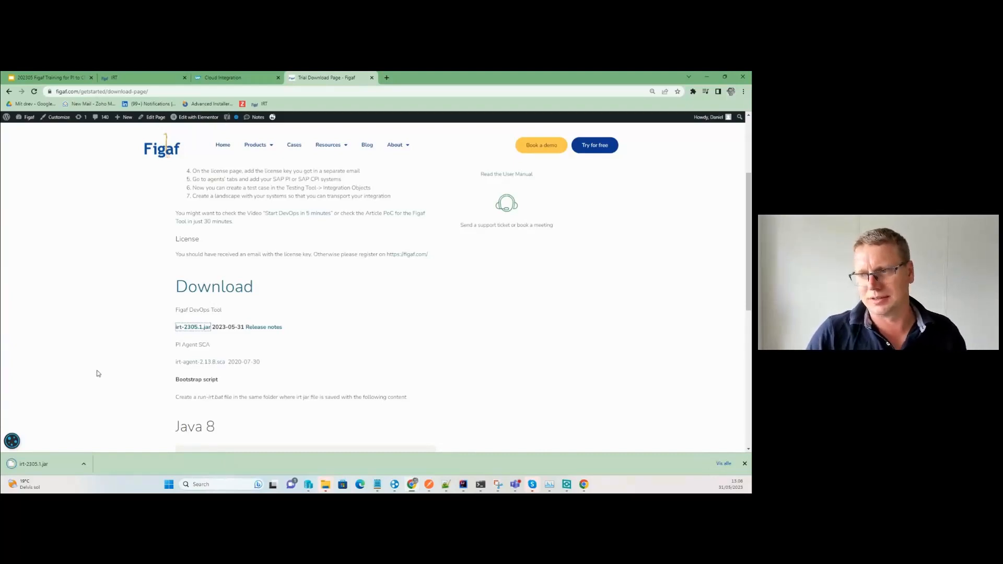
Show the downloaded jar in Downloads and create a new folder named pi2cpimigrationtraining.
click(84, 465)
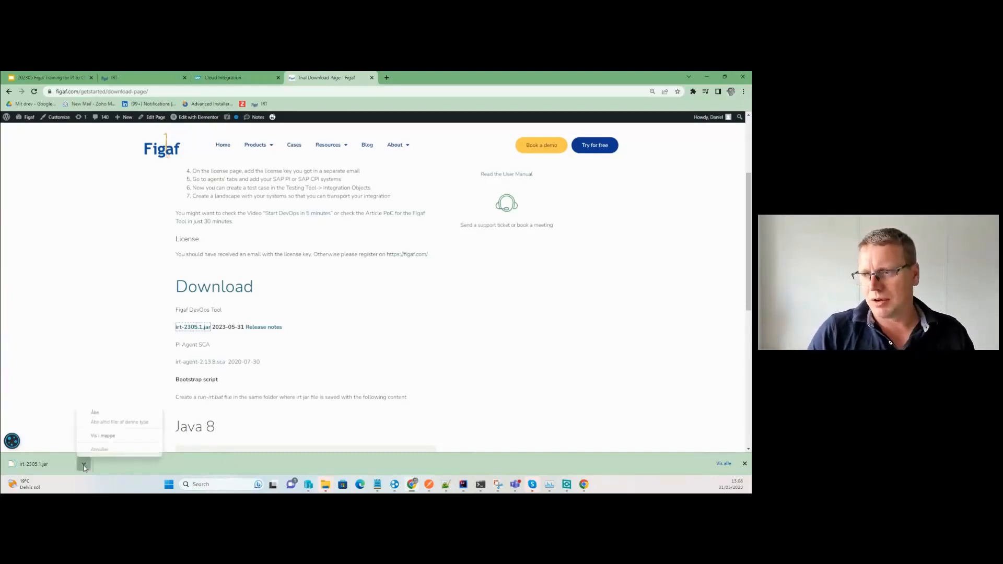
click(102, 436)
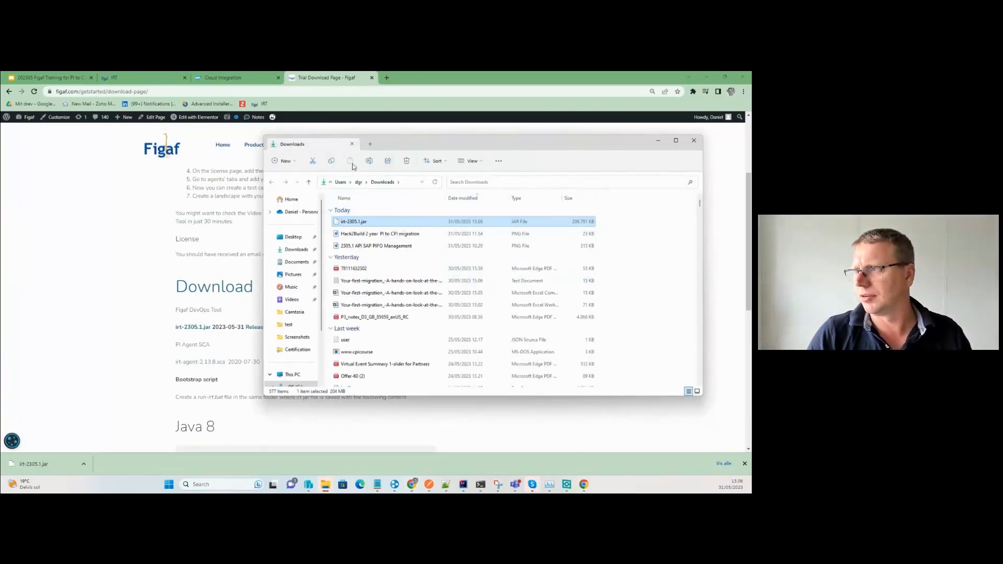
click(294, 162)
click(327, 185)
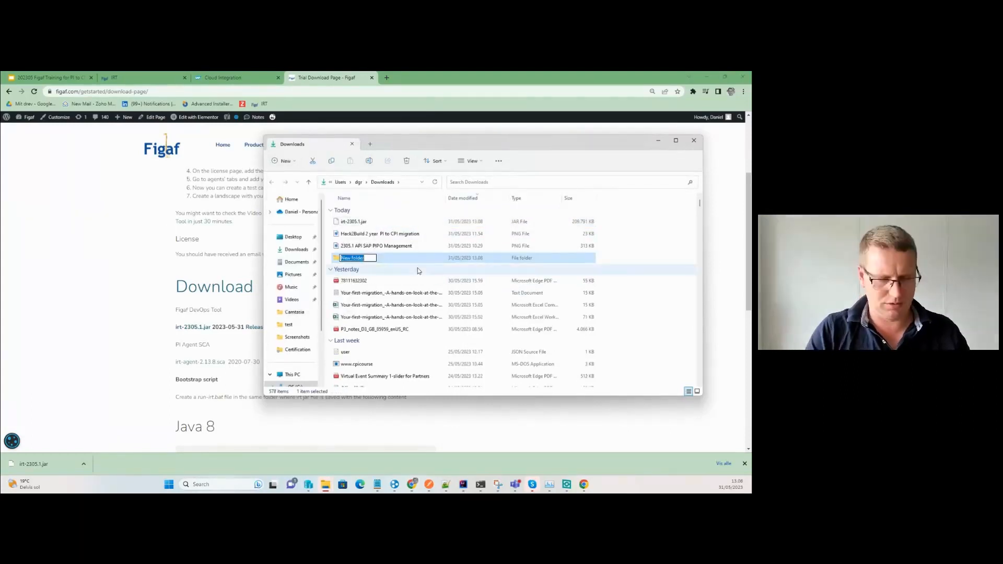
text(pi2)
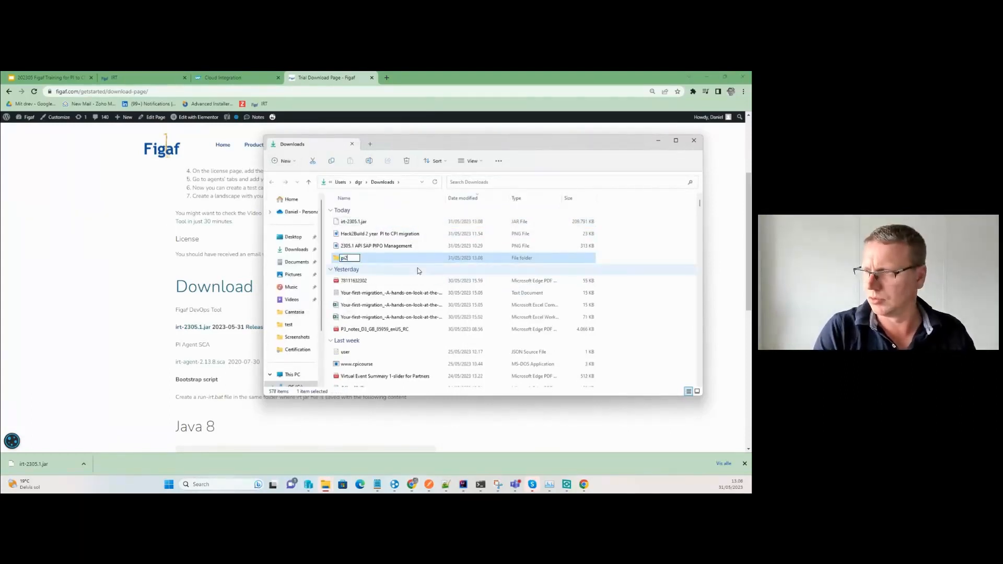
text(cpimig)
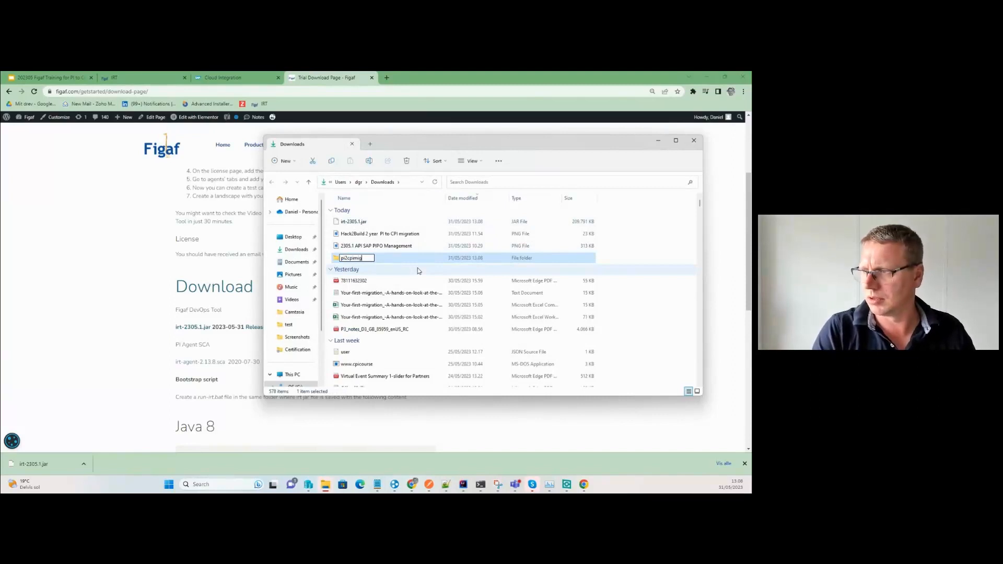
text(ration)
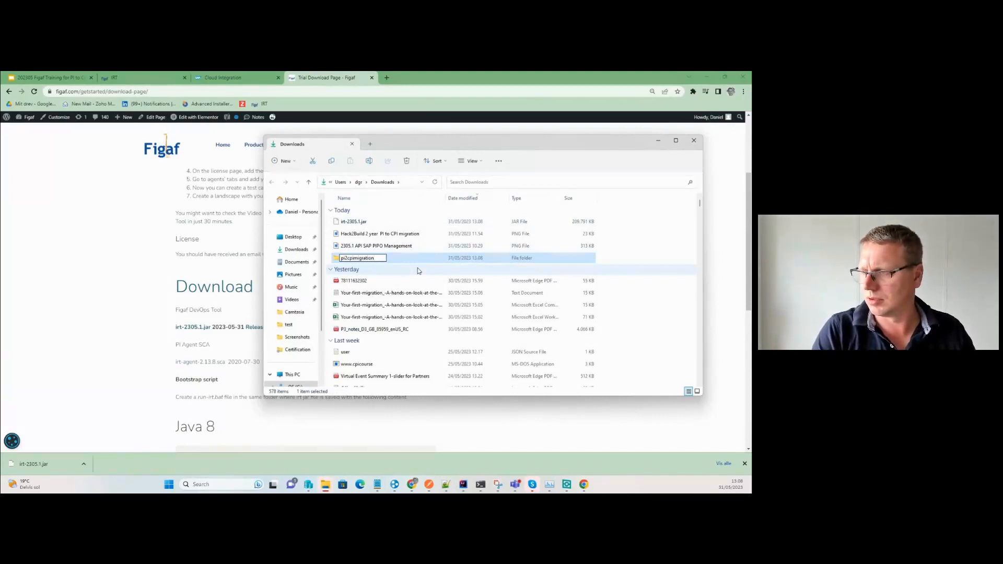
text(tra)
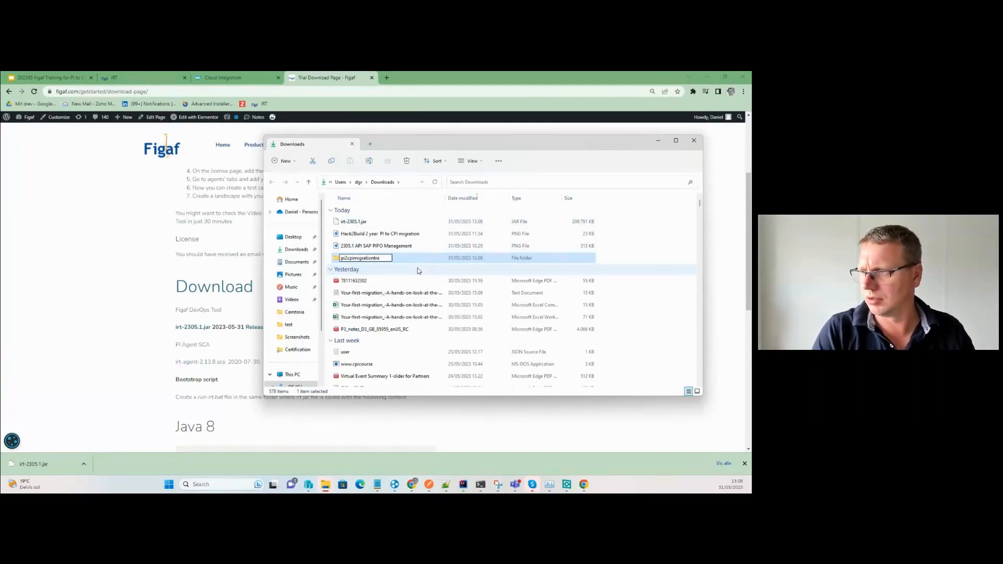
text(ining)
key(Return)
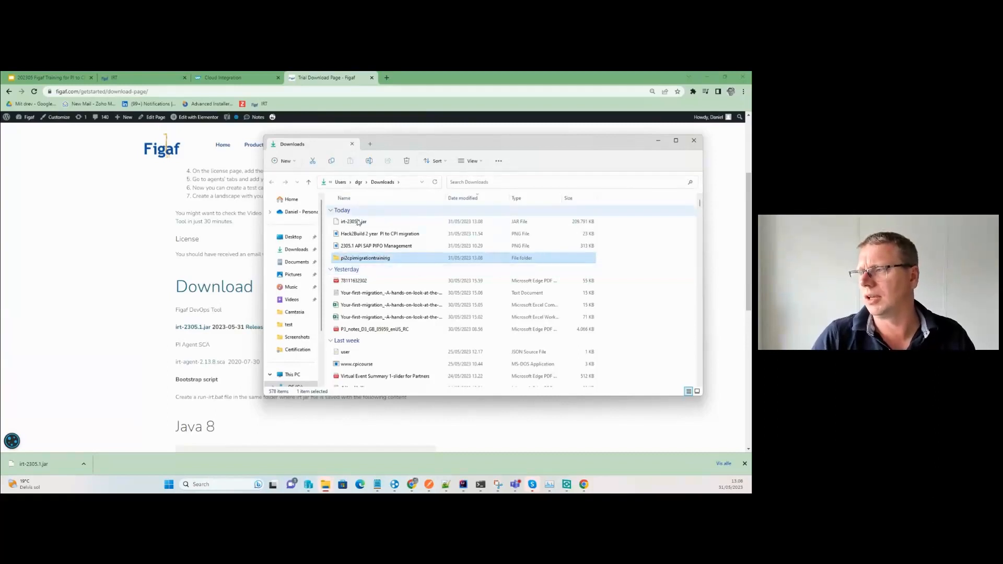
Move irt-2305.1.jar into pi2cpimigrationtraining, select that folder, and go to the OS (C:) drive.
drag(357, 222, 355, 260)
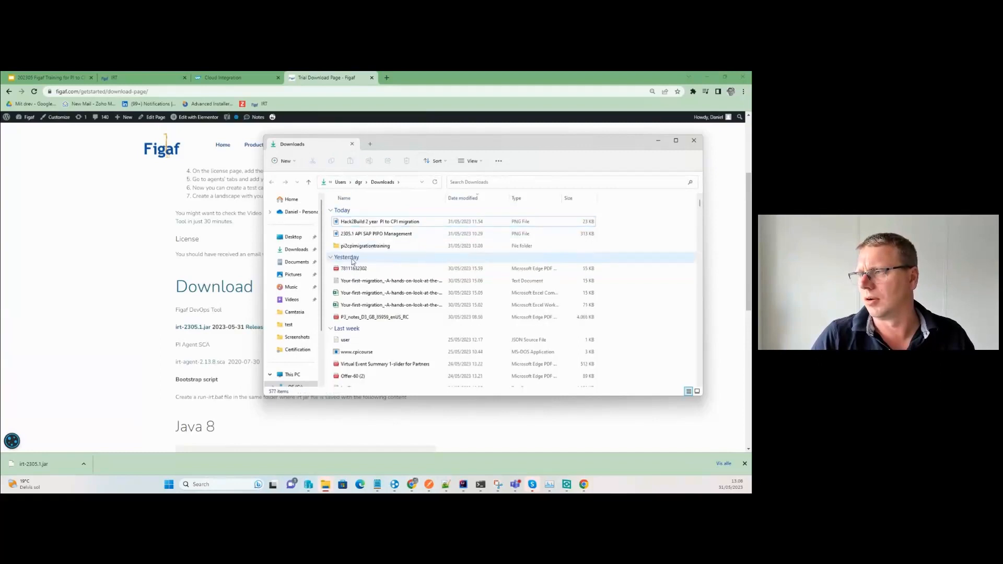
mouse_move(354, 247)
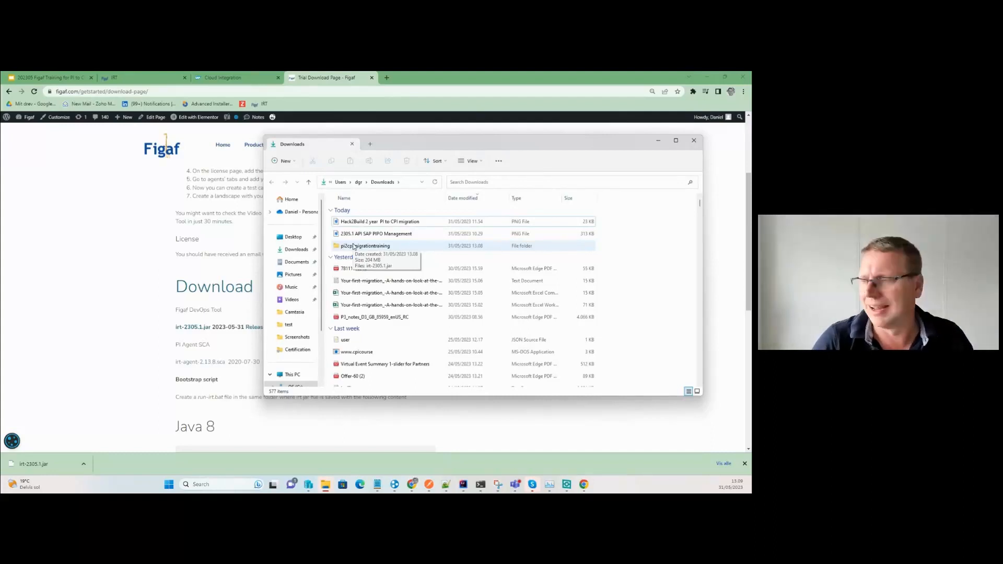
click(353, 246)
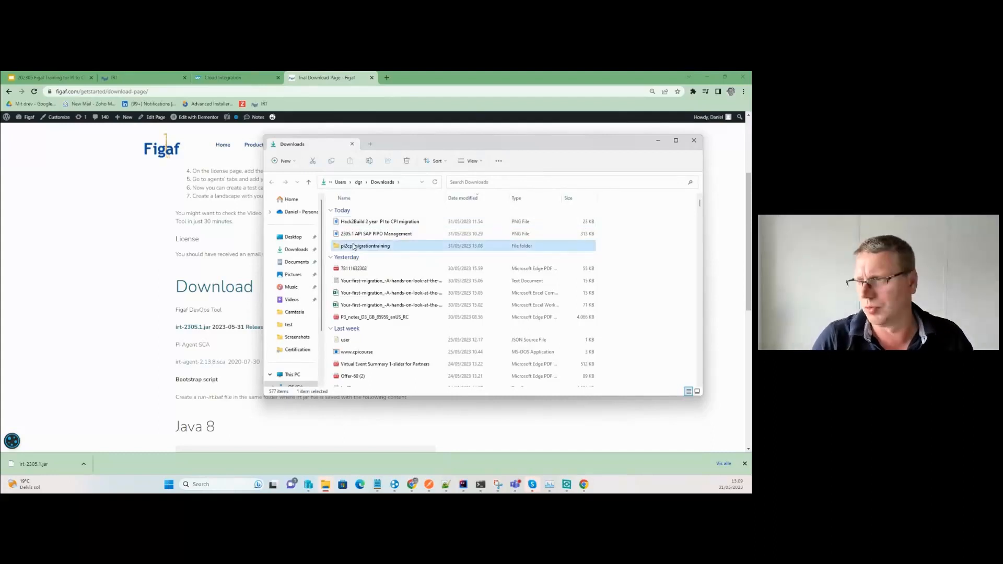
scroll(300, 373, down, 1)
click(300, 375)
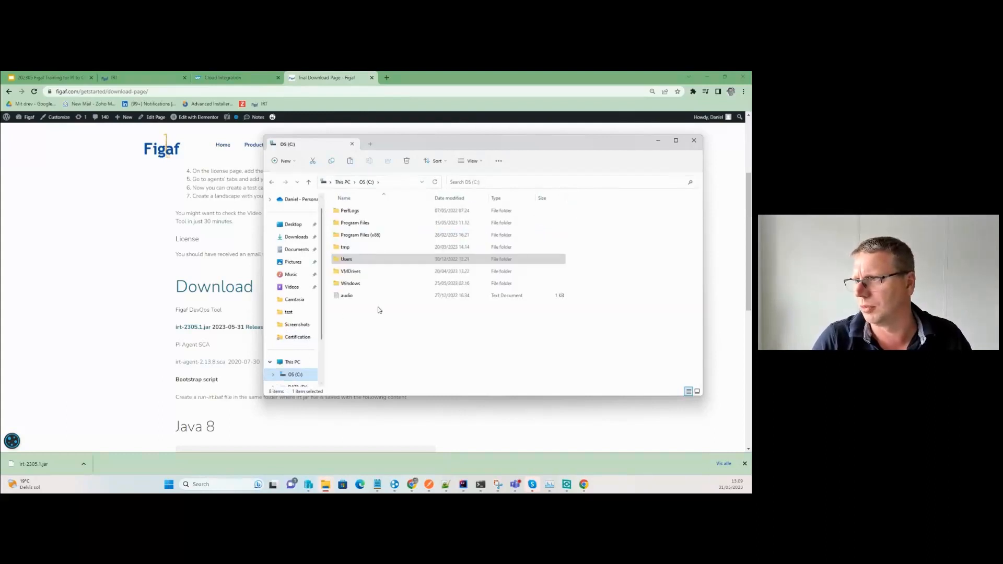
Paste the pi2cpimigrationtraining folder into C:\tmp and open it.
double_click(346, 247)
key(ctrl+v)
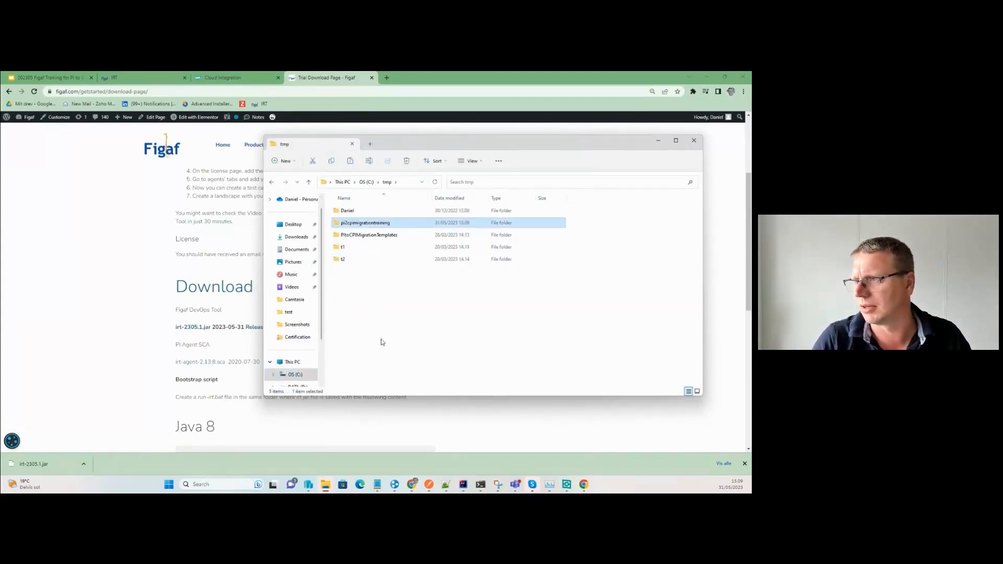
double_click(350, 224)
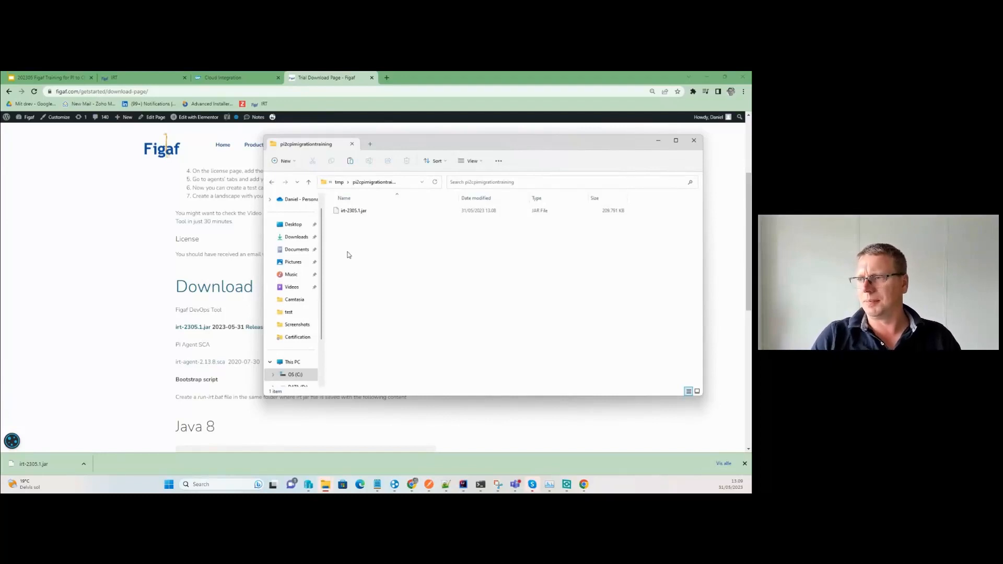
Delete the old FigafIRT folder from the home folder, then return to pi2cpimigrationtraining.
click(330, 182)
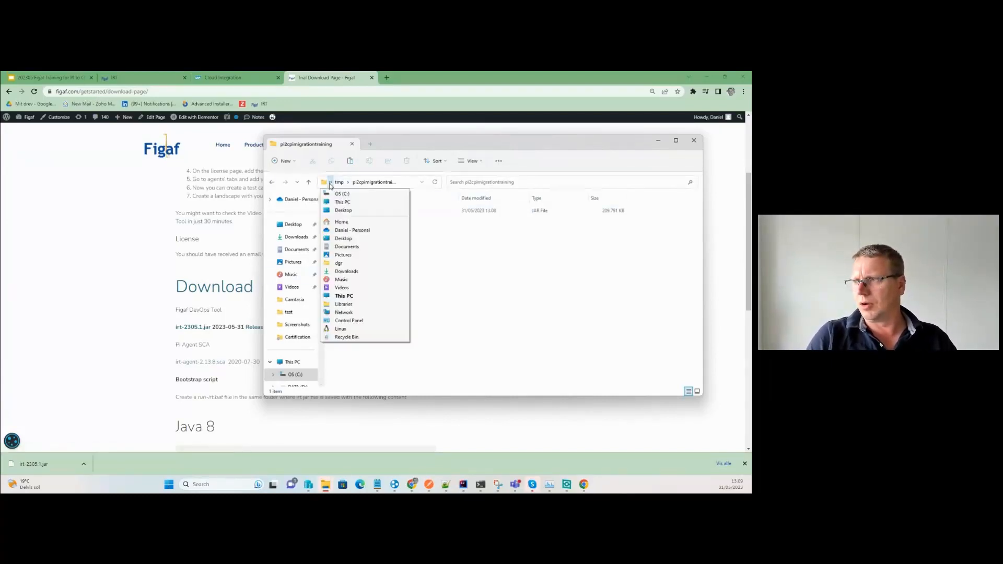
click(358, 231)
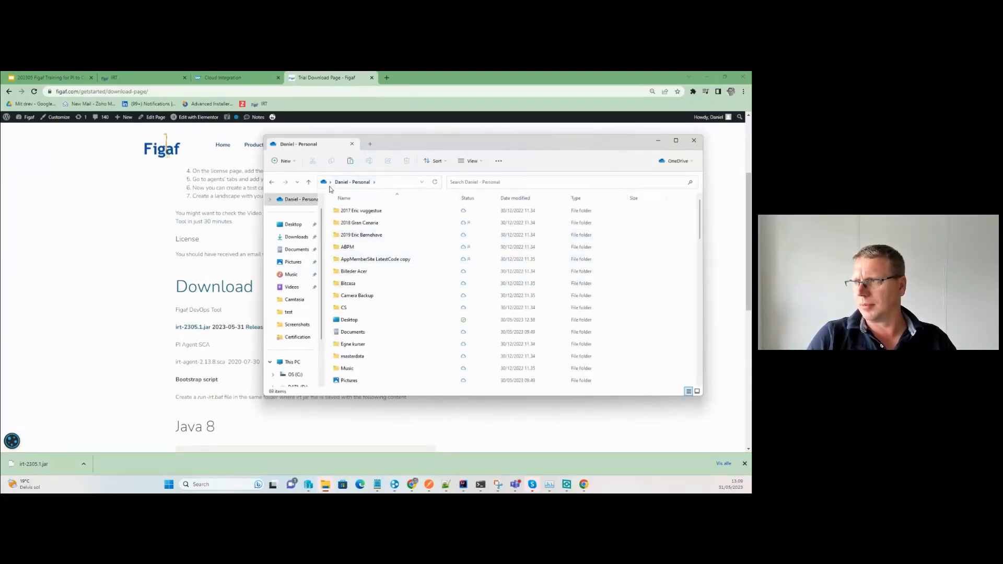
click(374, 182)
click(330, 182)
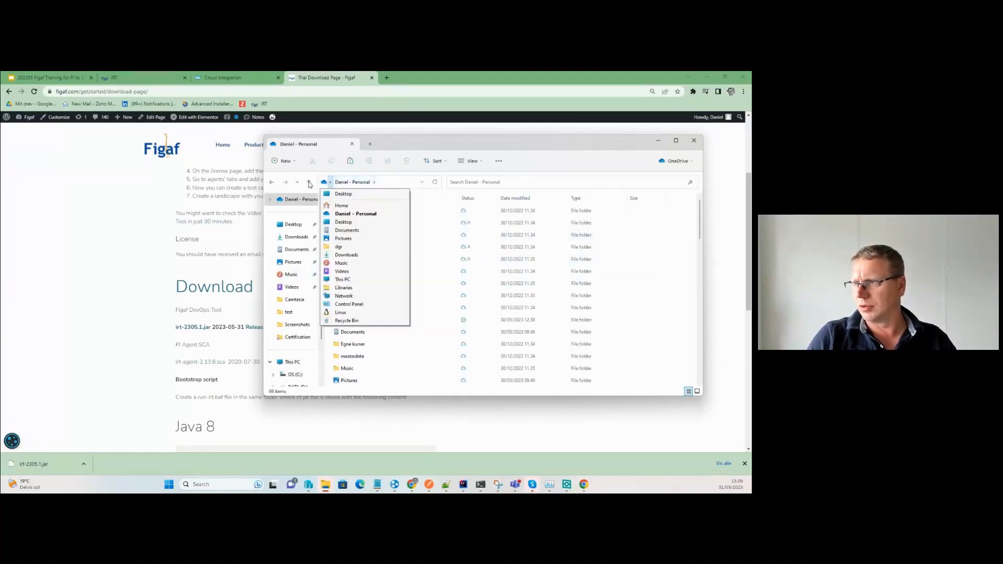
click(358, 247)
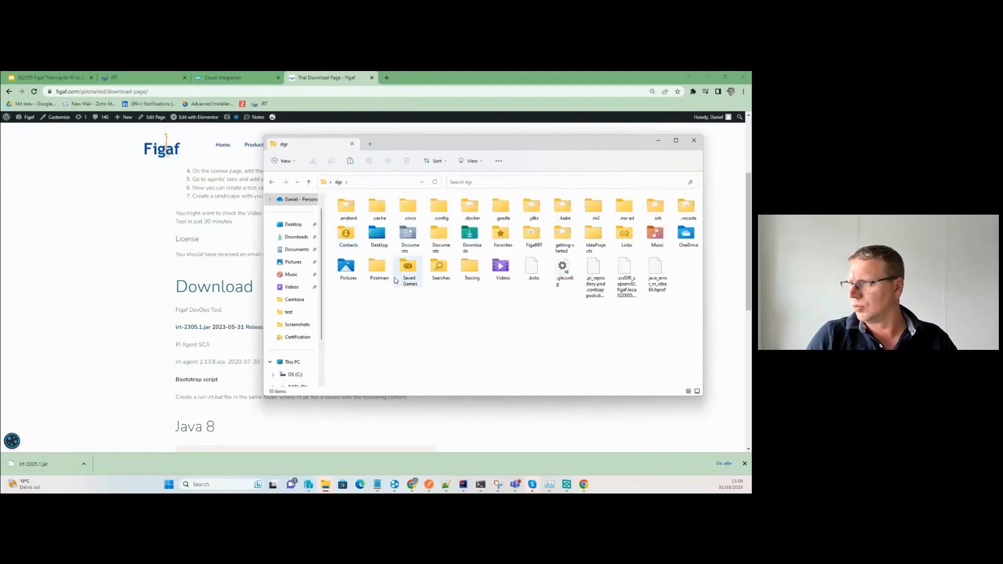
click(531, 235)
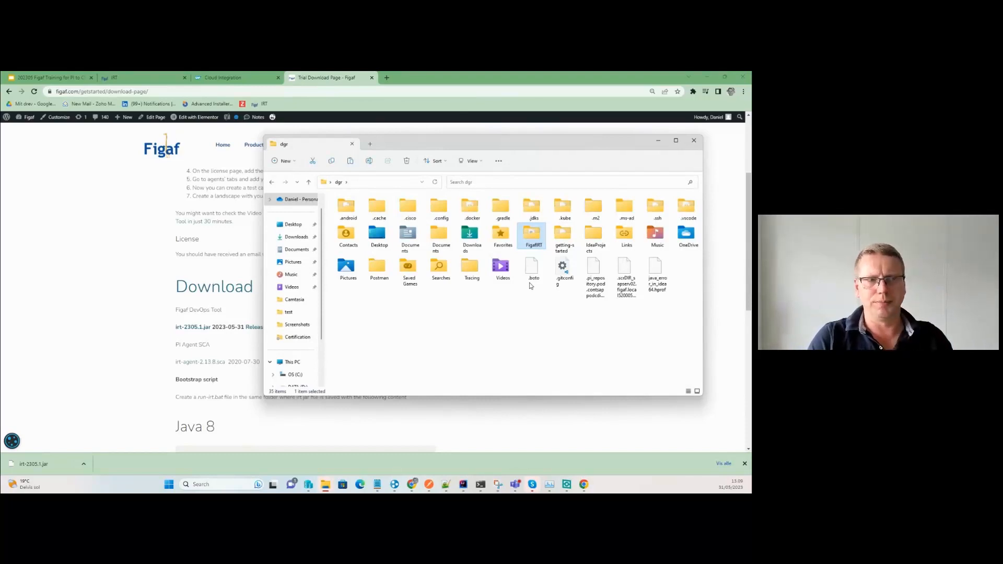
key(Delete)
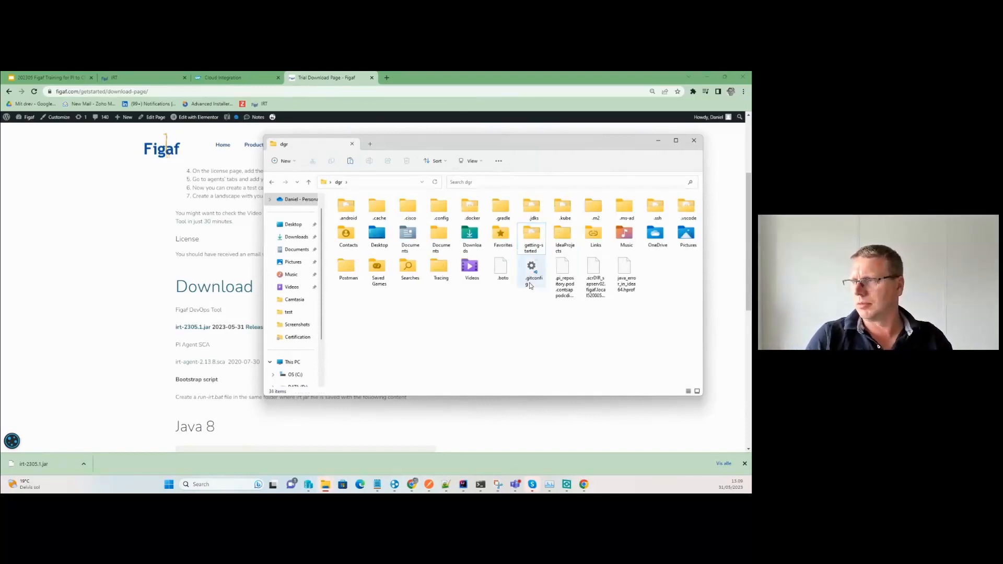
click(270, 183)
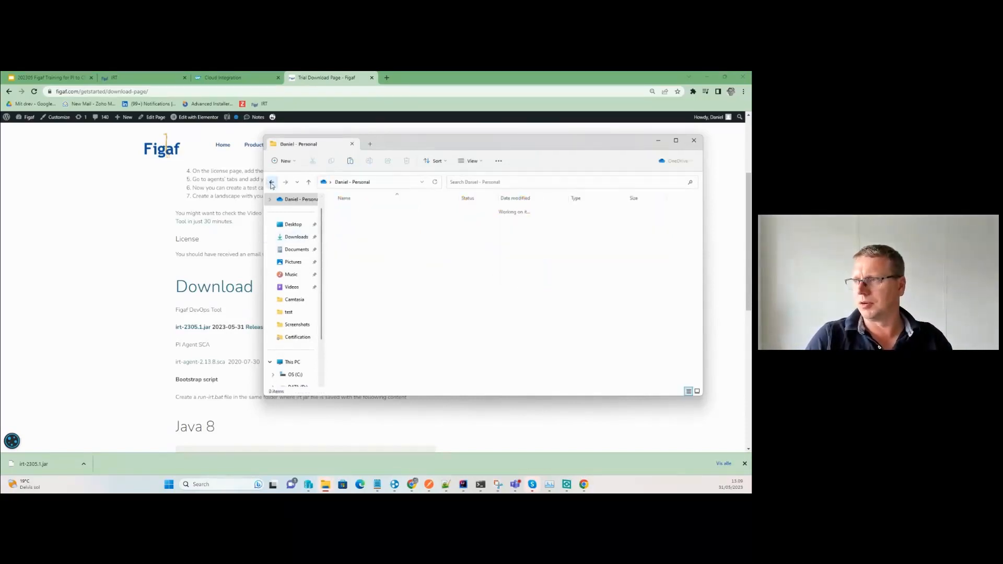
click(272, 183)
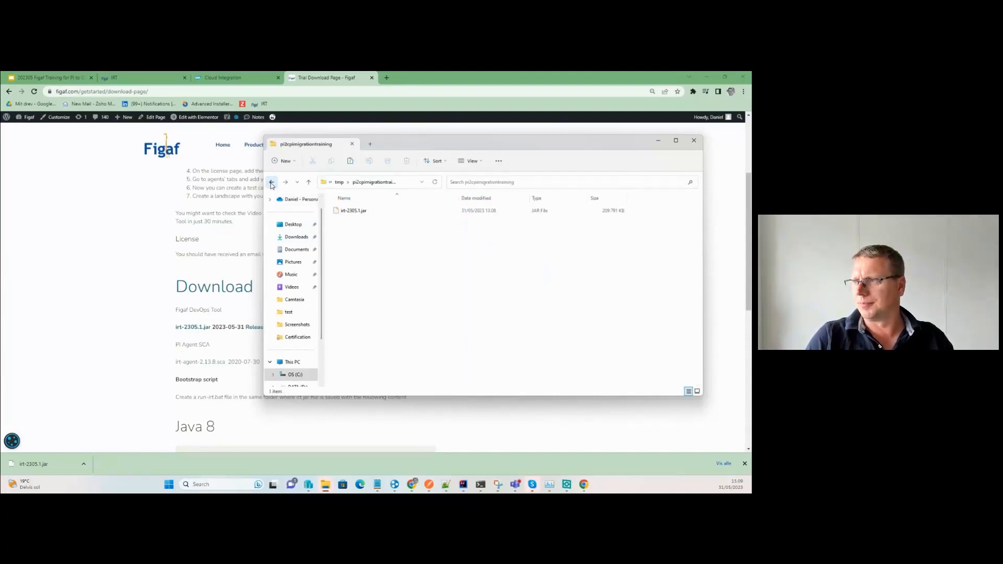
Copy the Java 8 run script from the Figaf download page into a new Notepad++ document and begin saving it.
click(220, 286)
scroll(313, 293, down, 3)
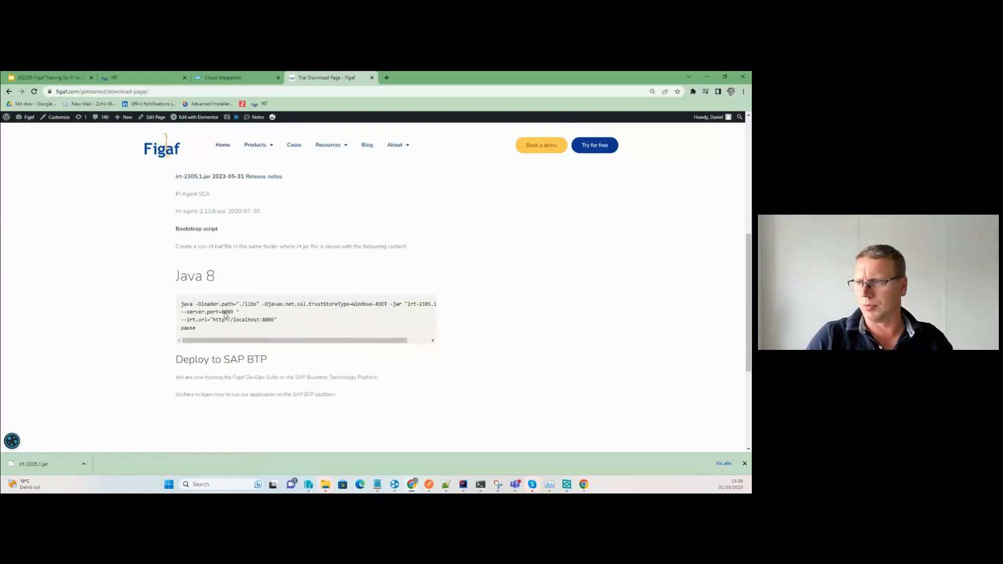
click(412, 303)
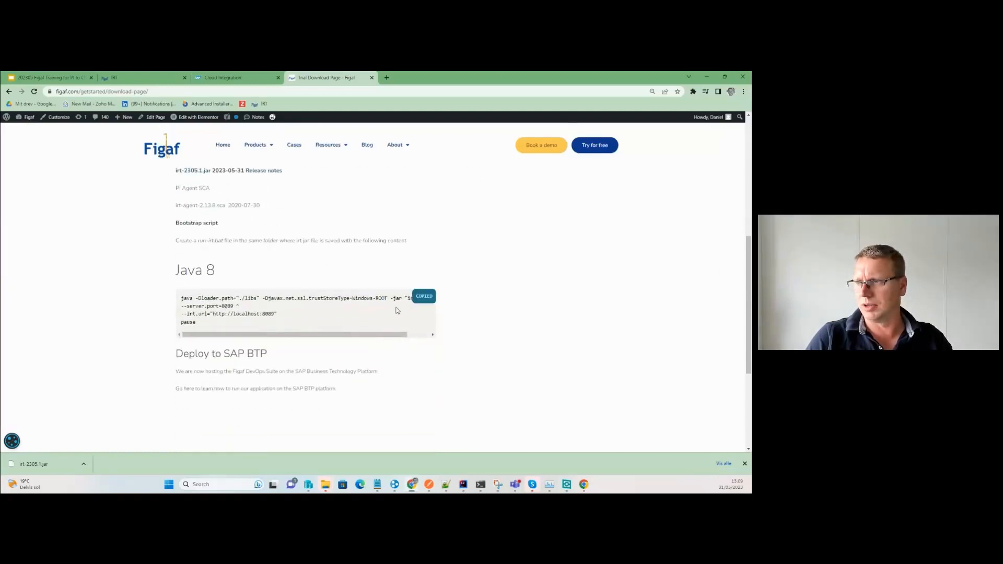
key(alt+Tab)
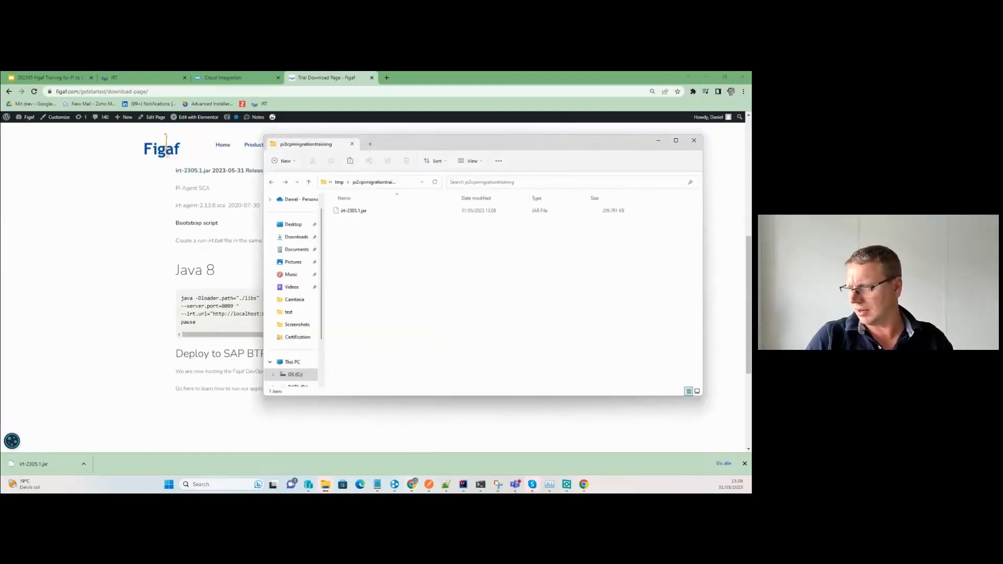
click(446, 484)
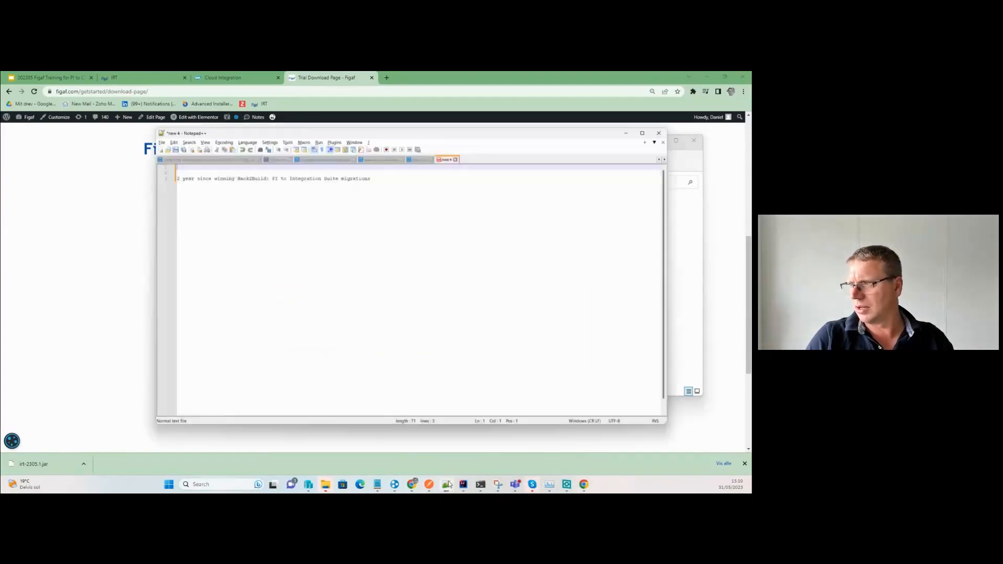
click(138, 122)
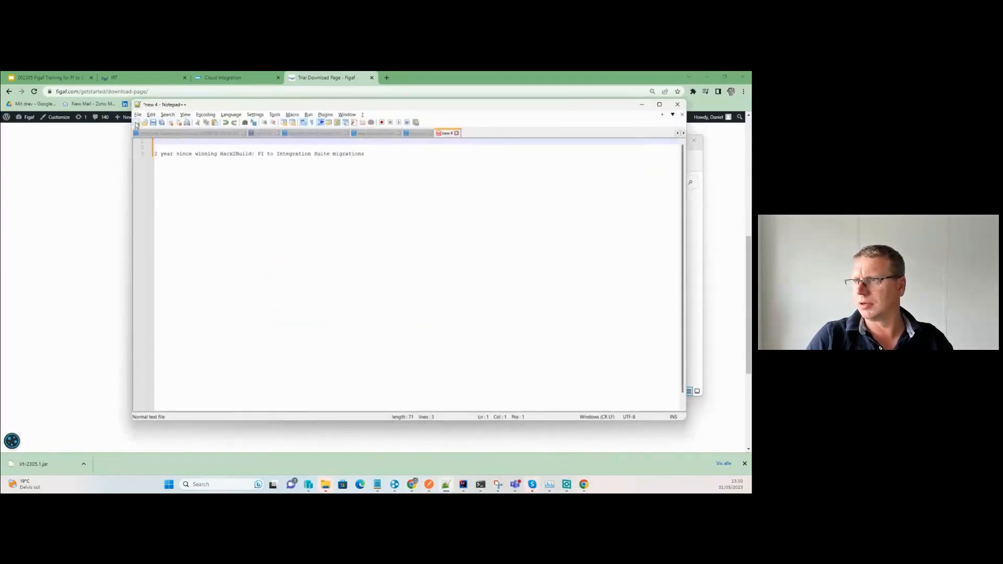
key(ctrl+v)
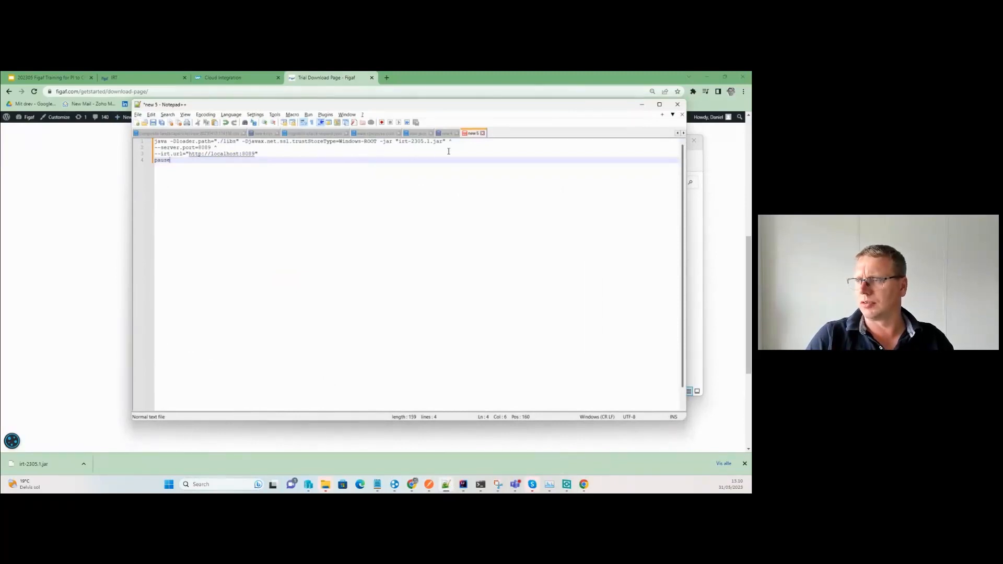
key(ctrl+s)
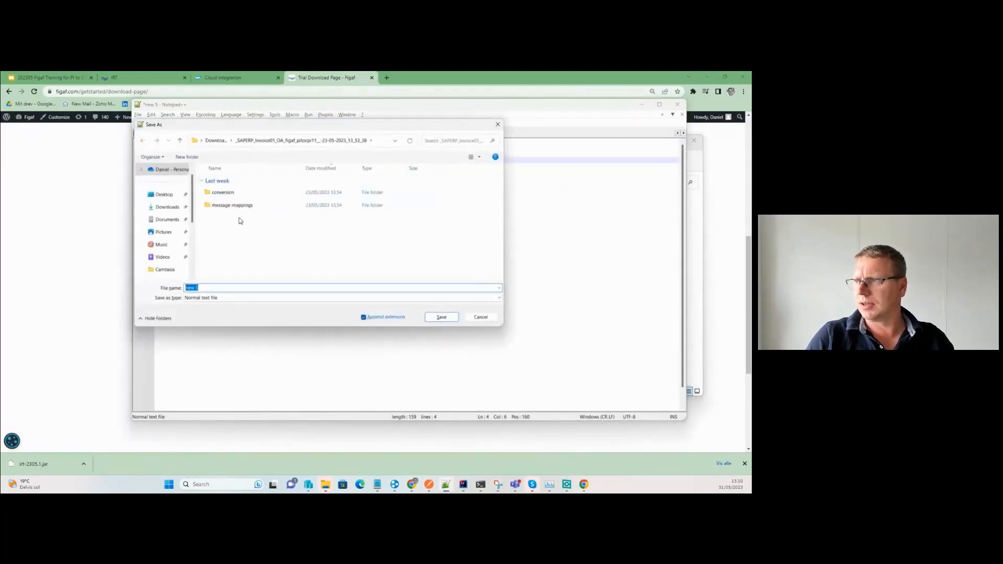
Save the script as run.bat in C:\tmp\pi2cpimigrationtraining and return to that Explorer folder.
text(c)
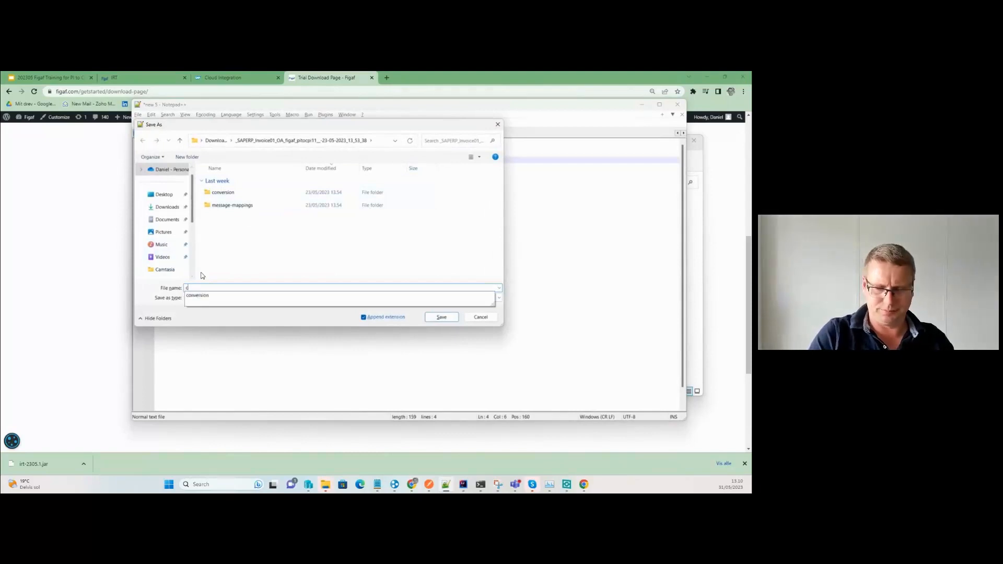
text(:\te)
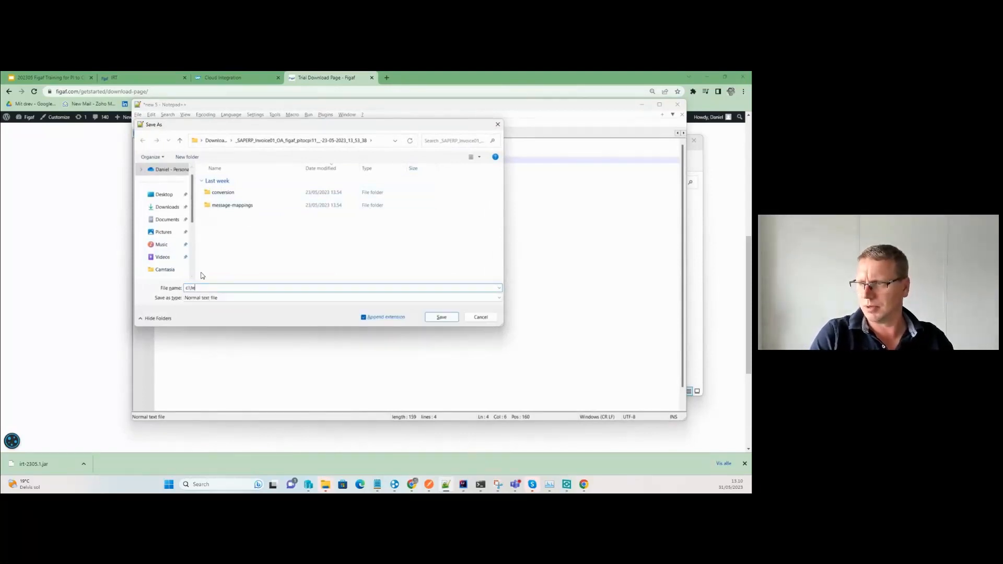
text(mp)
key(Return)
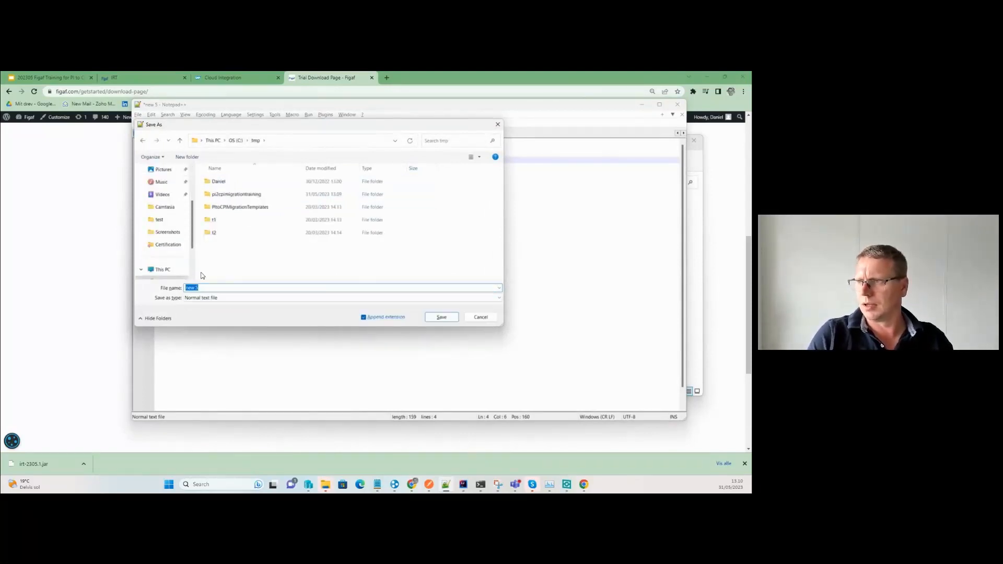
double_click(294, 195)
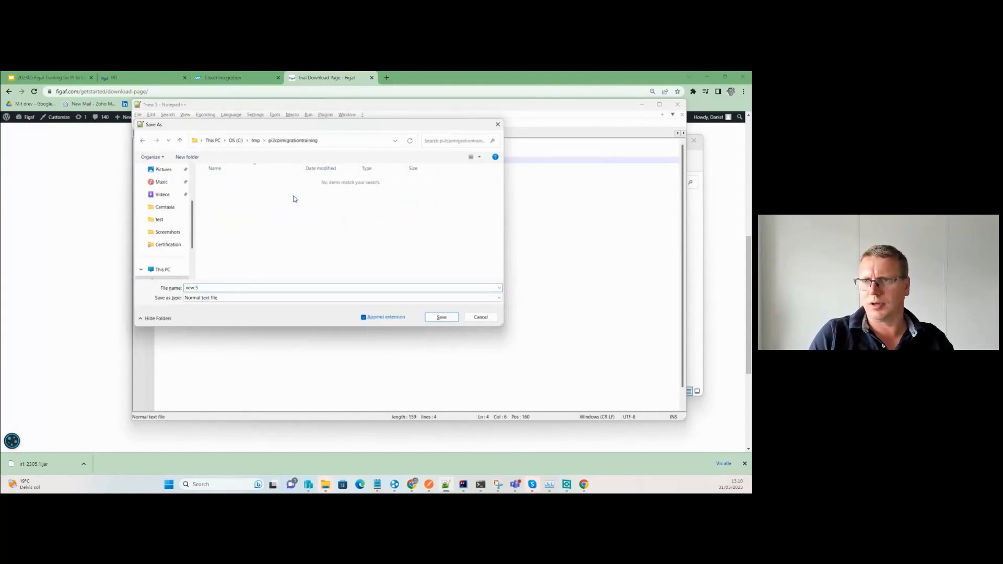
click(273, 287)
click(273, 287)
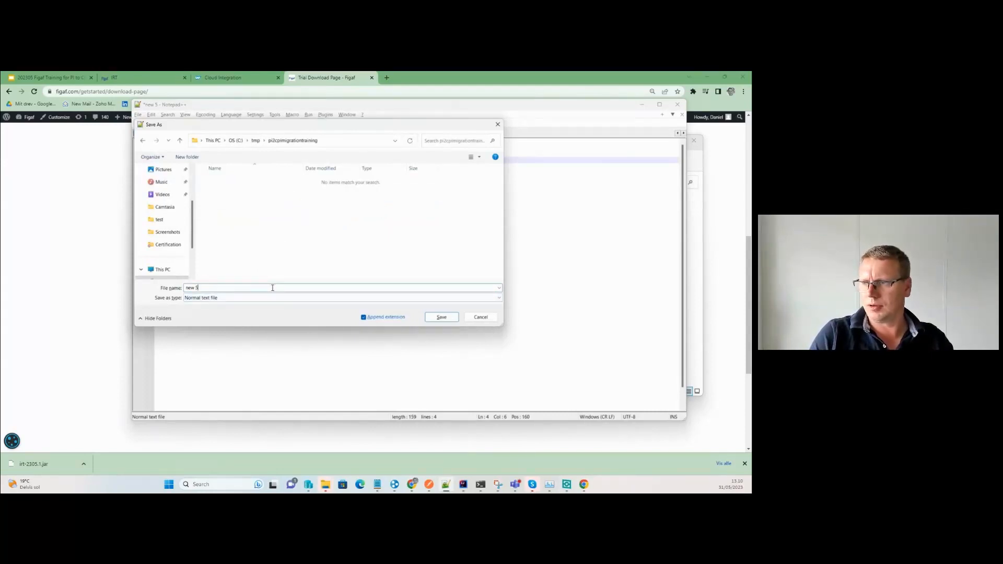
key(ctrl+shift+Left)
text(rinm)
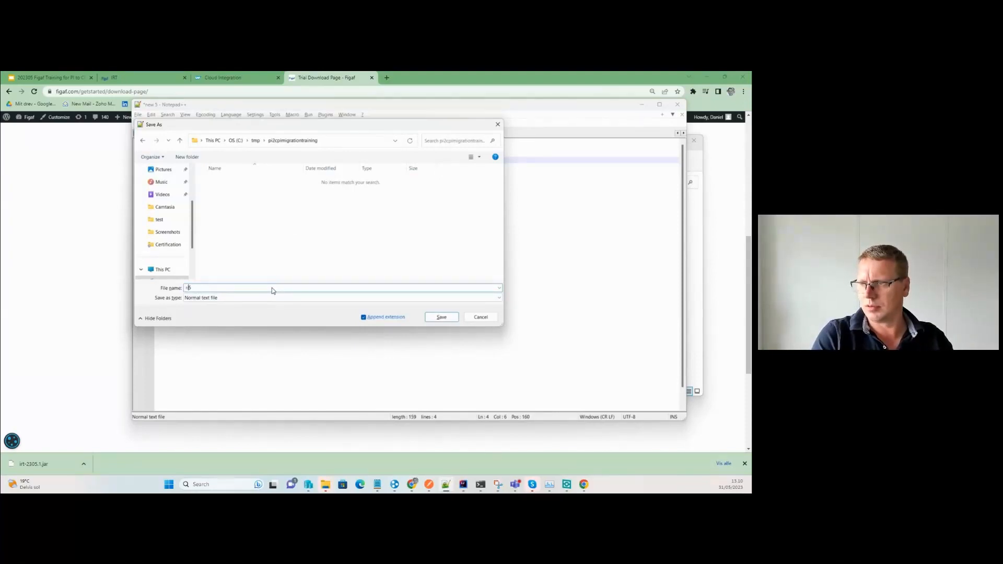
text(u)
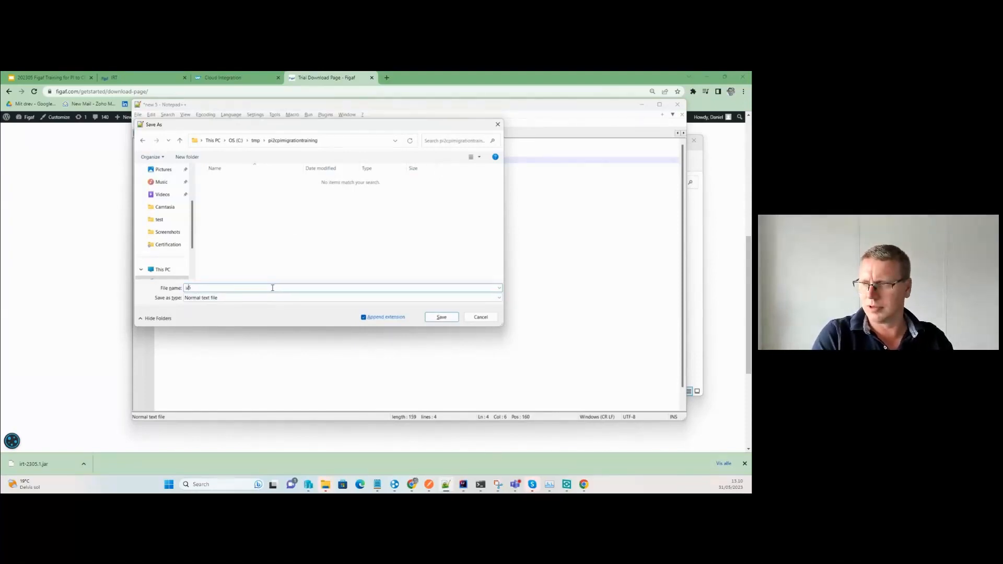
key(BackSpace)
text(u)
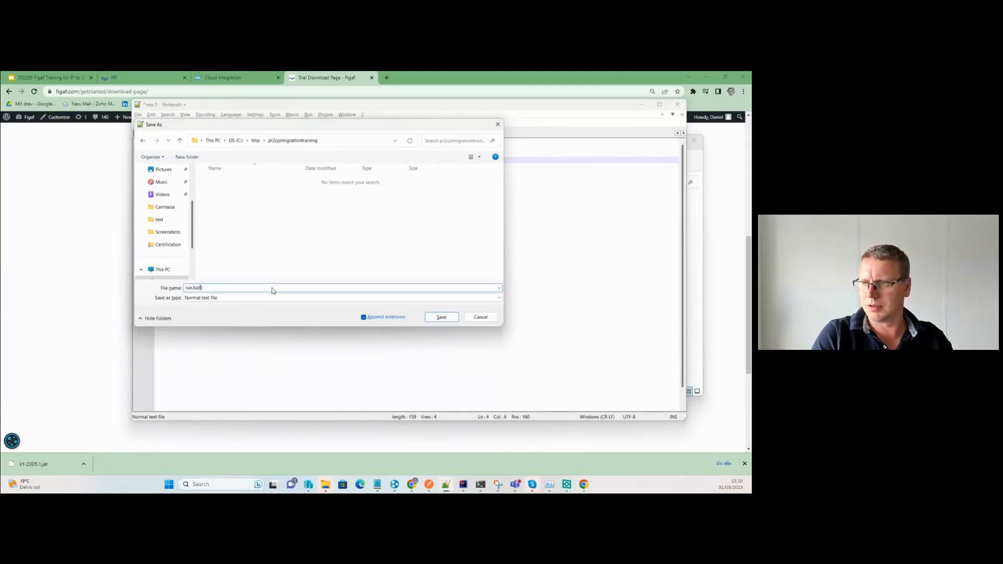
text(n.bat)
key(Return)
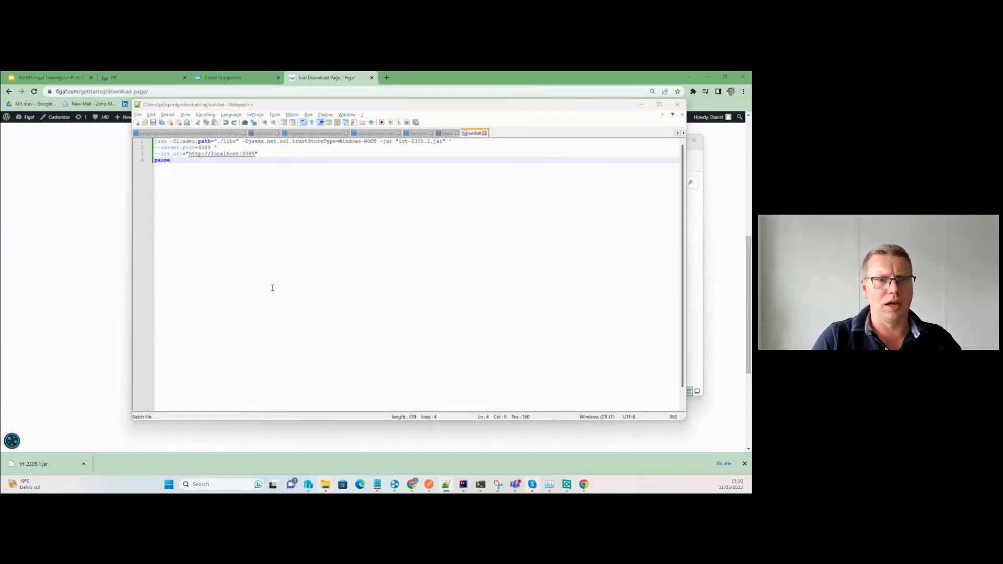
key(alt+Tab)
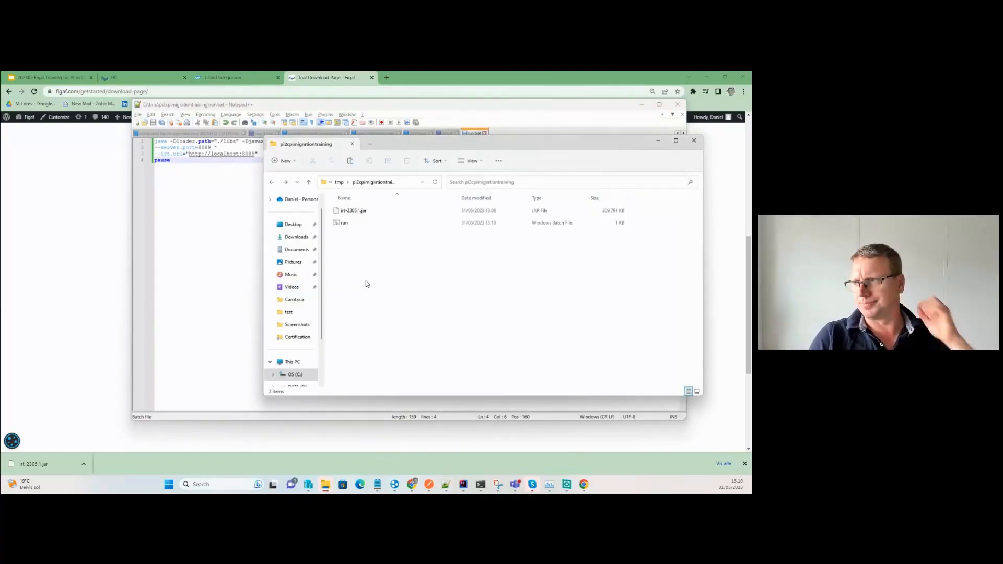
Select the folder path, then run run.bat, which reports that 'java' is not recognized.
right_click(360, 182)
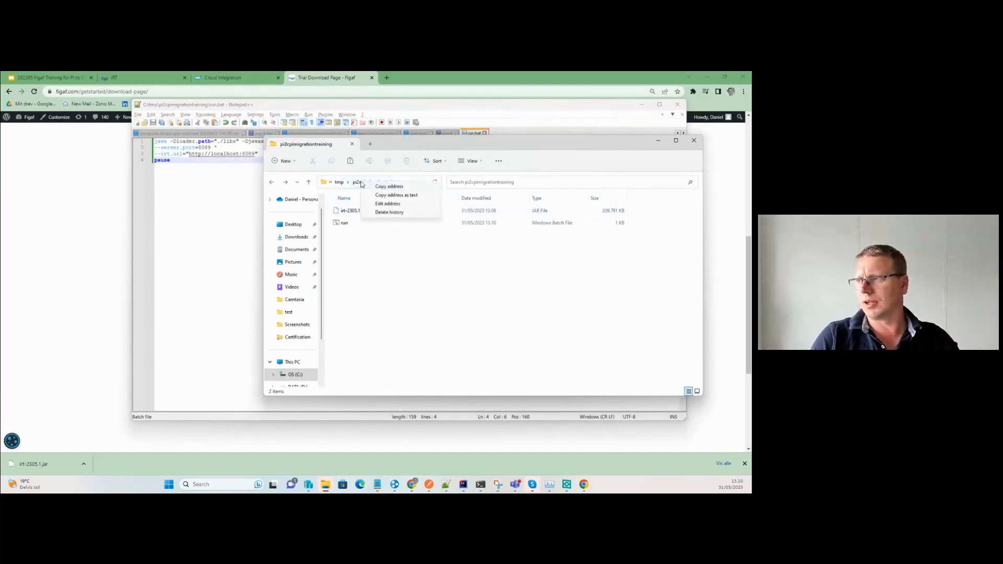
click(416, 275)
click(411, 181)
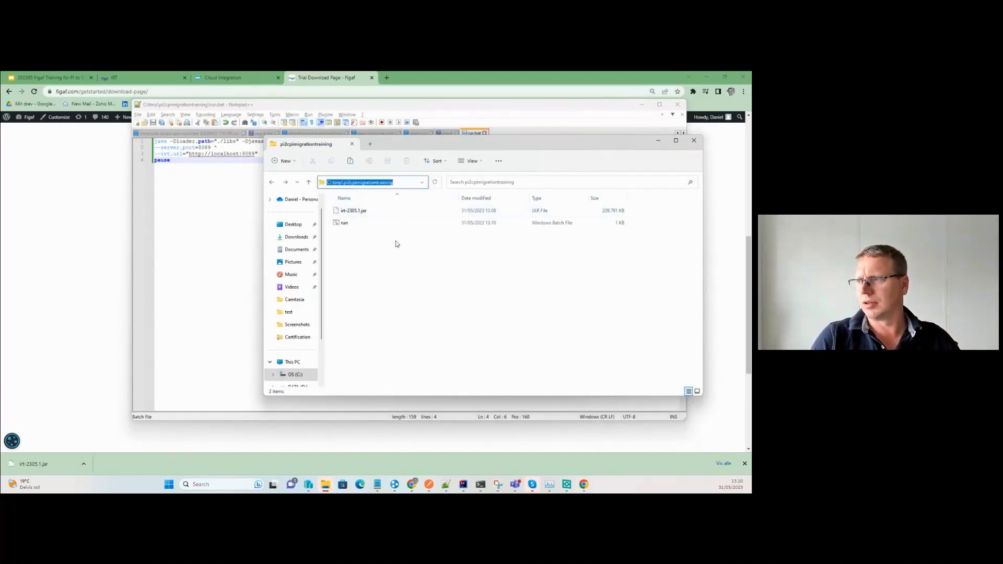
click(345, 225)
double_click(343, 227)
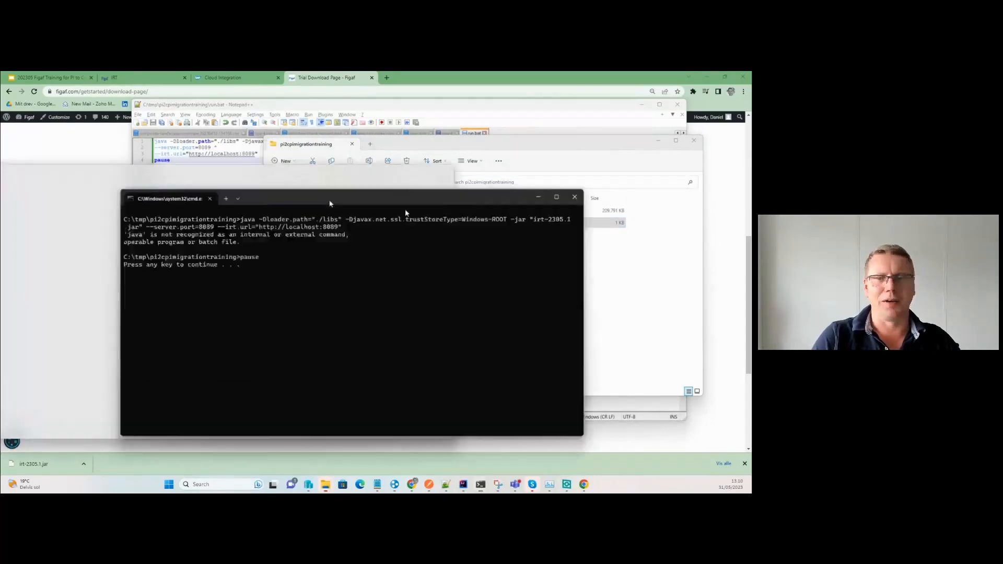
drag(332, 203, 423, 225)
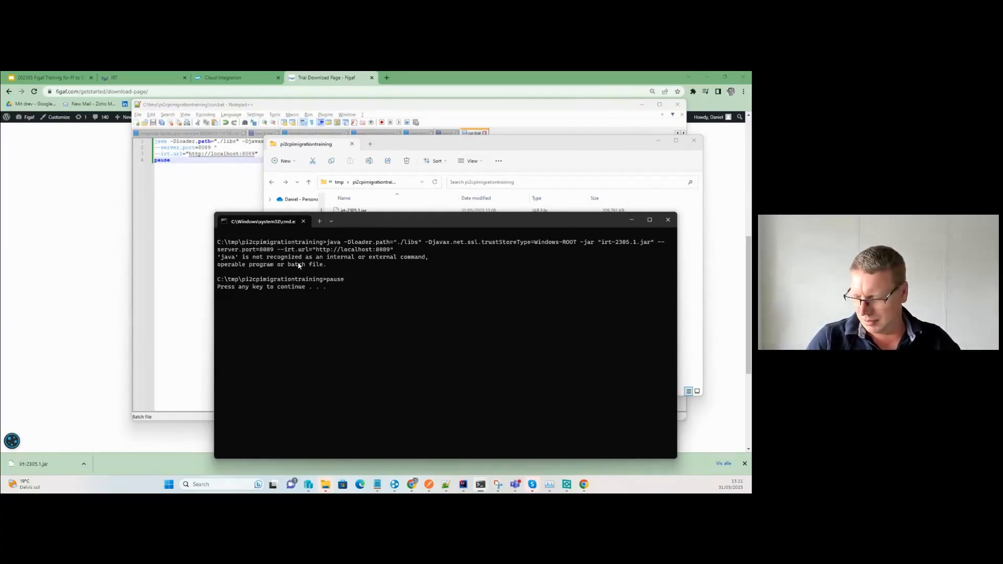
Open the Local installation of Figaf help article and select its recommended Java 8 (adoptium) download address.
click(345, 85)
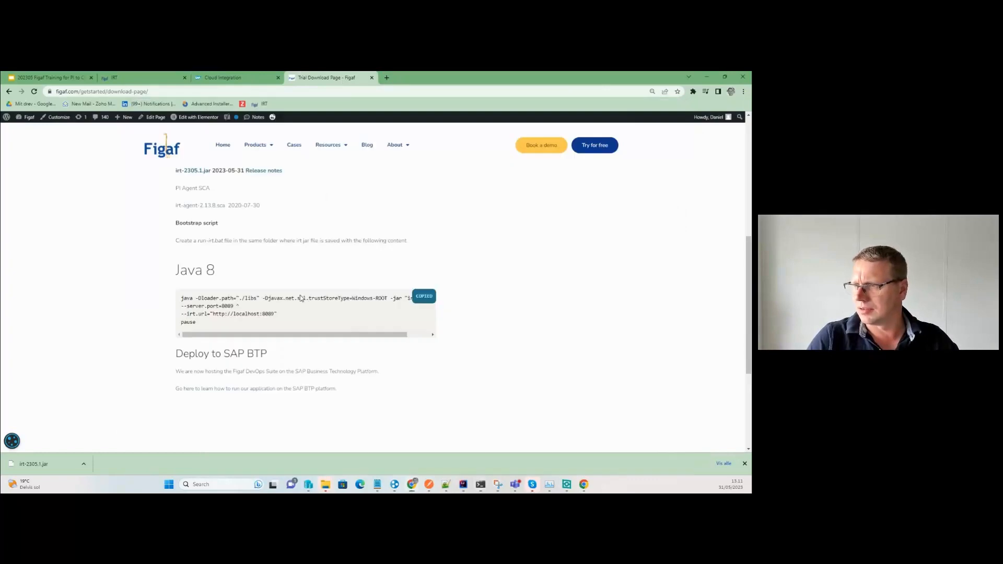
scroll(242, 300, up, 5)
scroll(242, 300, up, 3)
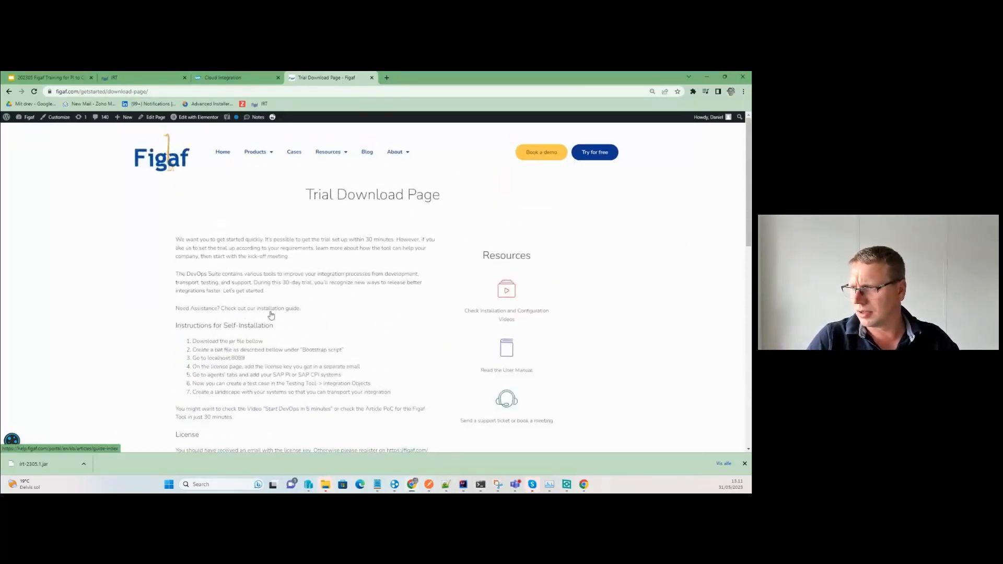
click(271, 312)
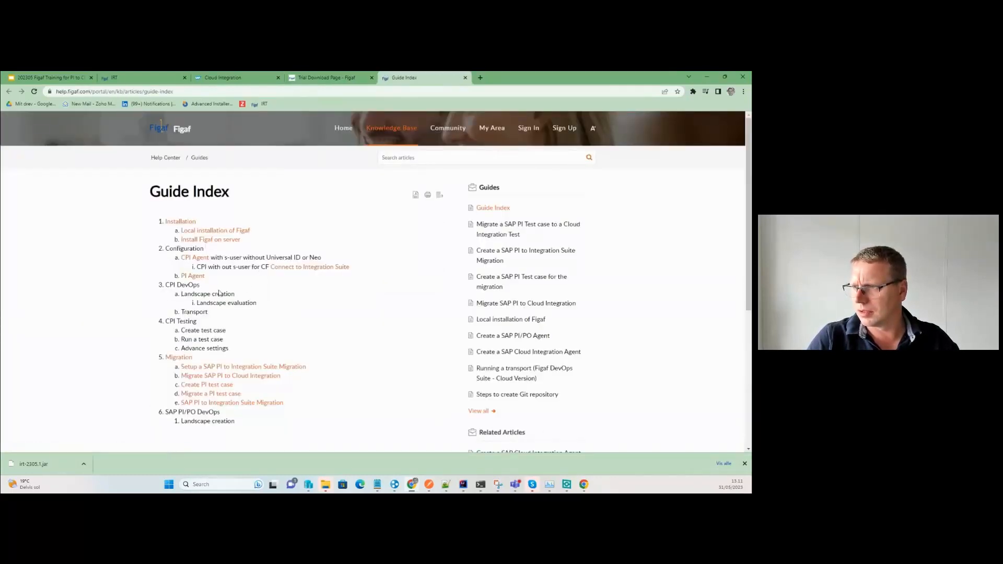
click(214, 232)
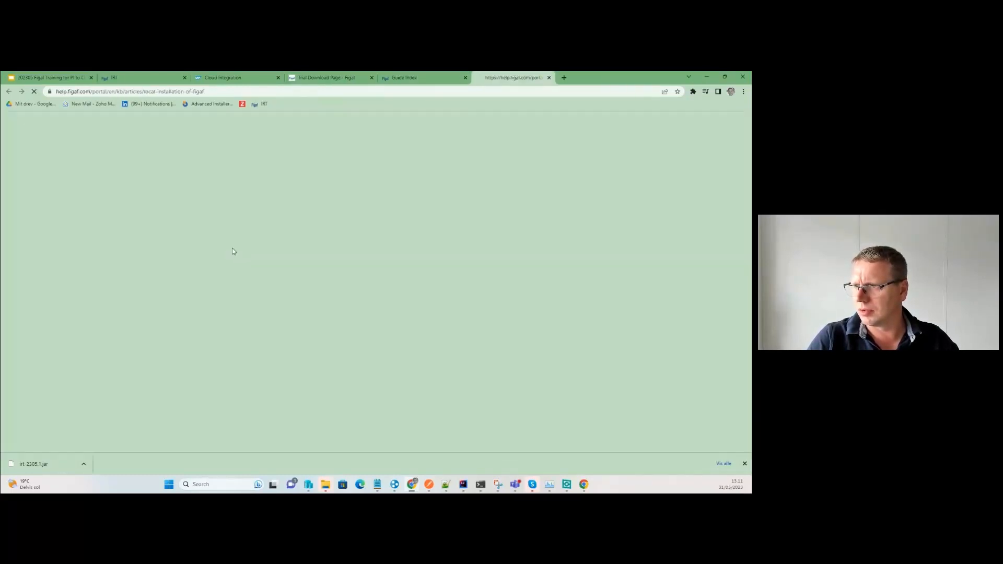
scroll(259, 332, down, 15)
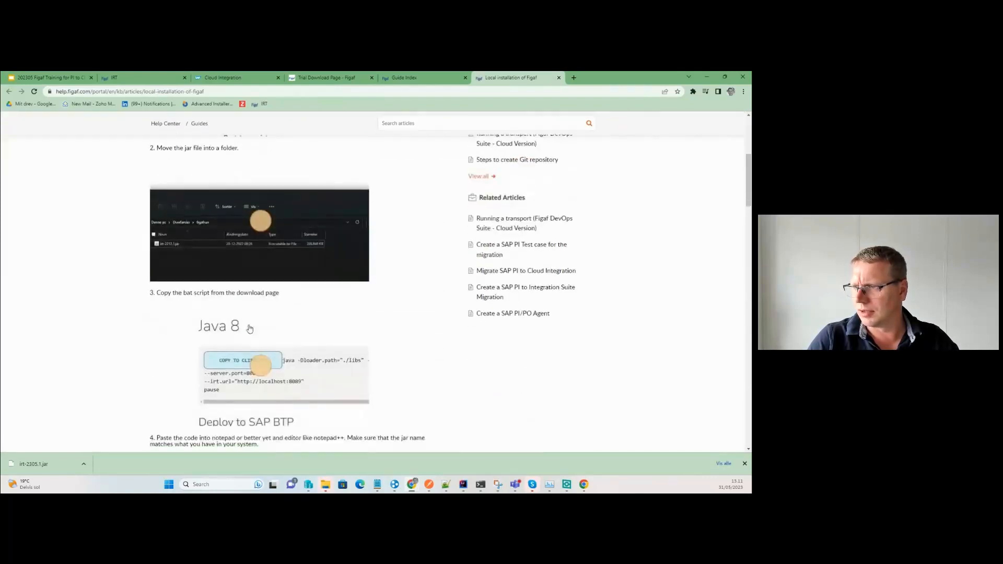
scroll(250, 328, down, 5)
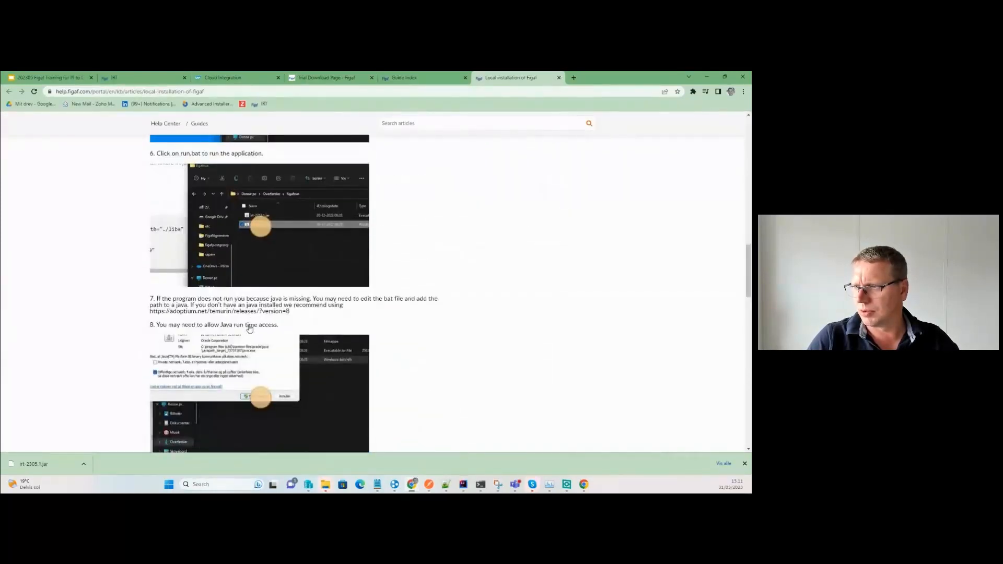
scroll(250, 328, down, 2)
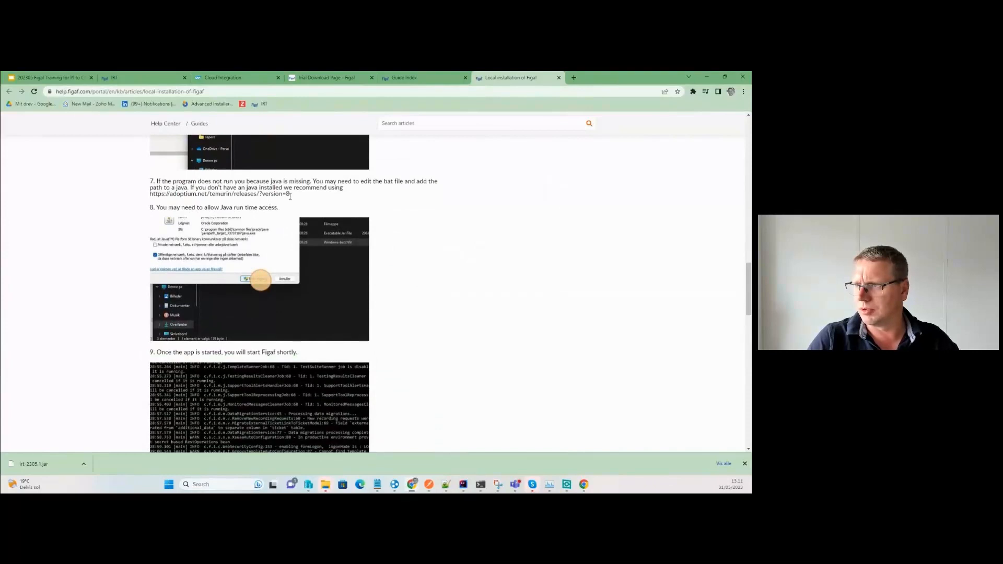
drag(290, 195, 135, 196)
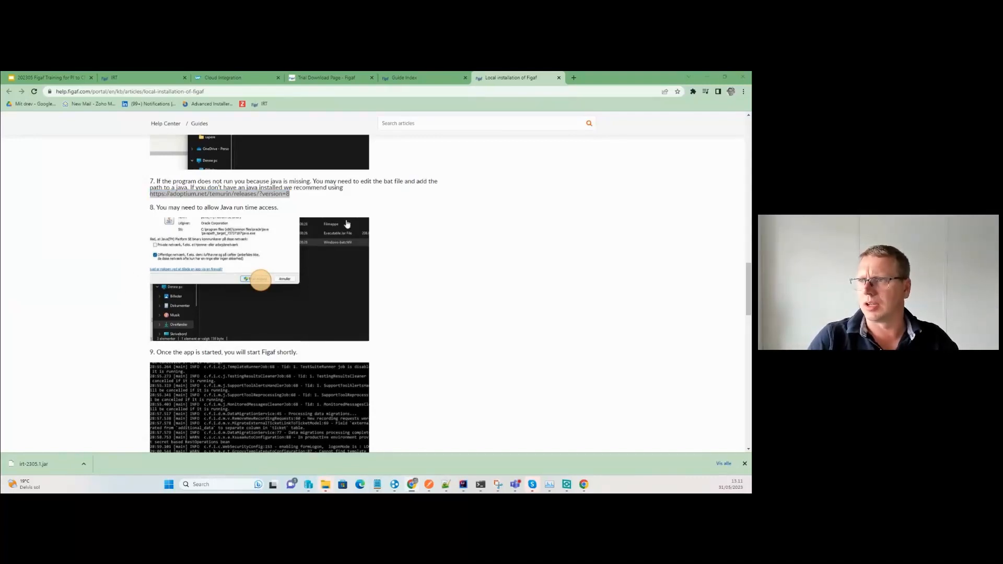
key(alt+Tab)
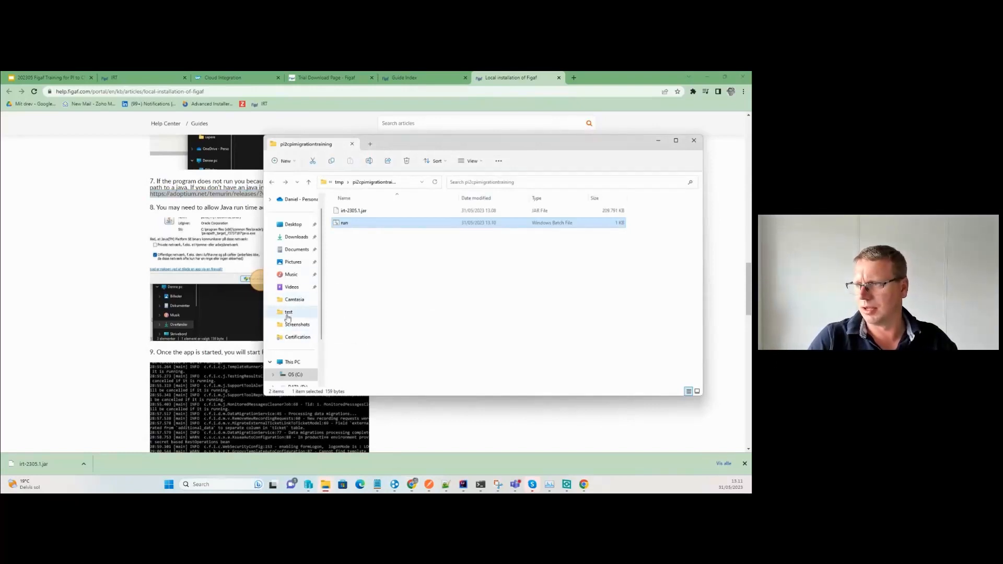
Open the C: drive and look through Program Files (x86) for the Java install.
key(alt+Tab)
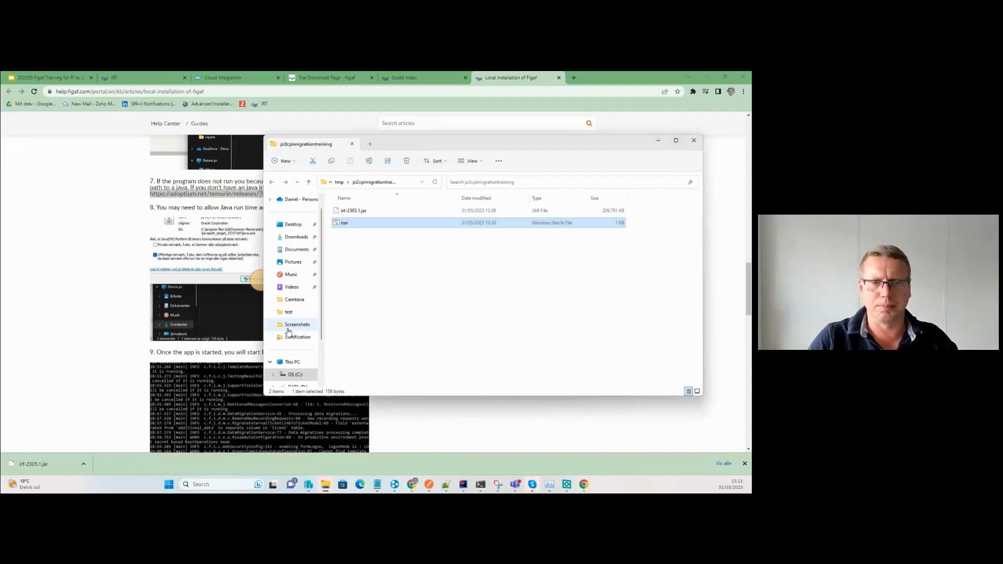
key(alt+Tab)
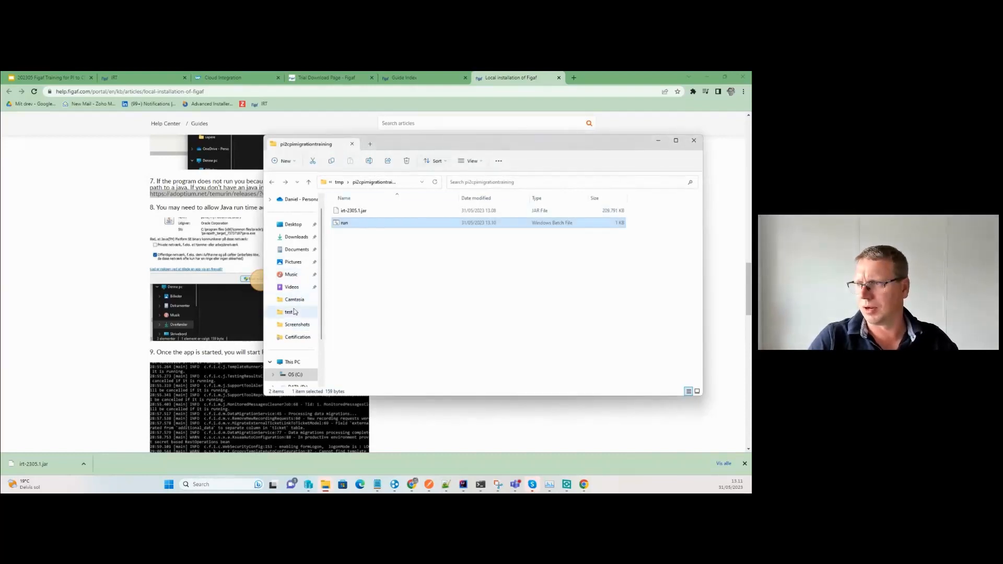
click(295, 375)
double_click(357, 239)
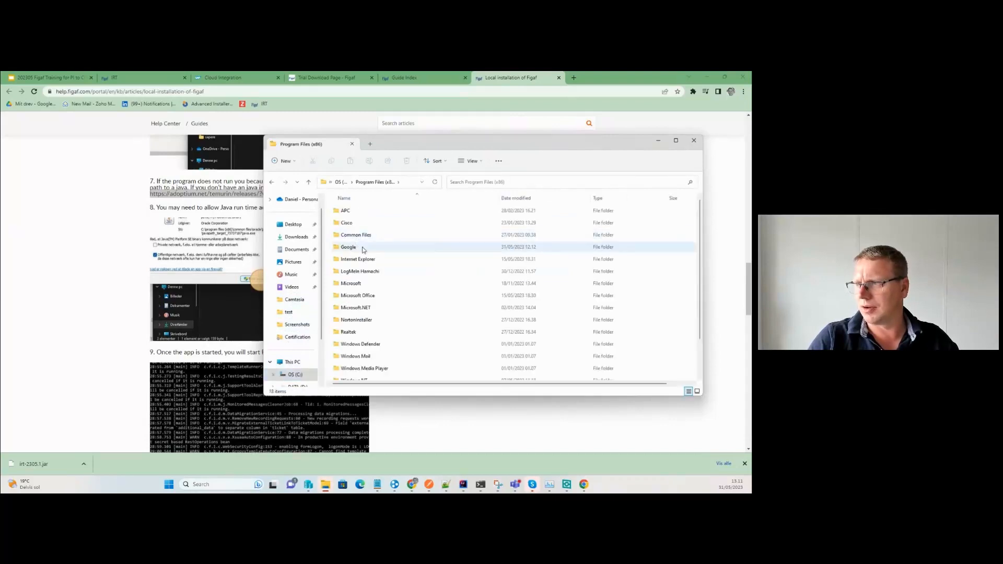
scroll(391, 300, down, 1)
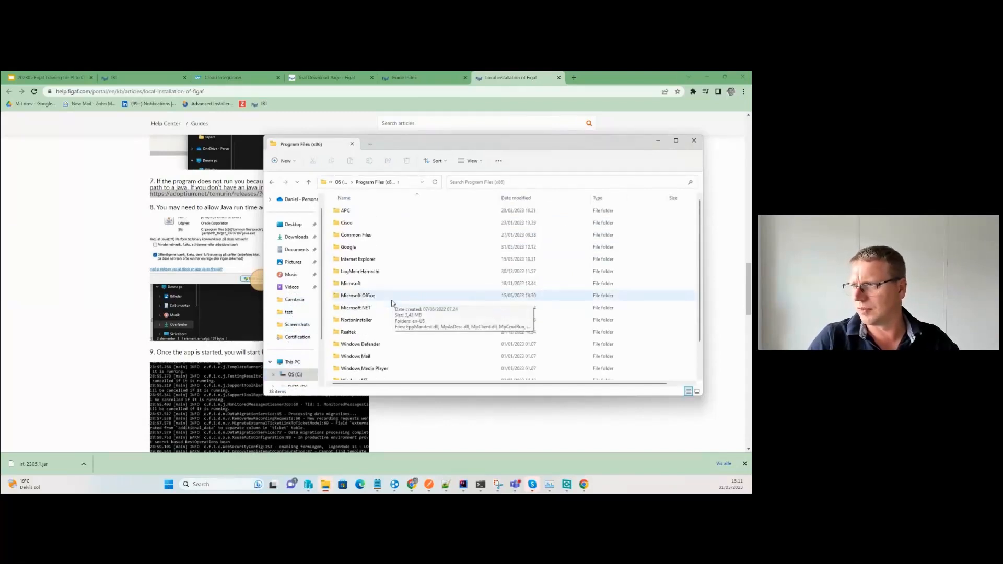
scroll(382, 239, up, 1)
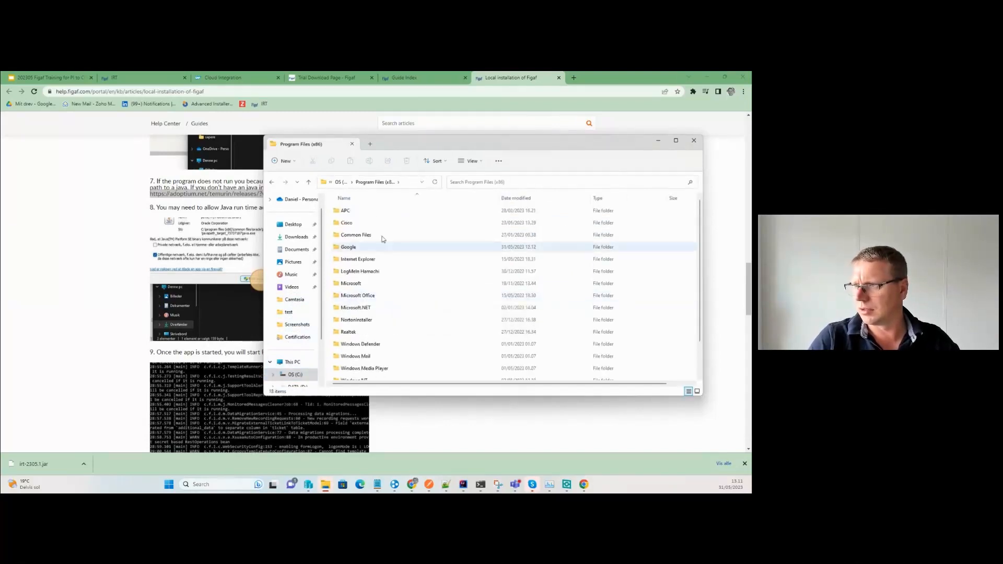
Go to Program Files\Eclipse Adoptium\jdk-8.0.362.9-hotspot\bin and copy its full path.
click(398, 182)
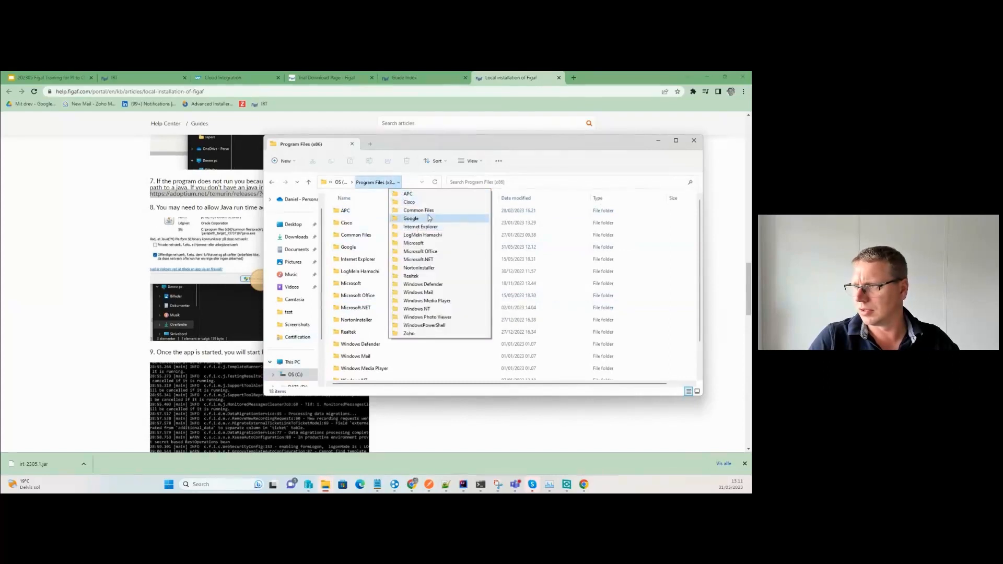
click(352, 182)
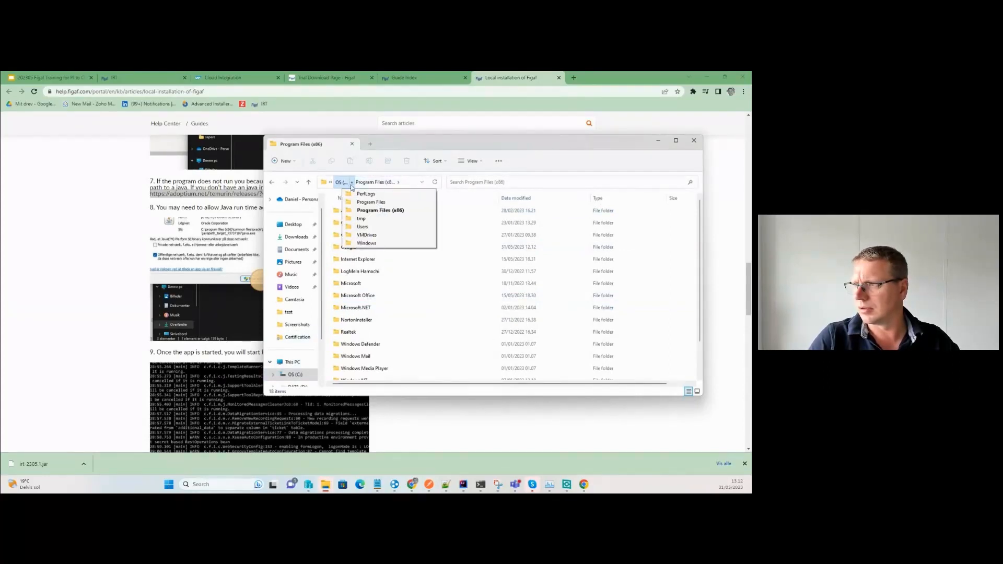
click(369, 201)
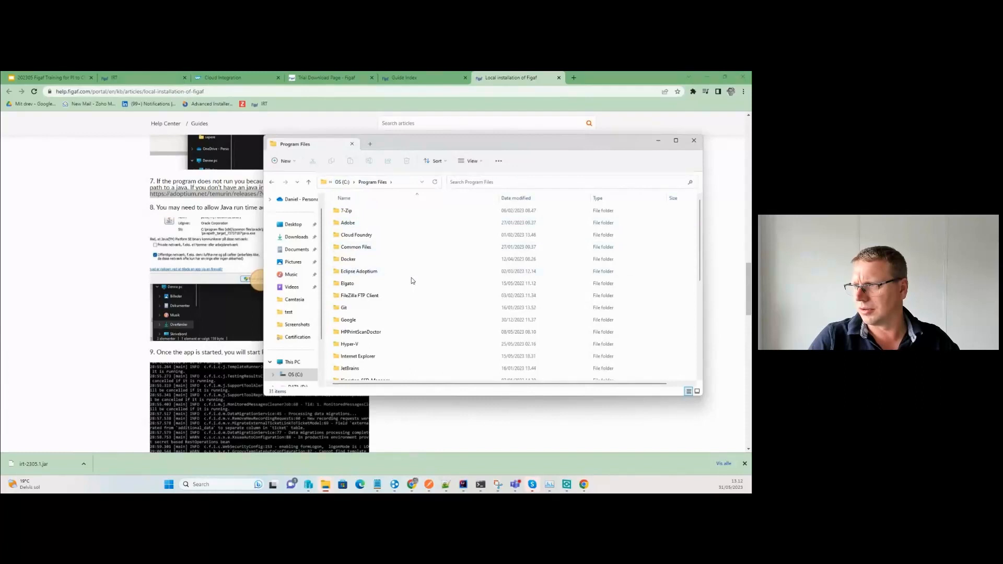
double_click(366, 271)
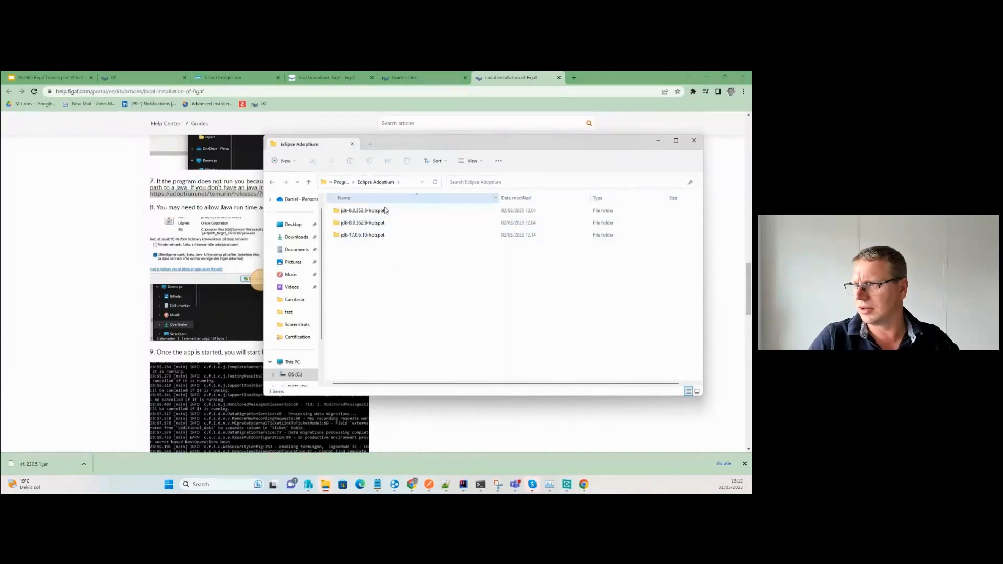
double_click(372, 222)
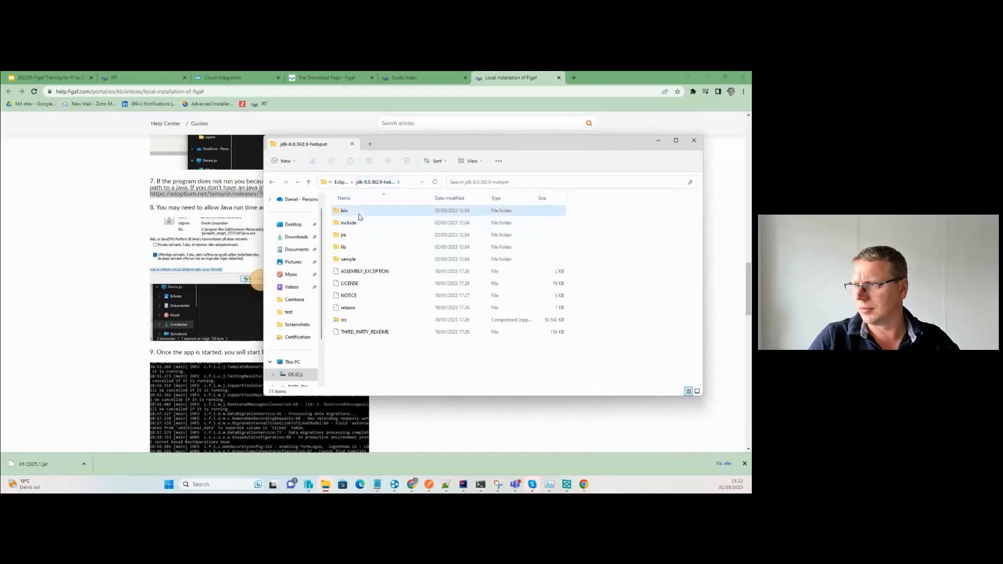
click(359, 215)
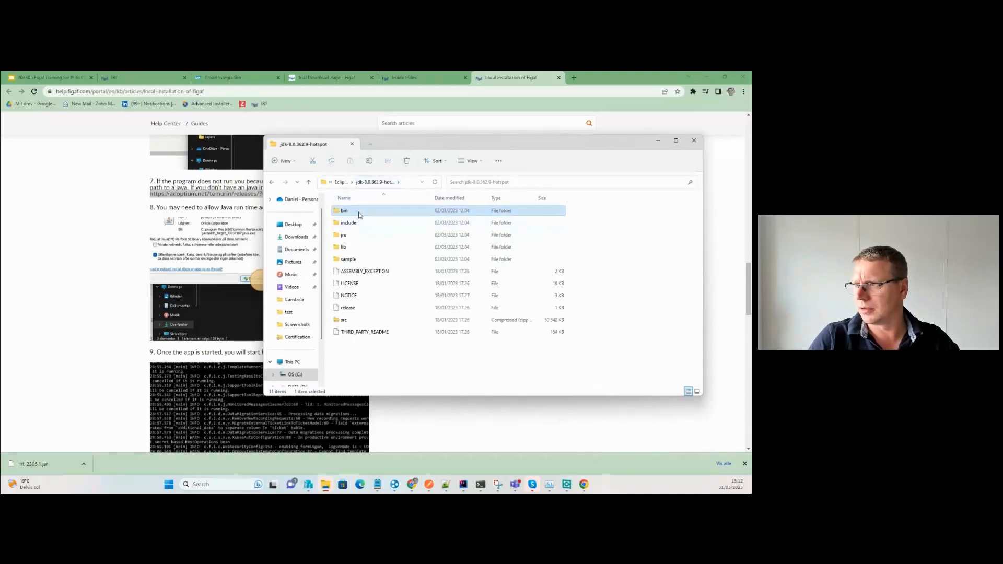
double_click(360, 215)
click(409, 182)
key(ctrl+c)
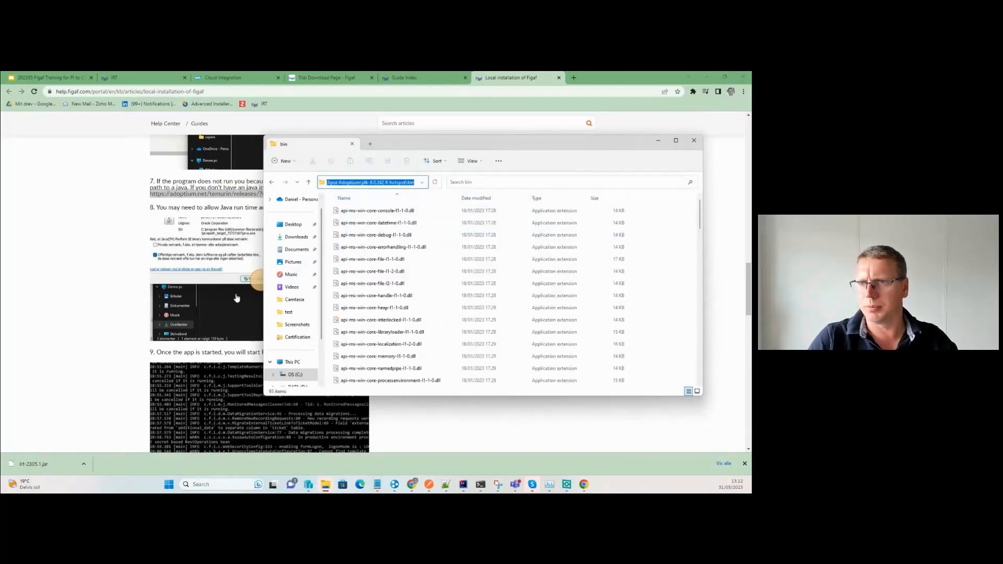
key(alt+Tab)
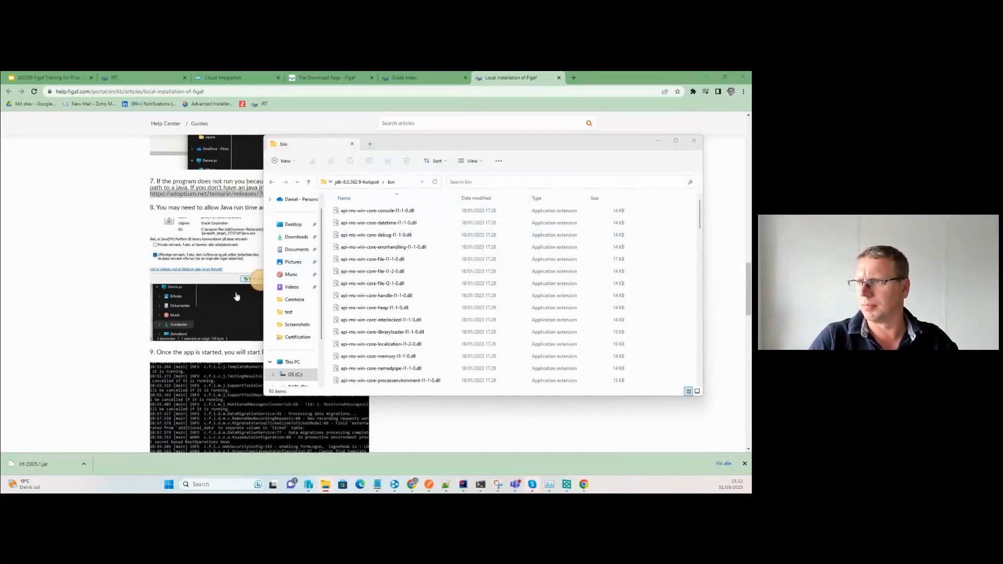
key(alt+Tab)
Prefix java on line 1 of run.bat with the jdk-8.0.362.9-hotspot bin path and save.
key(ctrl+Home)
key(ctrl+v)
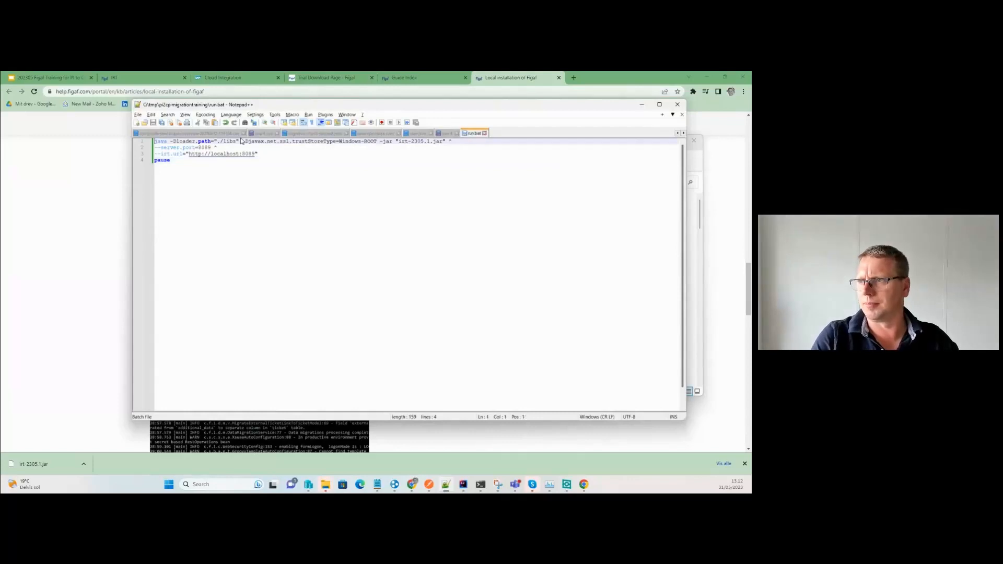
text(\bin)
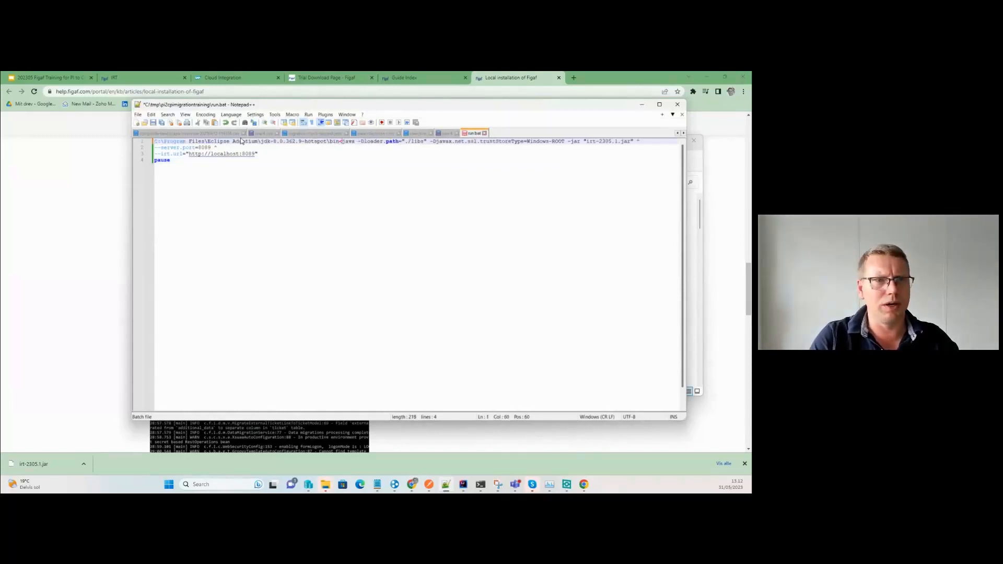
text(\)
key(ctrl+s)
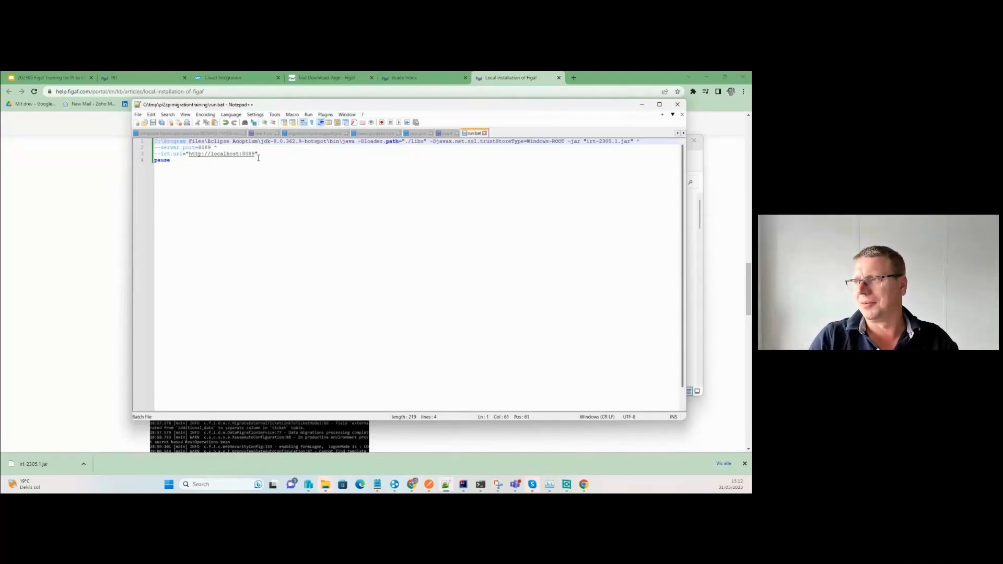
key(alt+Tab)
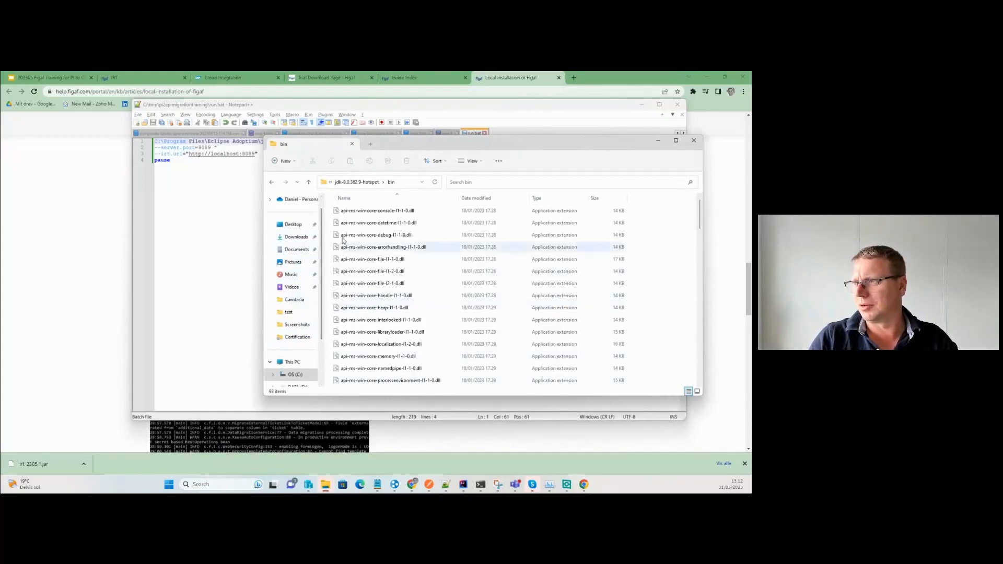
Go back to pi2cpimigrationtraining and rerun run.bat, which fails with 'C:\Program' not recognized.
click(271, 183)
click(271, 183)
click(272, 183)
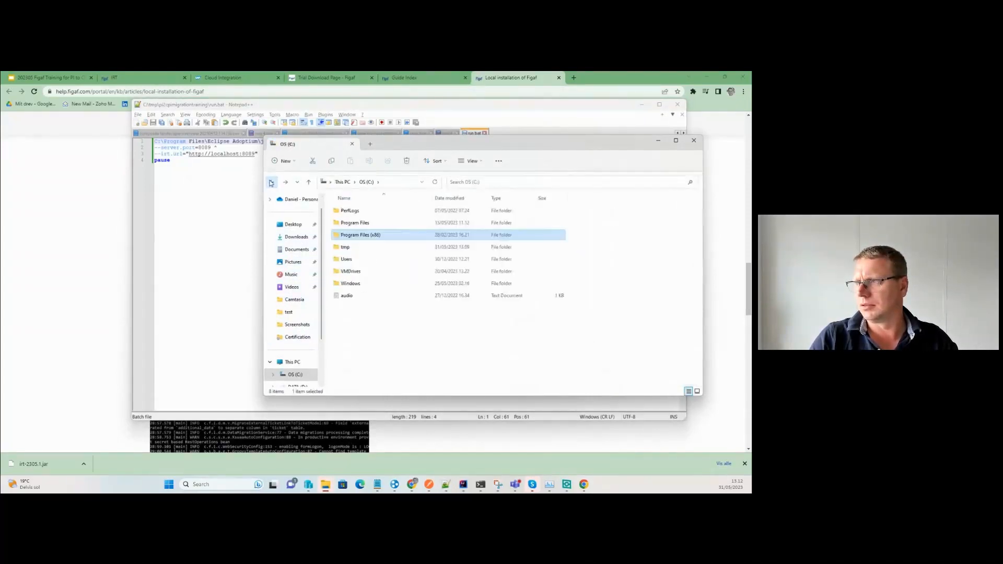
click(271, 182)
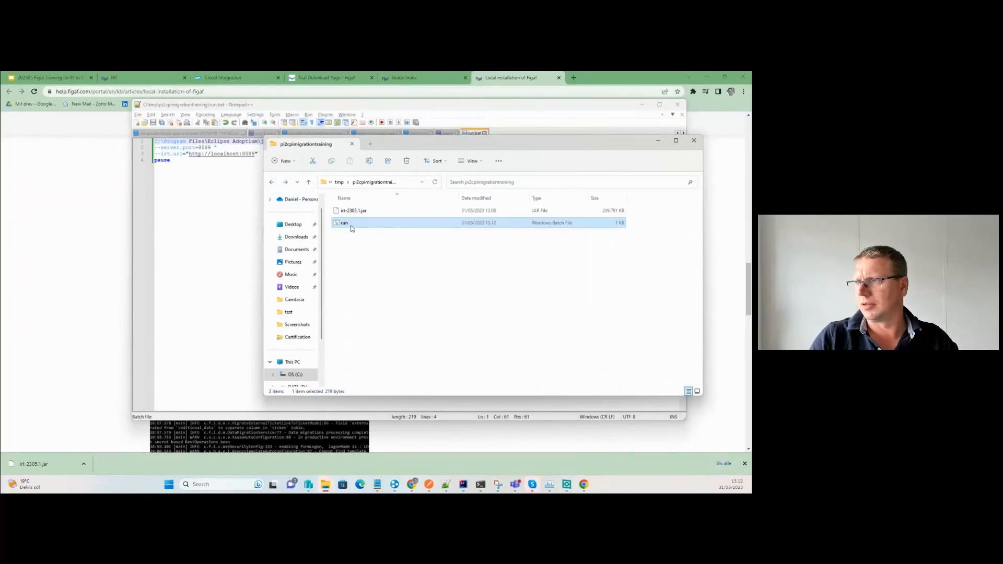
double_click(351, 226)
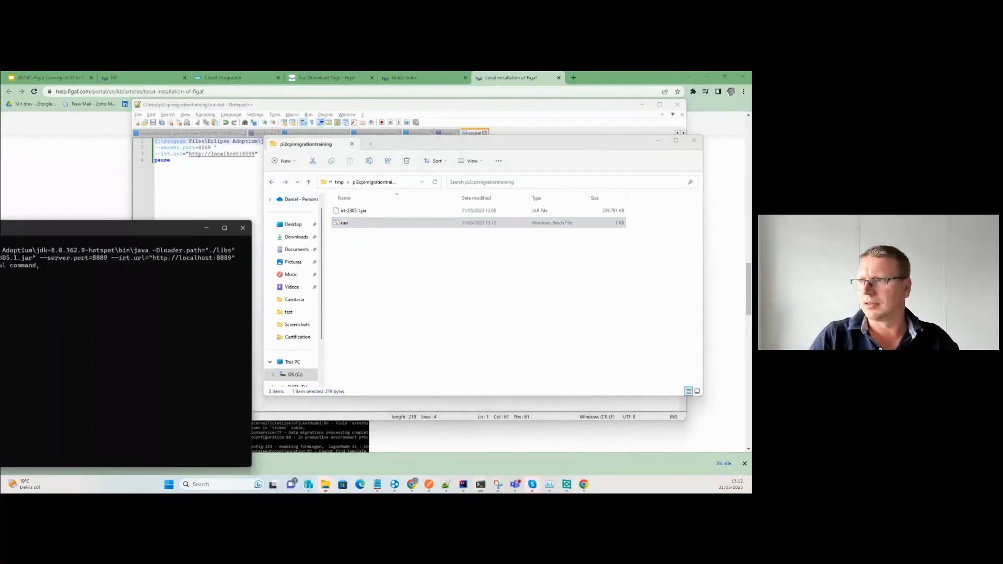
click(195, 196)
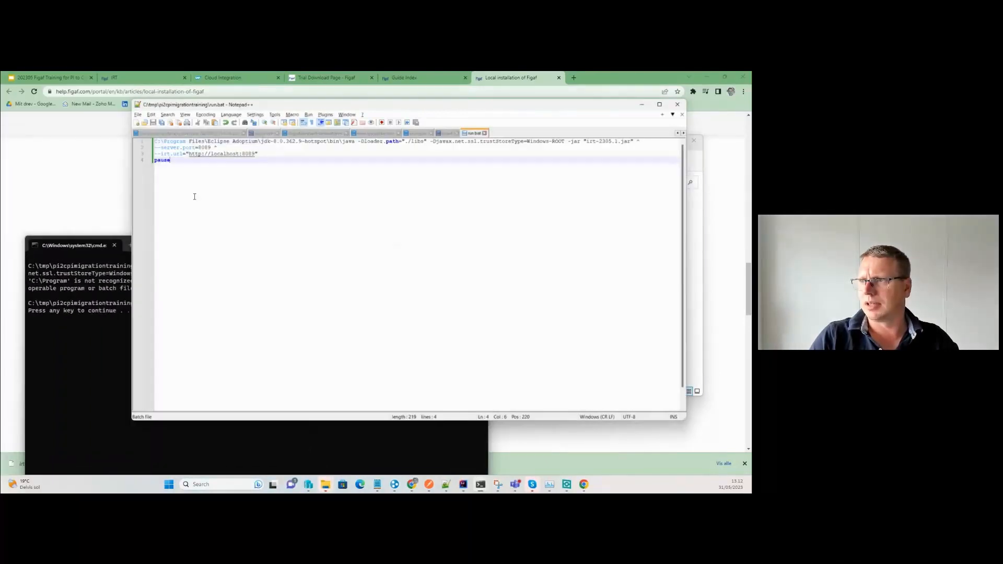
click(356, 142)
Wrap the java path on line 1 of run.bat in double quotes and save.
text(")
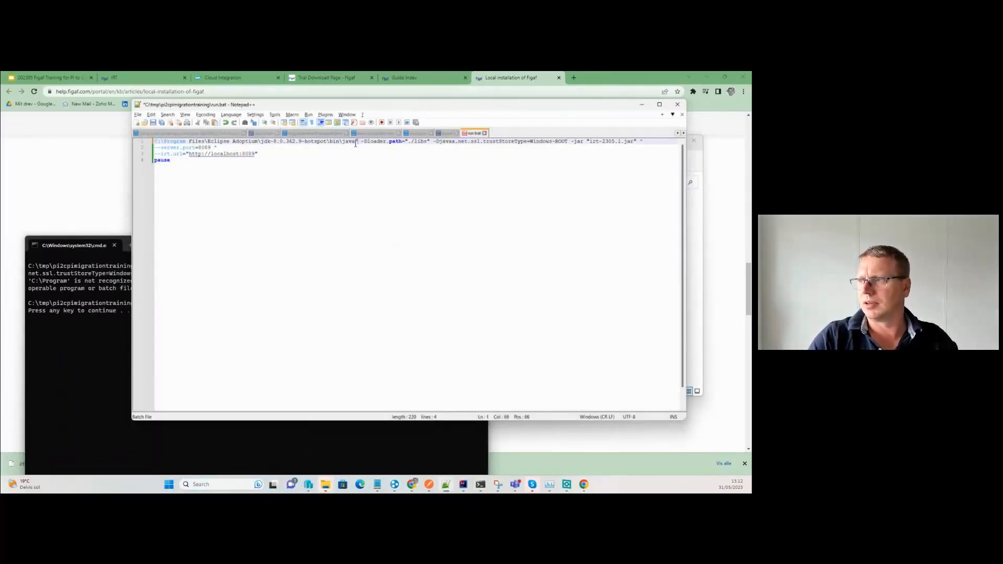
key(Home)
text(")
key(ctrl+s)
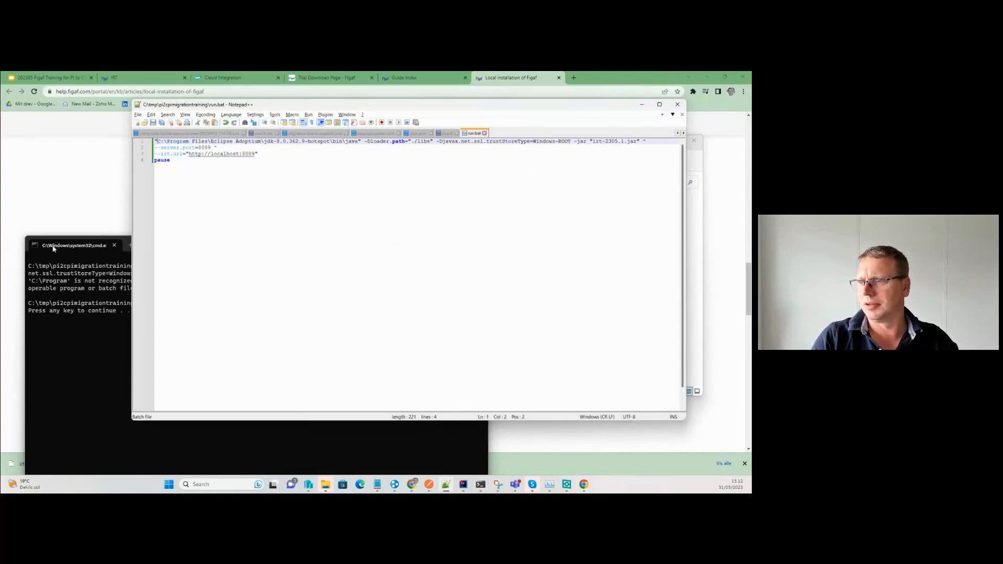
Close the failed console and rerun run.bat so Figaf IRT starts logging.
click(63, 308)
key(Return)
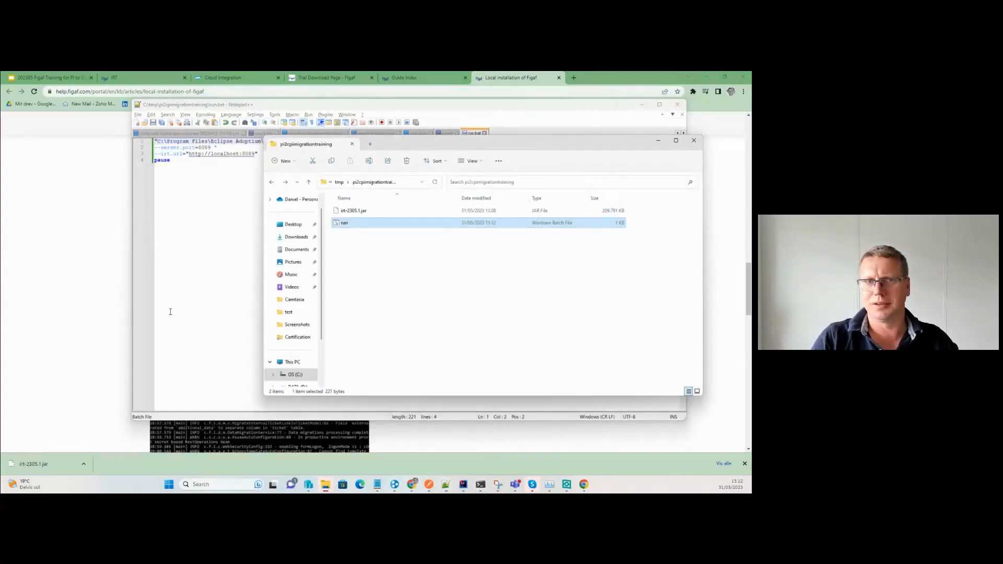
key(Return)
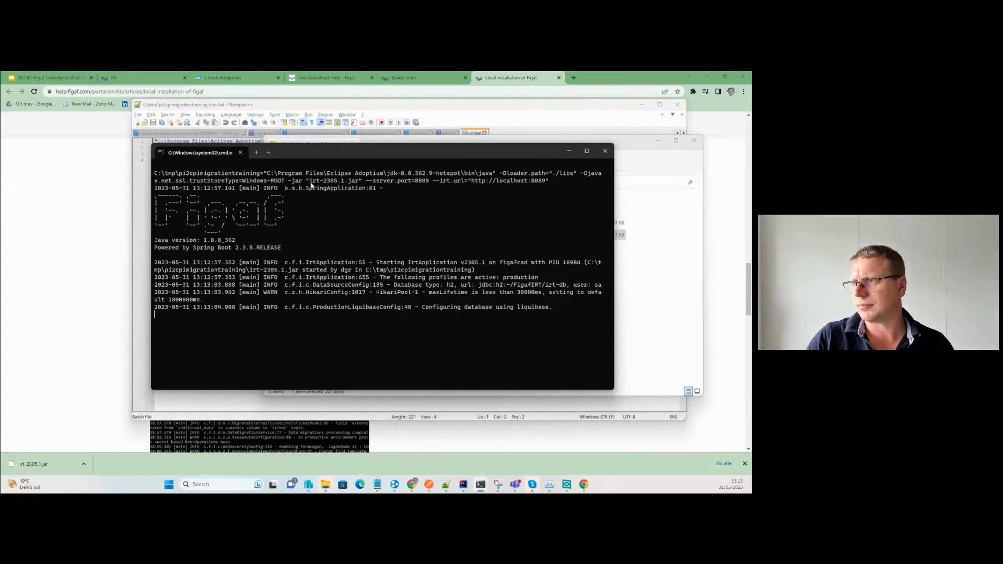
drag(320, 153, 192, 123)
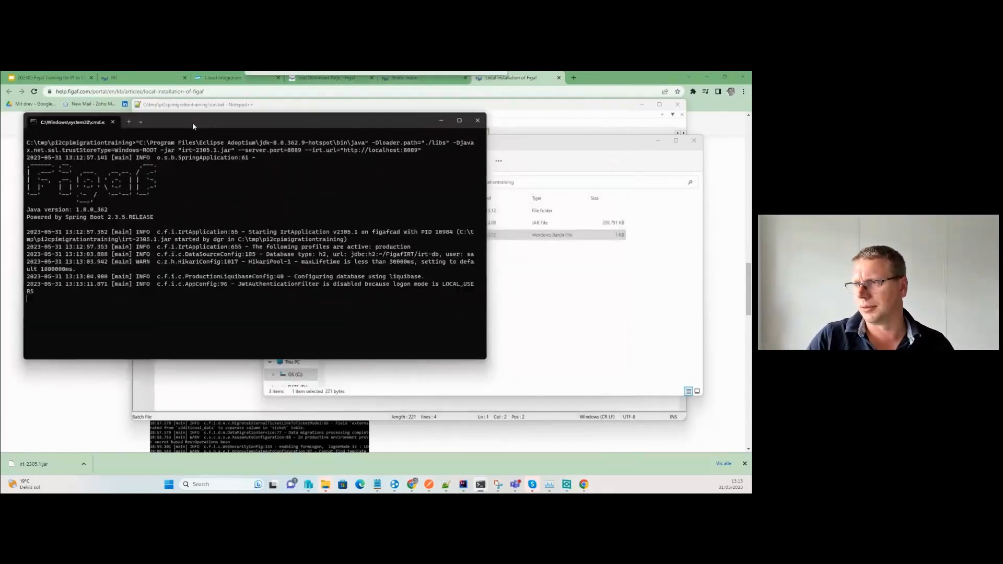
click(563, 302)
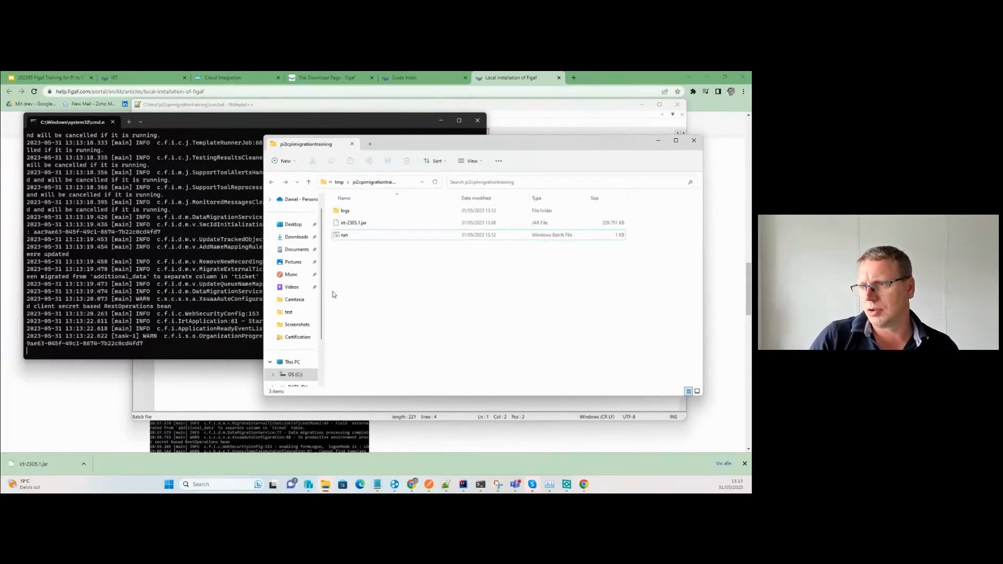
Open irt.log from the logs folder in Notepad++.
double_click(345, 211)
right_click(344, 214)
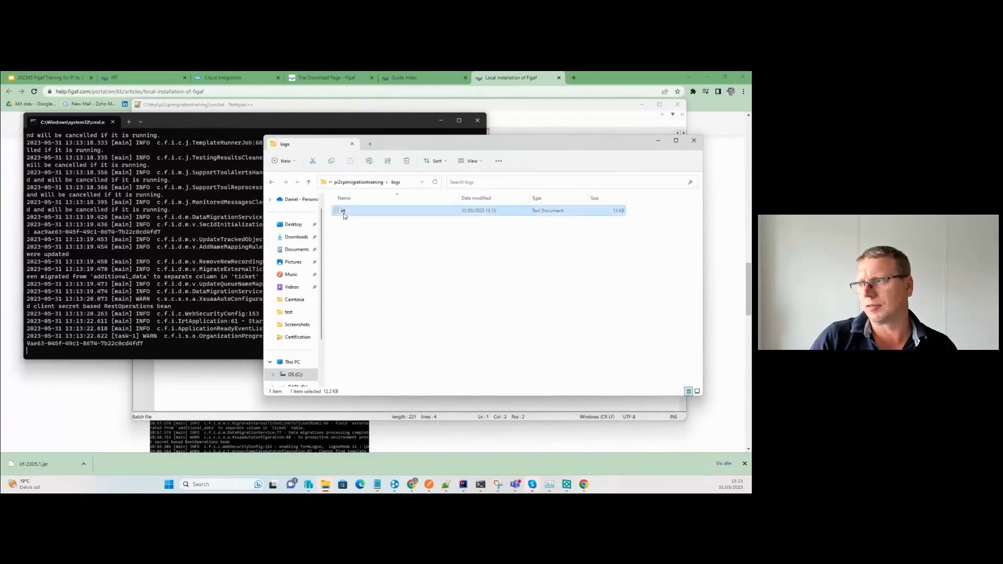
click(420, 360)
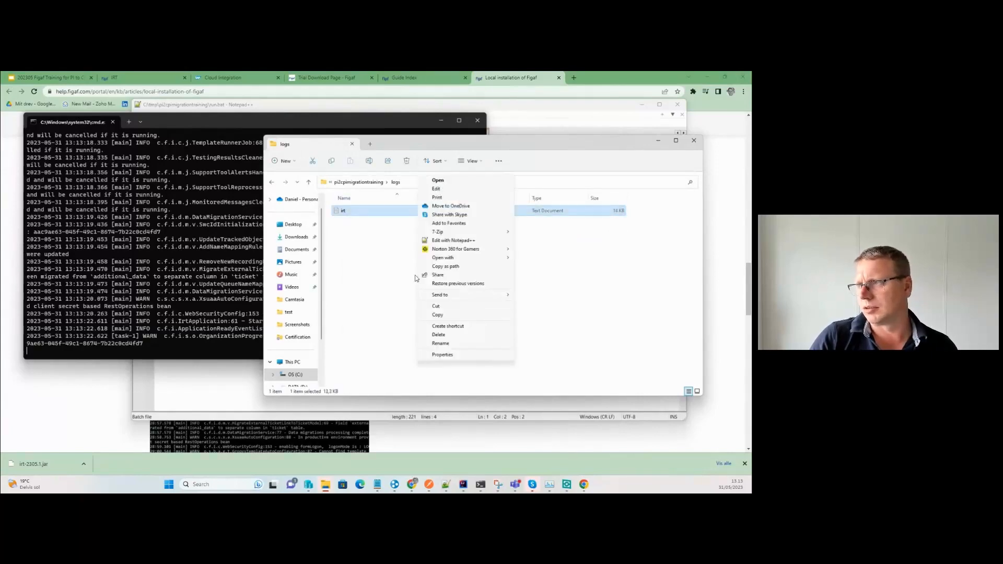
click(477, 241)
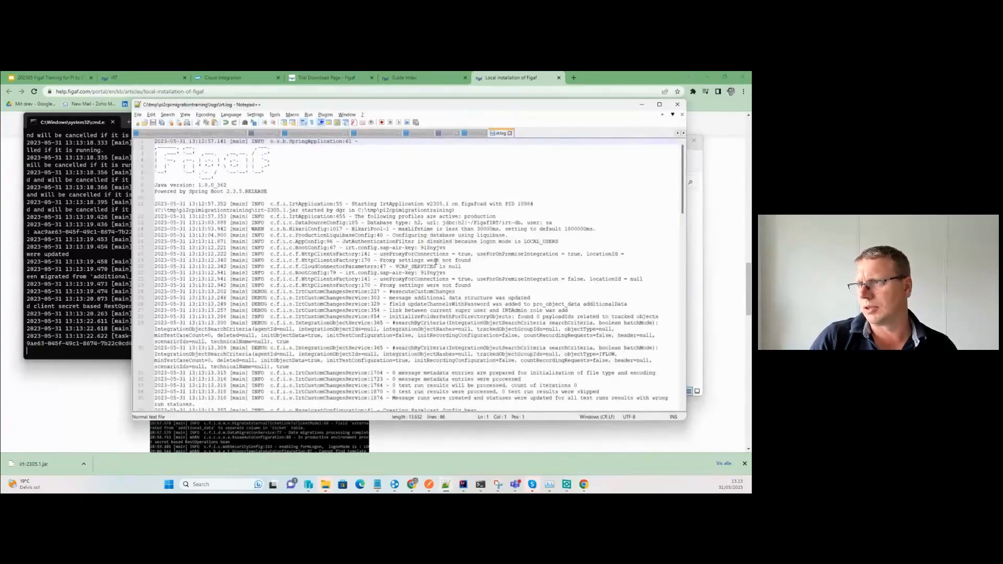
Inspect the jdbc database URL on line 13 of irt.log, then return to the console.
click(253, 204)
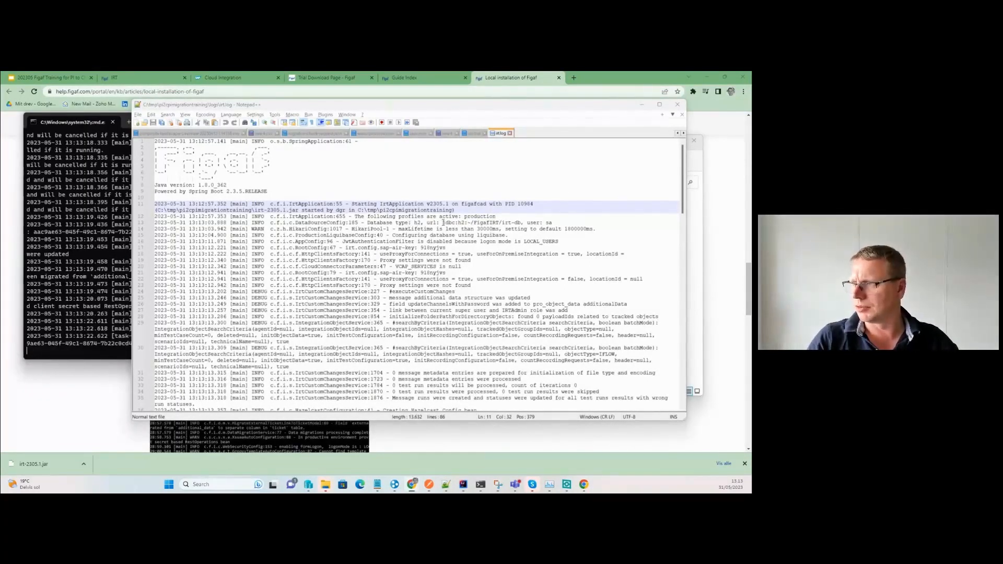
drag(443, 222, 520, 224)
click(533, 229)
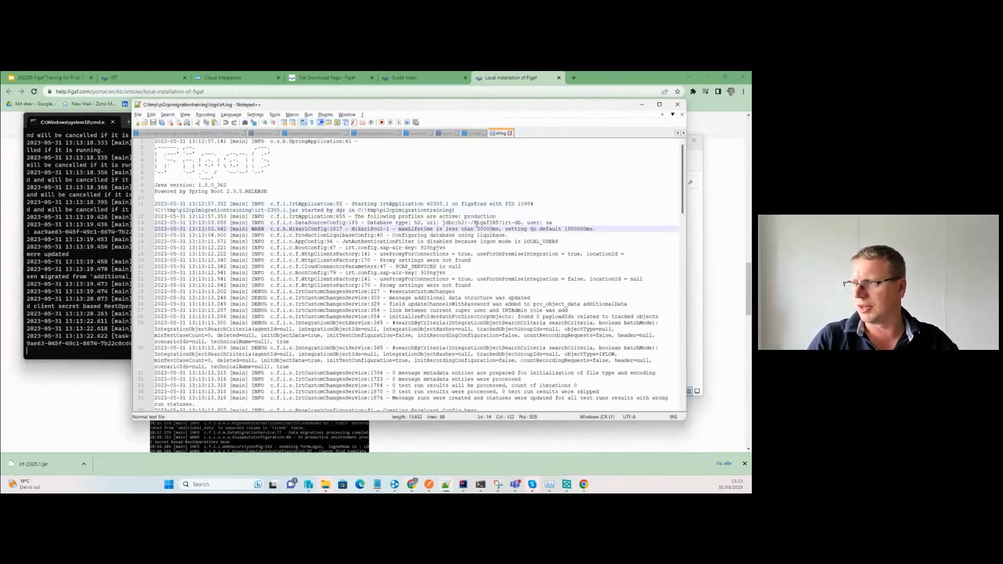
click(464, 223)
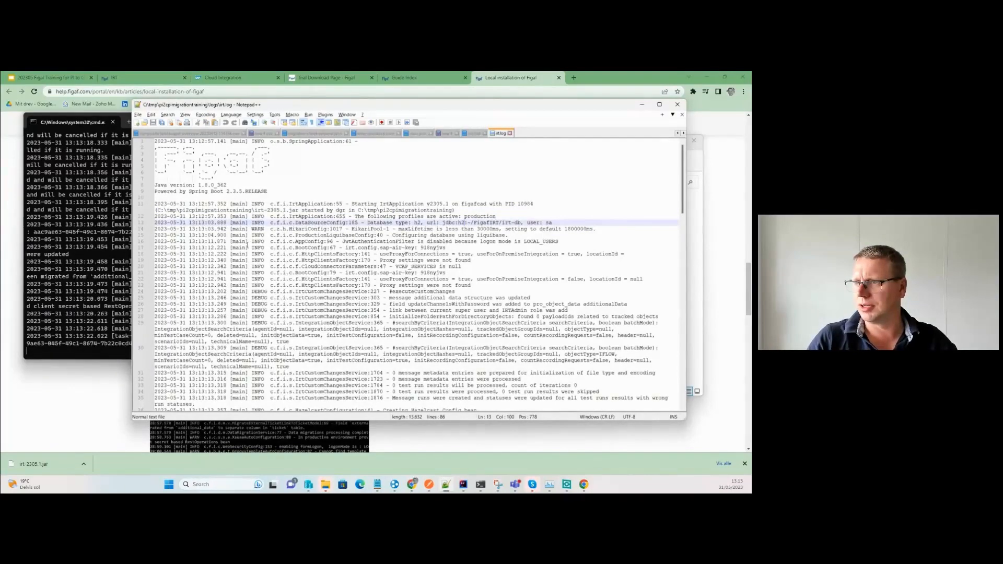
click(100, 133)
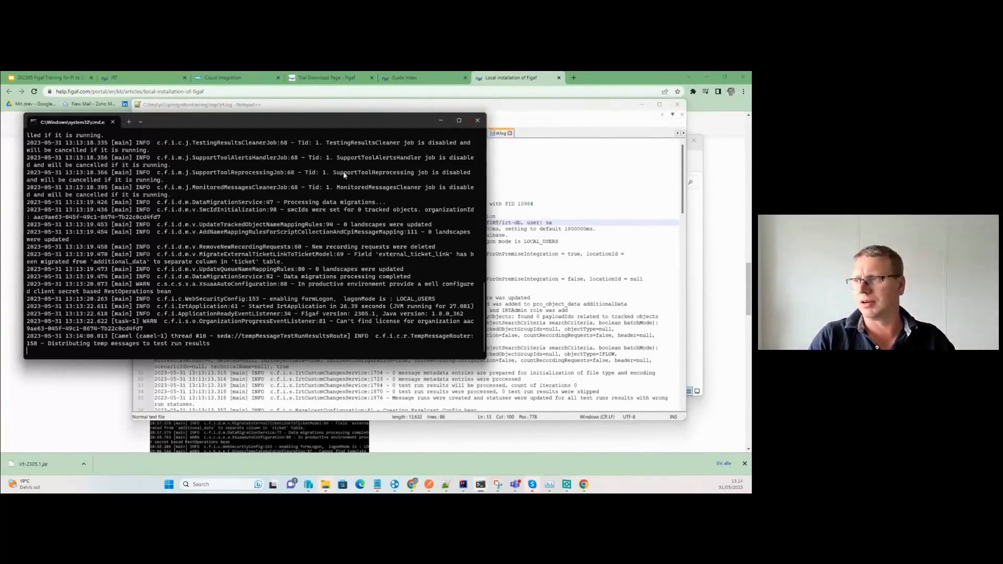
Review the MonitoredMessagesCleaner line in the console log, then bring back the Local installation guide.
triple_click(367, 194)
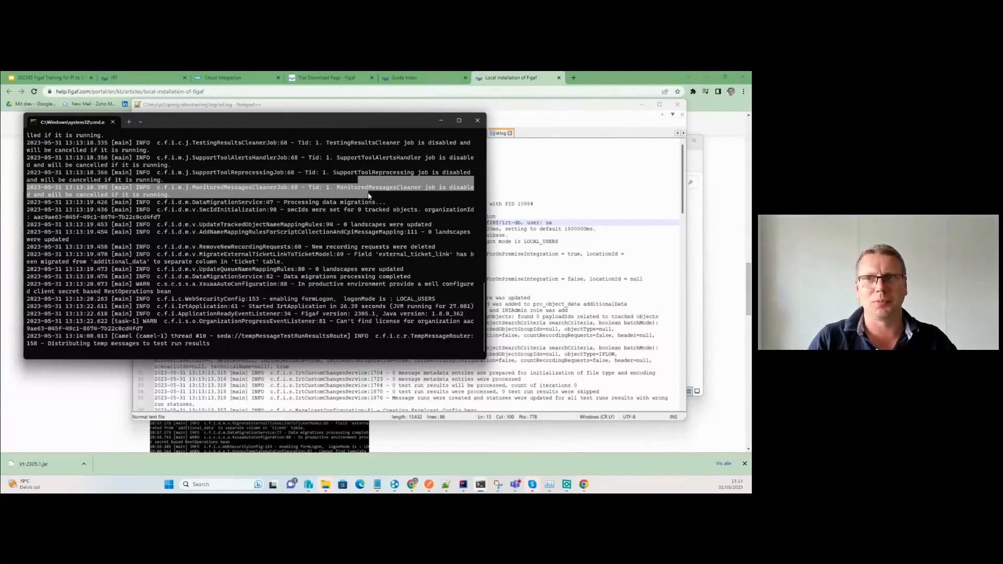
click(368, 196)
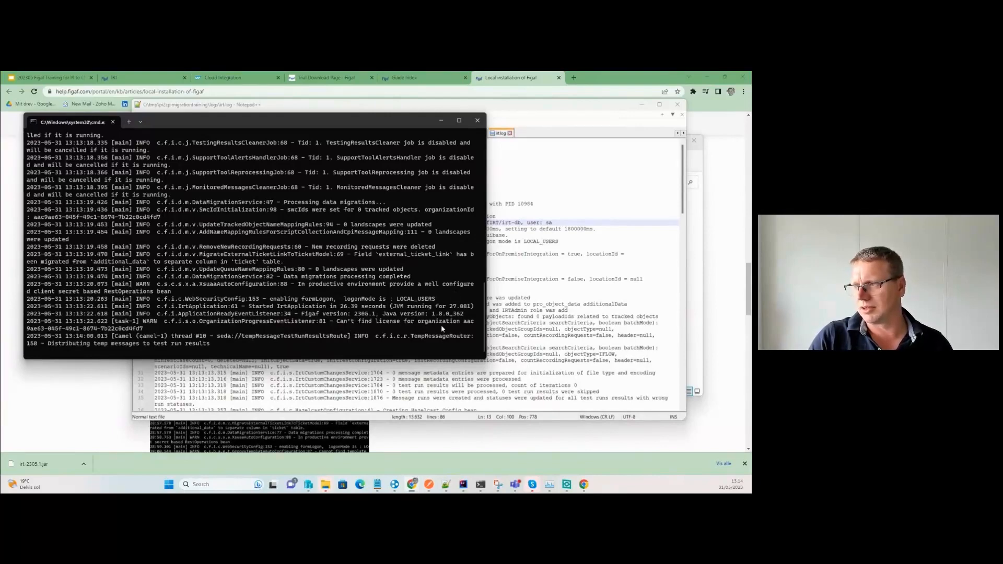
click(110, 421)
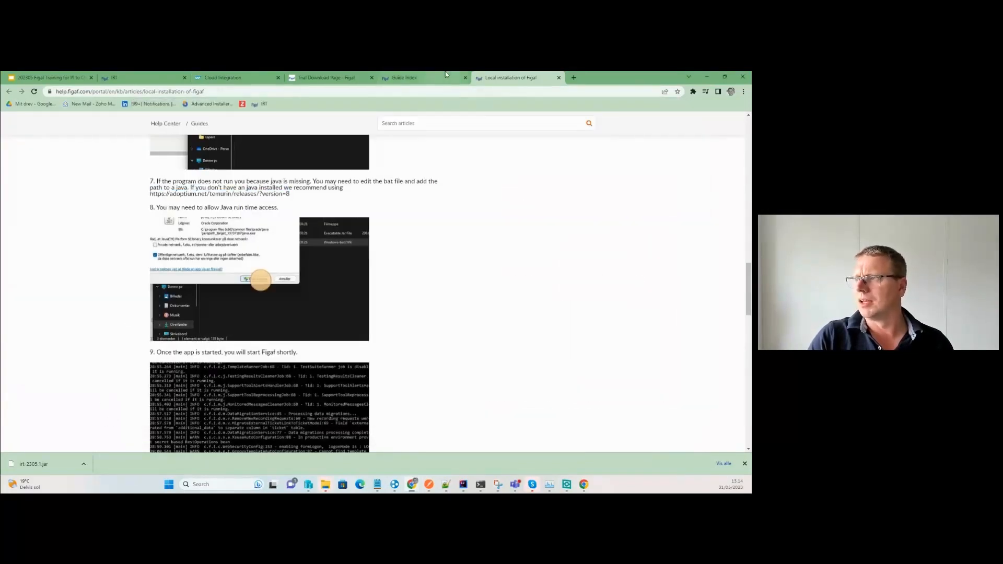
click(418, 77)
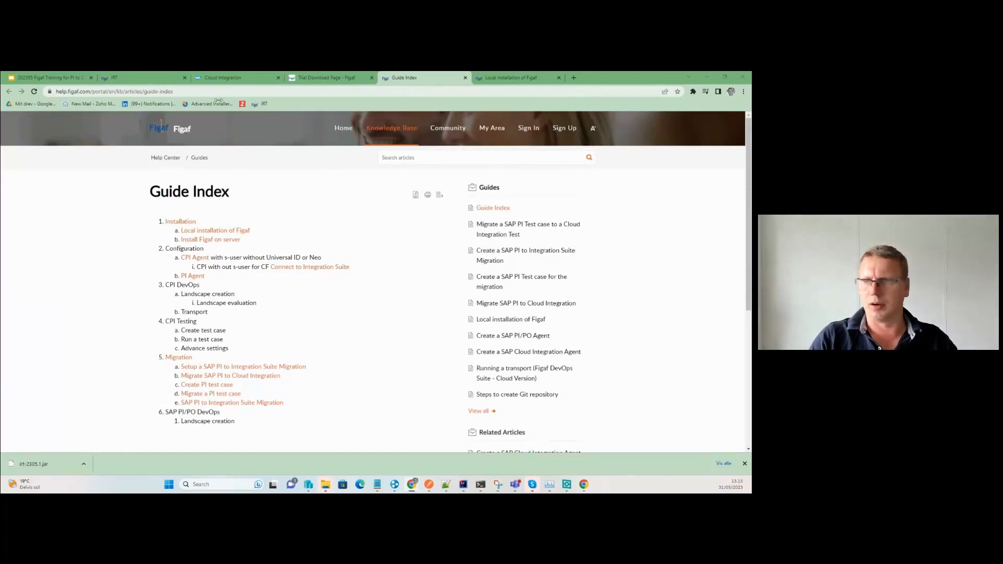
key(alt+Tab)
click(419, 311)
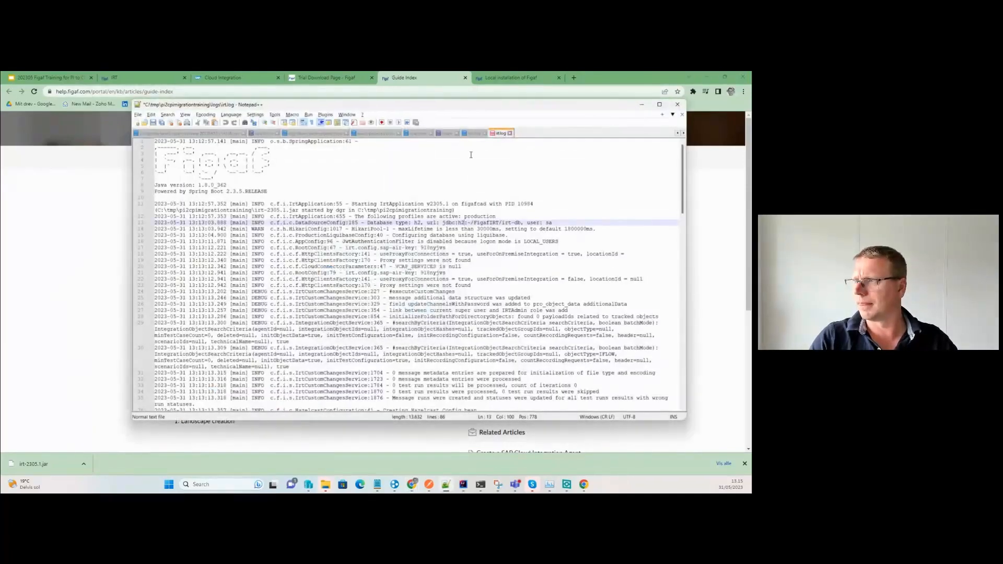
click(473, 135)
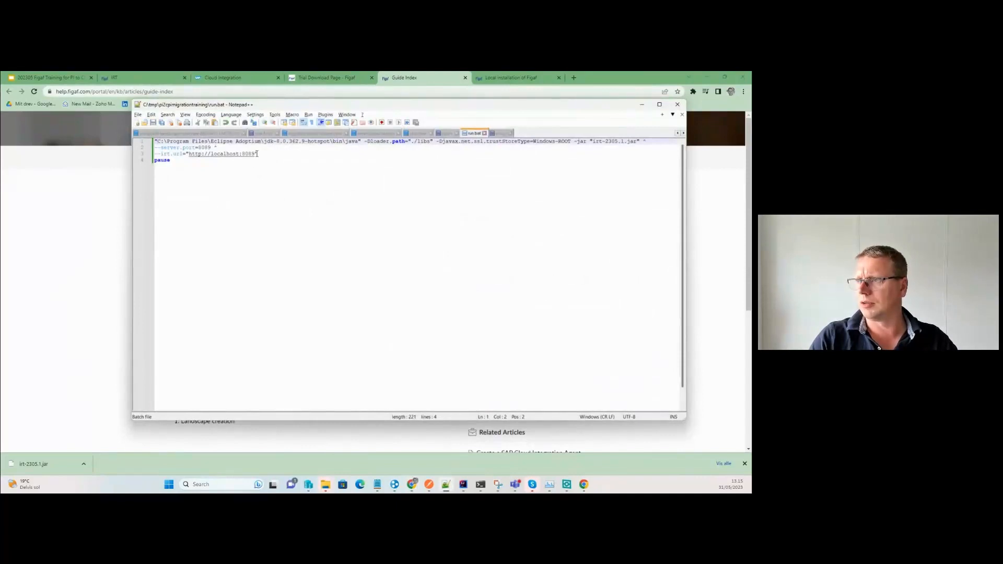
drag(256, 154, 191, 153)
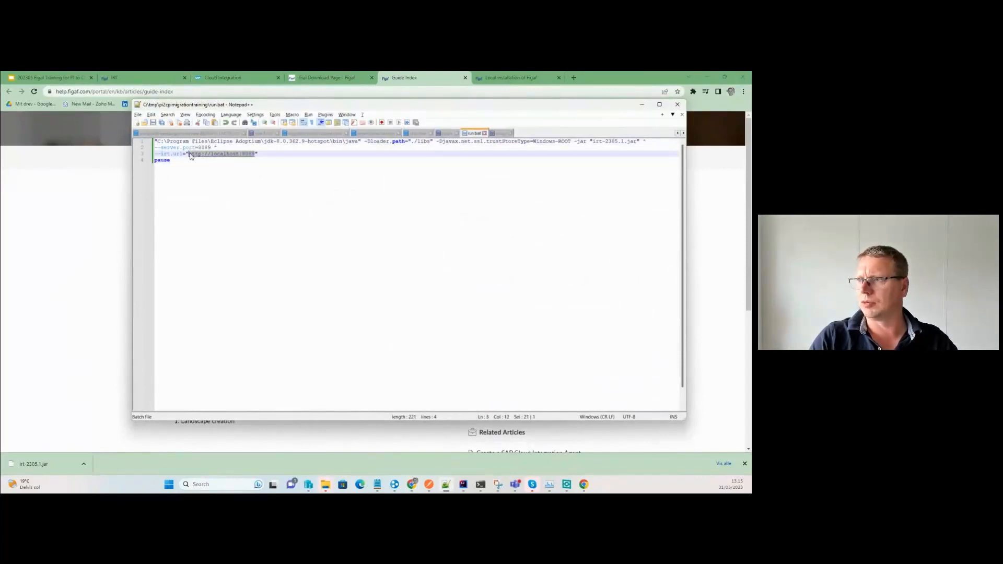
Load localhost:8089 in a new Chrome tab.
click(578, 74)
click(578, 77)
text(http://localhost:8089)
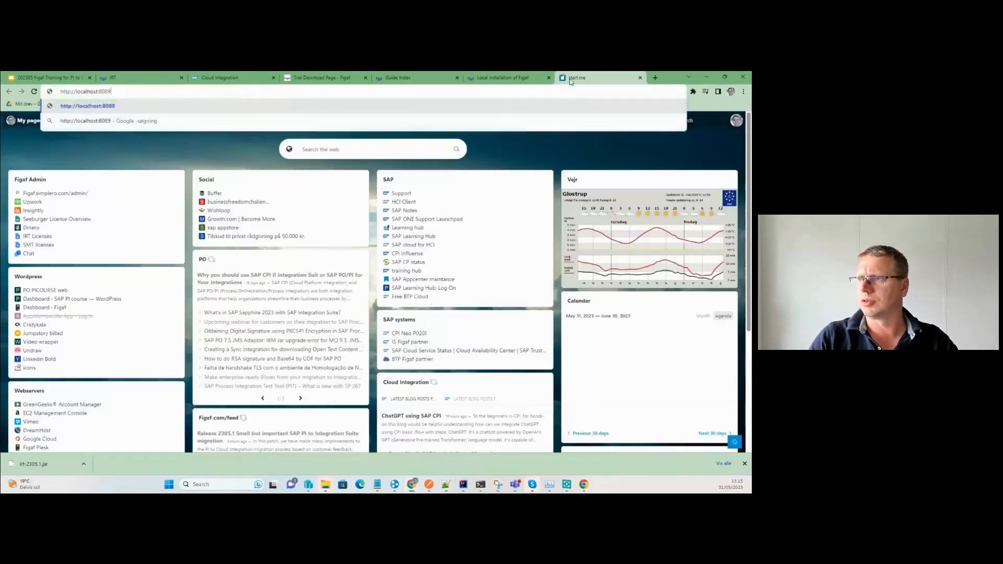
key(Return)
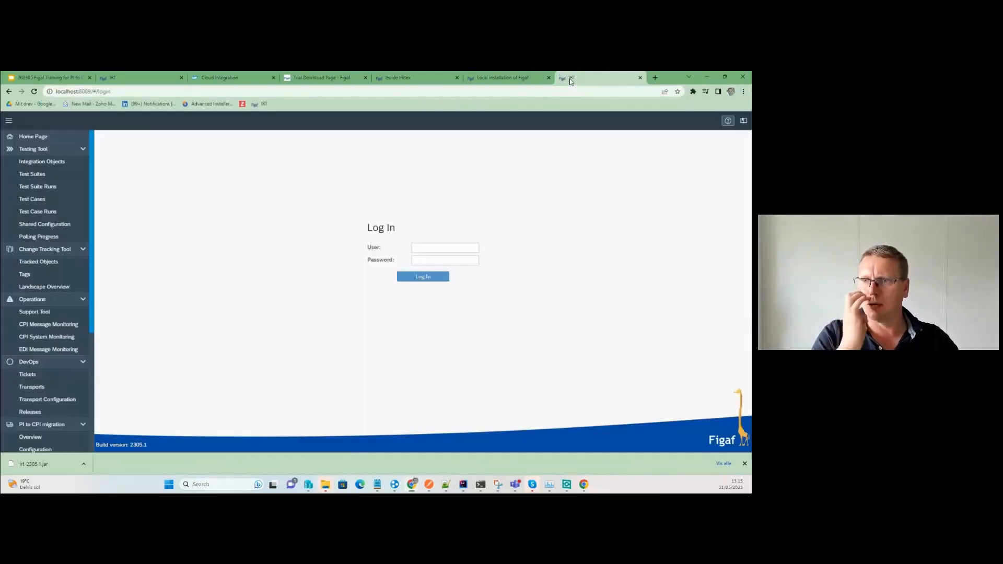
Log in to Figaf IRT with the default admin user name and password.
click(441, 246)
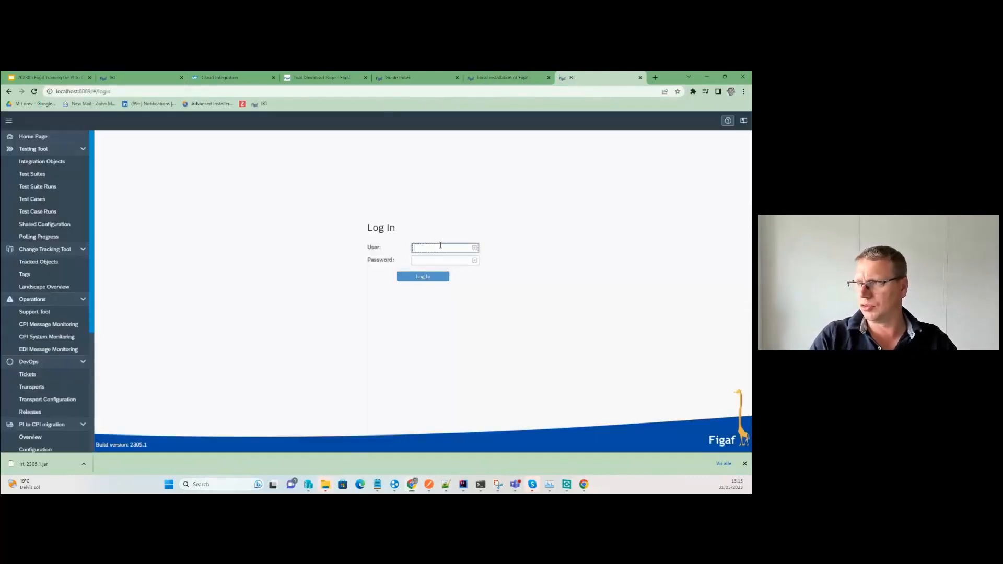
text(superUser)
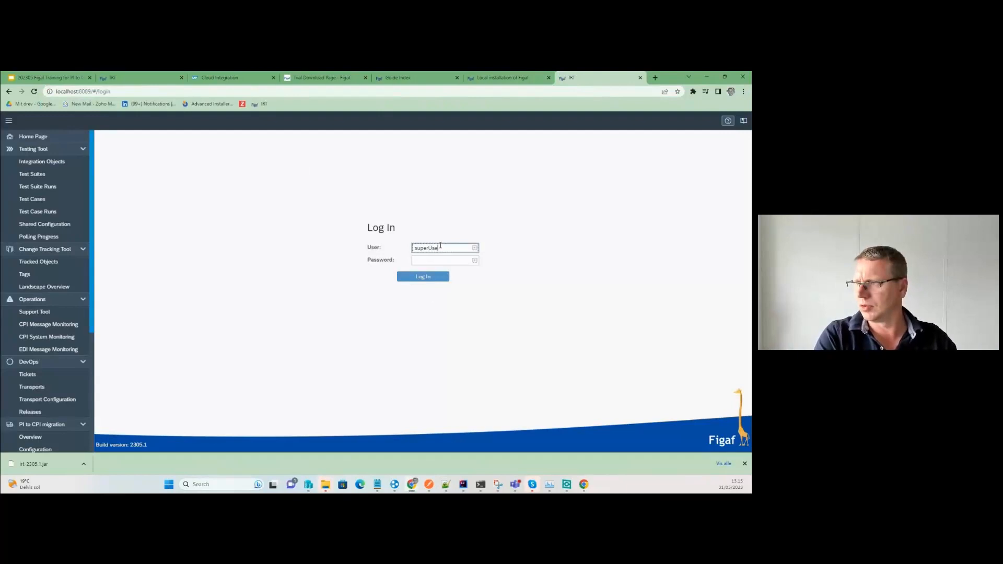
key(Tab)
text(•)
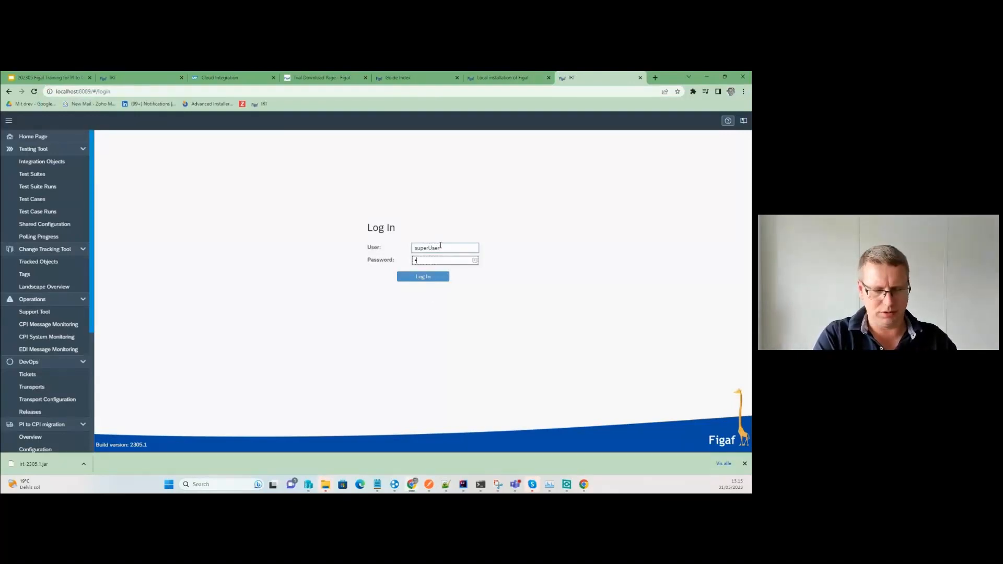
text(•••••)
key(Return)
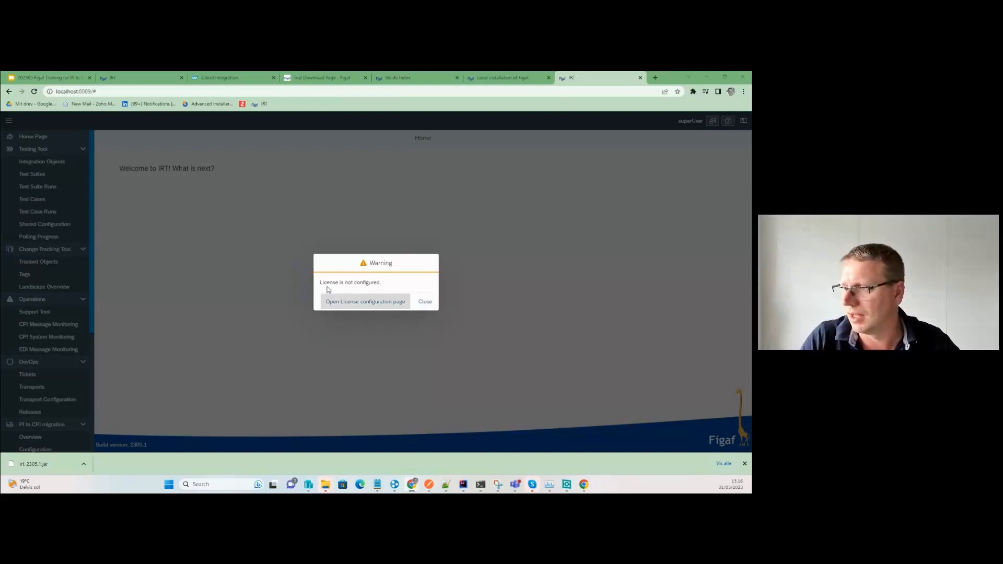
Paste the License ID on the License configuration page, load it, and confirm the success message.
click(390, 303)
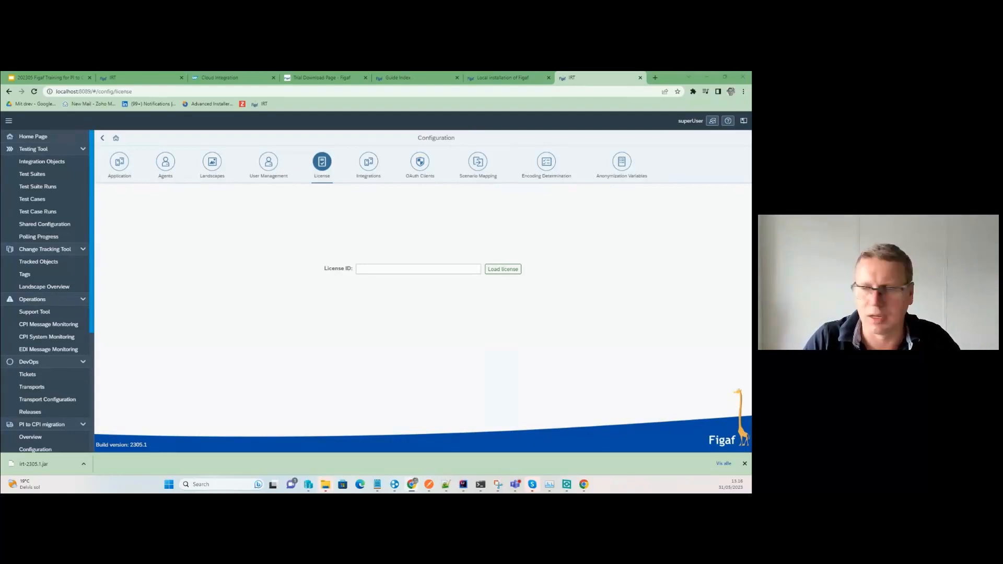
click(412, 269)
key(ctrl+v)
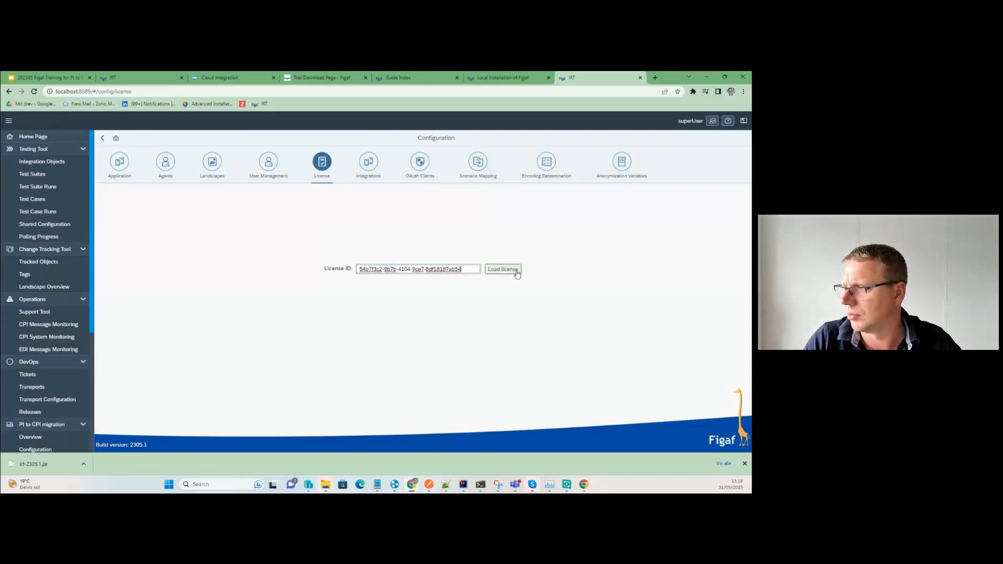
click(516, 269)
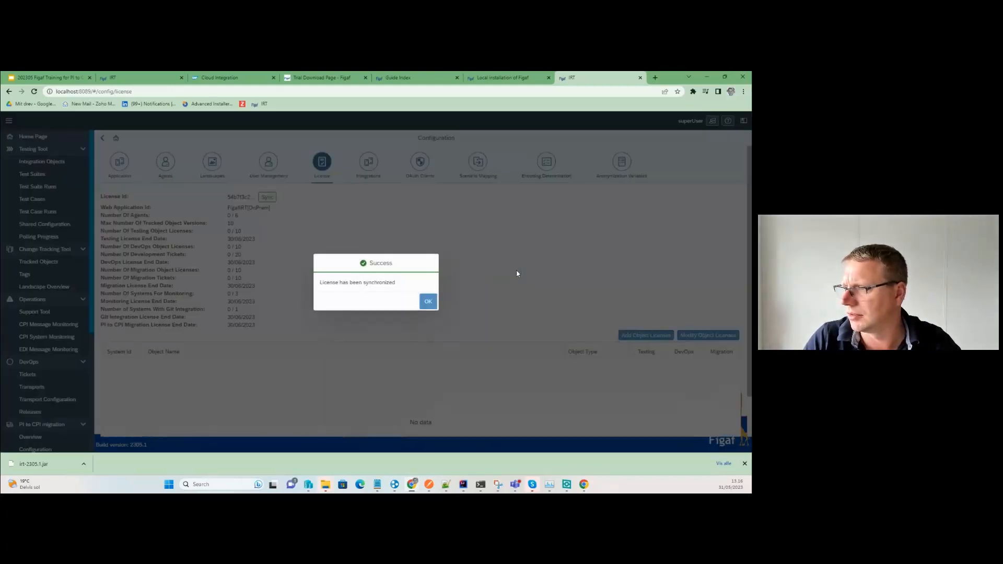
click(427, 302)
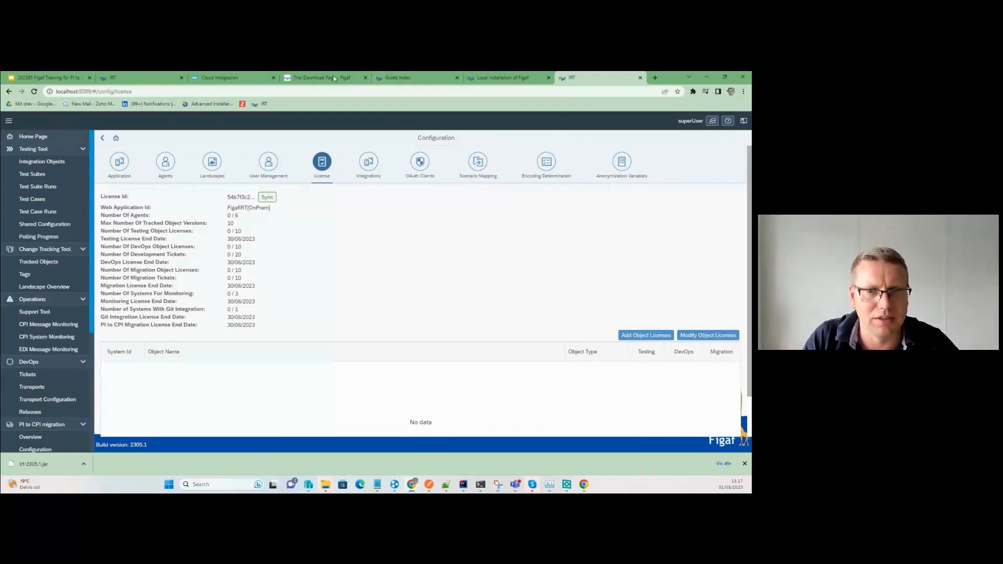
Glance at run.bat in Notepad++, then switch to the Google Slides training deck.
key(alt+Tab)
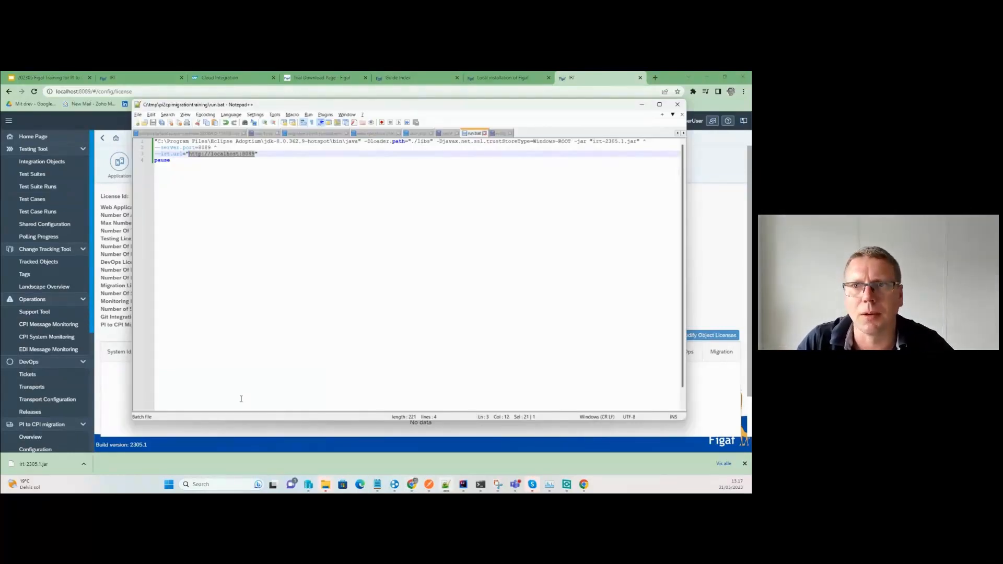
key(alt+Tab)
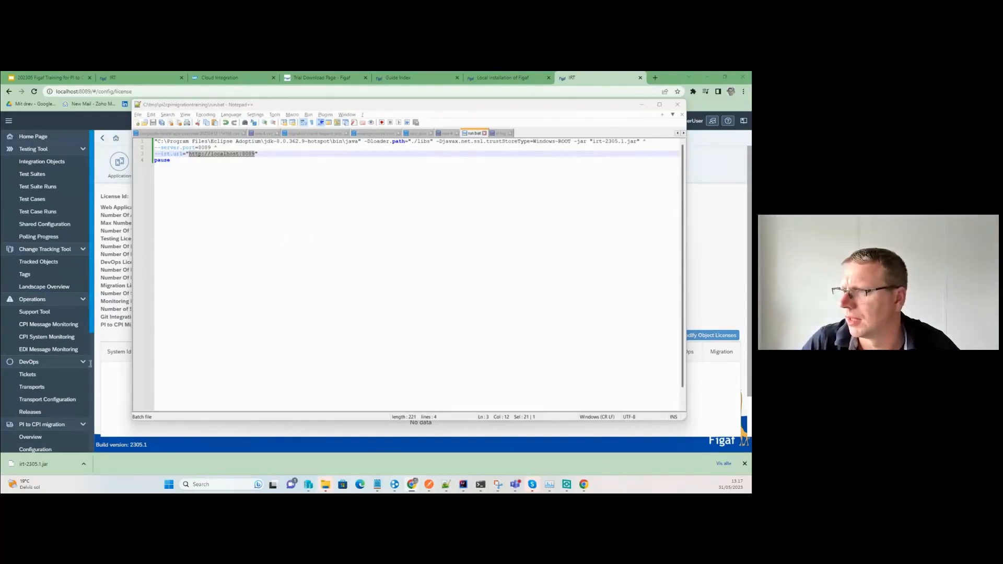
click(120, 339)
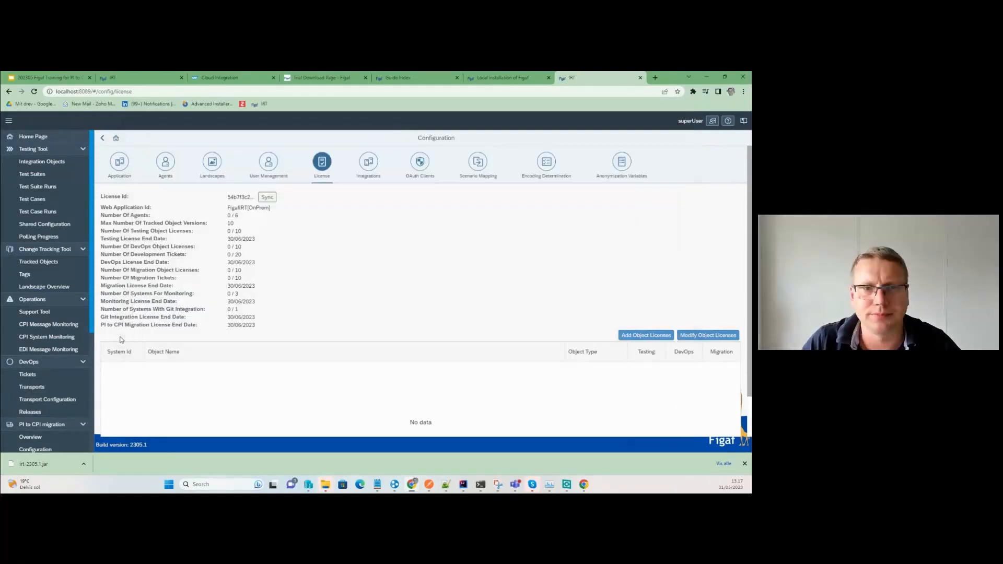
click(49, 78)
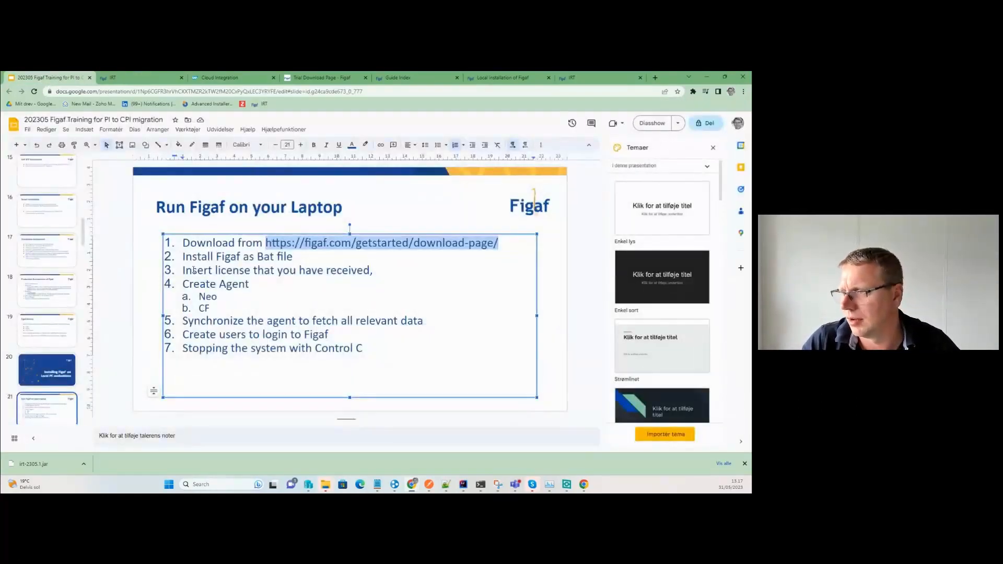
Review the remaining laptop steps, then move through slides 20 and 22 to the Connect to SAP CPI slide.
drag(192, 270, 374, 269)
drag(189, 284, 353, 356)
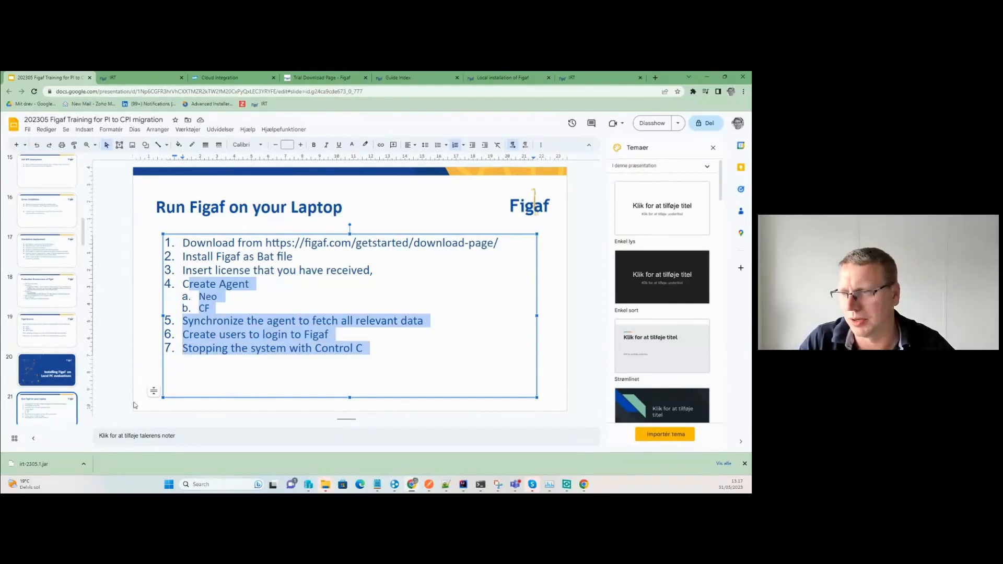
click(45, 384)
scroll(45, 384, down, 2)
click(42, 383)
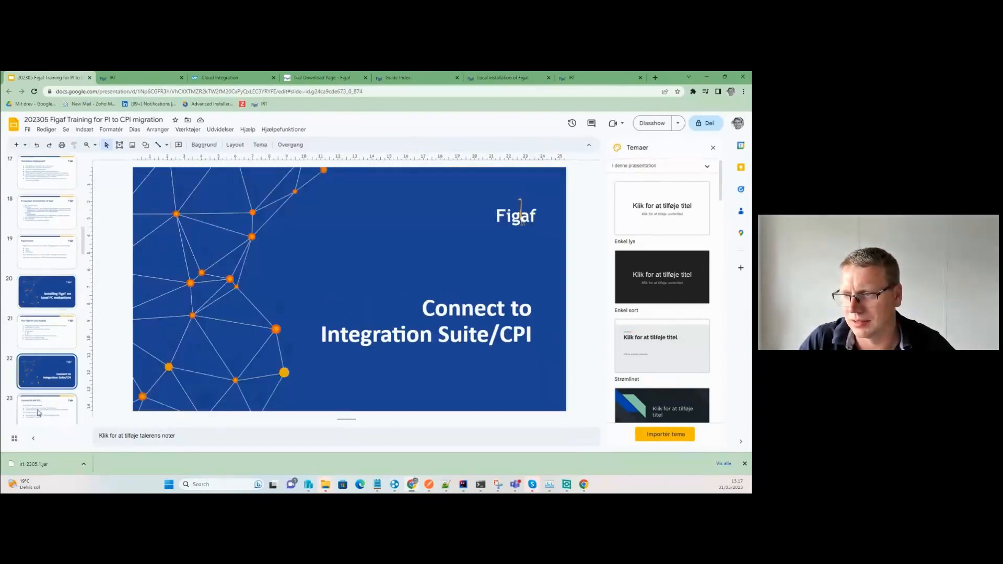
key(Down)
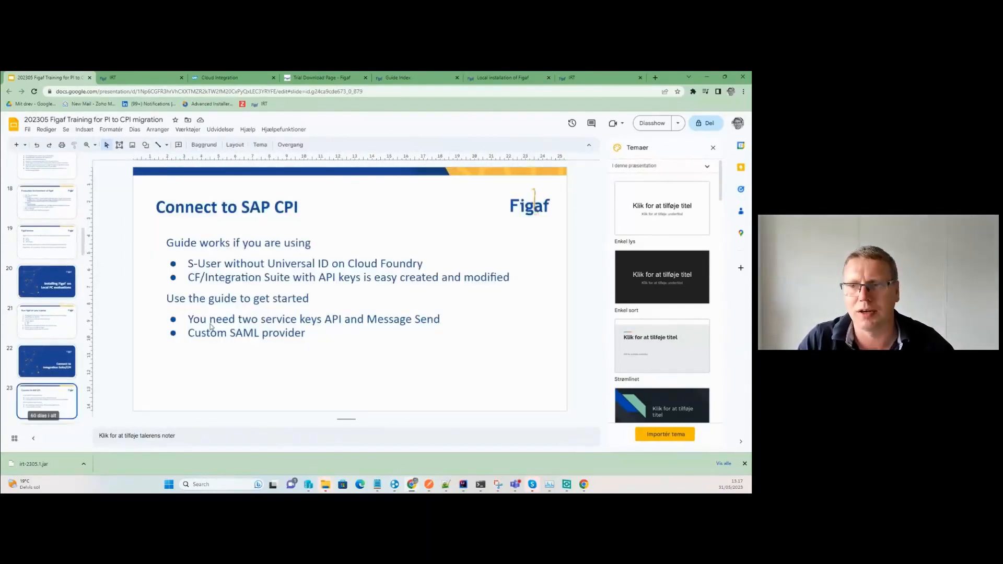
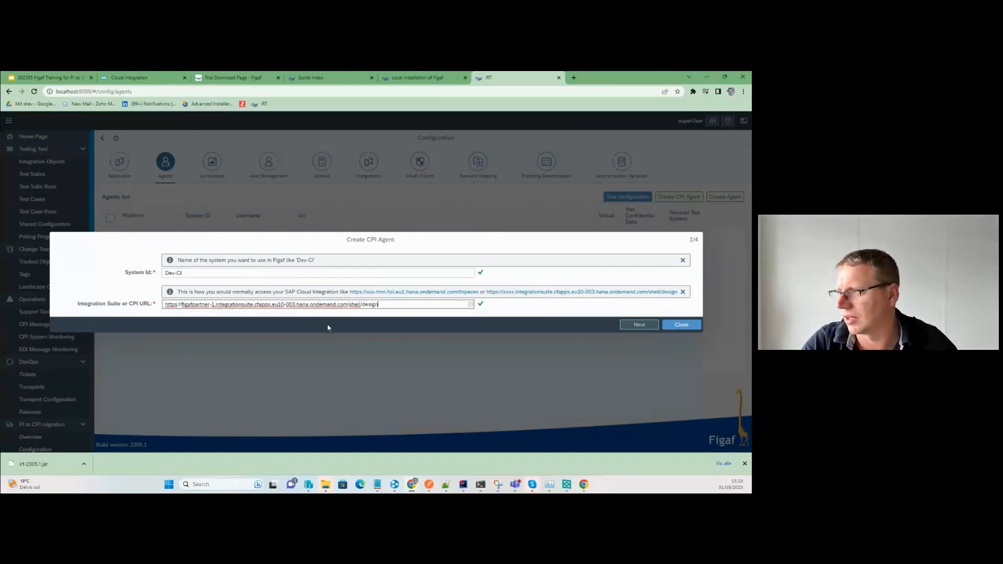
Create the Dev-CI agent, then keep its public API credentials in API Key mode.
click(639, 324)
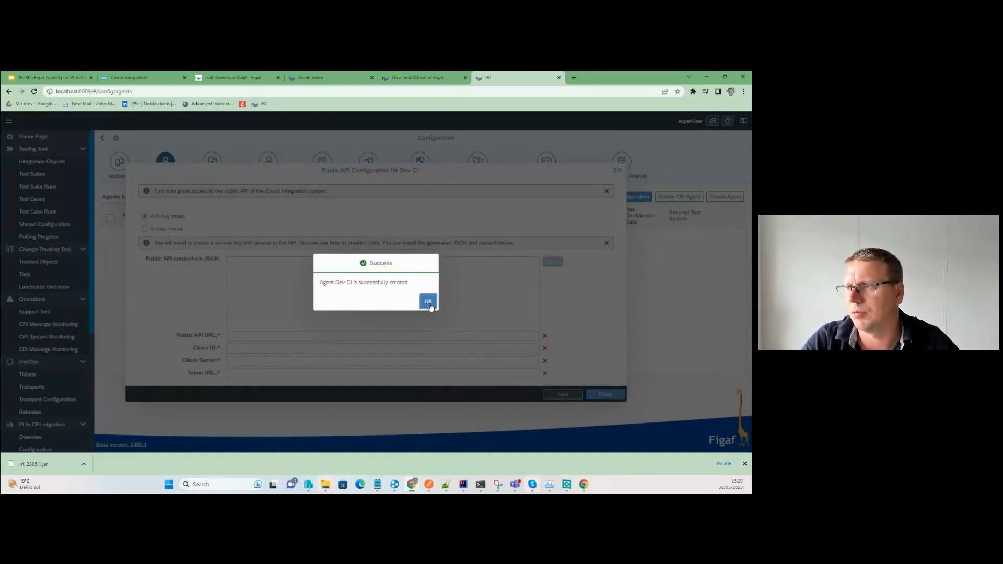
click(429, 302)
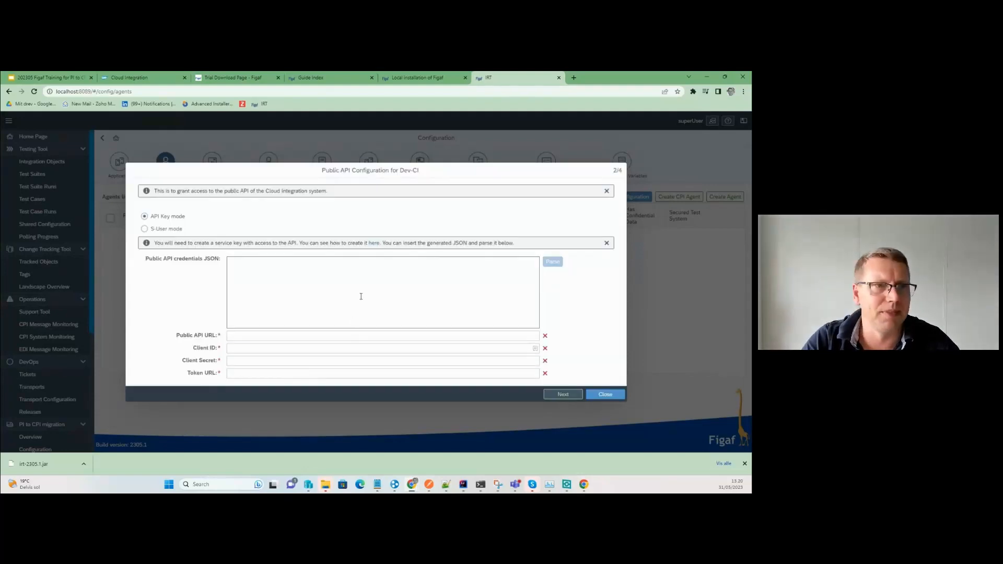
click(151, 229)
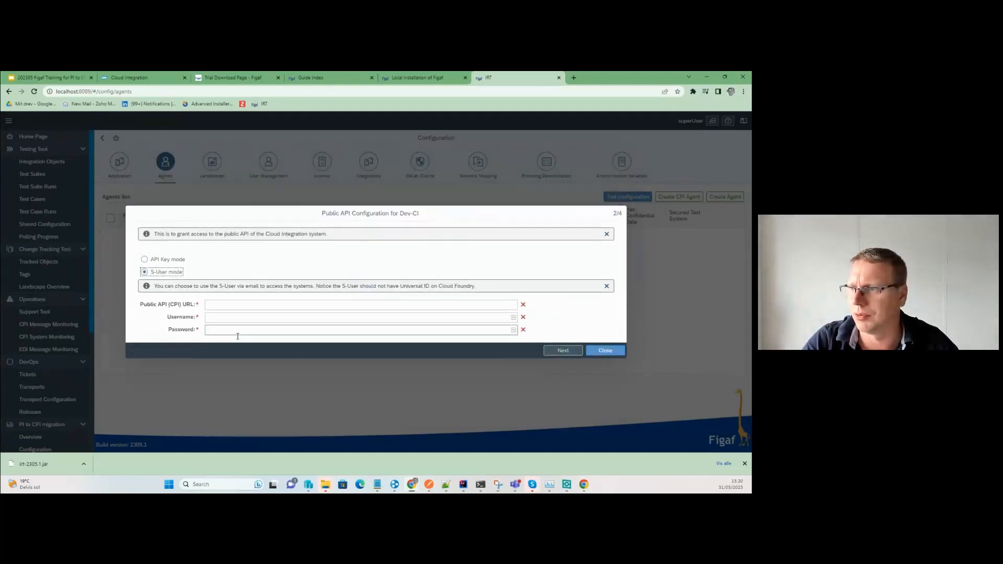
click(300, 305)
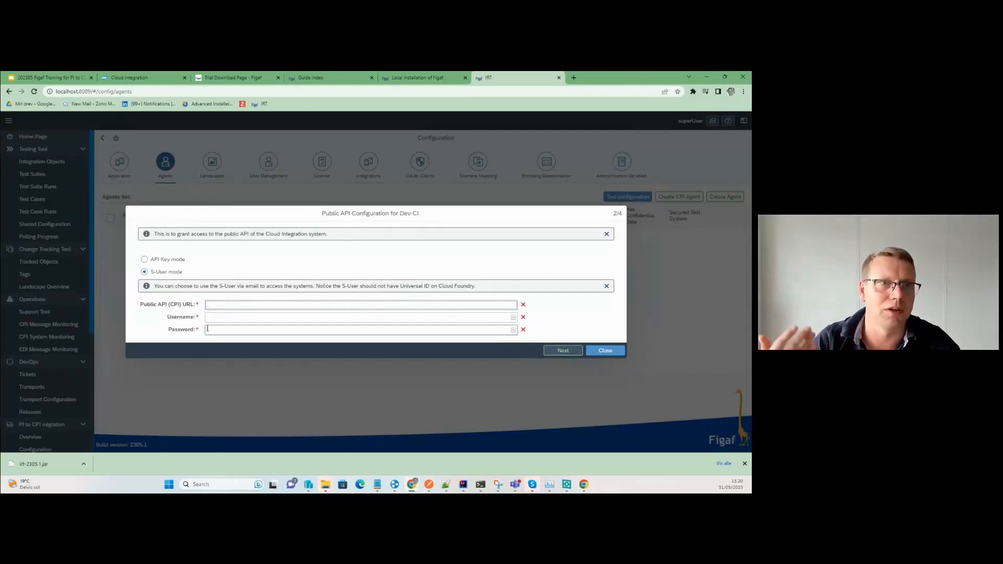
click(165, 261)
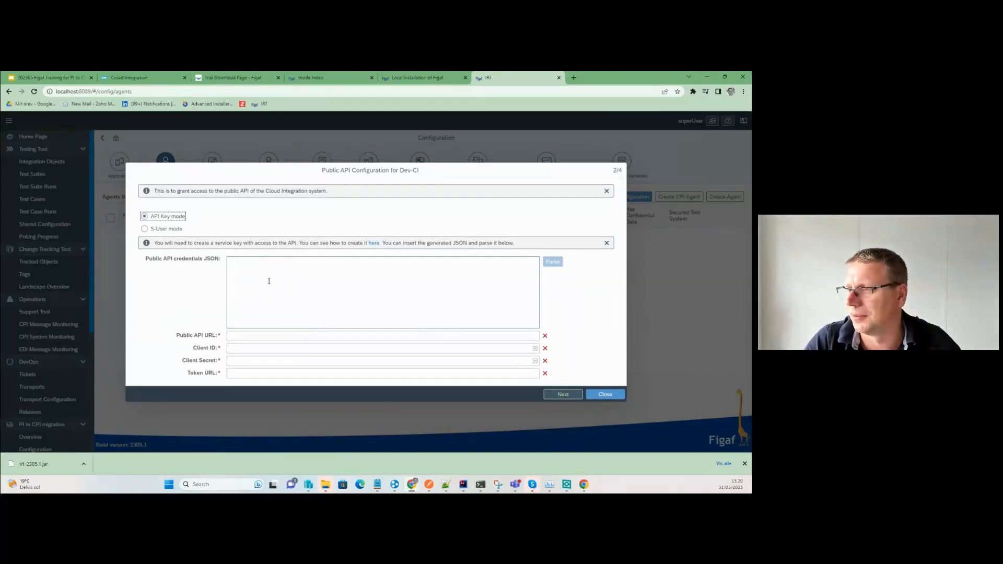
click(269, 281)
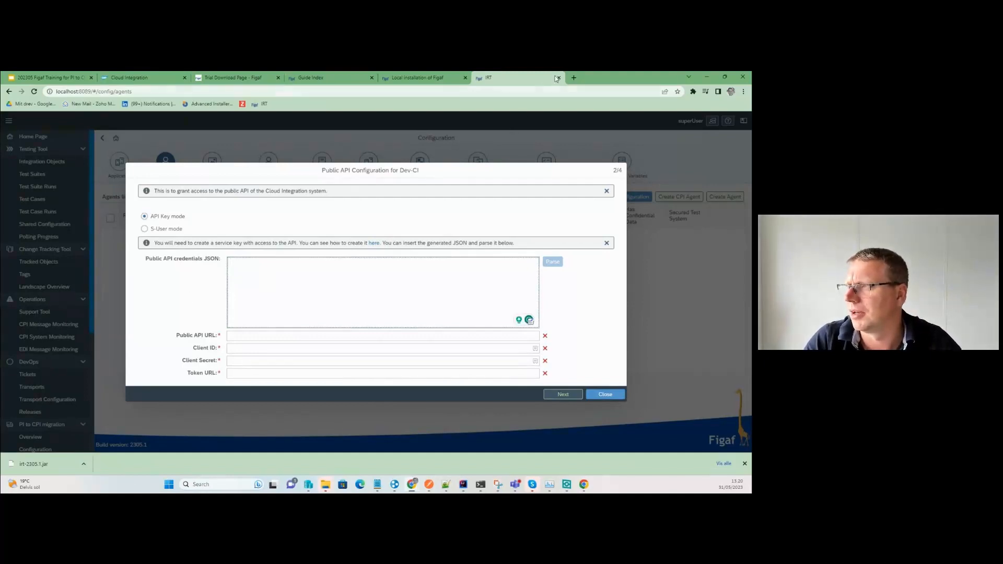
In a new tab, open the BTP figafpartner subaccount's Instances and Subscriptions page.
click(574, 78)
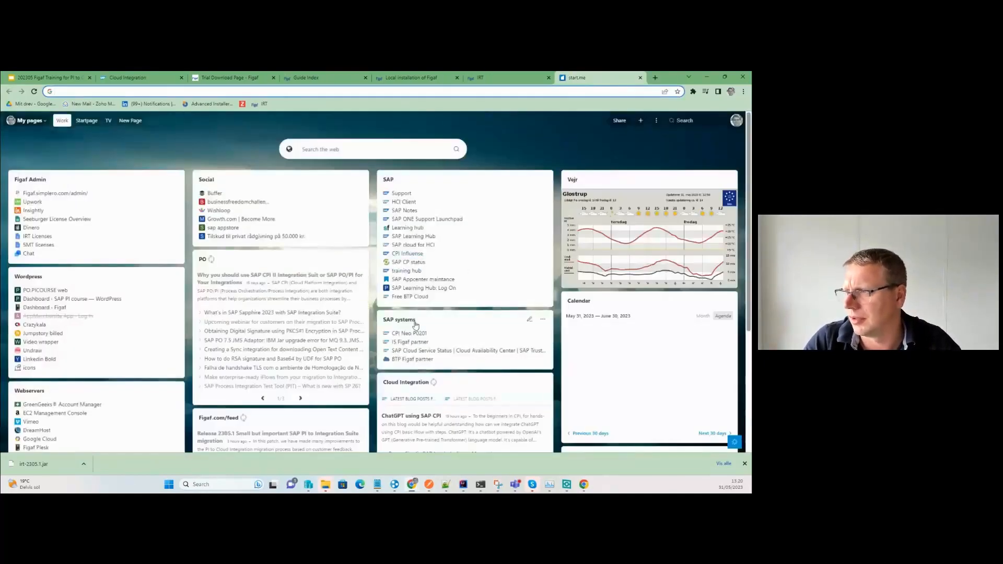
click(413, 360)
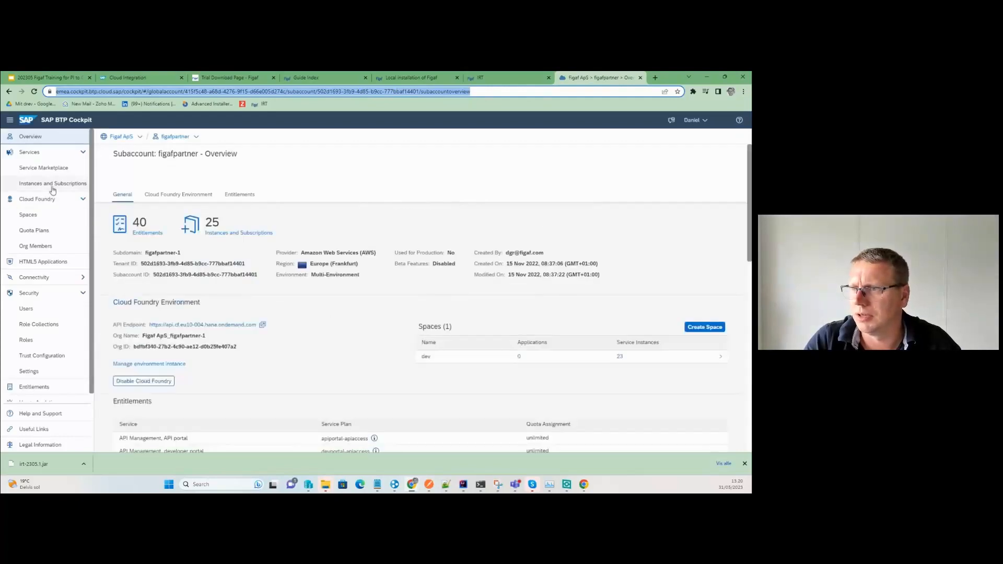
click(53, 186)
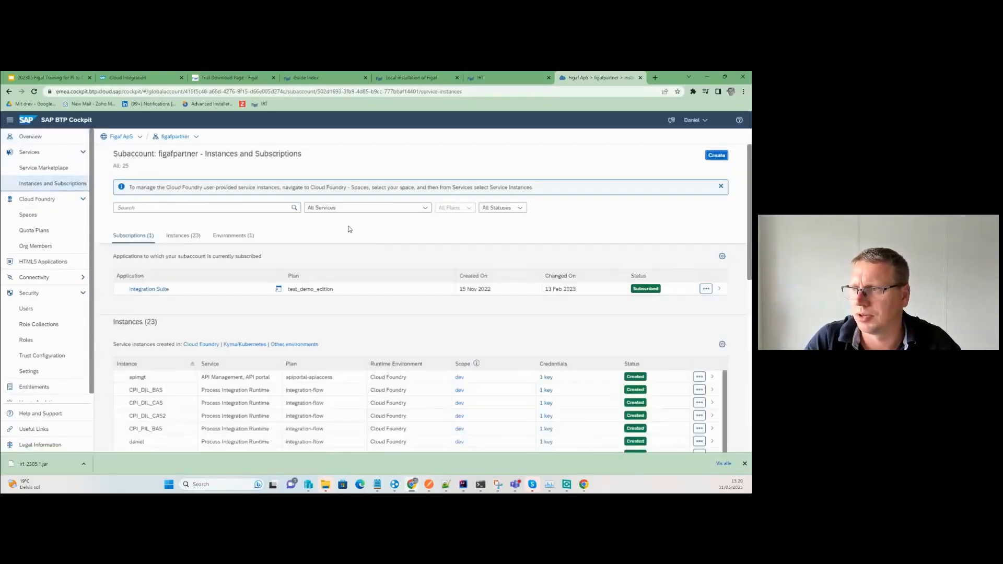
Start a new Process Integration Runtime instance on the api plan, named pi2cpitrain-api.
click(717, 155)
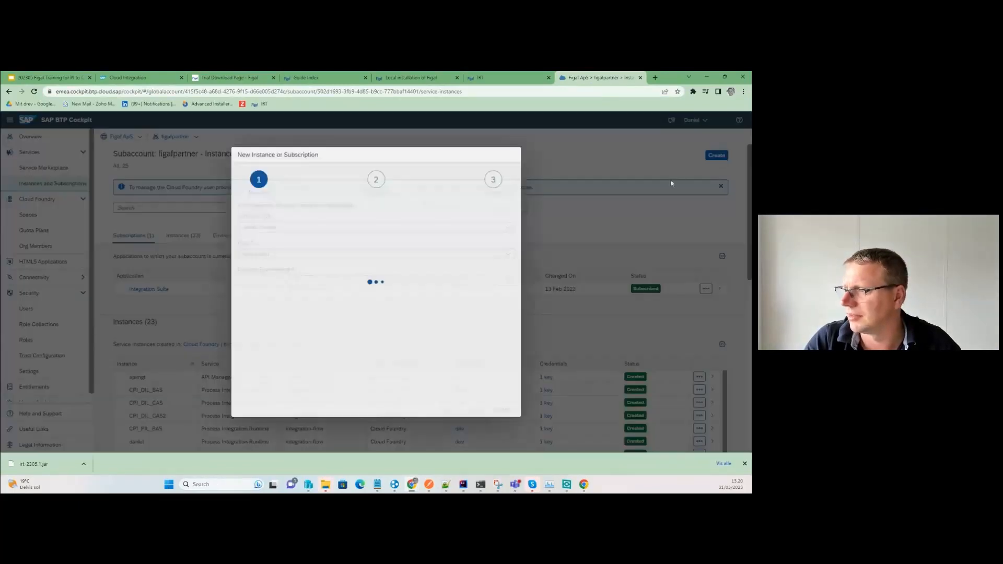
click(500, 227)
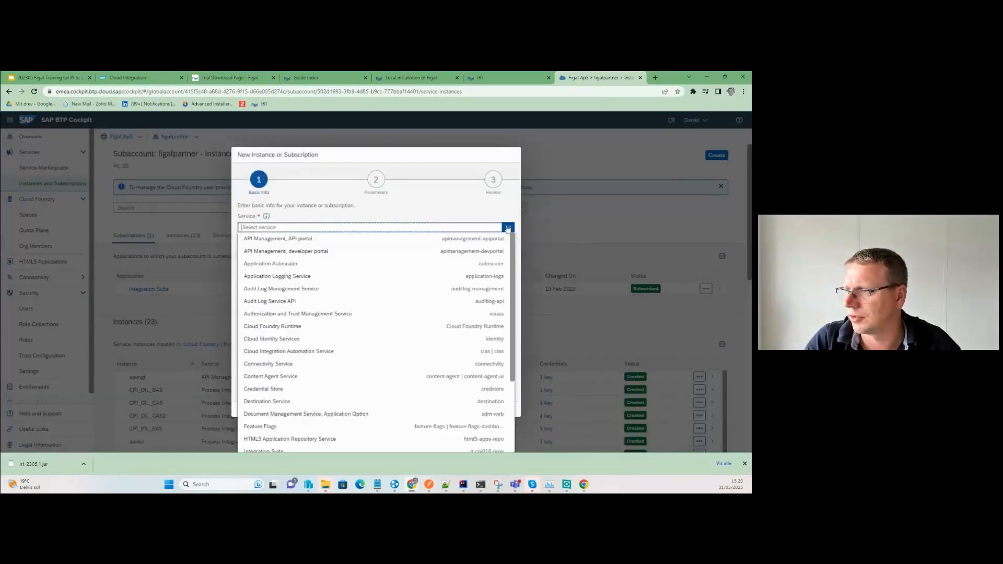
scroll(339, 365, down, 3)
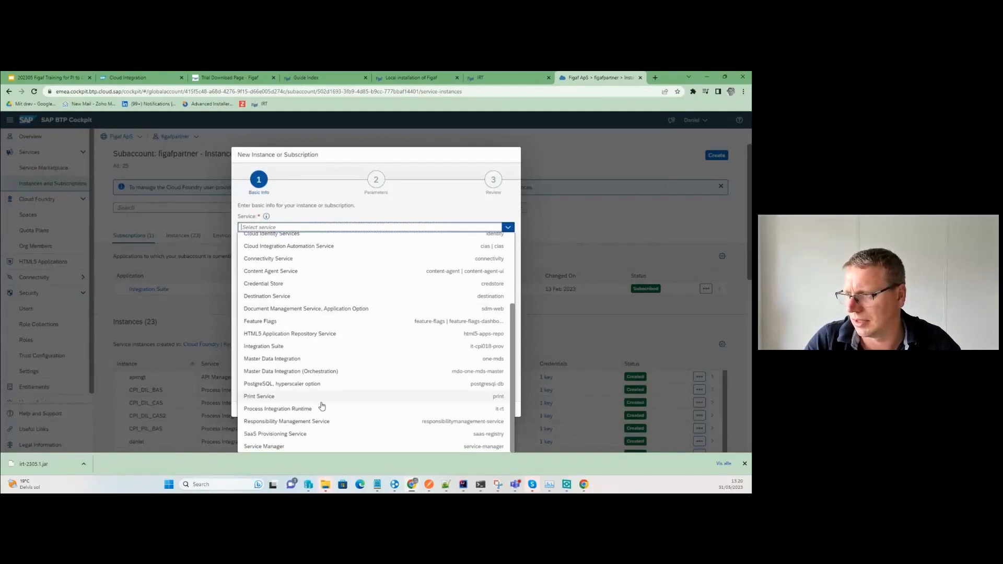
click(321, 412)
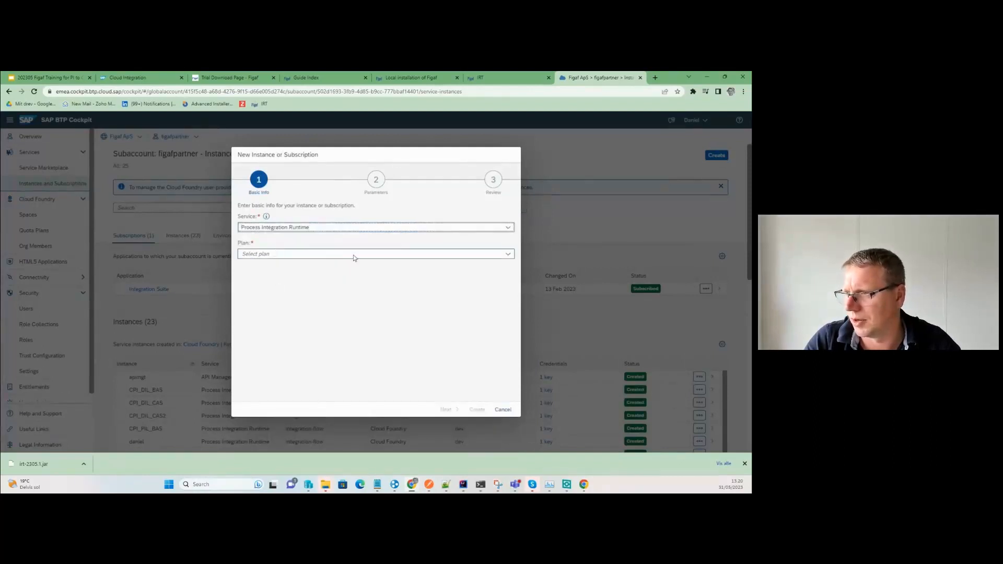
click(512, 253)
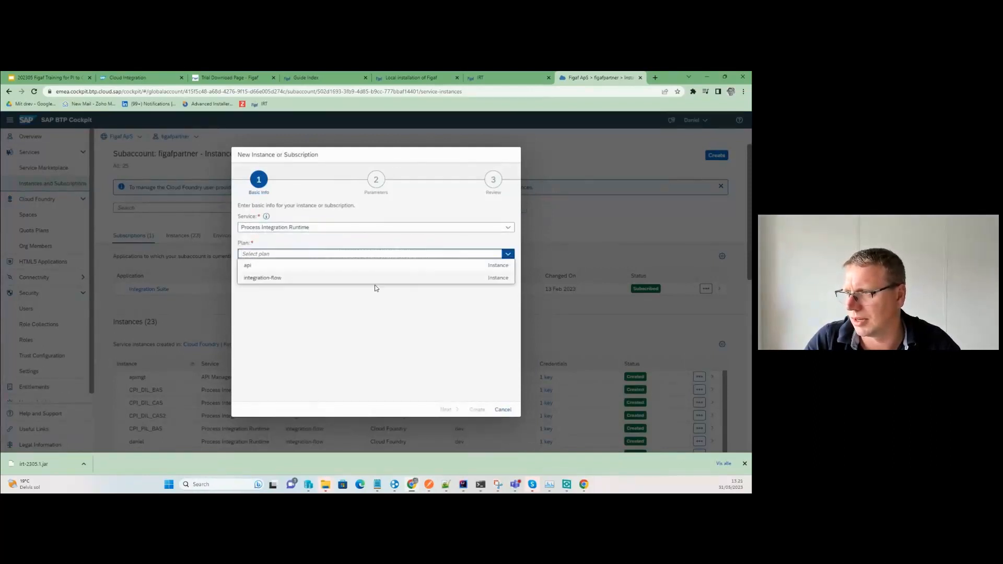
click(366, 267)
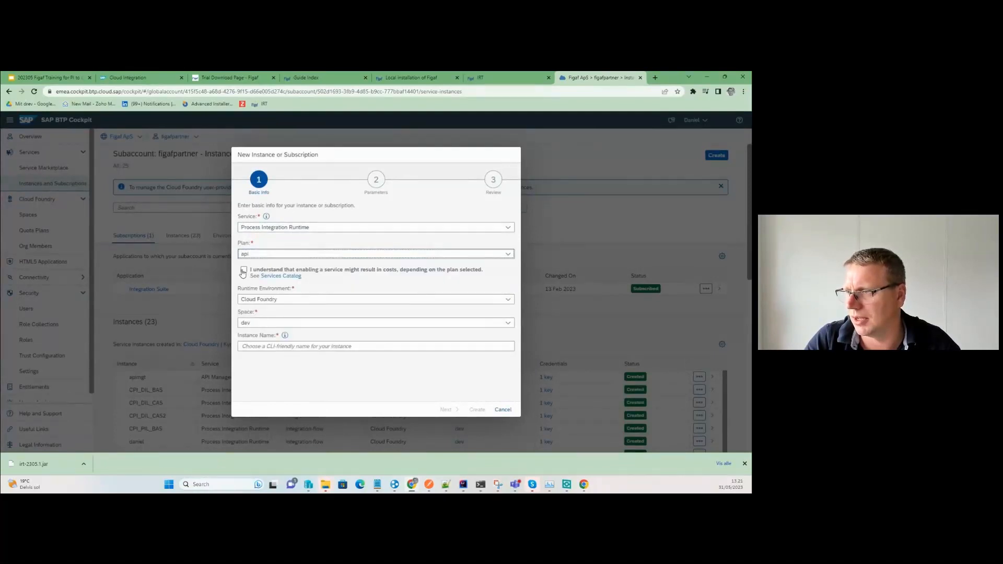
click(243, 270)
click(263, 344)
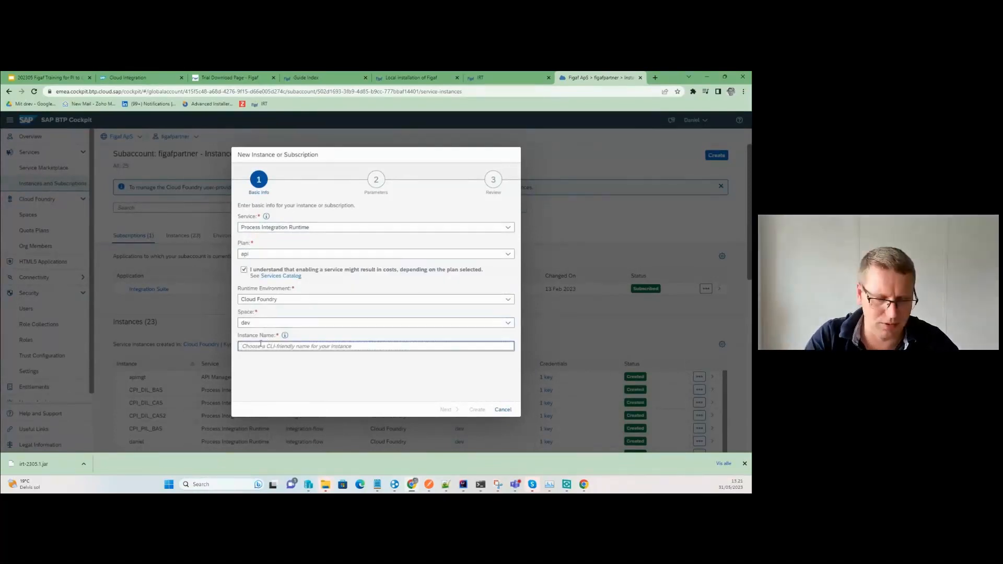
text(pi2cpi)
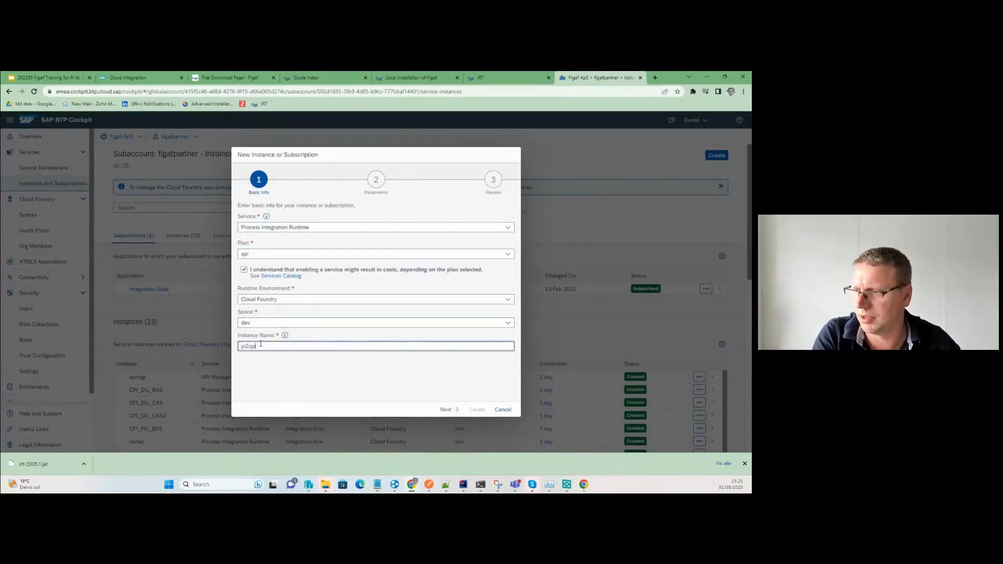
text(train-api)
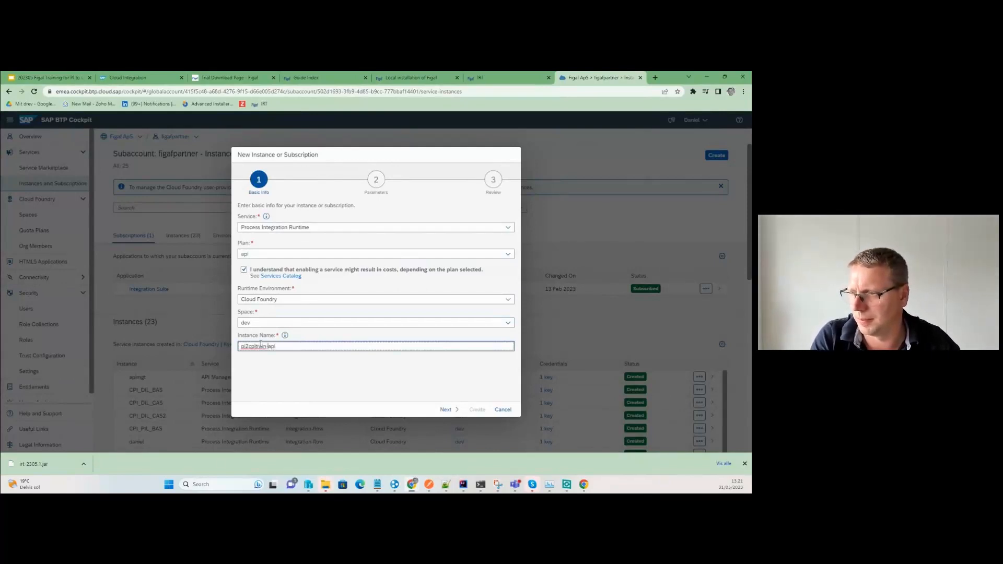
key(ctrl+a)
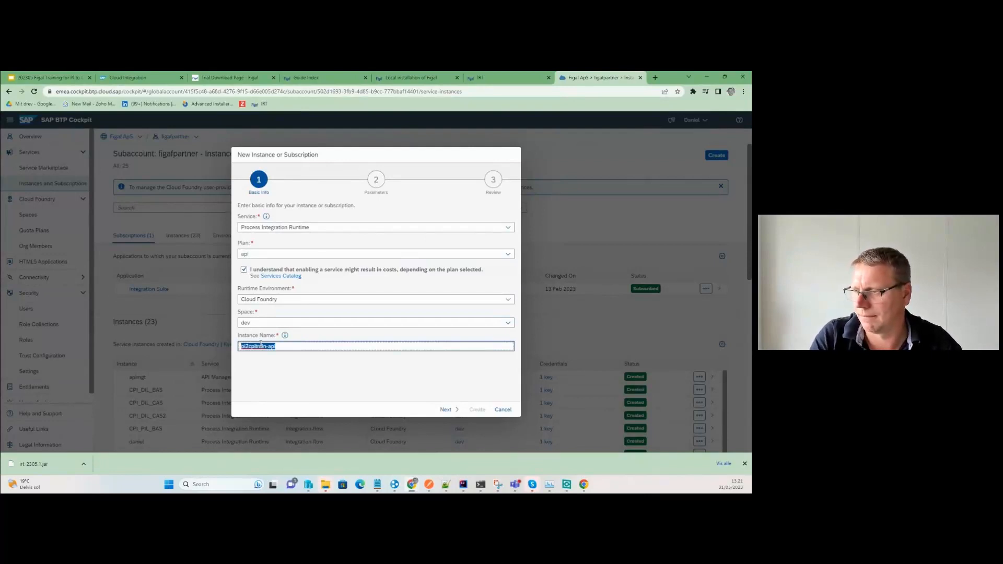
Grant AuthGroup_Administrator, AuthGroup_BusinessExpert and AuthGroup_IntegrationDeveloper roles, then create the instance.
click(445, 409)
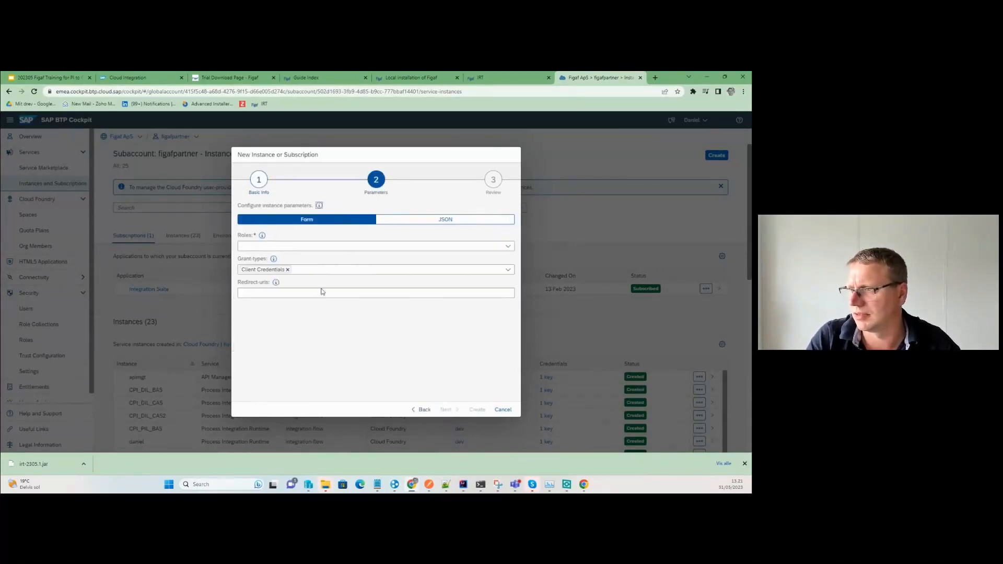
click(507, 246)
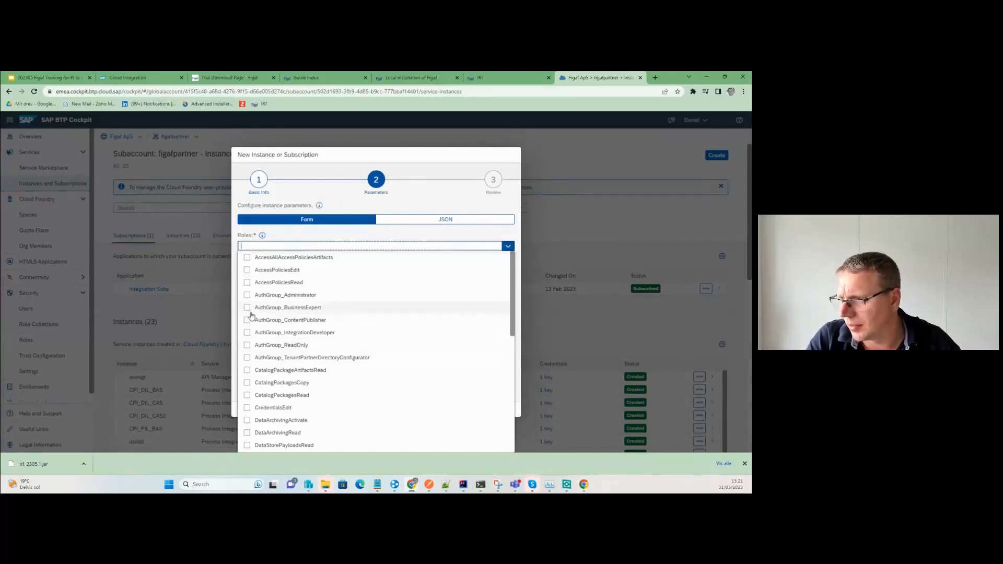
click(247, 295)
click(247, 308)
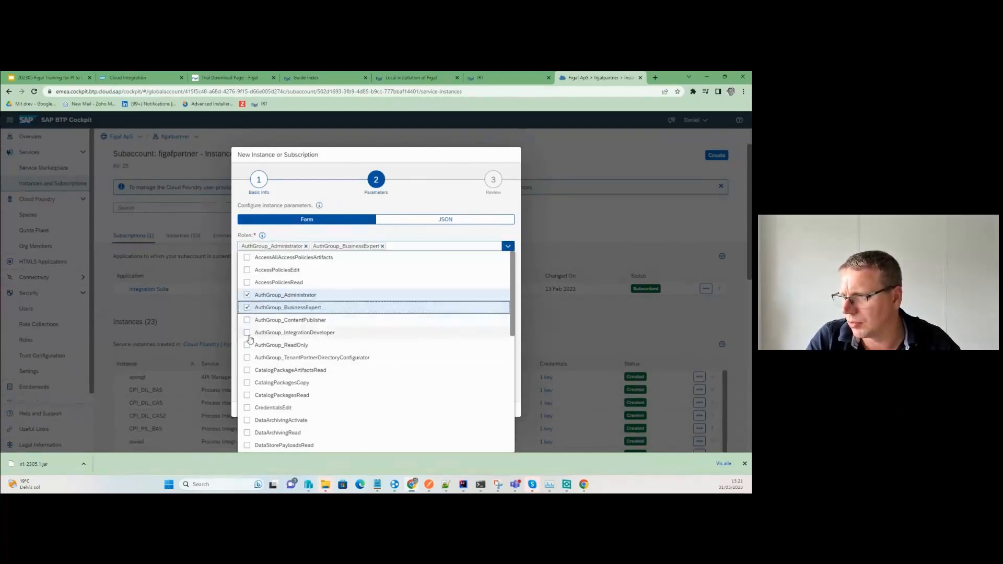
click(247, 334)
click(353, 238)
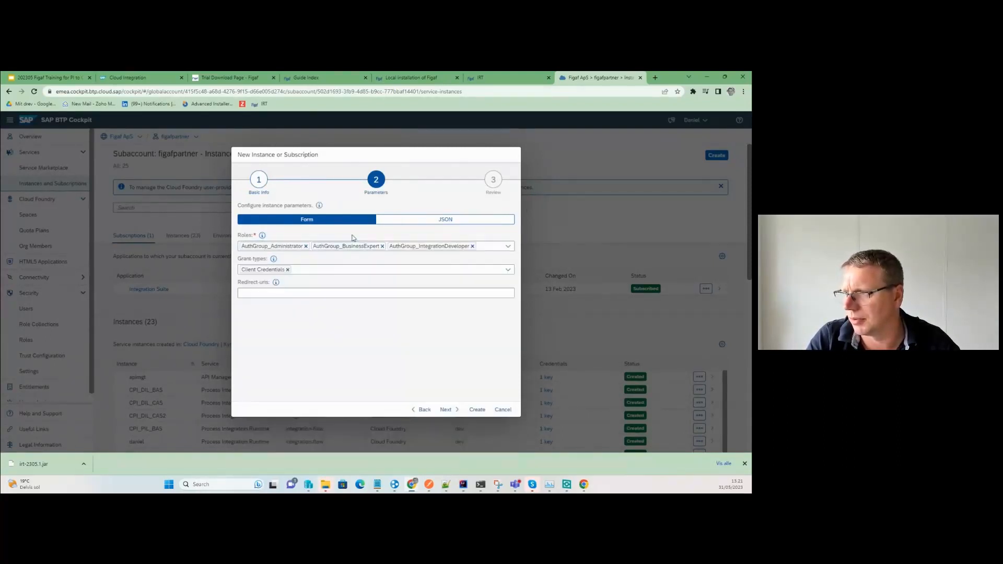
click(447, 410)
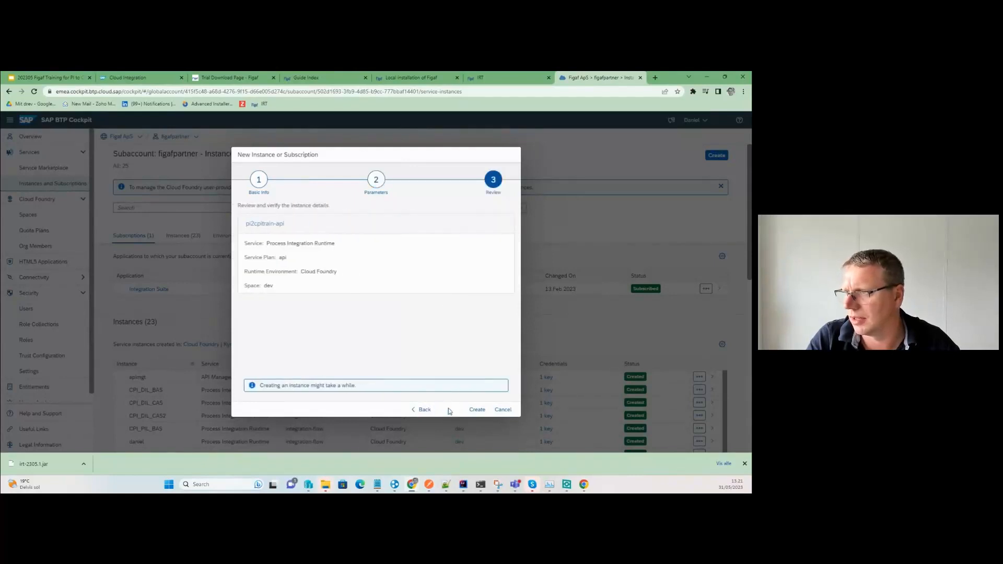
click(476, 410)
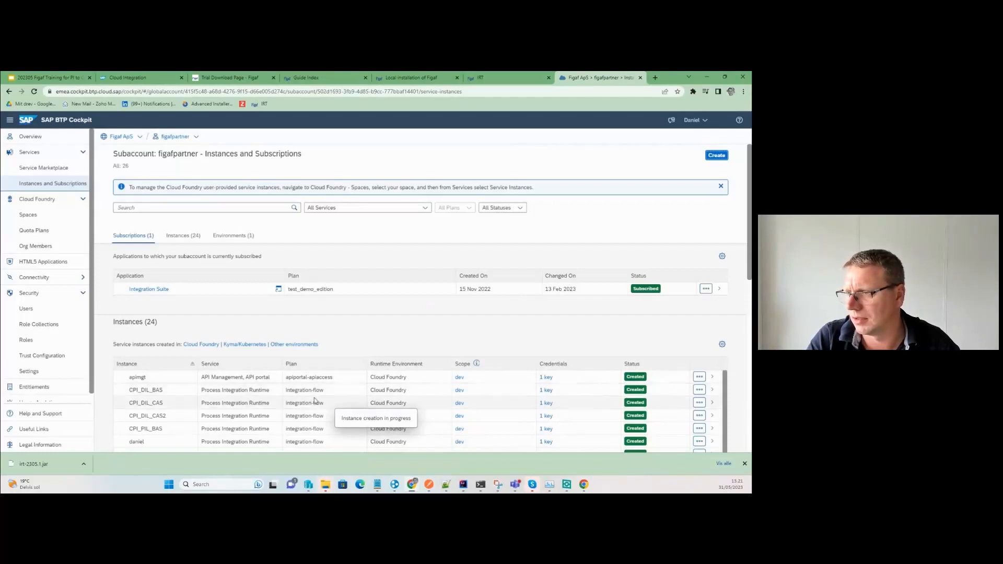
scroll(204, 403, down, 5)
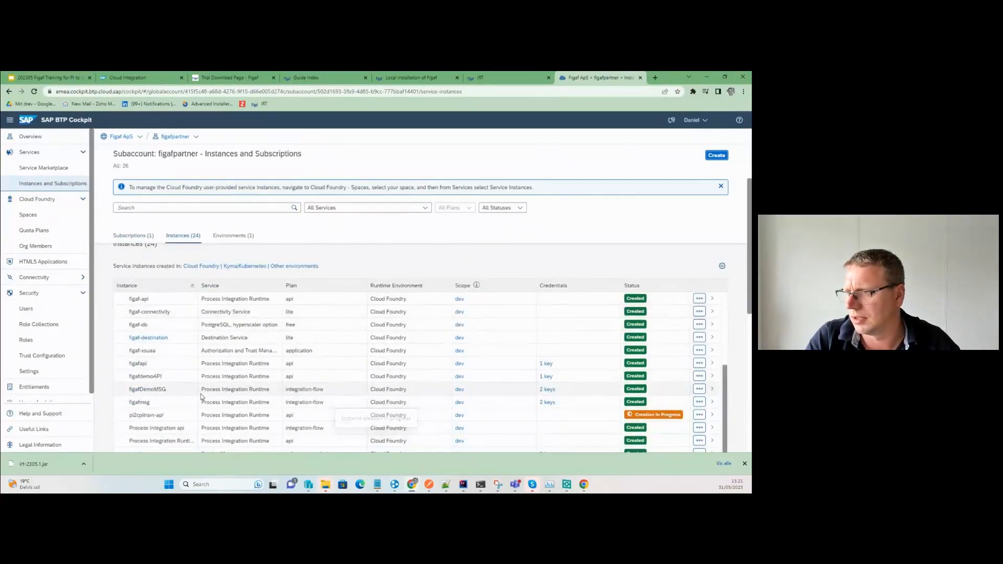
scroll(230, 397, down, 2)
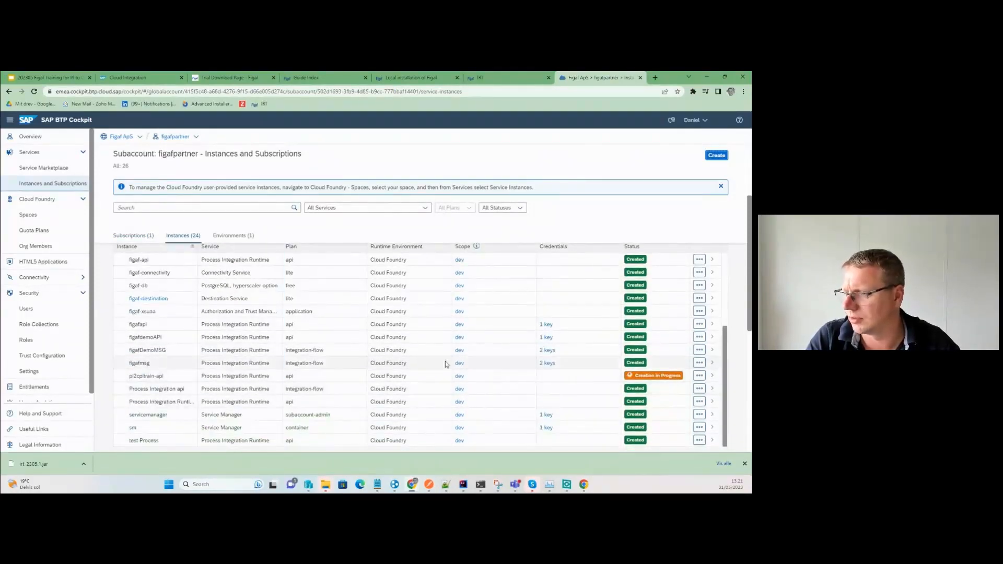
Start a Process Integration Runtime instance on the integration-flow plan, named pi2cpitrain-msg.
click(719, 156)
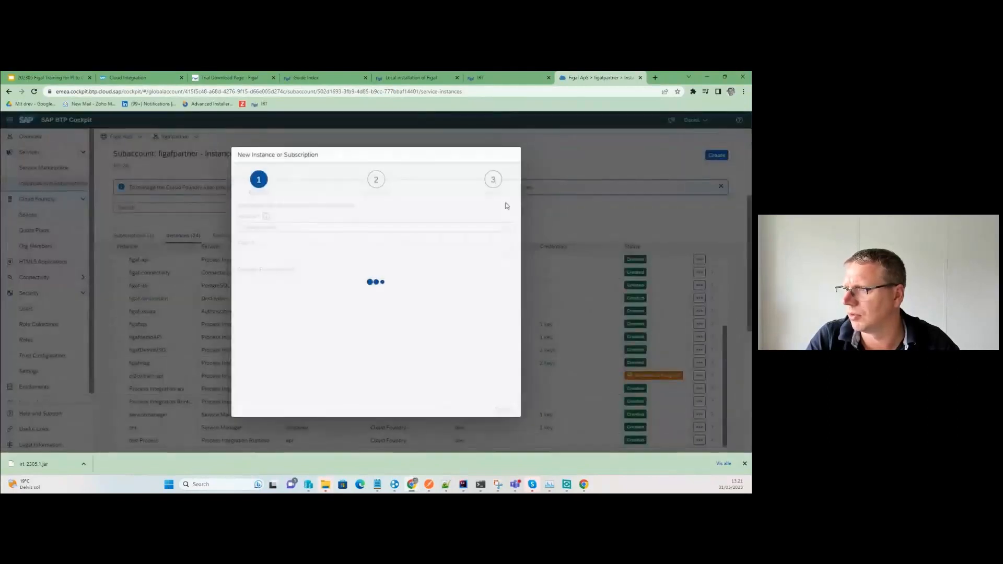
click(486, 228)
scroll(400, 336, down, 4)
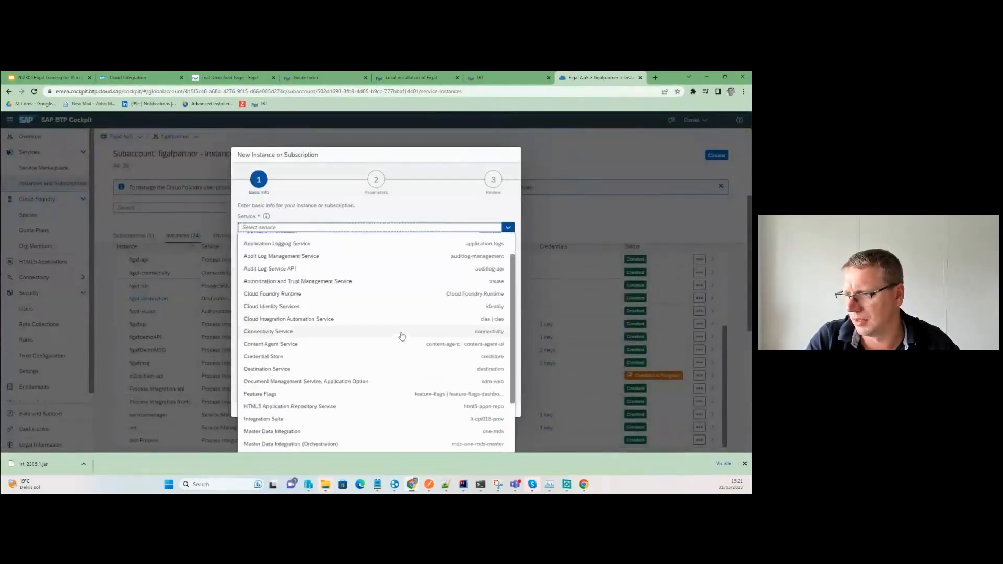
click(320, 412)
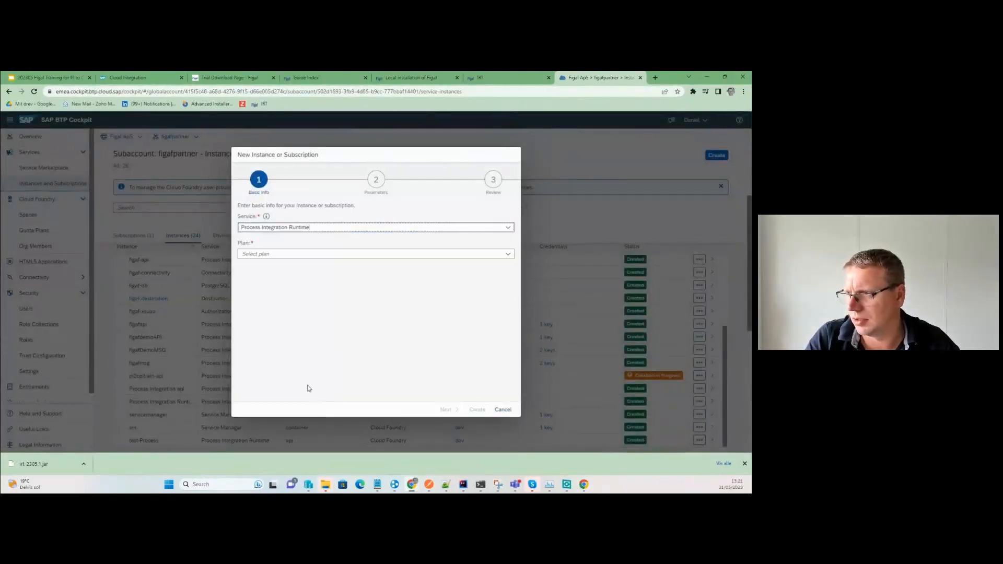
click(507, 261)
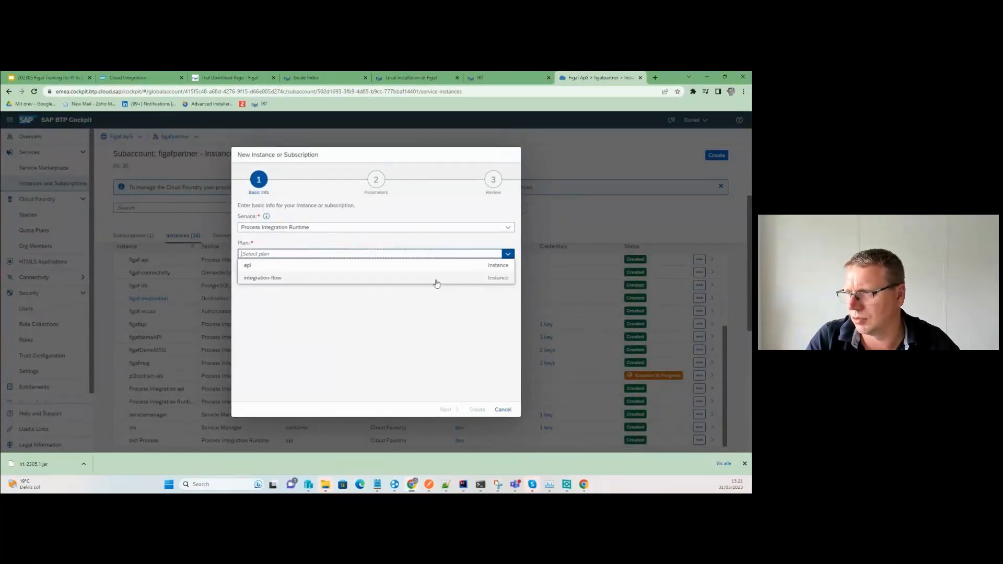
click(432, 277)
click(245, 271)
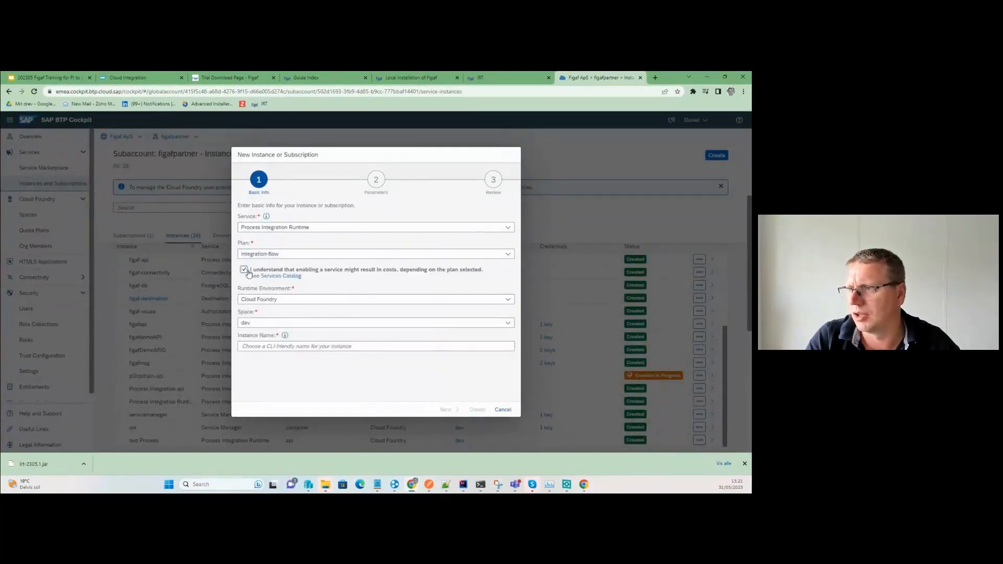
click(252, 346)
text(pi2cpitrain-api)
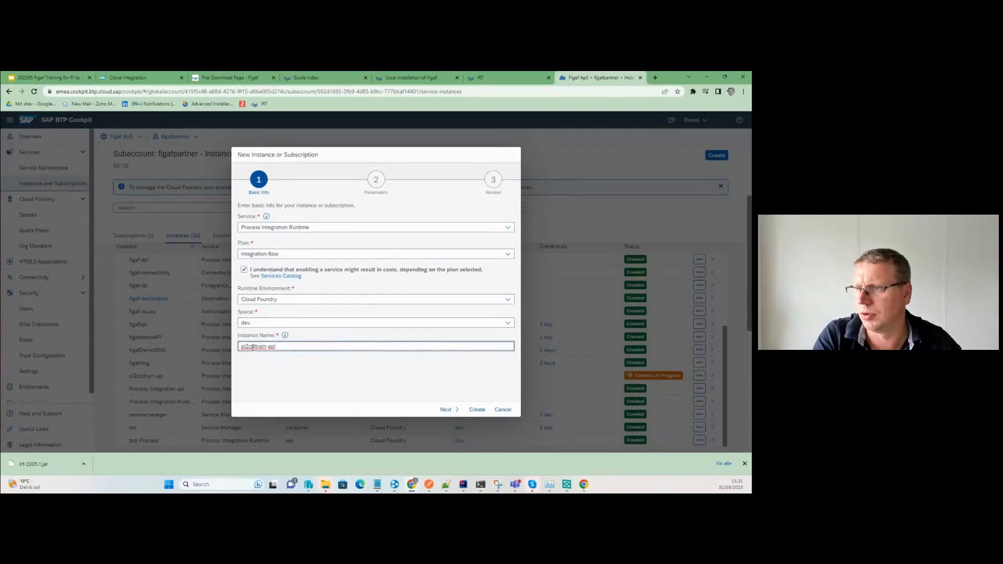
key(BackSpace)
key(BackSpace)
key(BackSpace)
text(msg)
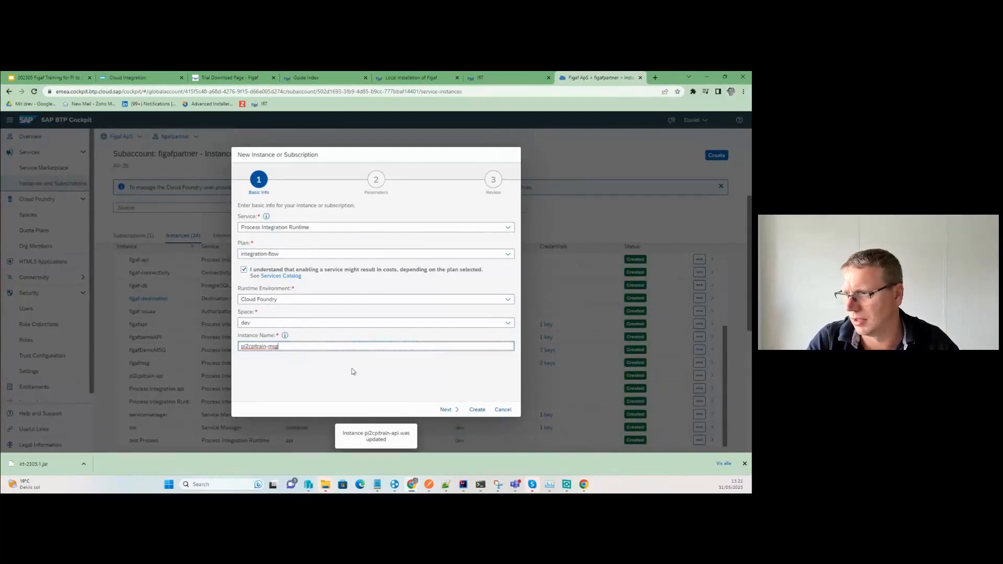
Add the ESBMessaging.send role, create the instance, and open pi2cpitrain-api's details.
click(446, 410)
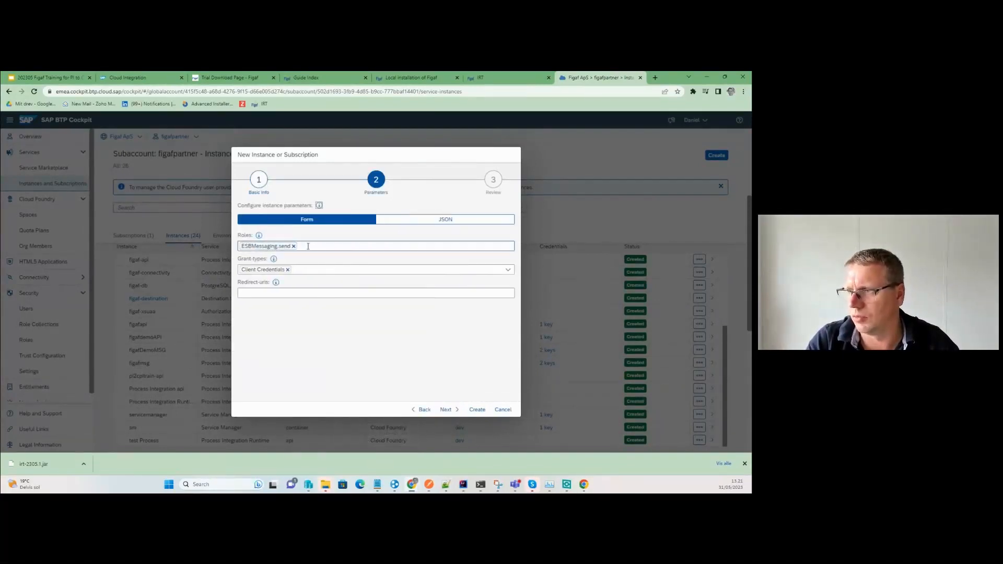
click(322, 246)
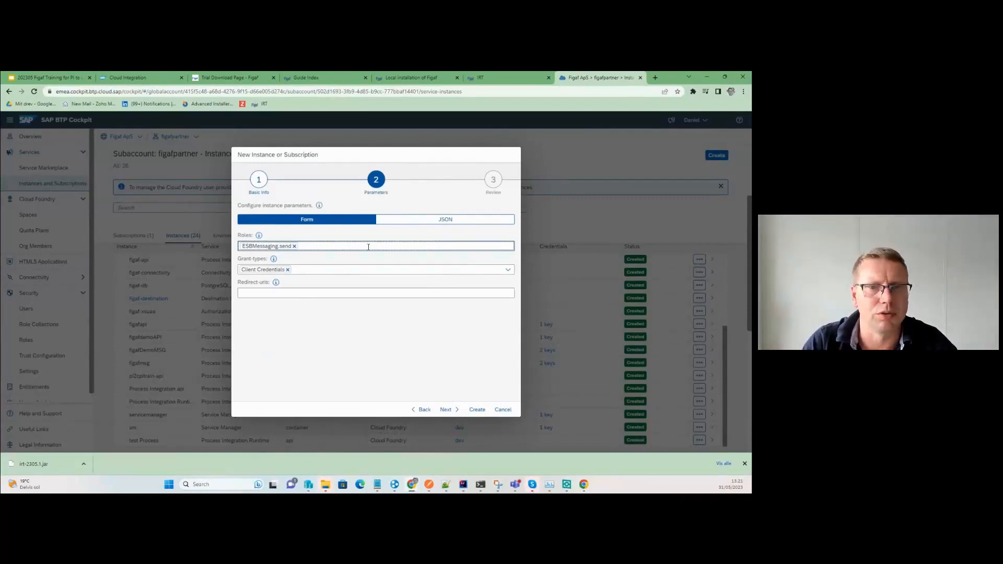
click(443, 410)
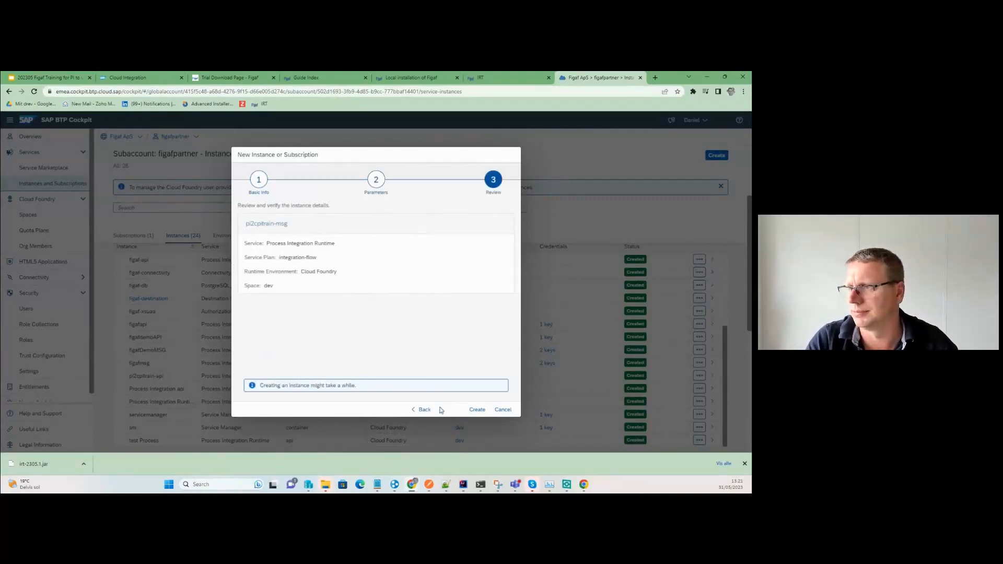
click(472, 410)
scroll(314, 378, down, 5)
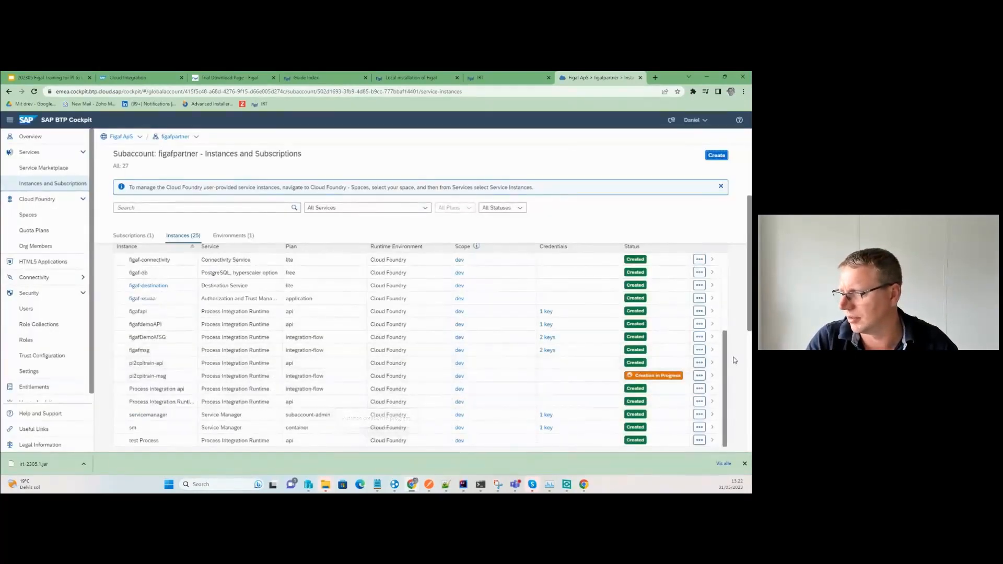
click(712, 362)
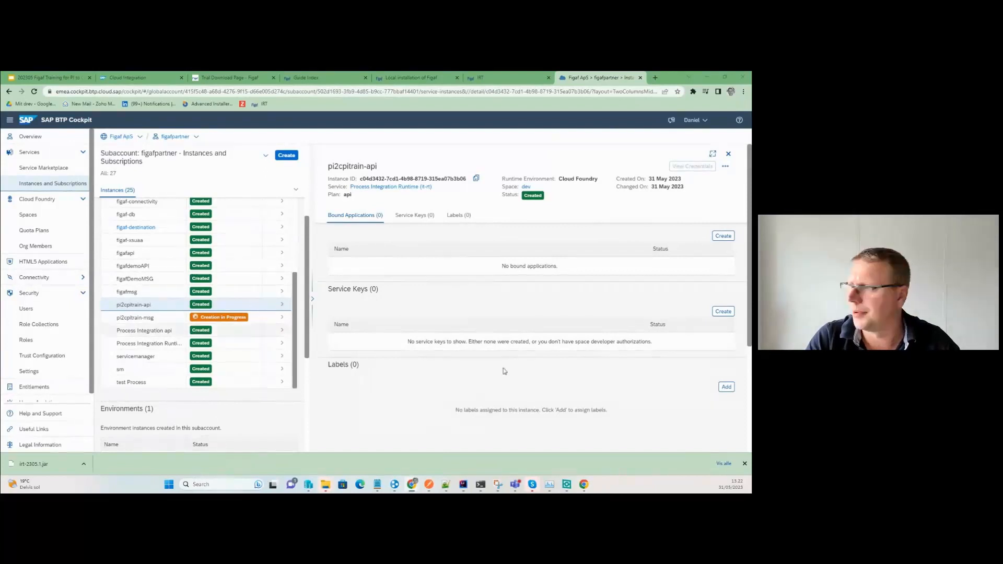
Create a service key named key for pi2cpitrain-api.
click(722, 236)
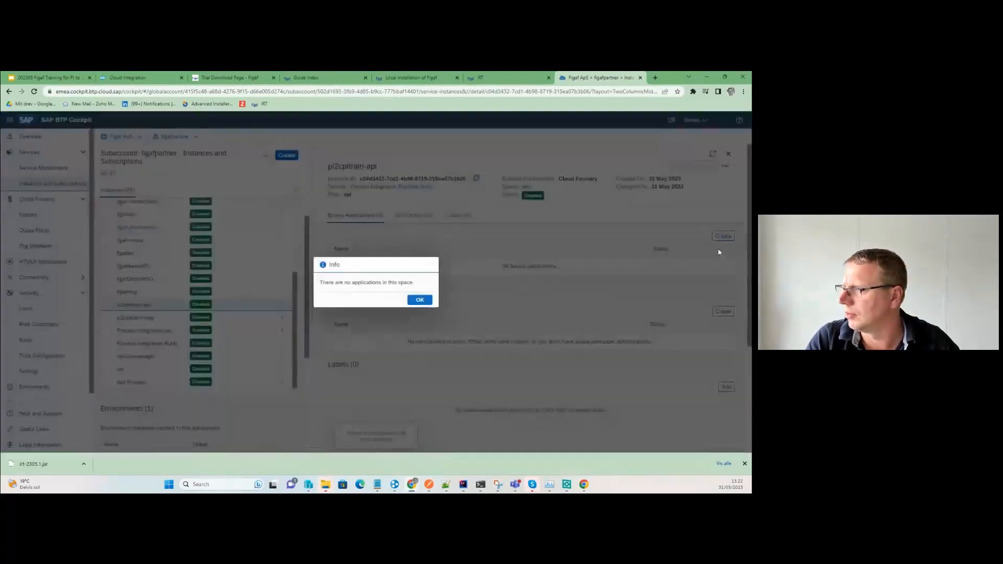
click(421, 300)
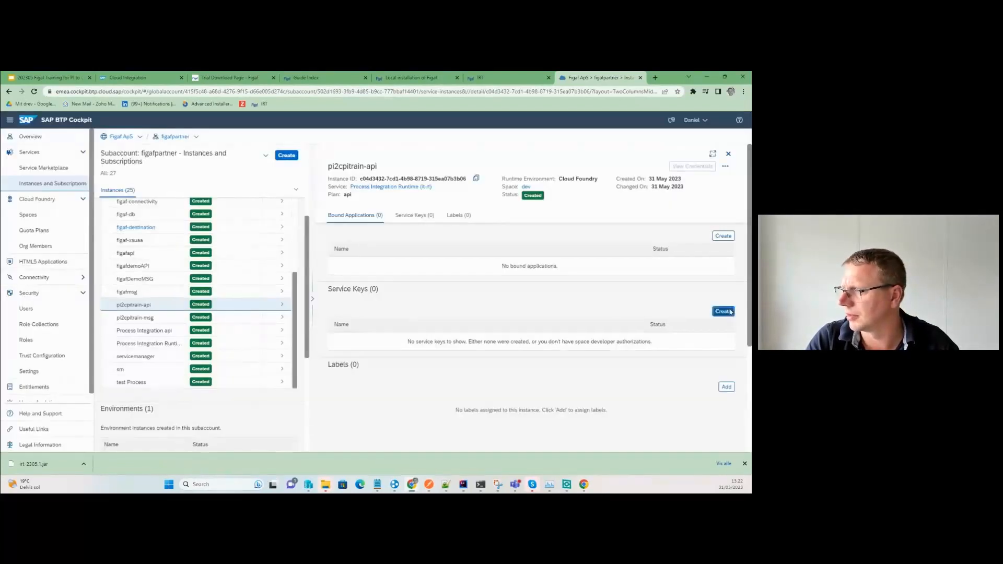
click(723, 311)
click(351, 191)
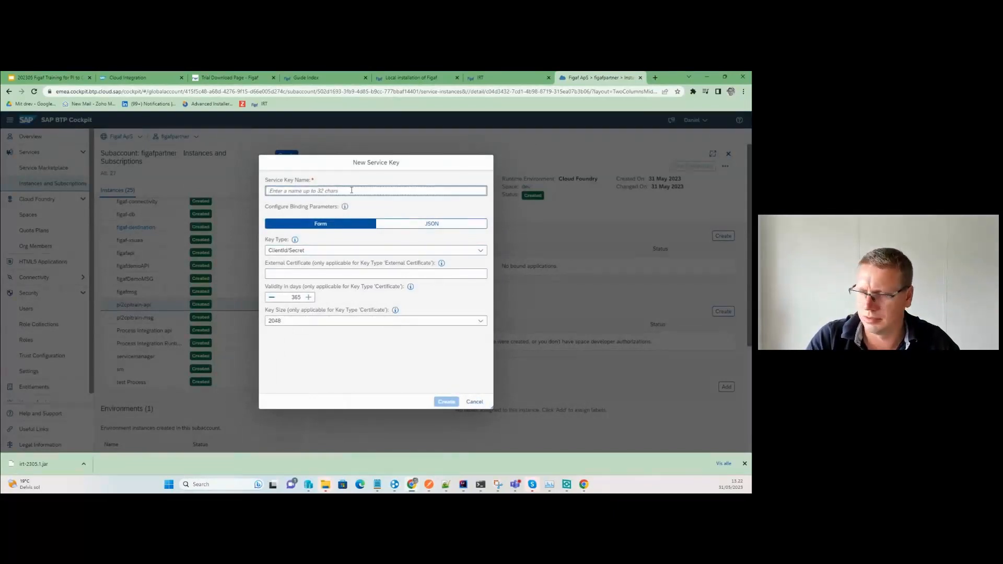
text(key)
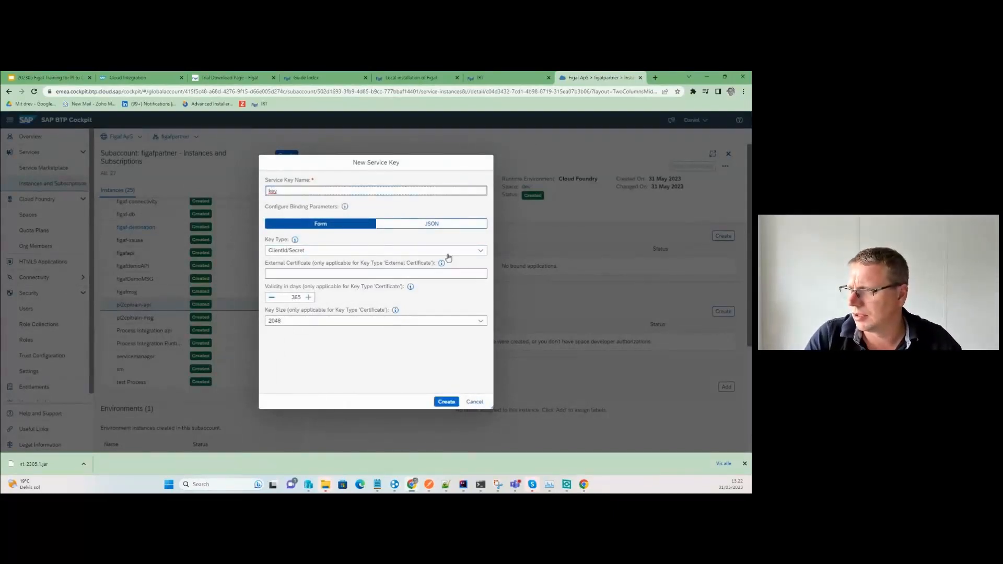
click(445, 403)
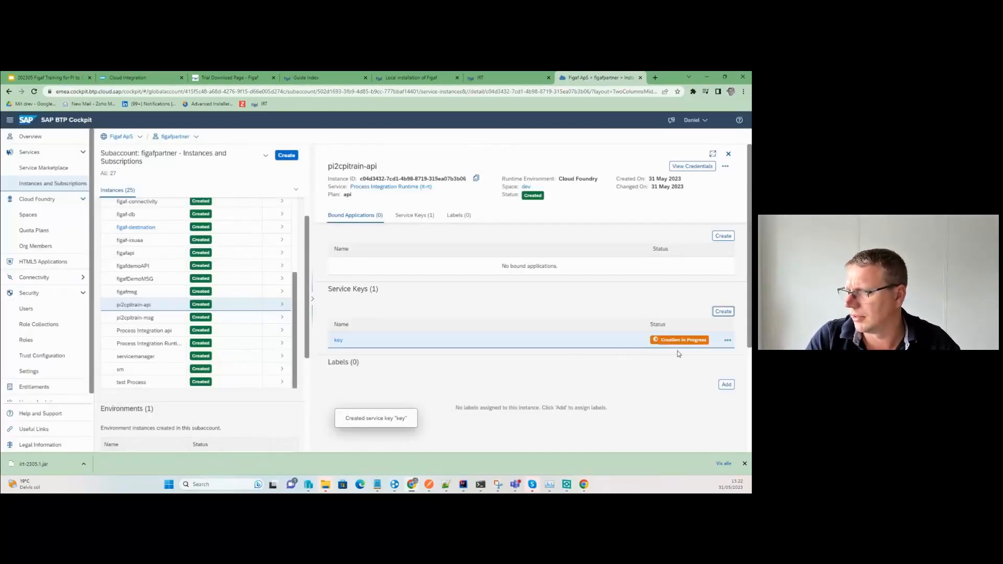
View the new key's credentials and copy its JSON.
click(727, 340)
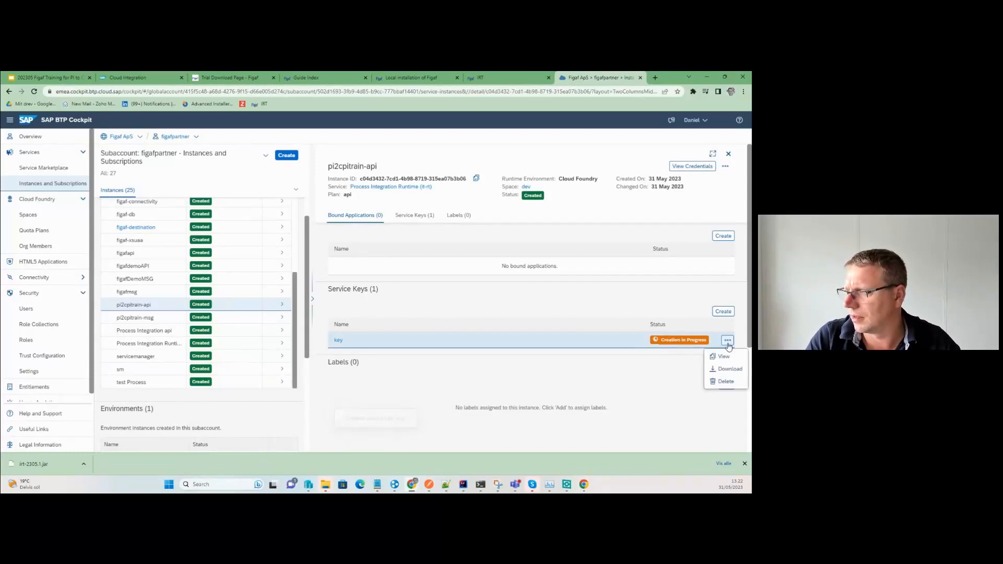
click(727, 358)
click(434, 369)
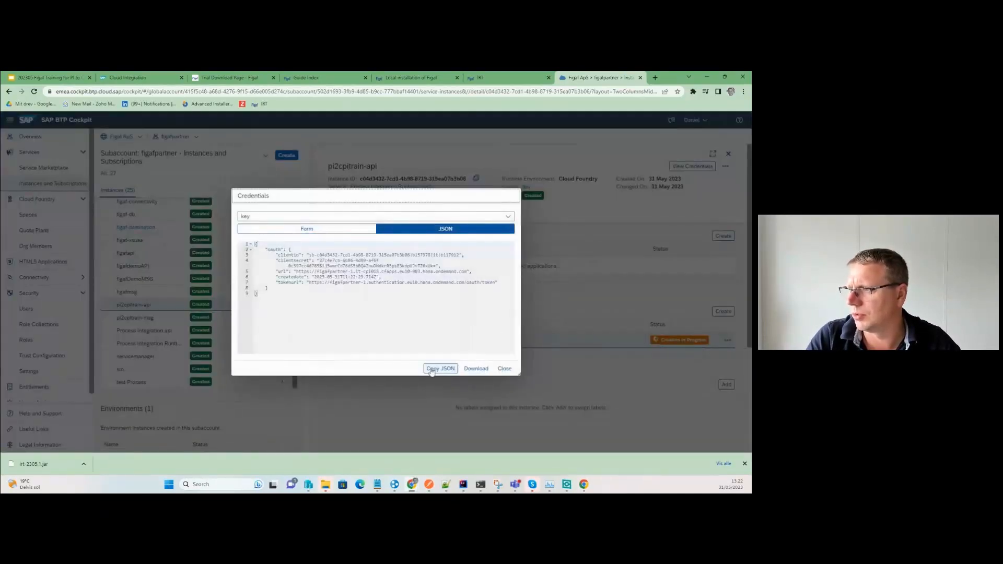
click(478, 78)
Paste the service-key JSON into Dev-CI's public API credentials, parse it, and check the connection.
click(295, 319)
key(ctrl+v)
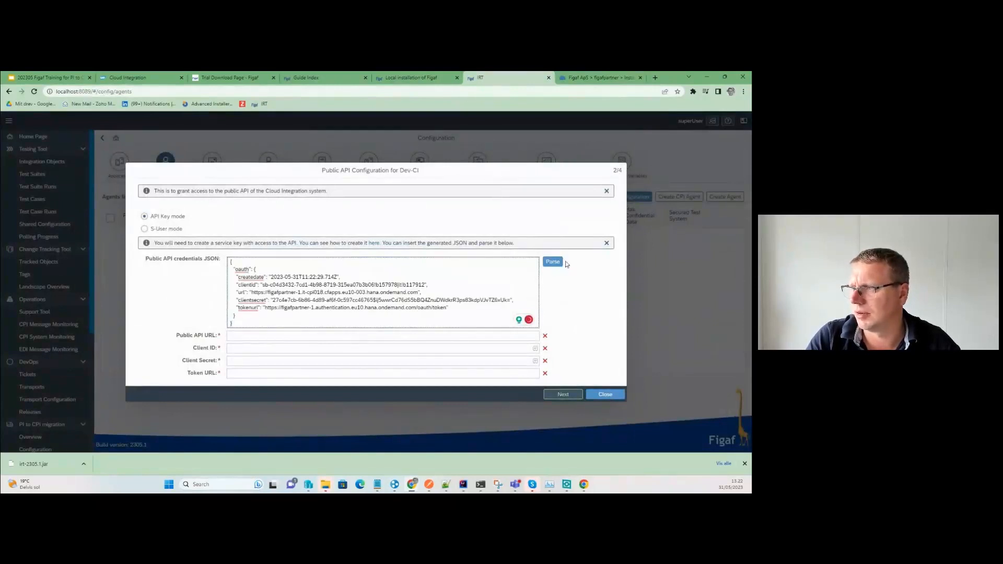
click(552, 262)
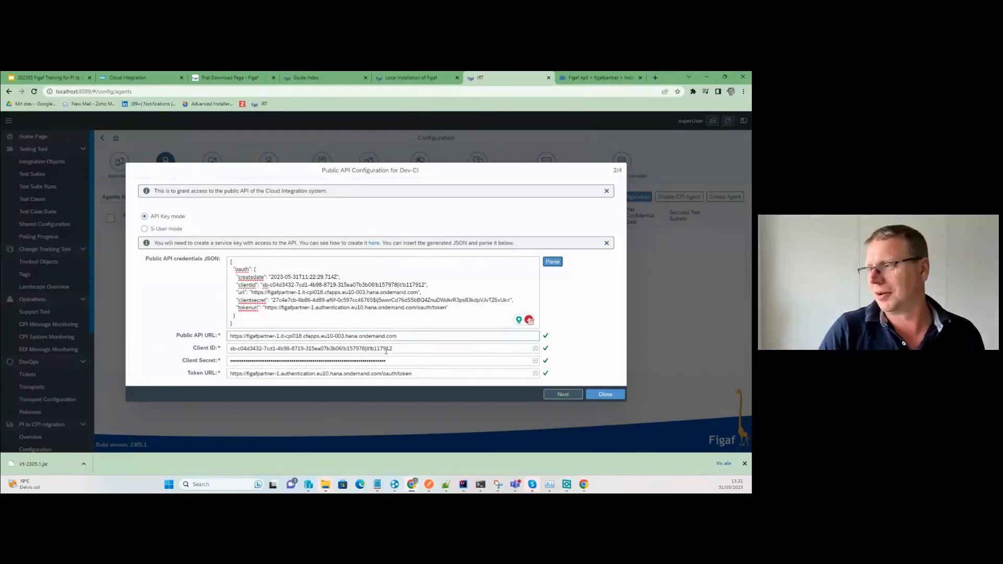
click(563, 395)
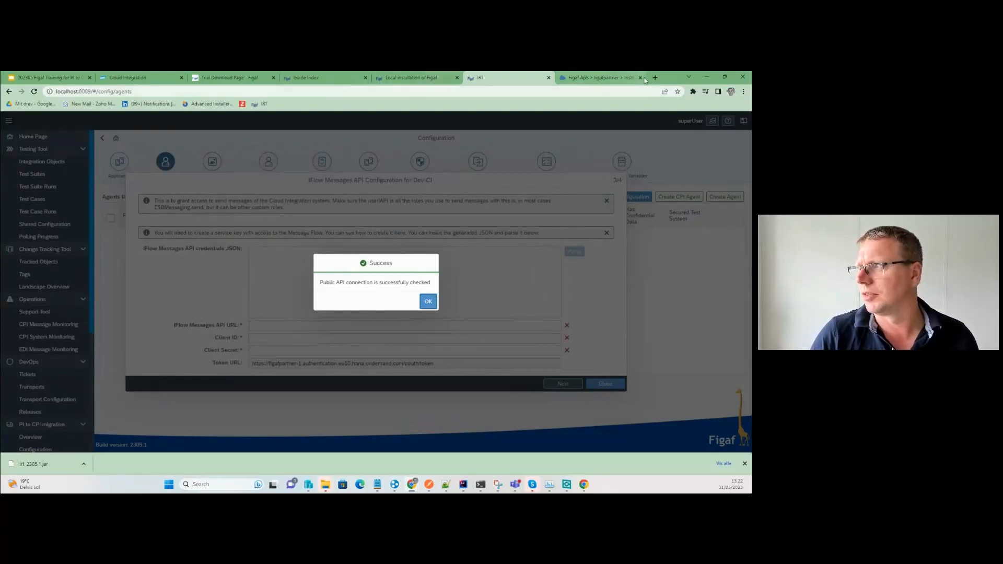
click(606, 77)
Open pi2cpitrain-msg and create a service key named key for it.
click(505, 369)
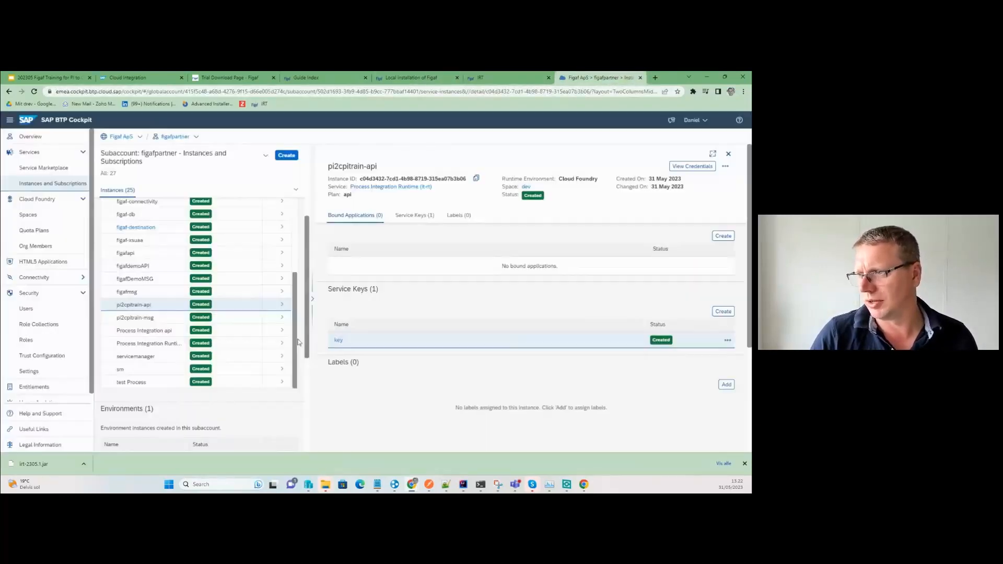
click(275, 318)
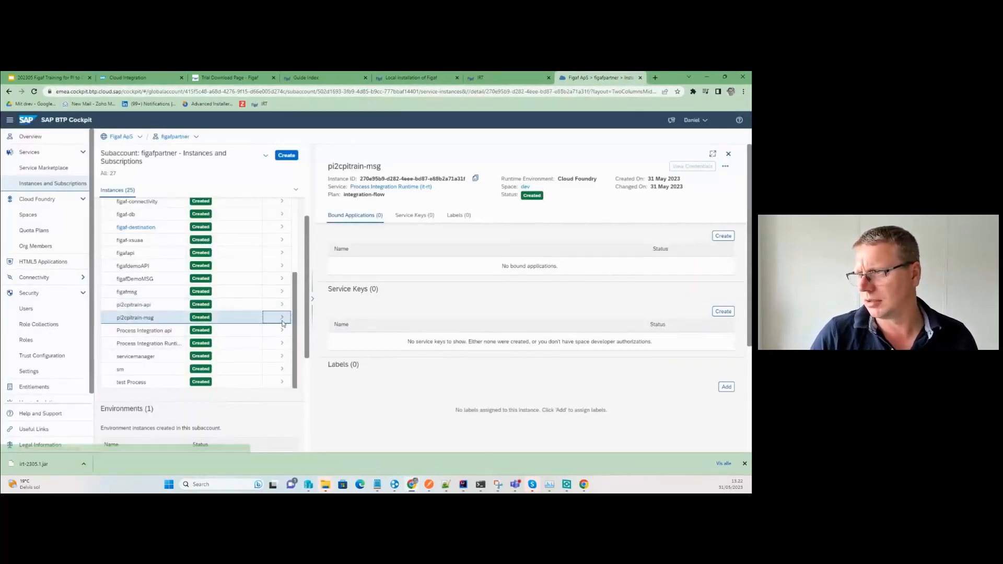
click(720, 311)
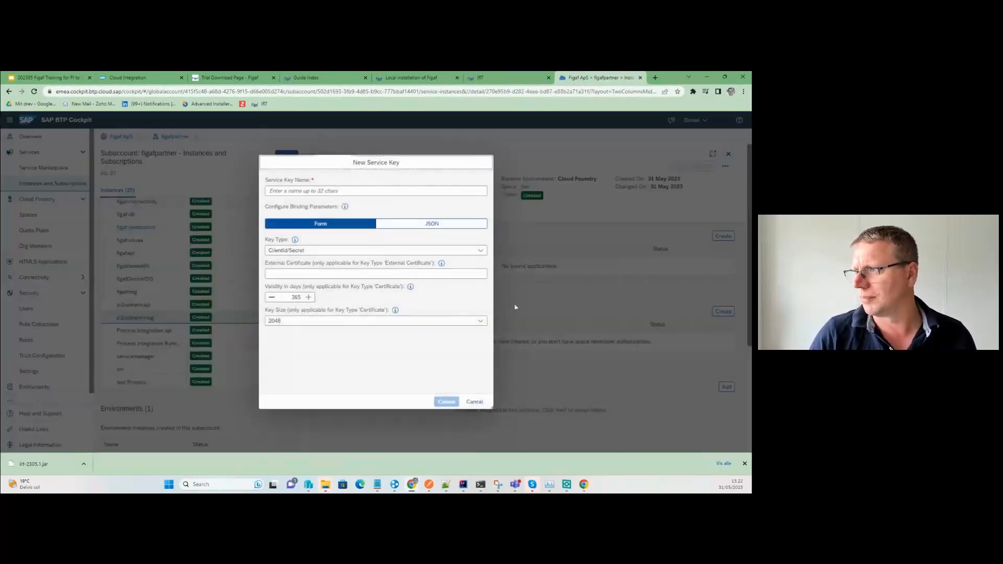
click(360, 189)
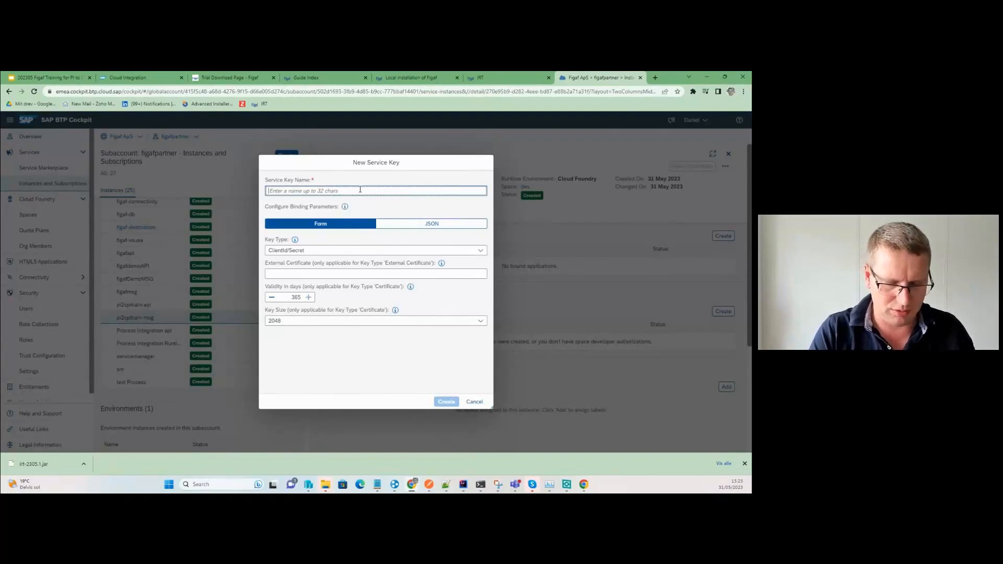
text(key)
click(446, 401)
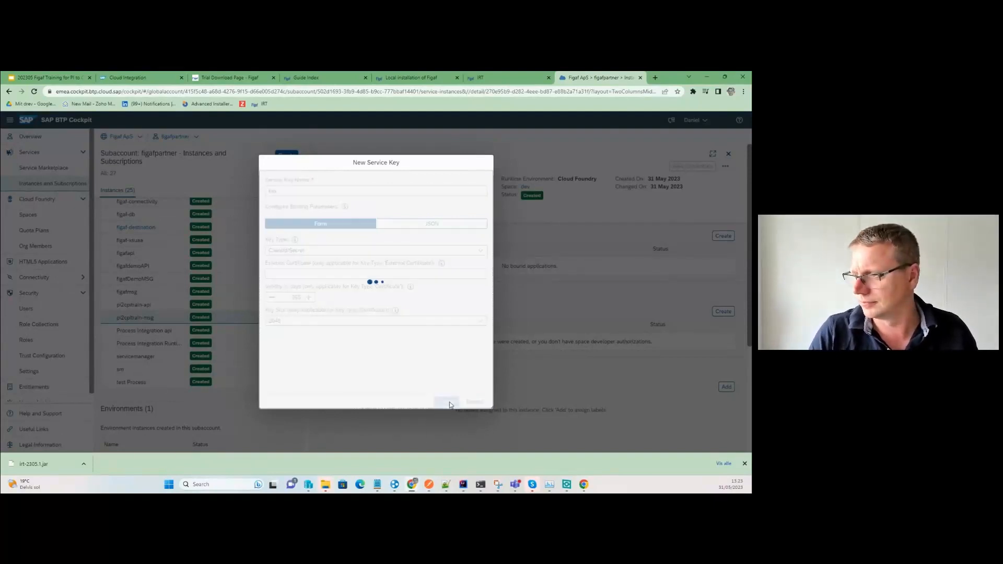
View the pi2cpitrain-msg key's credentials and copy its JSON.
click(727, 341)
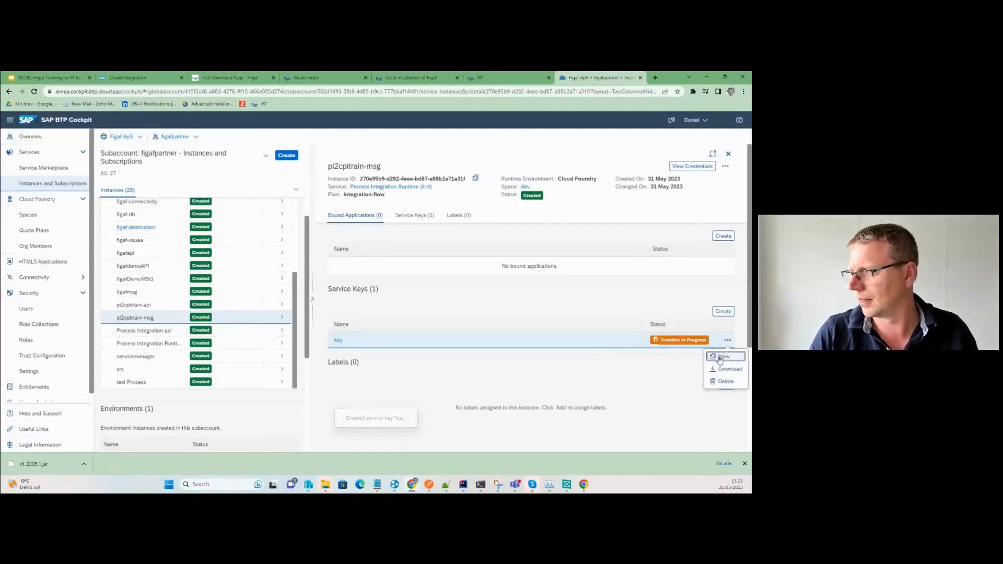
click(719, 352)
click(441, 368)
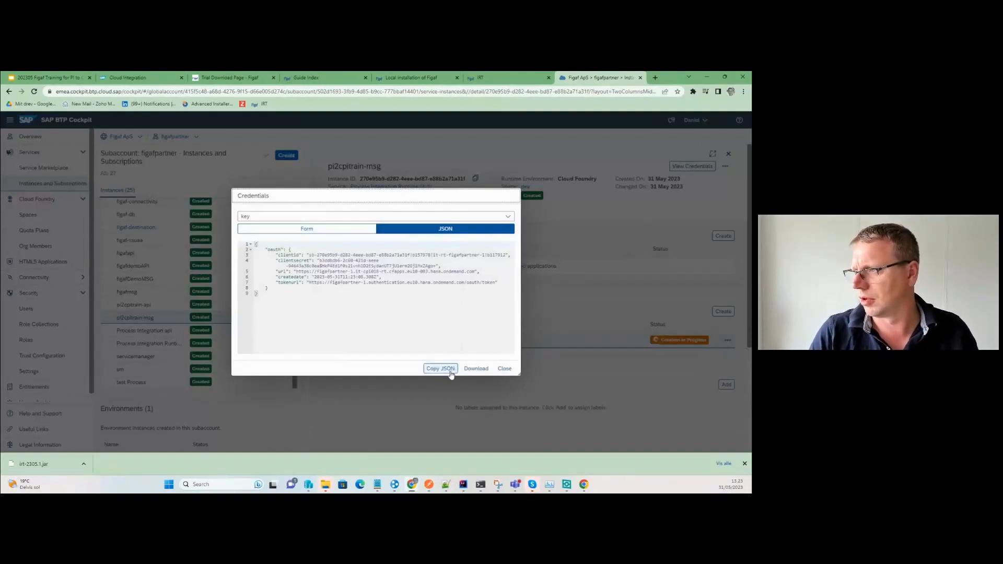
click(493, 75)
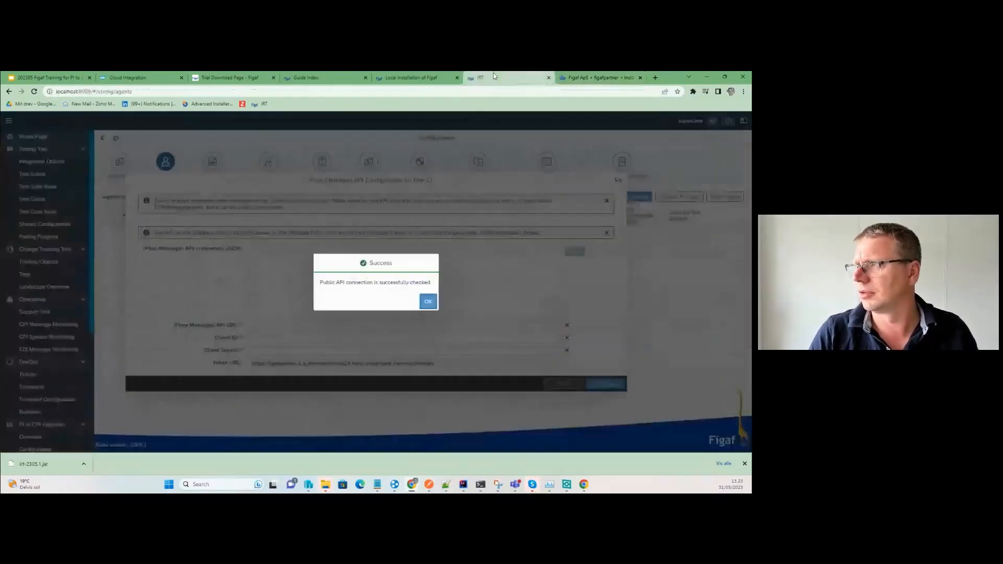
Paste the pi2cpitrain-msg key JSON into the iFlow Messages API credentials, parse, and save.
click(428, 301)
click(474, 273)
key(ctrl+v)
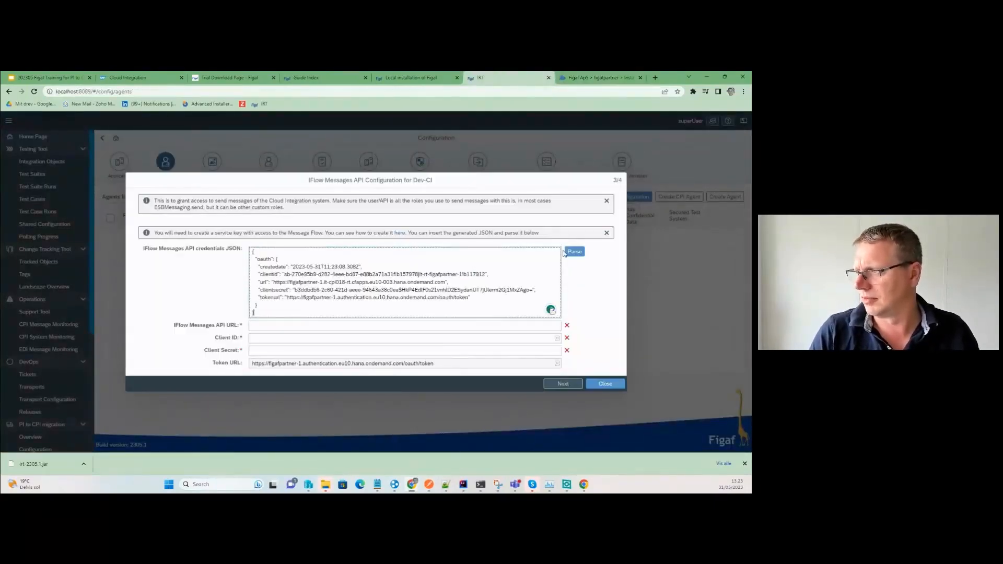
click(575, 252)
click(562, 385)
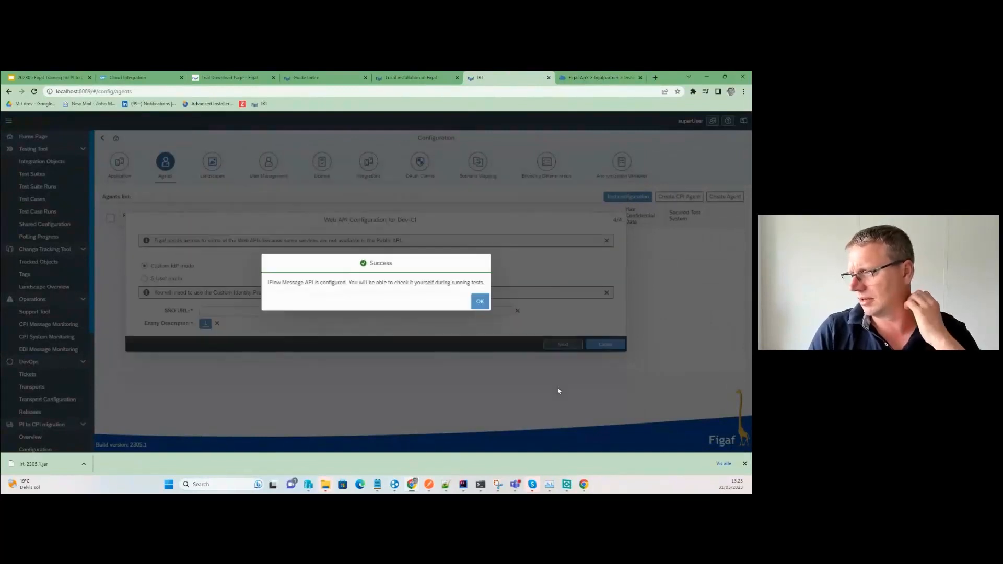
click(476, 305)
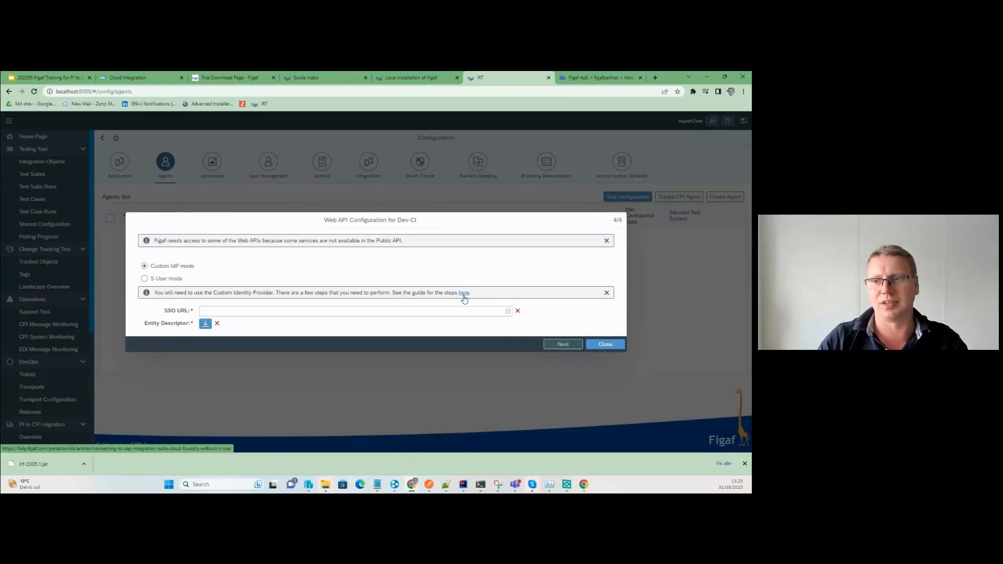
Download the figafpartner subaccount's SAML metadata from its Trust Configuration.
click(584, 83)
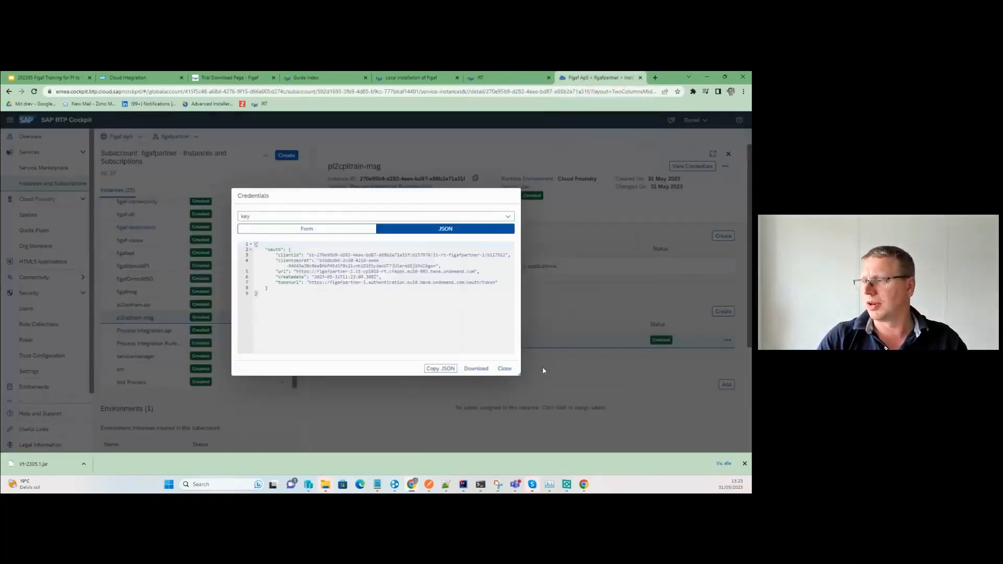
click(504, 369)
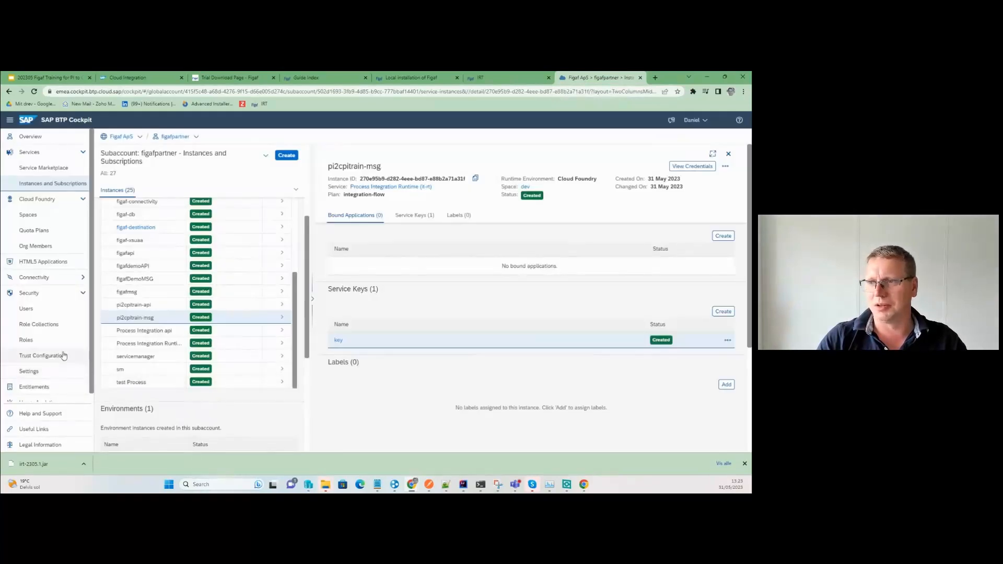
click(64, 356)
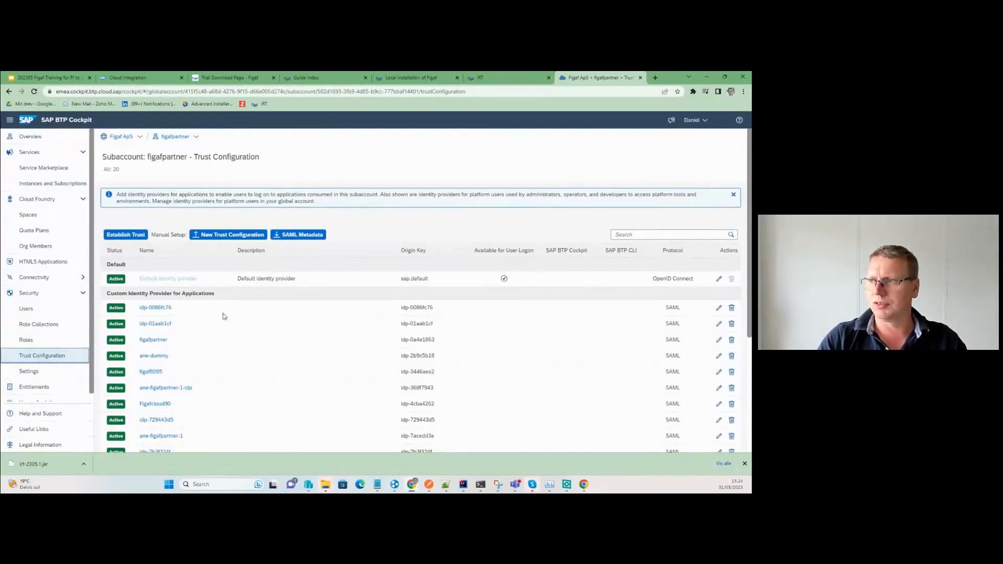
click(316, 236)
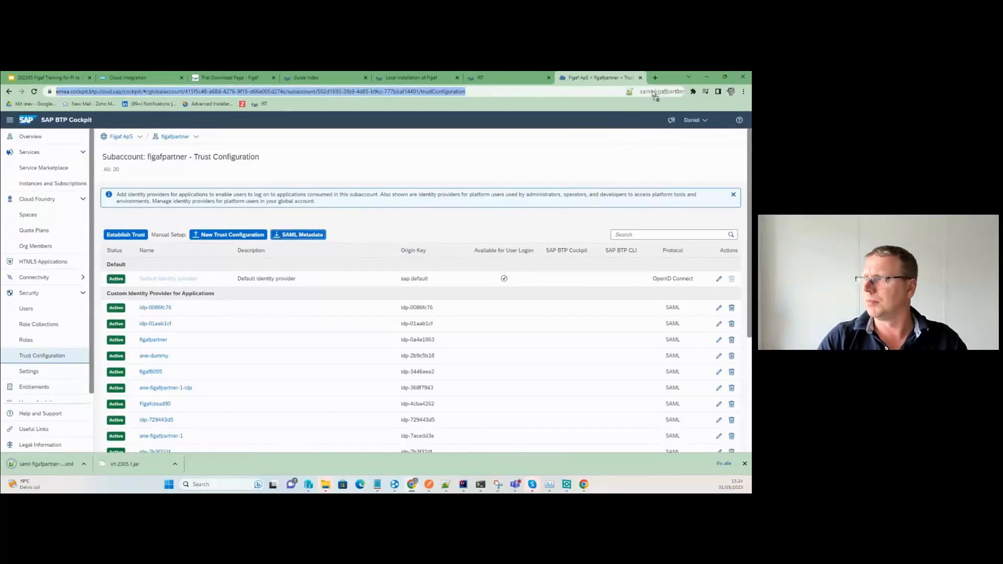
Open the metadata XML and copy the AssertionConsumerService HTTP-POST Location URL.
drag(657, 81, 656, 79)
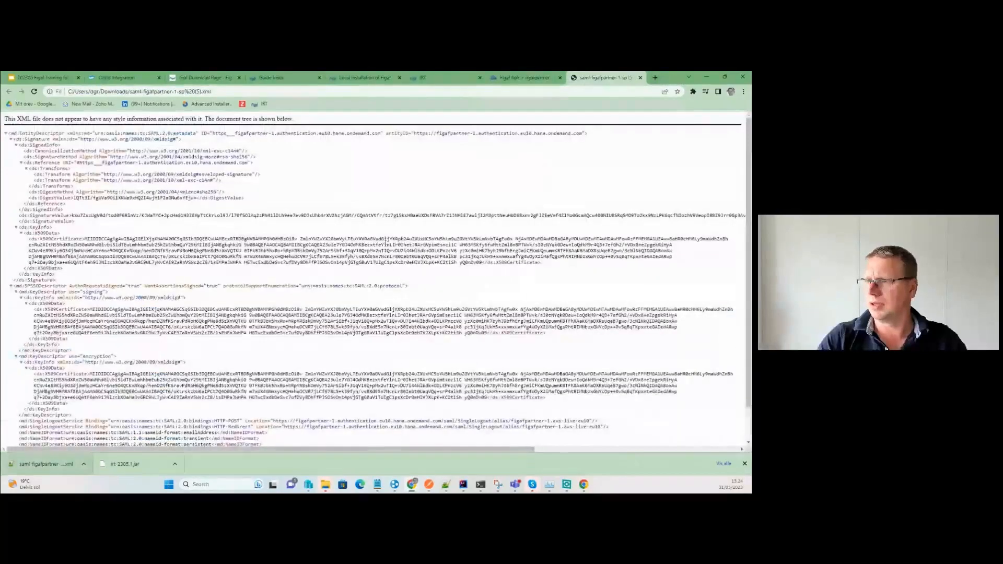
scroll(304, 391, down, 3)
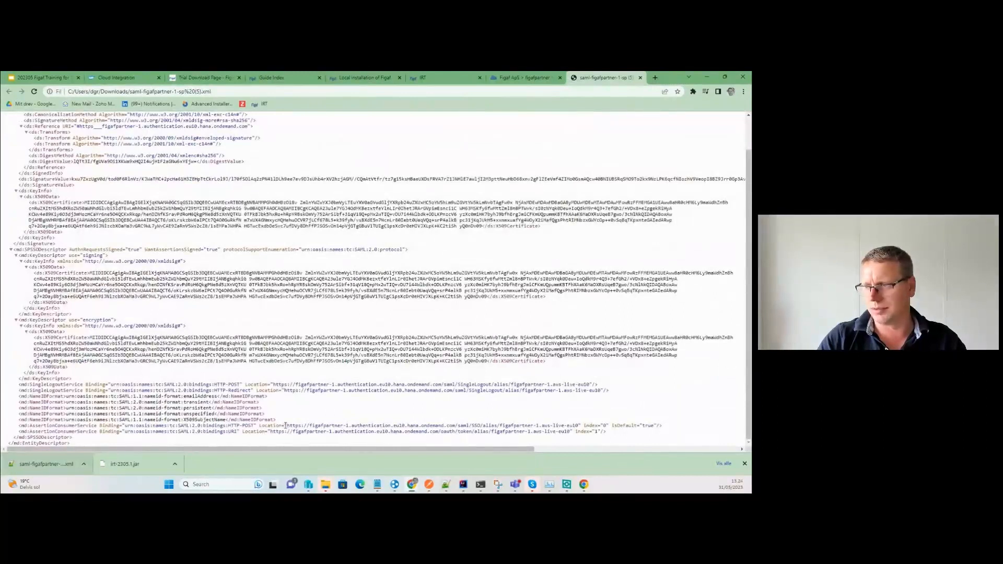
drag(285, 425, 584, 427)
key(ctrl+c)
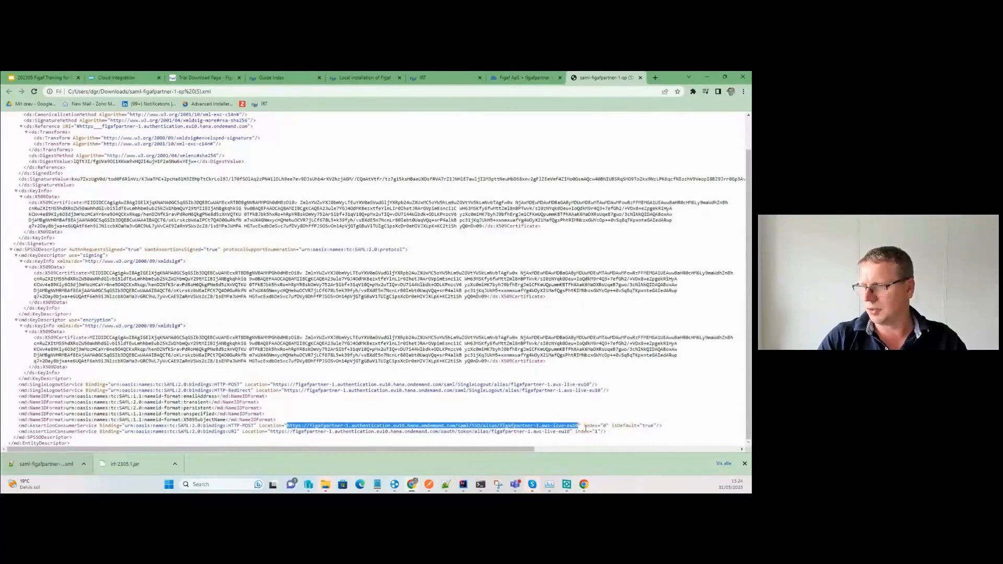
click(441, 77)
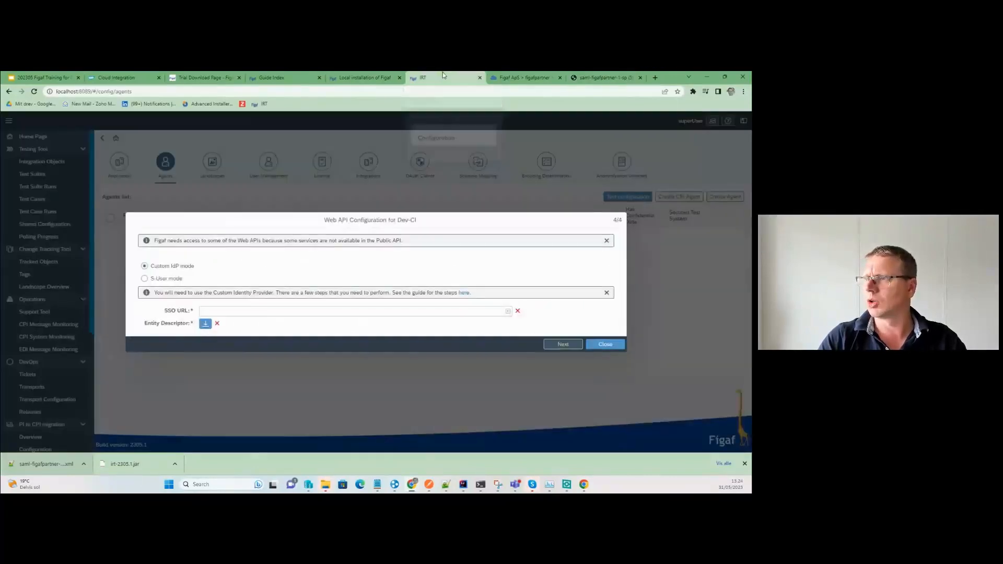
Paste the SAML endpoint as the SSO URL and download the entity descriptor file.
click(254, 310)
key(ctrl+v)
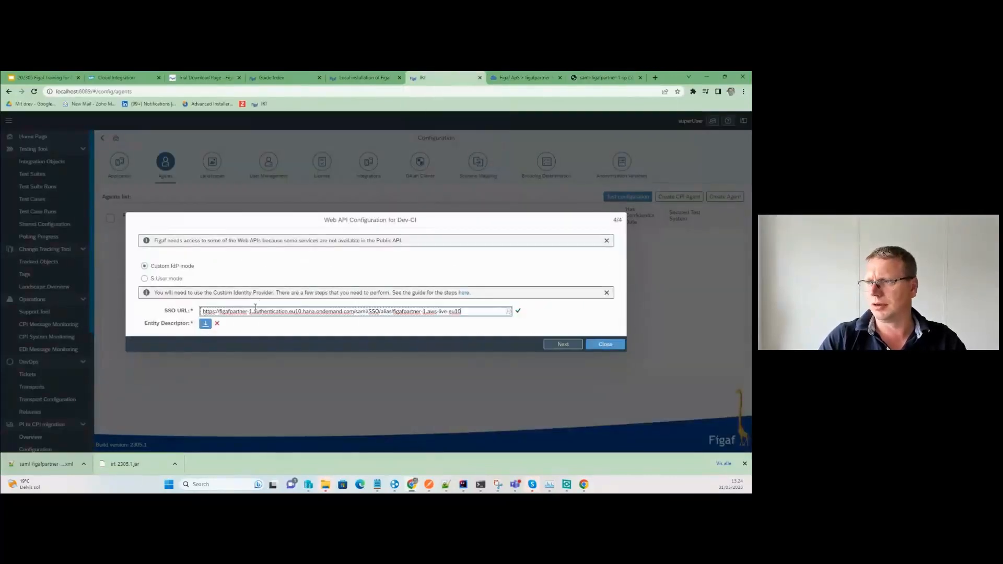
click(206, 323)
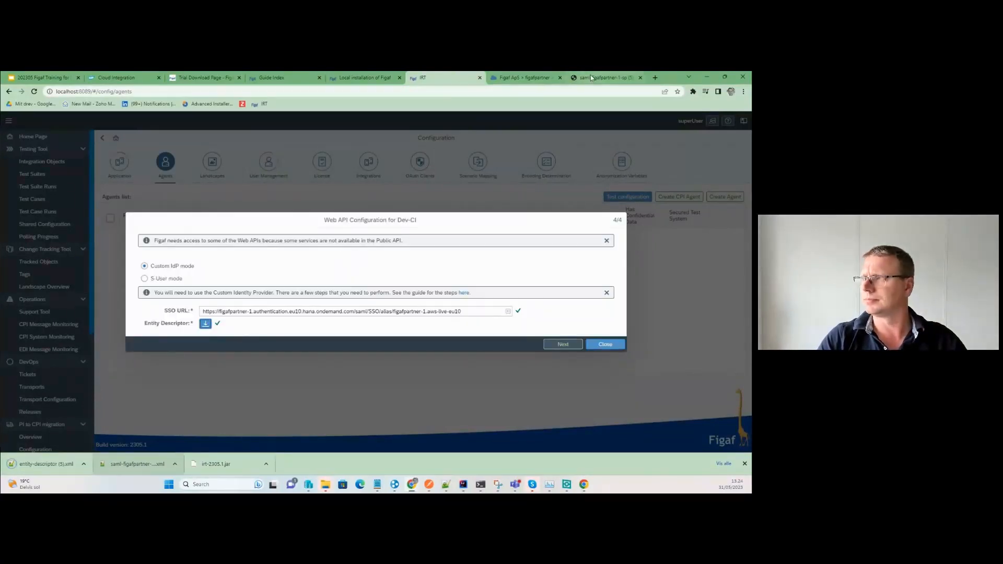
click(518, 77)
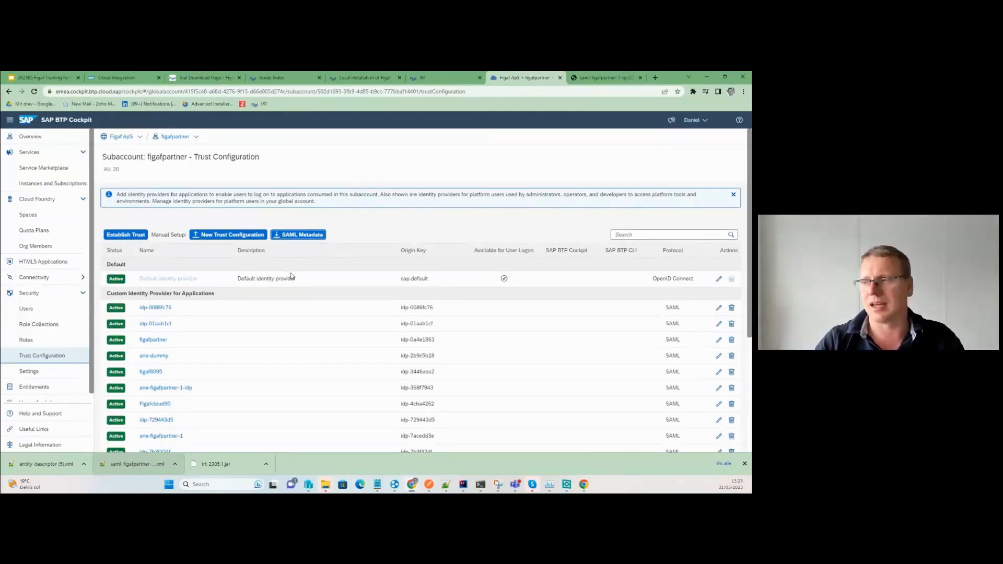
Start a new trust configuration from the downloaded entity-descriptor (5).xml metadata file.
click(252, 235)
click(524, 180)
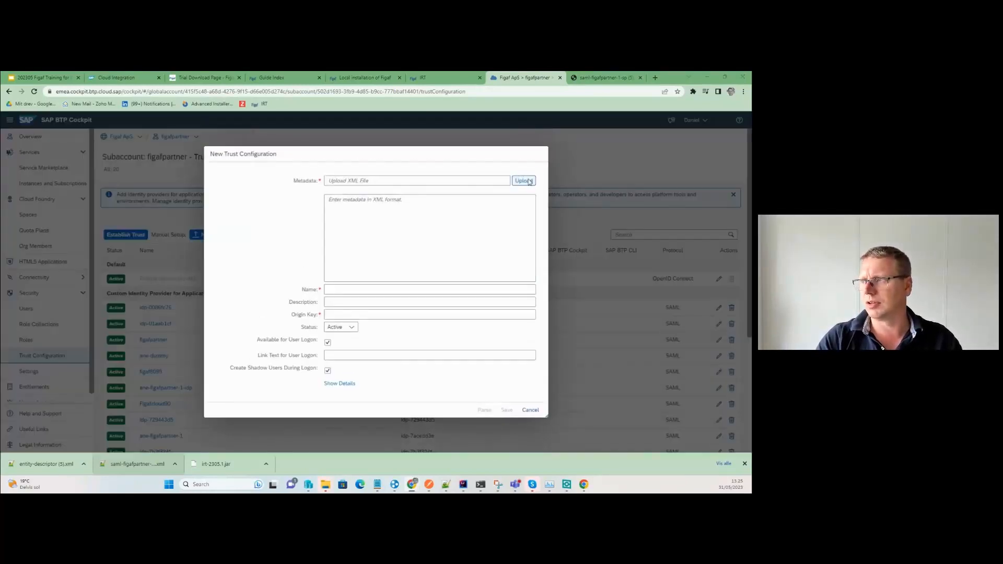
double_click(127, 174)
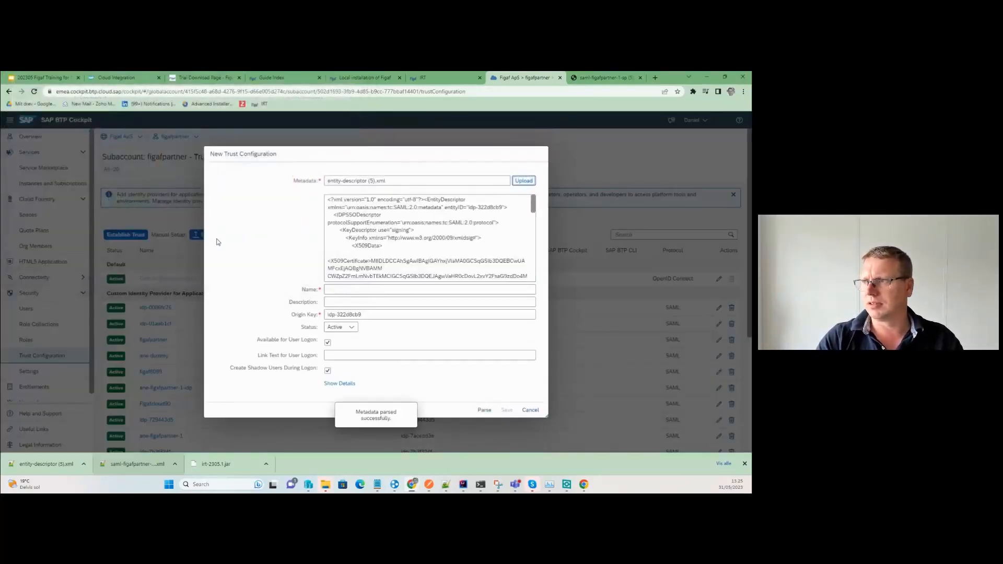
Name it pi2cpitrain from the clipboard, make it unavailable for user logon, and save.
click(349, 289)
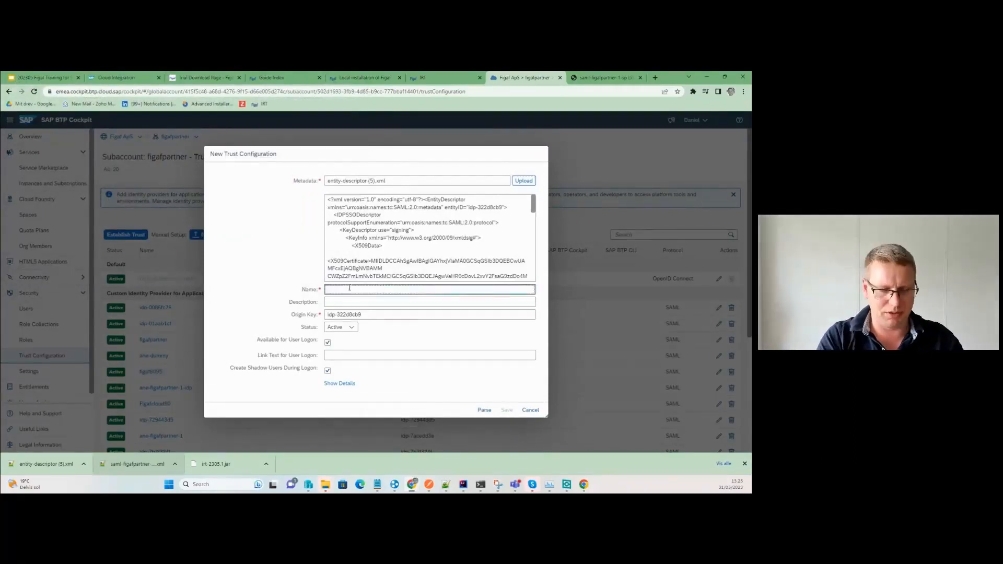
key(super+v)
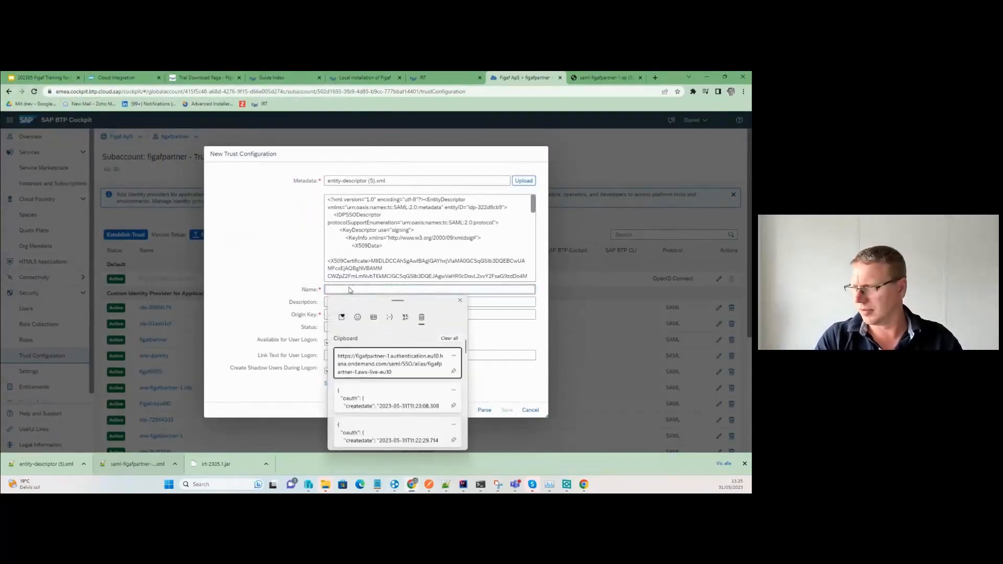
scroll(353, 413, down, 3)
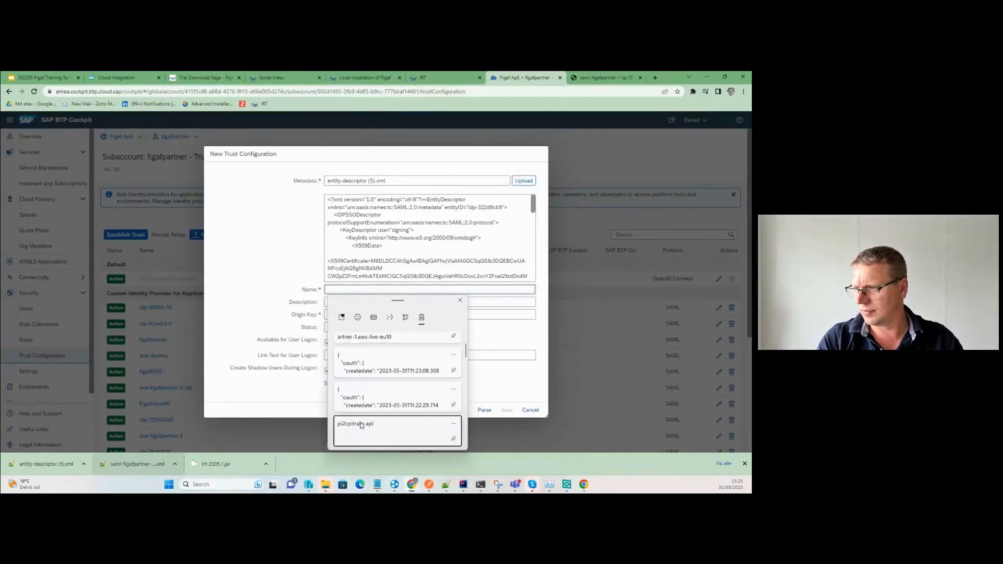
click(359, 422)
key(BackSpace)
key(BackSpace)
key(BackSpace)
key(BackSpace)
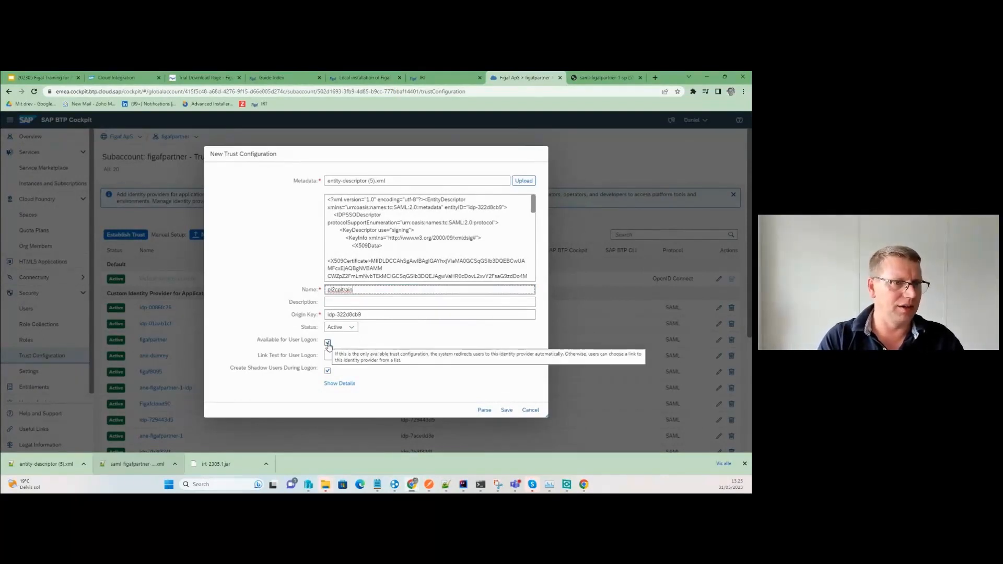
click(327, 343)
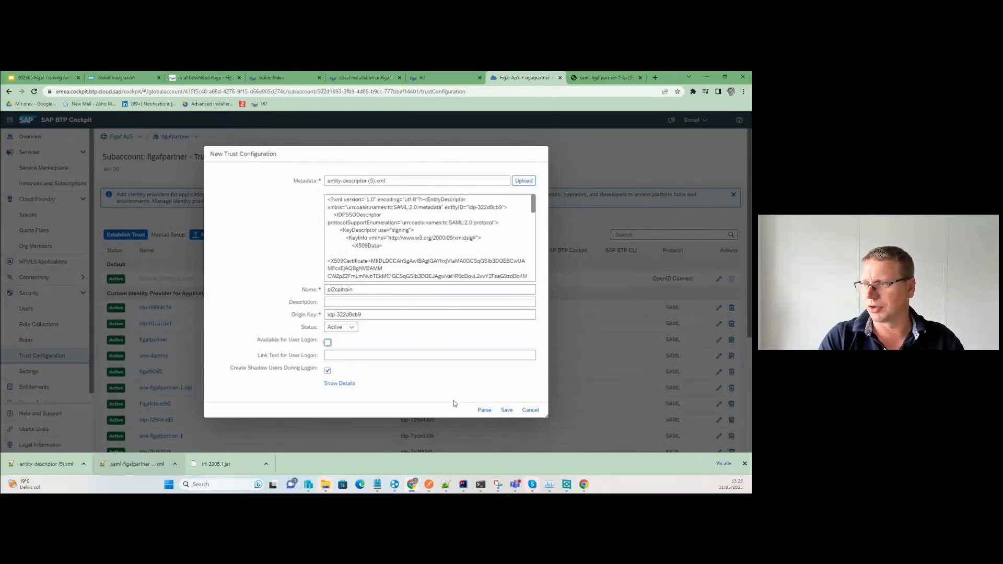
click(506, 410)
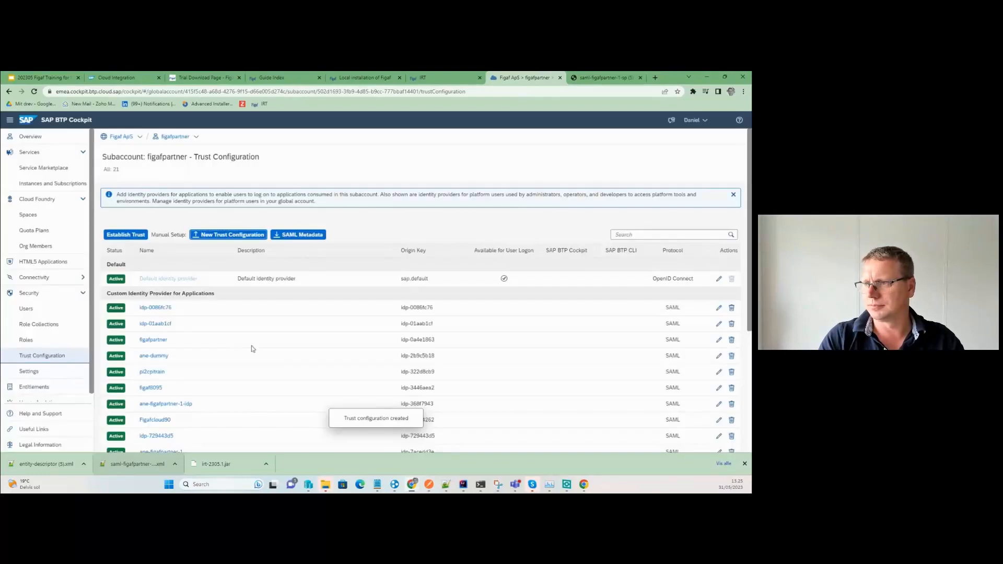
scroll(196, 327, down, 3)
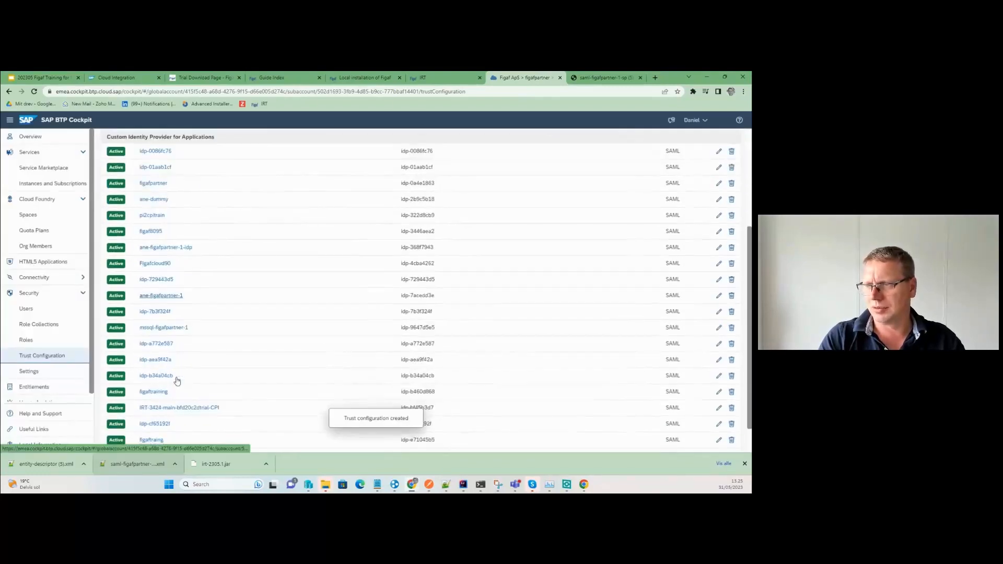
Review figaftraing's role collection mappings, then open the pi2cpitrain trust configuration overview.
scroll(172, 386, down, 1)
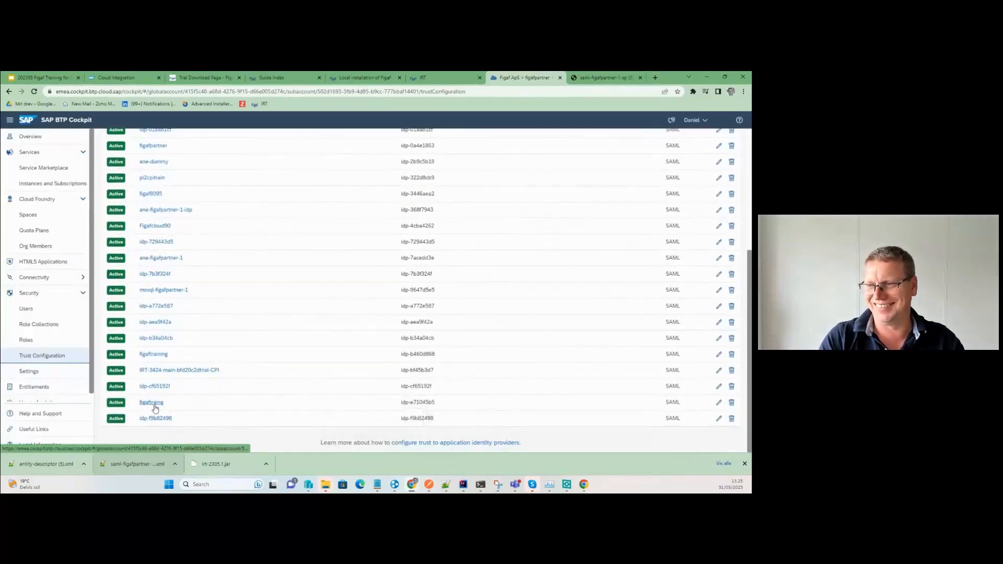
click(152, 402)
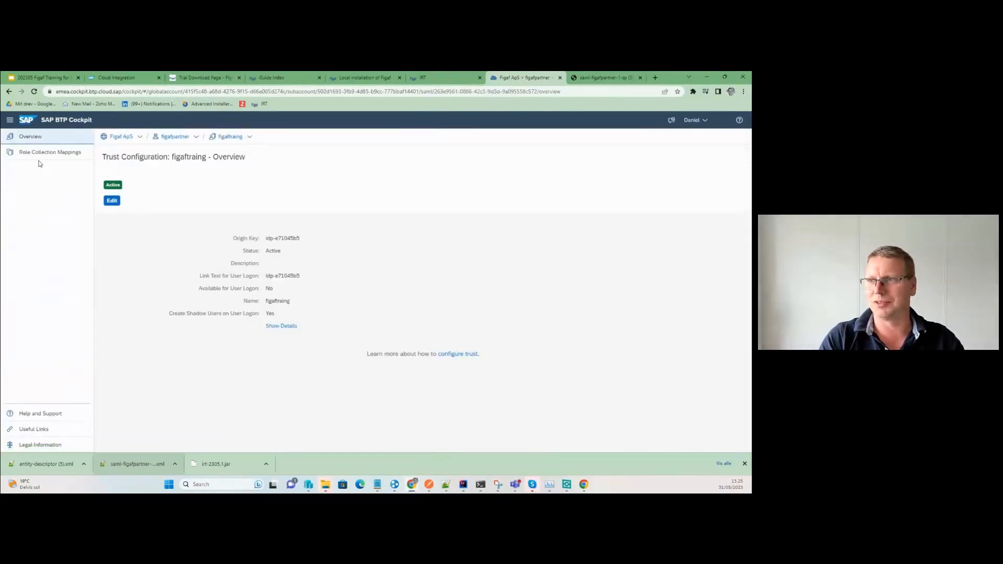
click(46, 154)
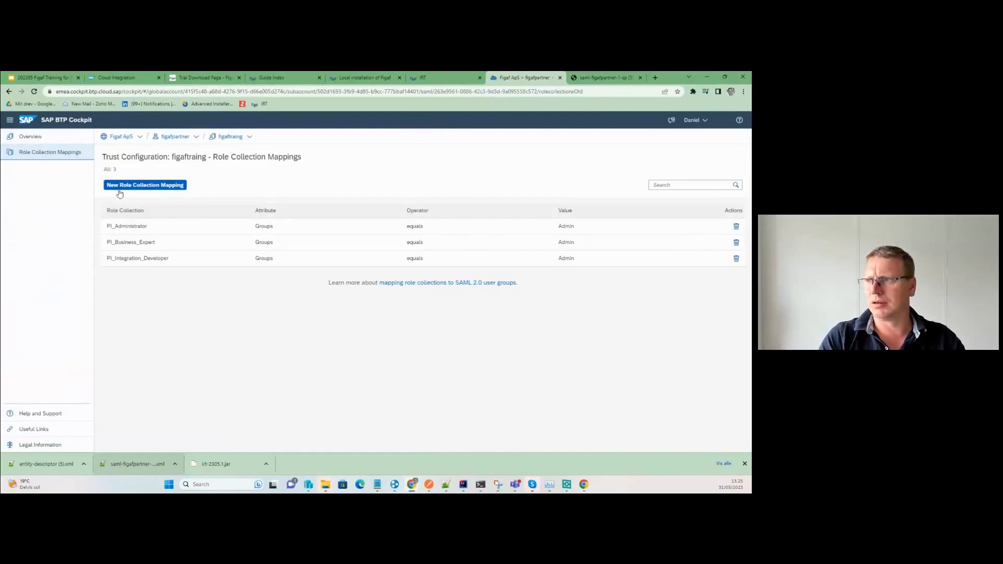
click(175, 137)
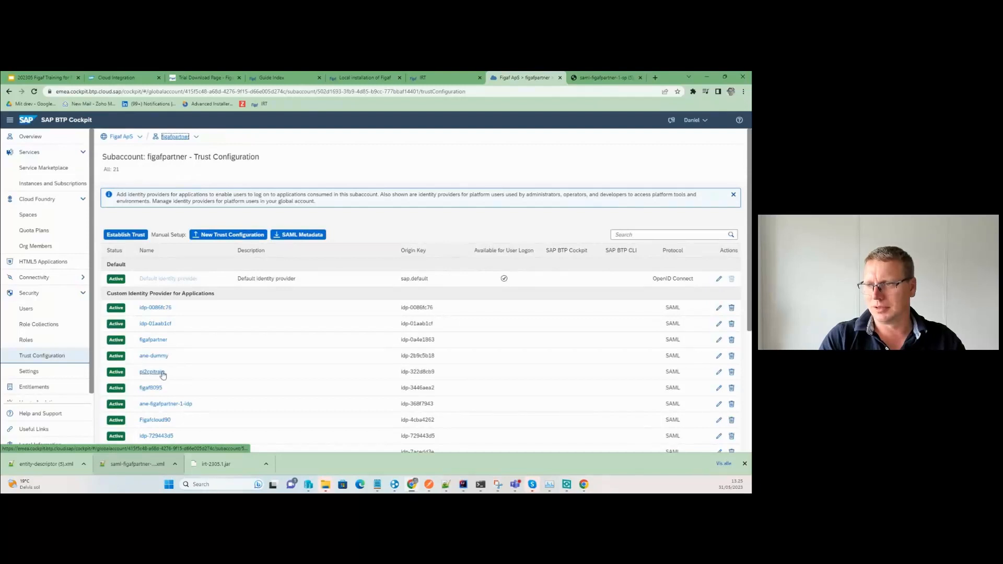
click(151, 372)
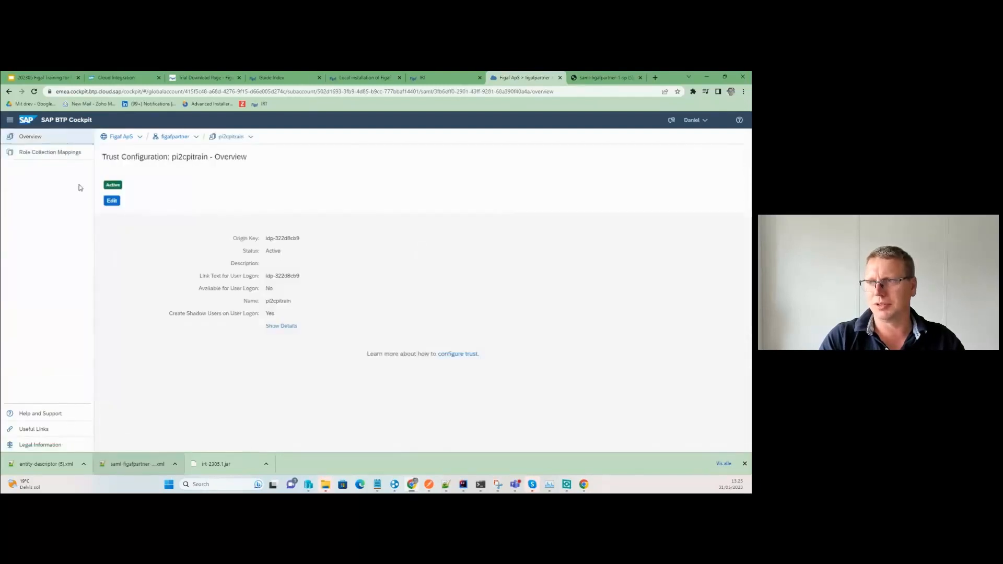
Map the PI_Administrator role collection to attribute Groups equals Admin.
click(68, 152)
click(170, 186)
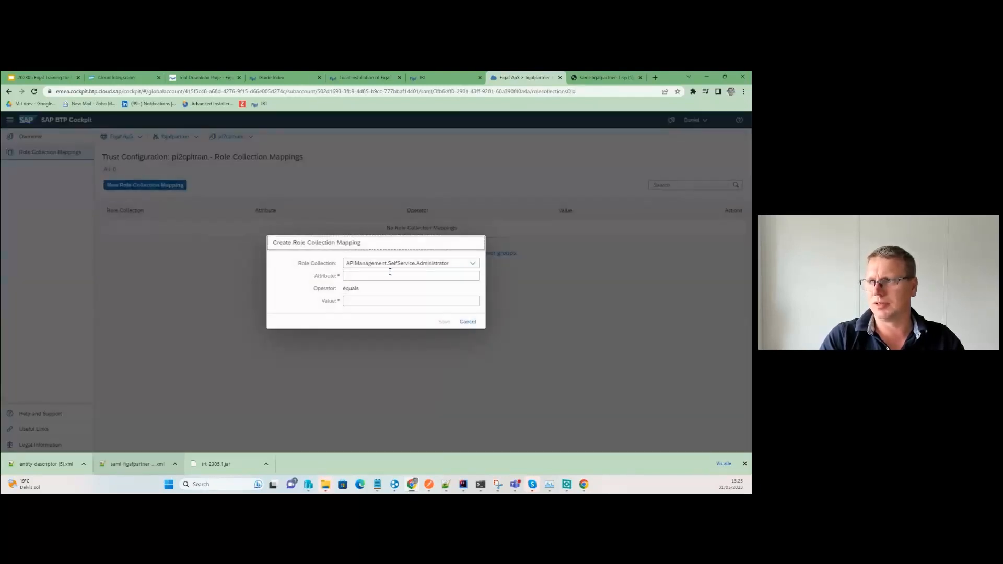
click(391, 263)
scroll(399, 402, down, 1)
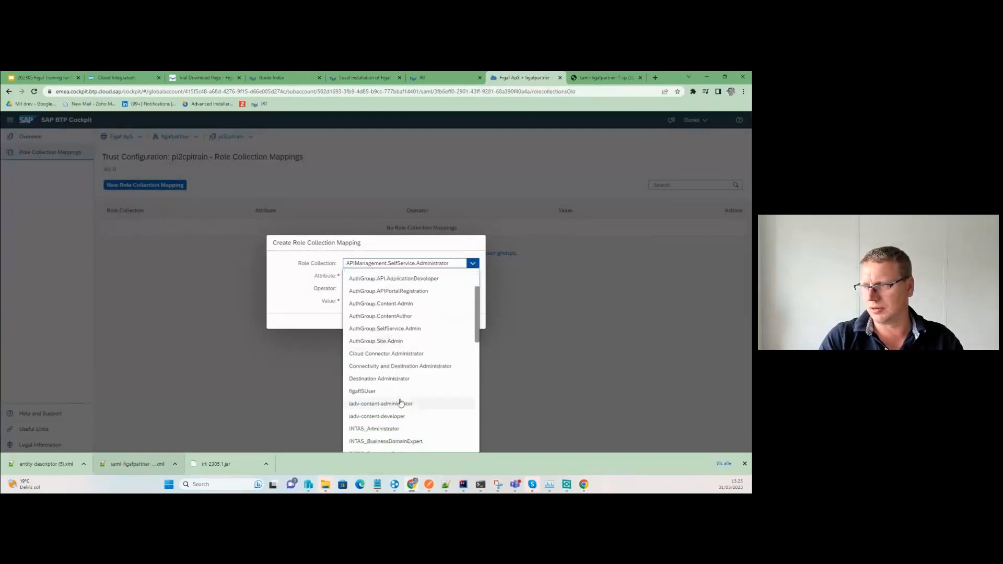
scroll(400, 403, down, 3)
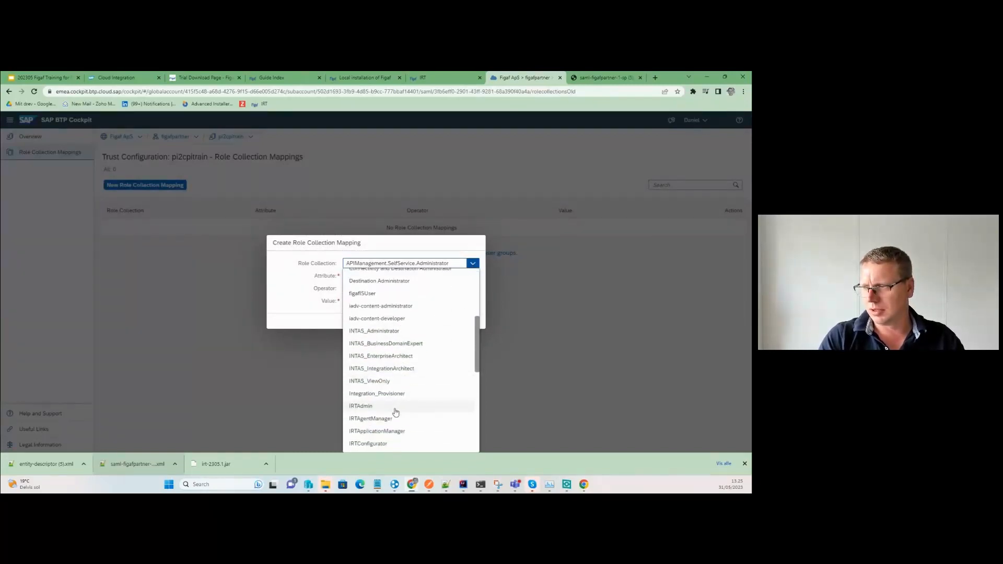
scroll(396, 412, down, 5)
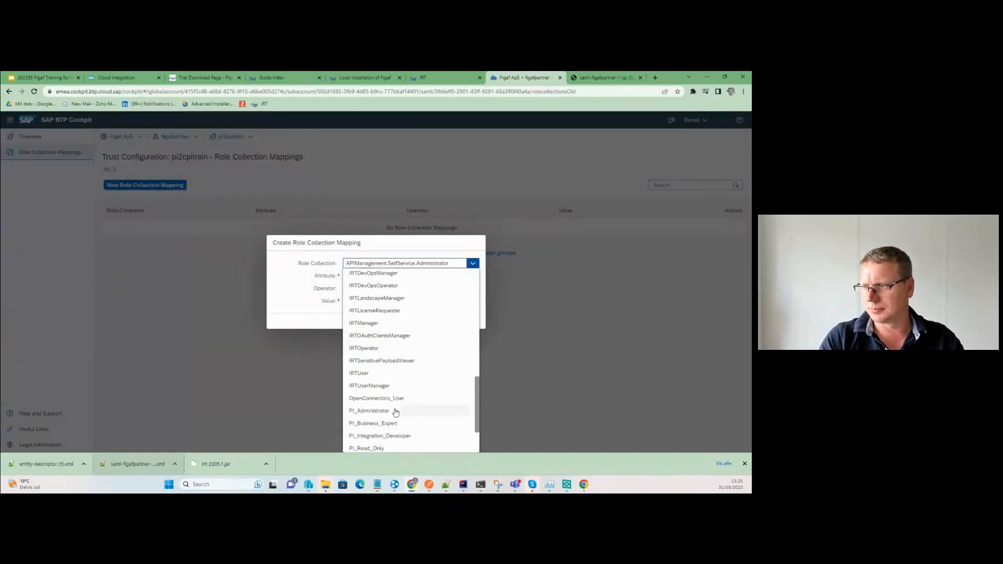
click(395, 411)
click(366, 274)
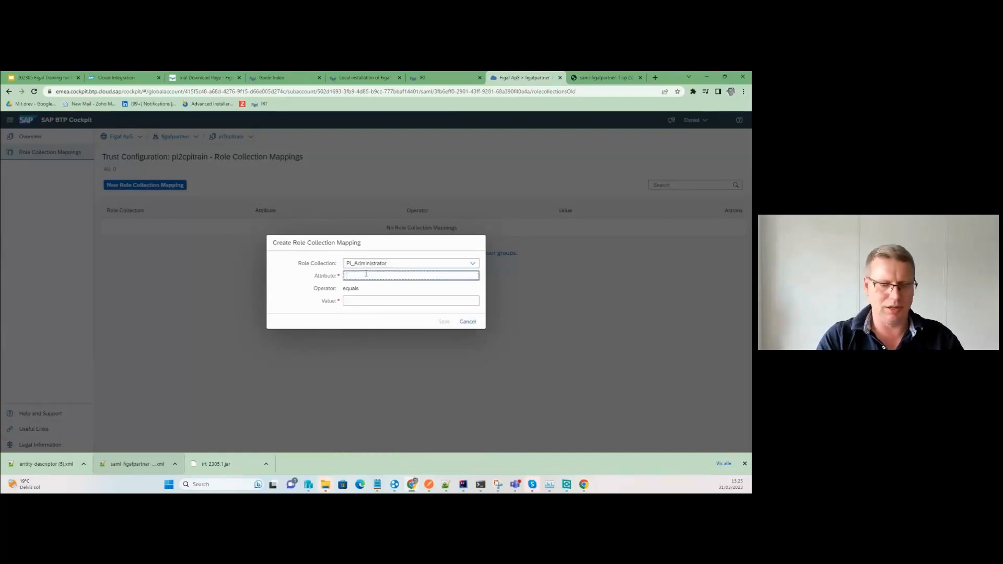
text(G)
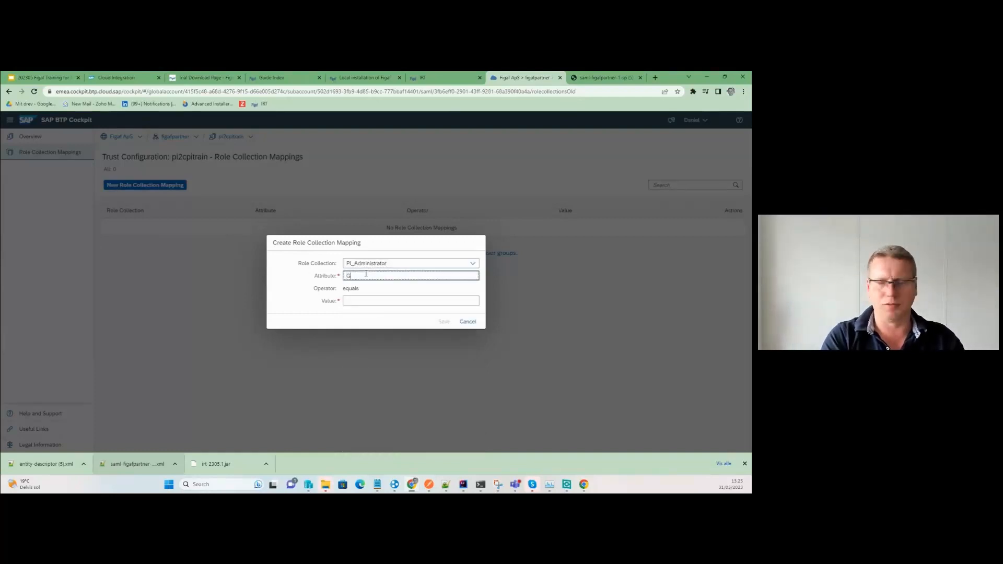
text(ro)
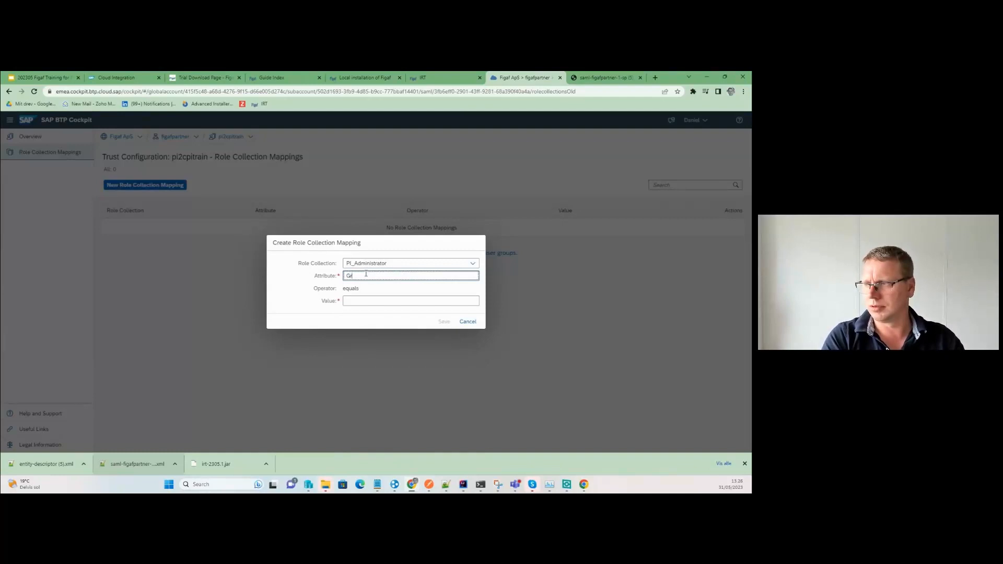
key(BackSpace)
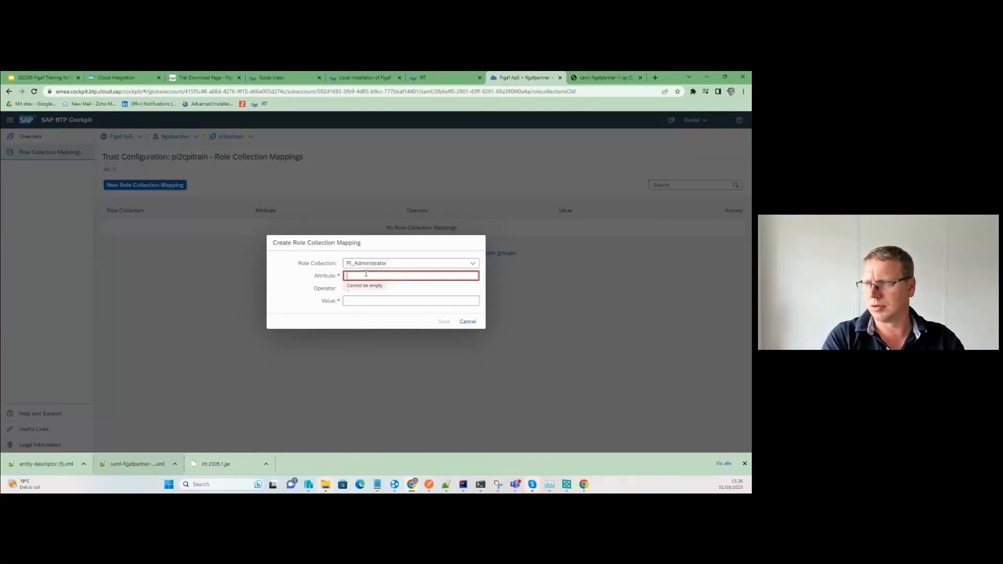
text(Tr)
key(BackSpace)
key(BackSpace)
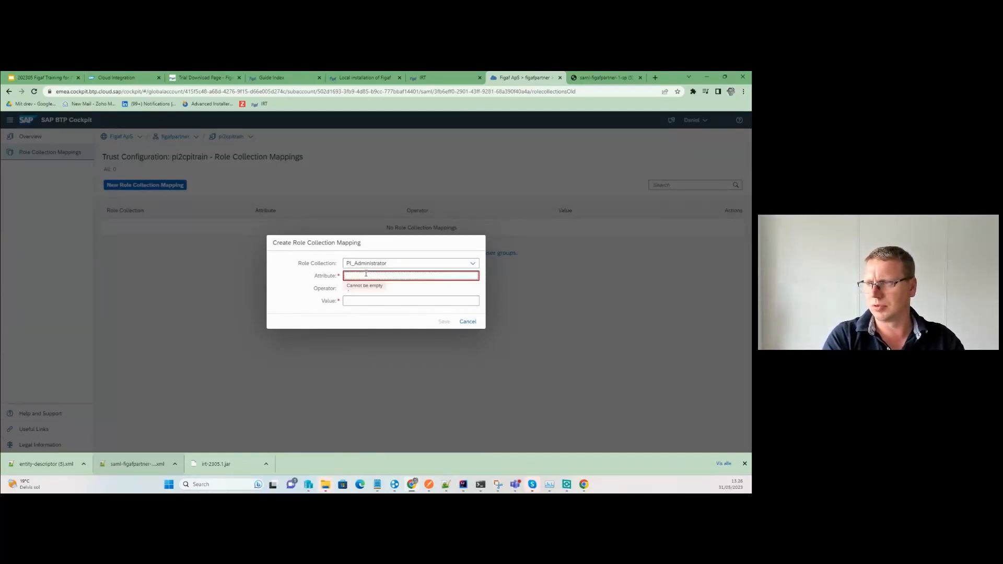
text(Trou)
key(BackSpace)
text(Groups)
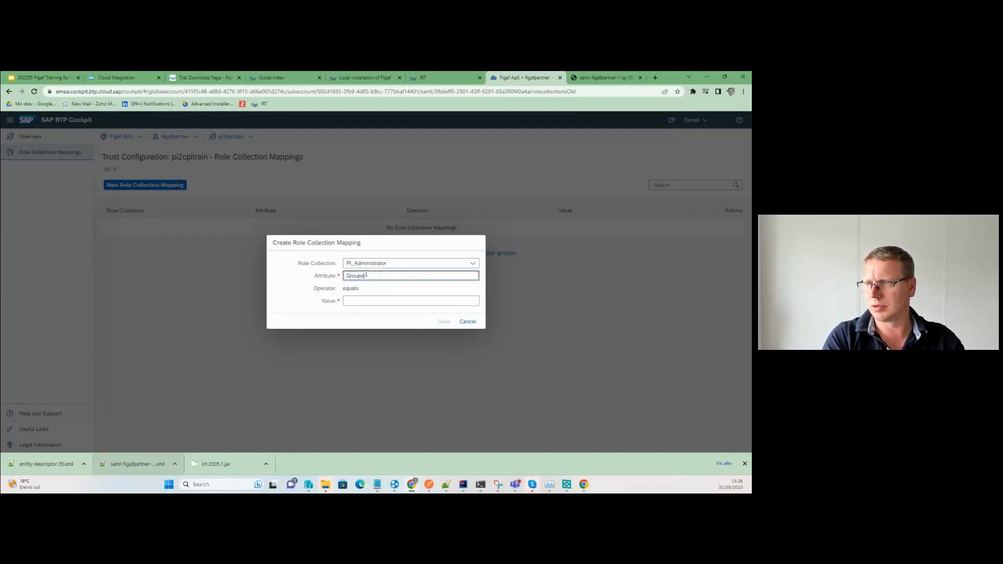
key(Tab)
text(Adm)
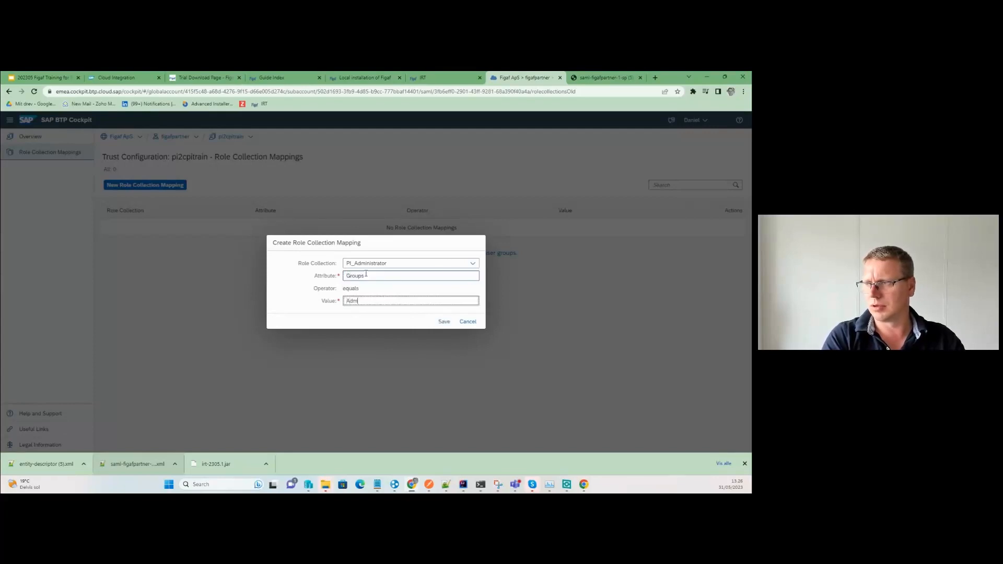
text(in)
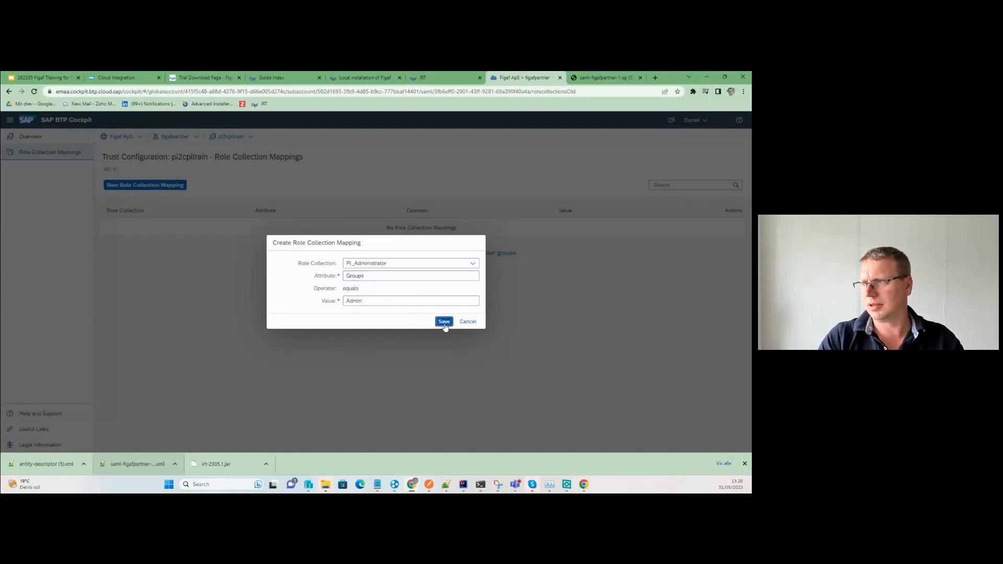
click(444, 322)
Map the PI_Business_Expert role collection to Groups equals Admin.
click(149, 185)
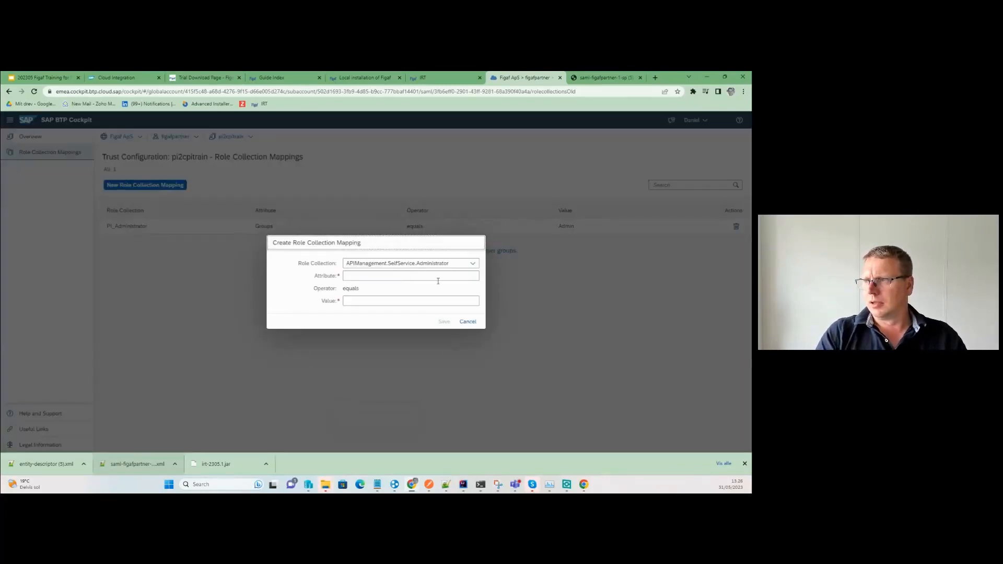
click(473, 263)
scroll(424, 359, down, 2)
scroll(423, 360, down, 6)
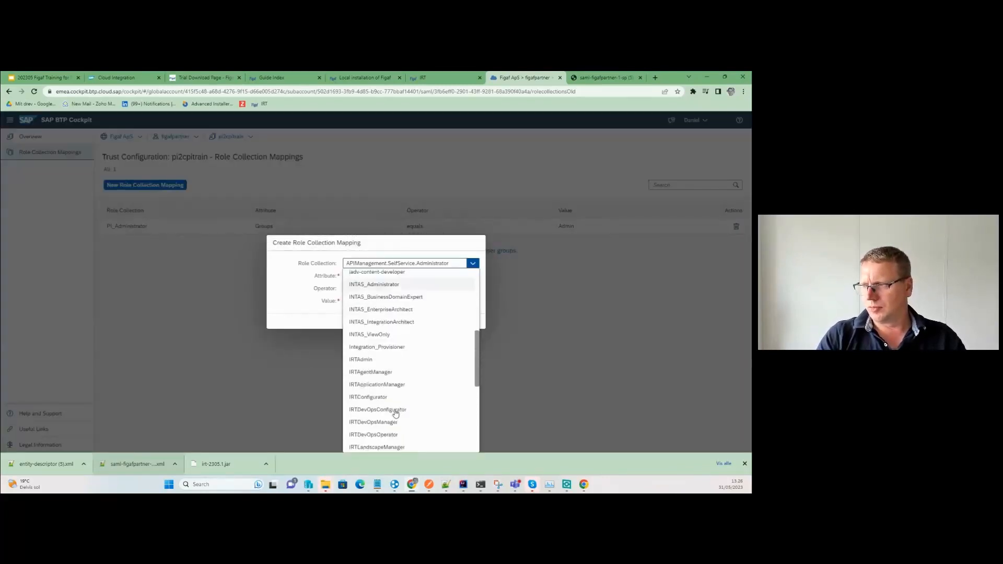
scroll(395, 405, down, 3)
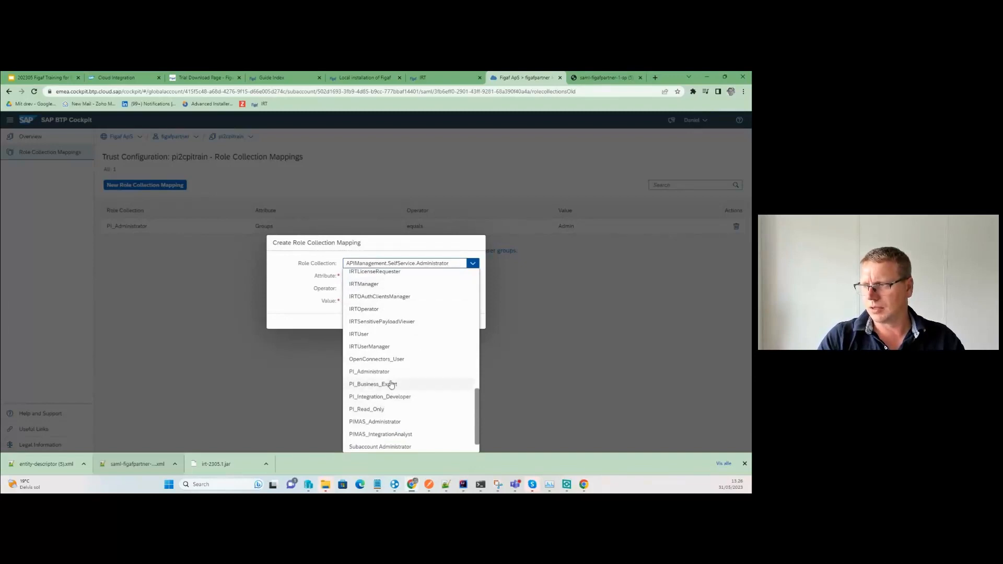
click(389, 384)
click(365, 275)
text(Groups)
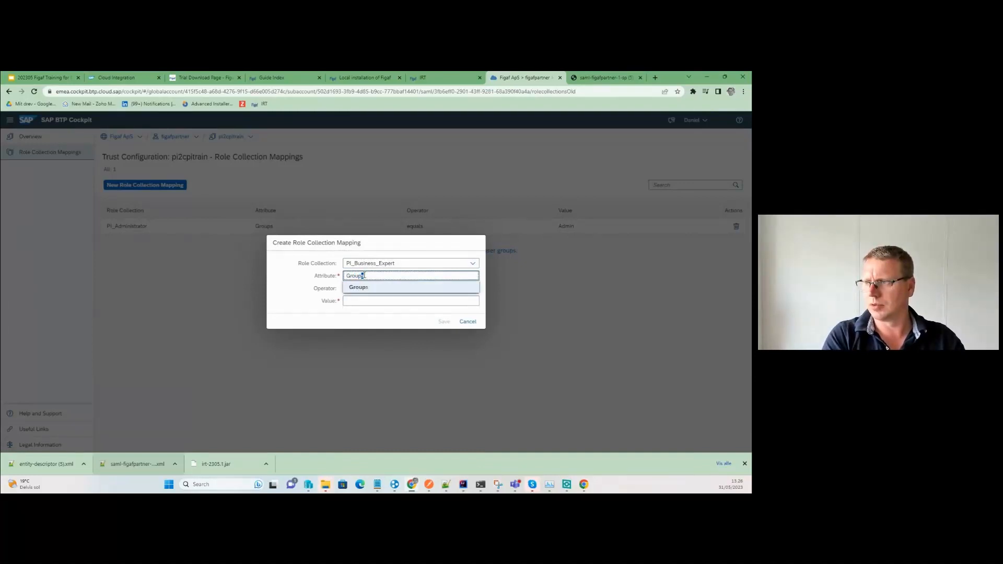
key(Tab)
text(Adm)
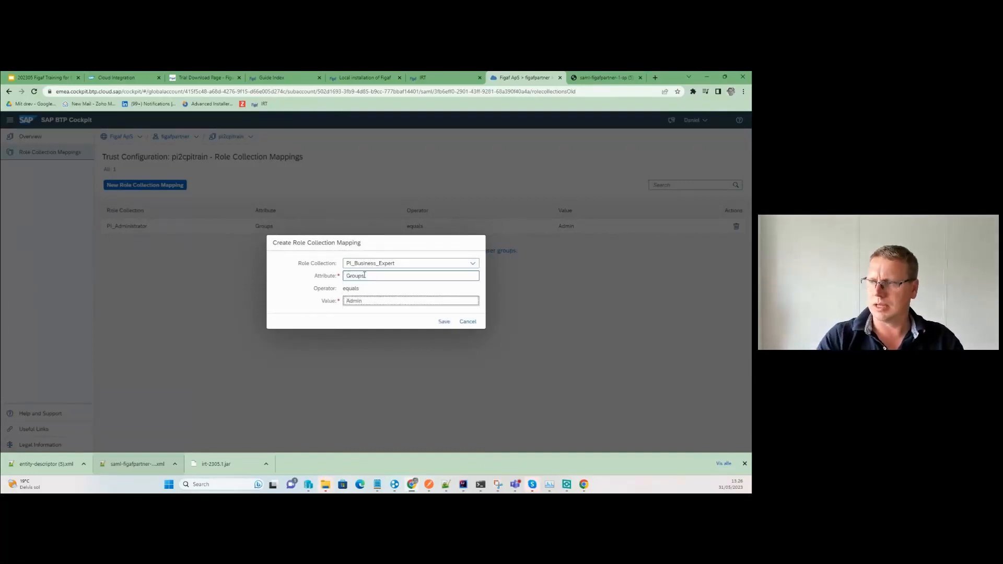
click(443, 322)
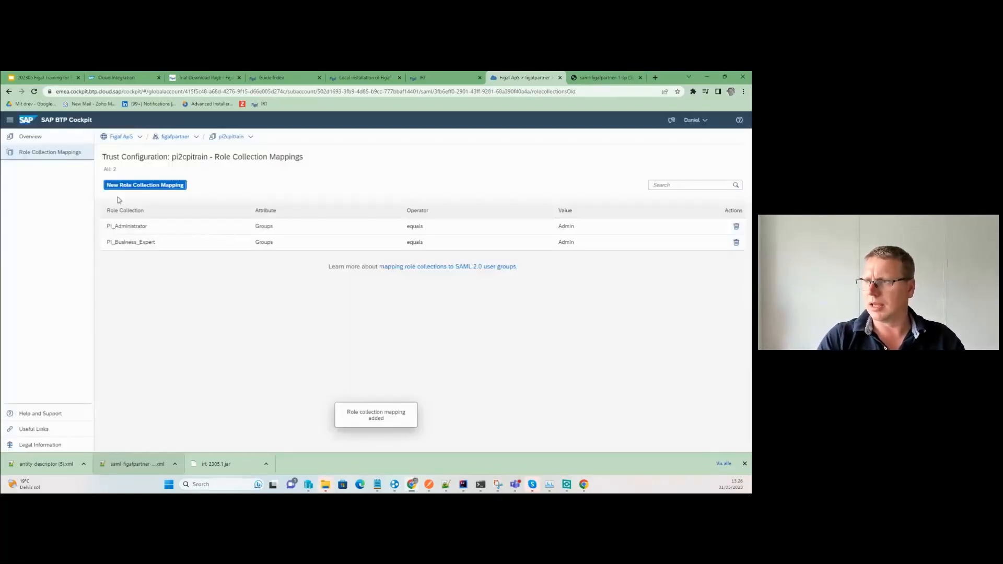
Map the PI_Integration_Developer role collection to Groups equals Admin.
click(121, 186)
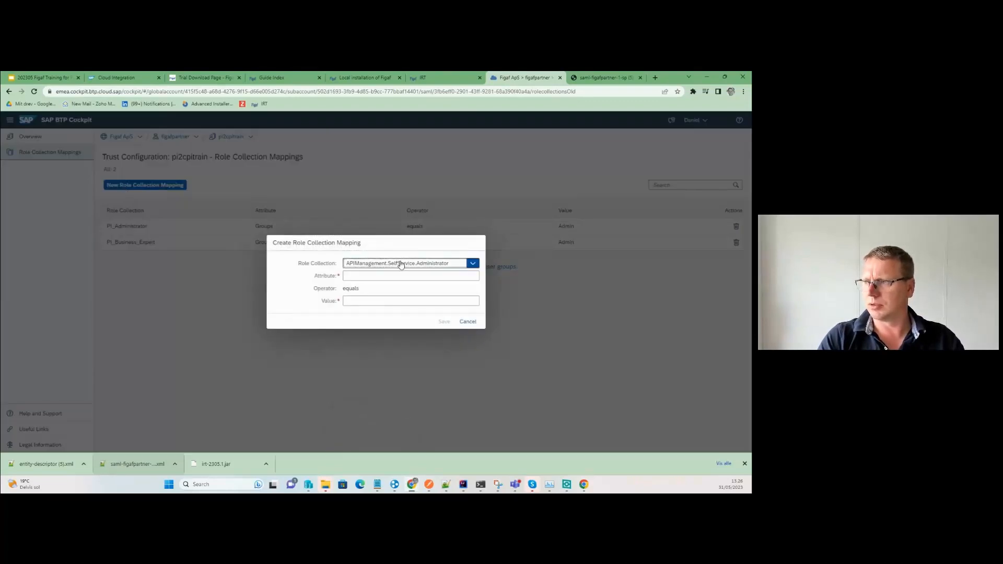
click(401, 264)
scroll(386, 356, down, 10)
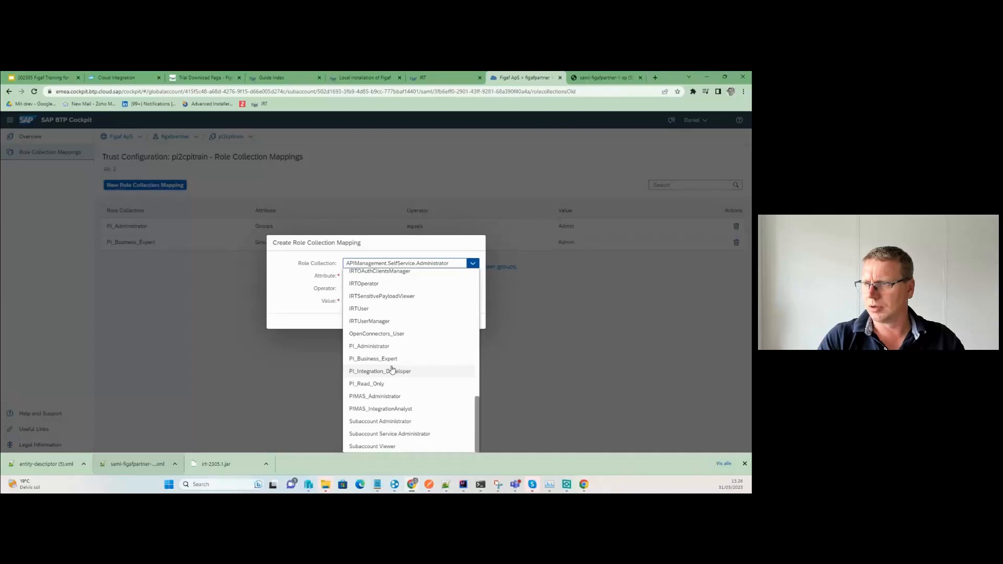
click(392, 370)
click(367, 276)
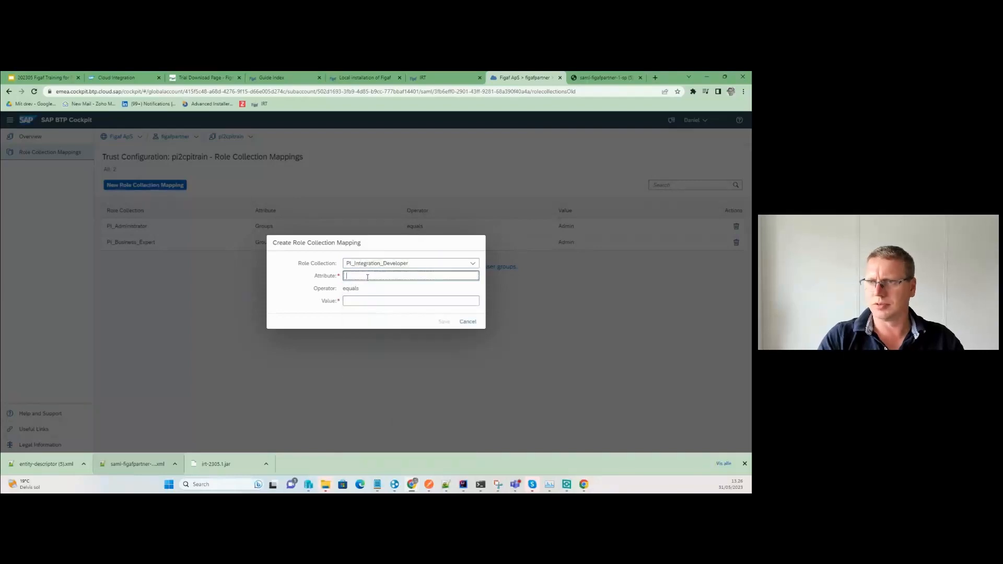
text(Groups)
key(Tab)
text(A)
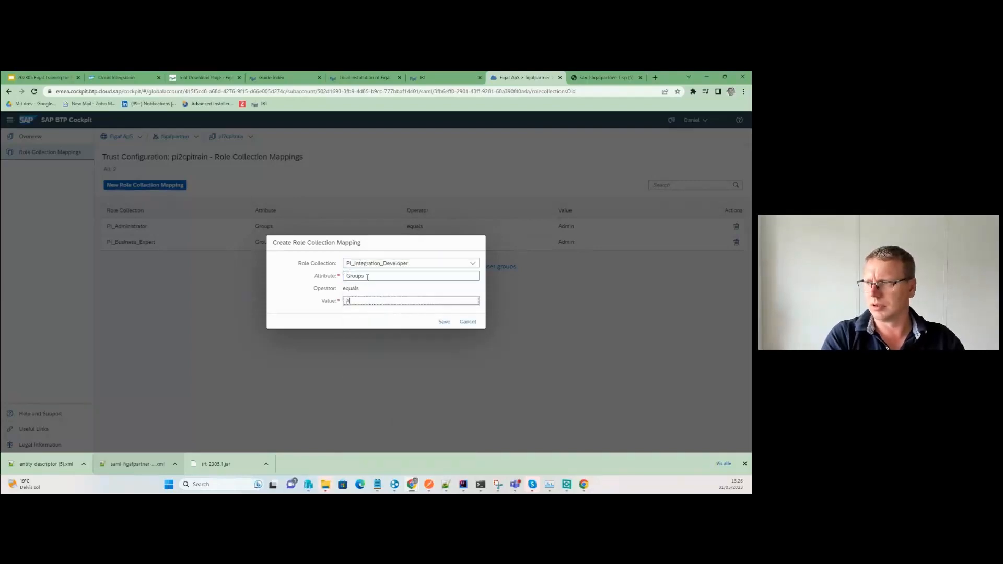
click(443, 321)
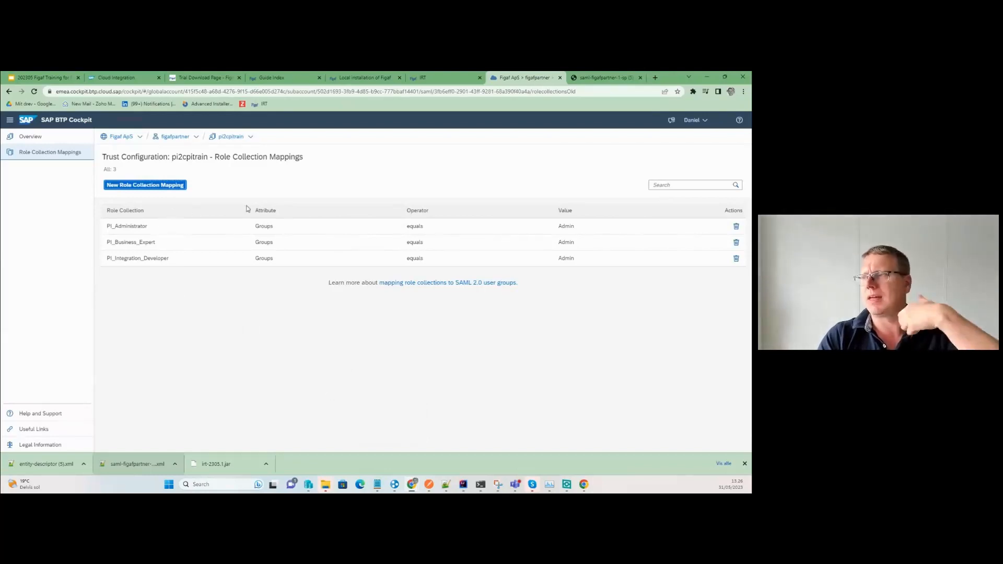
Confirm Dev-CI's Web API settings, acknowledge the successful connection check, and accept a sample landscape.
click(442, 78)
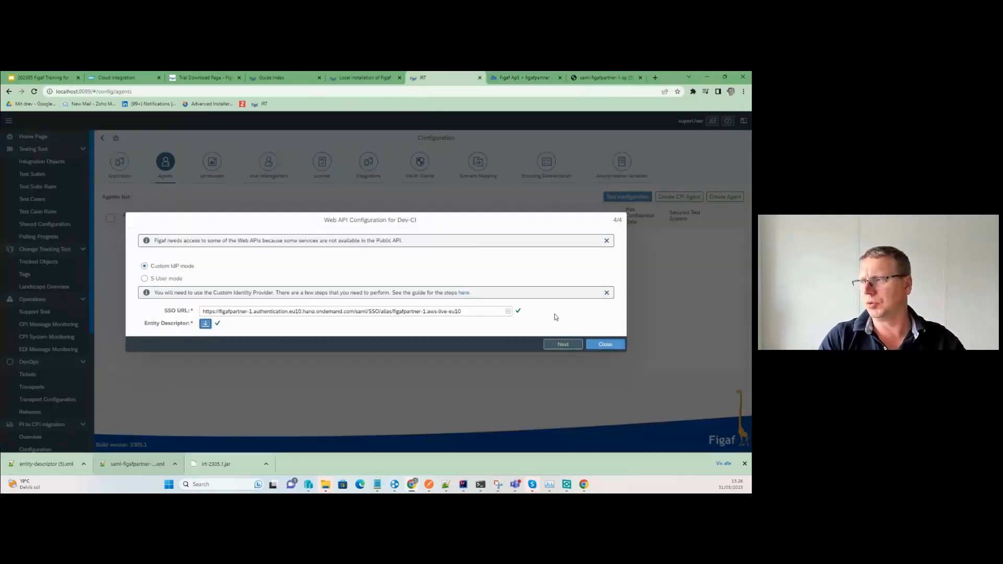
click(560, 344)
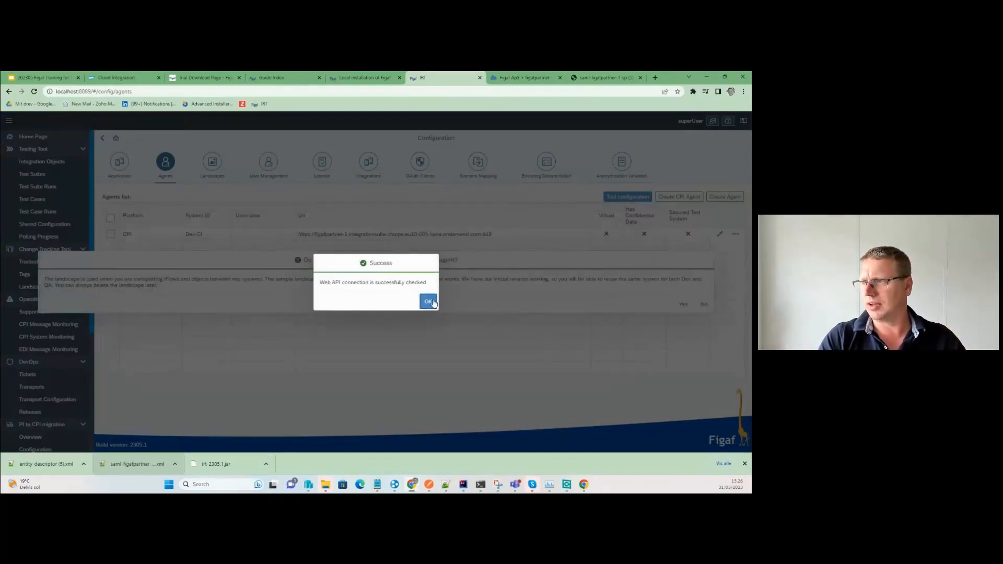
click(429, 301)
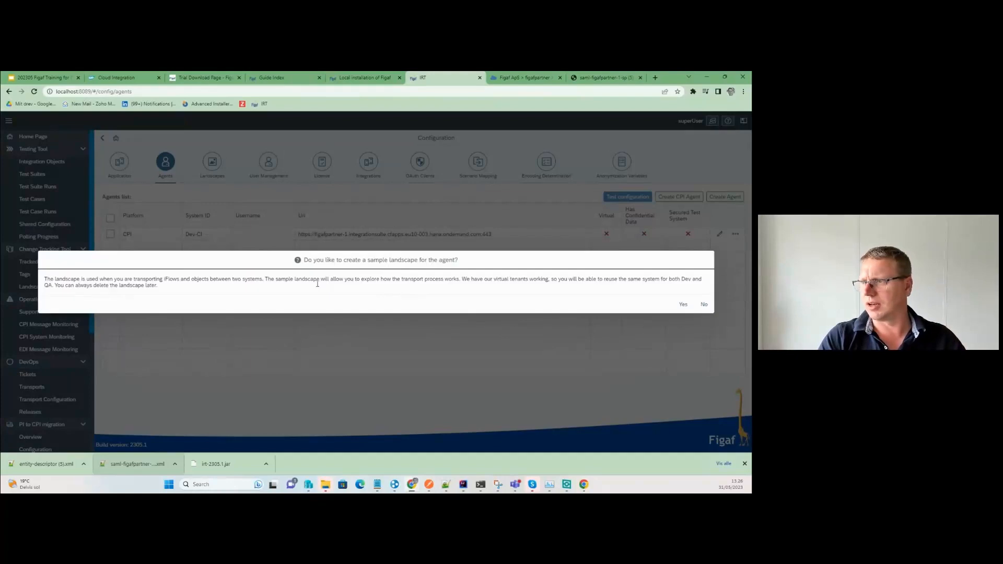
click(682, 304)
Onboard Dev-CI with the AllSAPCIobjectsCustomer2, AutoMigrate4Arsenii and FasterSAPCPI packages.
click(475, 301)
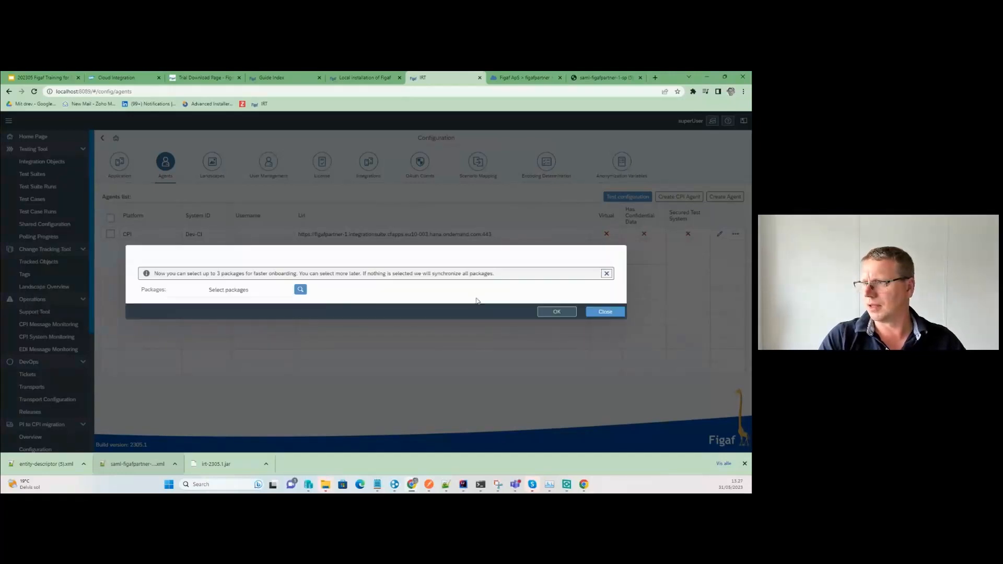
click(300, 289)
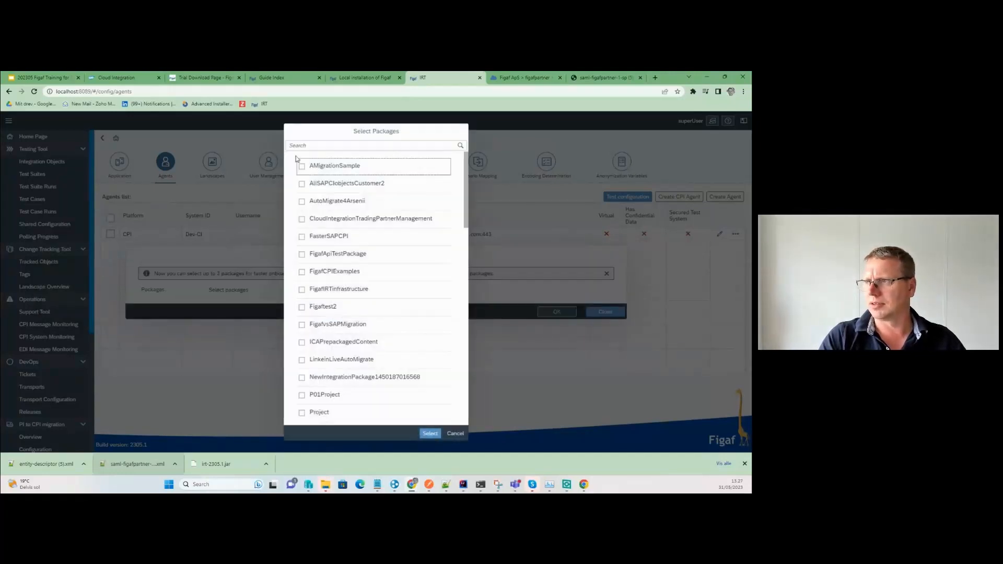
click(302, 184)
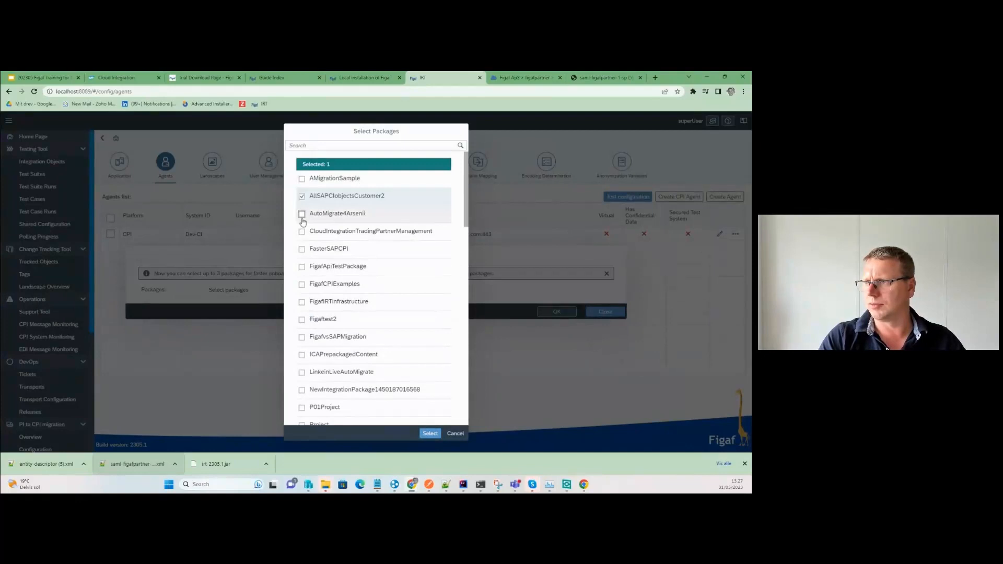
click(301, 214)
click(302, 249)
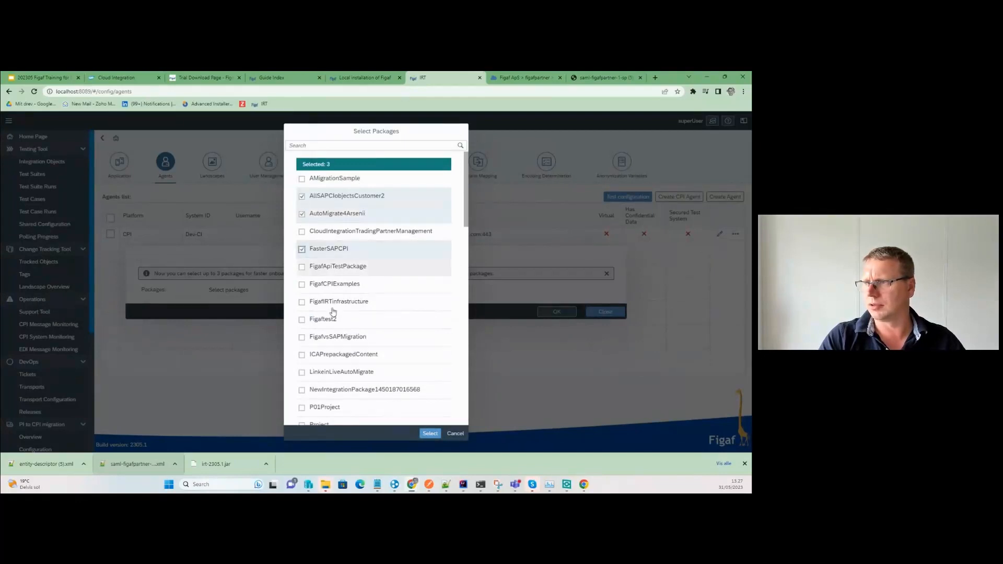
click(430, 433)
click(539, 324)
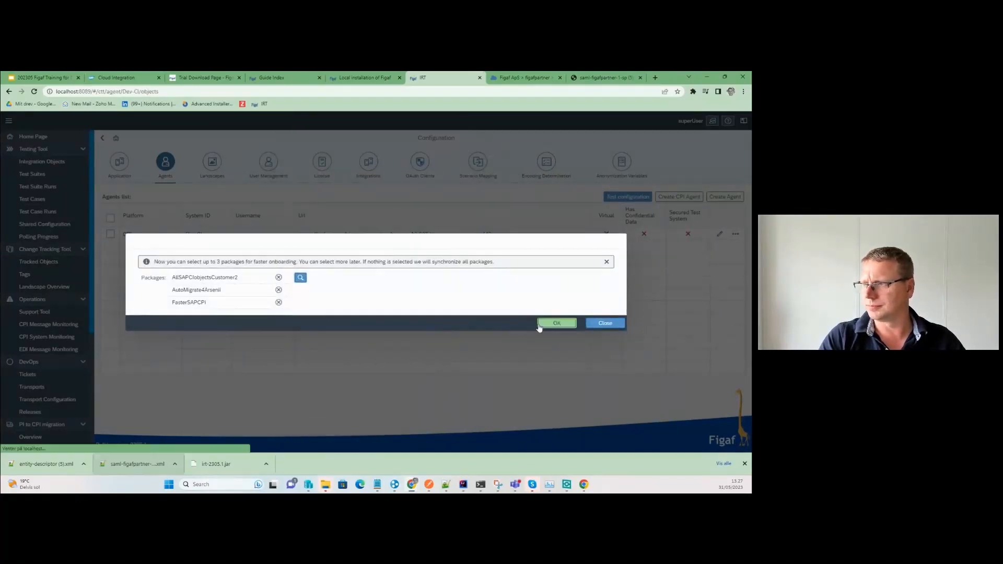
click(555, 301)
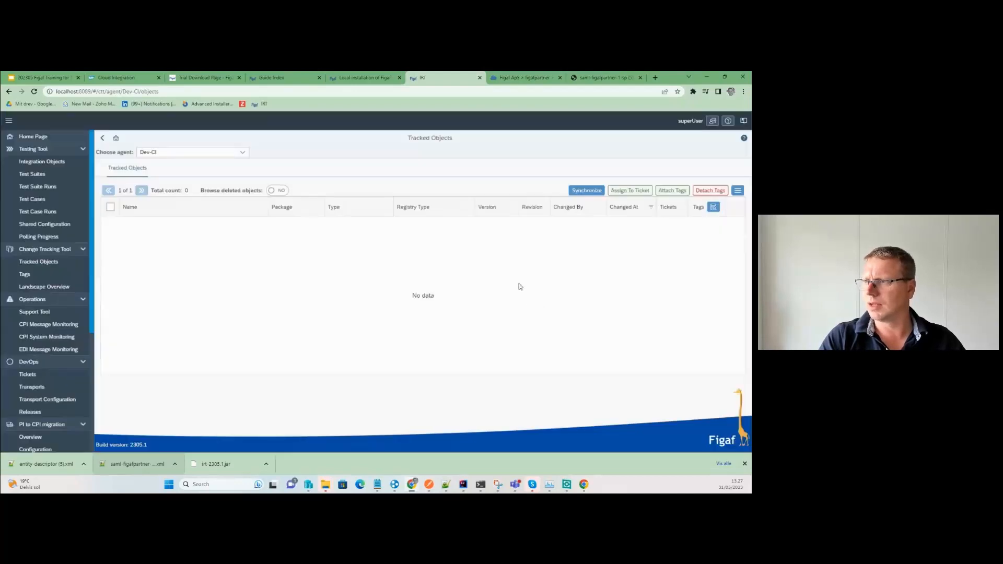
Synchronize Dev-CI's three packages to load 228 tracked objects, then switch to the training slides.
click(582, 190)
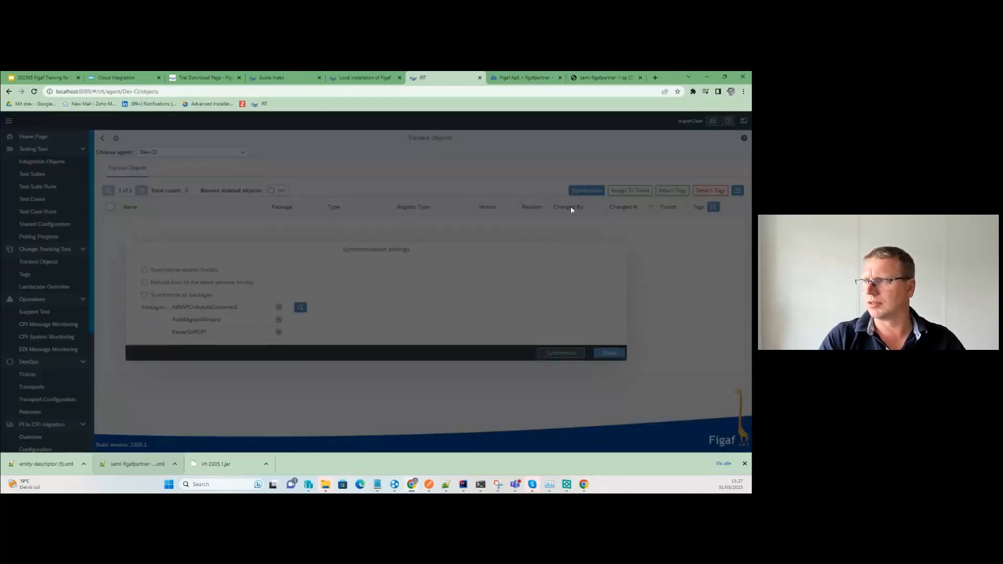
click(548, 333)
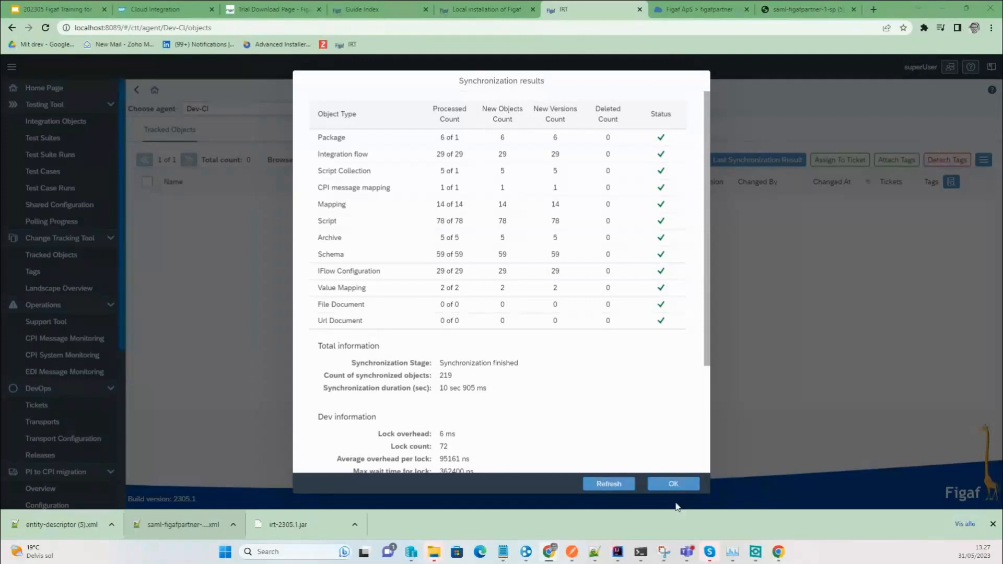
click(674, 484)
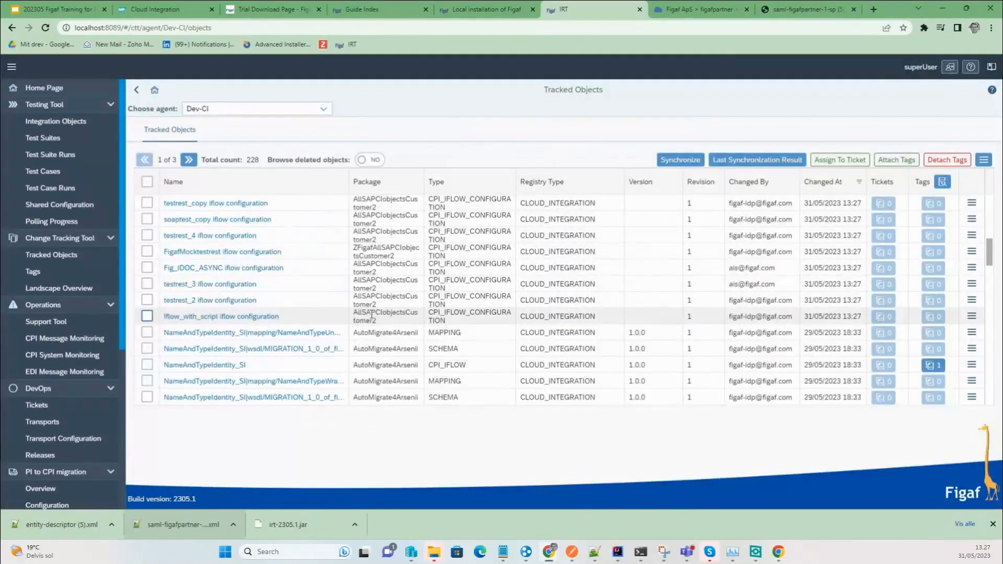
scroll(371, 314, down, 5)
scroll(355, 311, up, 2)
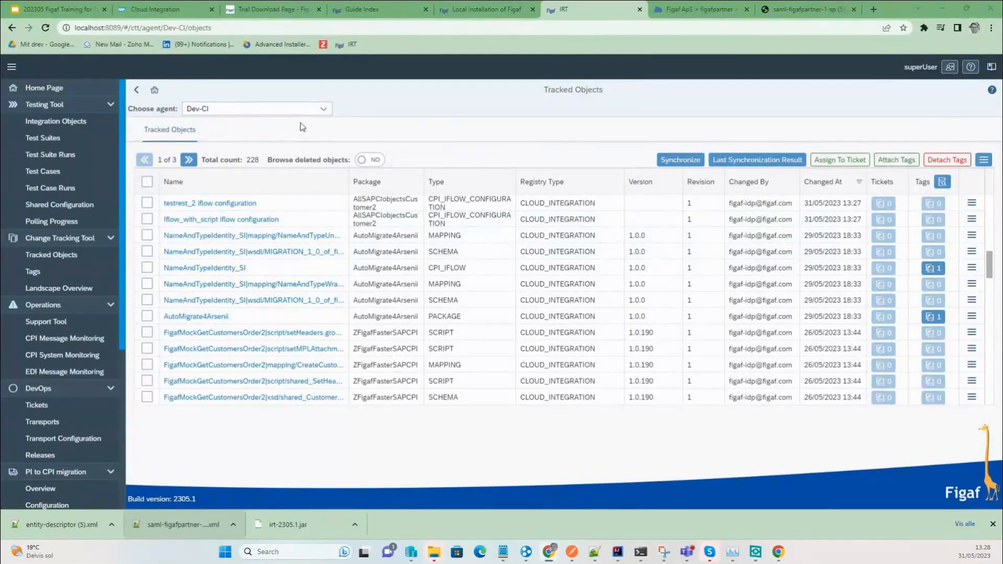
click(51, 13)
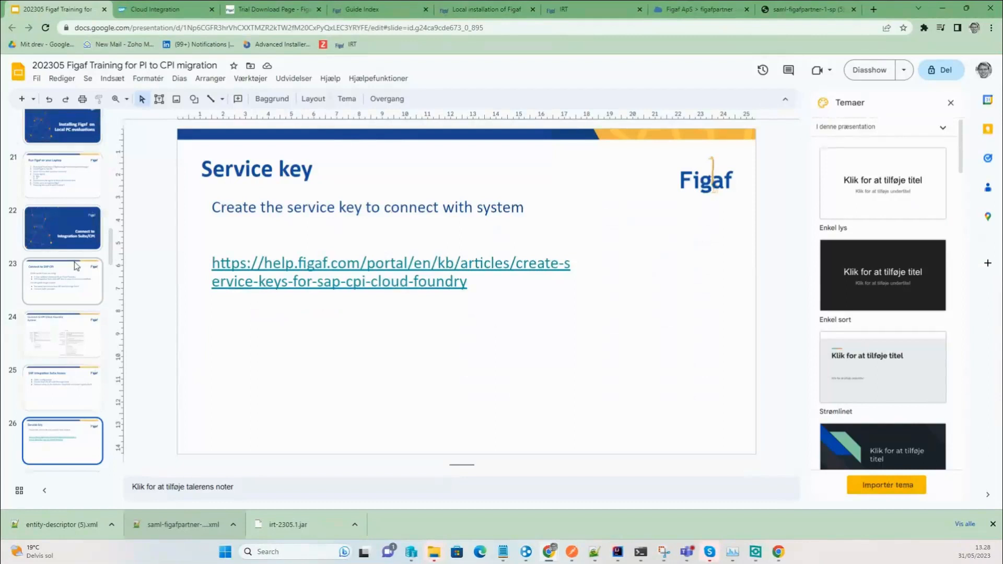
Step through slides 27–30 to the 'Making your life easier' CPI Helper slide, then return to Figaf IRT.
scroll(76, 267, down, 2)
click(60, 375)
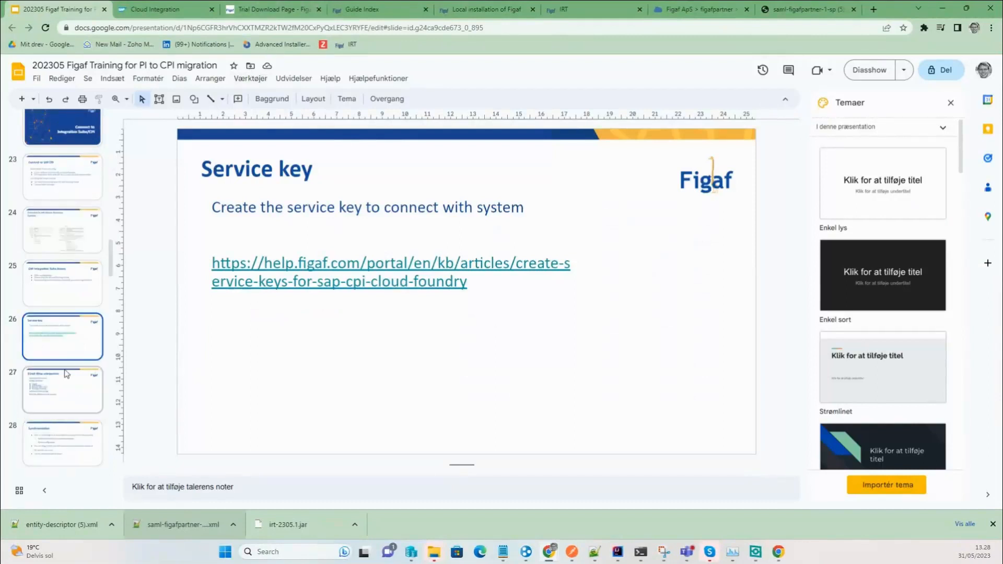
click(79, 460)
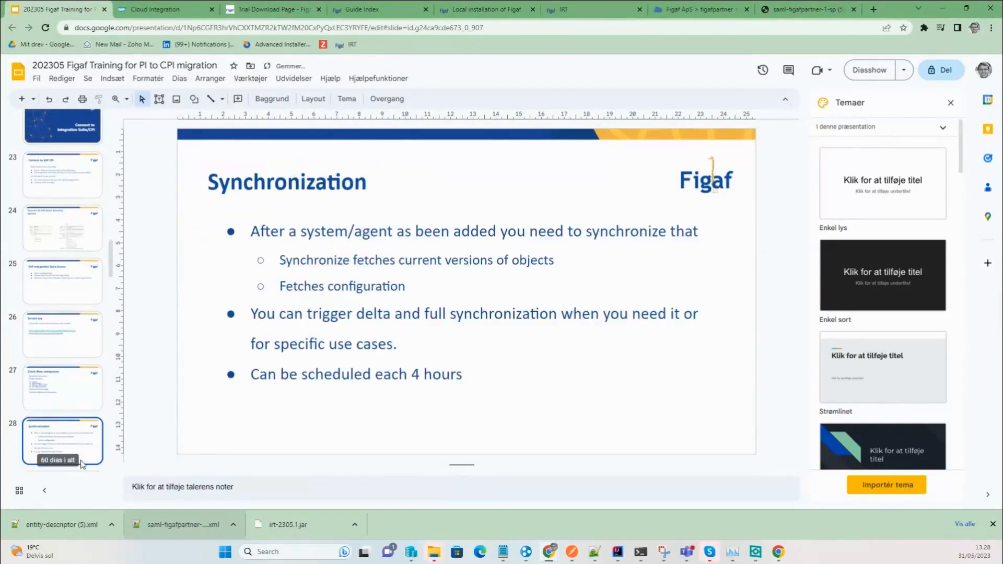
scroll(84, 469, down, 1)
click(74, 459)
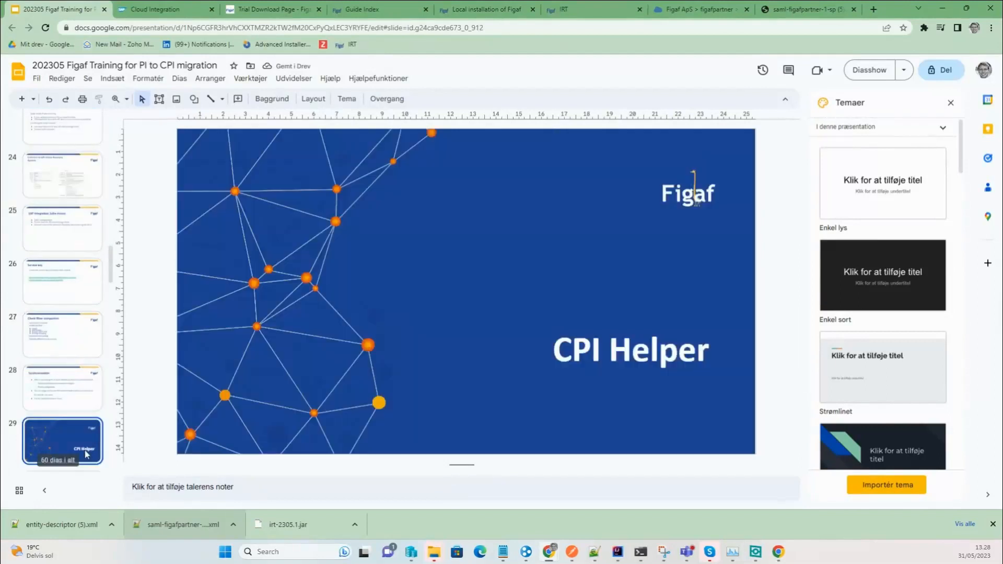
scroll(73, 464, down, 1)
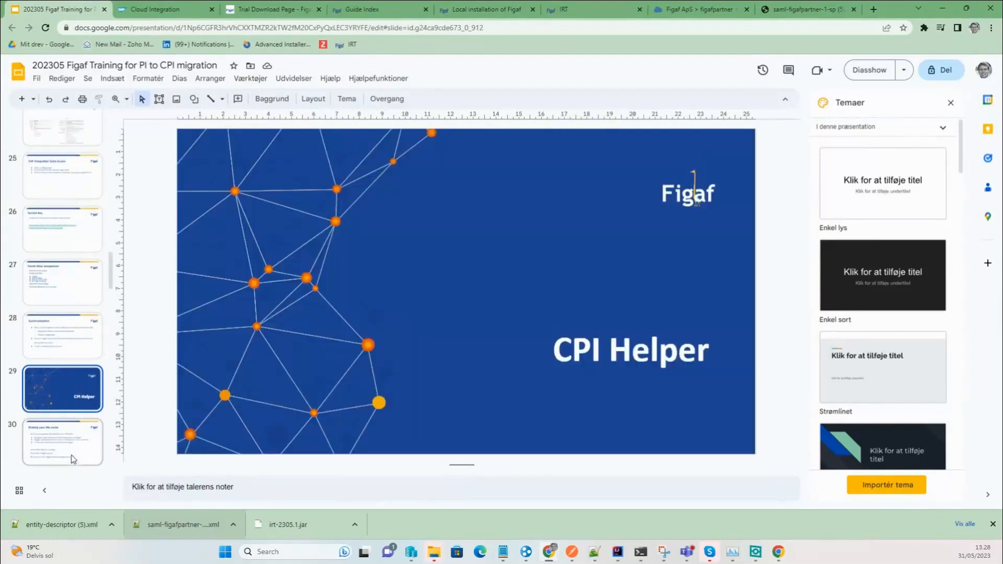
click(74, 445)
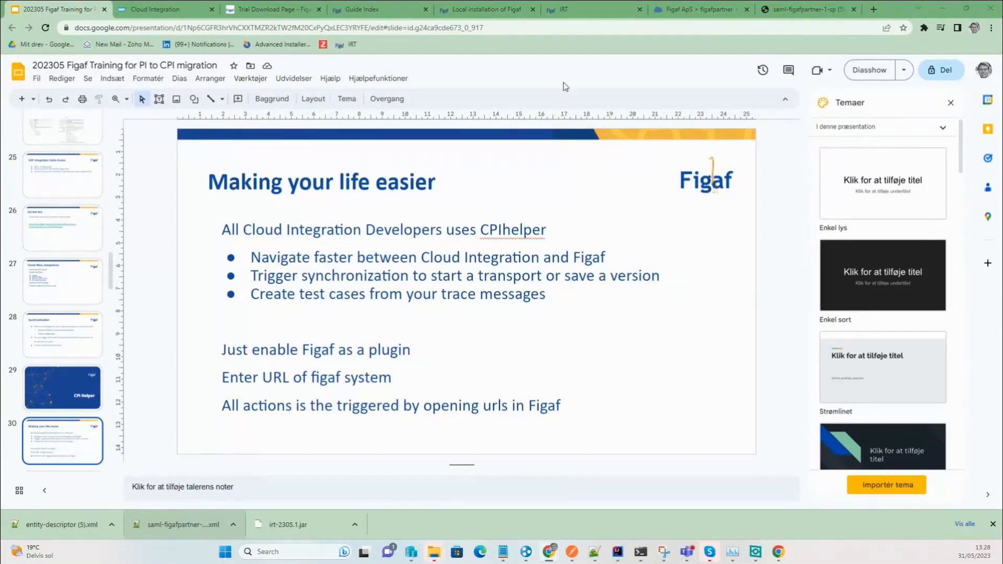
click(619, 10)
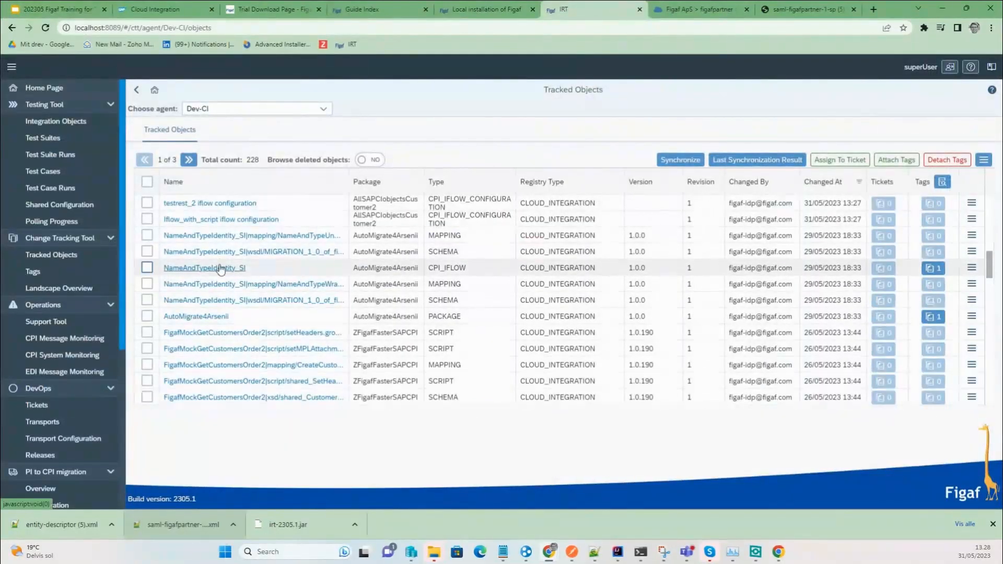
Open NameAndTypeIdentity_SI's object details and follow its Title link into Cloud Integration.
drag(121, 26, 74, 26)
key(ctrl+c)
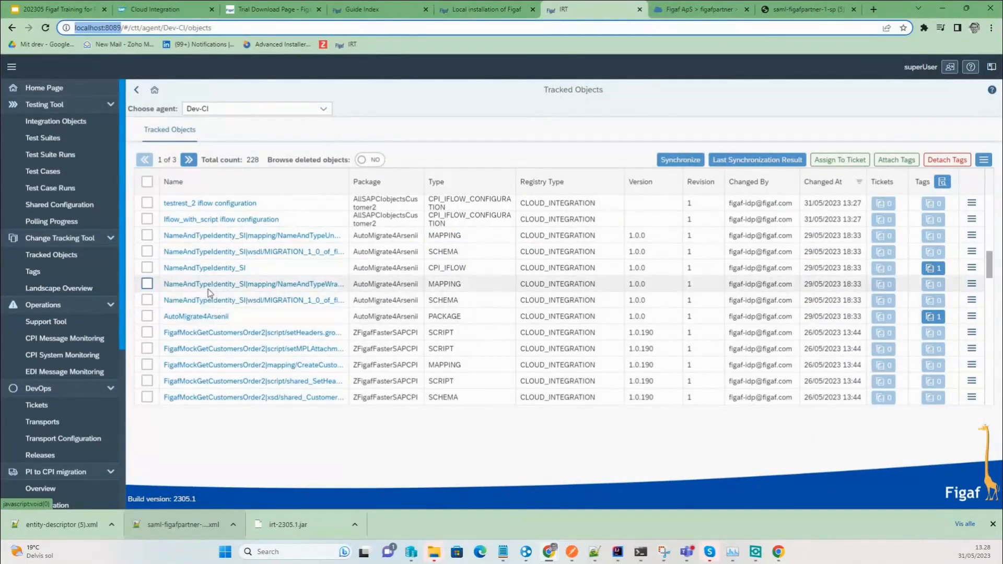
click(209, 268)
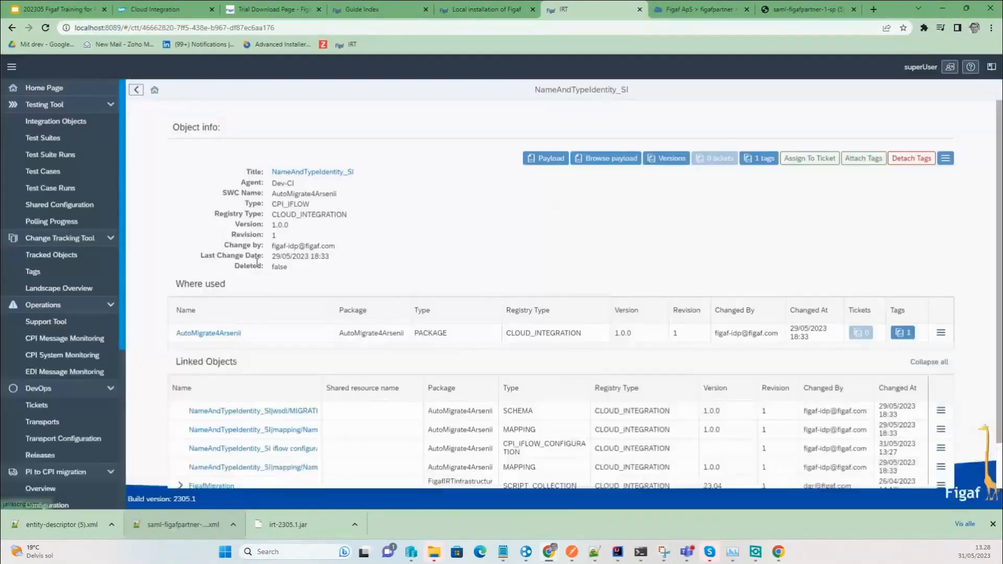
click(314, 172)
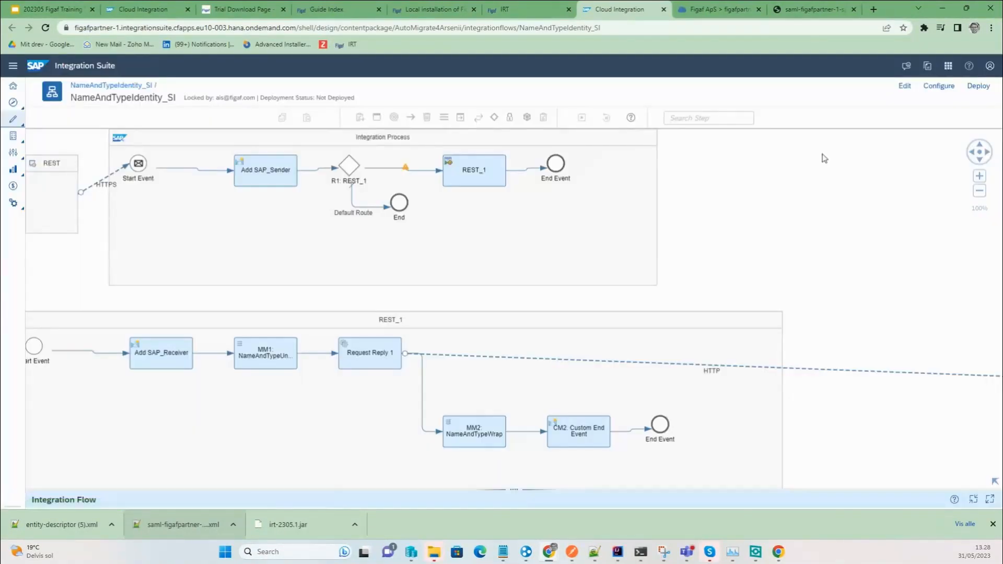
click(981, 102)
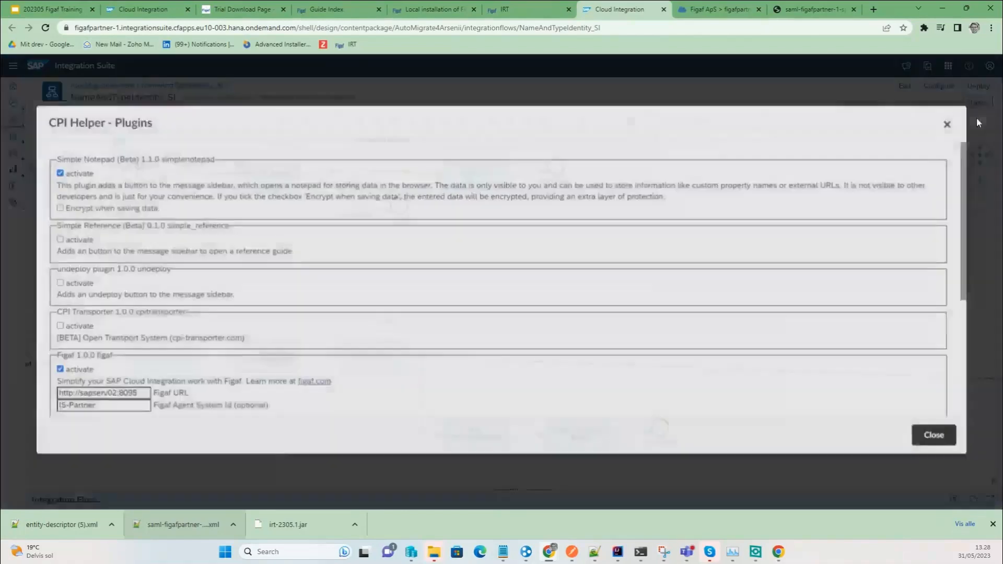
triple_click(126, 397)
key(ctrl+v)
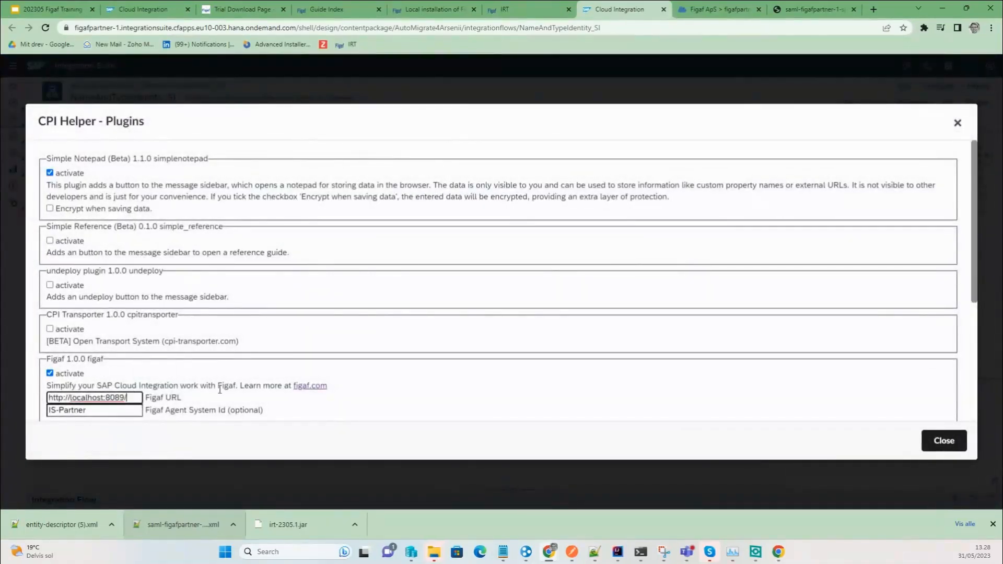
key(BackSpace)
key(Tab)
key(BackSpace)
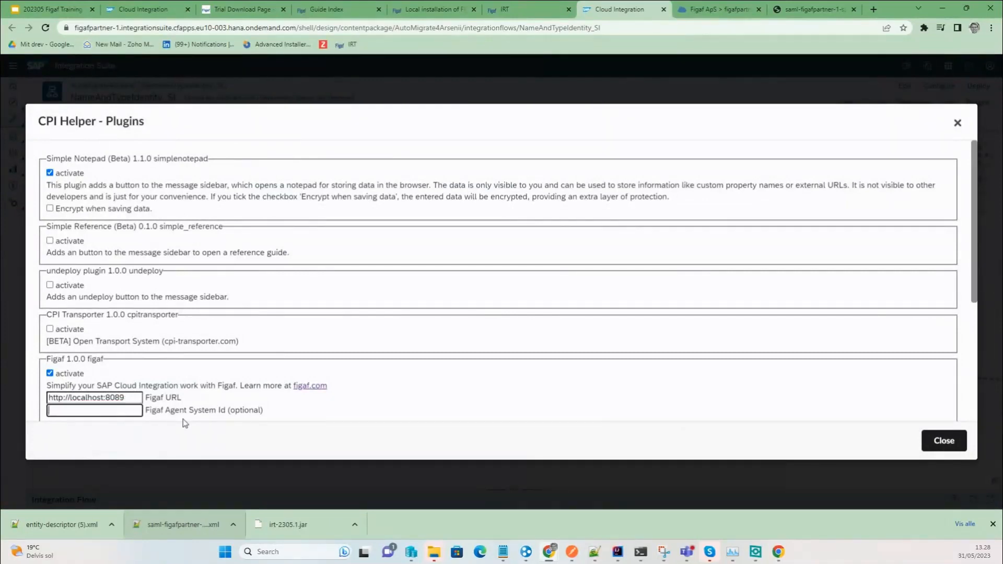
scroll(138, 371, down, 1)
scroll(138, 372, down, 1)
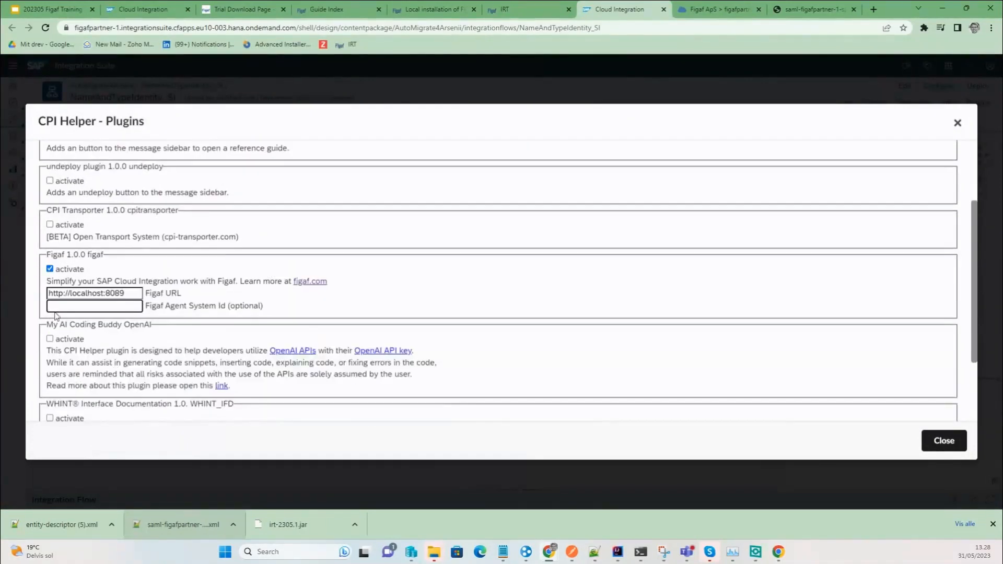
scroll(880, 358, down, 2)
click(943, 444)
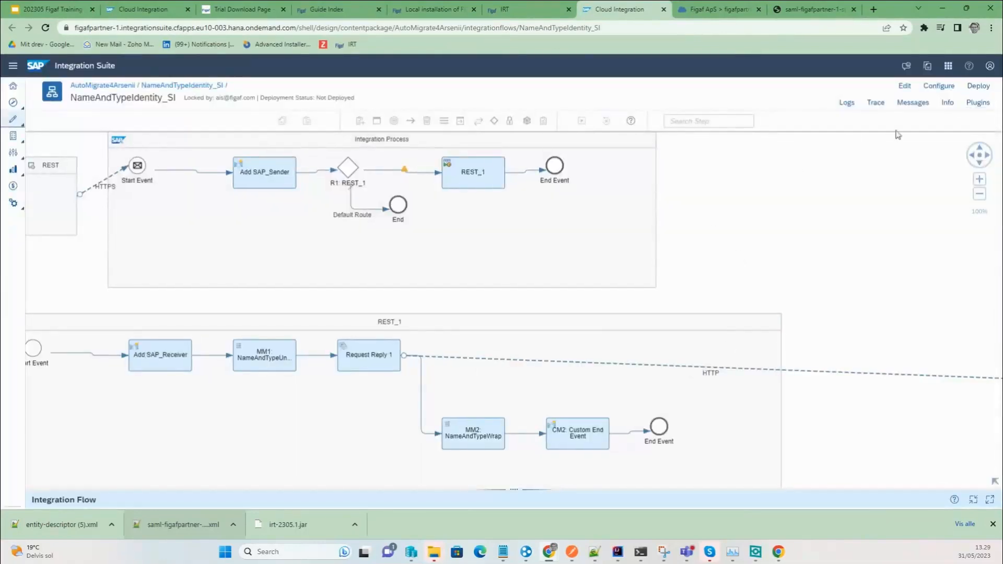
Test CPI Helper's jump to the iflow's Figaf IRT page, then return to the slides.
click(912, 102)
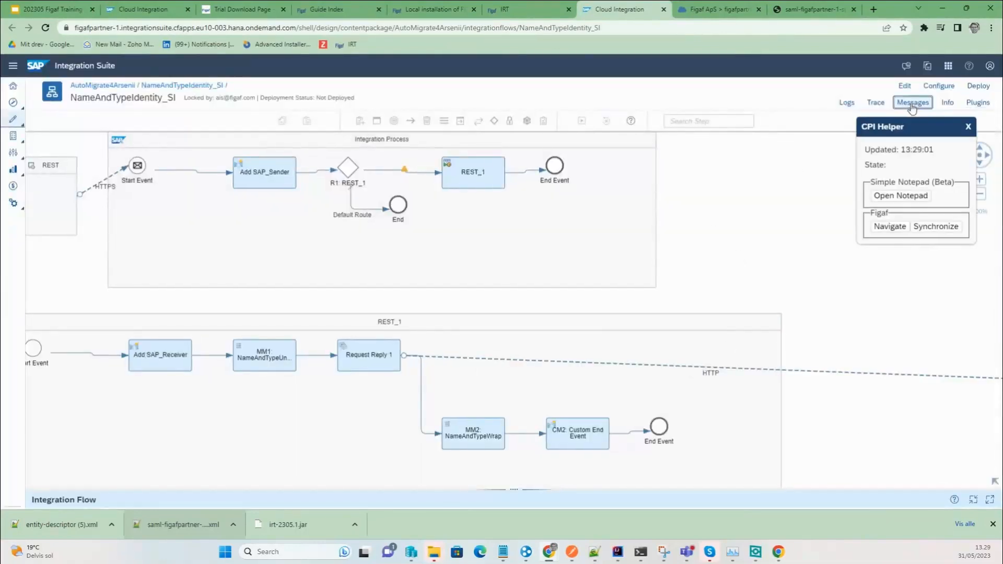
click(890, 226)
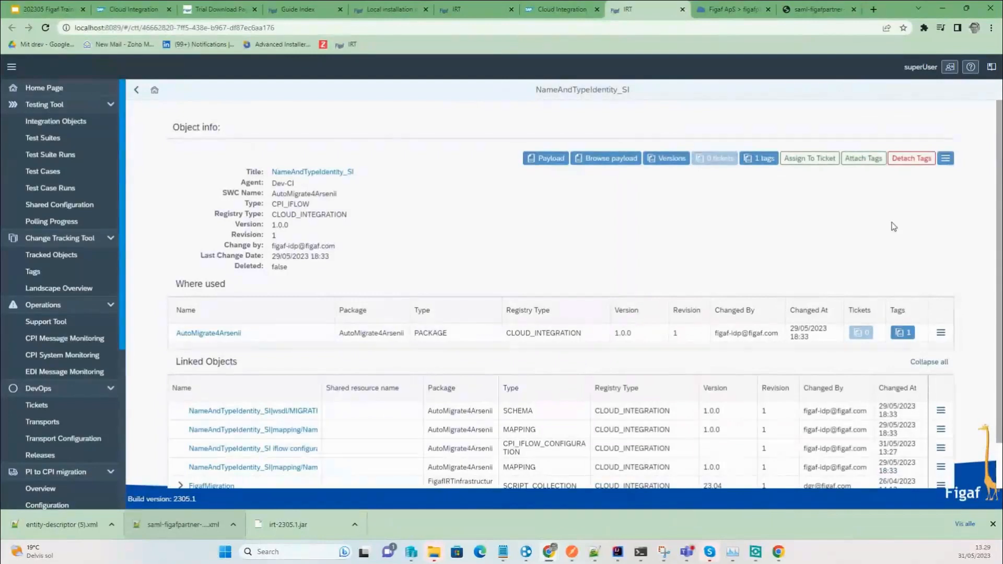
key(ctrl+w)
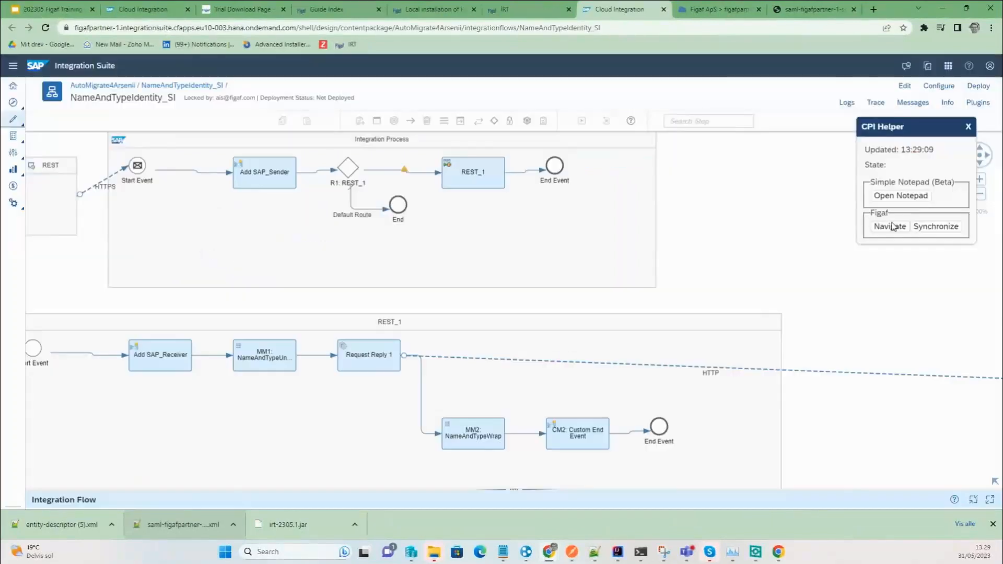
click(57, 9)
Present slide 31 'Connect to SAP PI/PO' and its requirements slide, then return to NameAndTypeIdentity_SI in Figaf IRT.
scroll(105, 451, down, 2)
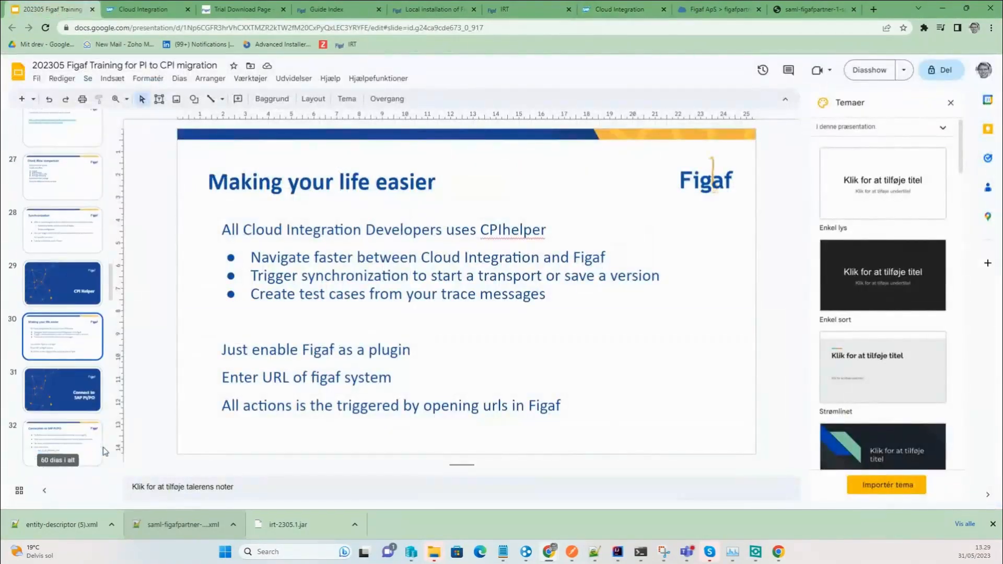
click(72, 390)
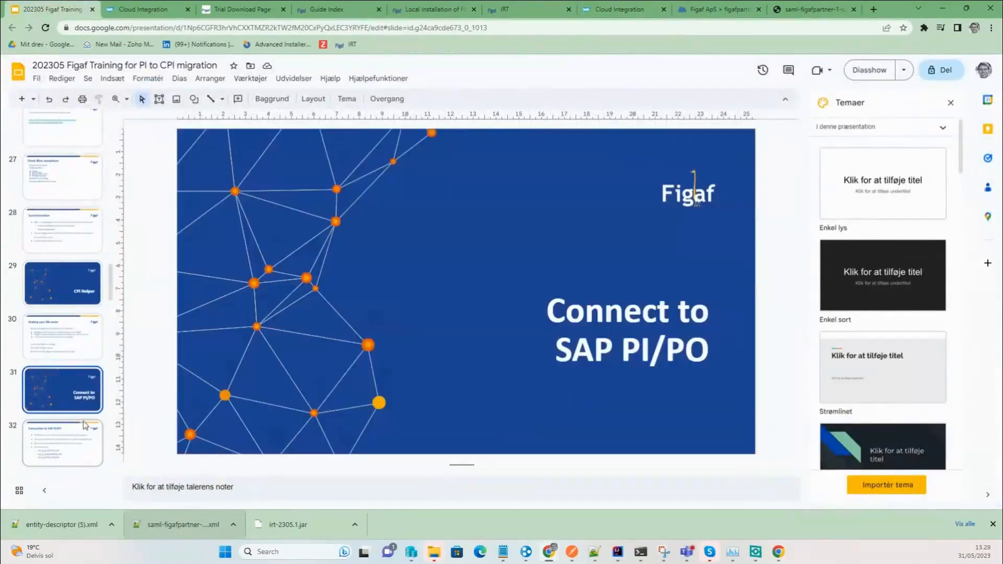
click(868, 71)
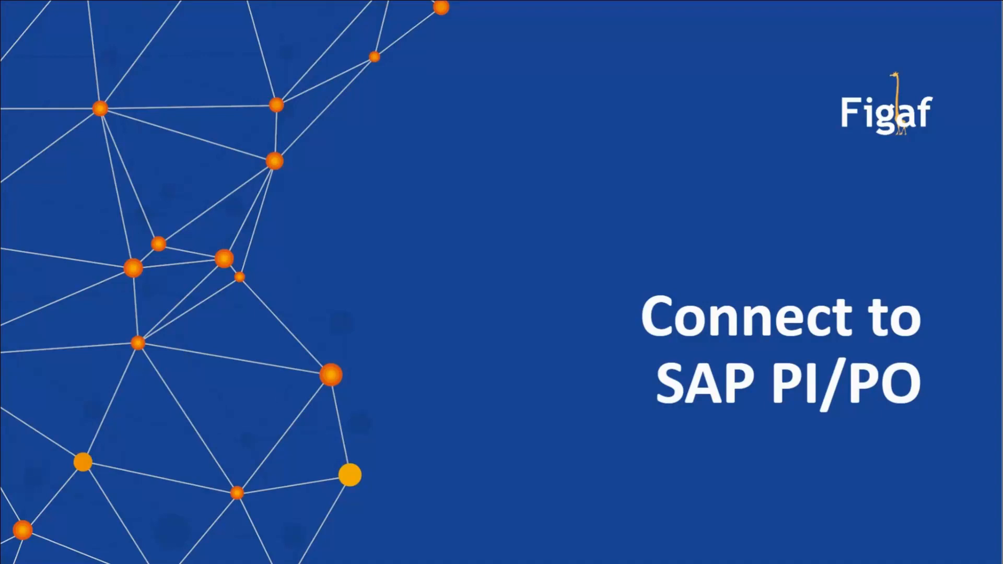
click(473, 229)
key(Escape)
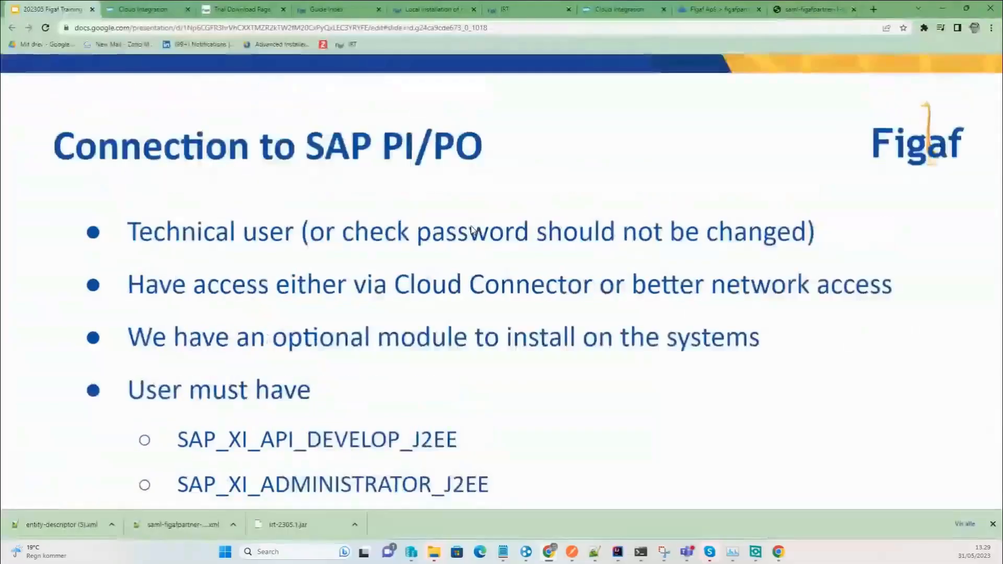
key(Up)
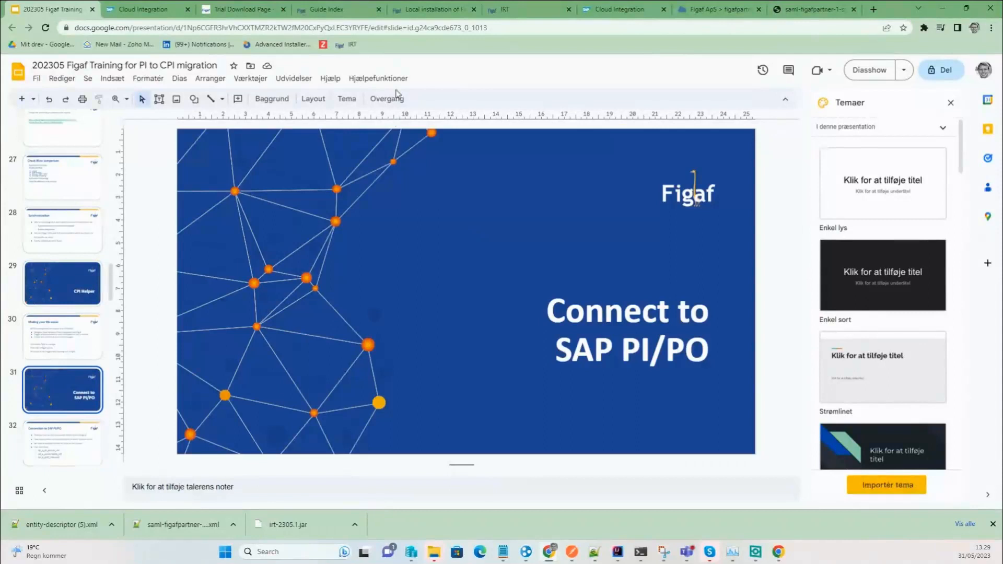
click(502, 10)
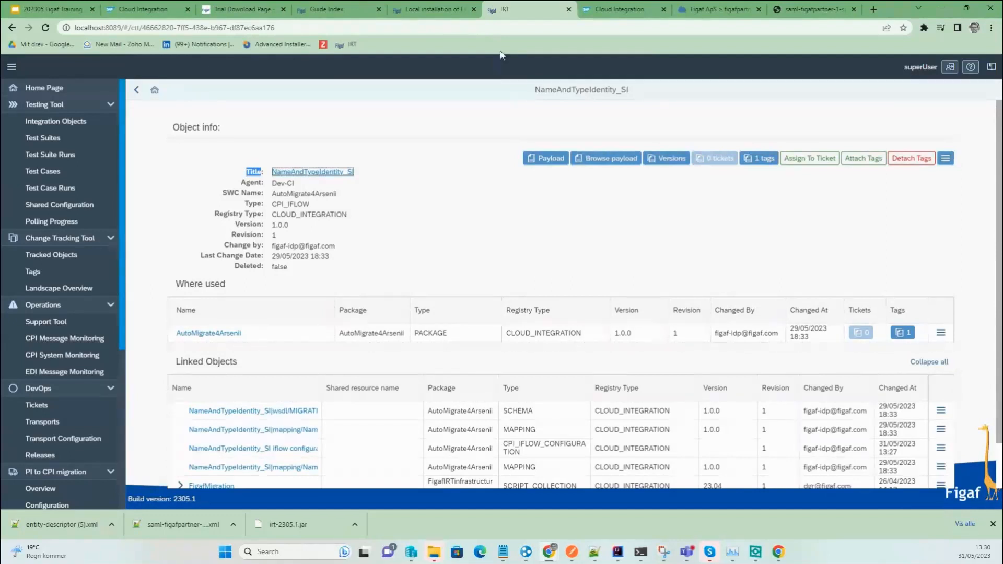
Open the user list of the figafpartner subaccount in SAP BTP Cockpit.
key(ctrl+Tab)
key(ctrl+Tab)
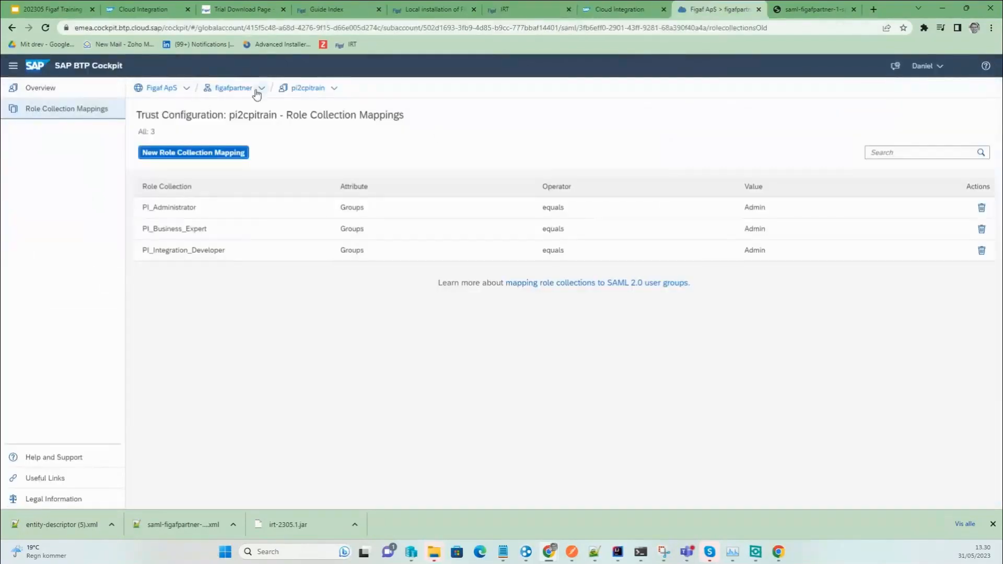
click(234, 89)
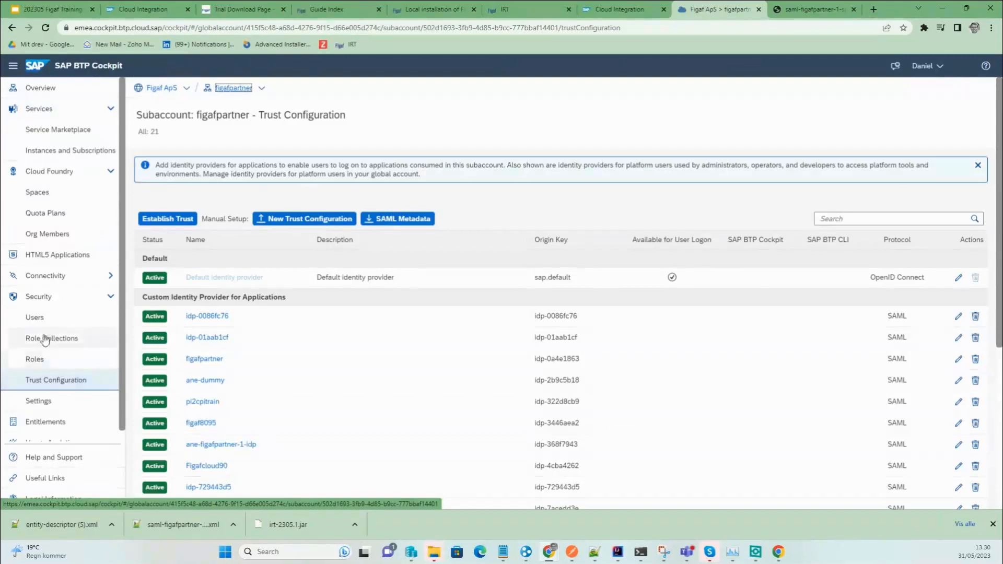
click(42, 320)
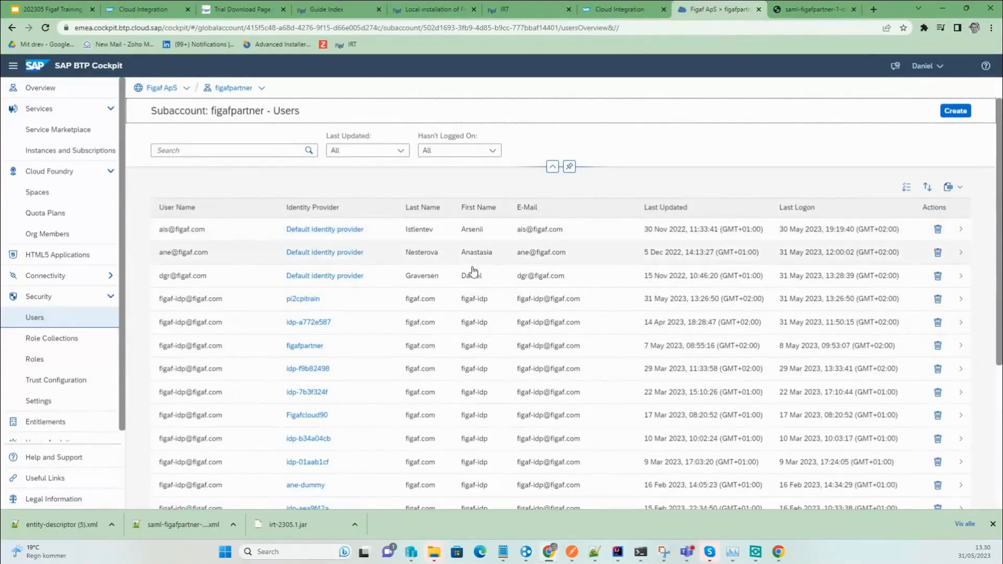
Load the remaining users and open the pi2cpitrain user's details.
scroll(486, 336, down, 5)
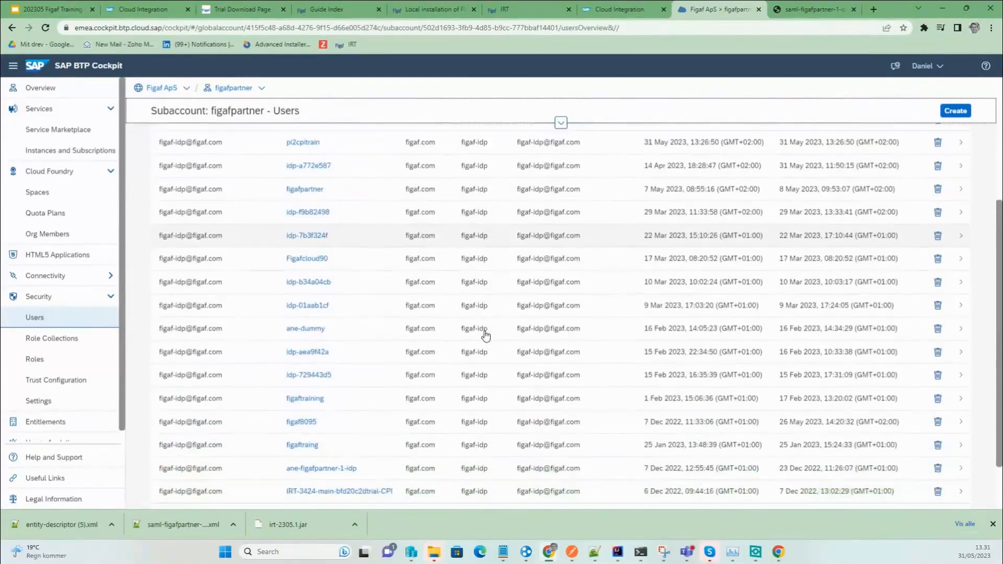
scroll(486, 336, up, 5)
scroll(485, 336, down, 3)
scroll(486, 336, down, 3)
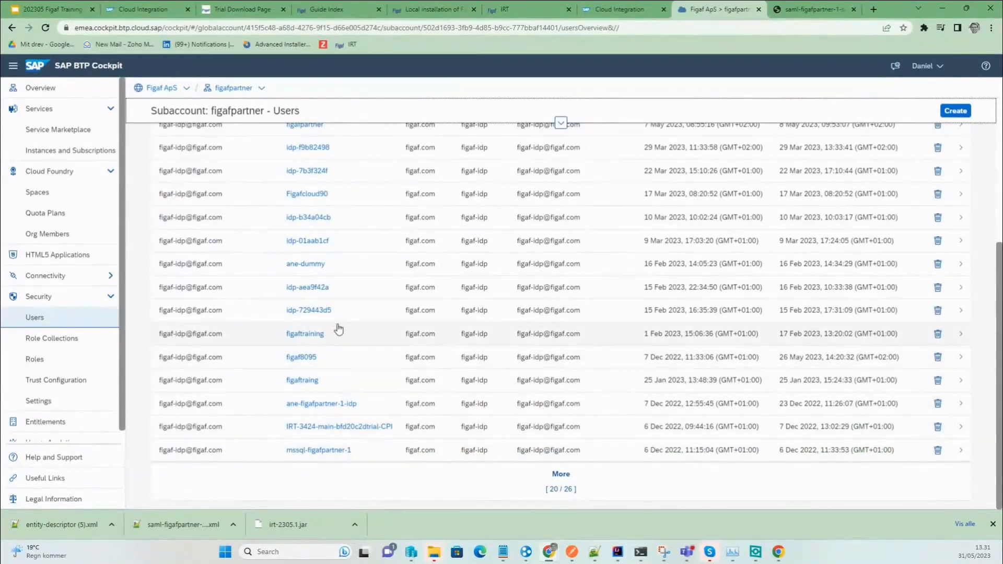
scroll(348, 366, up, 1)
scroll(366, 386, down, 2)
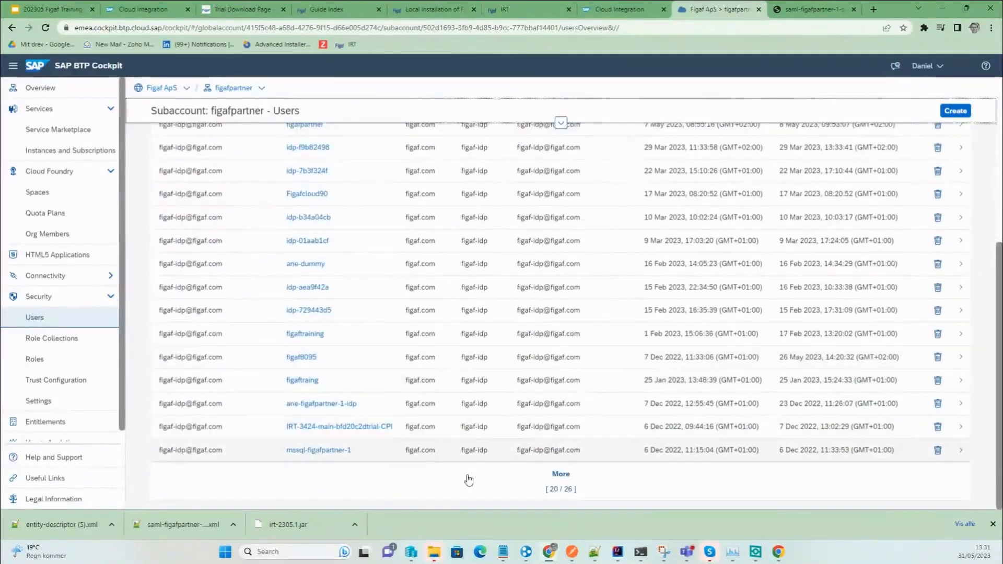
click(538, 489)
scroll(416, 466, down, 1)
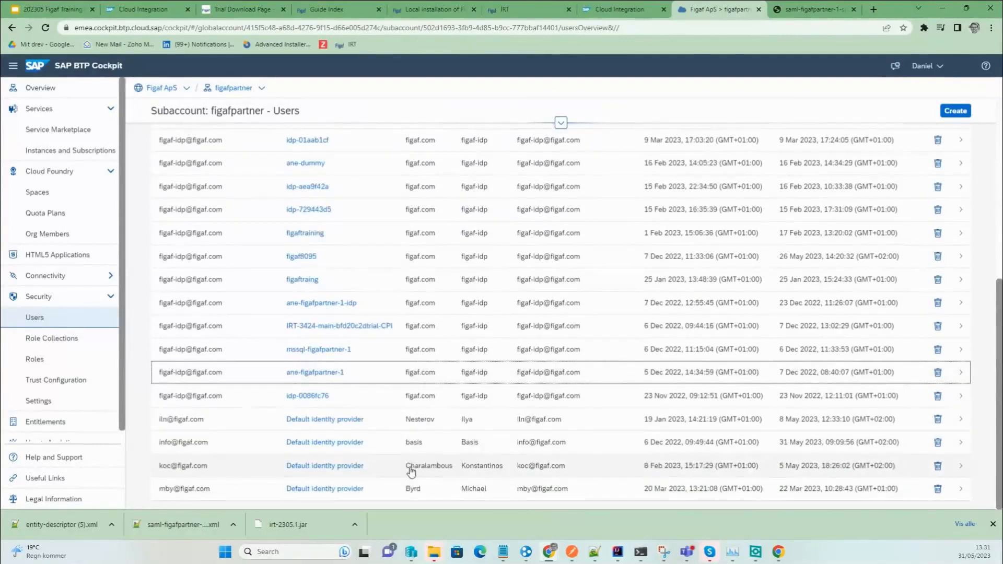
scroll(407, 475, up, 2)
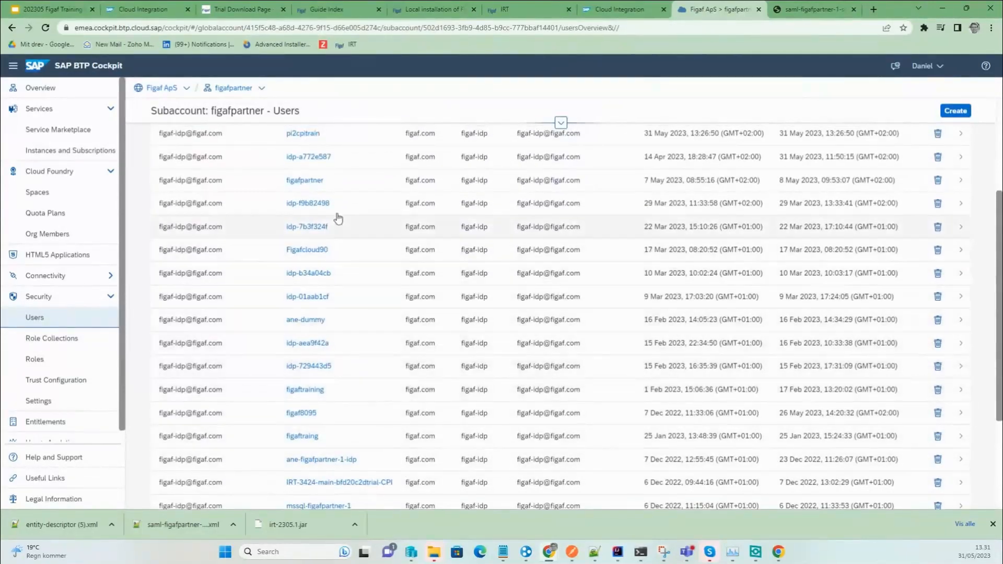
scroll(336, 209, up, 1)
click(339, 192)
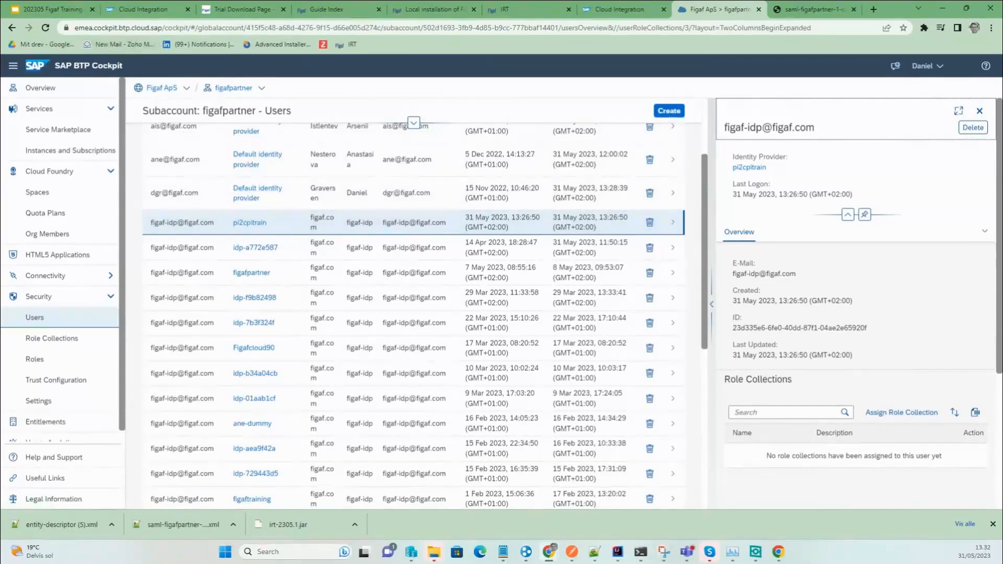
Start the training slideshow in Google Slides from slide 32, Connect to SAP PI/PO.
click(52, 9)
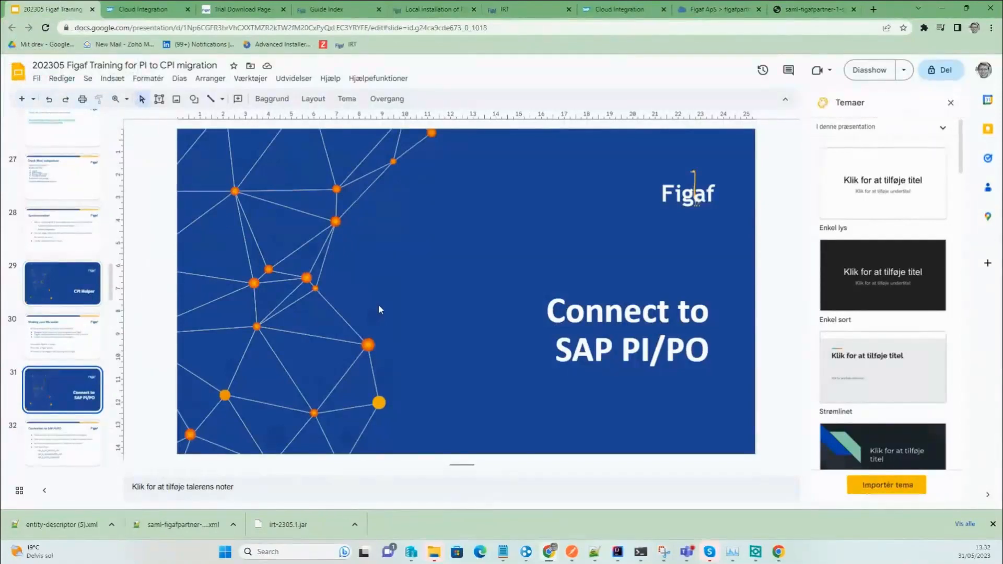
key(Down)
click(875, 73)
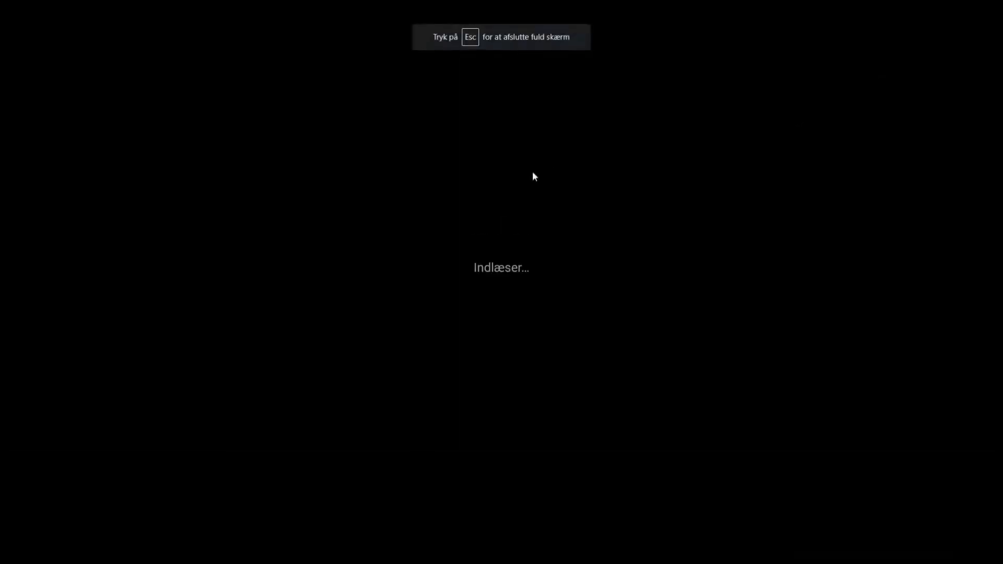
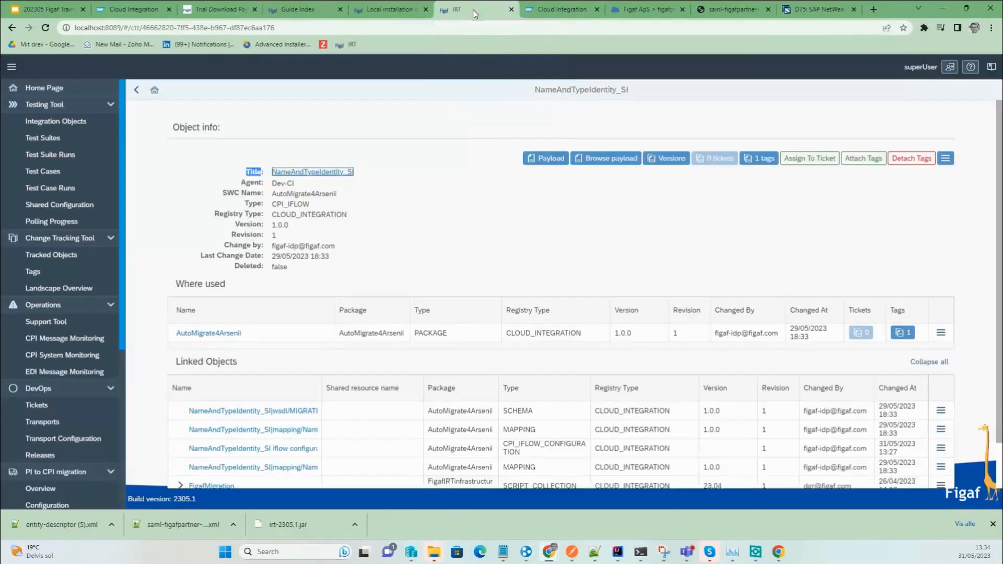
Go to Configuration > Agents to see the registered Dev-CI agent.
scroll(39, 449, down, 3)
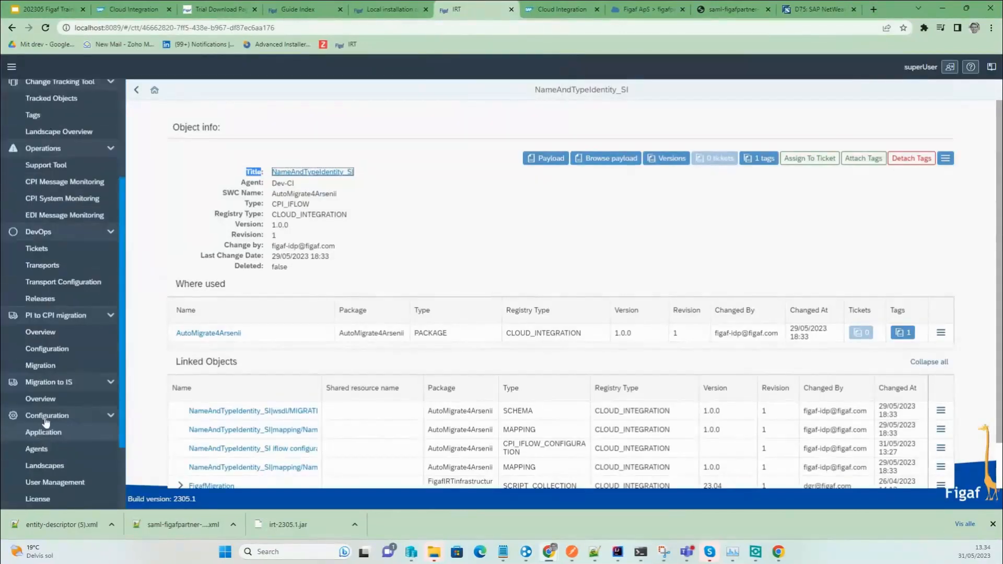
click(52, 451)
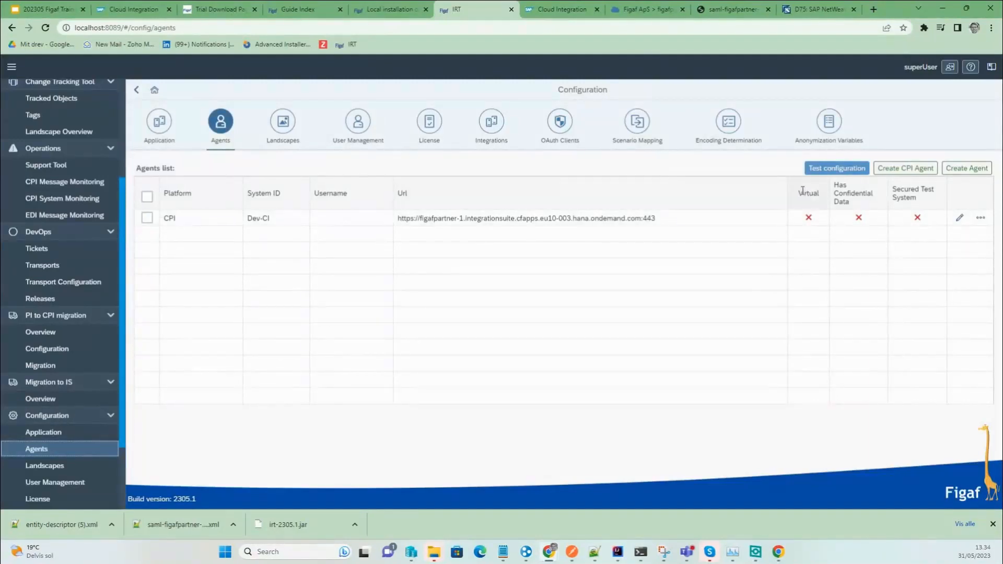
Start a new agent with System ID D75 and enter its username and password.
click(967, 168)
click(310, 112)
text(D75)
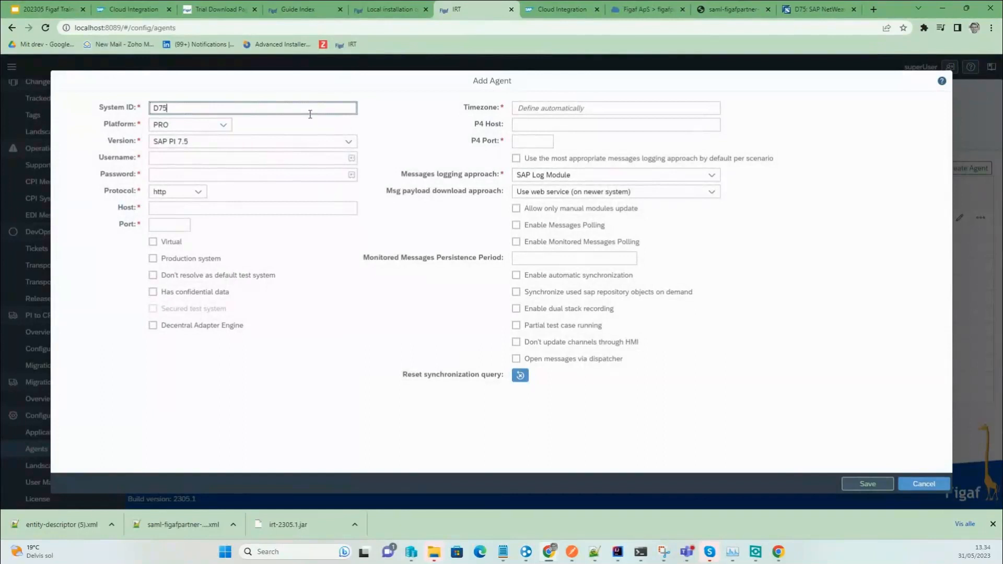
key(Tab)
key(Tab)
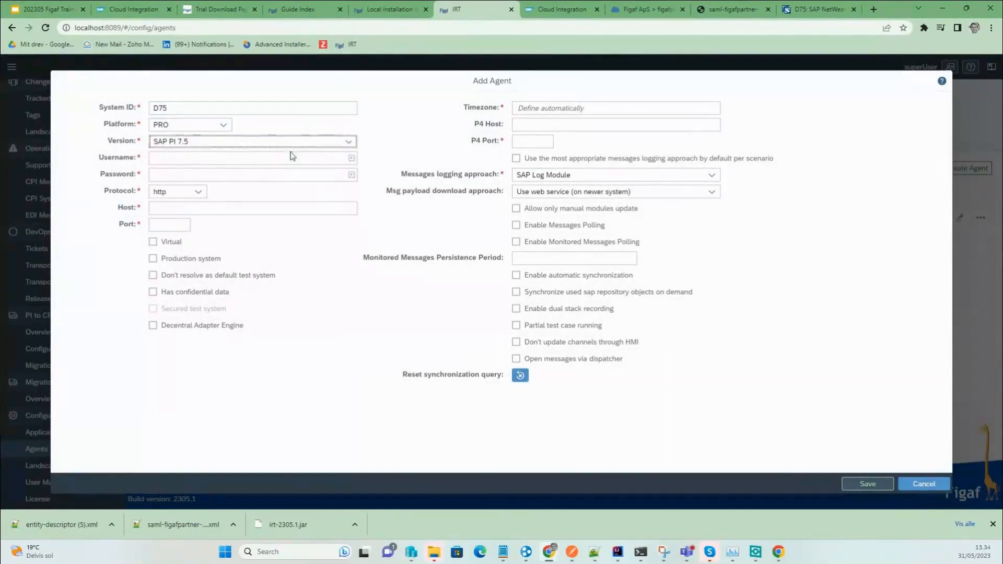
click(287, 157)
text(danel)
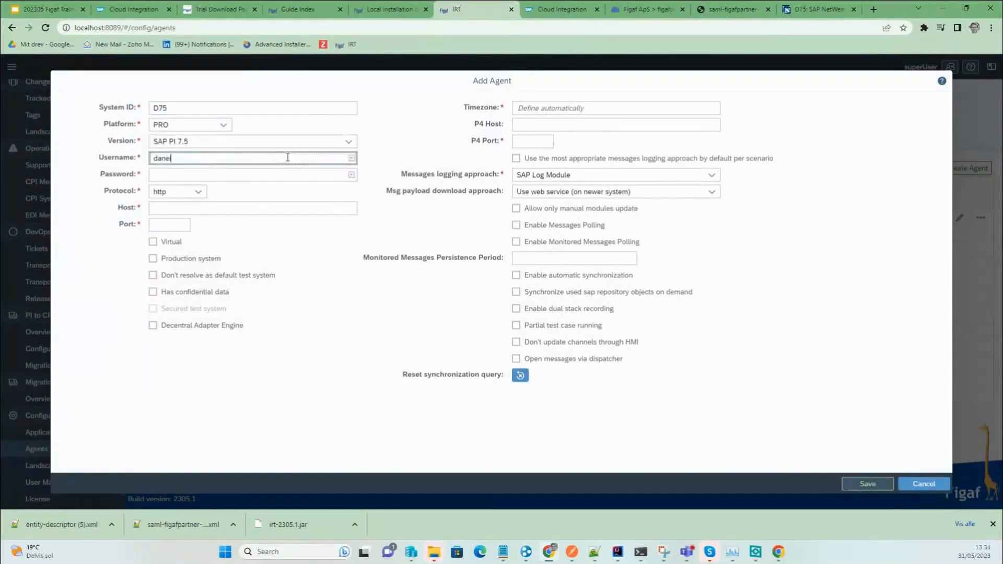
key(BackSpace)
key(BackSpace)
text(iel)
key(Tab)
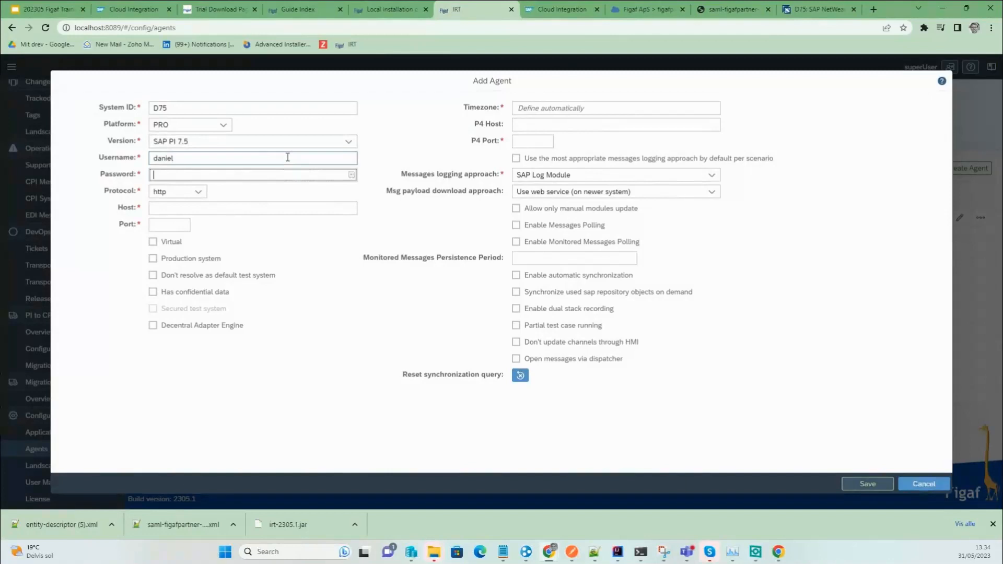
text(d)
text(•••••••)
key(Tab)
key(Tab)
Copy the PI server address, then set Host sapserv02 and Port 52000.
click(799, 8)
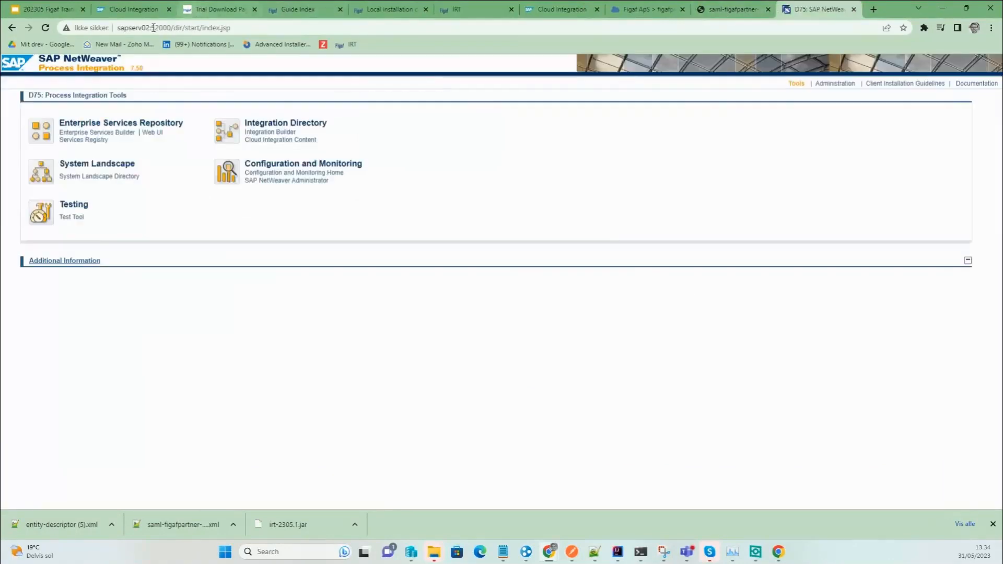
drag(170, 28, 109, 23)
key(ctrl+c)
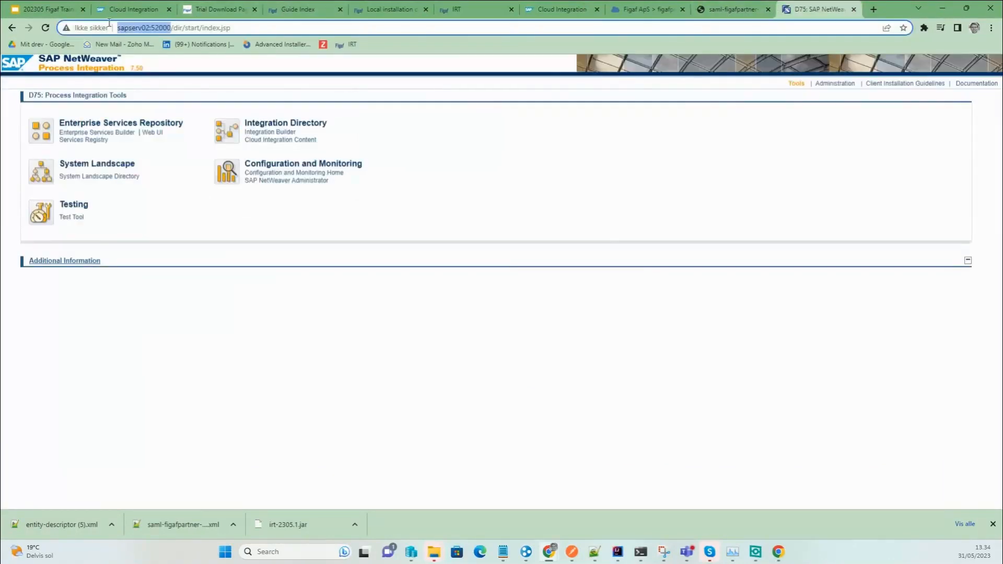
click(655, 10)
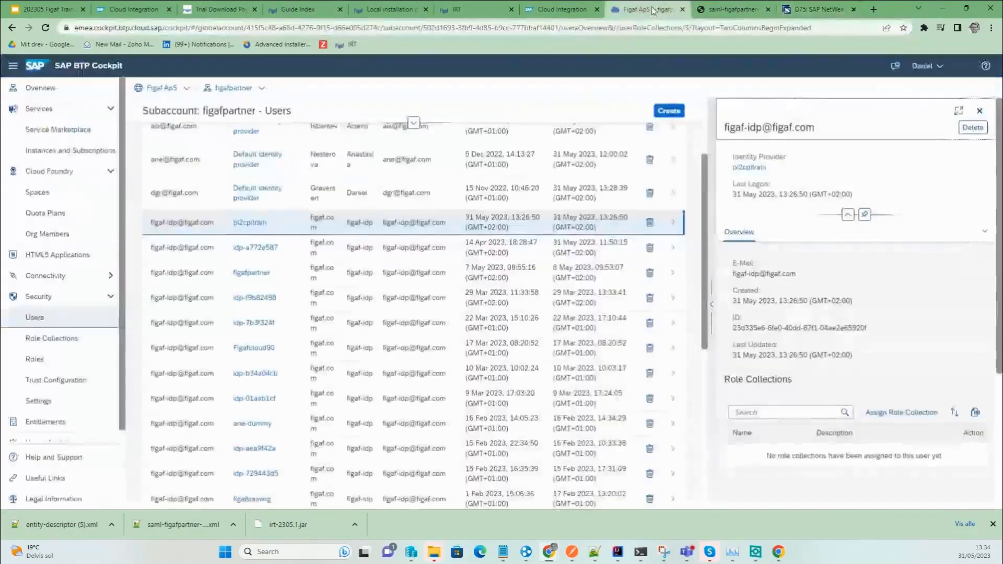
click(473, 9)
click(238, 202)
key(ctrl+v)
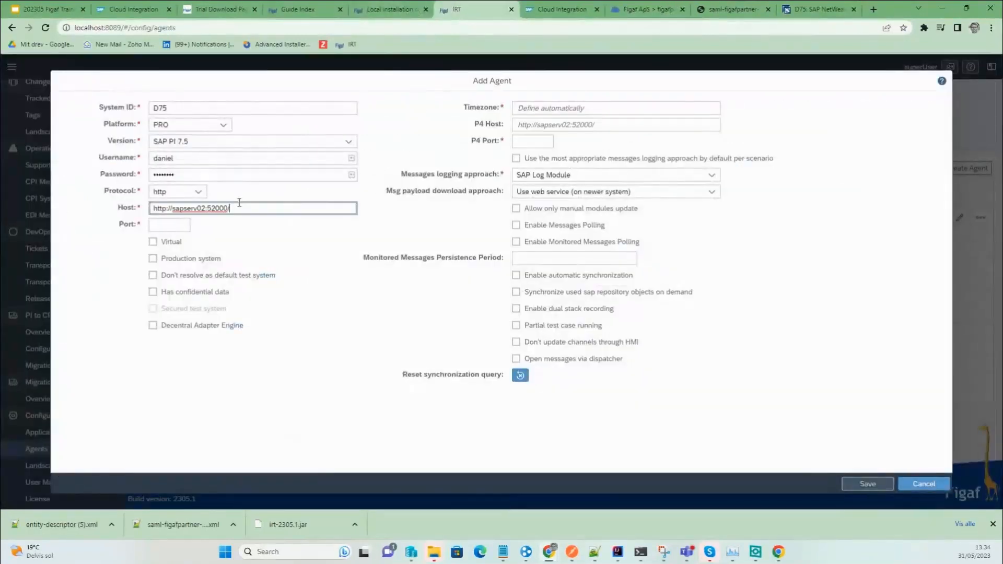
key(BackSpace)
key(BackSpace)
key(BackSpace)
key(BackSpace)
key(BackSpace)
key(BackSpace)
key(Delete)
key(Delete)
key(Delete)
key(Delete)
key(Delete)
key(Delete)
key(Delete)
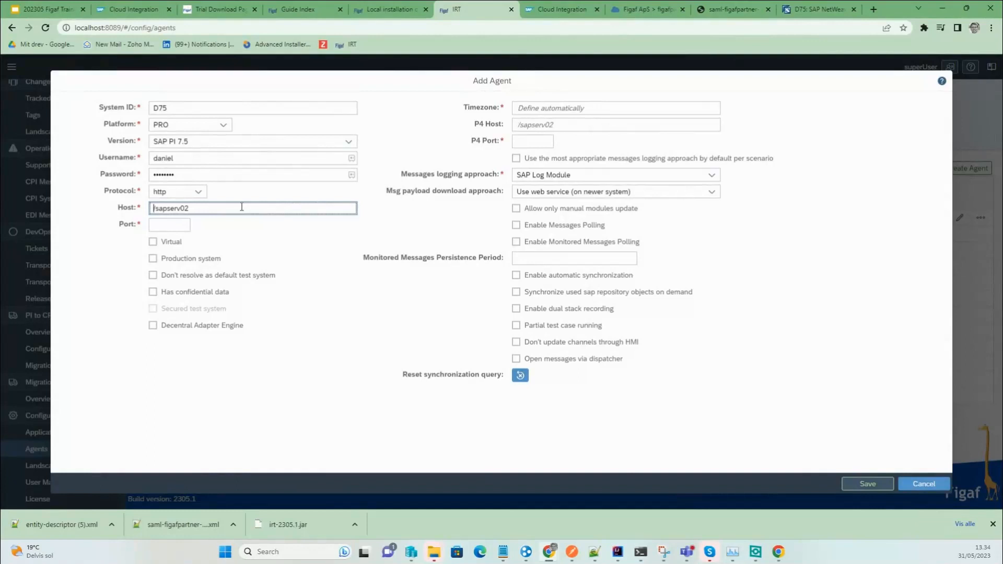
key(Tab)
text(52000)
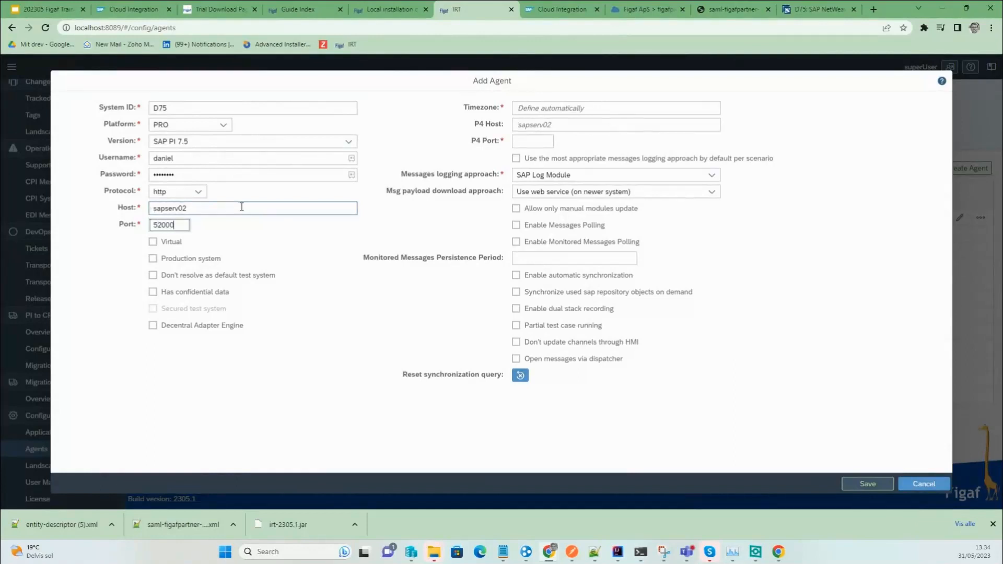
key(Tab)
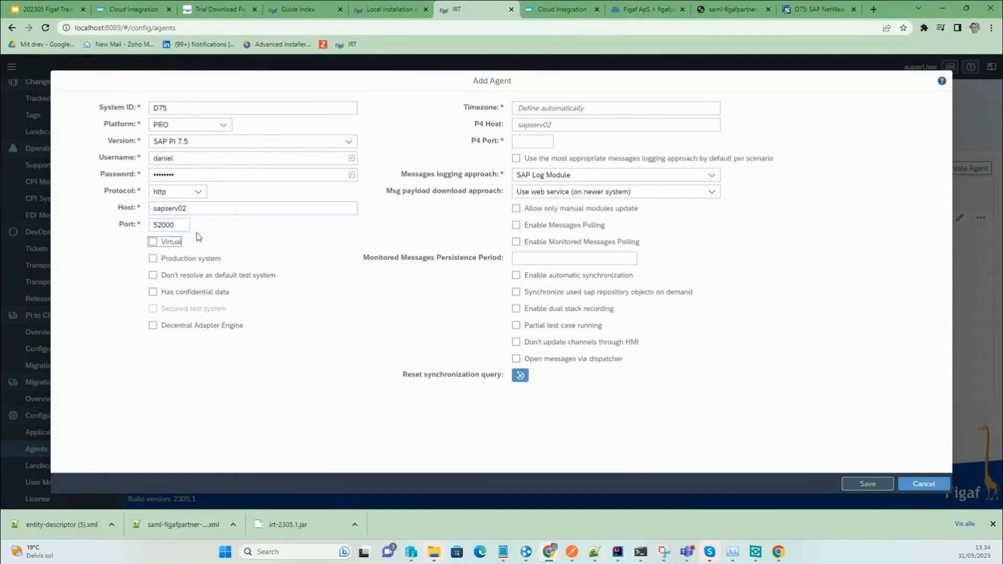
click(211, 238)
Set P4 port 52004, choose ICO Logging as message logging approach, and save the agent.
click(523, 146)
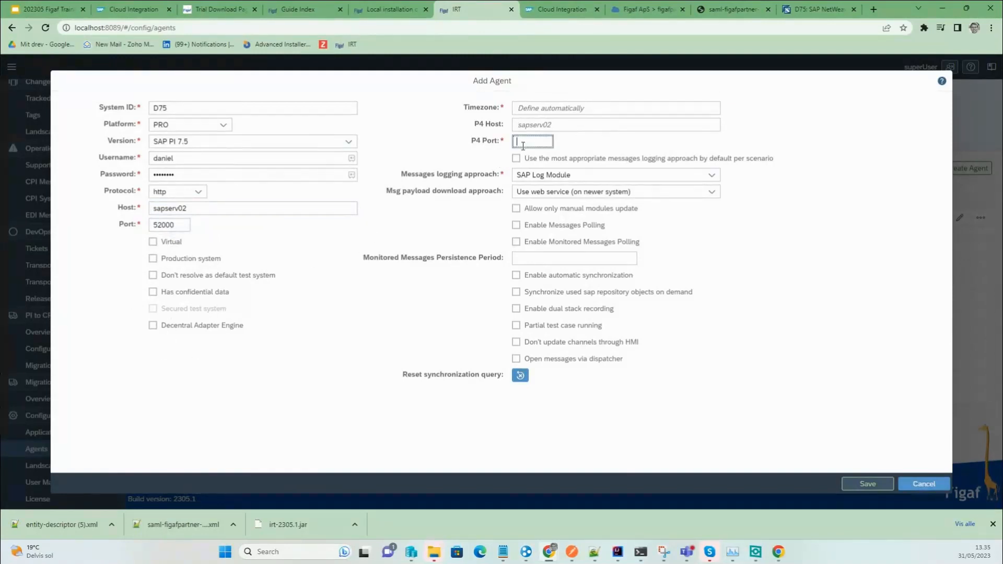
text(5200)
click(596, 175)
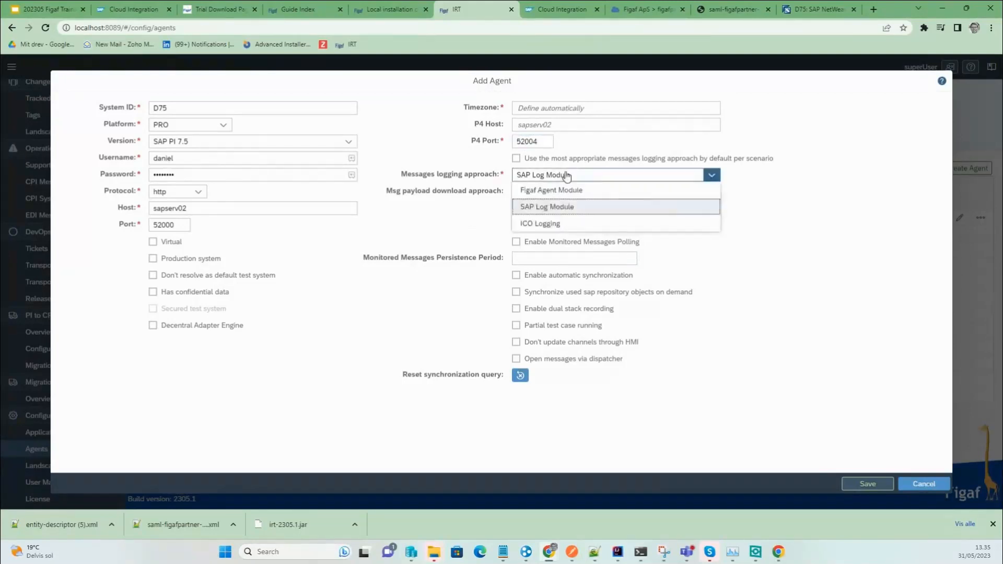
click(516, 159)
click(514, 158)
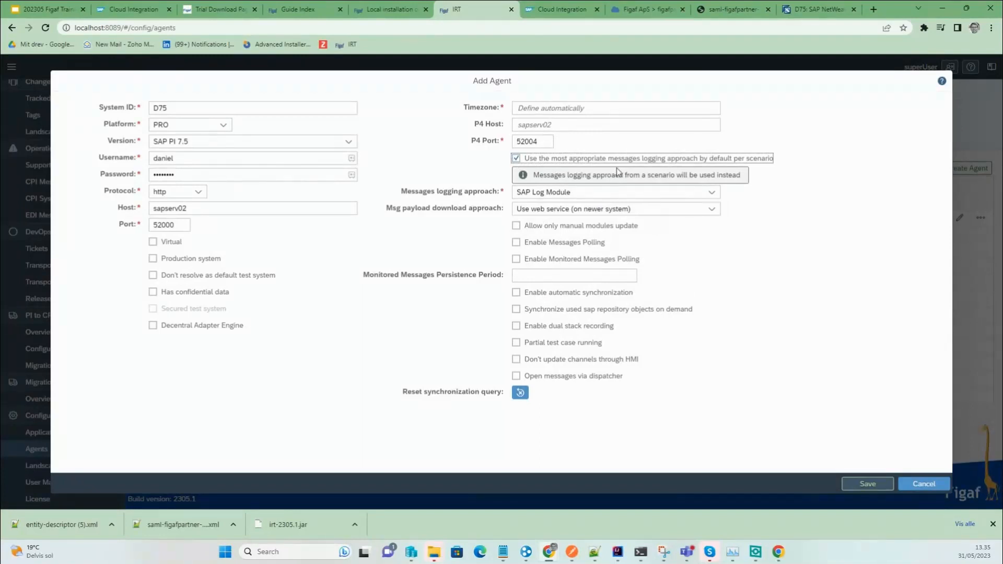
click(620, 201)
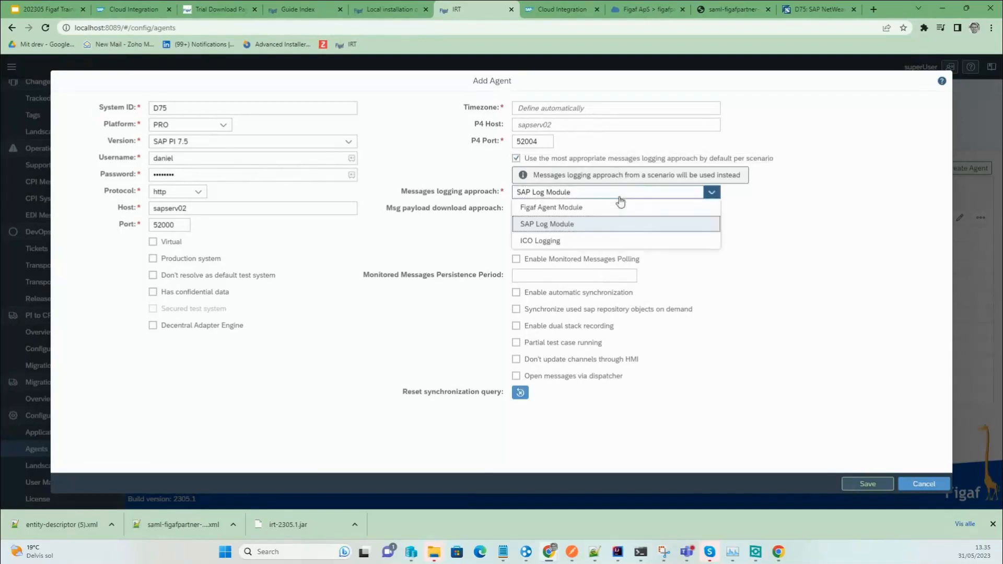
click(603, 240)
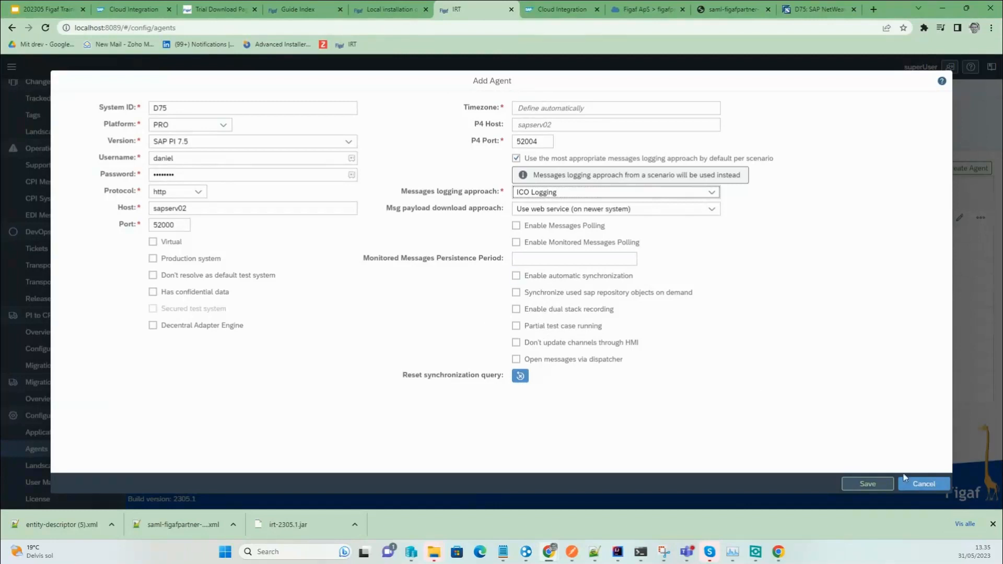
click(877, 483)
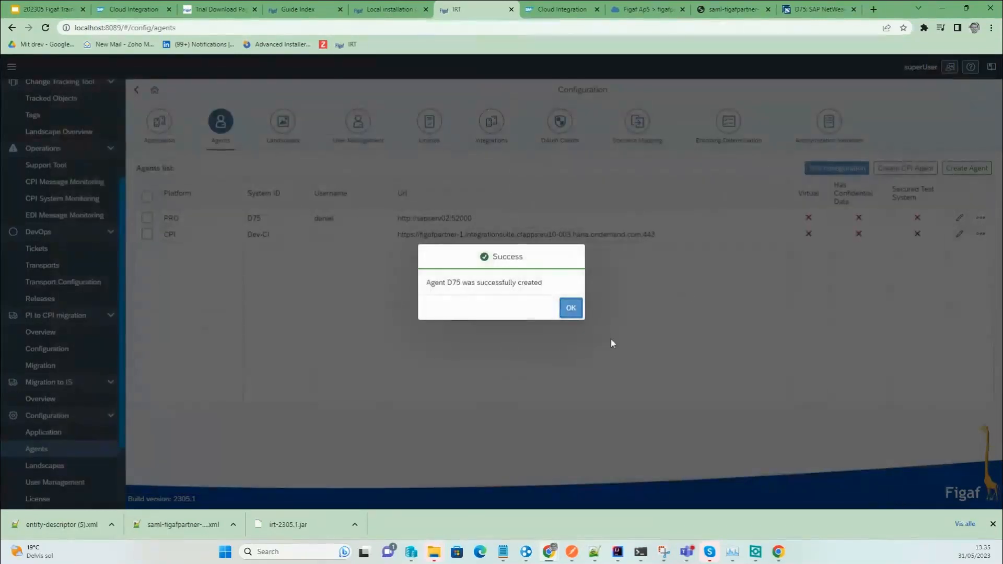
Test the D75 agent's connection, then go to PI to CPI migration Configuration.
click(572, 307)
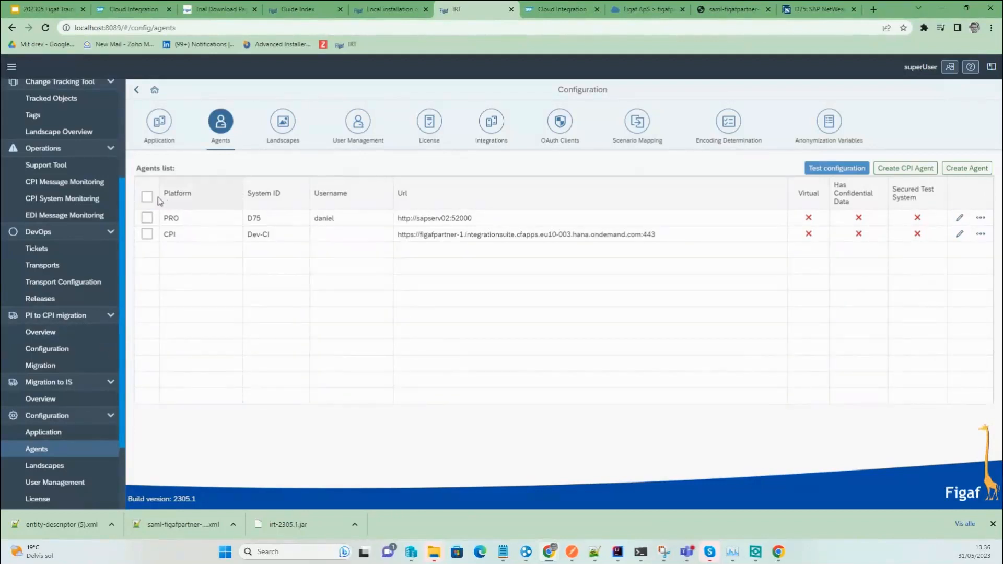
click(146, 234)
click(146, 218)
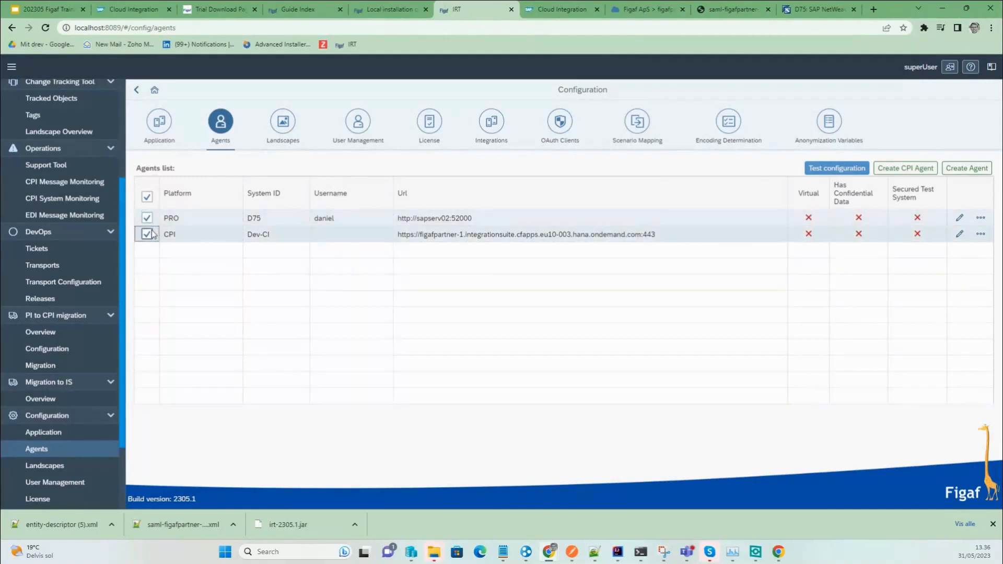
click(837, 168)
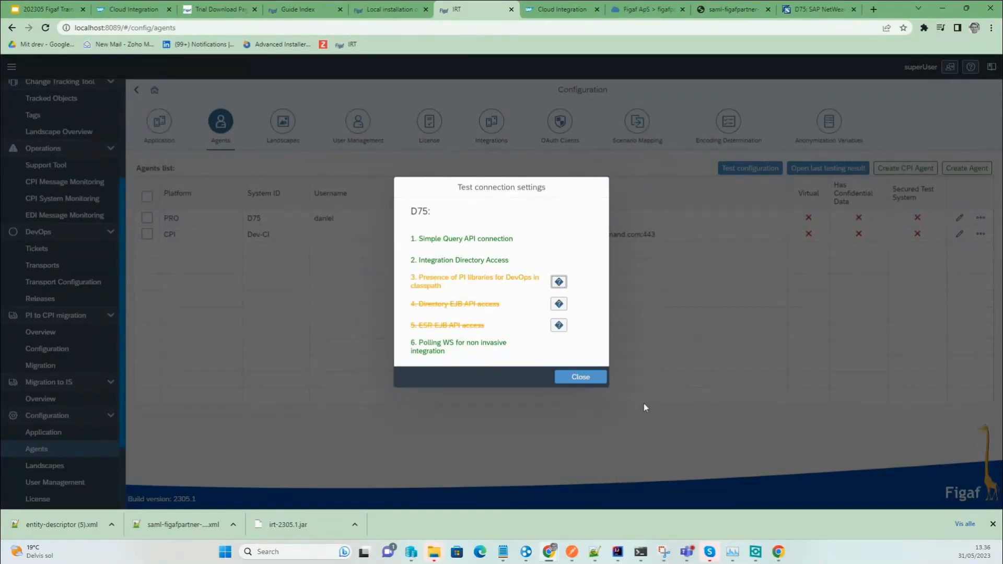
click(593, 377)
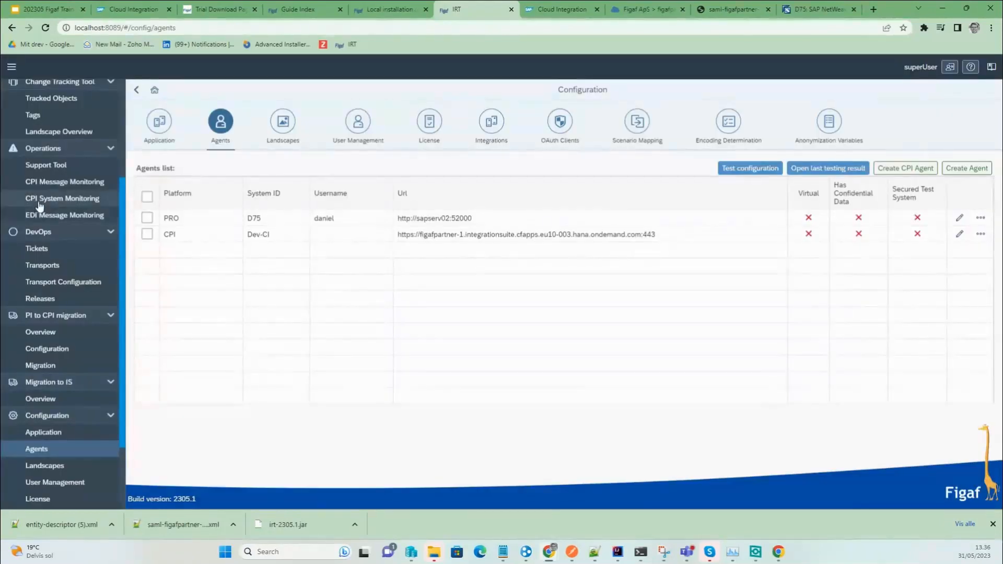
click(81, 347)
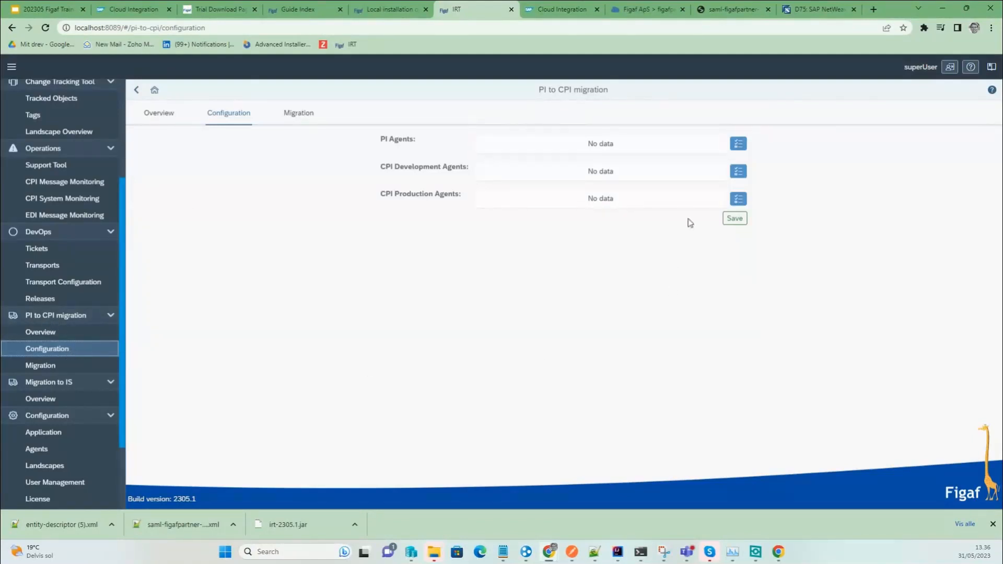
Assign D75 as PI agent and Dev-CI as CPI development agent, save, and open the Overview.
click(738, 144)
click(462, 130)
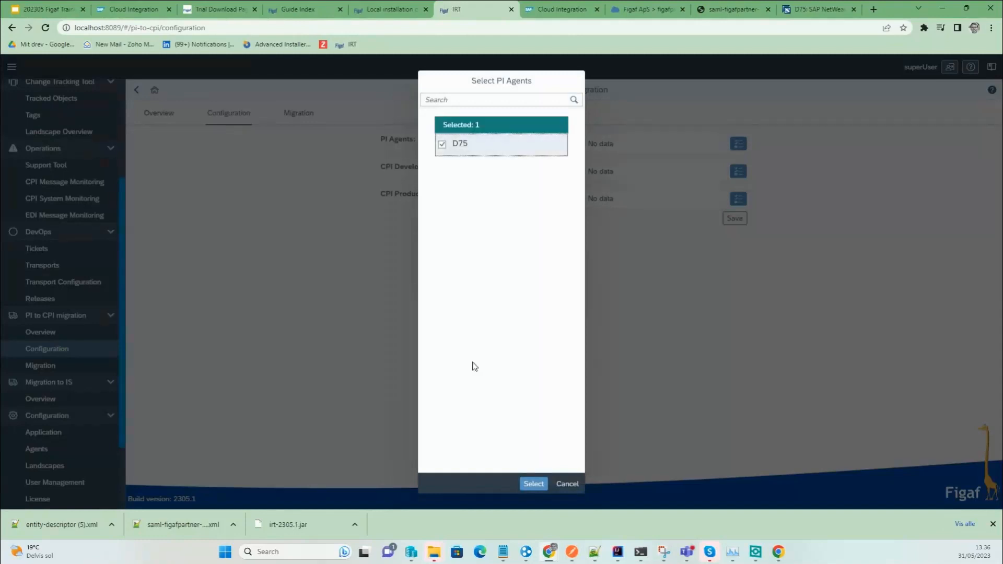
click(550, 481)
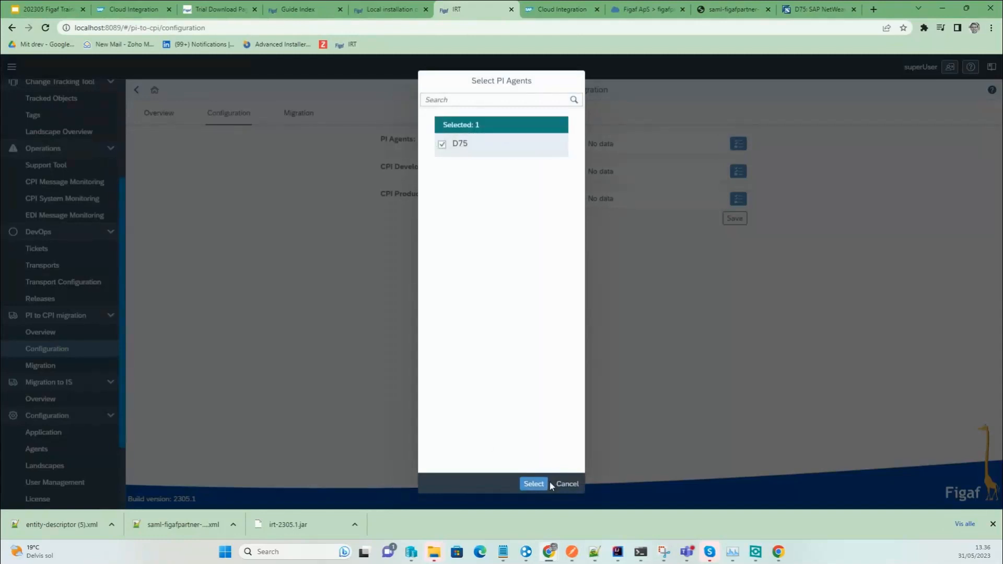
click(532, 483)
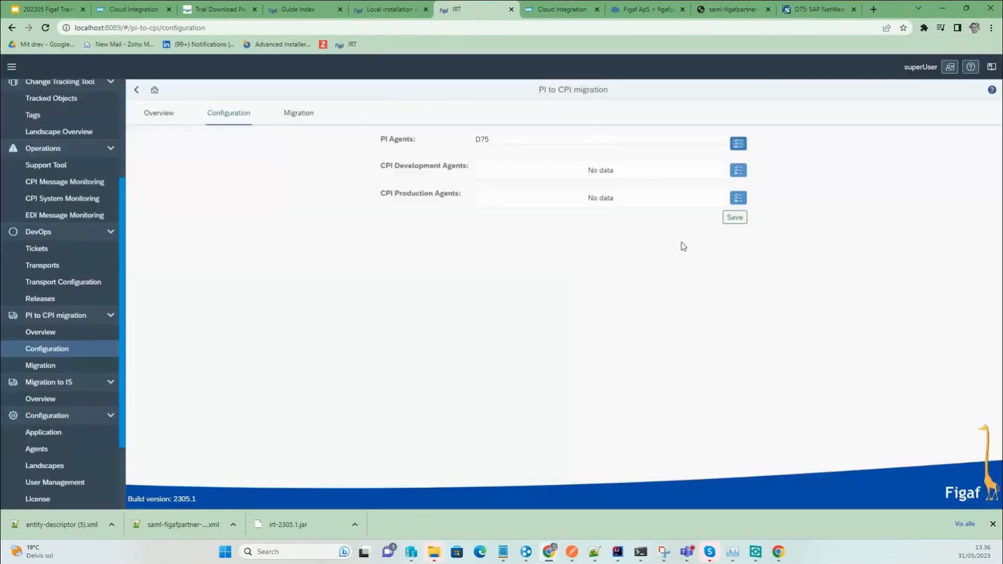
click(738, 170)
click(472, 128)
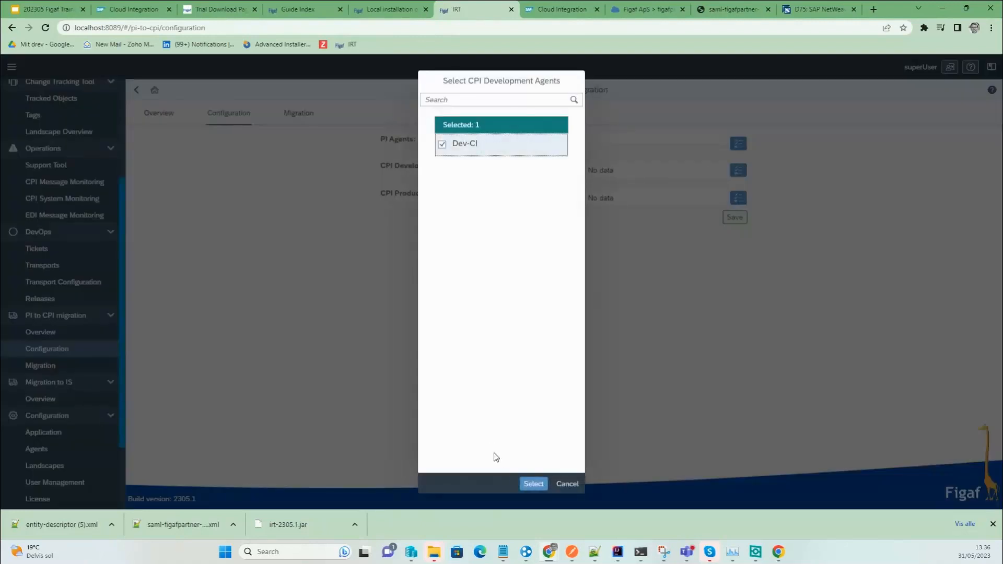
click(522, 481)
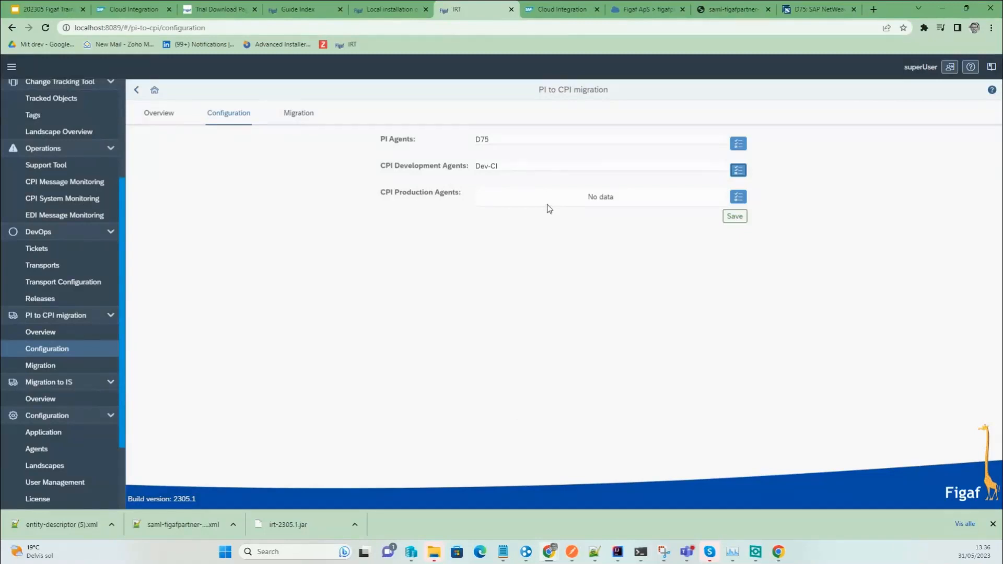
click(735, 217)
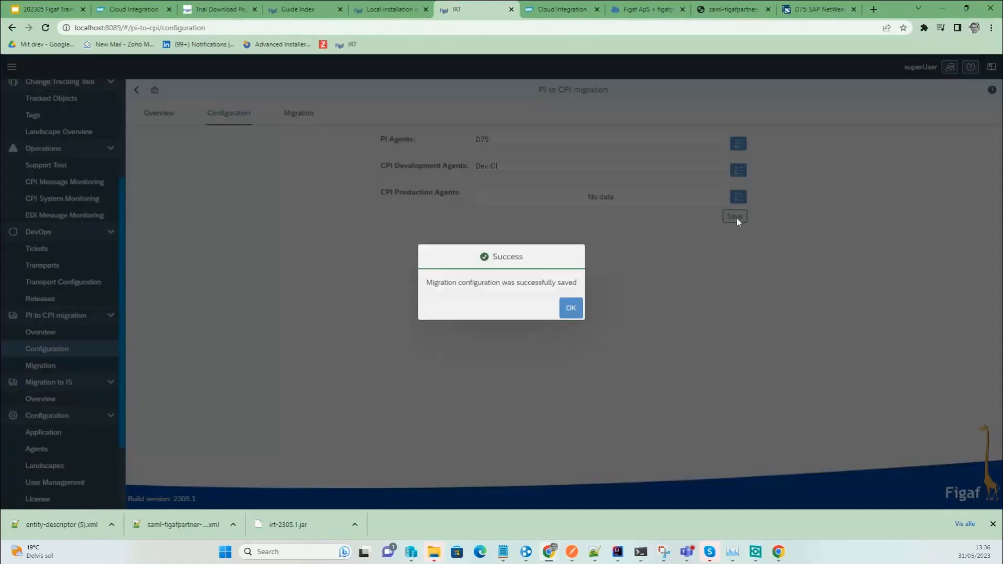
click(570, 308)
click(170, 114)
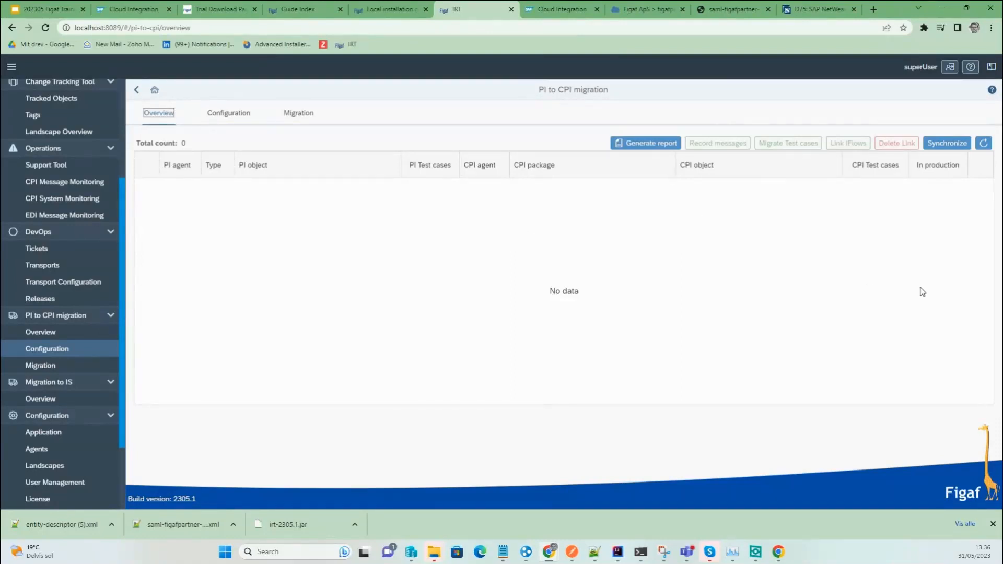
Synchronize the PI objects from agent D75 using the default options.
click(935, 144)
click(400, 282)
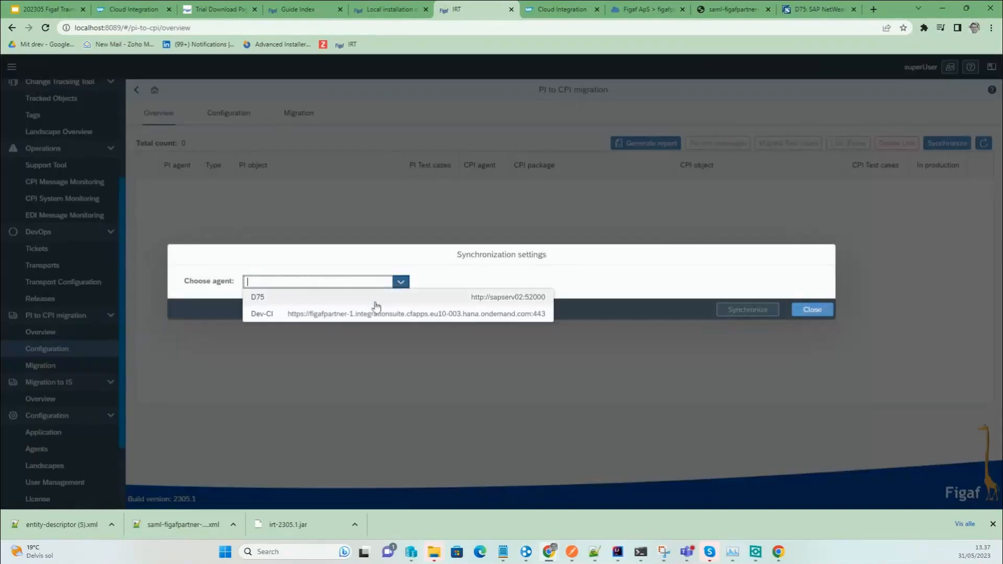
click(325, 293)
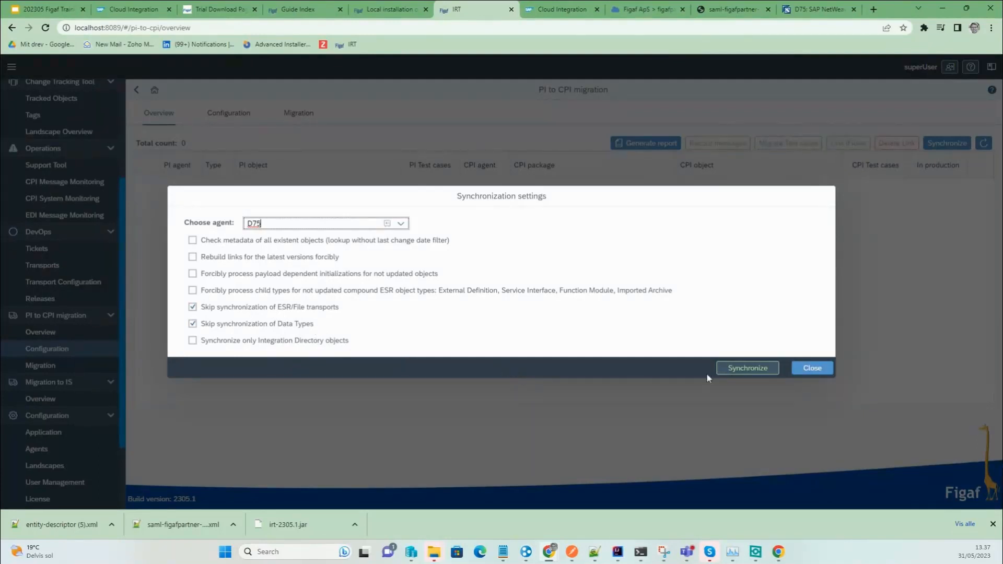
click(740, 369)
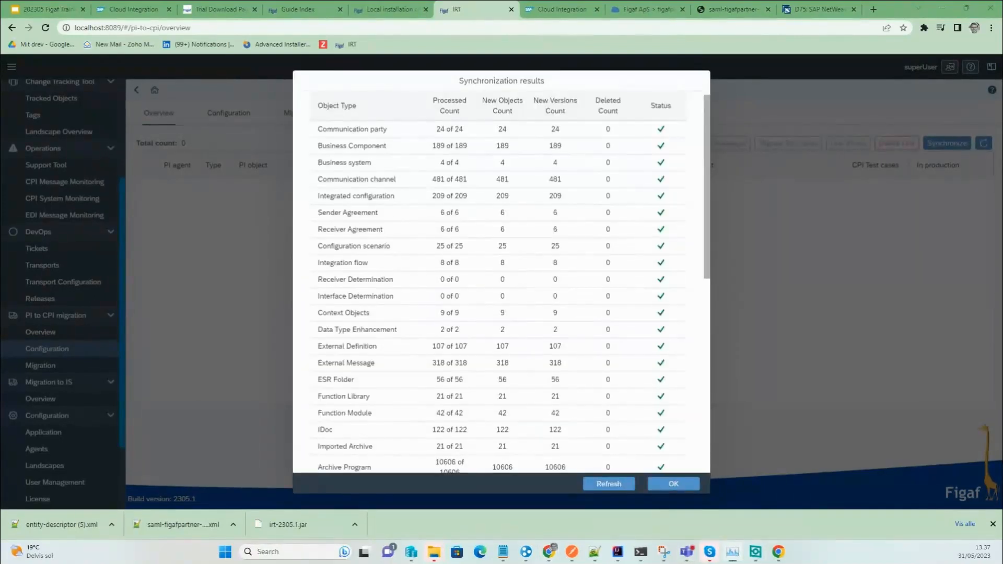
Review the synchronization counts, e.g. 481 channels and 209 ICOs, and close the results.
drag(1, 193, 391, 179)
scroll(357, 323, down, 4)
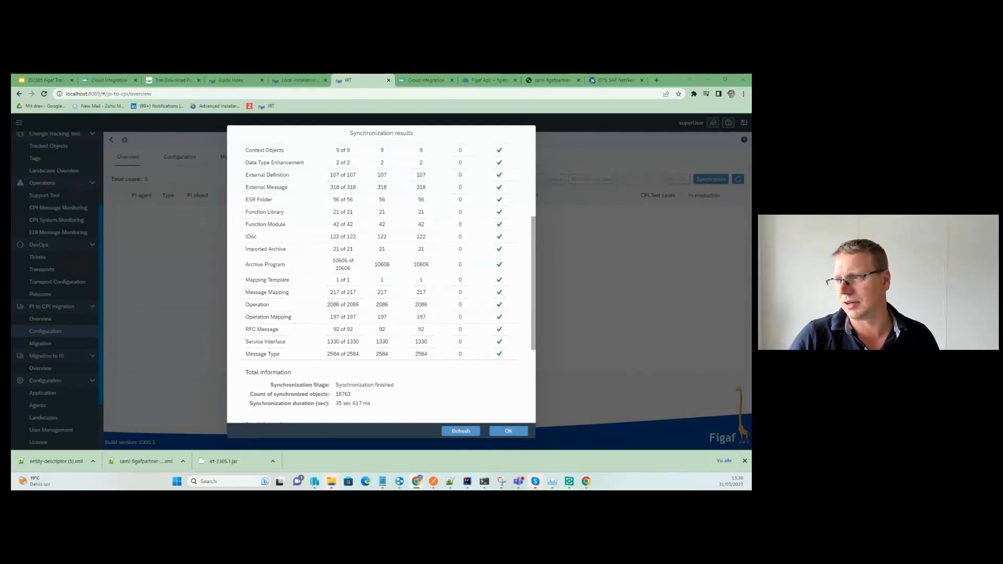
scroll(389, 303, up, 3)
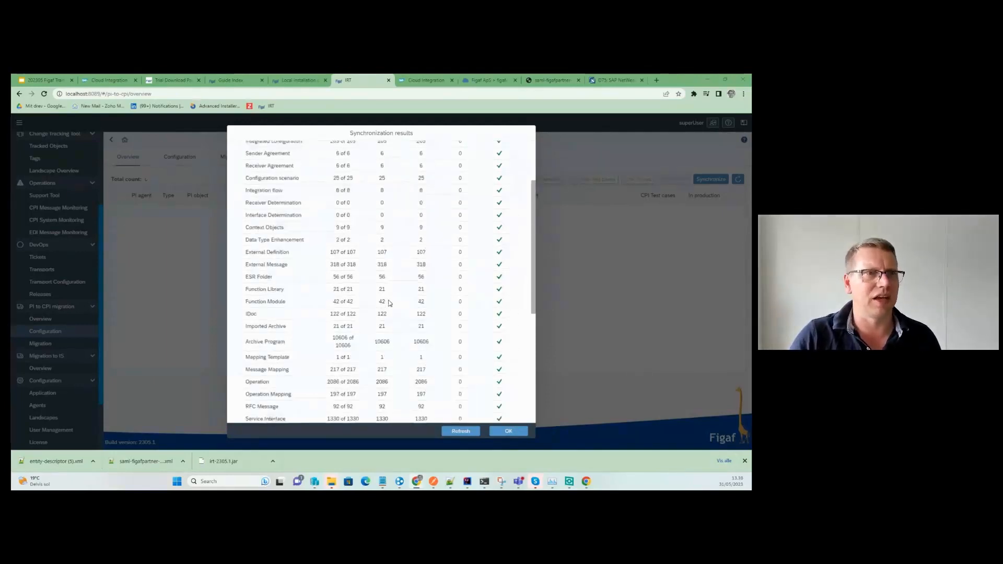
scroll(389, 303, down, 7)
scroll(388, 304, down, 2)
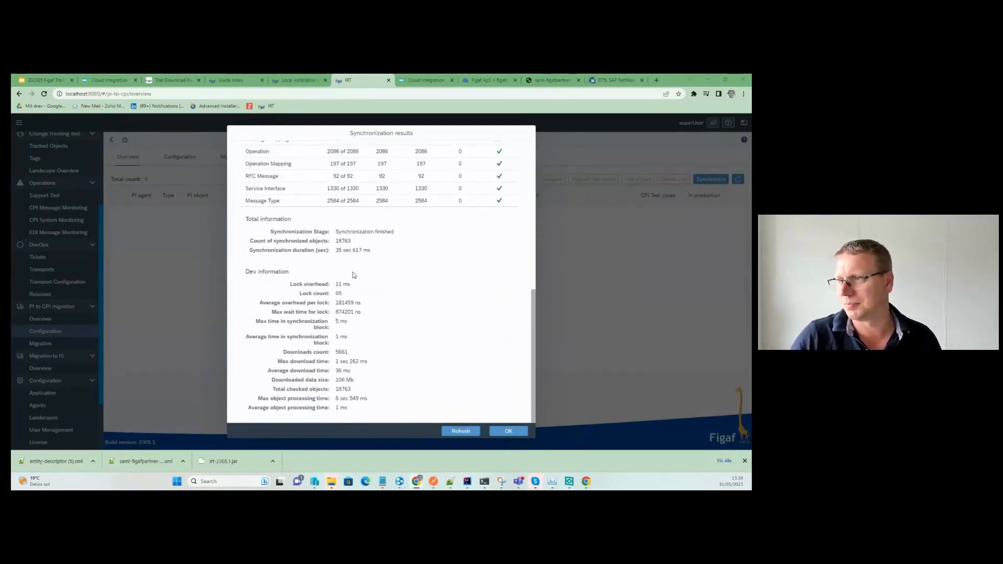
scroll(350, 388, up, 2)
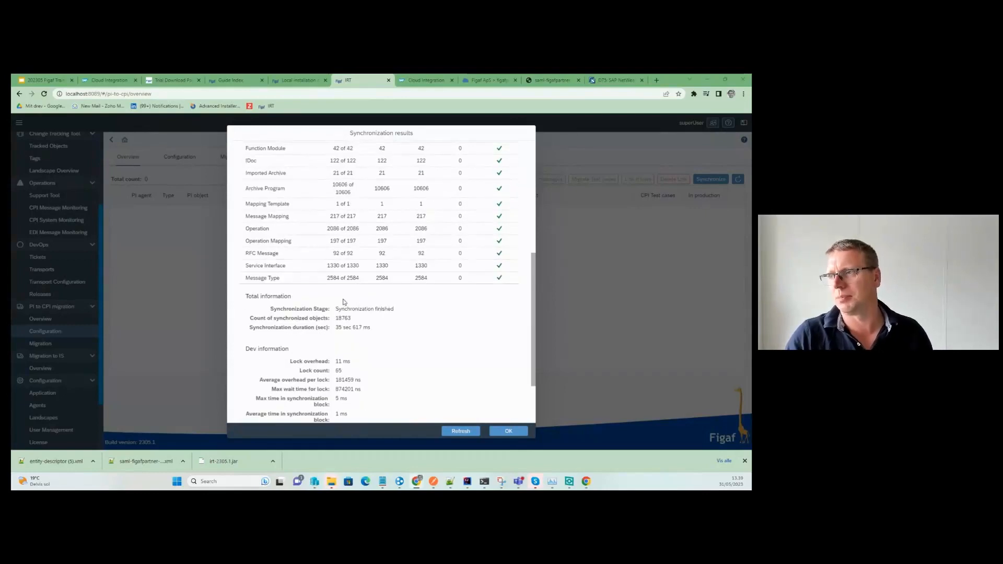
scroll(270, 211, up, 2)
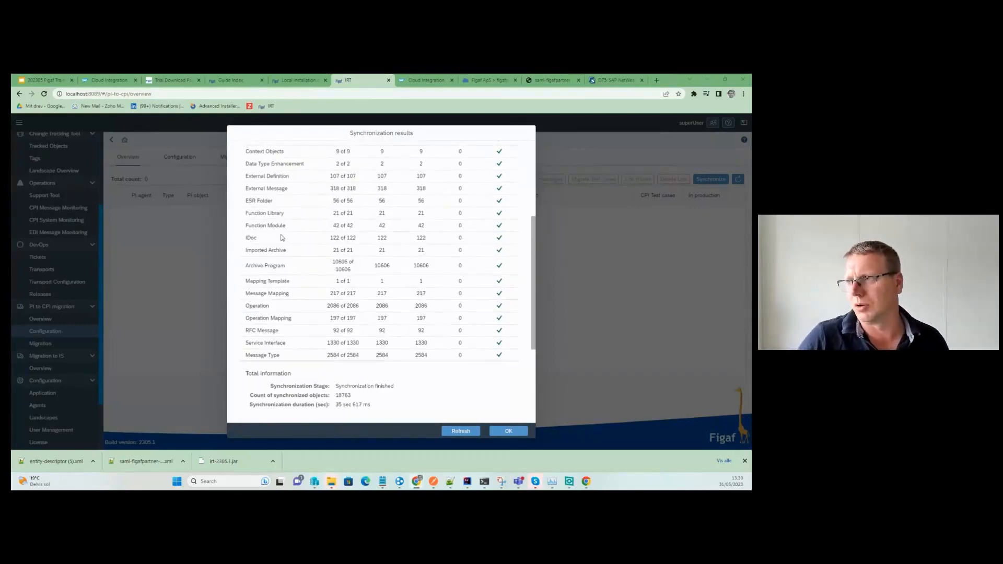
scroll(310, 303, down, 1)
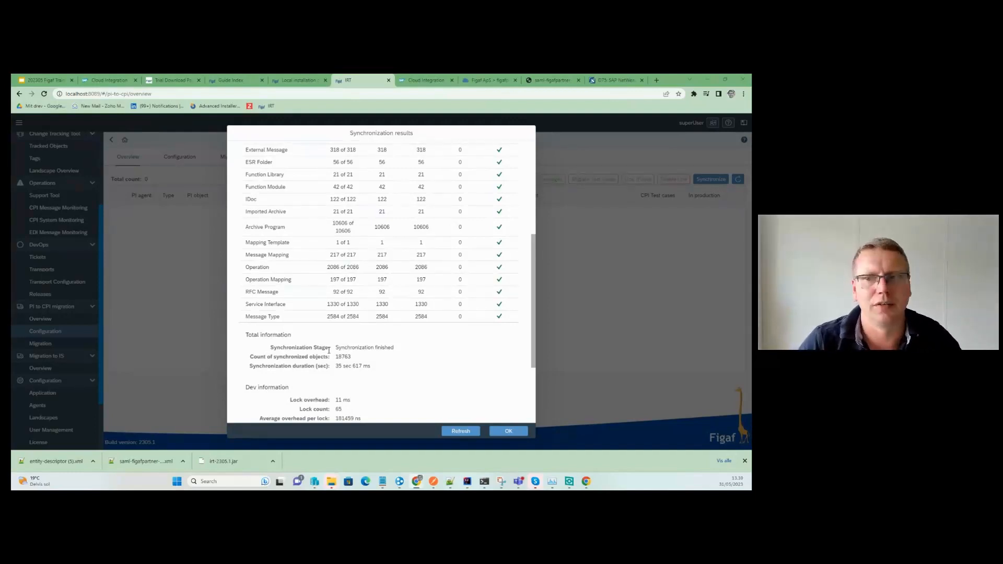
click(518, 431)
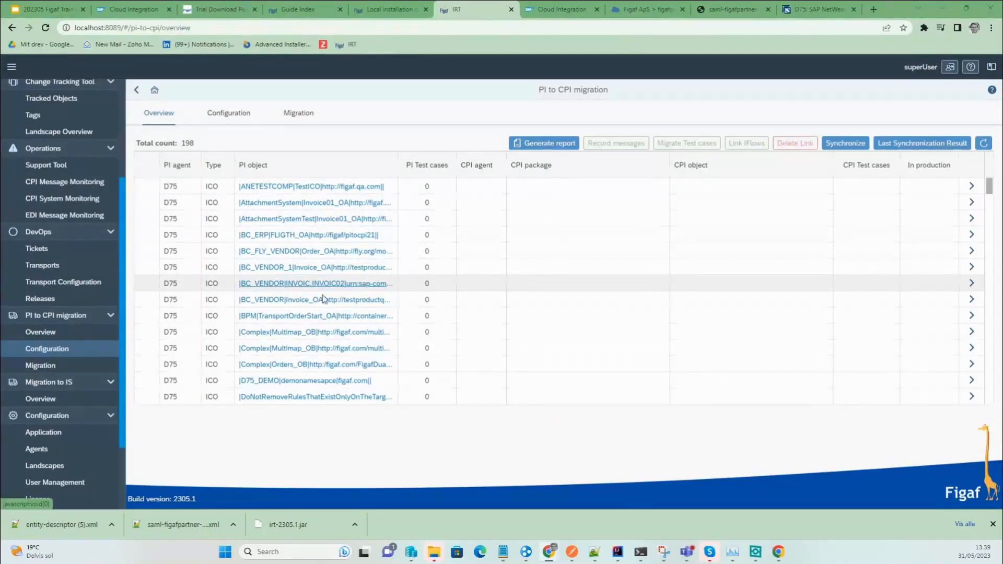
Filter the PI object column by '11' and open the SAPERP Invoice01_OA details.
click(313, 165)
click(327, 221)
text(11)
key(Return)
click(314, 187)
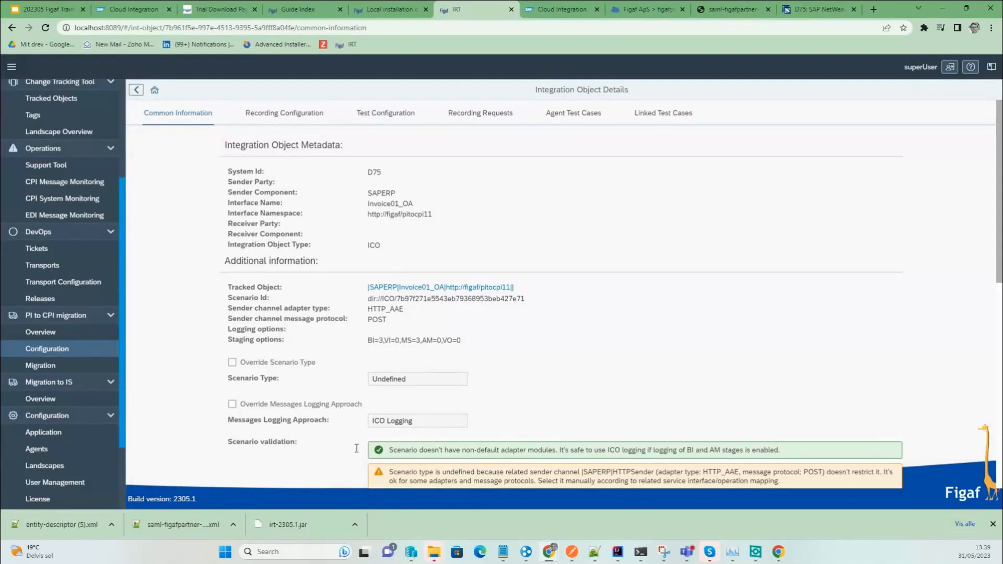
Inspect the HTTPSender, FTPSFileReceiverDLP3 and SOAPOrderProxyAsync2 channel modules, then open the Tracked Object page.
scroll(442, 442, down, 1)
scroll(441, 442, down, 2)
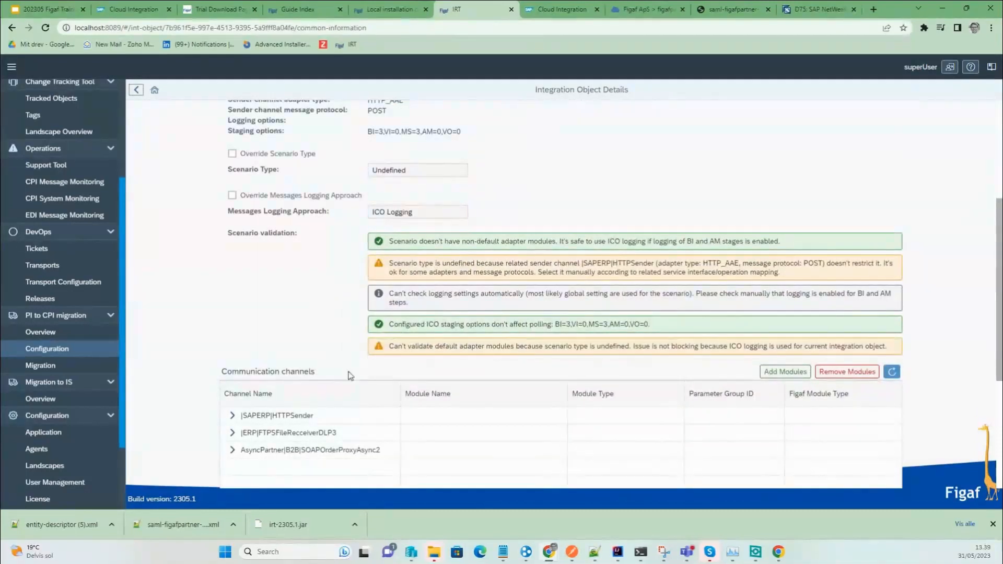
click(232, 416)
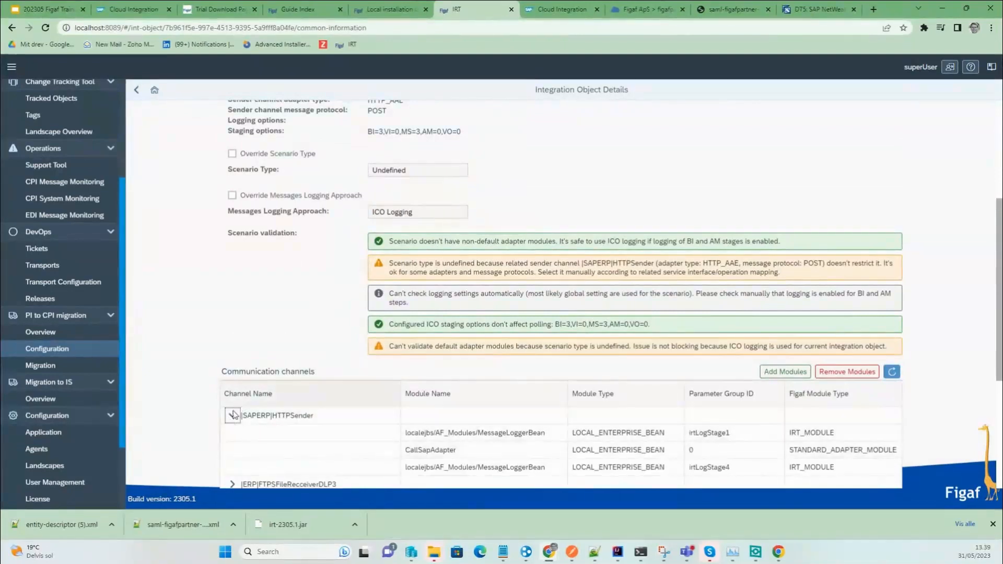
click(232, 415)
click(232, 433)
click(232, 434)
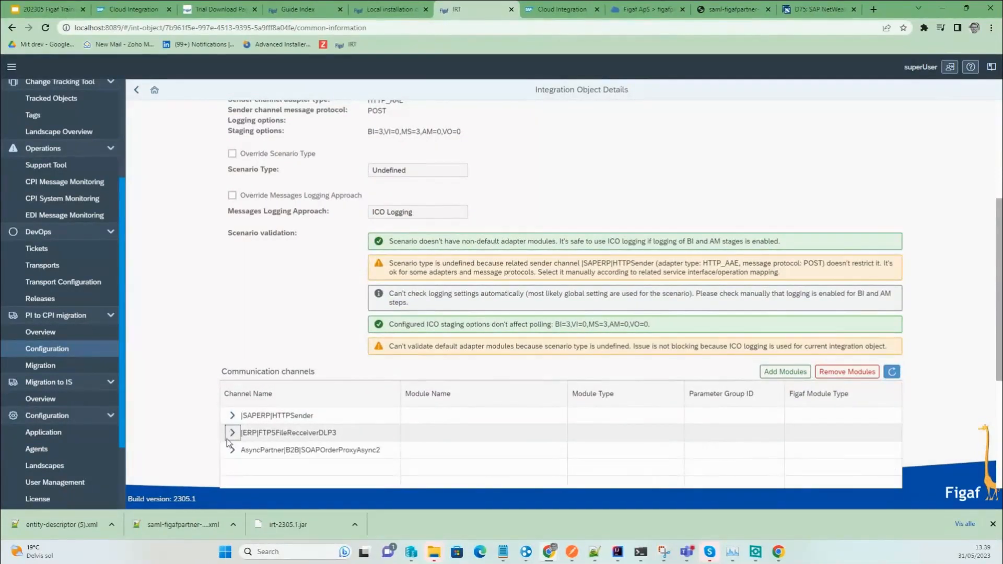
click(232, 450)
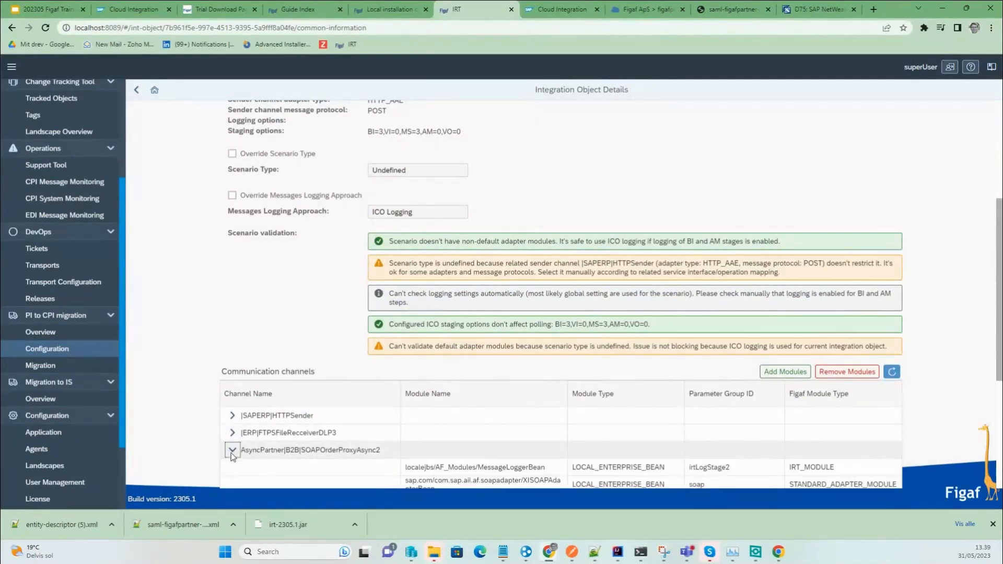
click(233, 451)
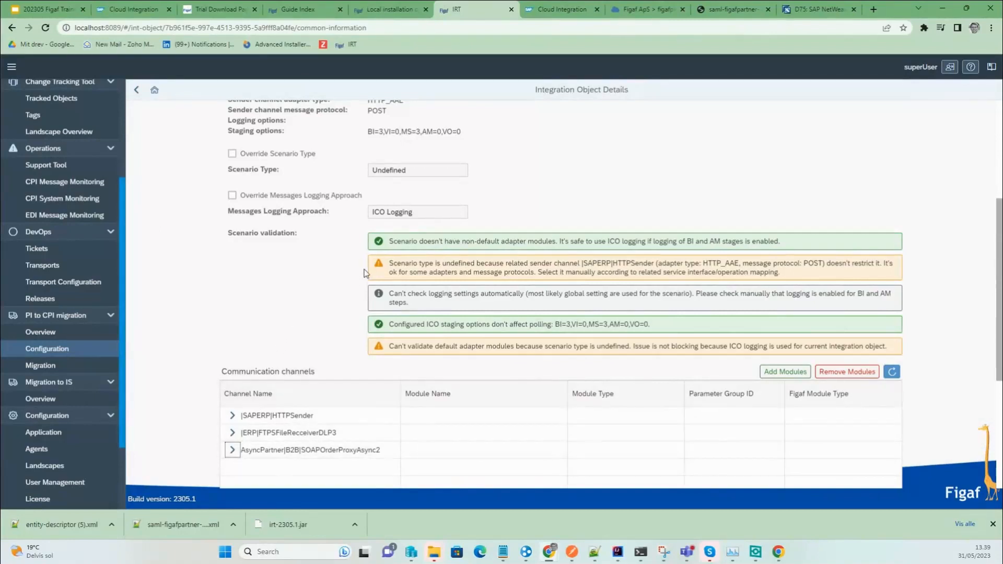
scroll(287, 271, up, 2)
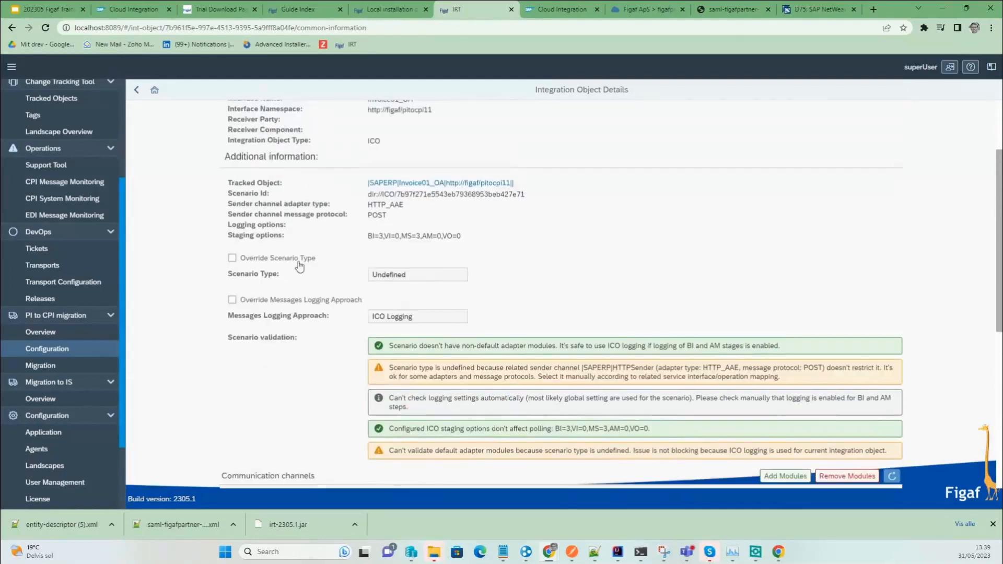
click(397, 178)
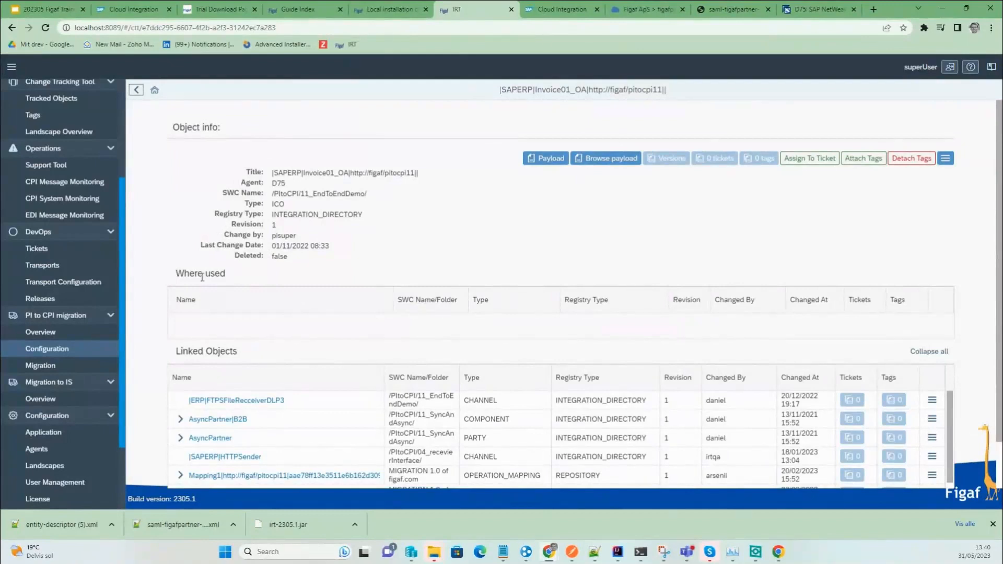
Expand the Mapping1 and mapping1 linked objects, then go back to the Invoice01_OA details.
scroll(202, 410, down, 1)
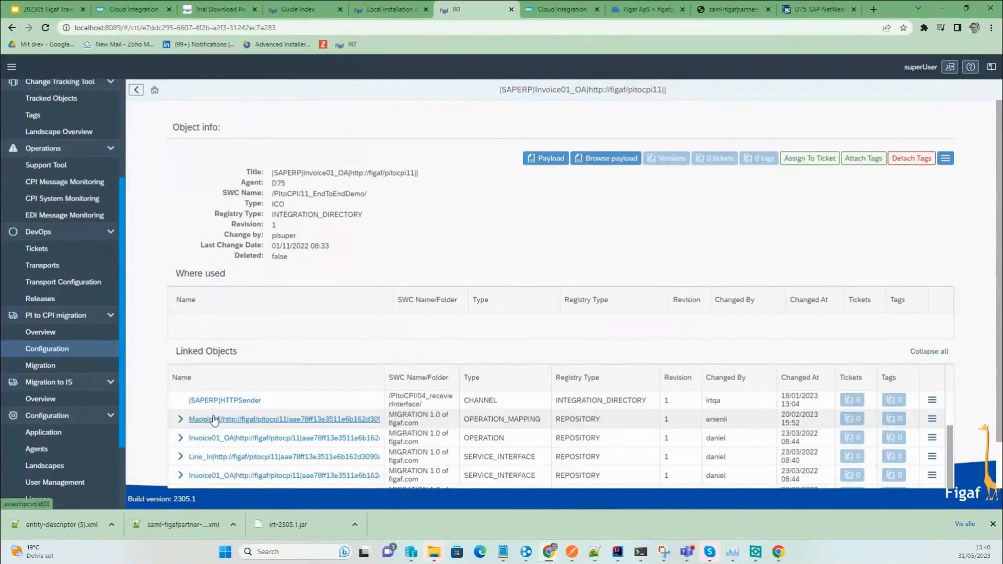
click(180, 421)
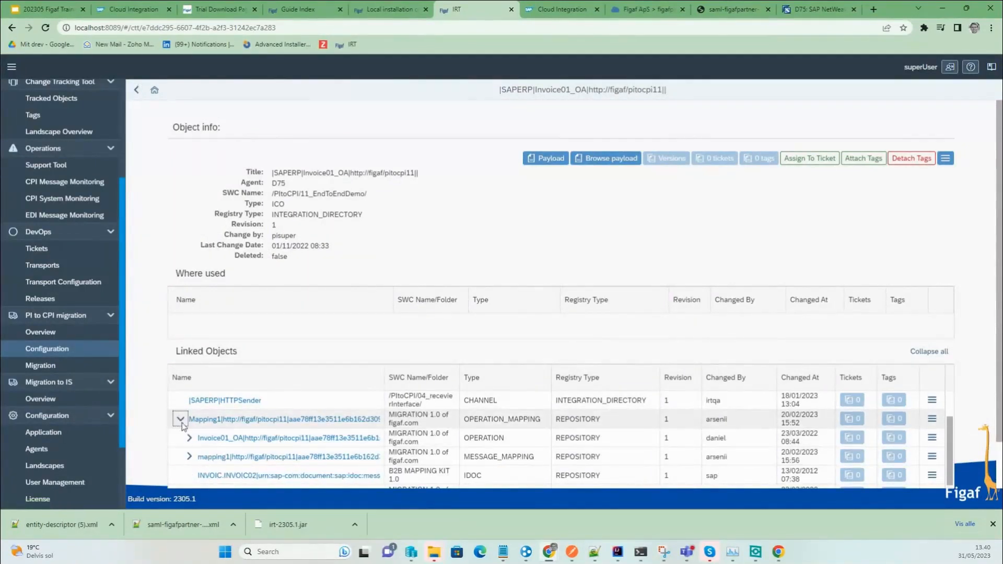
click(189, 456)
scroll(209, 455, down, 1)
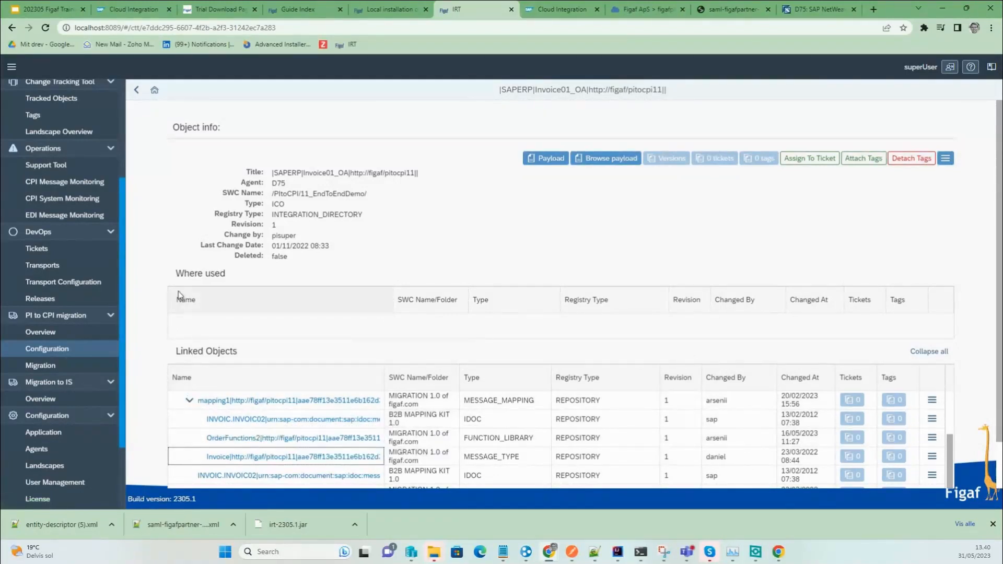
click(137, 90)
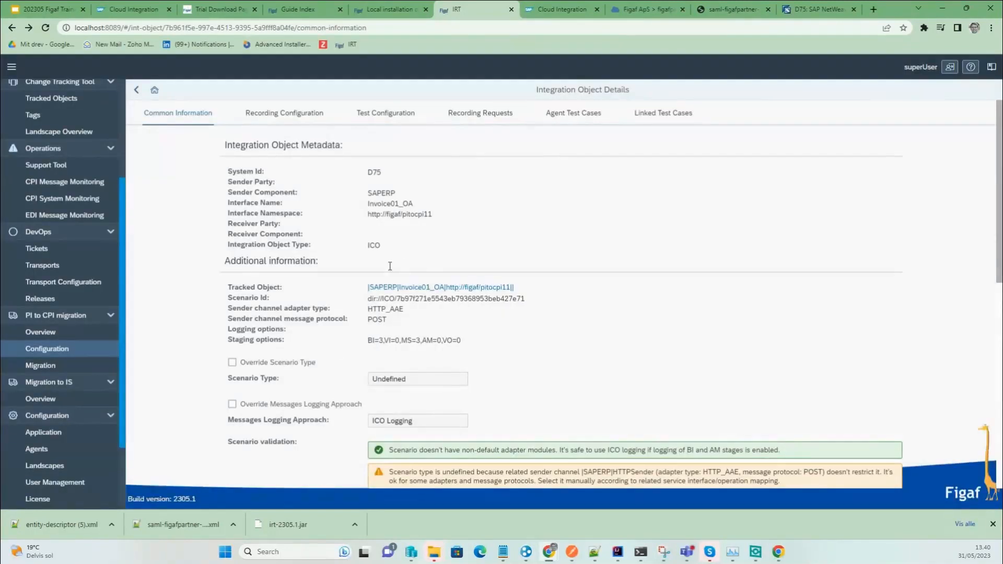
Override the Invoice01_OA scenario type to EO and save the integration object.
click(252, 364)
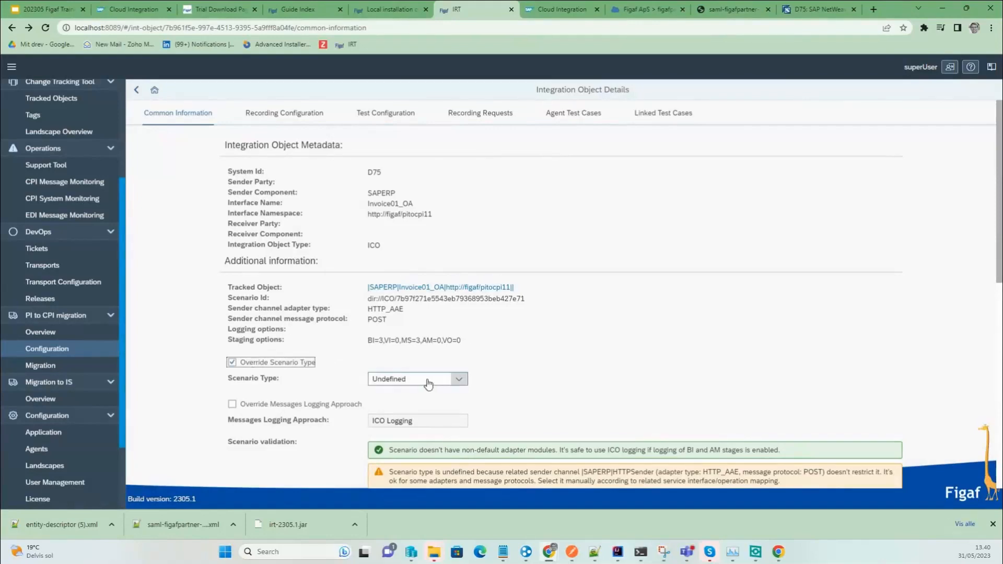
scroll(443, 419, down, 3)
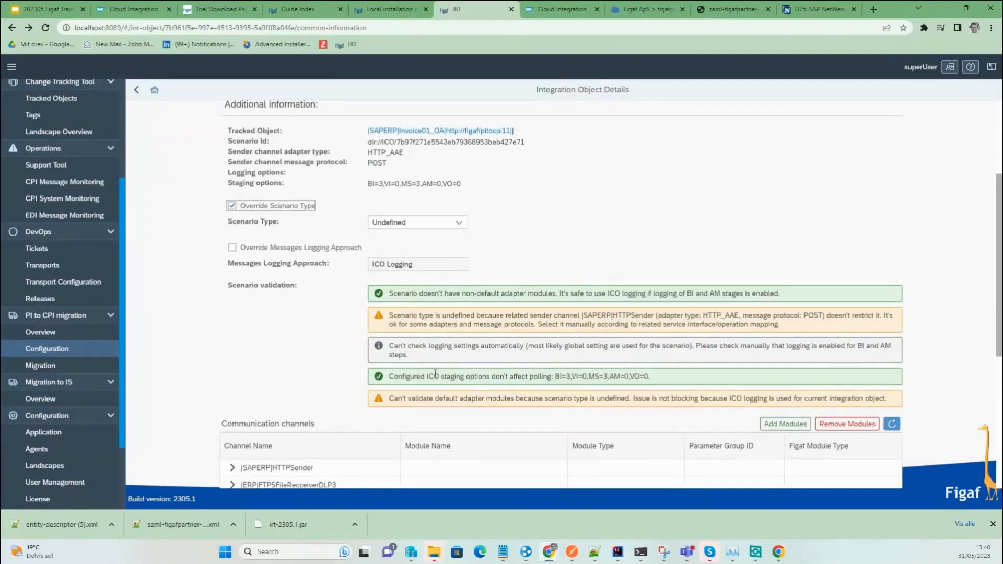
click(442, 228)
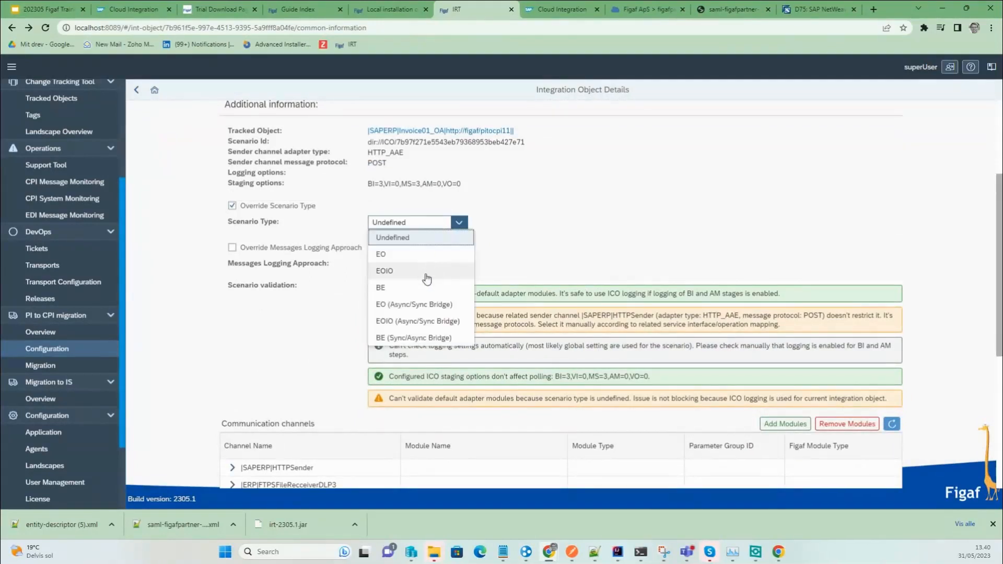
click(398, 256)
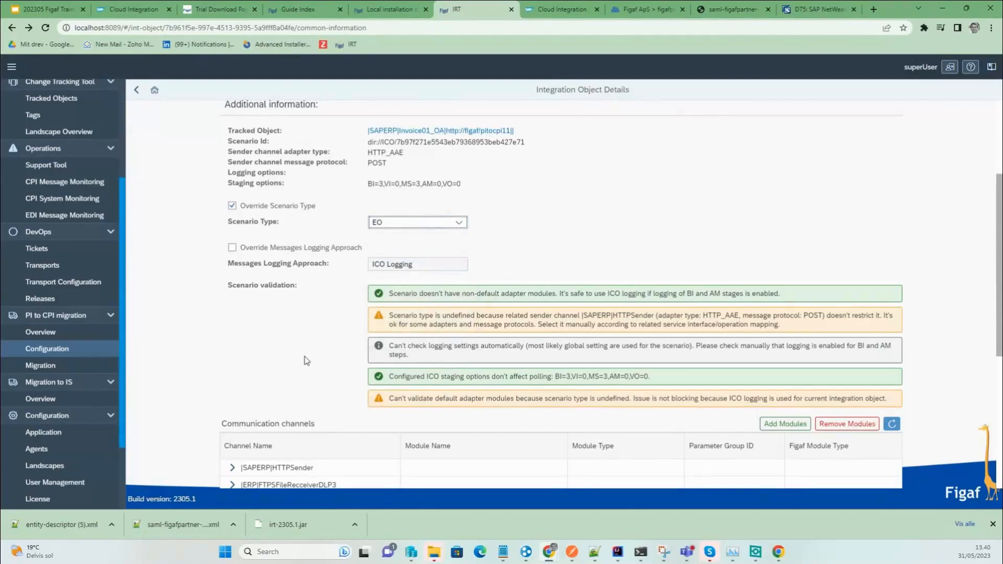
scroll(377, 247, up, 2)
scroll(378, 251, down, 4)
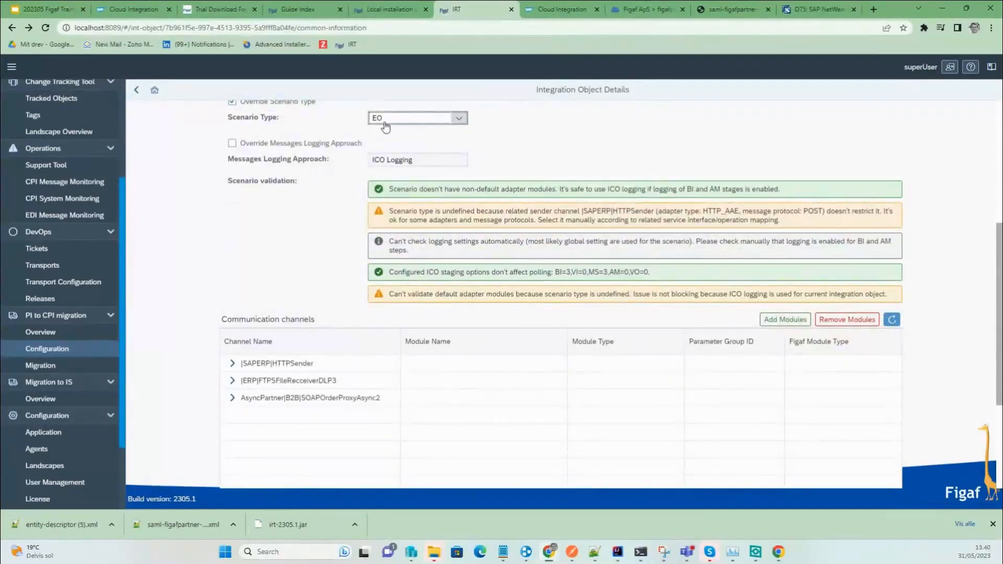
scroll(739, 261, down, 3)
click(867, 480)
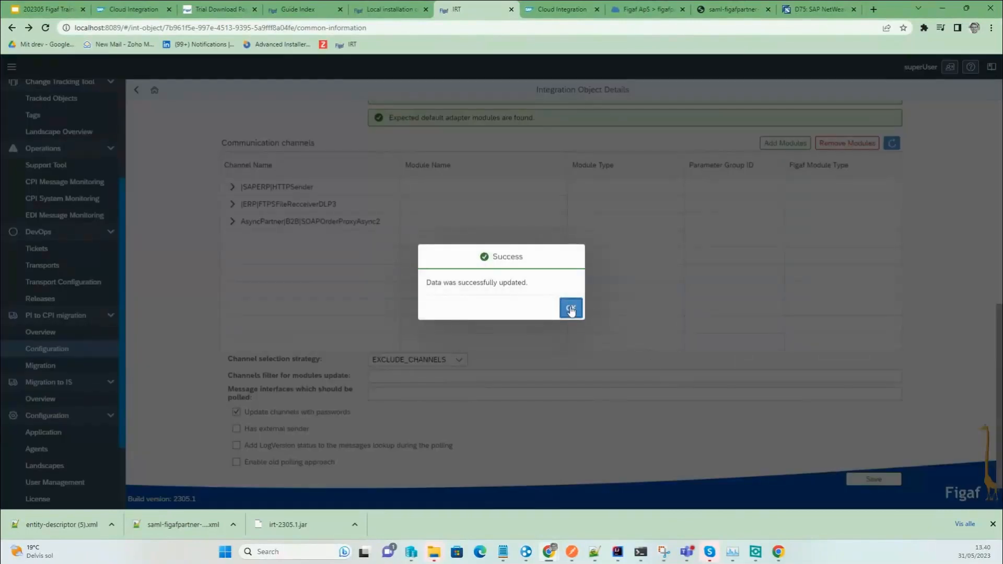
click(571, 308)
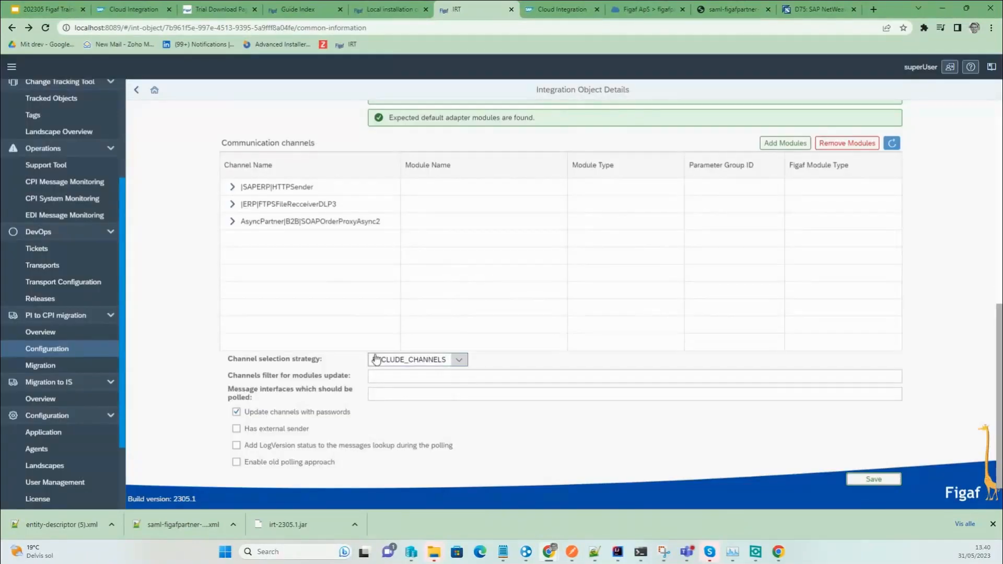
scroll(380, 351, up, 5)
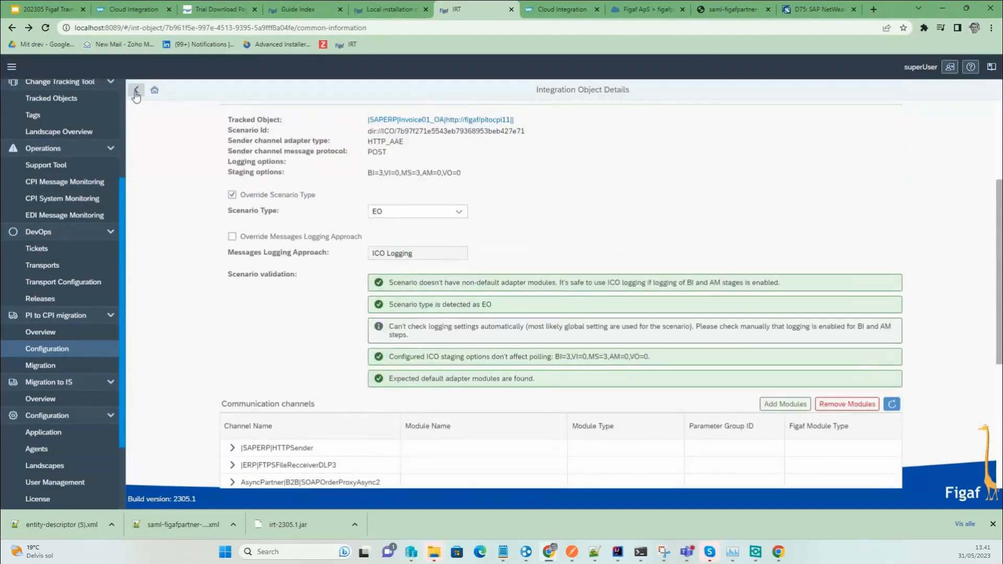
Generate the current-month PI to CPI migration overview report and open the downloaded xlsx in Excel.
click(136, 92)
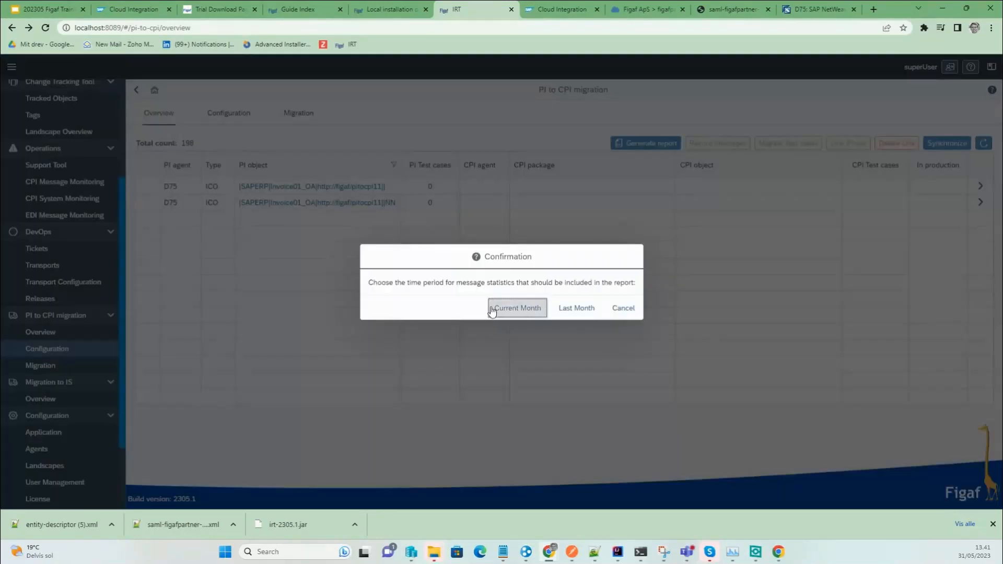
click(492, 310)
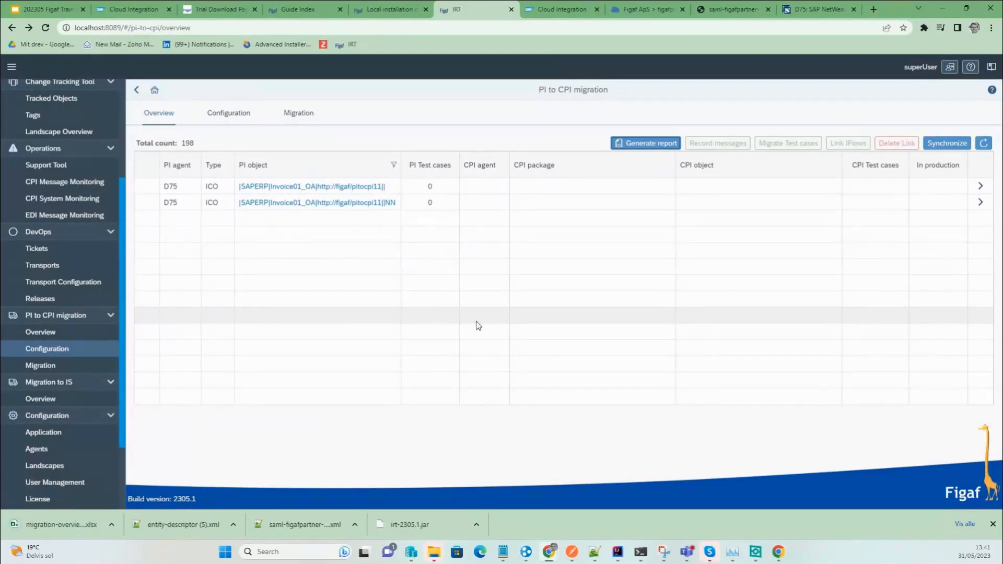
click(68, 522)
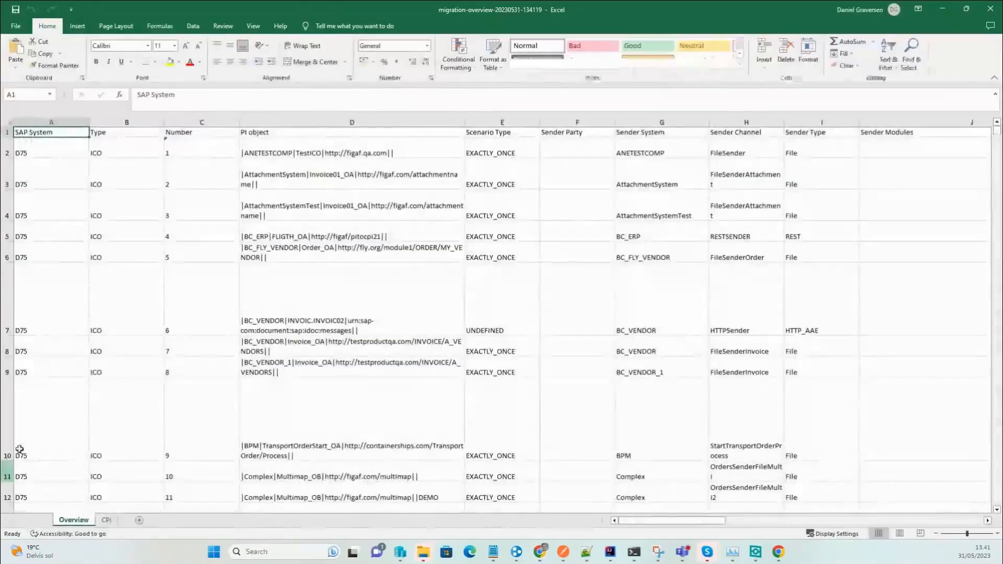
click(352, 341)
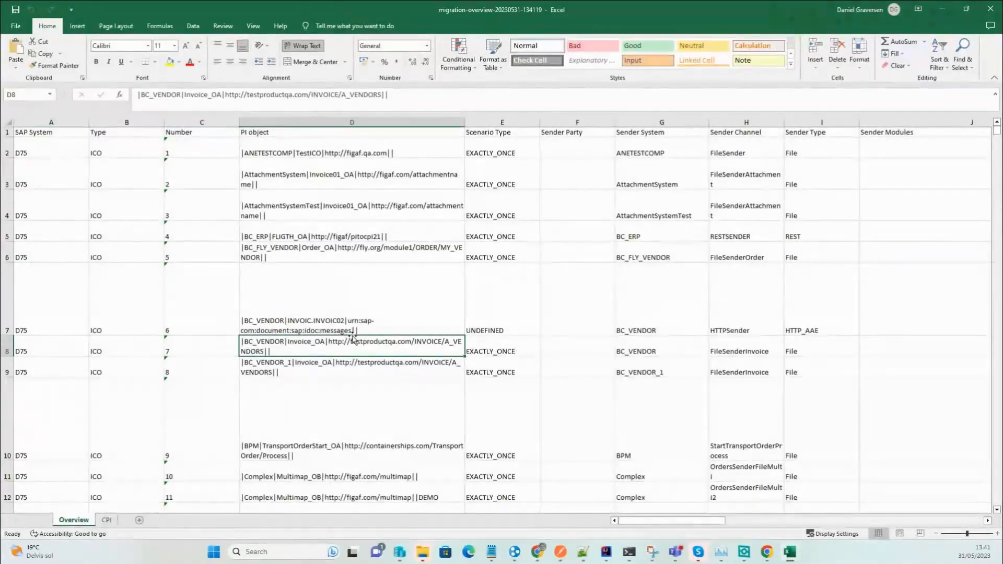
key(Up)
key(Up)
key(Up)
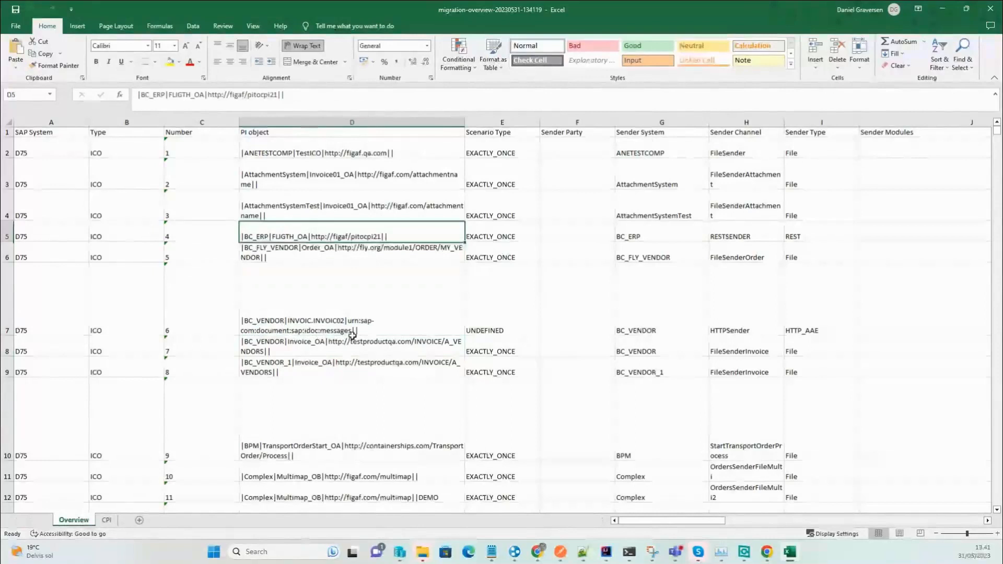
key(ctrl+Home)
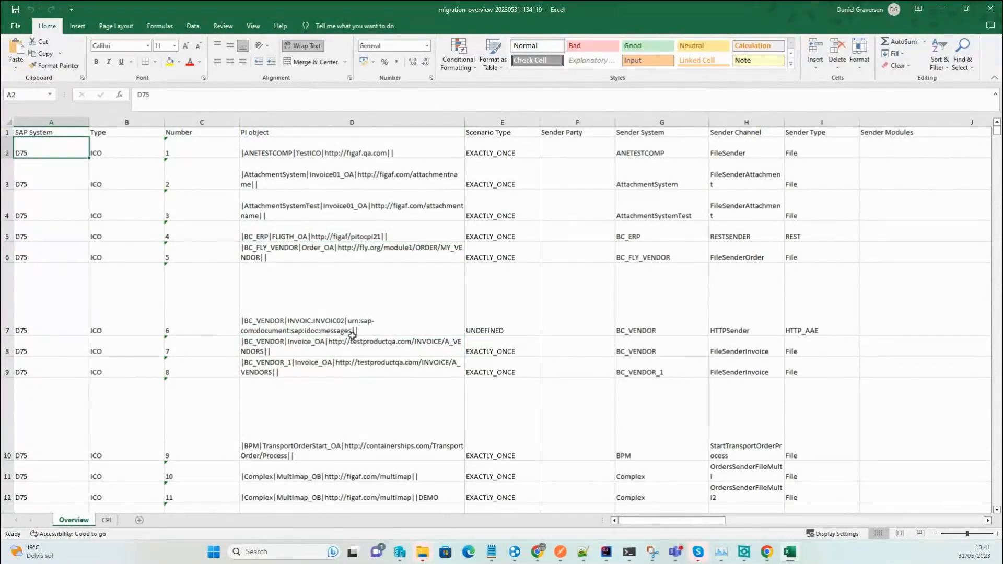
key(Down)
key(Down)
key(Right)
key(Right)
key(Right)
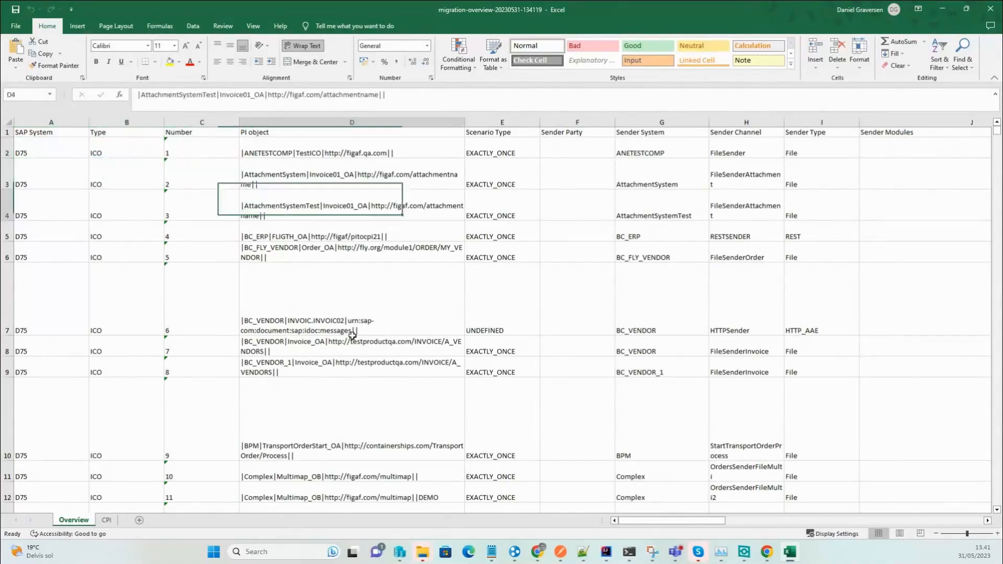
key(Right)
key(Down)
key(Down)
key(Down)
key(Down)
key(Down)
key(Down)
key(Down)
key(Down)
key(Down)
key(Down)
key(Down)
key(Down)
key(Down)
key(Down)
key(Down)
key(Down)
key(Up)
key(Up)
key(Up)
key(Down)
key(Down)
key(Down)
key(Down)
key(Down)
key(Down)
key(Down)
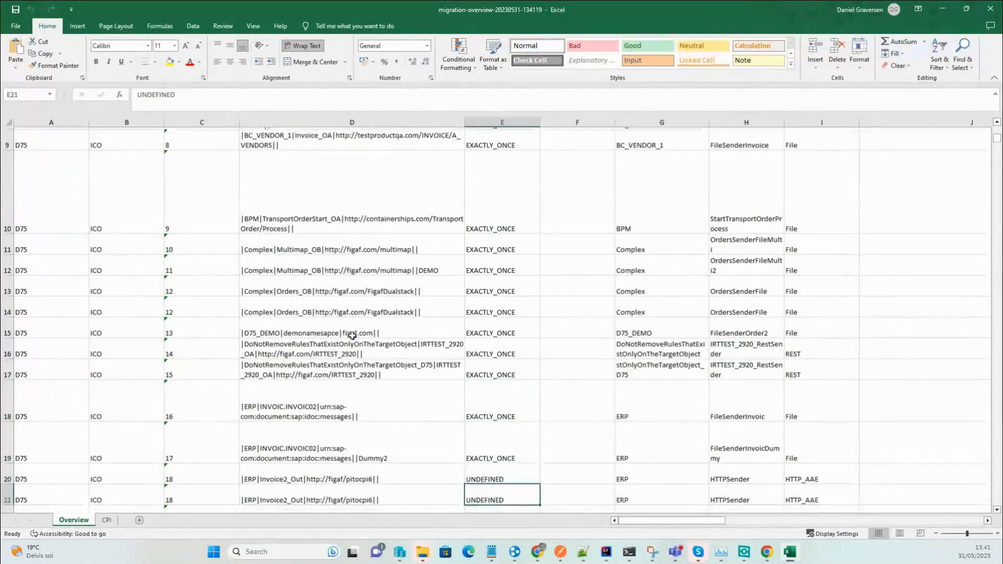
key(Up)
key(Up)
key(Up)
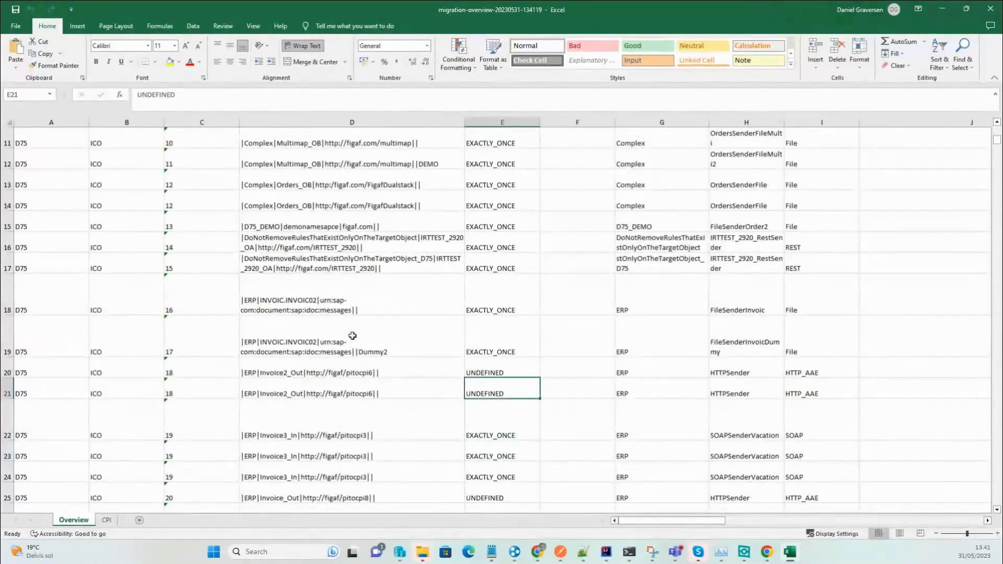
key(Right)
key(Right)
key(Right)
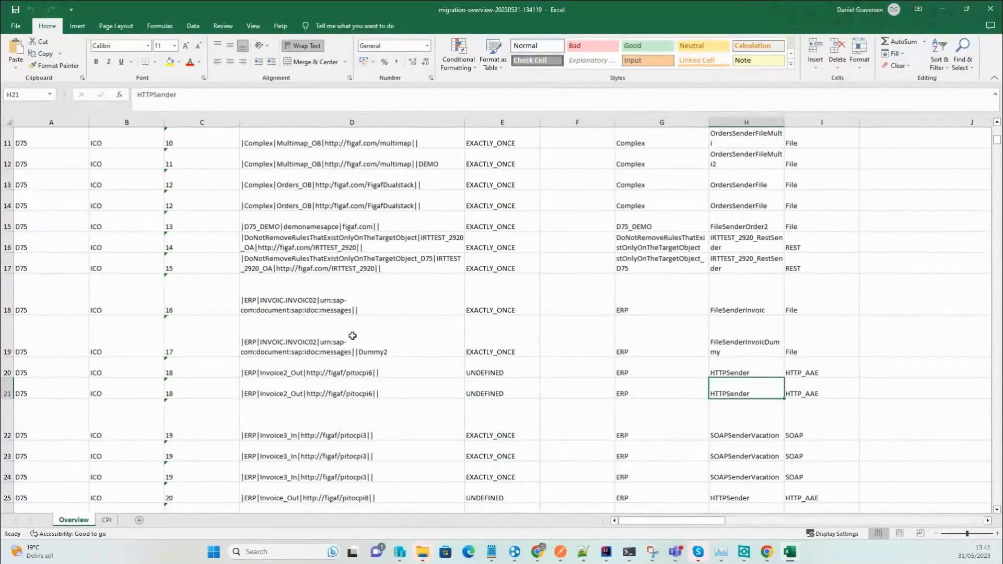
key(Right)
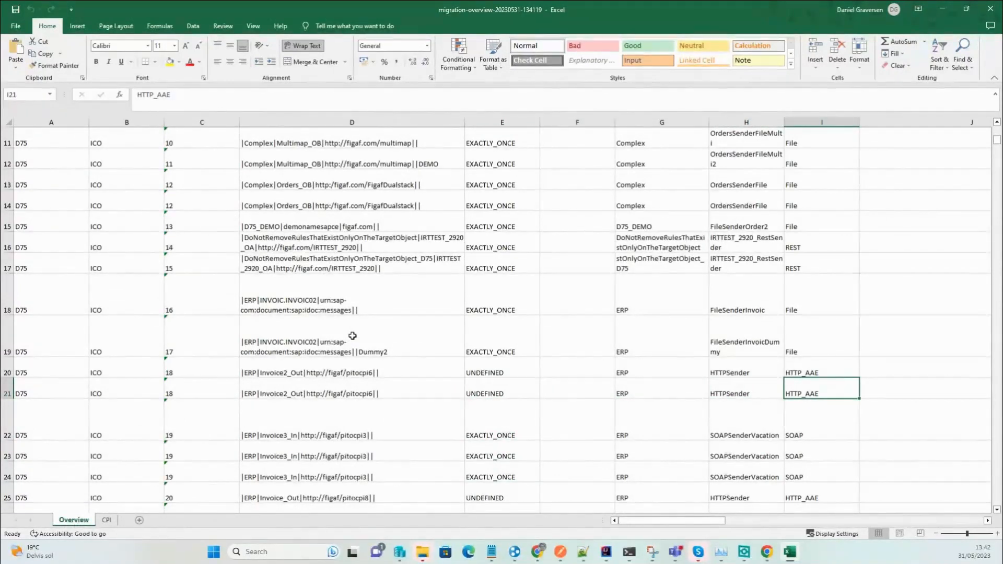
key(Right)
key(Right)
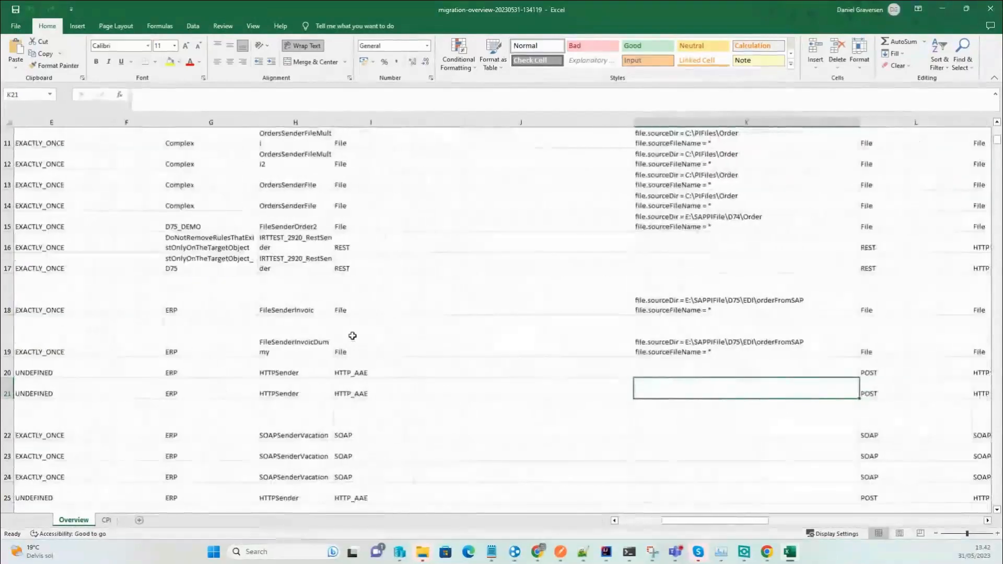
key(Left)
key(Page_Down)
key(Down)
key(Down)
key(Down)
key(Down)
key(Down)
key(Down)
key(Down)
key(Down)
key(Up)
key(Up)
key(Right)
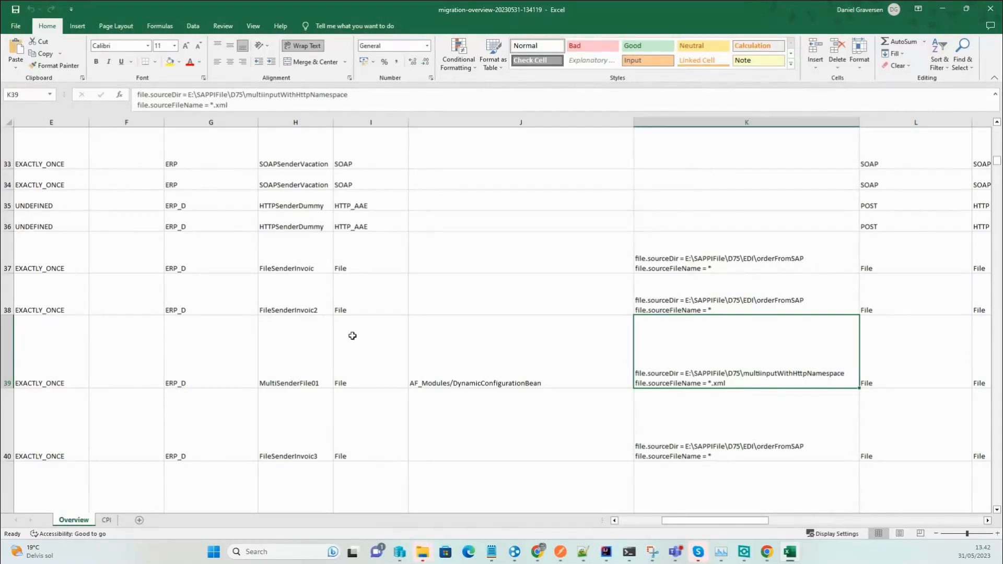
key(Right)
key(Right)
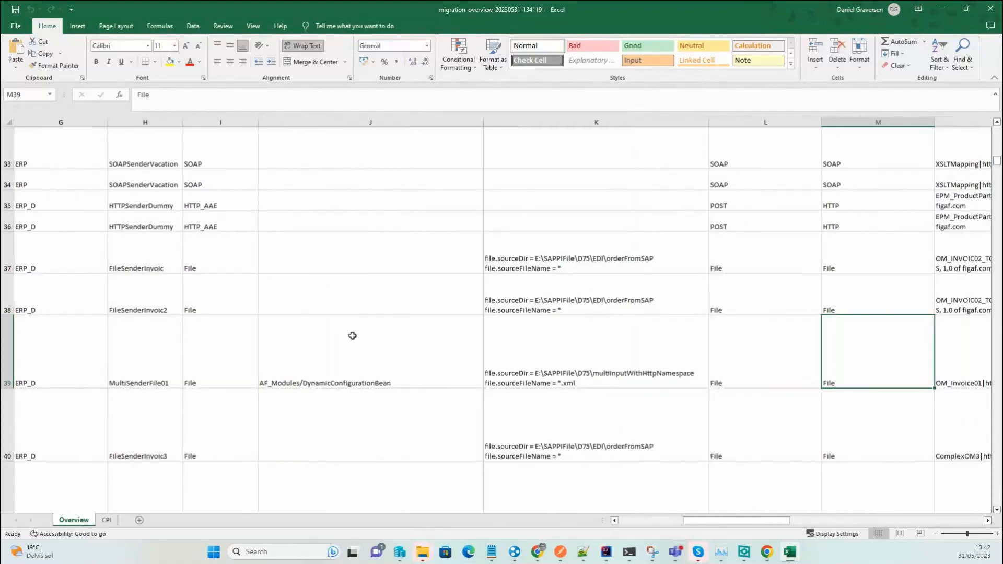
key(Left)
key(Right)
key(alt+Tab)
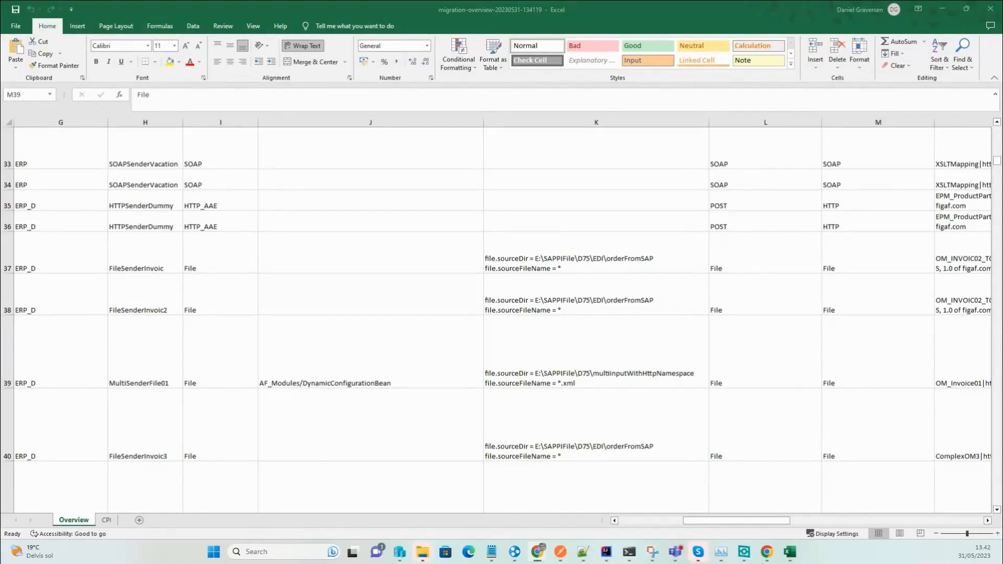
click(897, 350)
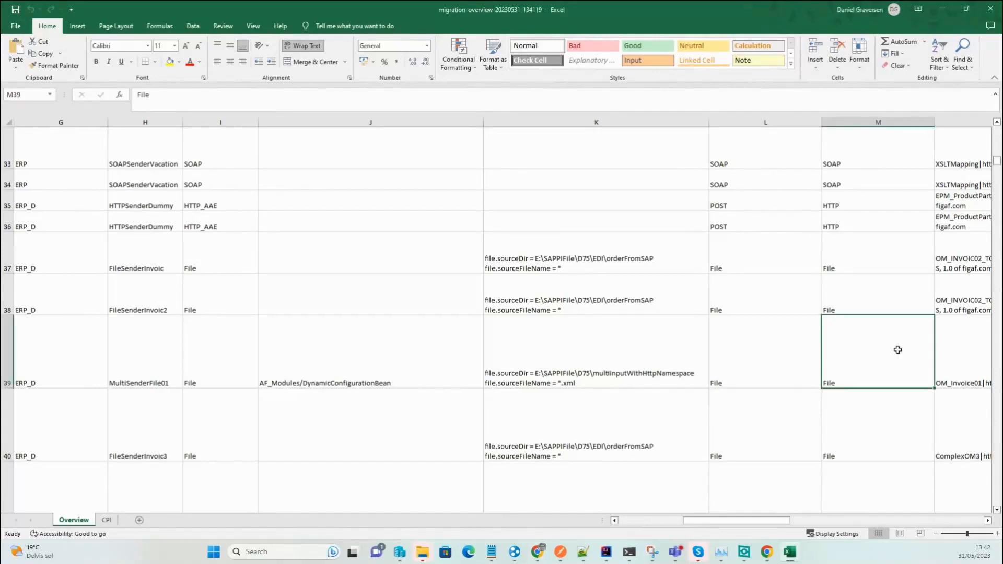
key(Right)
key(Up)
key(Up)
key(Up)
key(Up)
key(Up)
key(Up)
key(Up)
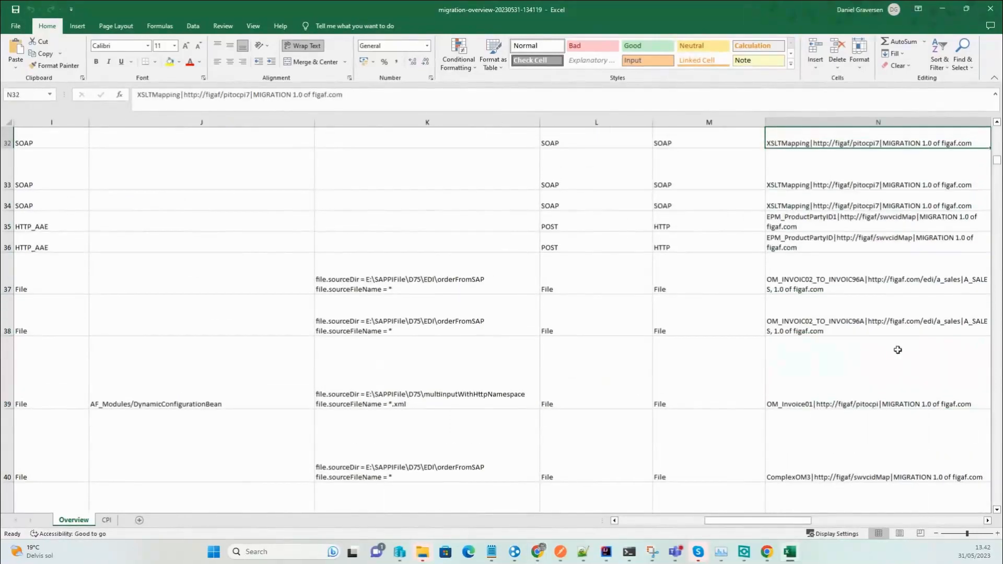
key(Right)
key(Down)
key(Down)
key(Up)
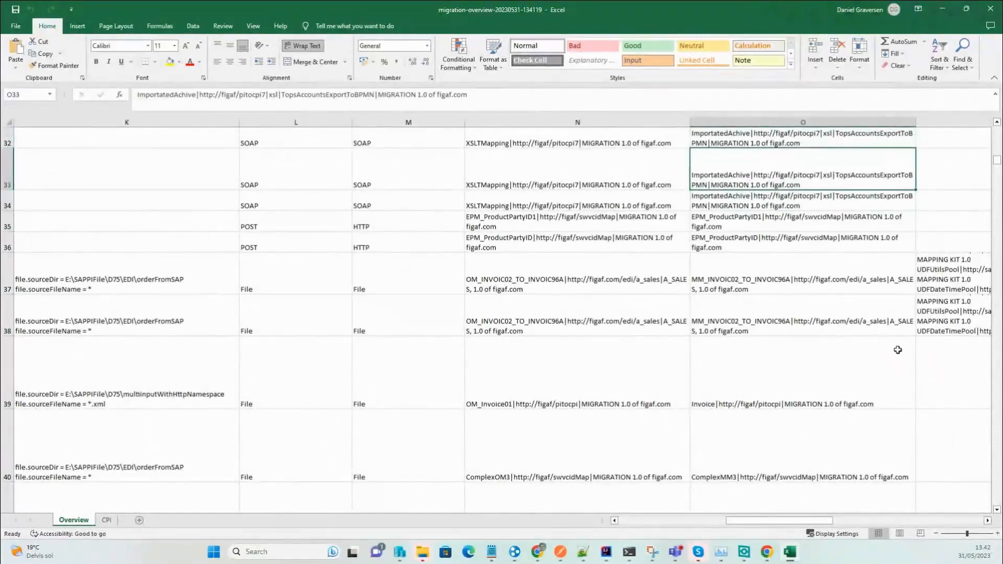
key(Down)
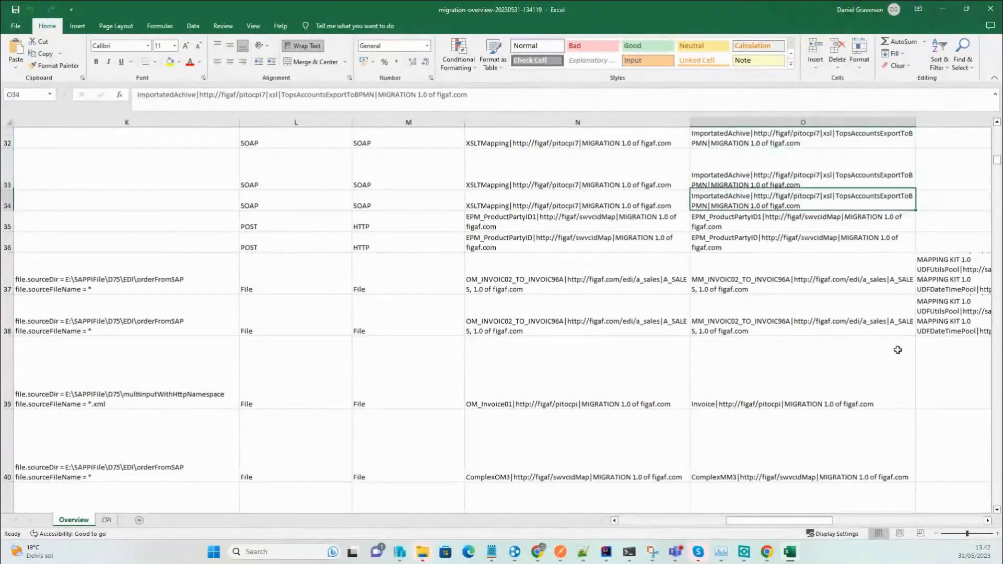
key(Up)
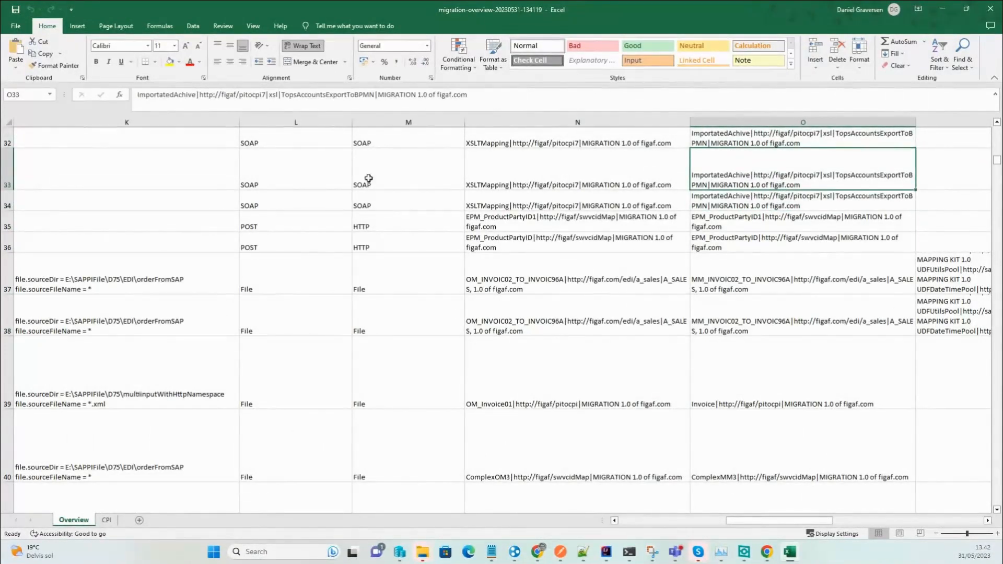
drag(271, 95, 363, 95)
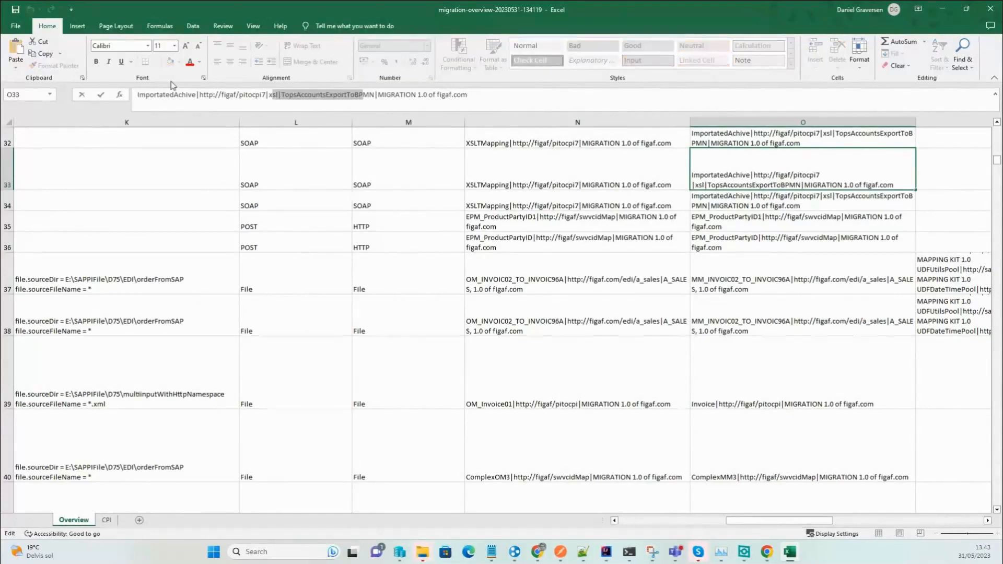
click(744, 232)
click(746, 256)
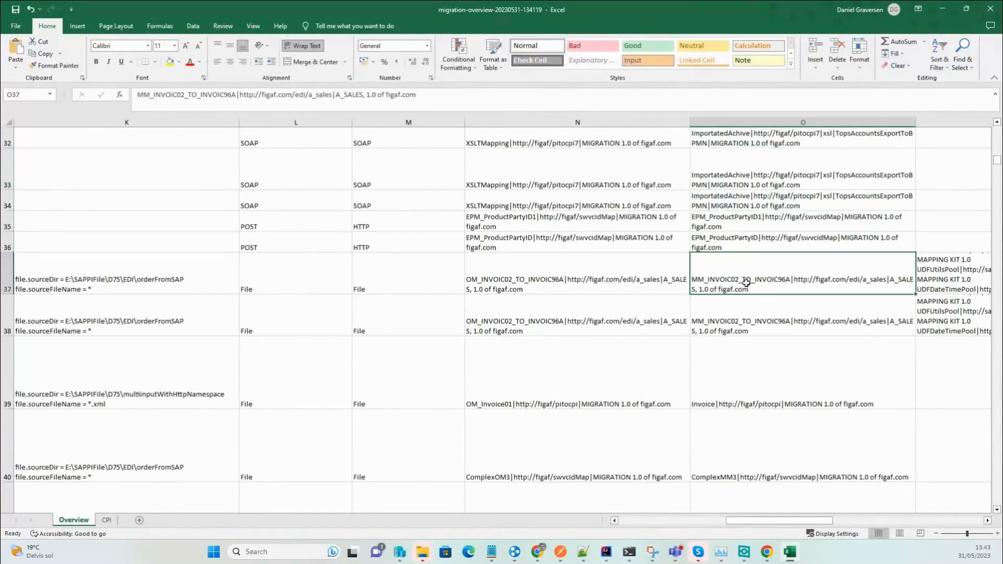
scroll(741, 333, down, 2)
scroll(741, 333, up, 5)
scroll(741, 333, up, 2)
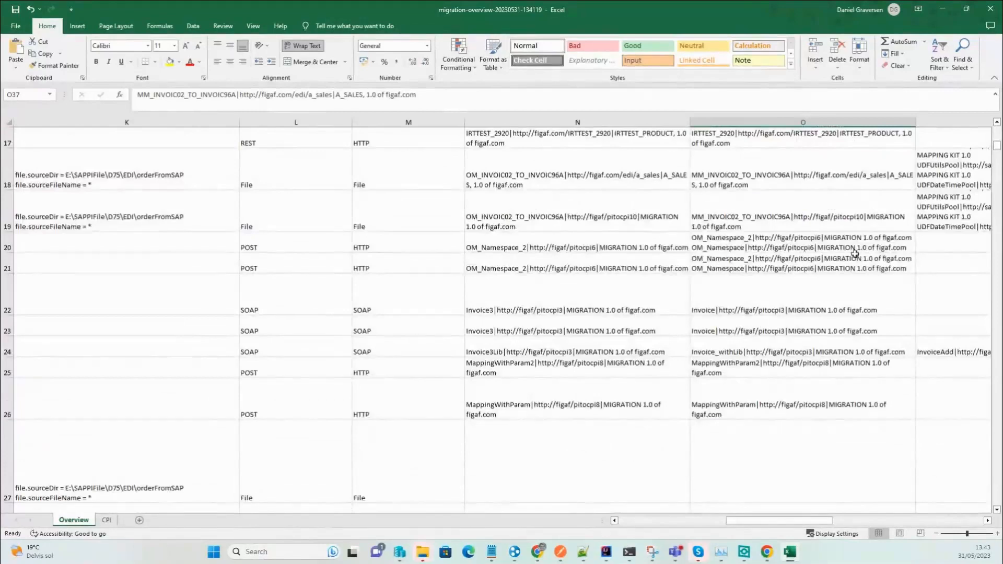
click(951, 211)
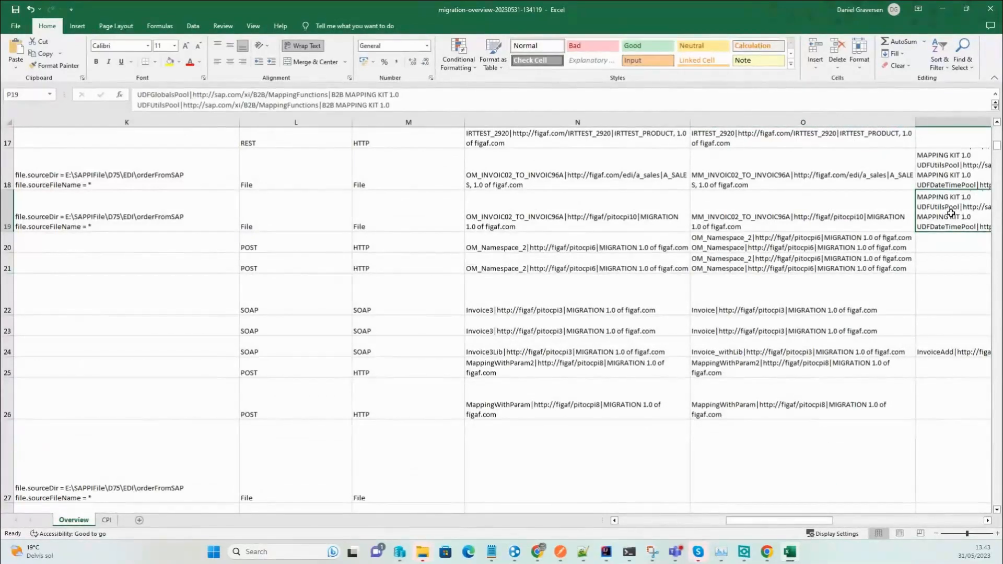
scroll(951, 212, right, 2)
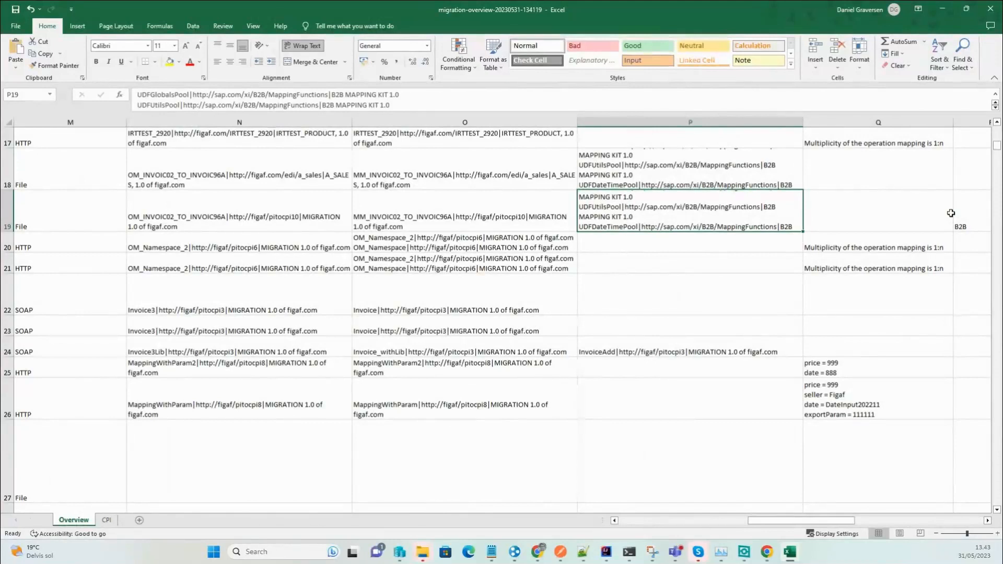
Review the receiver entry, receiver channel and adapter configuration for row 16 of the workbook.
key(Right)
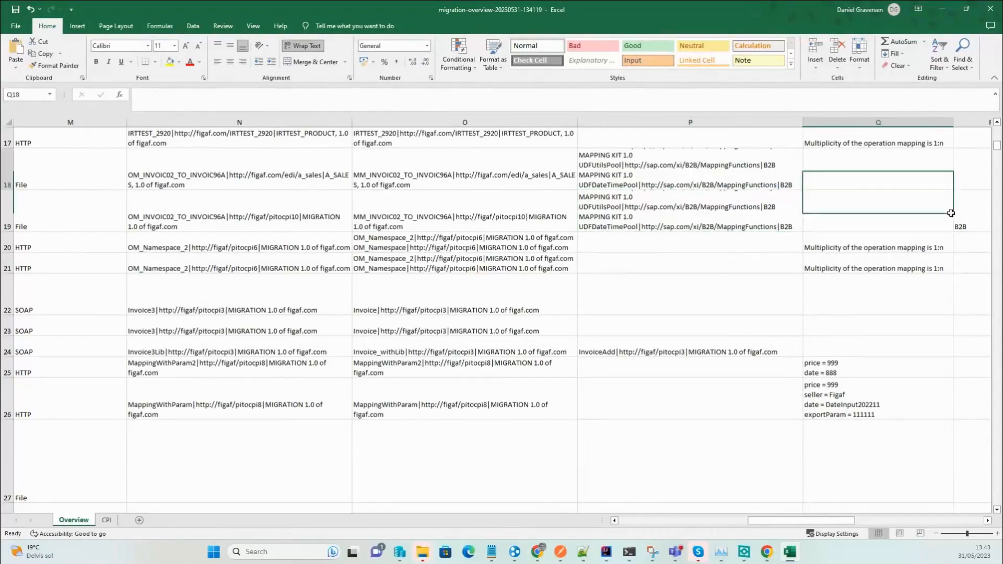
key(Up)
key(Up)
key(Up)
key(Right)
key(Right)
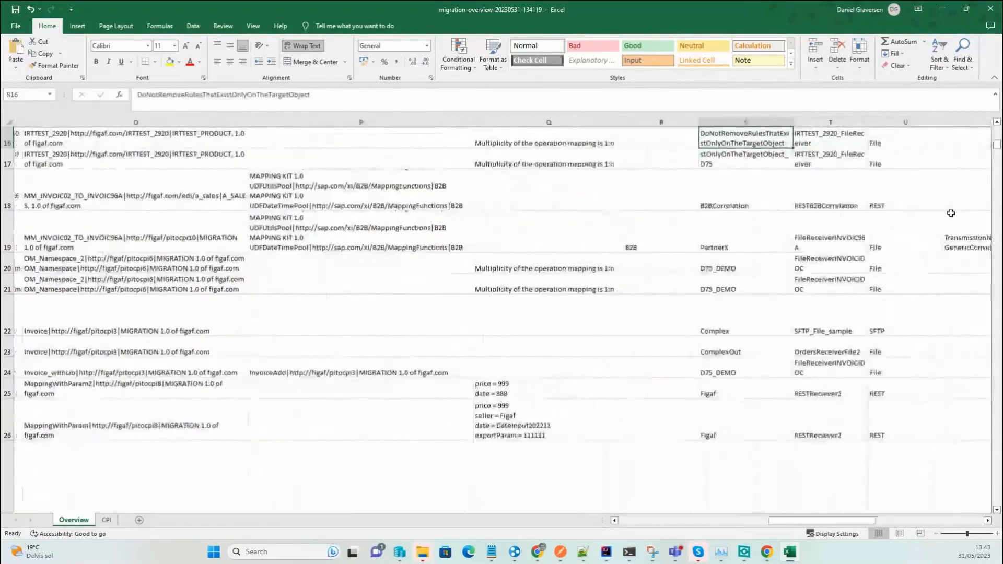
key(Right)
key(Left)
key(Right)
key(Right)
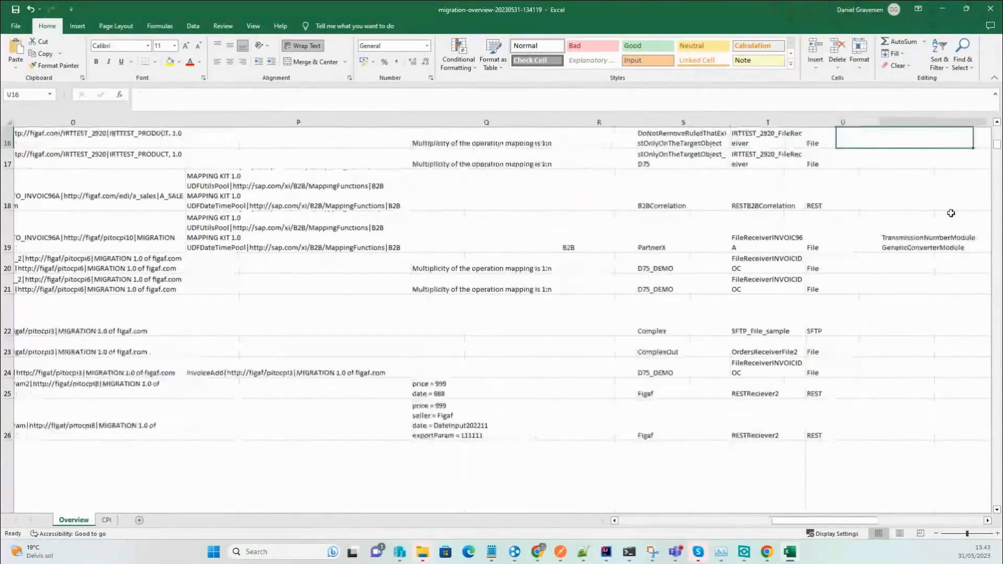
key(Left)
key(Left)
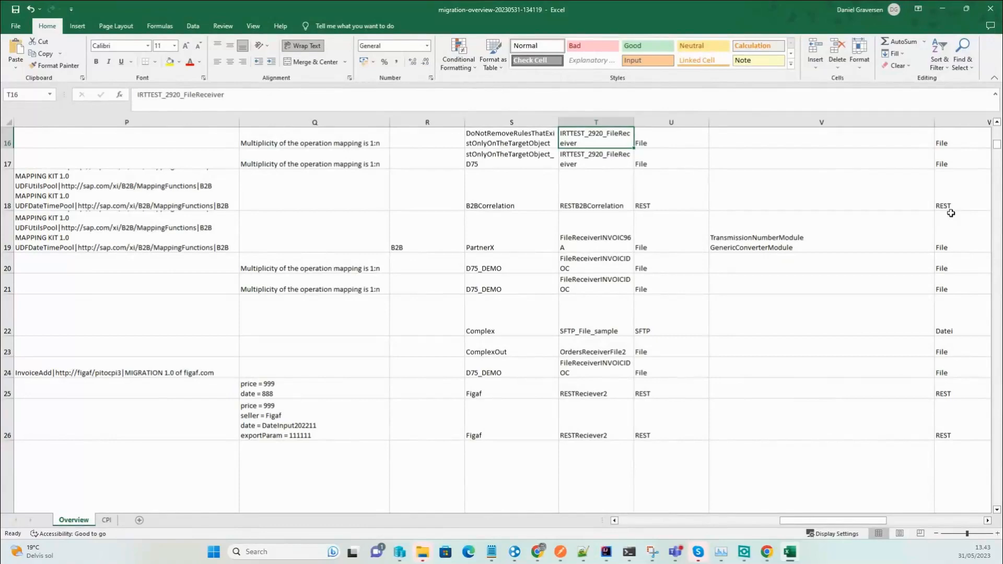
key(Right)
key(Right)
key(Right)
key(Right)
key(Right)
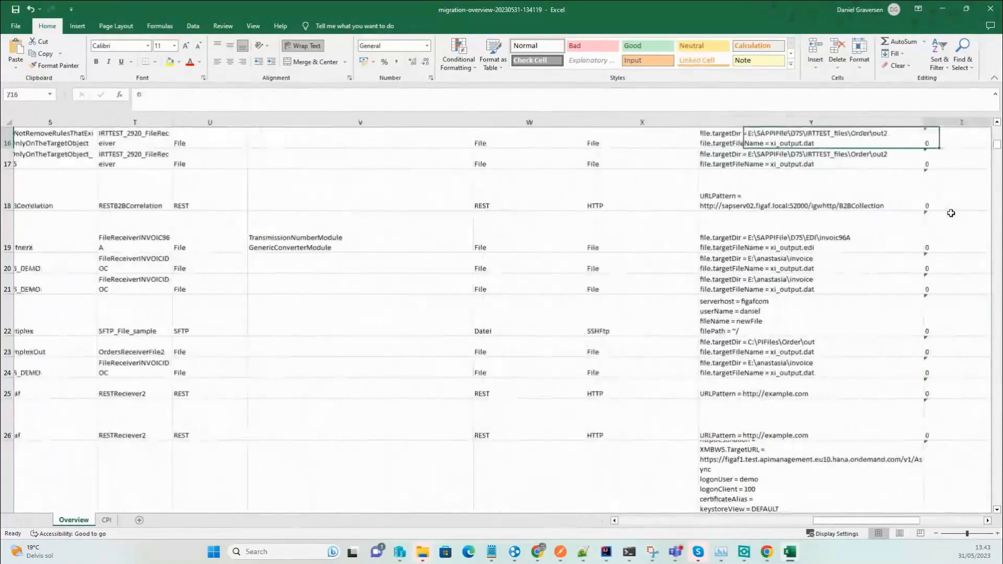
Check the successful test and system error counts in the workbook, then minimize Excel.
key(Right)
key(Right)
key(Down)
key(Down)
key(Down)
key(Down)
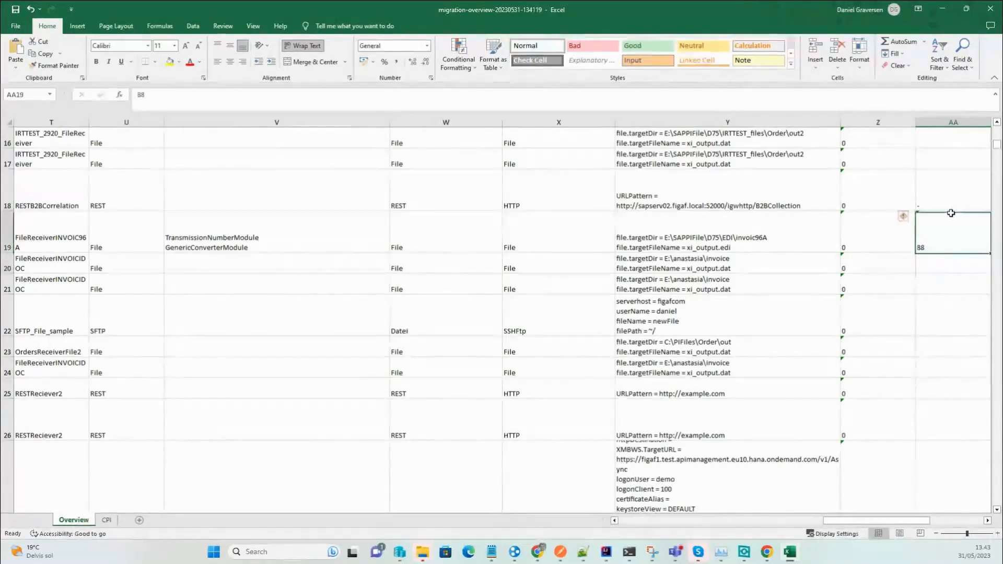
key(Up)
key(Right)
key(Left)
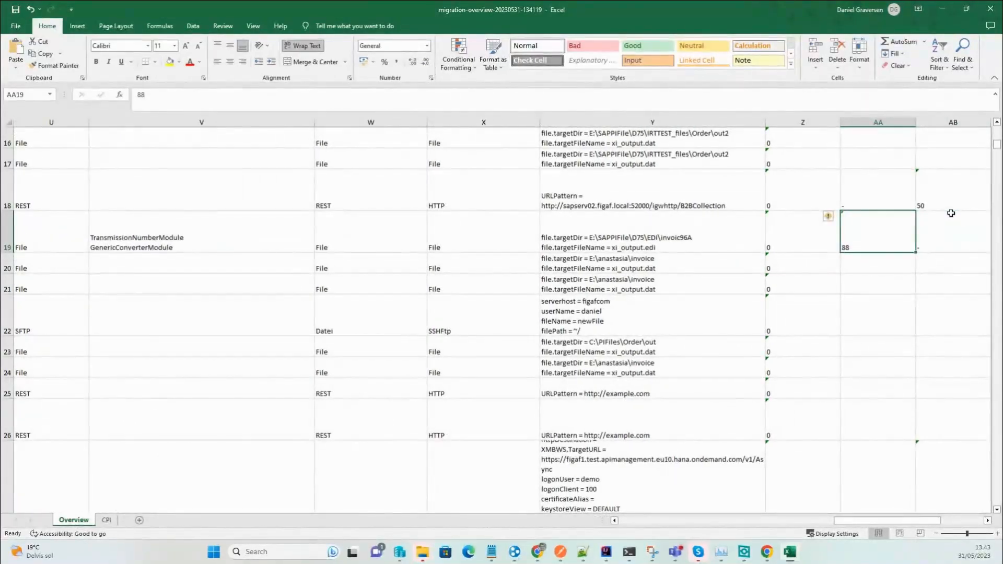
key(Right)
key(Up)
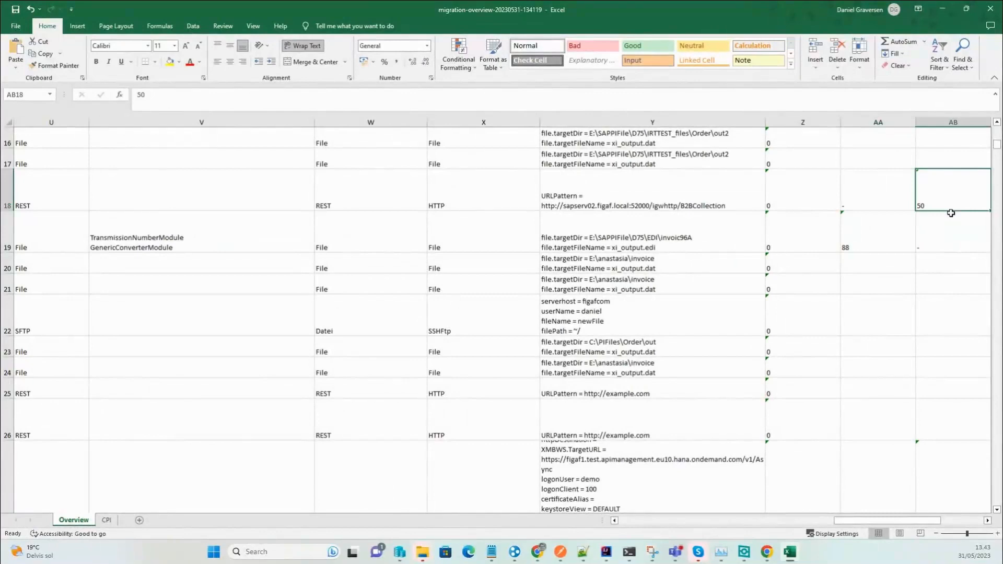
key(Up)
key(Up)
key(Up)
key(Up)
key(Up)
key(Up)
key(Up)
key(Up)
key(Up)
key(Up)
key(Up)
key(Up)
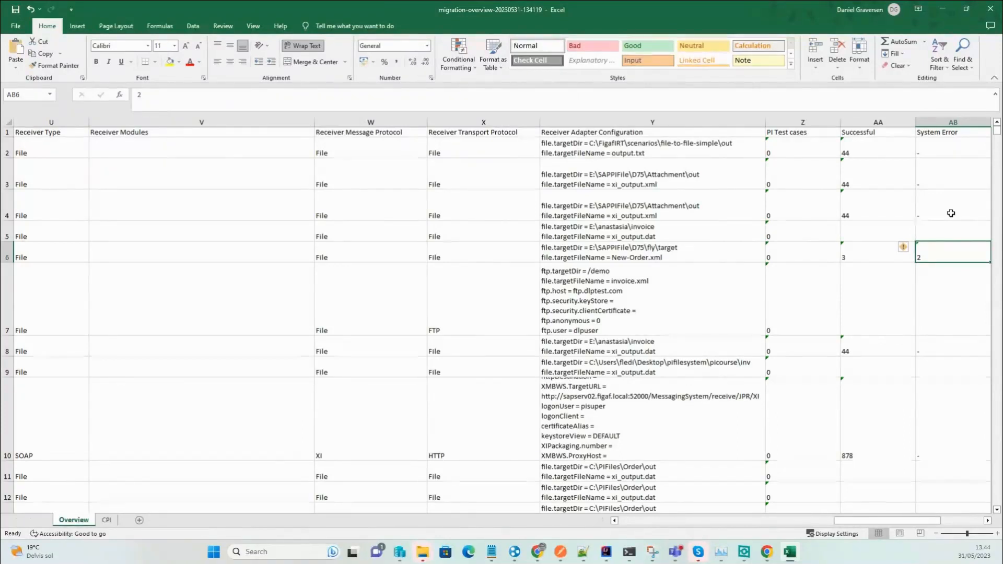
key(Down)
key(Down)
key(Down)
key(Down)
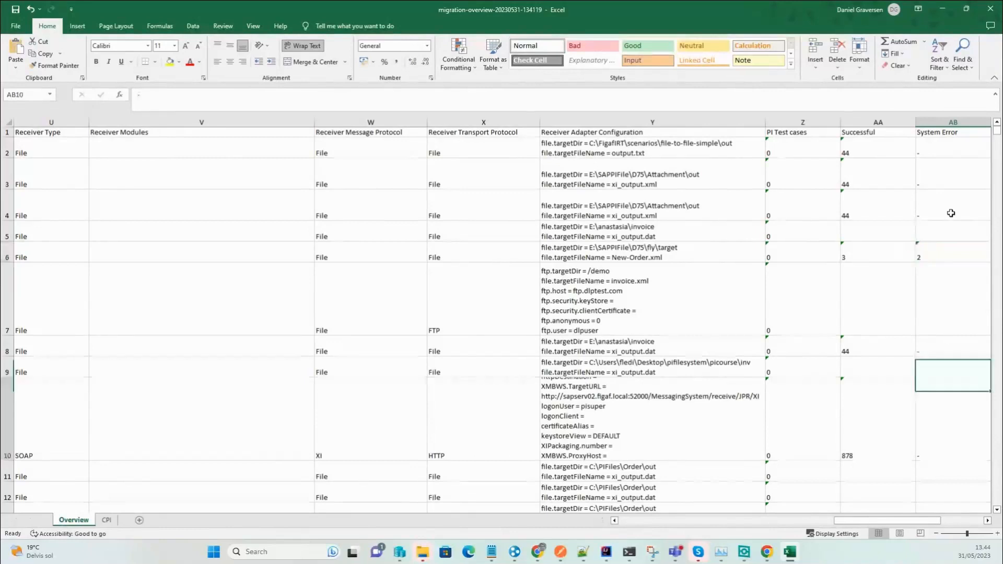
key(Down)
key(Down)
key(Down)
key(Down)
key(Down)
key(Down)
key(Down)
key(Down)
key(Down)
key(Down)
key(Down)
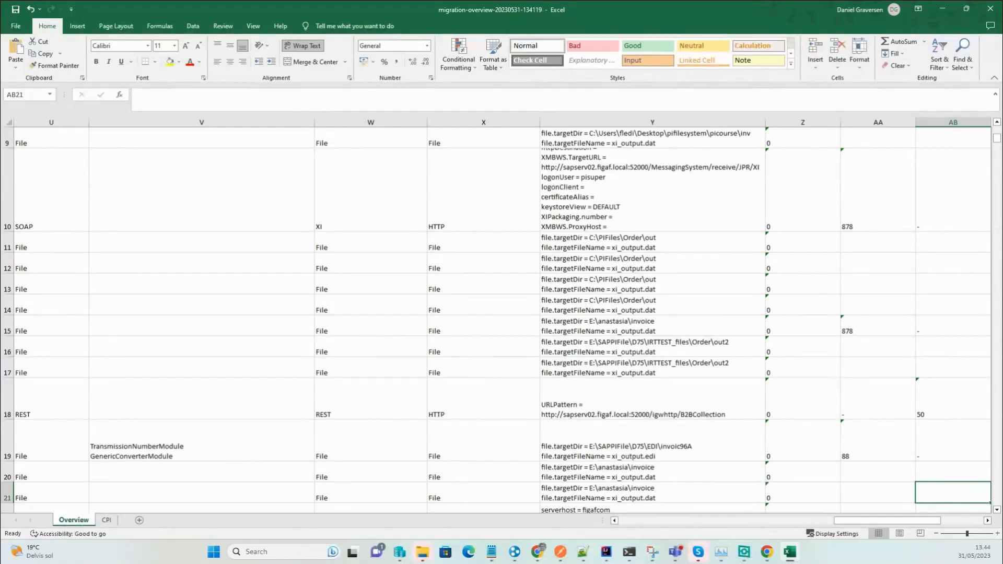
click(943, 9)
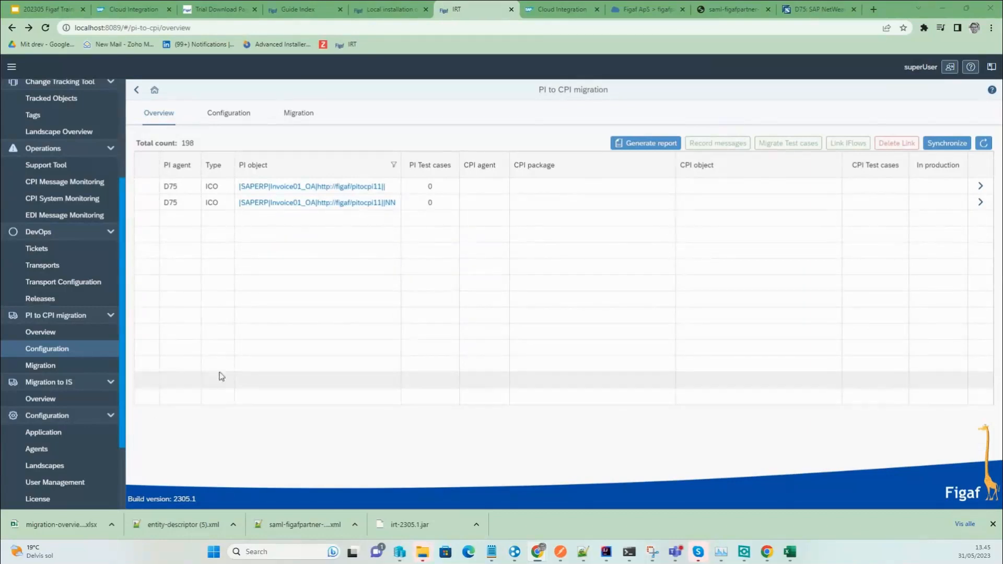
Select the first Invoice01_OA ICO row and start a recording request for it.
click(146, 191)
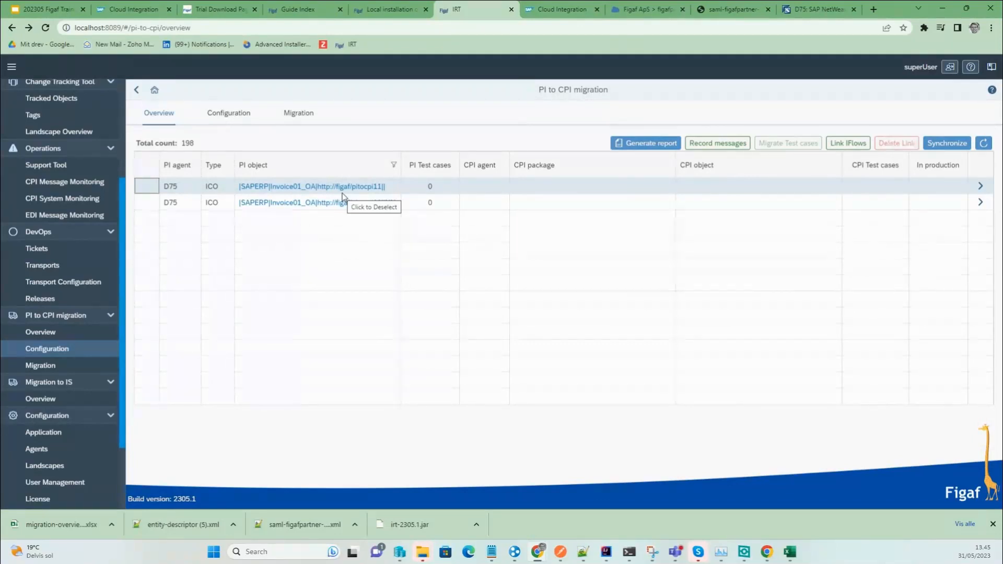
click(695, 145)
Title the new test suite 'pi2cpi trainig' in the recording request and view the fetch policy choices.
click(116, 160)
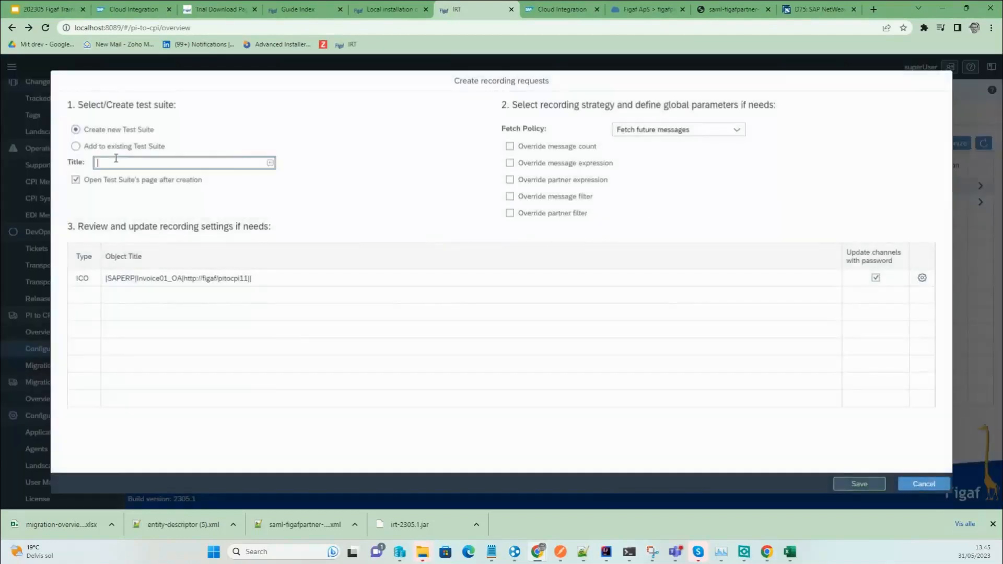
text(pi2cpi trainig)
click(653, 129)
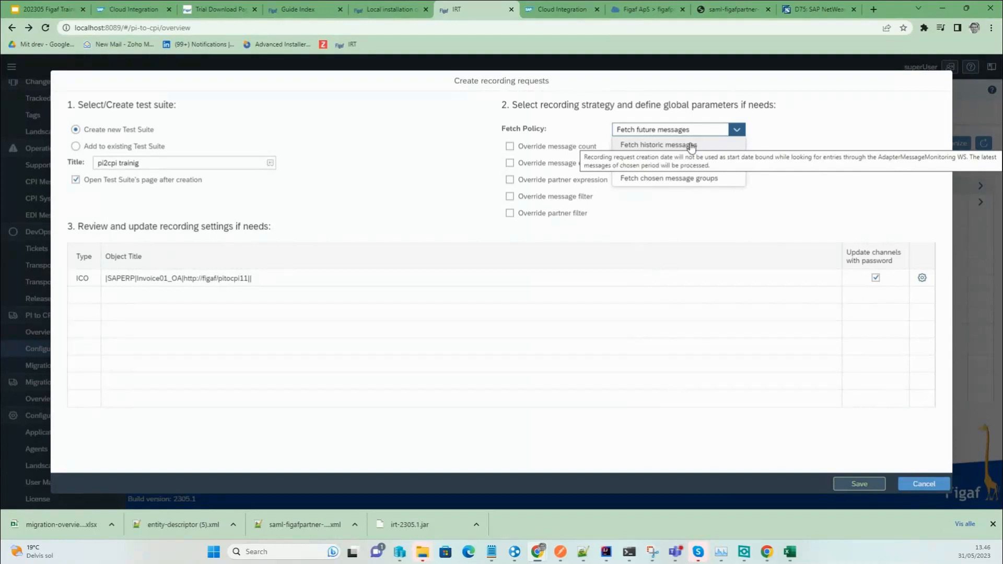
Set the fetch policy to two chosen message groups and save the recording request.
click(706, 178)
click(201, 241)
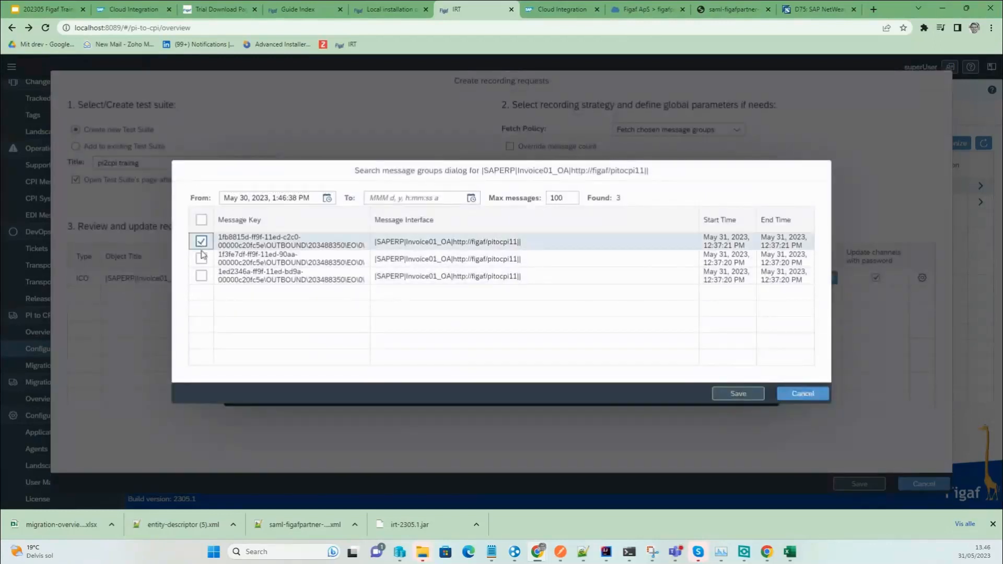
click(202, 258)
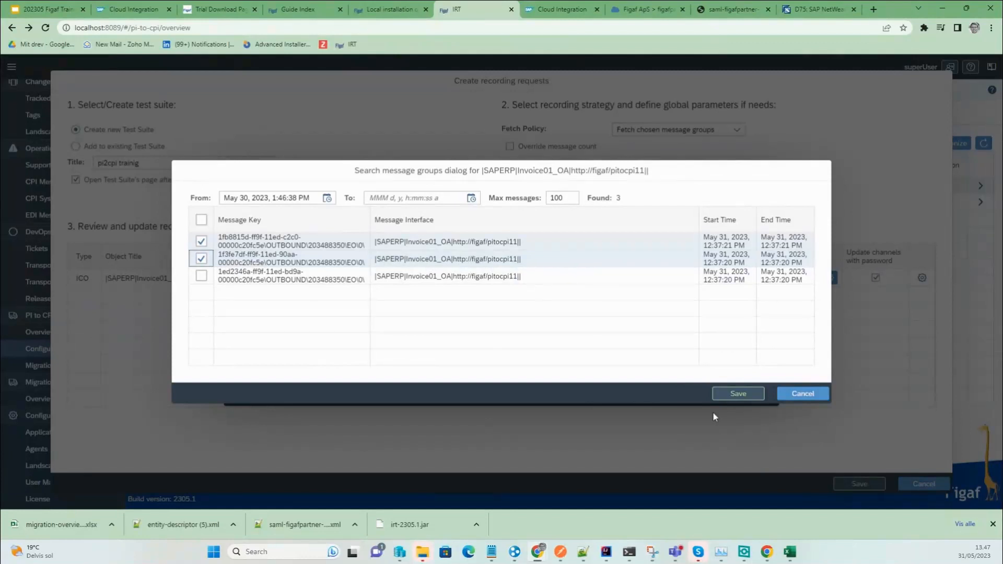
click(737, 393)
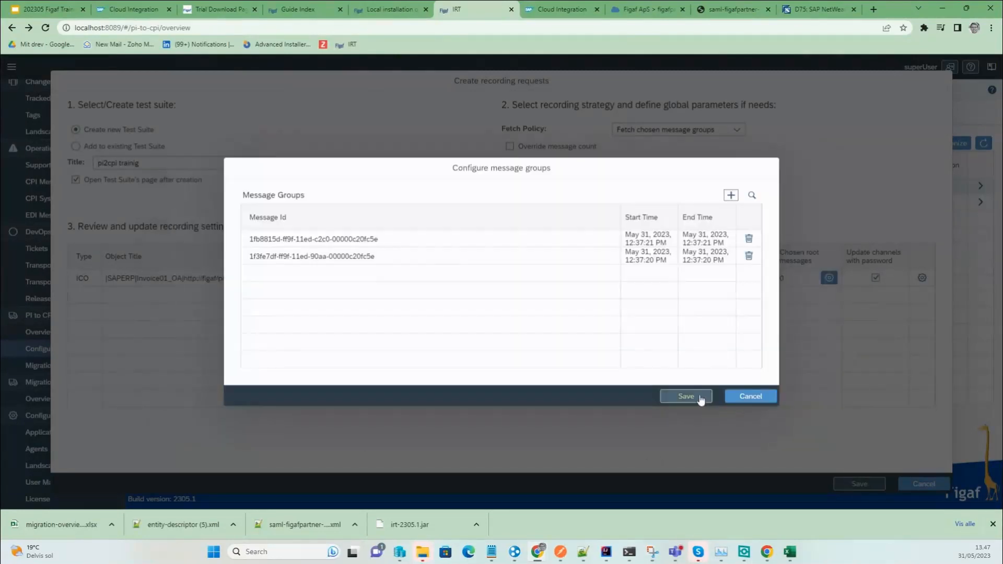
click(695, 398)
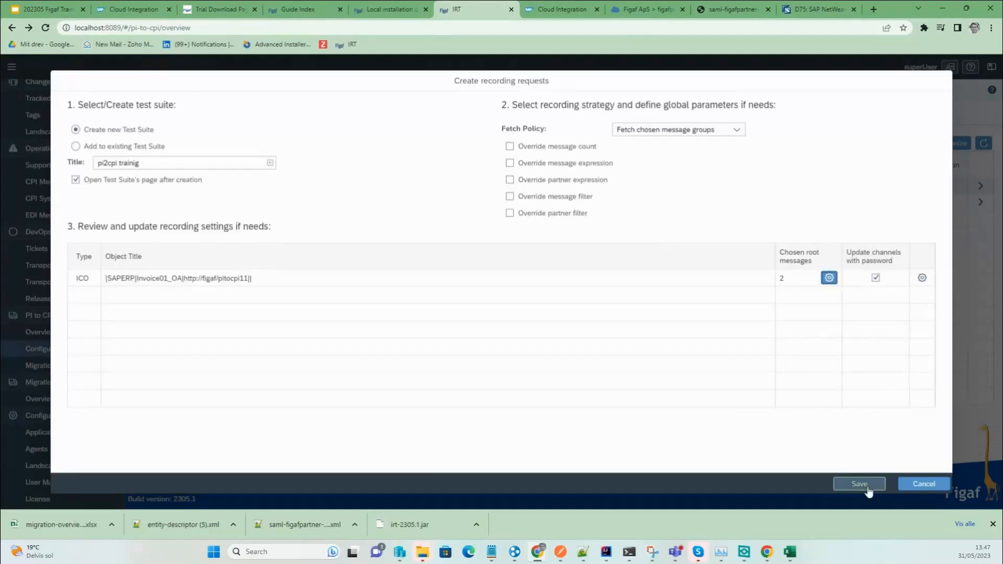
click(867, 486)
click(577, 310)
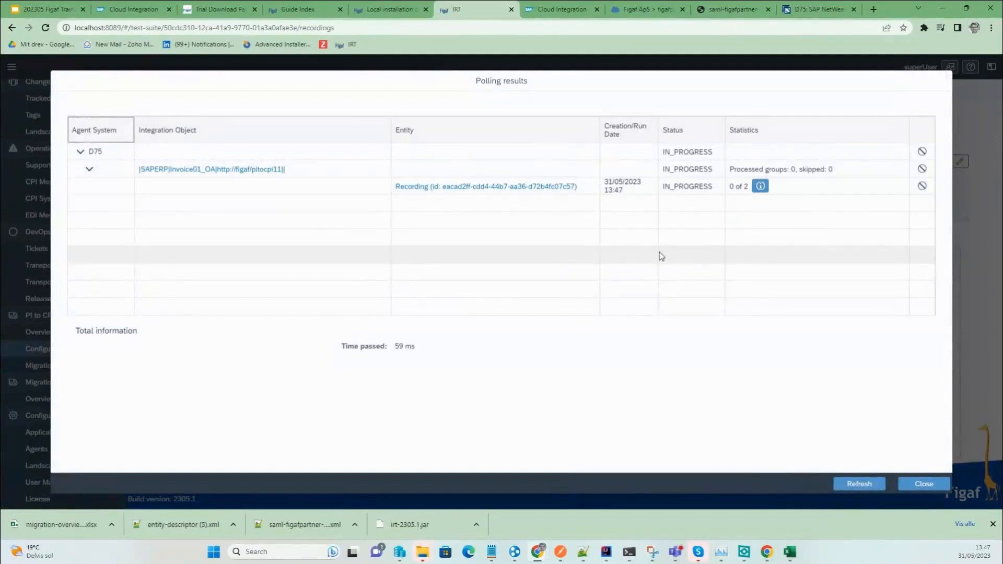
Refresh the polling results until complete and view the recording's additional statistics.
click(870, 483)
click(871, 483)
click(869, 484)
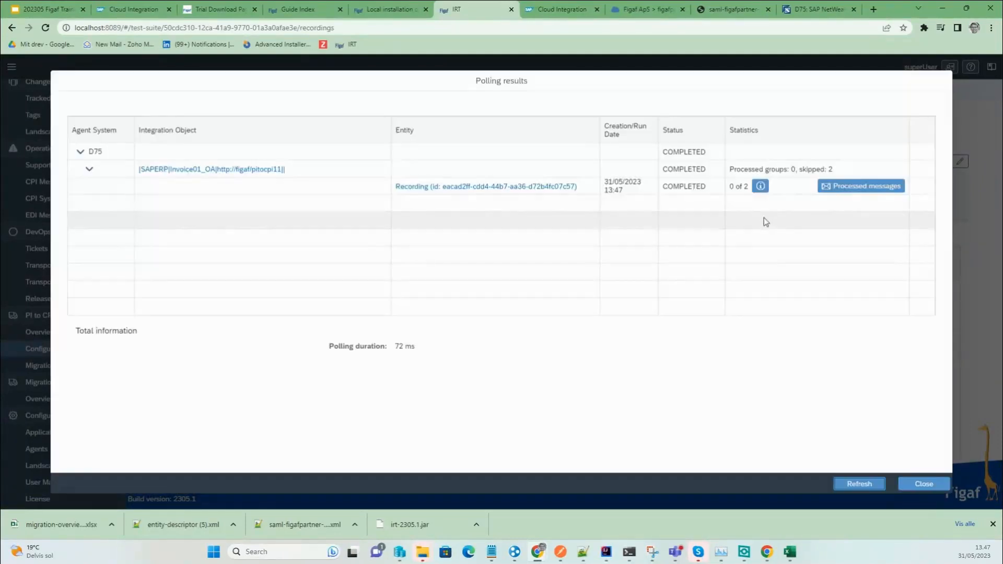
click(760, 186)
click(604, 332)
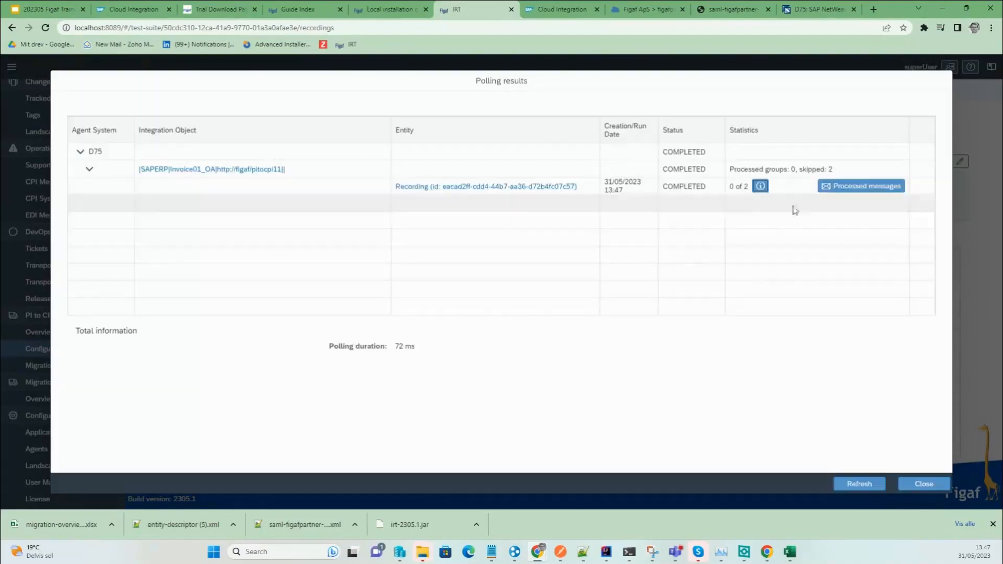
Inspect both processed message entries showing payloads not found, then close the dialogs.
click(841, 186)
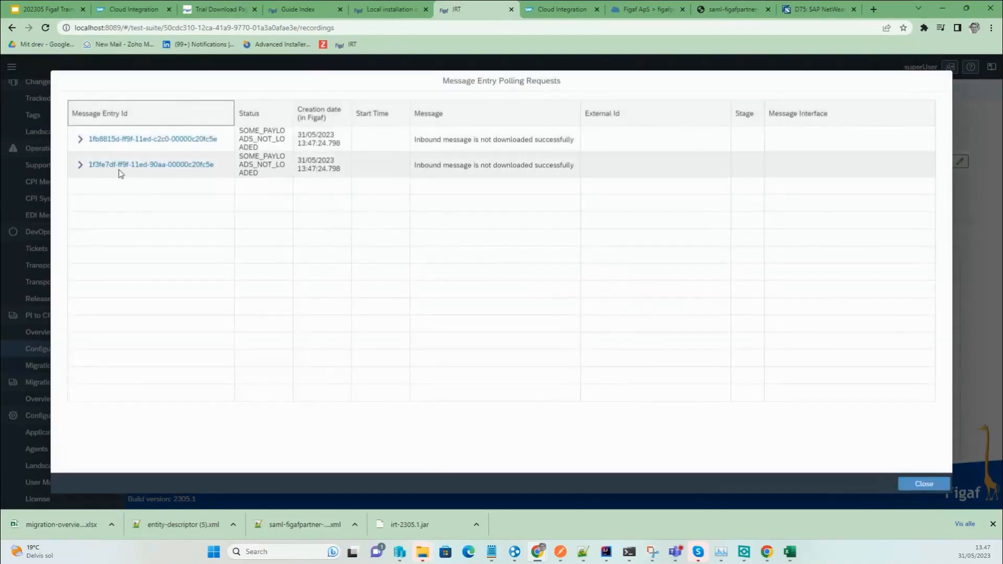
click(80, 165)
click(80, 139)
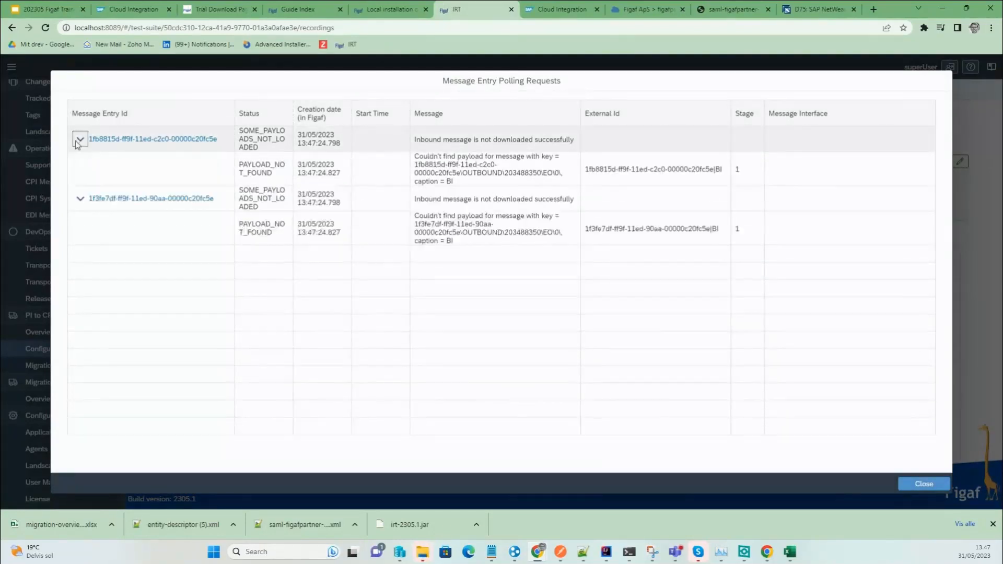
drag(455, 183, 440, 181)
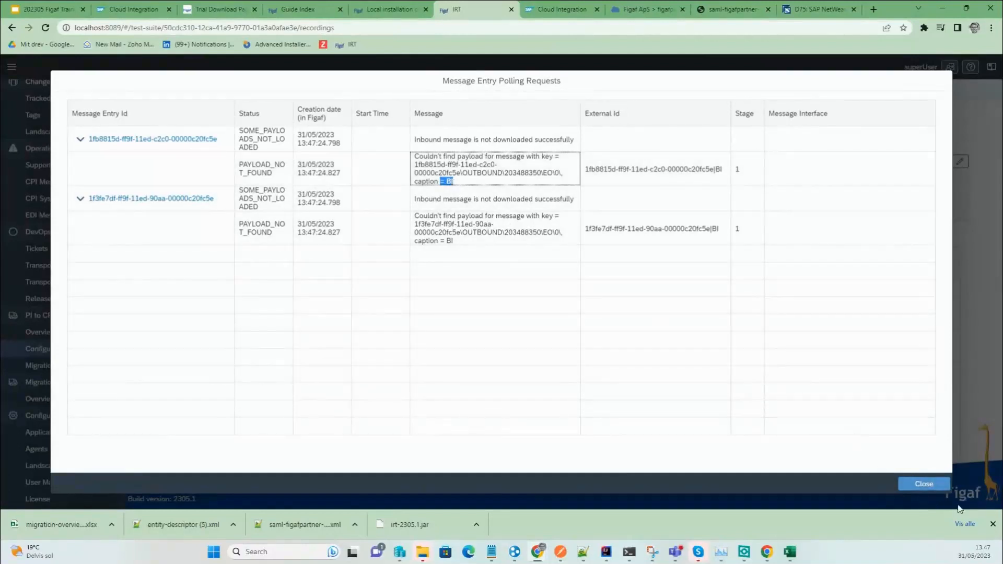
click(921, 483)
click(918, 484)
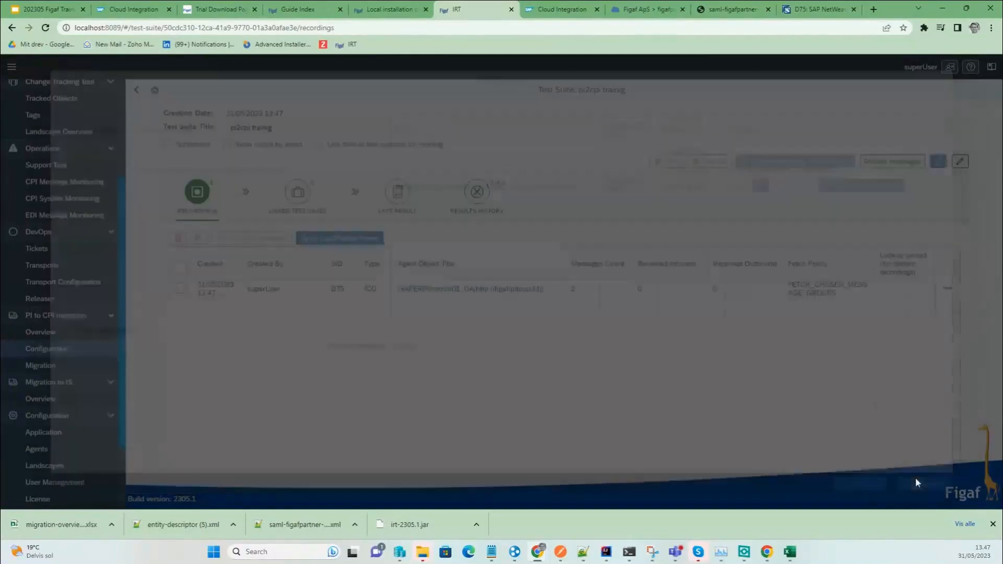
Open the Invoice01_OA object details and leave the messages logging approach override off.
click(422, 290)
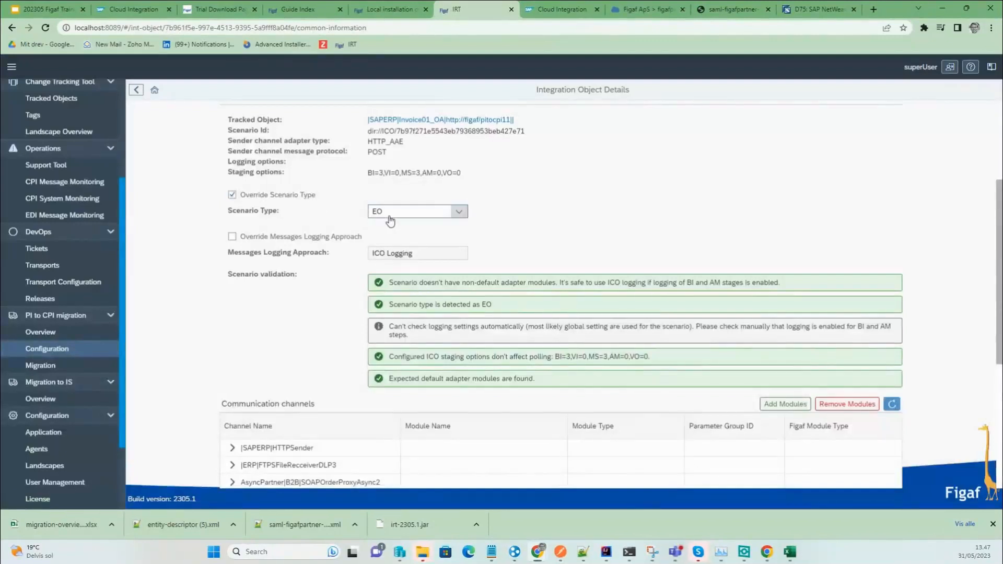
click(267, 238)
click(457, 252)
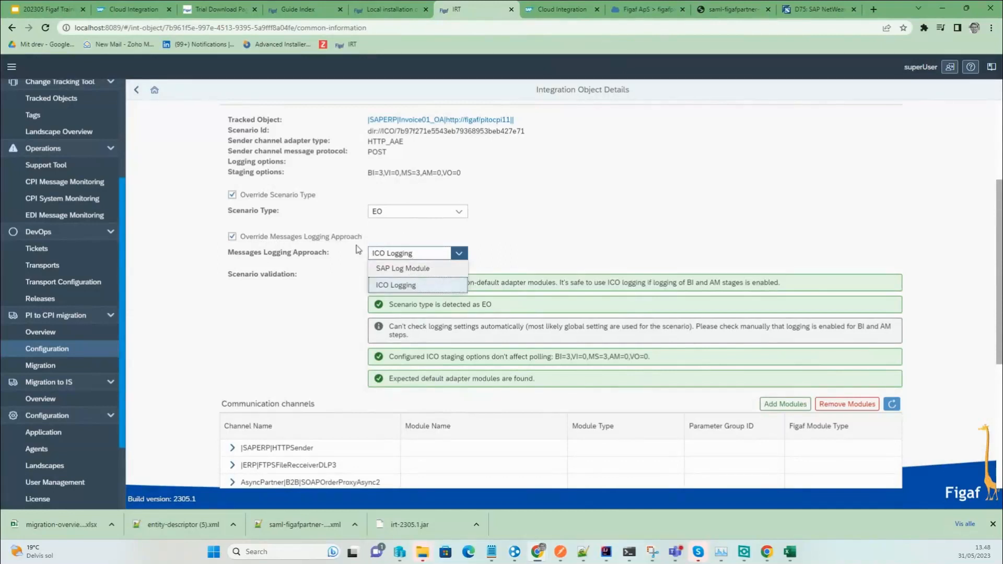
click(321, 237)
drag(462, 283, 710, 285)
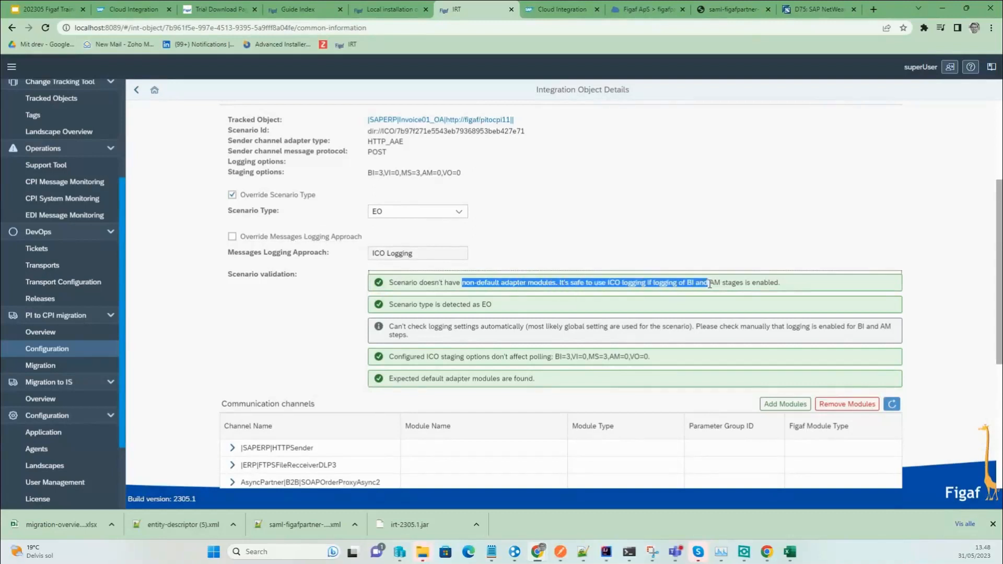
click(686, 282)
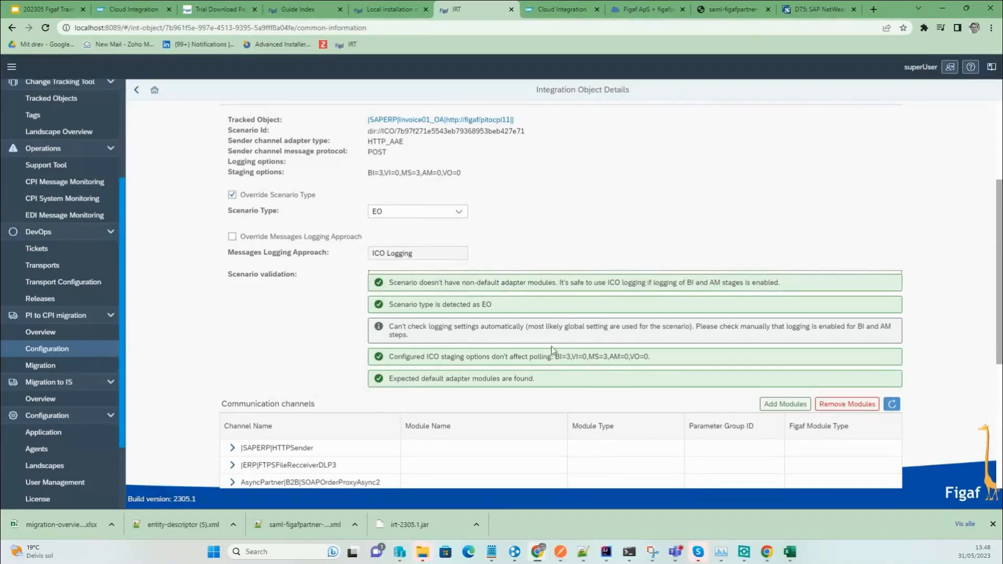
scroll(455, 365, down, 1)
scroll(396, 353, up, 2)
Keep EO as the scenario type and switch back to the browser window.
click(416, 264)
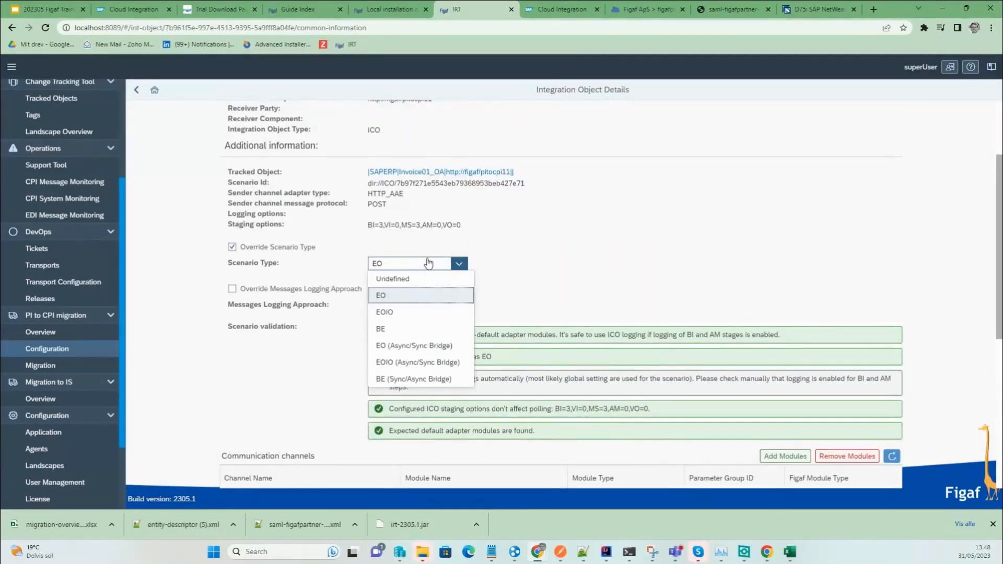
click(424, 295)
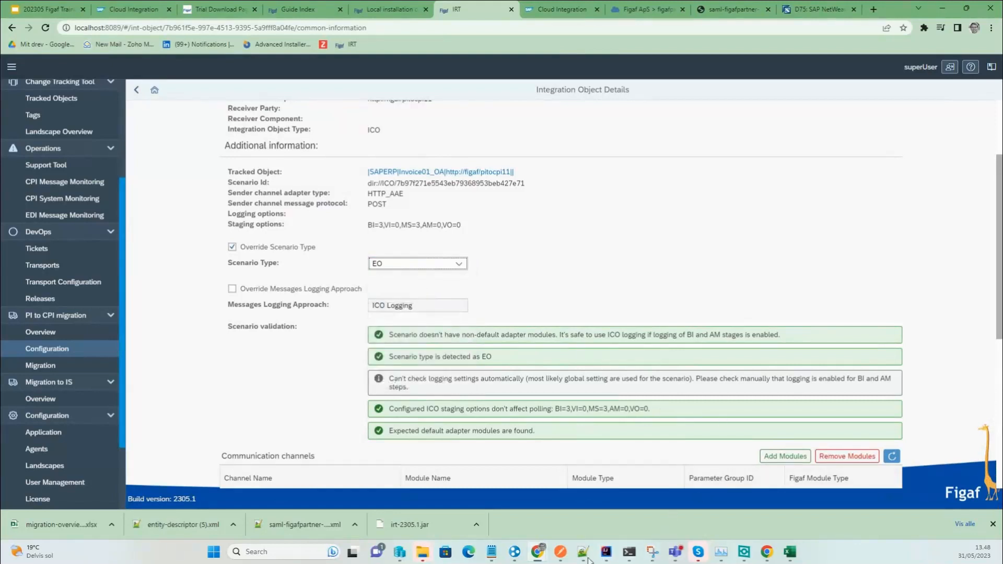
click(560, 551)
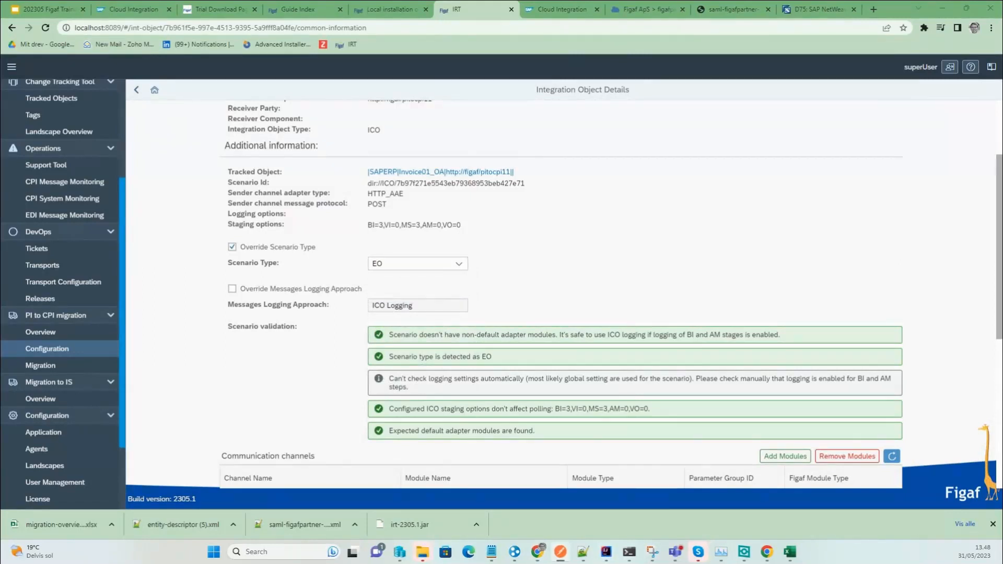
key(alt+Tab)
Copy the existing recording as a new one fetching historic messages over a 1 hour lookup.
click(137, 93)
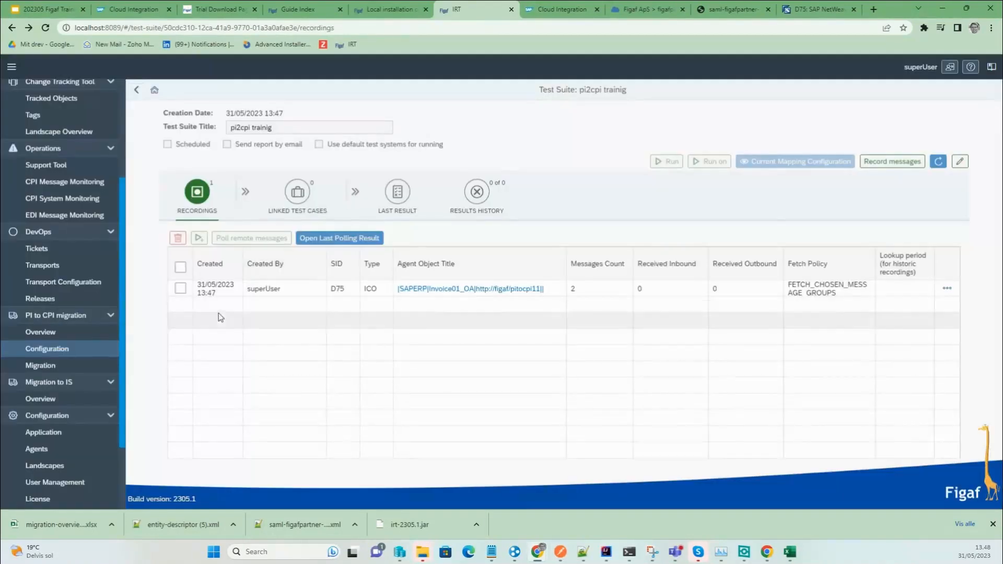
click(181, 289)
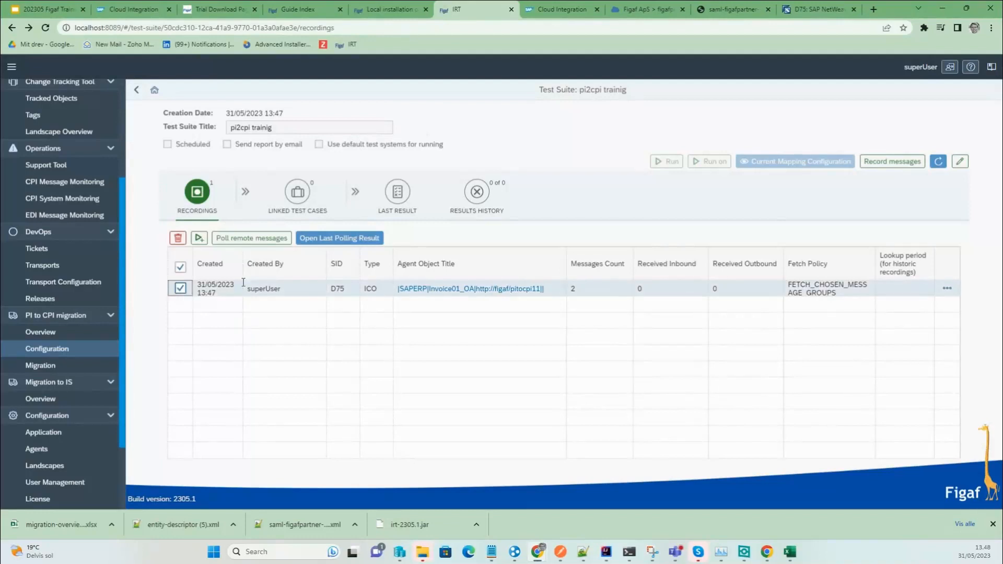
click(947, 289)
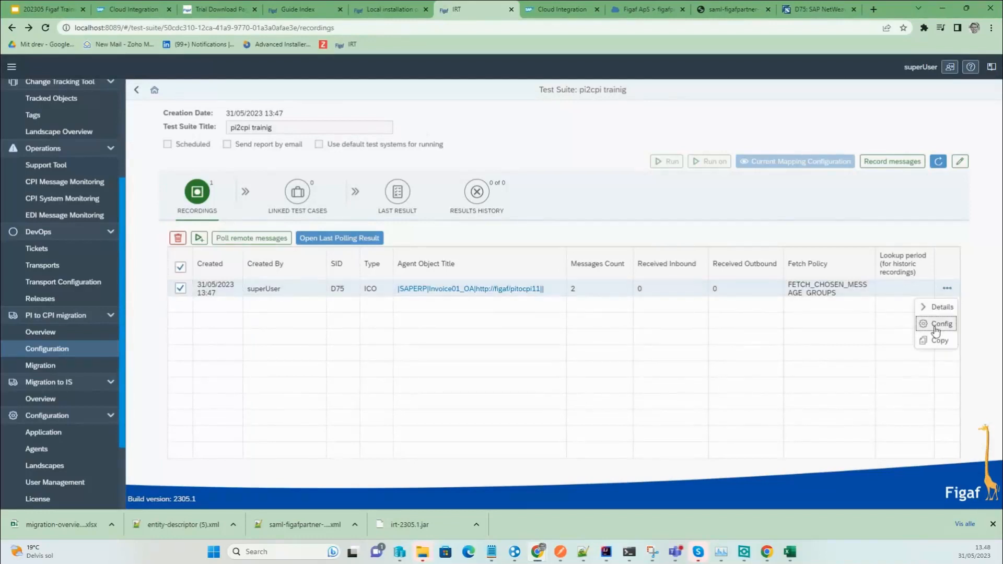
click(939, 343)
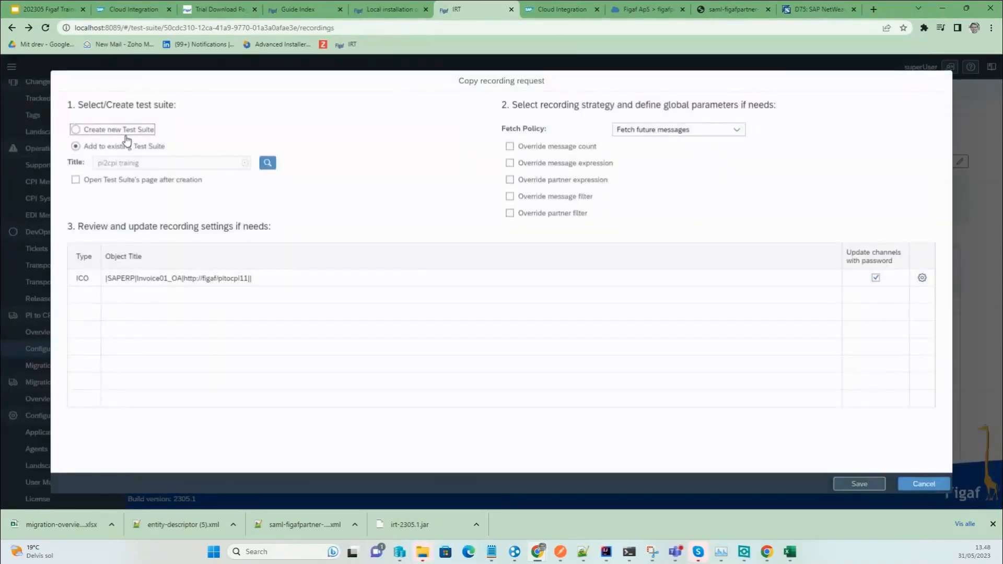
click(698, 130)
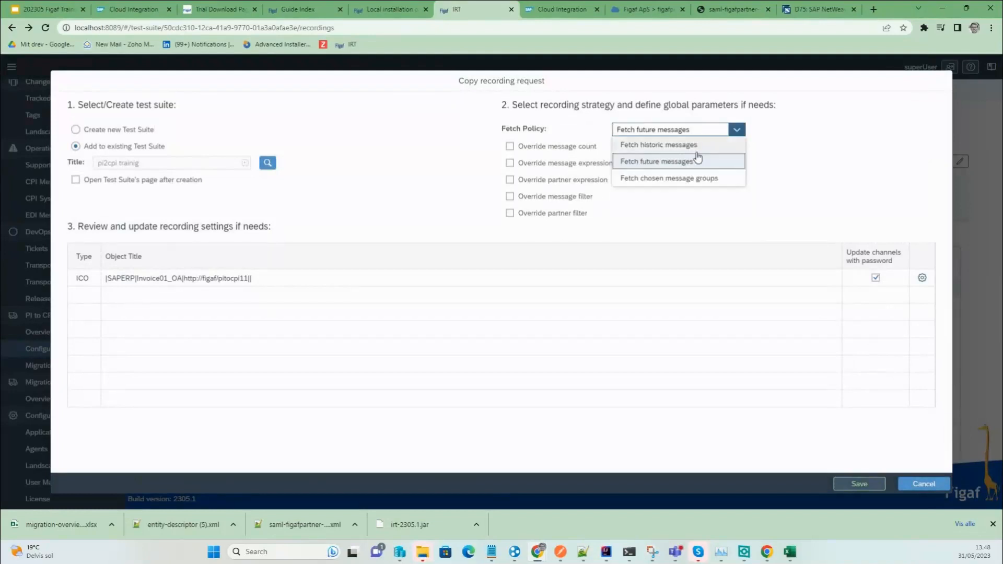
click(697, 158)
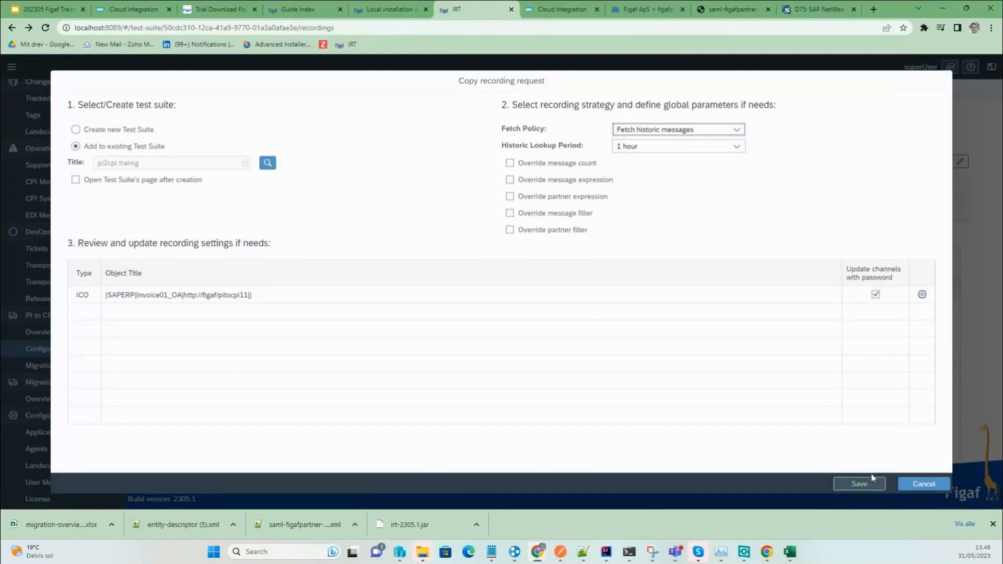
click(860, 483)
click(570, 308)
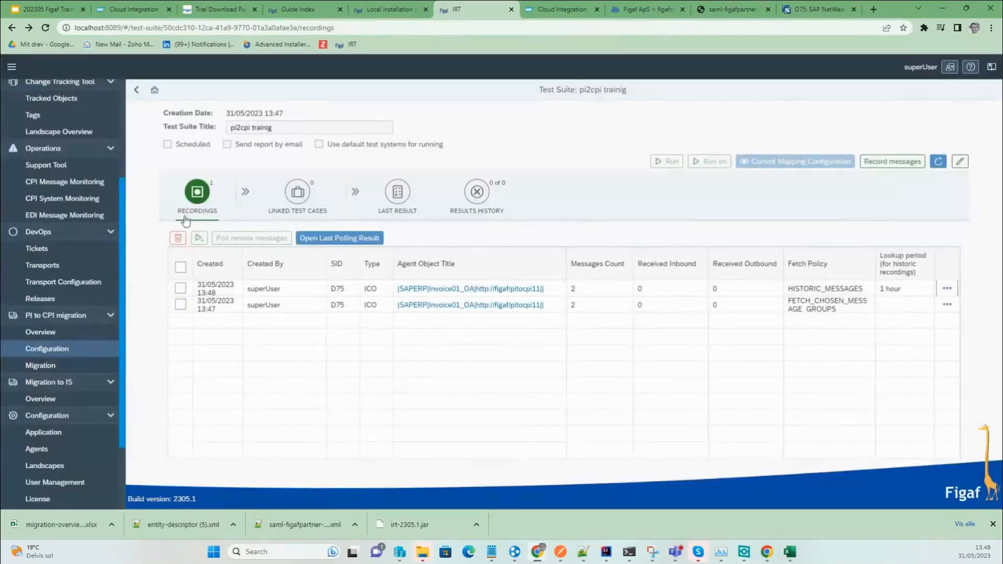
click(181, 288)
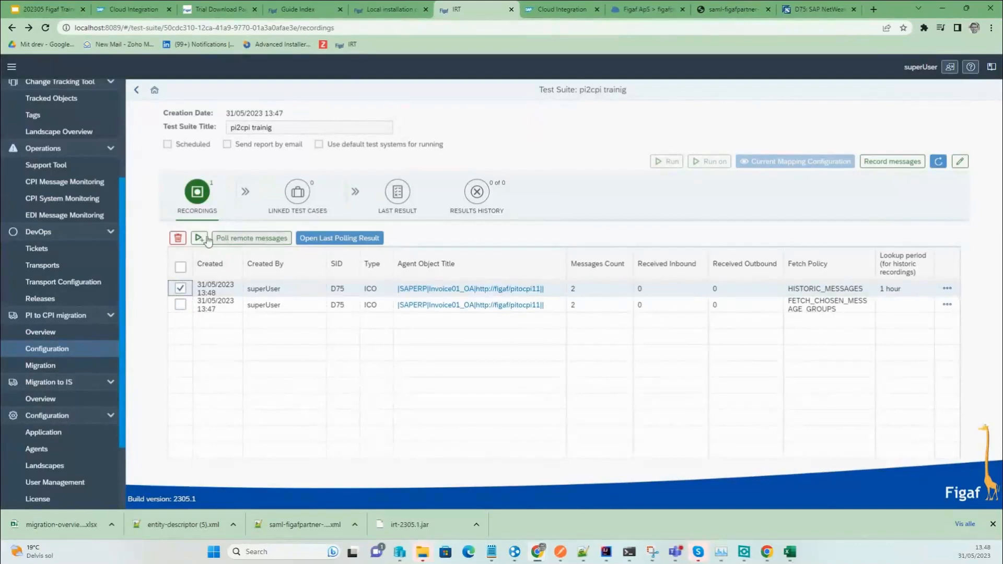
Poll messages for the historic recording and list its processed message entries.
click(266, 238)
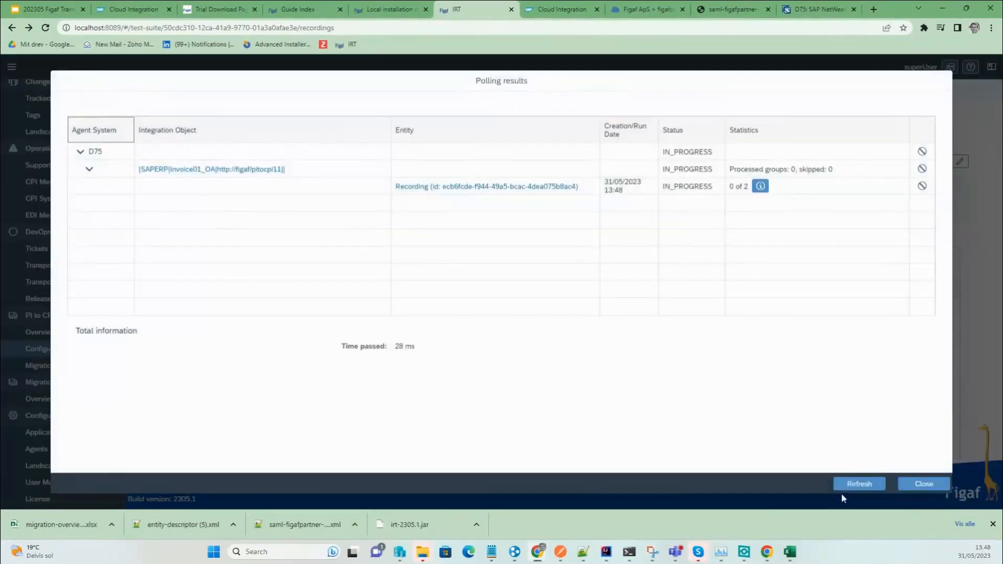
click(857, 485)
click(858, 484)
click(832, 186)
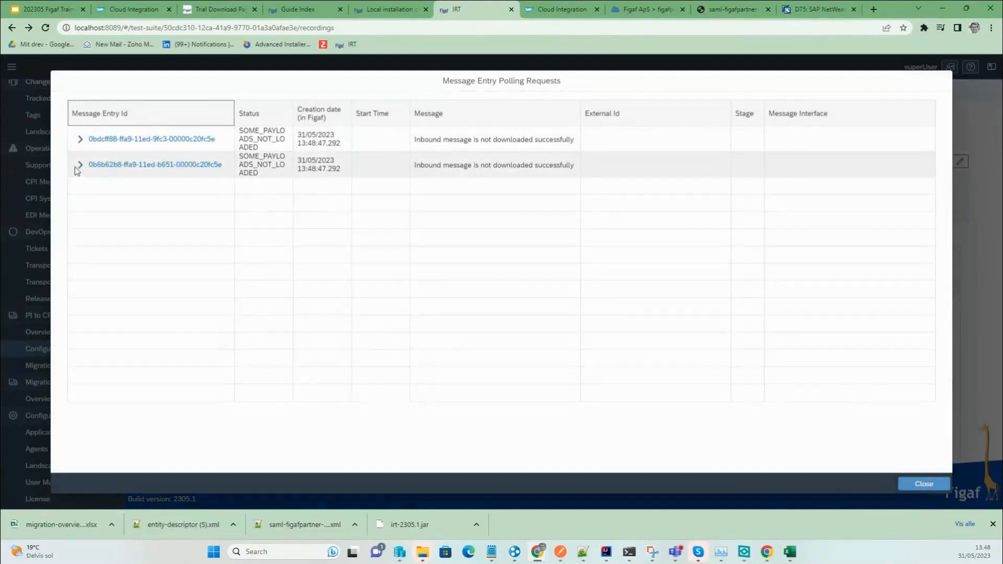
Check why the second message was skipped, then open the Invoice01_OA integration object details.
click(80, 166)
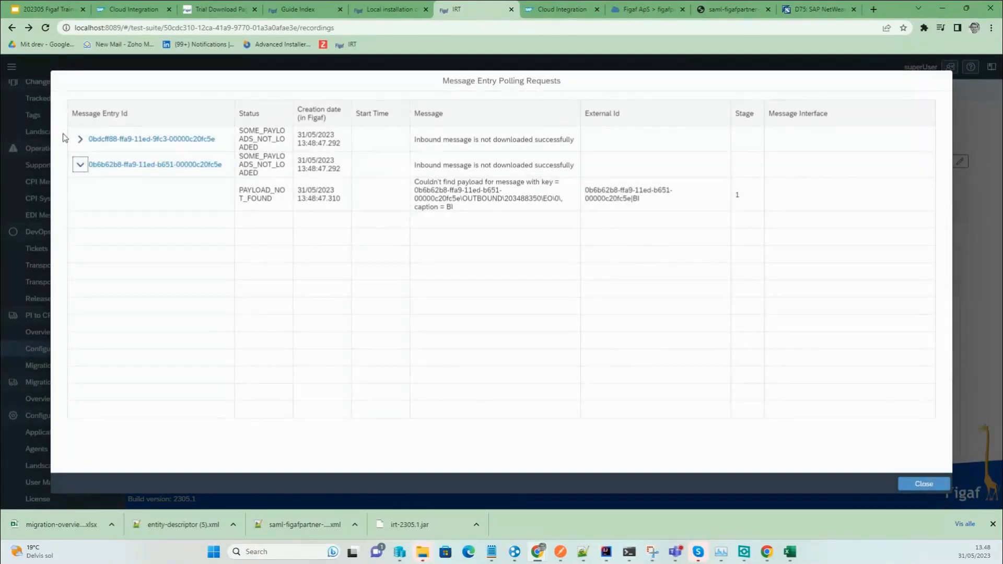
click(921, 483)
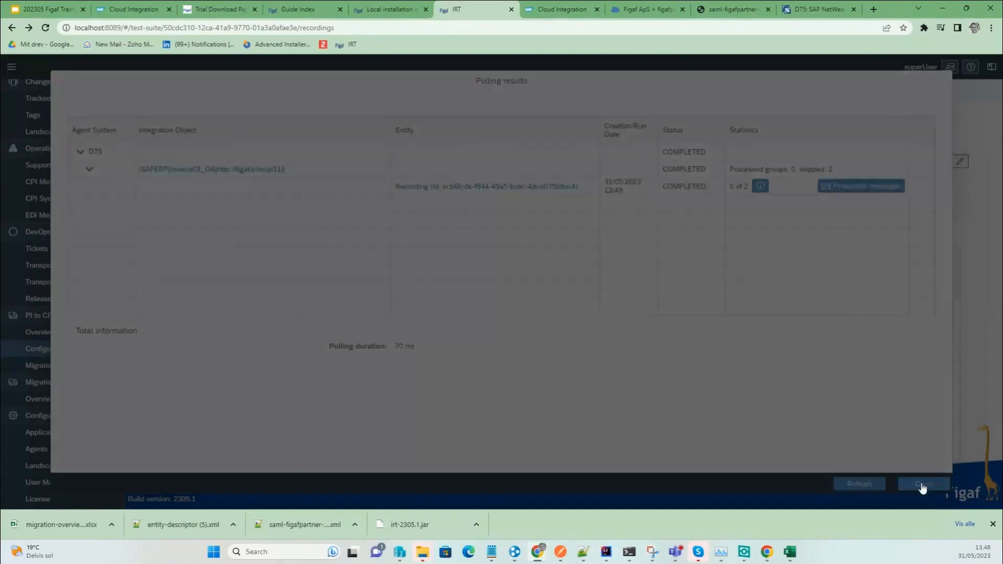
click(907, 486)
click(481, 291)
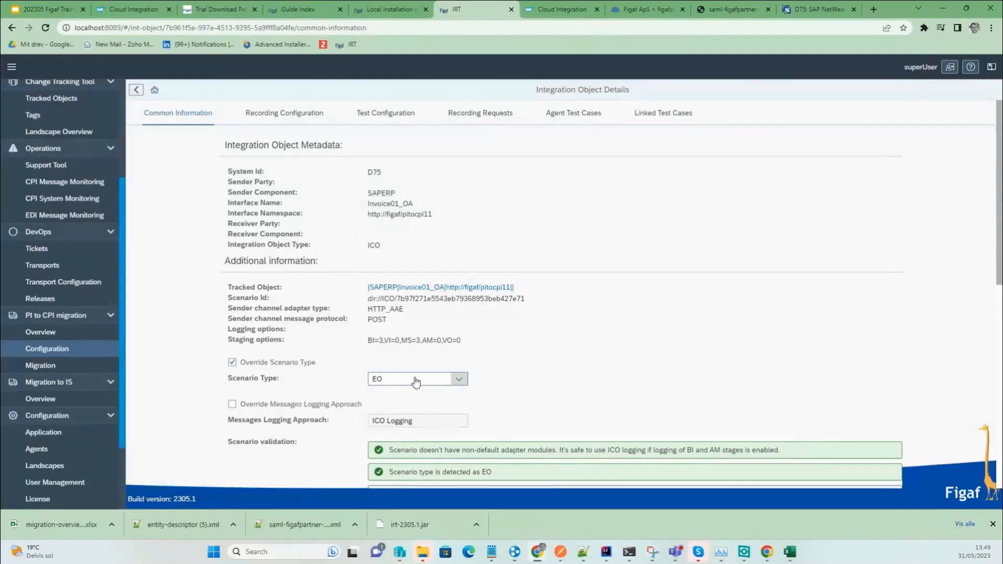
Set scenario type EO and SAP Log Module as the logging approach override, then save.
click(415, 381)
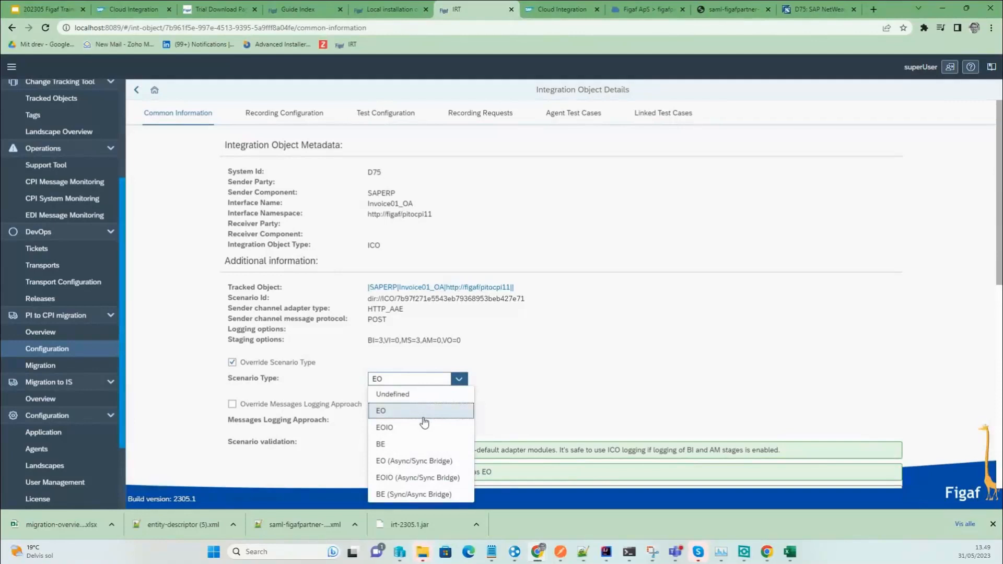
click(424, 418)
click(259, 405)
click(413, 421)
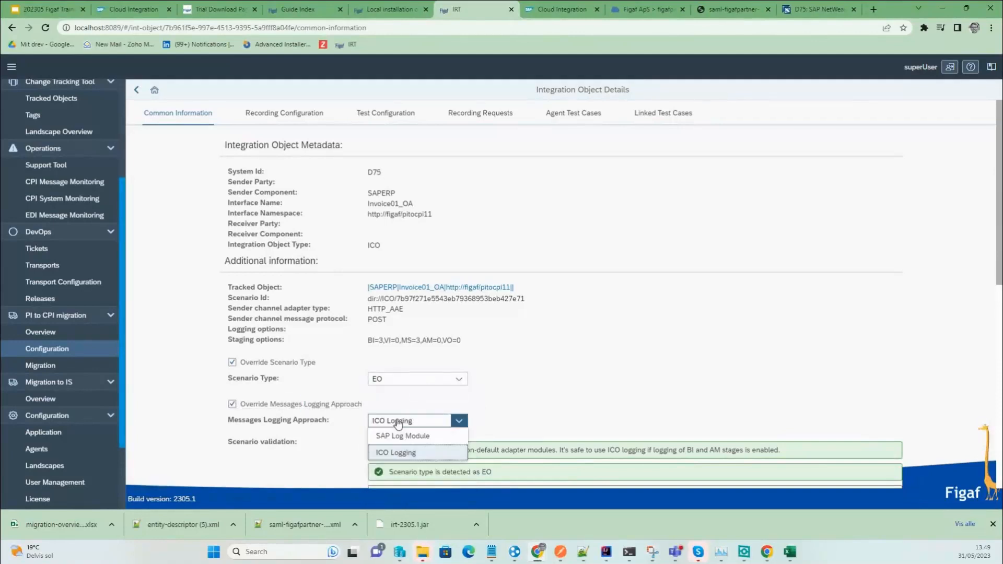
click(429, 438)
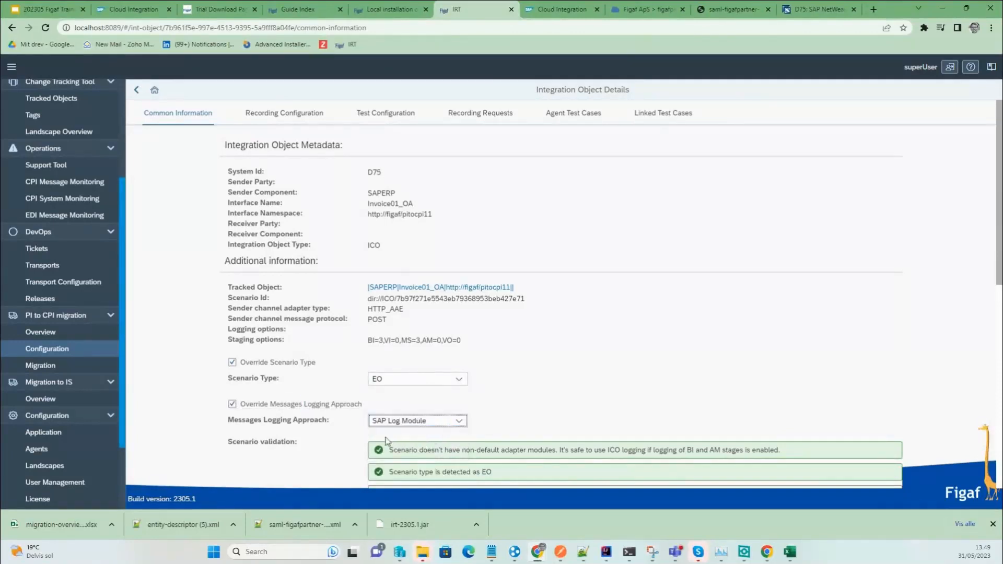
scroll(499, 409, down, 6)
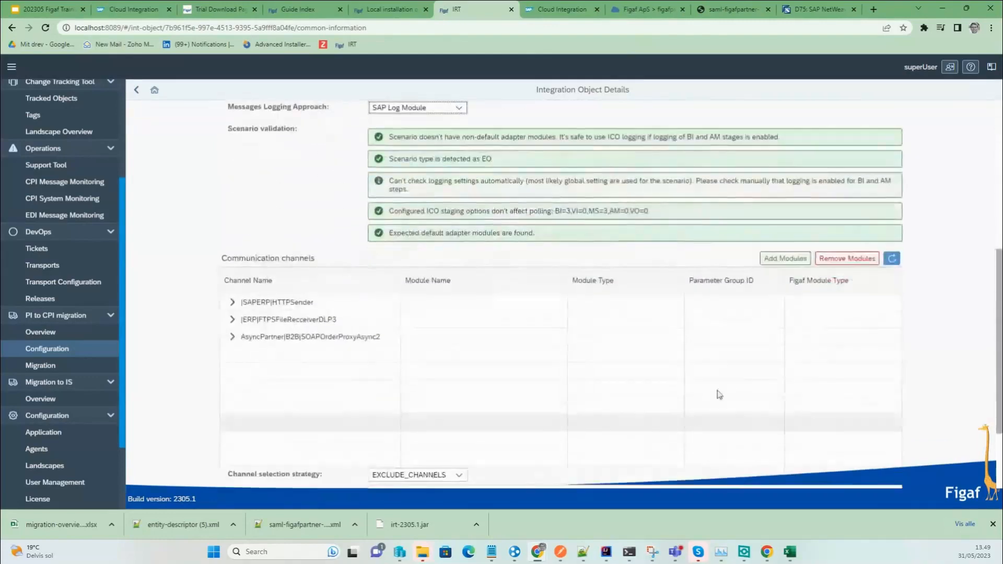
scroll(641, 384, down, 2)
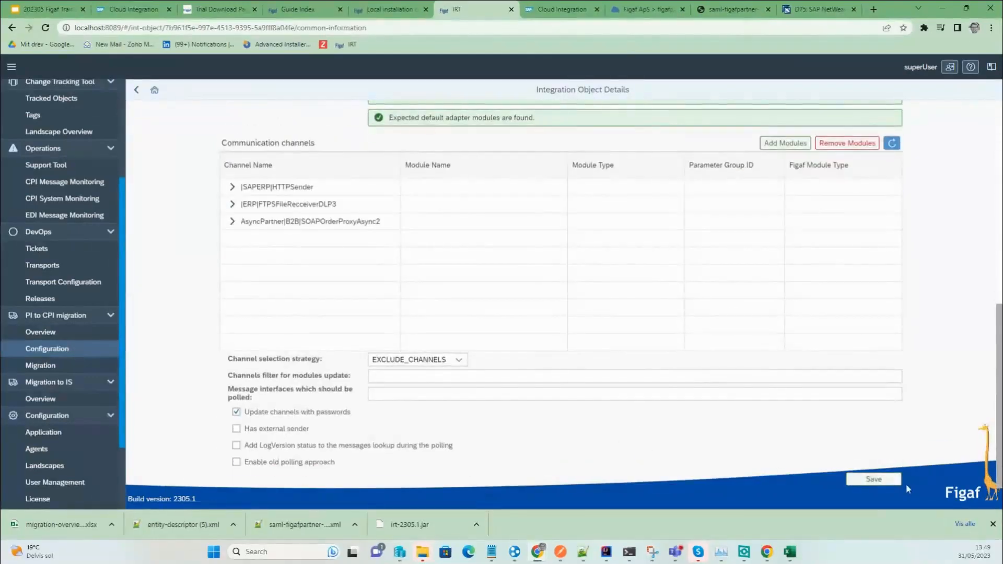
click(876, 480)
click(571, 311)
Review the HTTPSender channel's IRT MessageLoggerBean modules and save the object again.
scroll(271, 388, up, 4)
scroll(271, 389, down, 3)
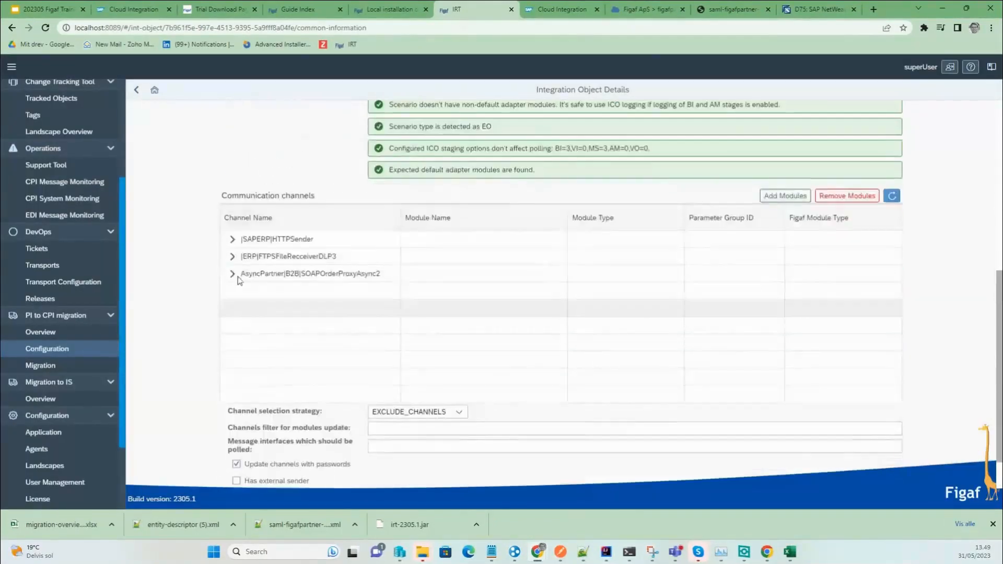
click(232, 239)
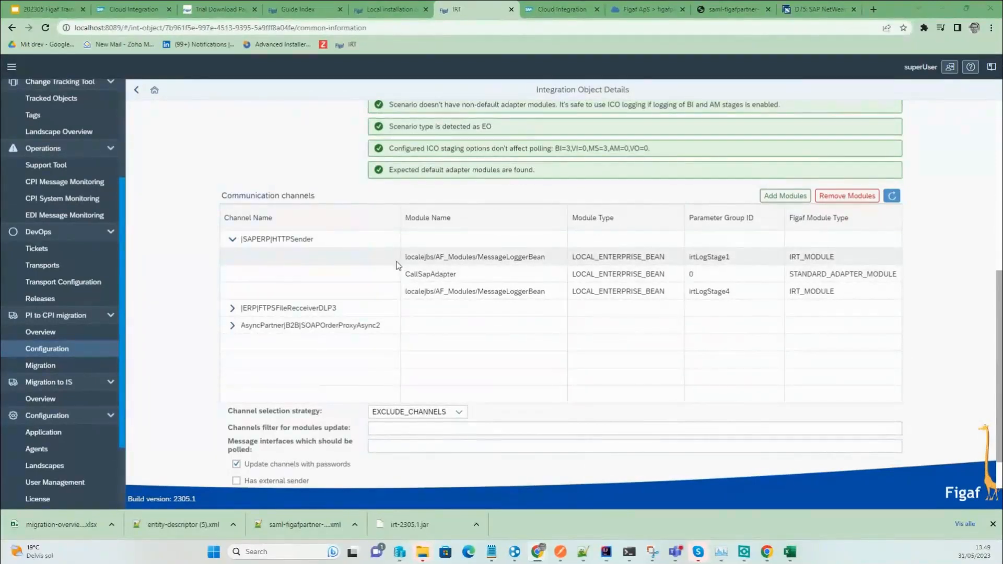
scroll(920, 431, down, 1)
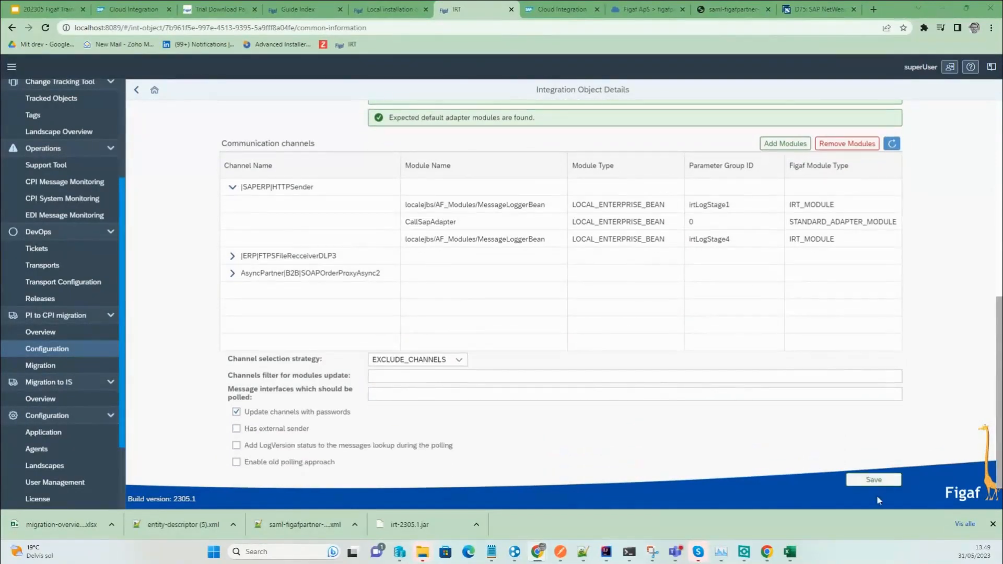
click(874, 479)
click(572, 307)
Poll remote messages for the 13:48 historic-messages recording in the pi2cpi trainig suite.
click(136, 90)
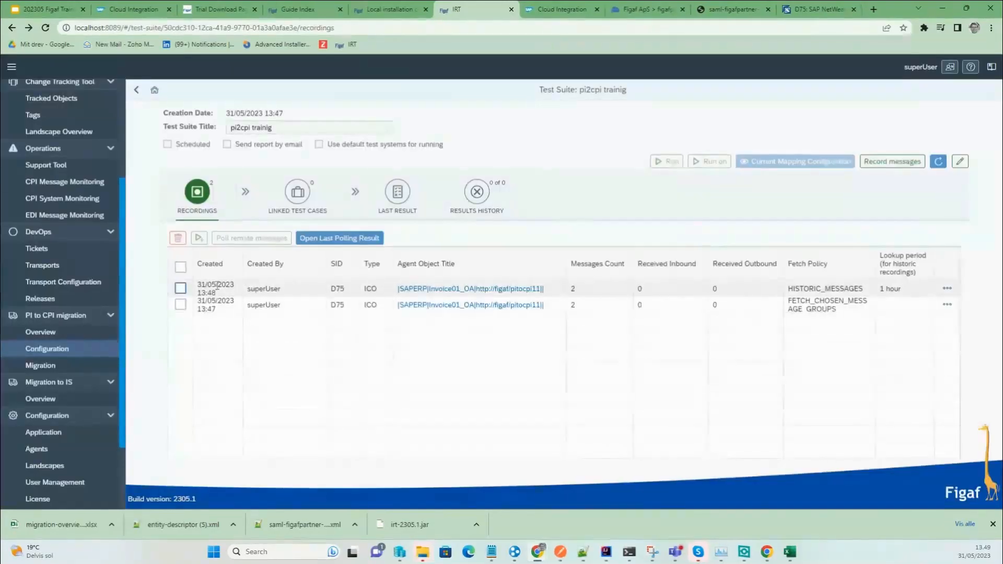
click(180, 289)
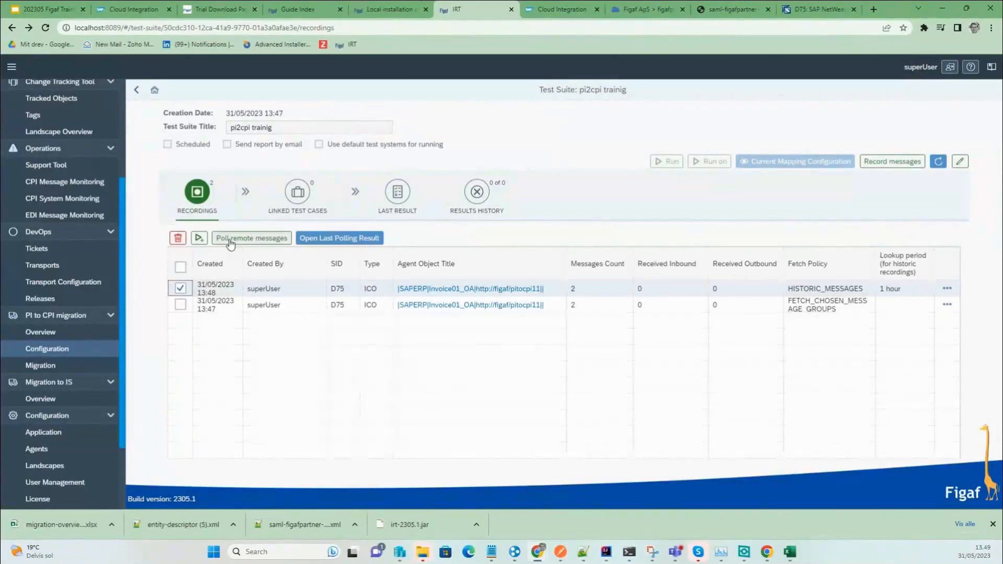
click(246, 238)
click(845, 481)
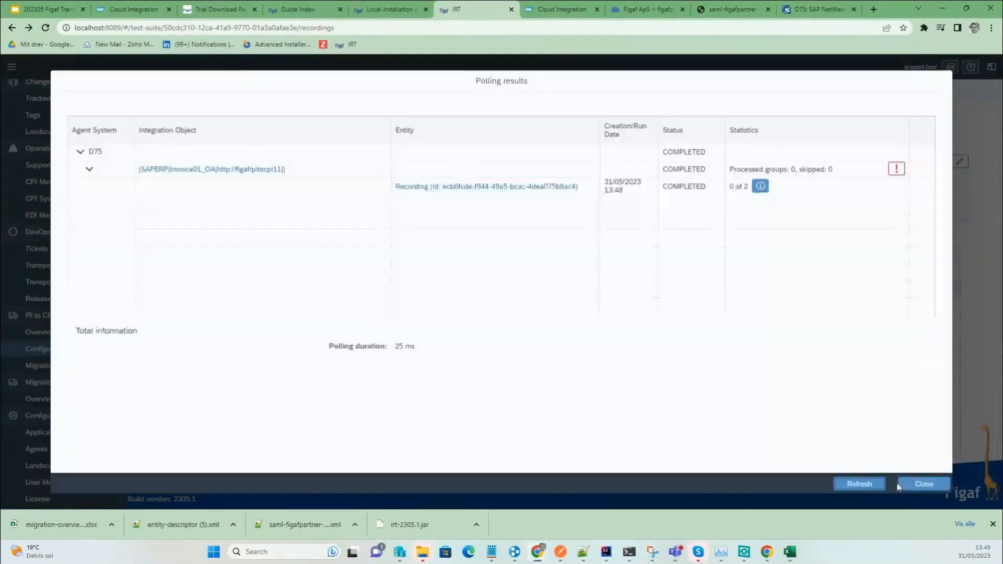
click(922, 483)
Copy the recording request with Fetch Policy set to Fetch future messages and save it.
click(947, 289)
click(937, 344)
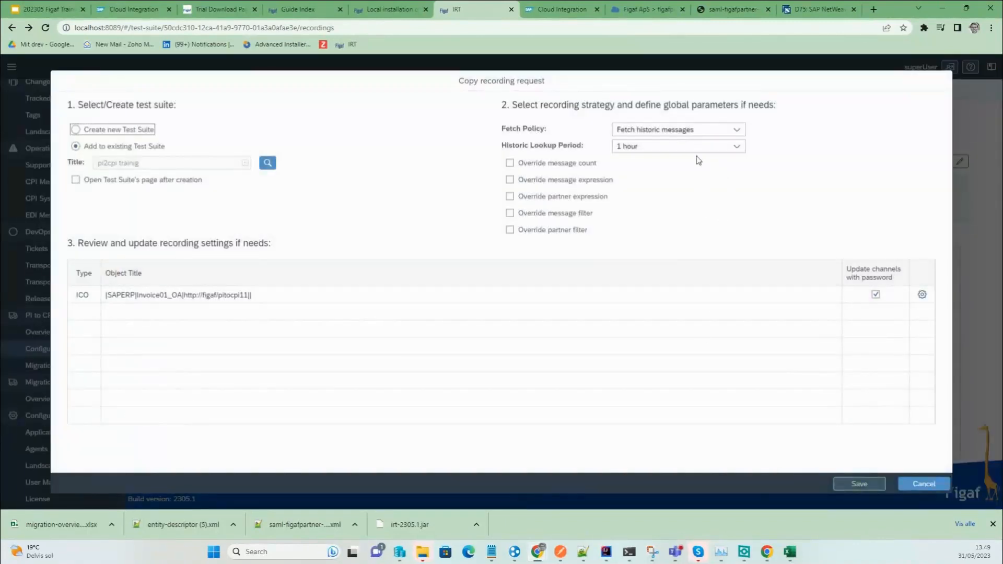
click(679, 130)
click(678, 161)
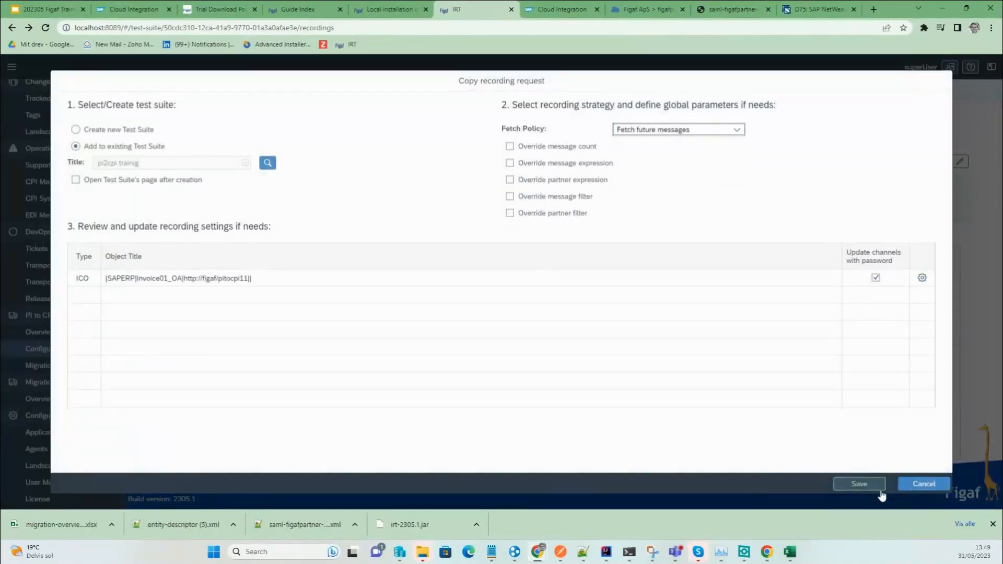
click(861, 480)
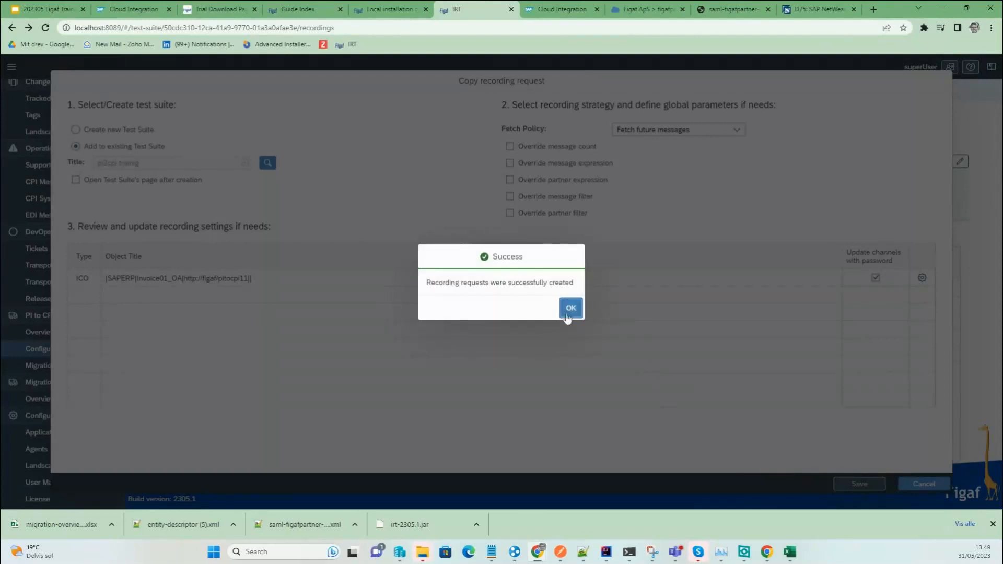
click(570, 309)
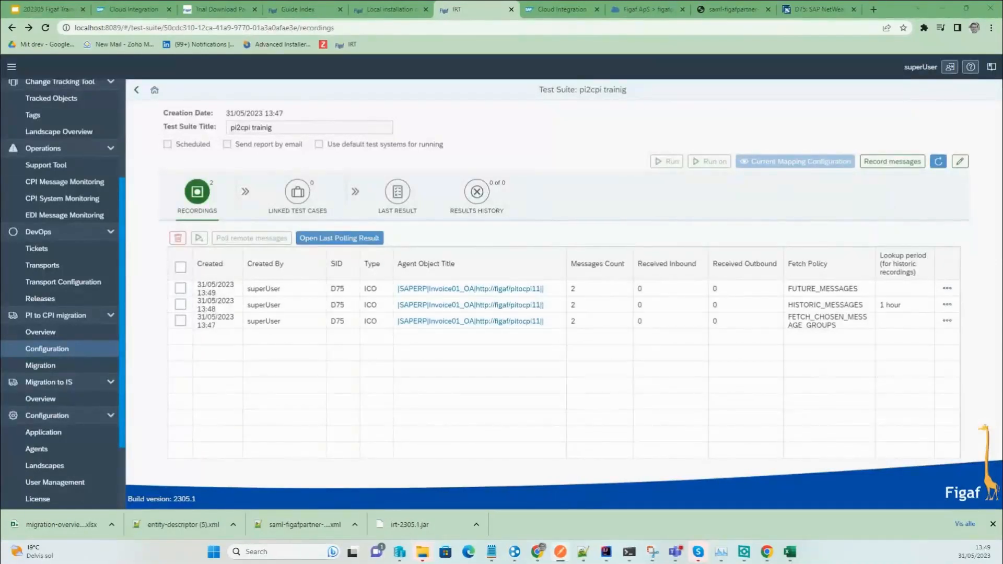
Poll remote messages for the new 13:49 future-messages recording until polling completes.
click(180, 287)
click(232, 240)
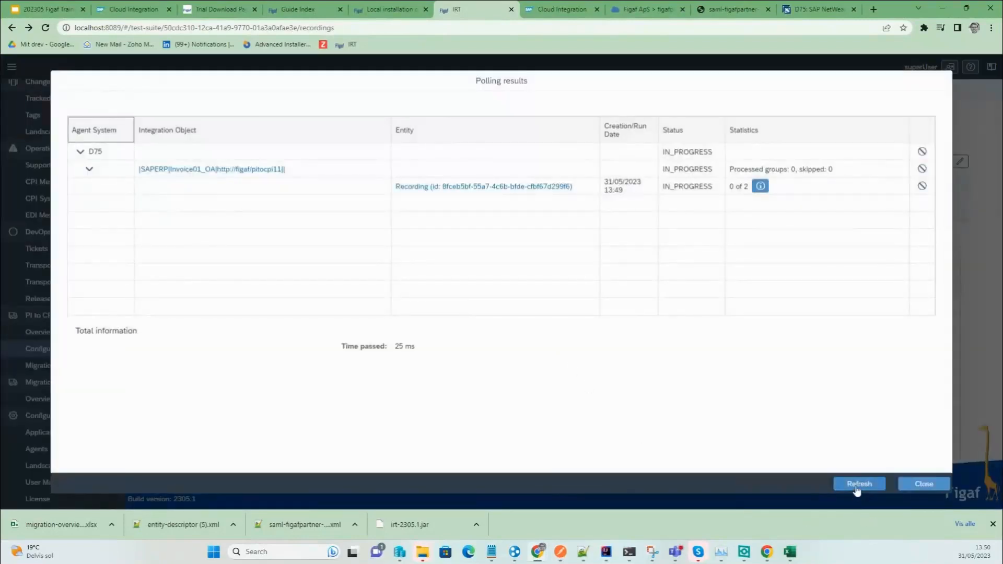
click(857, 484)
click(857, 484)
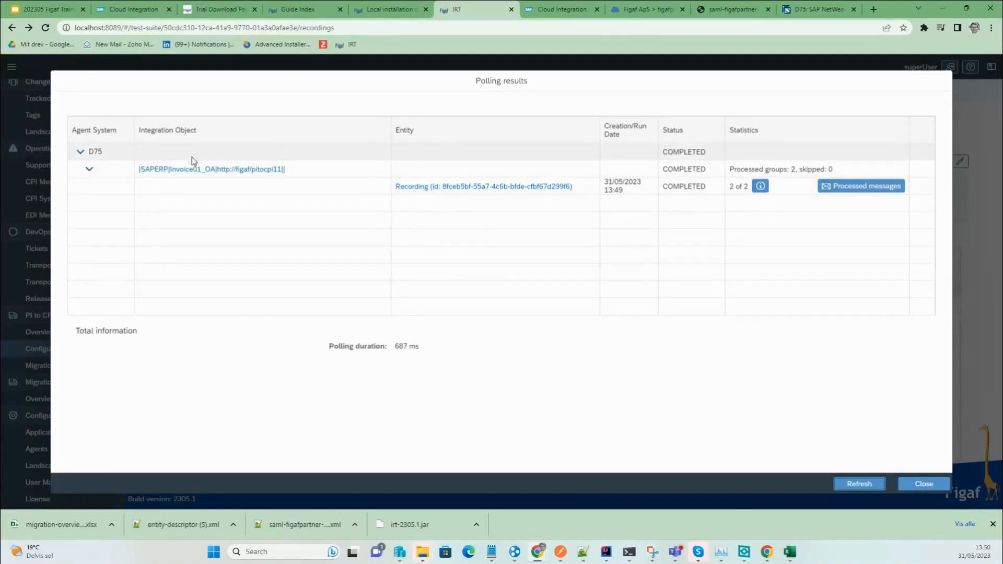
click(909, 485)
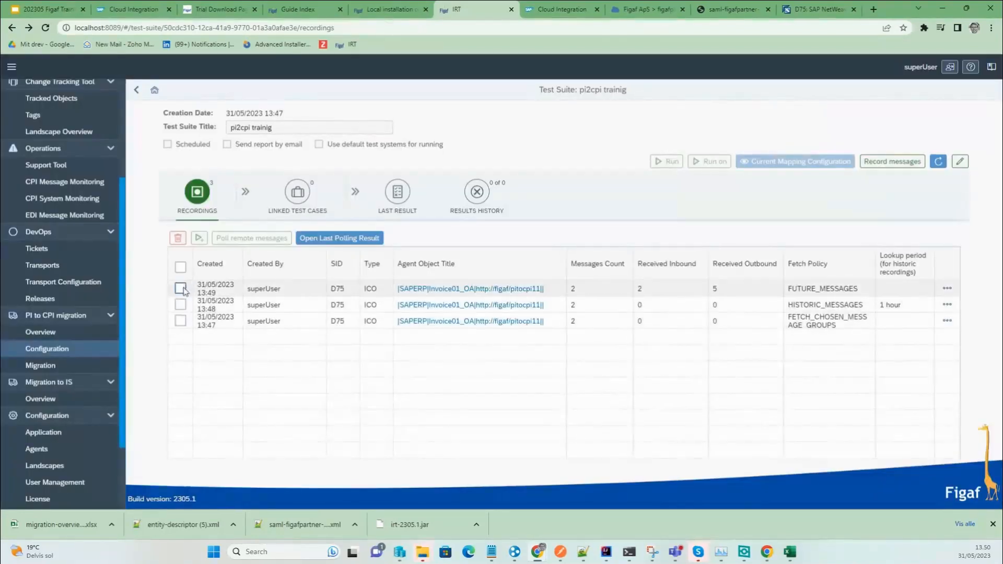
Delete the older 13:48 and 13:47 recordings from the test suite.
click(180, 305)
click(180, 321)
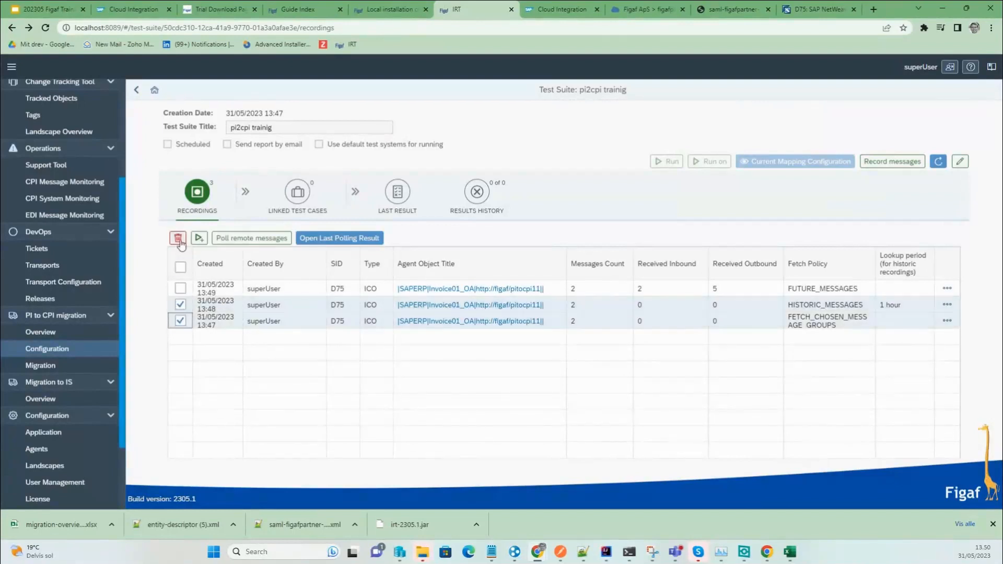
click(178, 238)
click(570, 310)
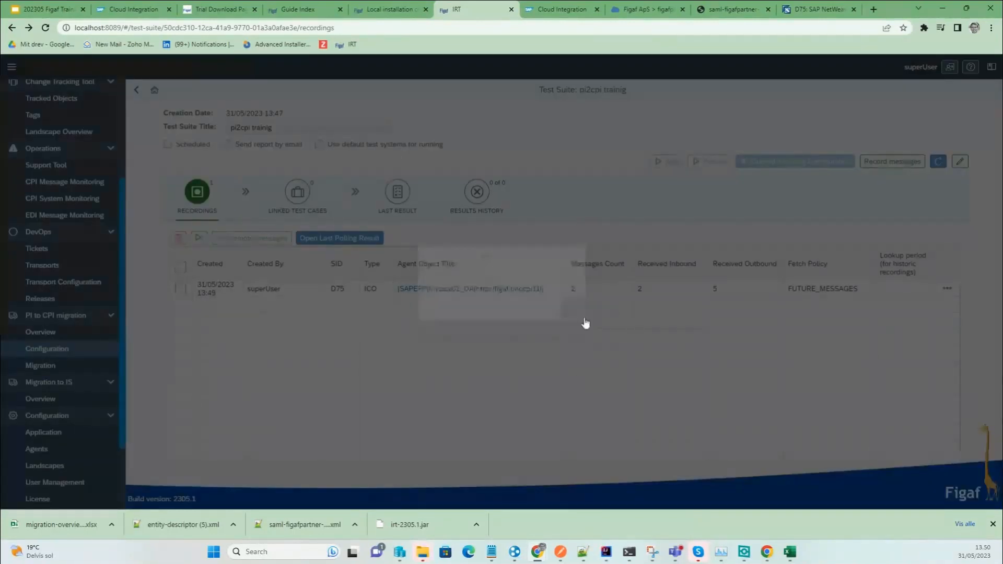
Re-poll the remaining 13:49 recording and dismiss the polling-already-completed notice.
click(947, 288)
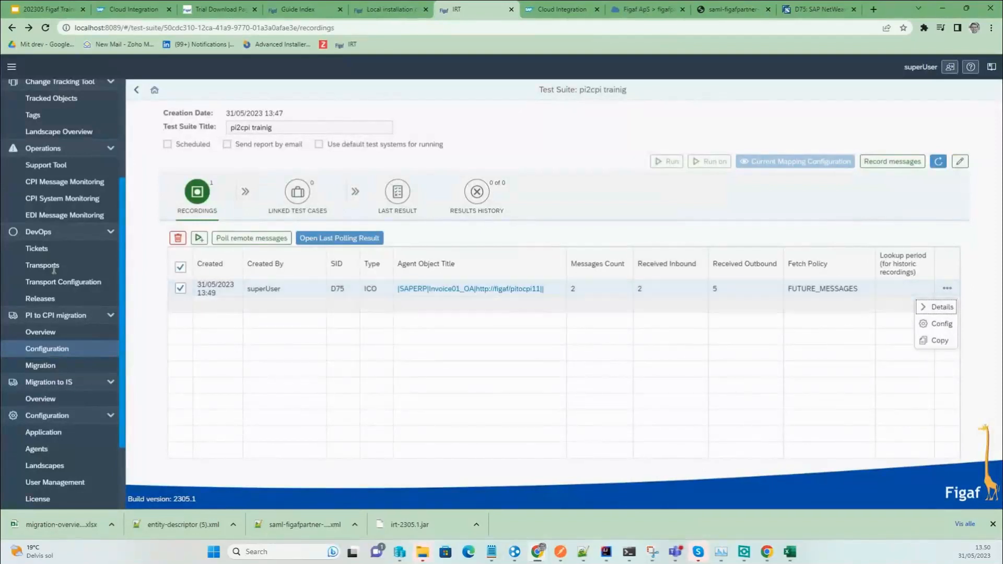
key(Escape)
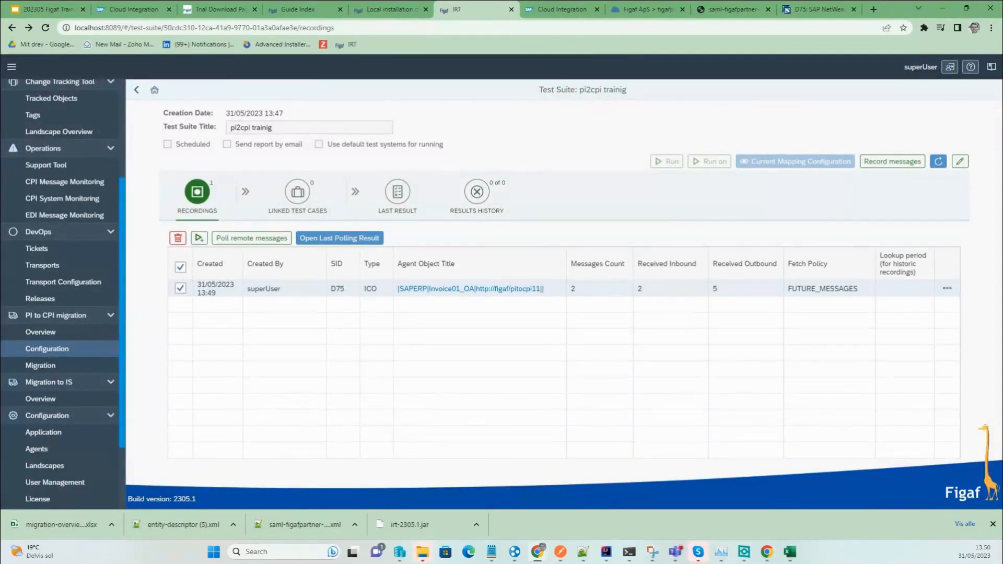
click(245, 239)
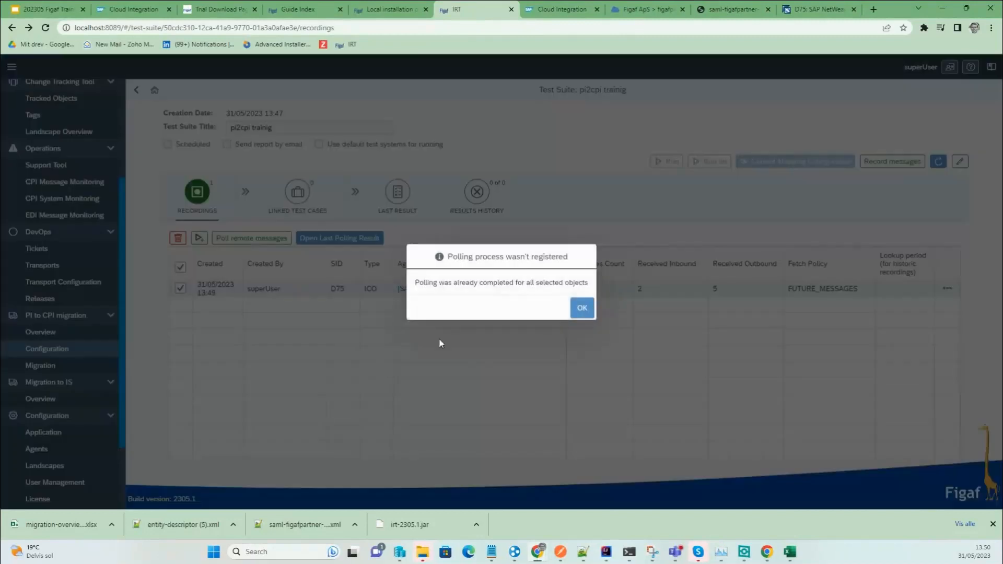
click(583, 311)
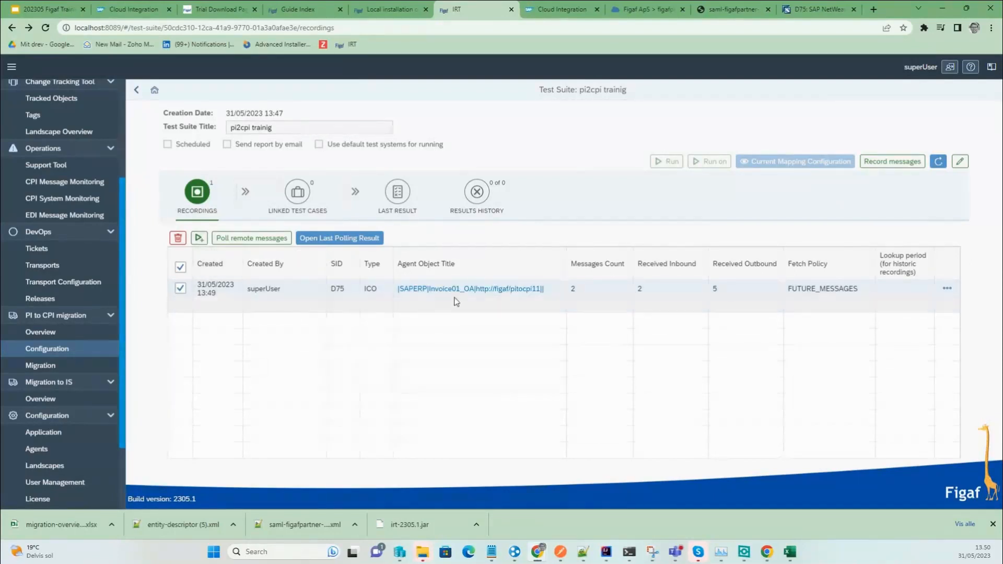
Start creating a test case from the Invoice01_OA recording.
click(199, 246)
click(863, 234)
click(855, 246)
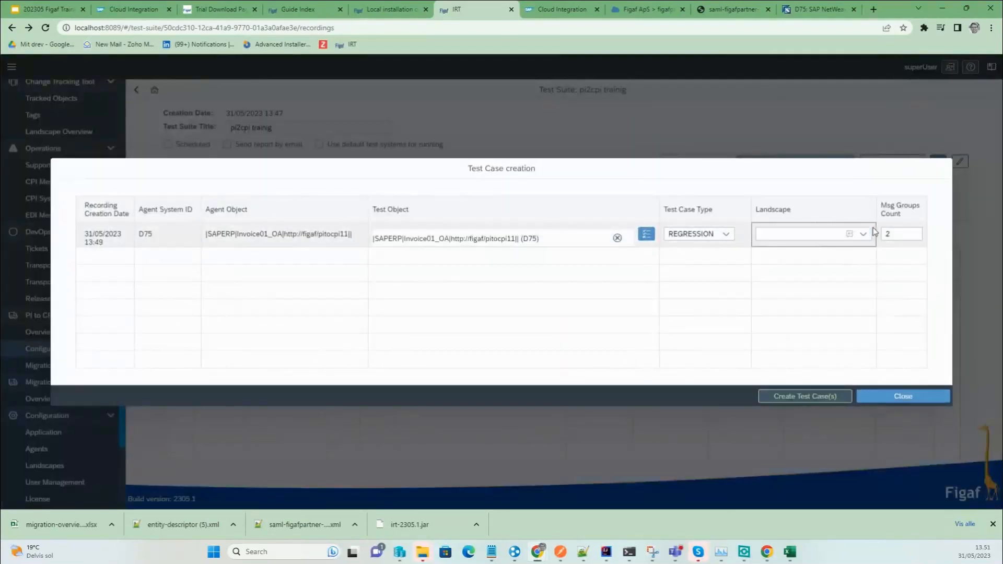
click(805, 396)
Request and add the missing testing license for the Invoice01_OA object.
click(482, 314)
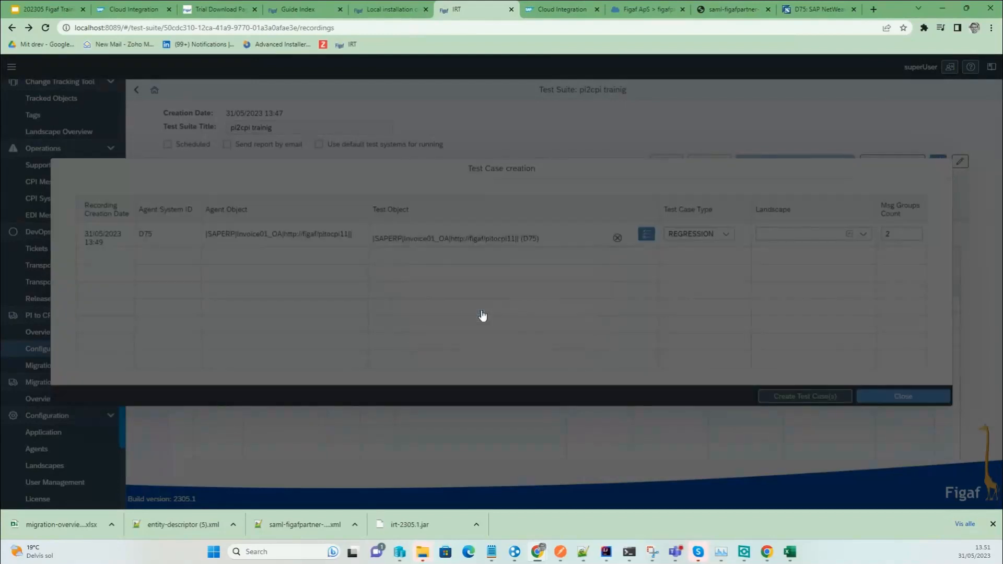
click(851, 482)
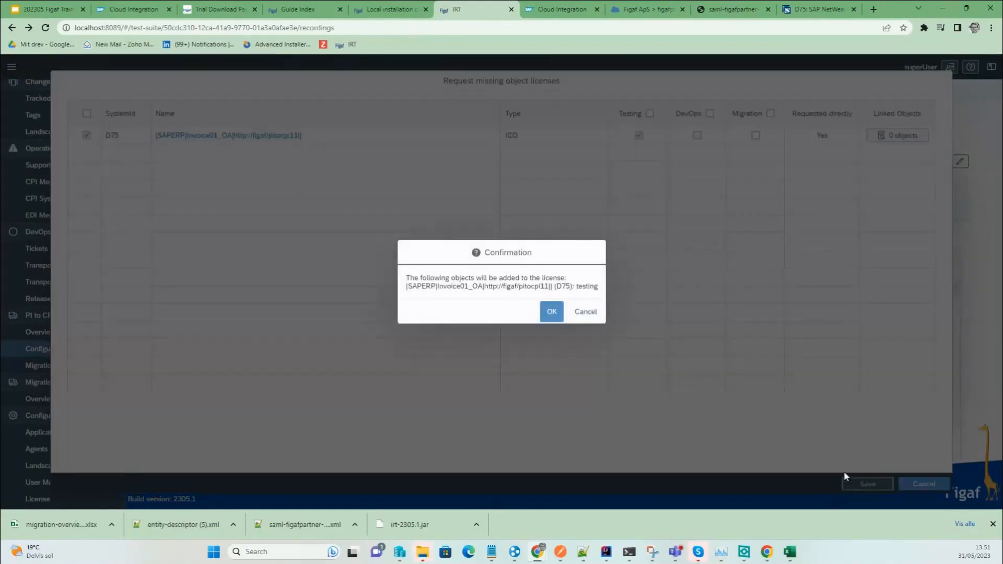
click(550, 312)
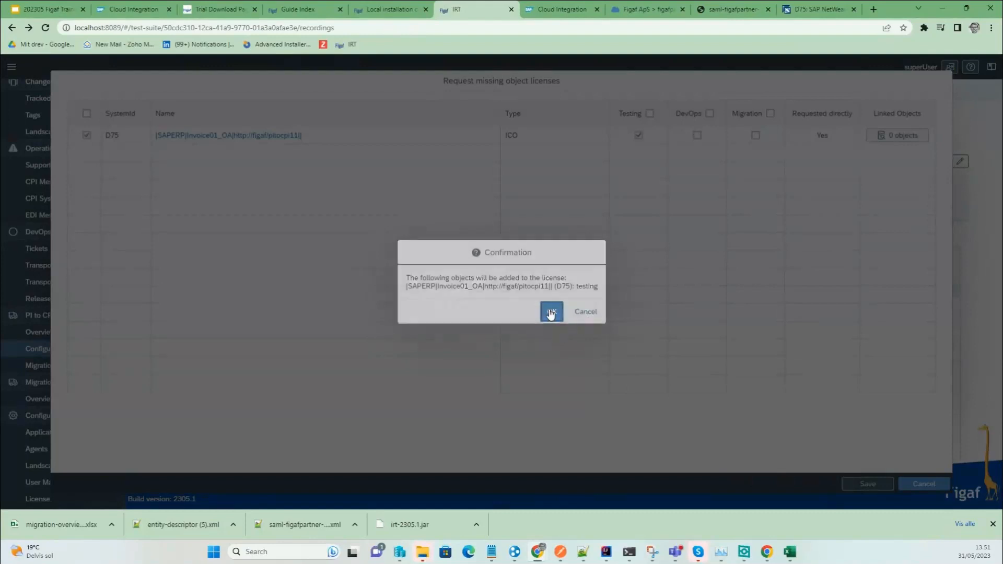
click(568, 308)
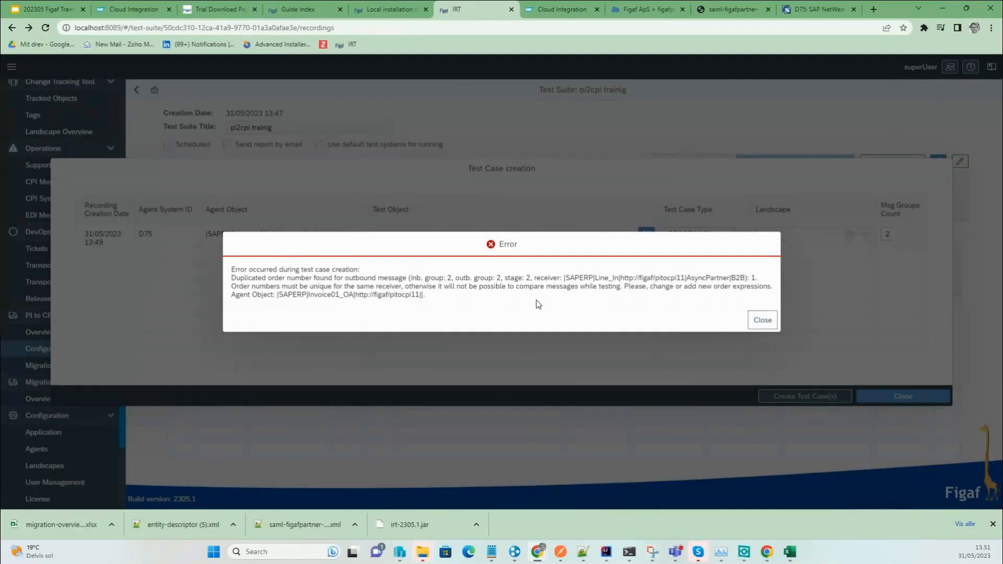
Review the duplicate order number error for Line_In, then close it and the test case dialog.
drag(507, 287, 427, 280)
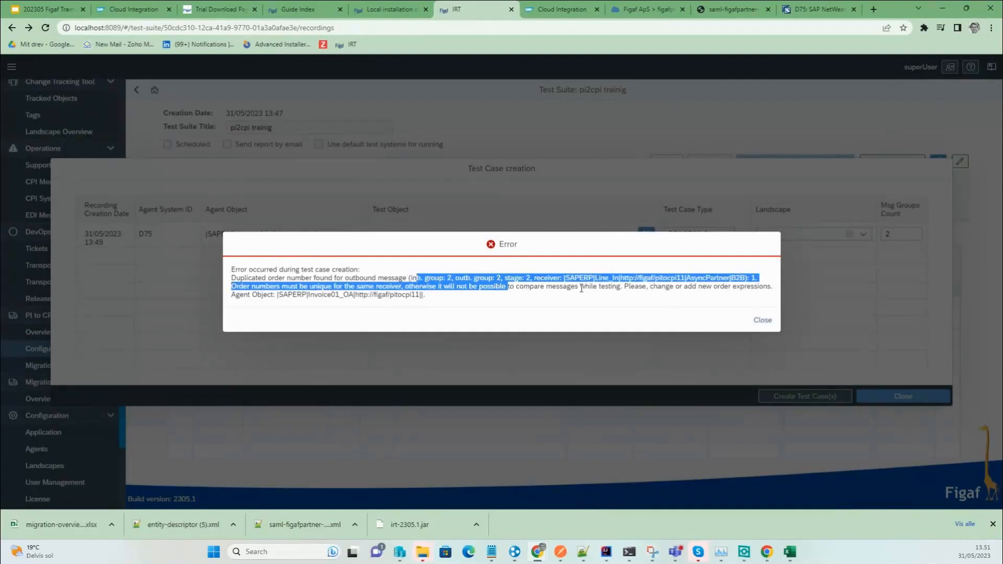
click(601, 289)
double_click(606, 278)
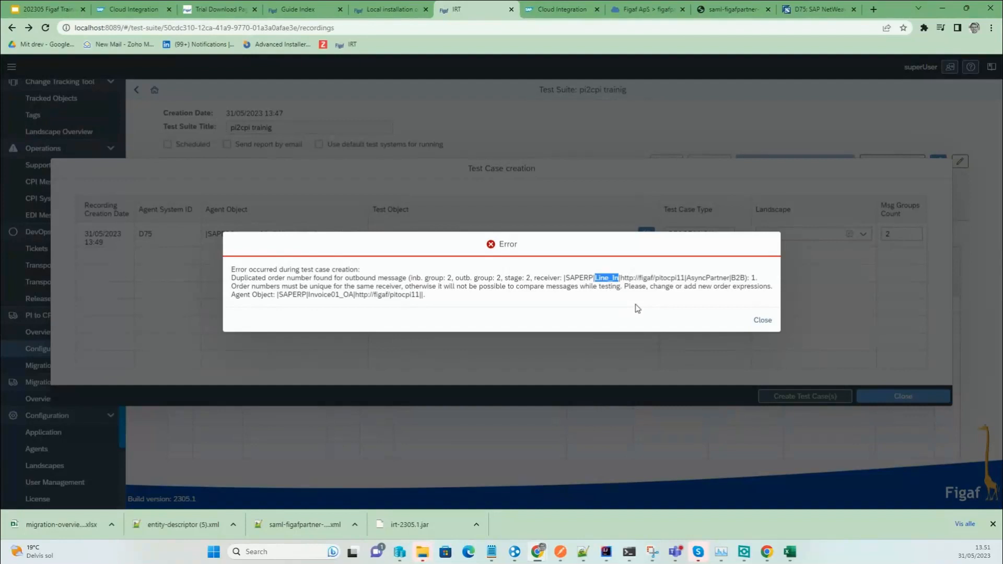
click(760, 331)
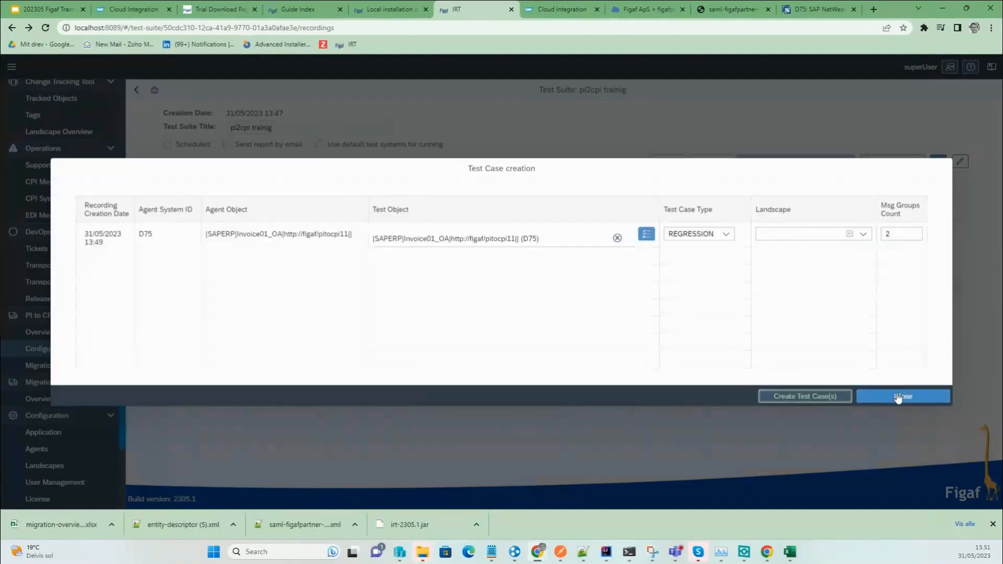
click(898, 397)
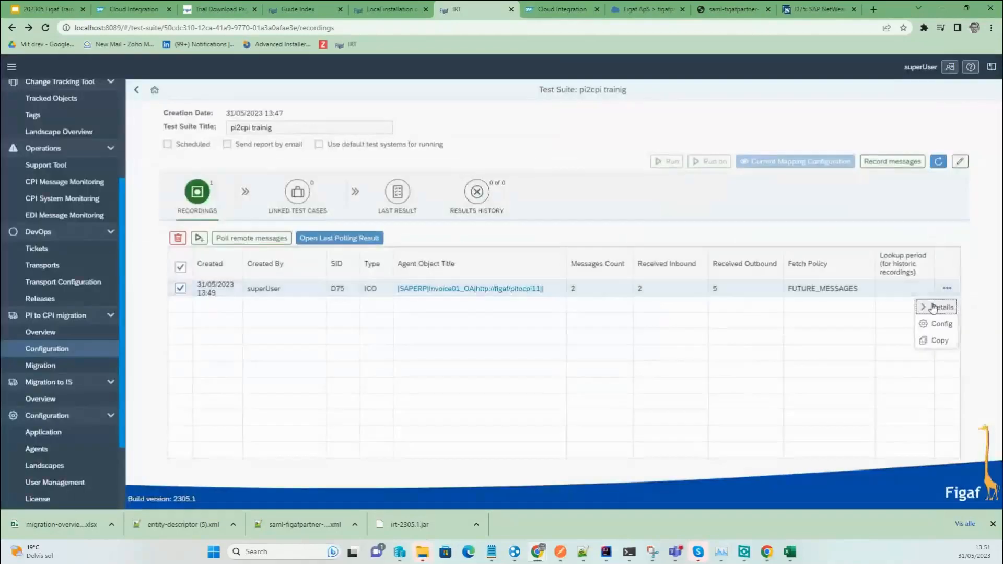
View a recorded Line_In message payload and its ID element.
click(933, 307)
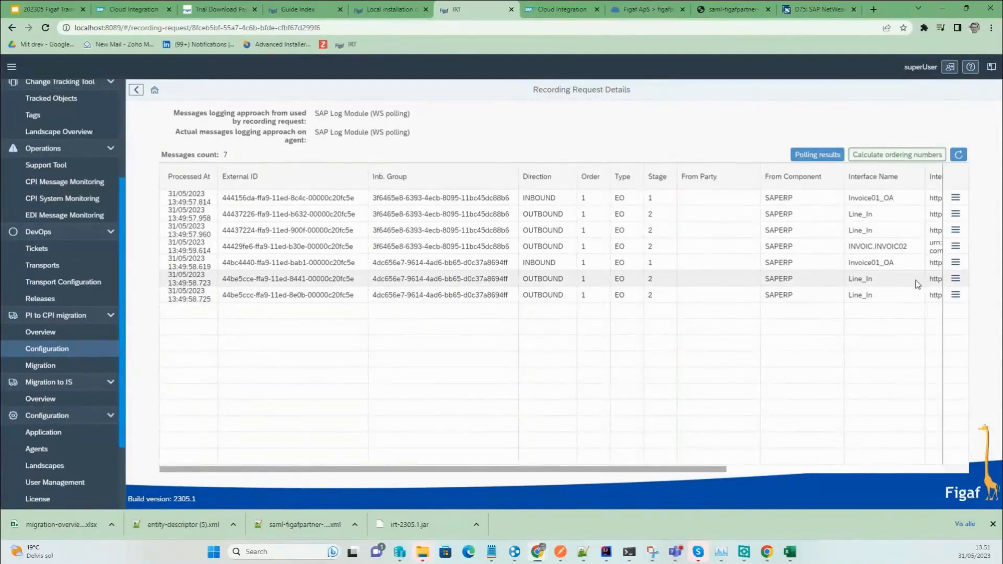
click(955, 279)
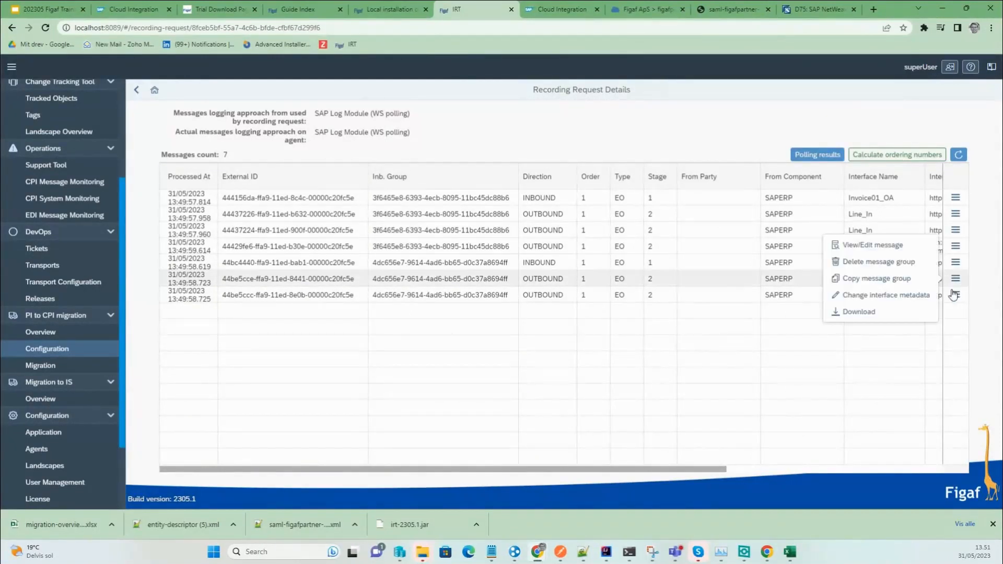
click(879, 244)
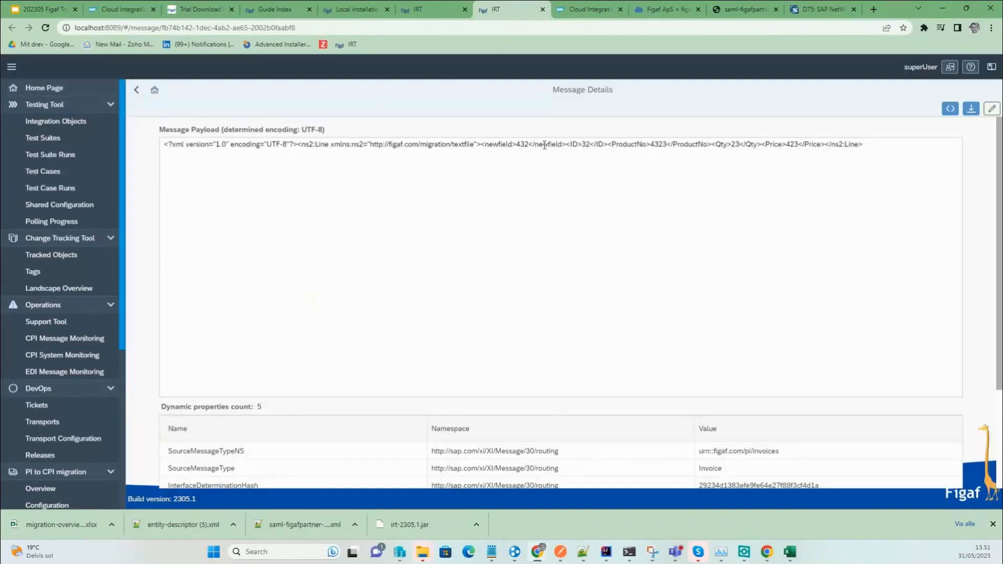
double_click(573, 144)
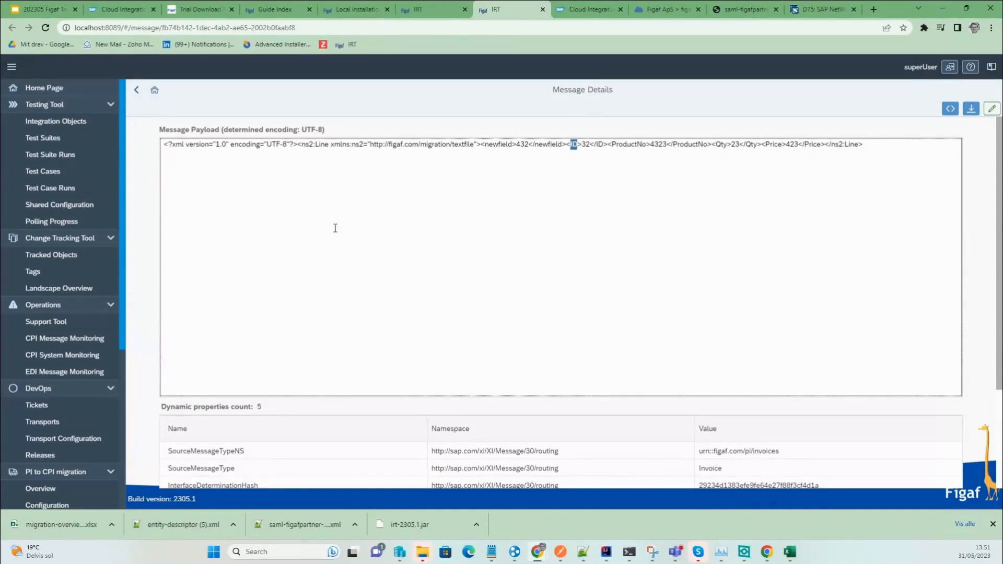
Return to the pi2cpi trainig suite and open the Invoice01_OA integration object details.
click(137, 92)
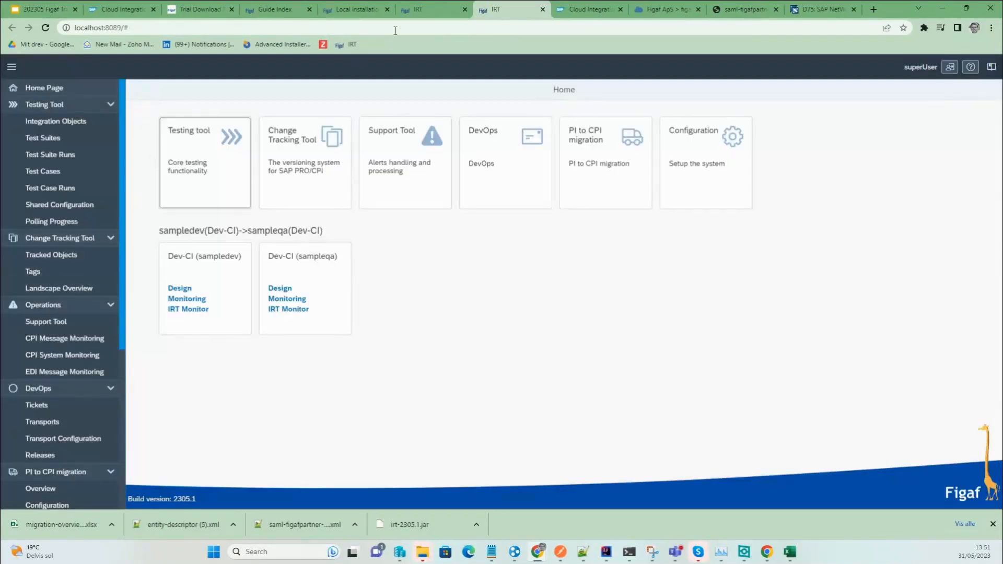
click(543, 10)
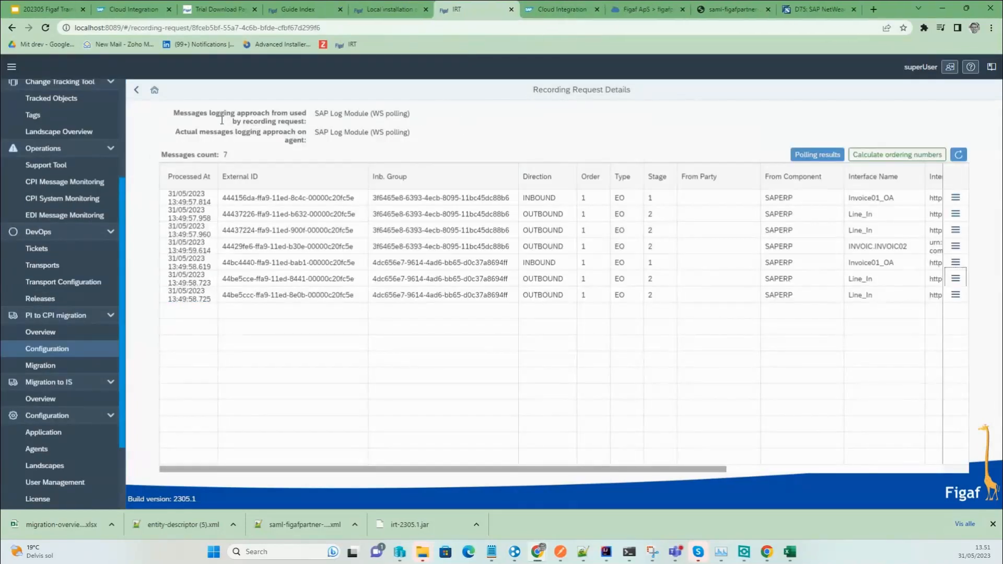
click(138, 94)
click(444, 293)
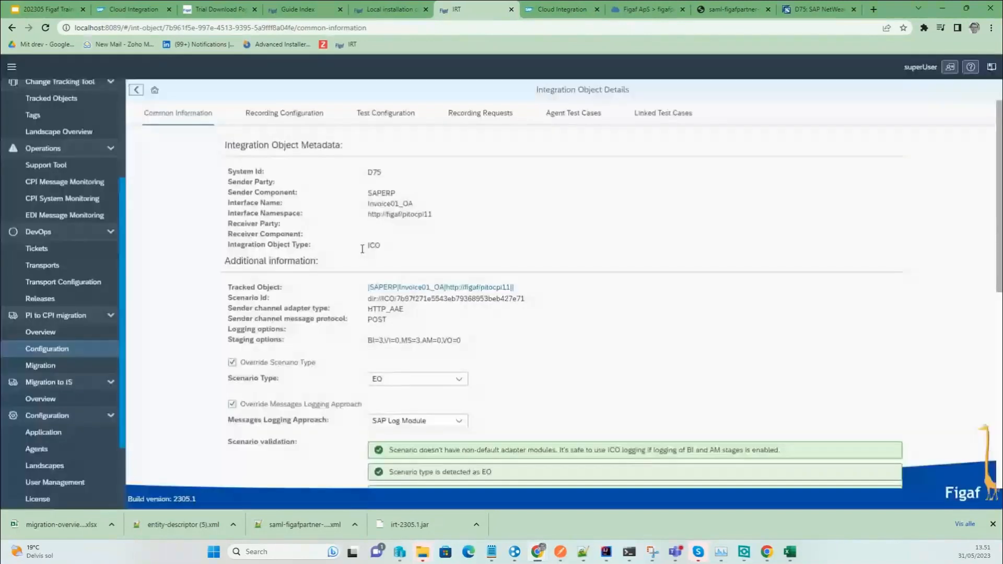
Enter order expression //ID in the Test Configuration and save it.
click(386, 112)
click(522, 349)
text(ID)
key(BackSpace)
key(BackSpace)
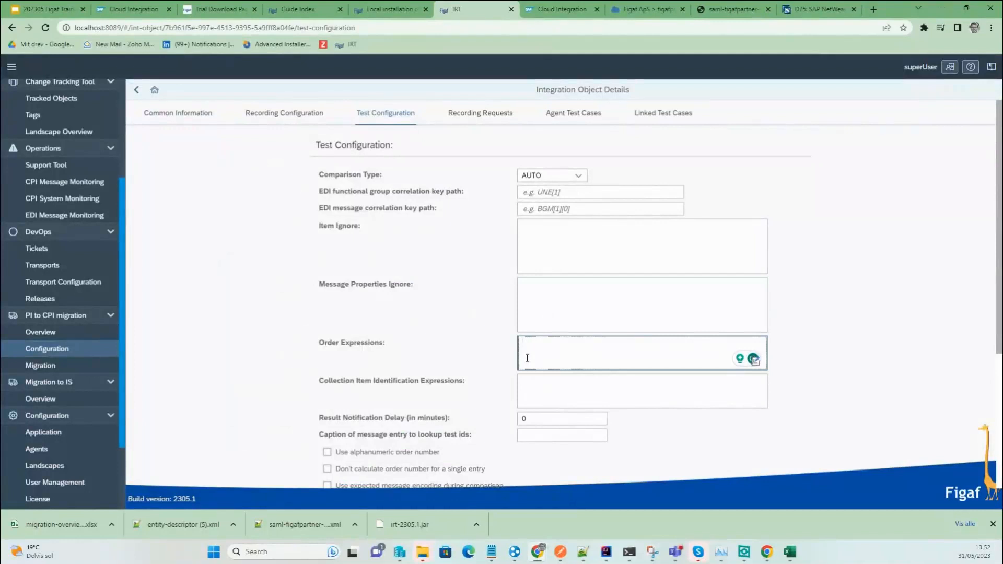
text(//ID)
scroll(571, 355, down, 4)
click(783, 480)
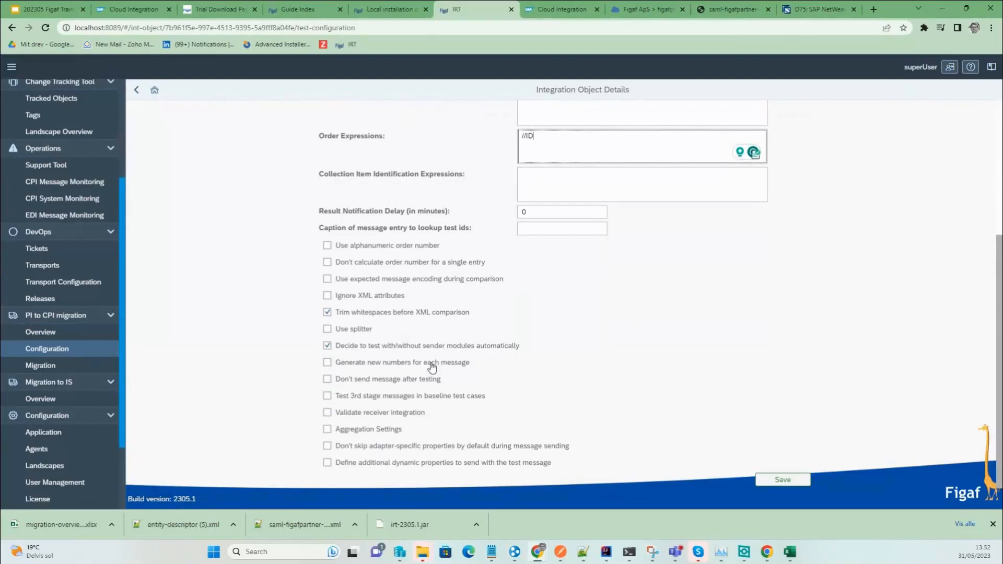
scroll(438, 361, up, 4)
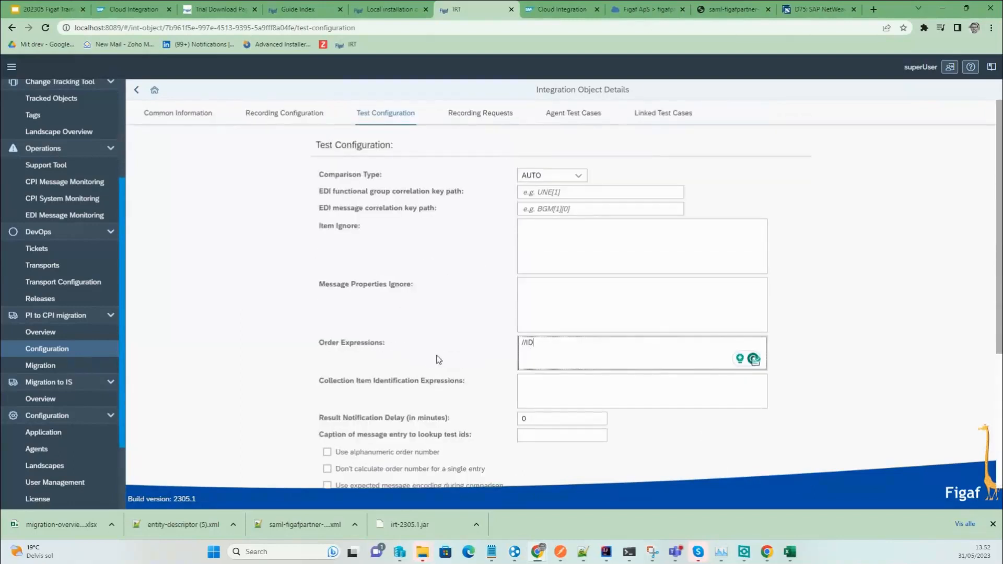
key(ctrl+shift+Left)
key(ctrl+shift+Left)
key(ctrl+c)
scroll(629, 353, down, 4)
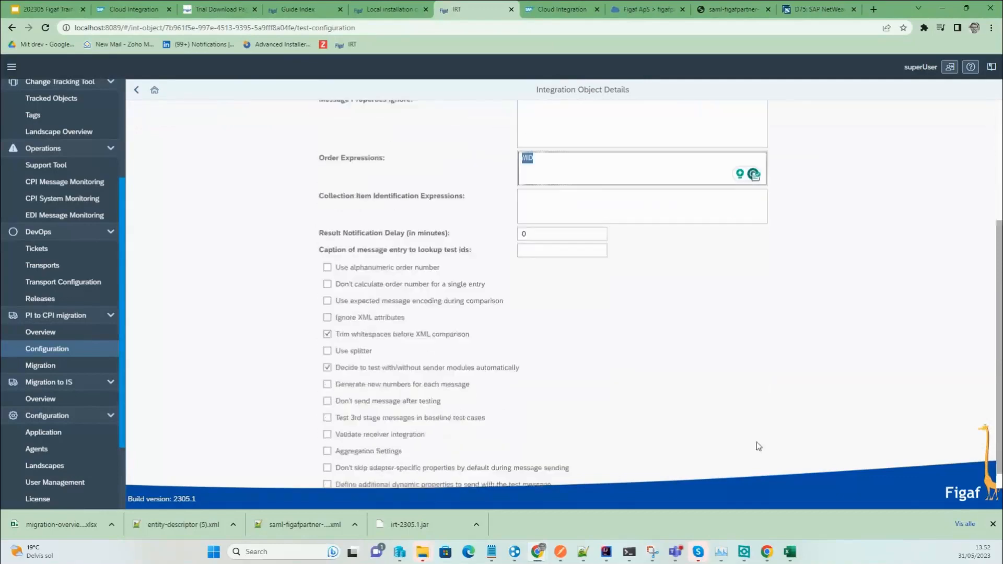
click(783, 479)
click(570, 308)
Paste //ID into the Recording Configuration order expressions, save, and return to the test suite.
click(284, 113)
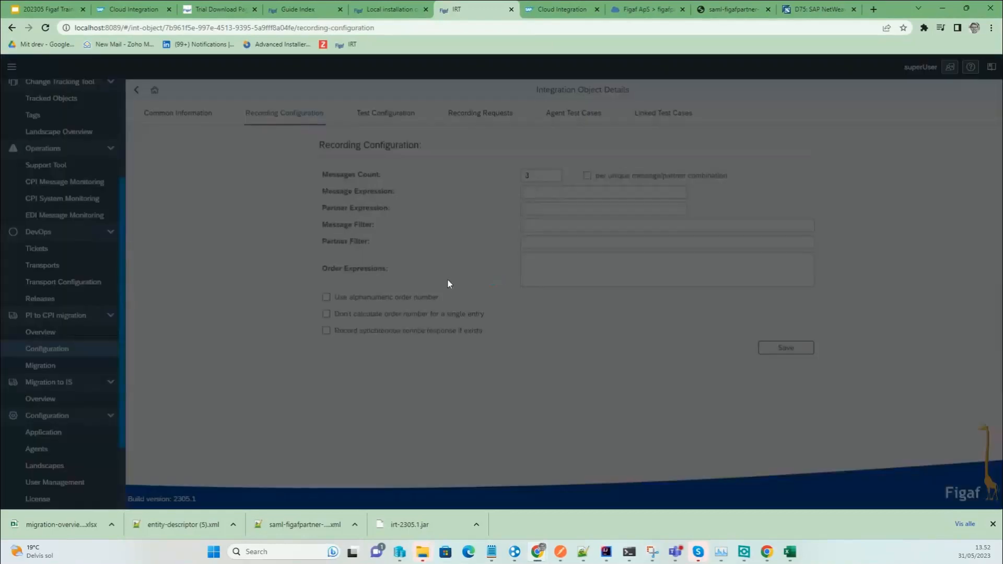
click(571, 273)
key(ctrl+v)
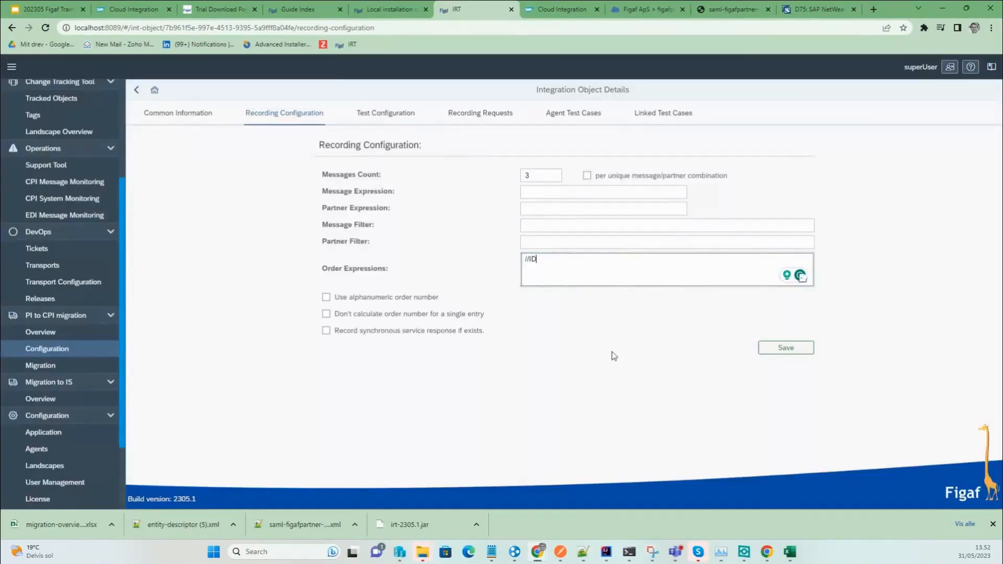
click(776, 352)
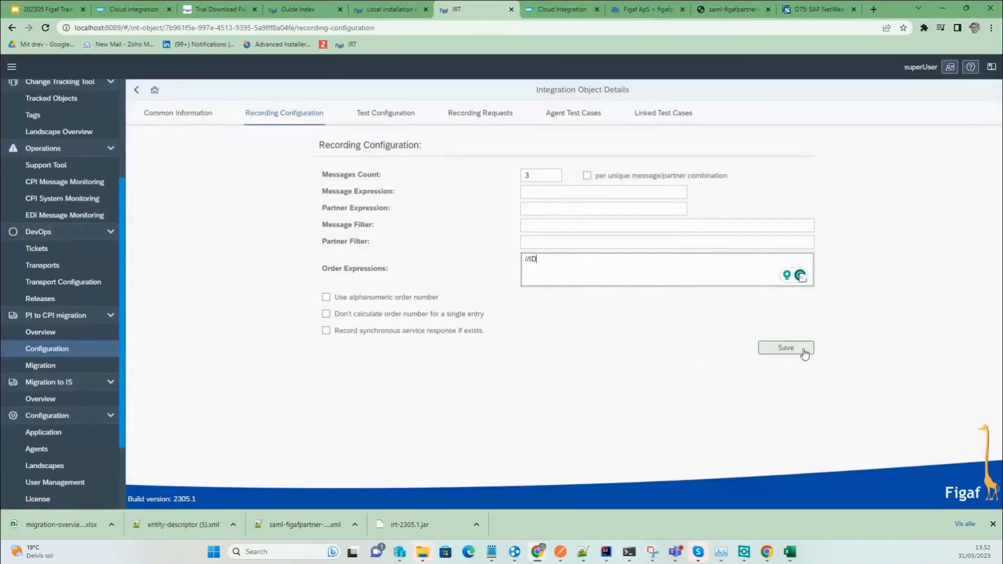
click(575, 308)
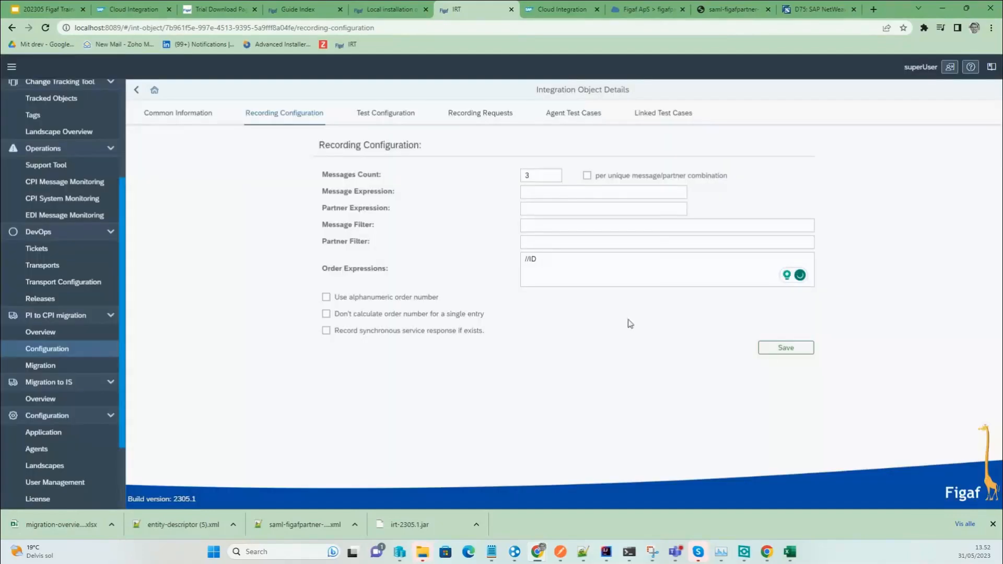
click(137, 89)
click(137, 89)
click(137, 89)
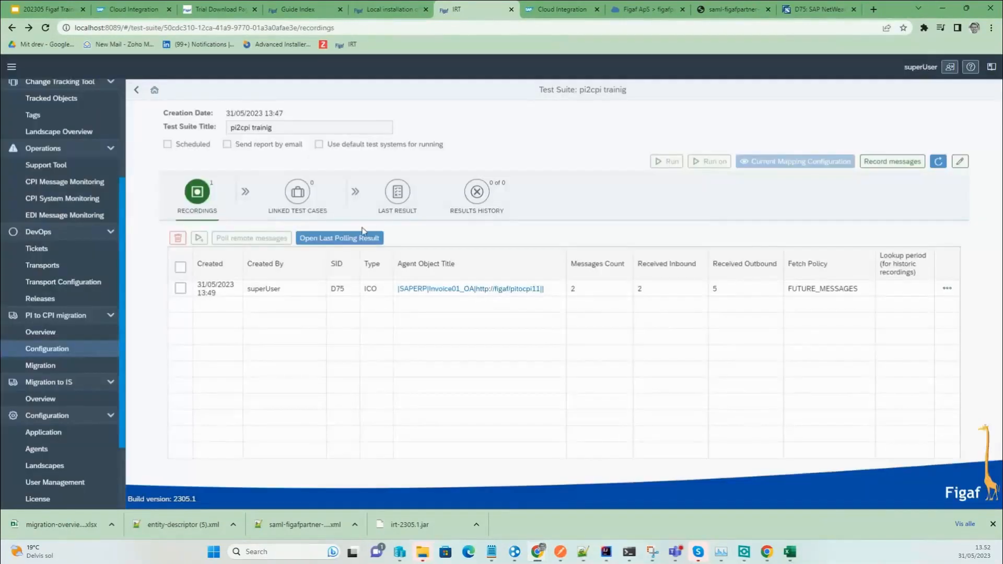
Calculate ordering numbers for the recording's messages from its Details page.
click(947, 289)
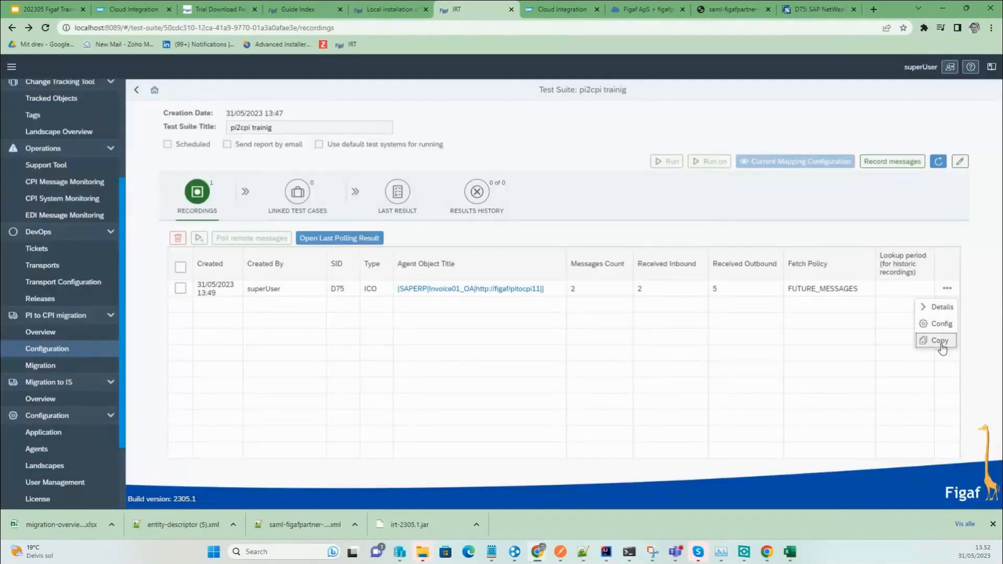
click(930, 313)
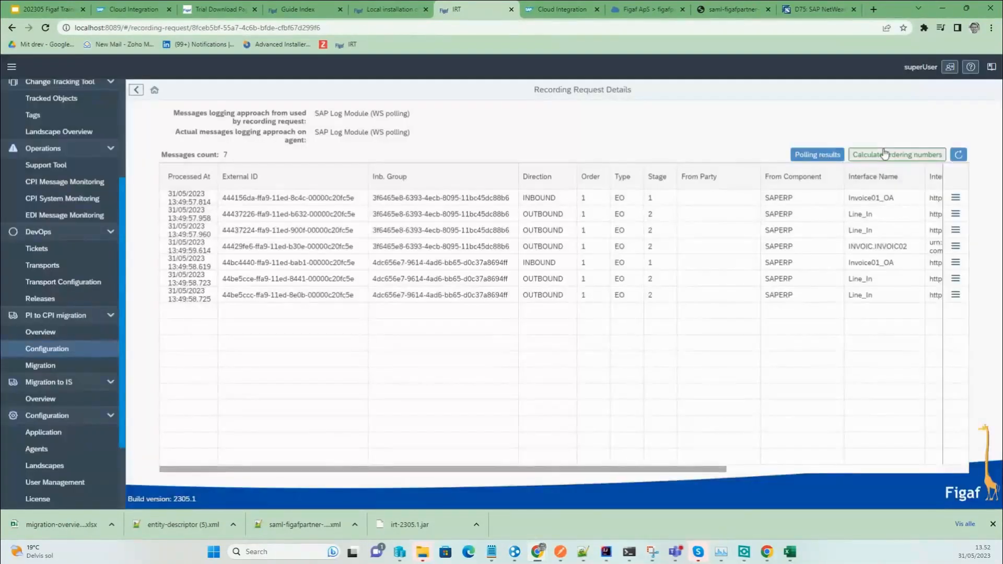
click(854, 155)
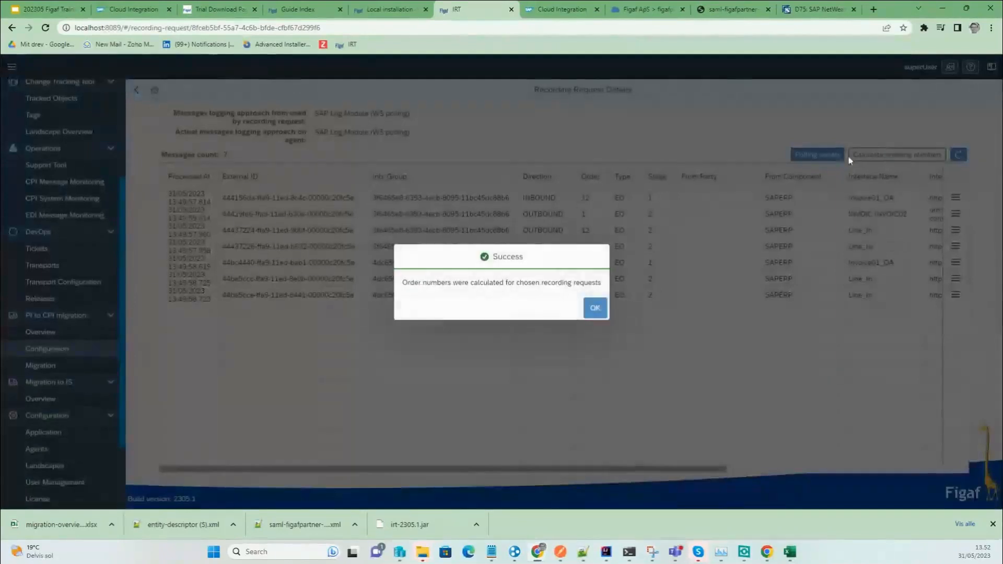
click(590, 313)
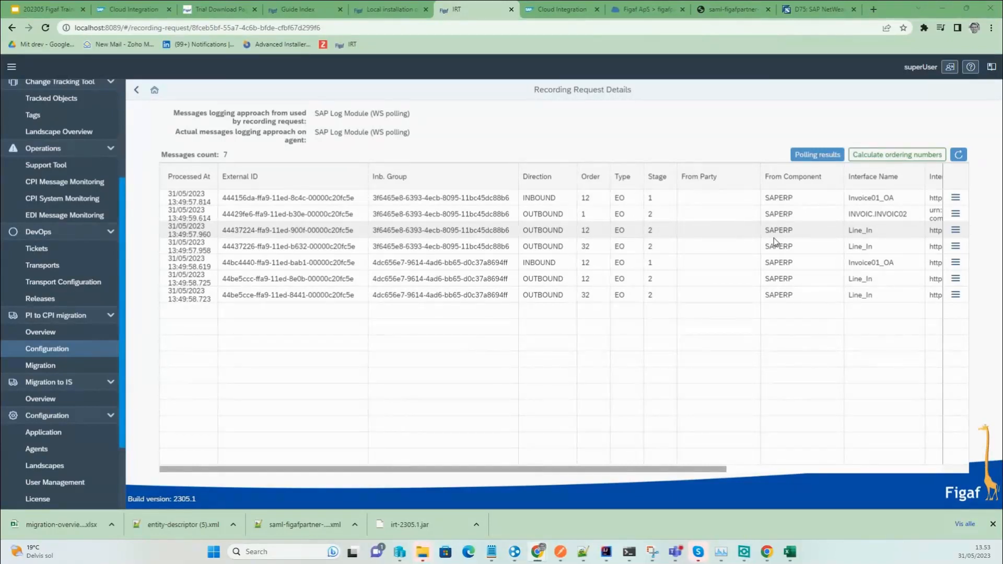
Select the recording in the test suite and open test case creation.
click(137, 91)
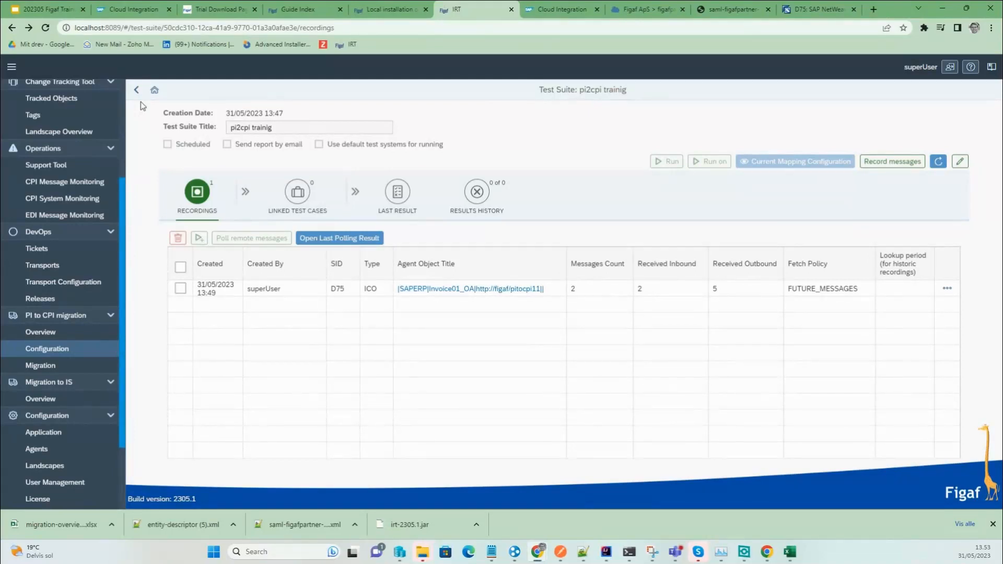
click(180, 267)
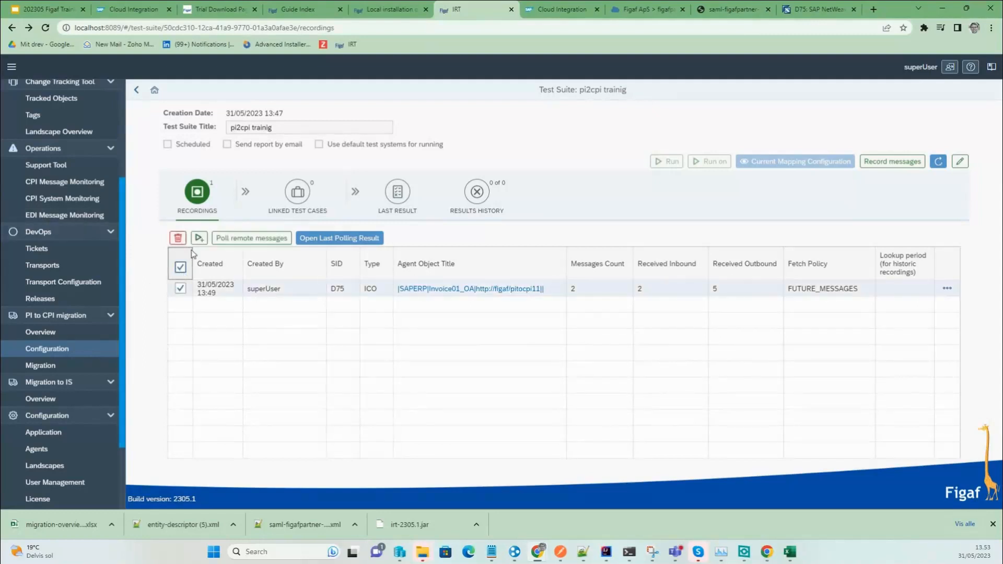
click(199, 238)
Create the test case, then browse its integration object and recorded messages.
click(779, 399)
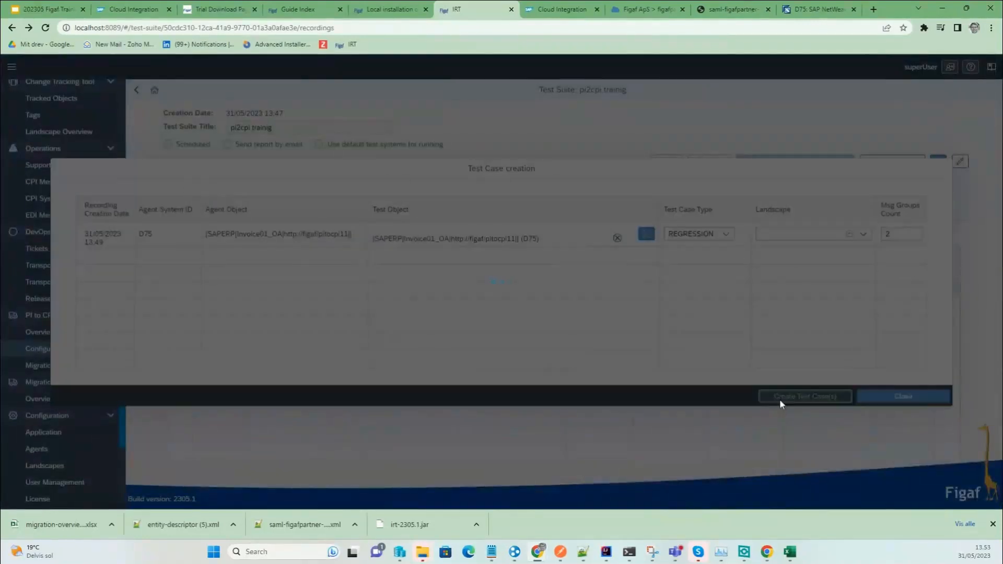
click(575, 308)
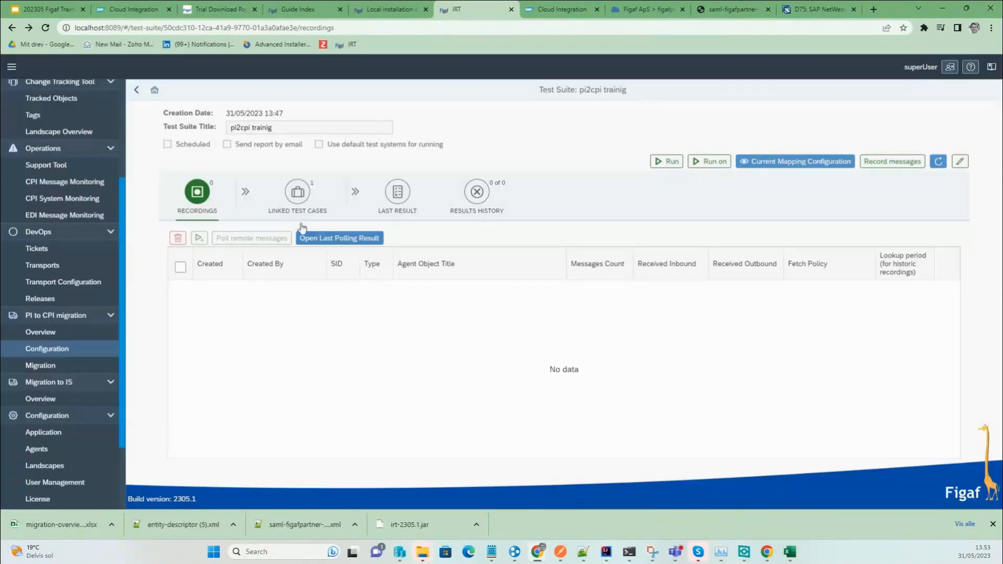
click(293, 198)
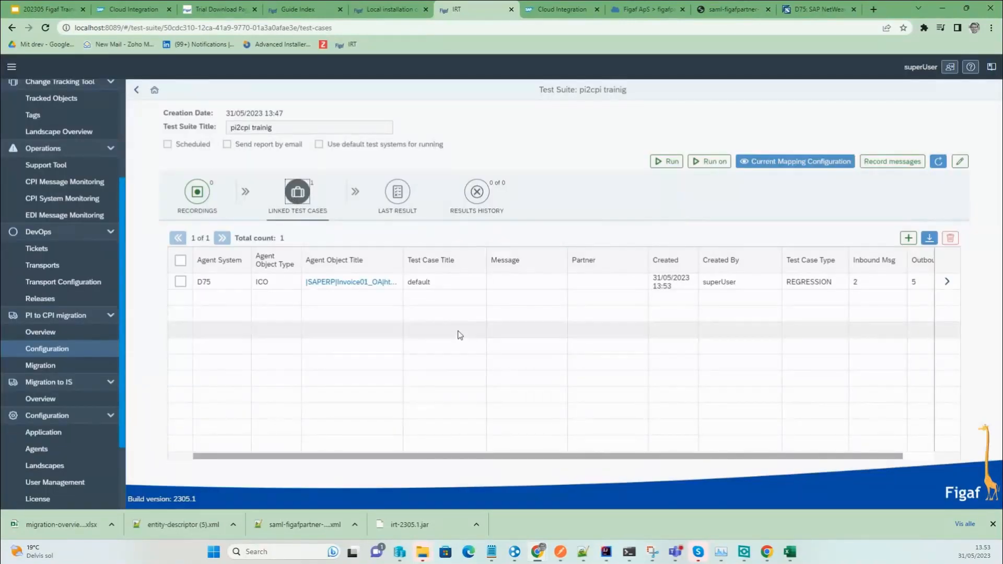
click(427, 282)
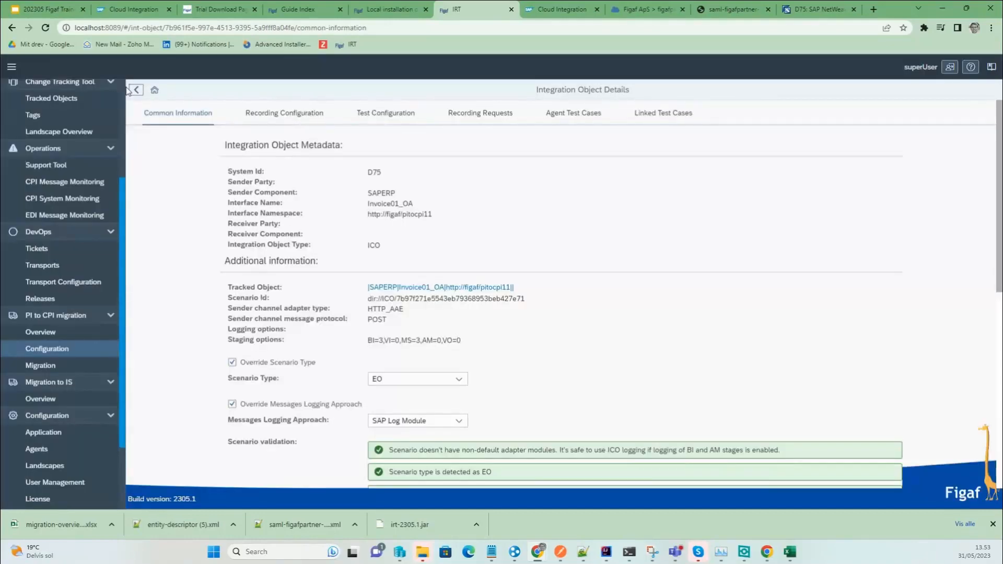
click(136, 90)
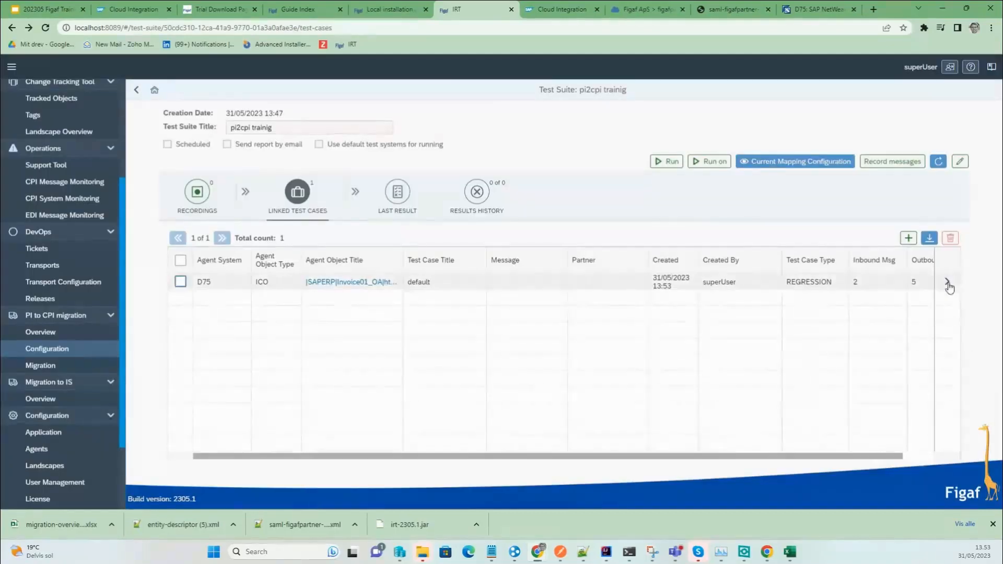
click(882, 287)
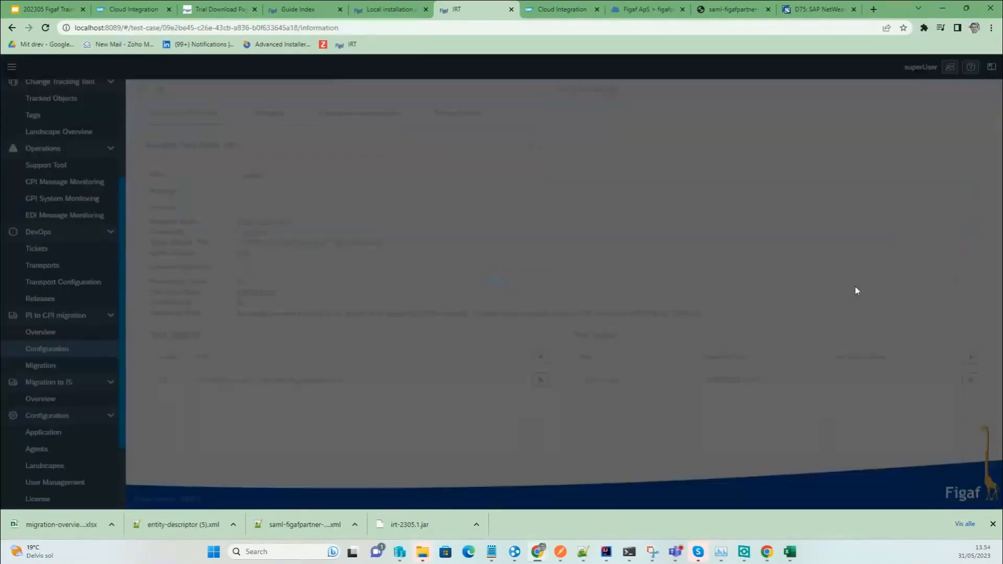
click(288, 113)
click(204, 111)
Retitle the test case 'for migraiton', save it, and go to the PI to CPI migration Overview.
click(526, 144)
drag(260, 175, 230, 172)
text(for)
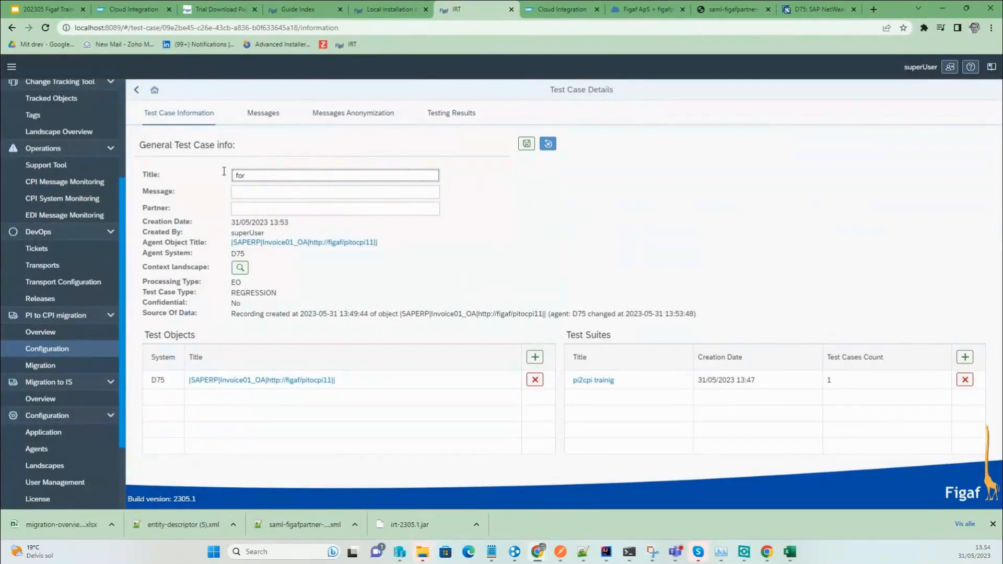
text( migraiton)
click(239, 192)
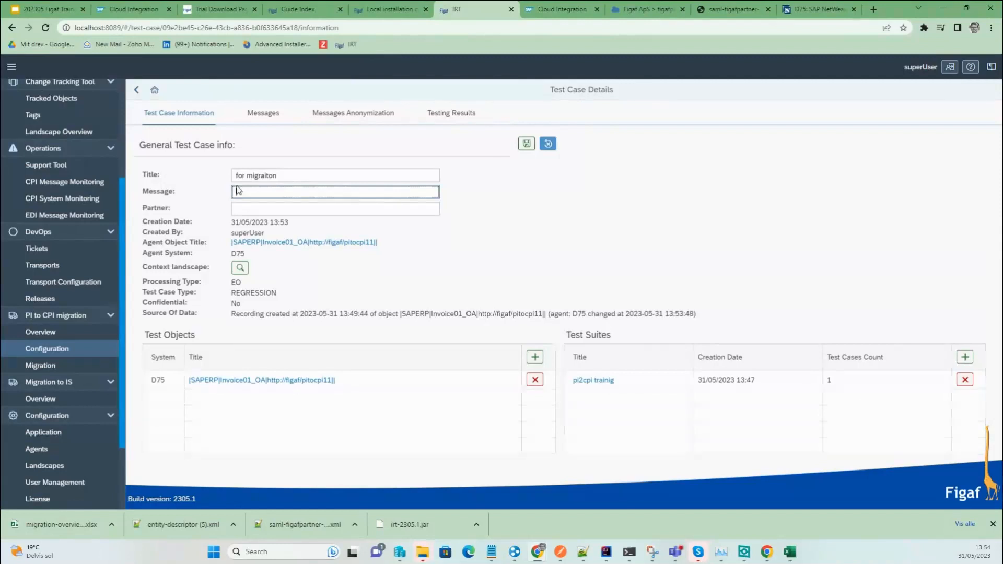
drag(320, 316, 142, 312)
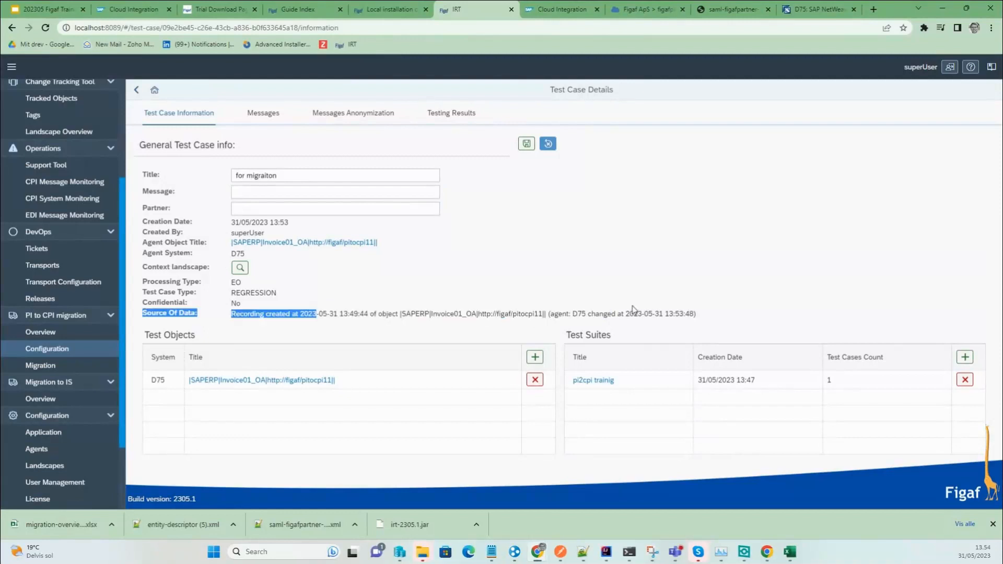
click(529, 143)
click(580, 309)
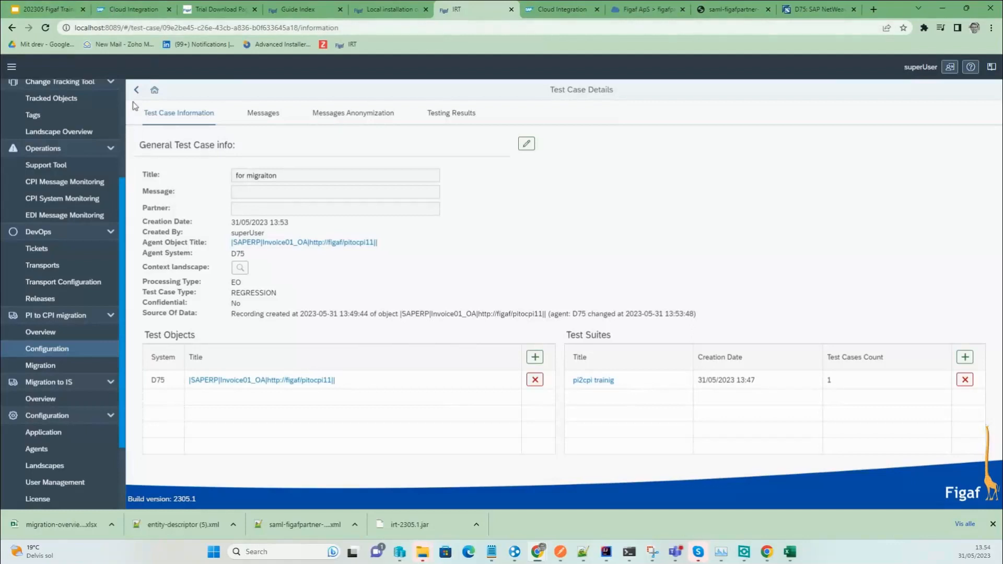
click(40, 332)
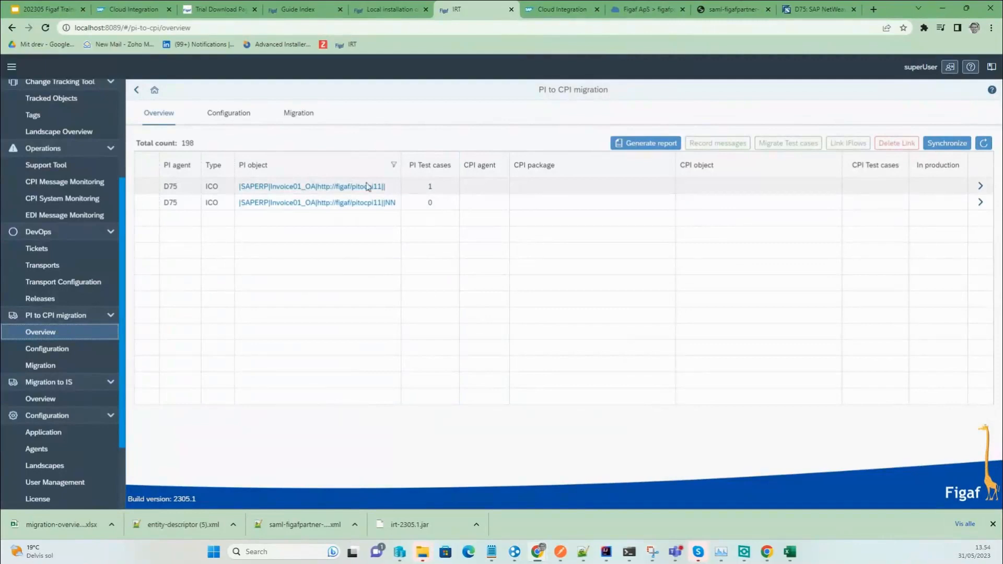
Target package Figaftest2 for Invoice01_OA's migration and name it 'pi2cpitraing invoice'.
click(148, 191)
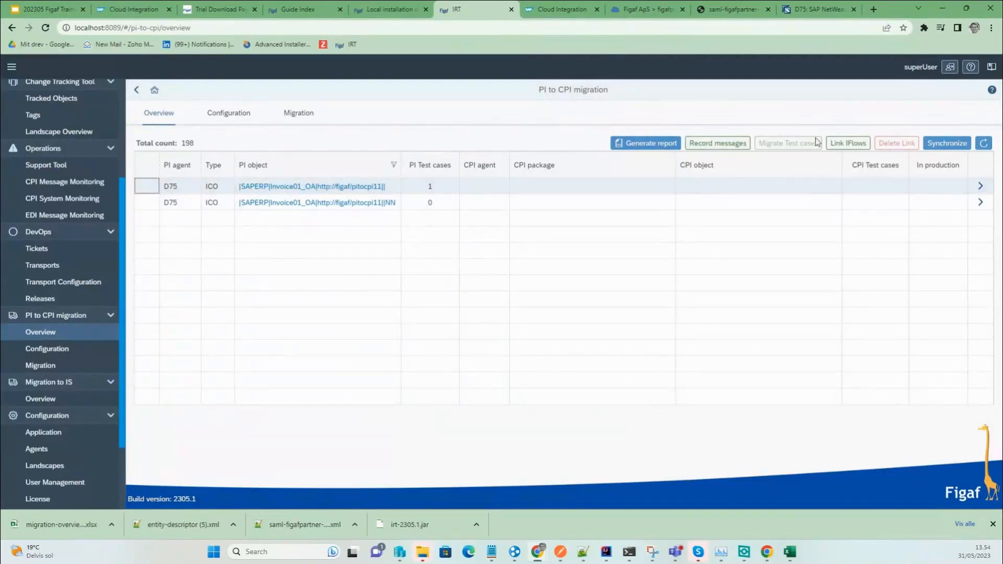
click(986, 191)
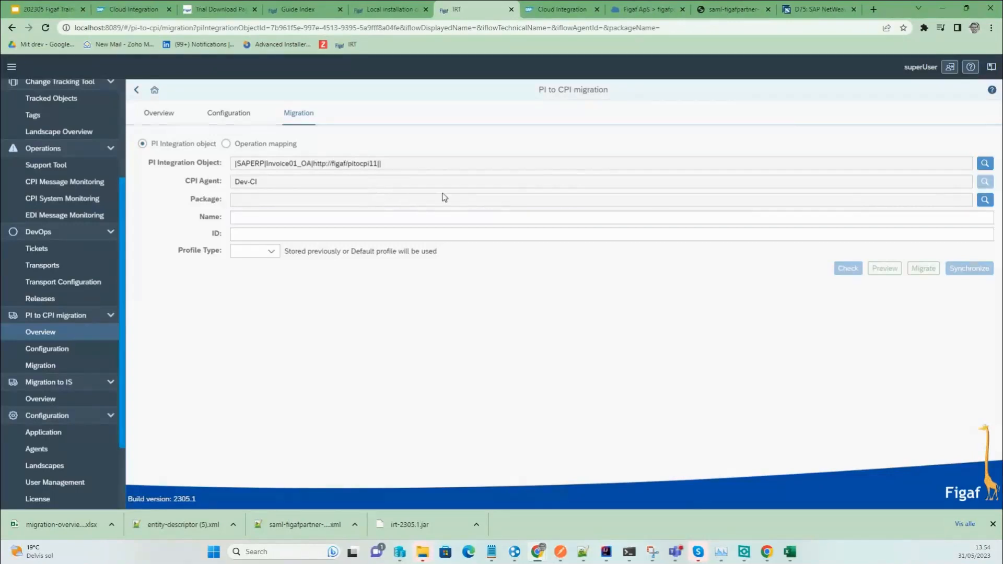
click(984, 200)
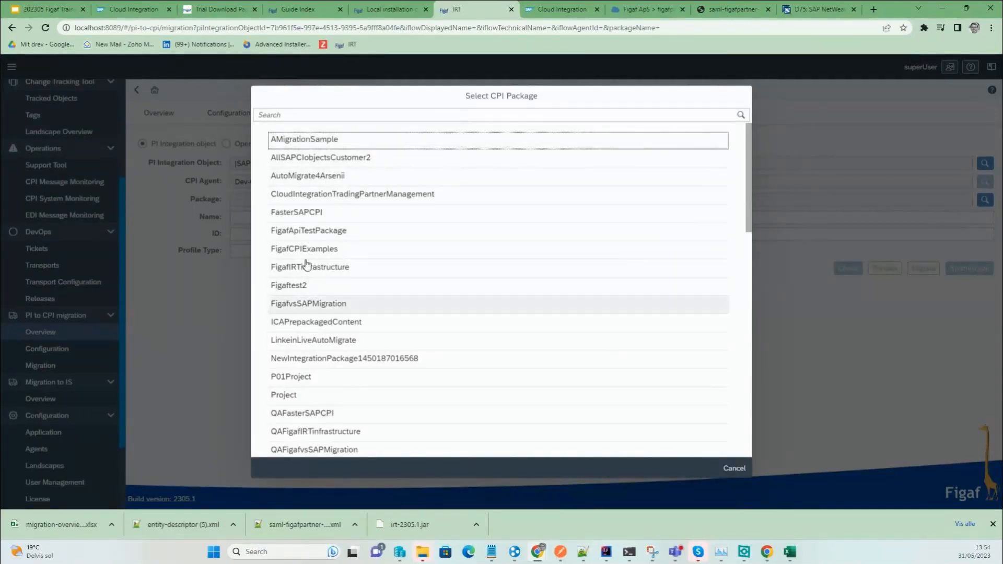
click(305, 286)
click(362, 216)
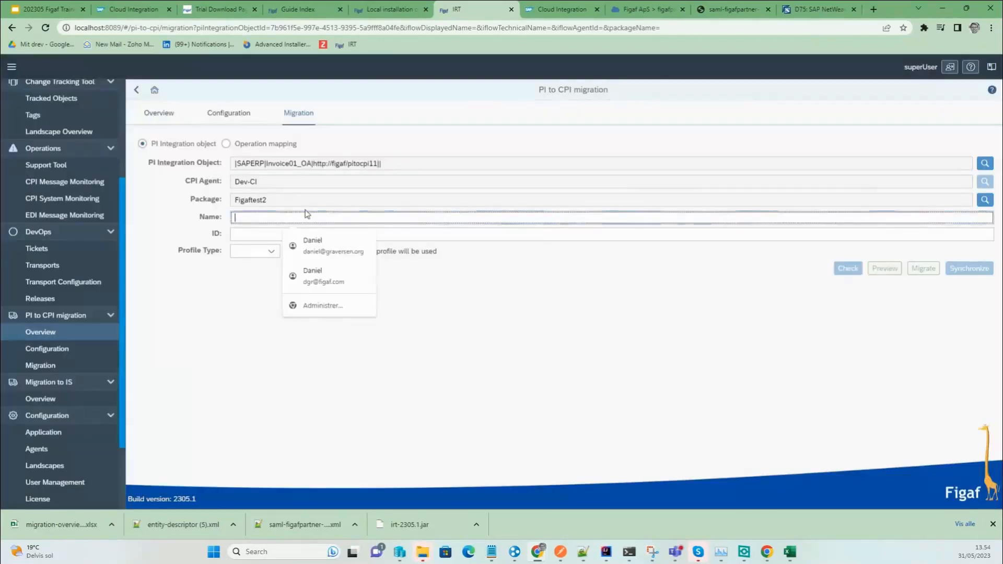
text(CPI)
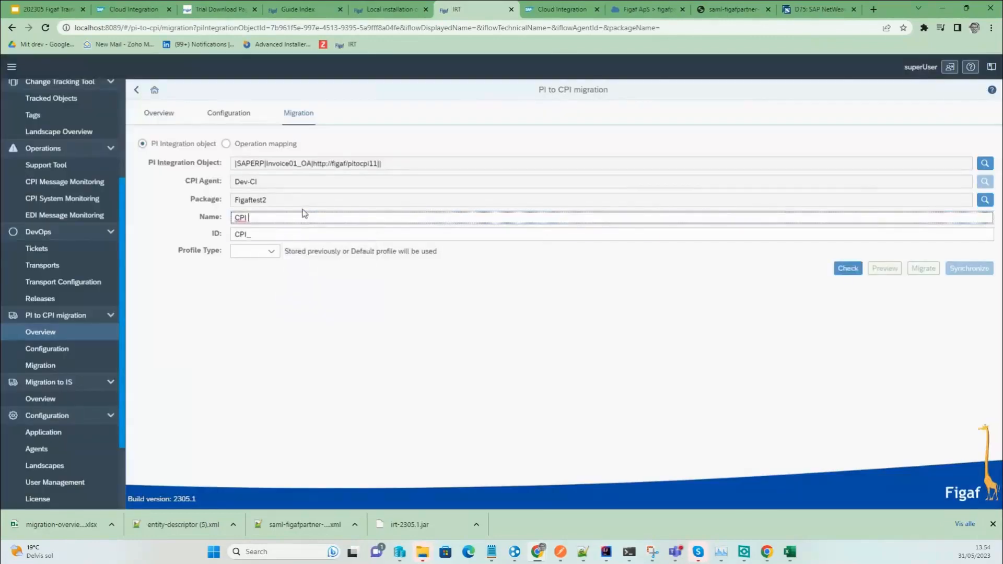
key(BackSpace)
key(BackSpace)
text(INvo)
key(BackSpace)
key(BackSpace)
key(BackSpace)
key(BackSpace)
text(pi2cpitraing invoice)
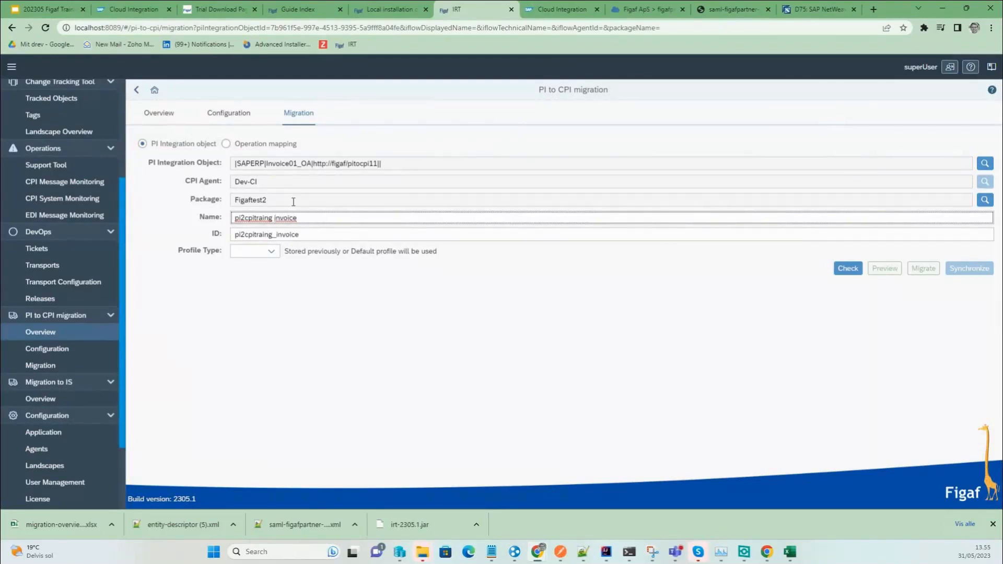
Set the Profile Type to Default and run the migration check.
click(270, 251)
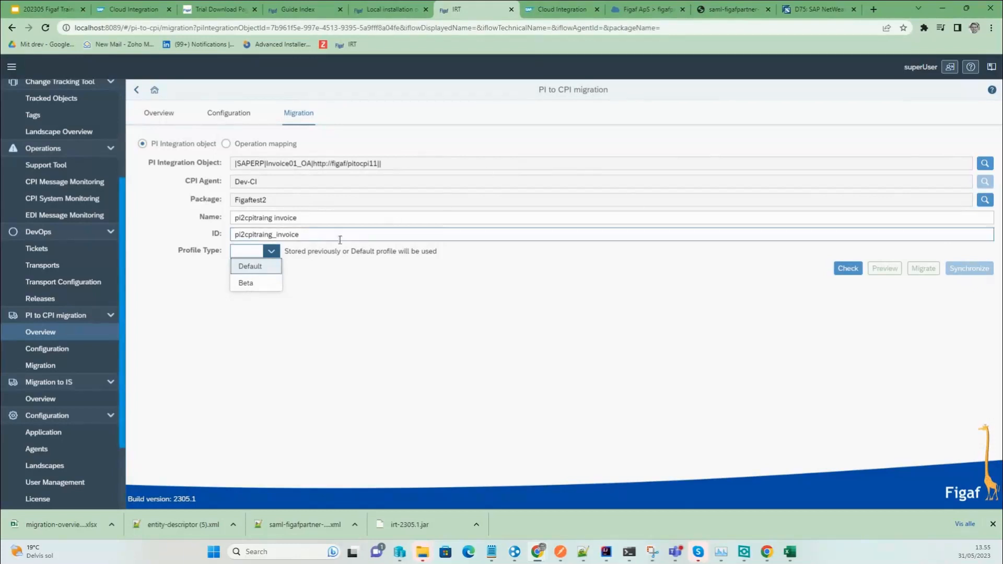
click(261, 286)
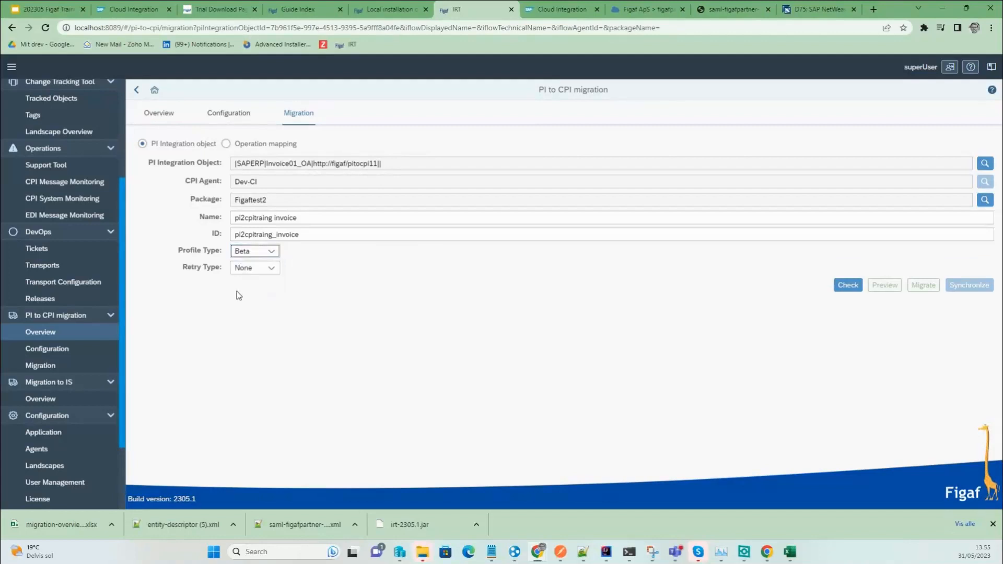
click(271, 251)
click(270, 268)
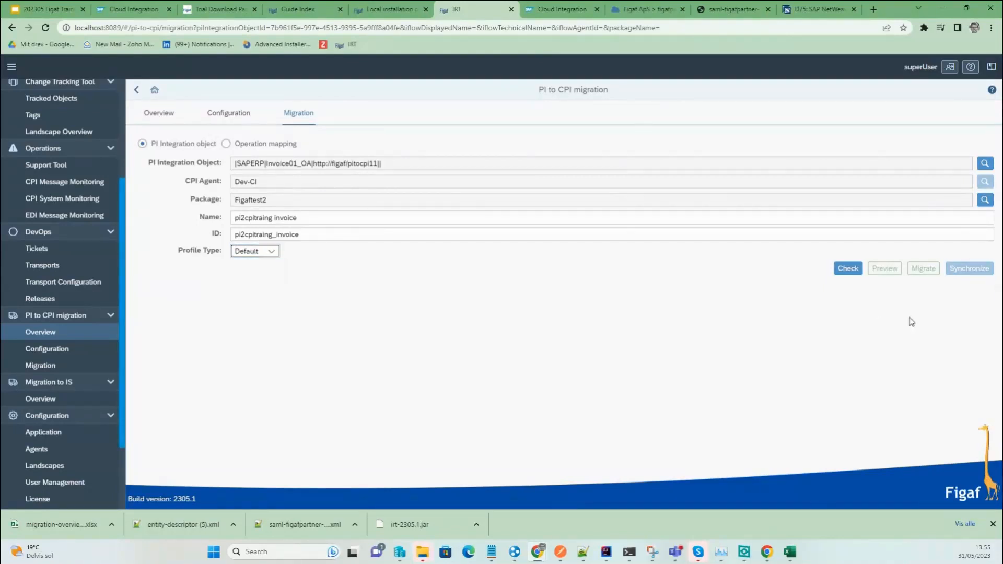
click(847, 268)
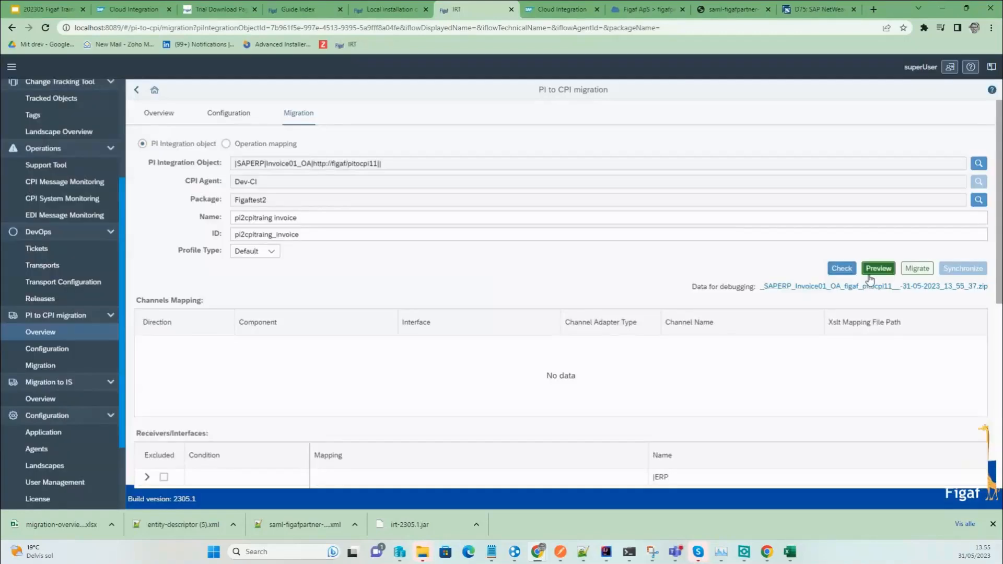
Preview the generated iFlow and rerun the migration check.
click(879, 268)
click(921, 484)
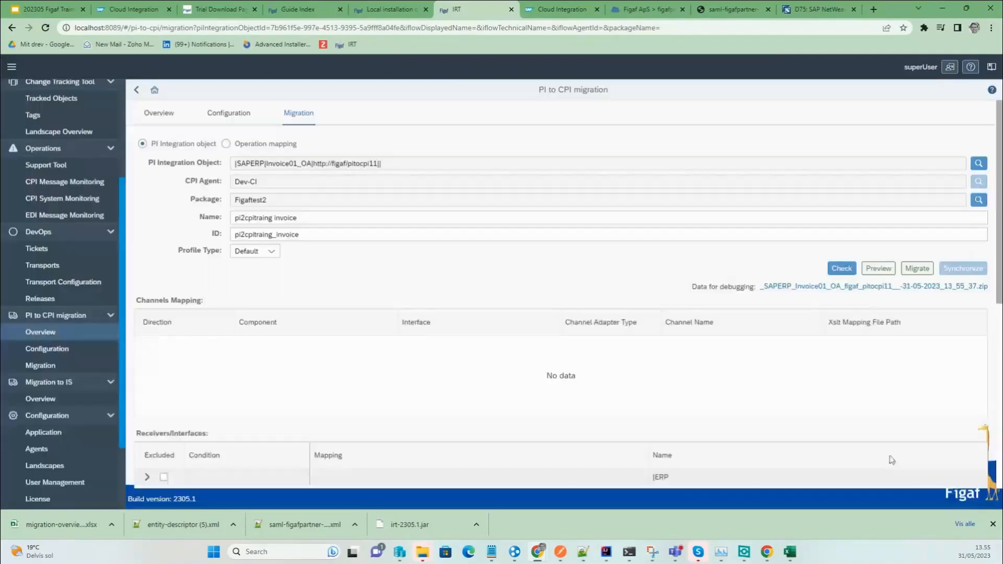
scroll(274, 352, down, 2)
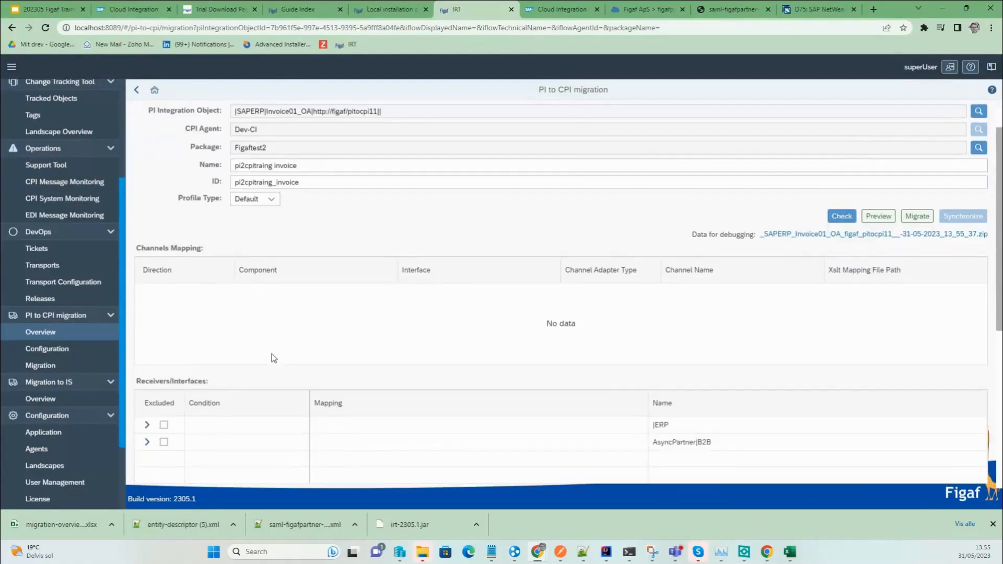
scroll(270, 359, down, 1)
scroll(264, 363, up, 1)
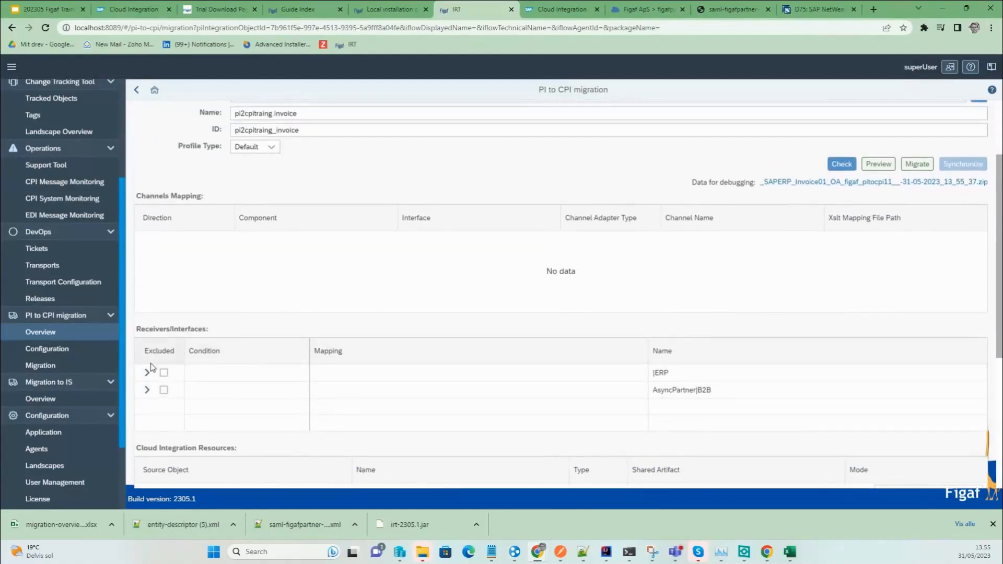
click(879, 164)
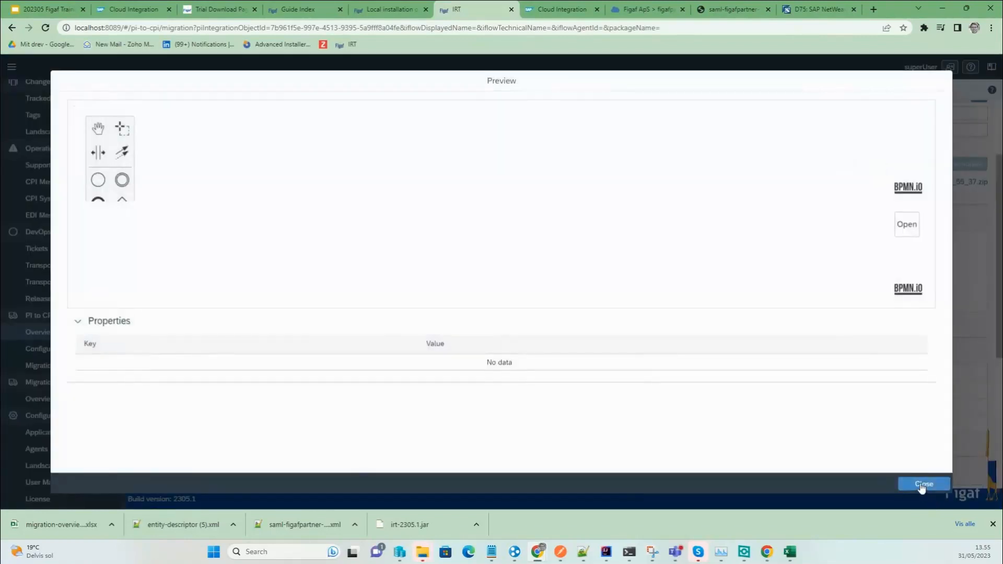
click(923, 484)
click(840, 165)
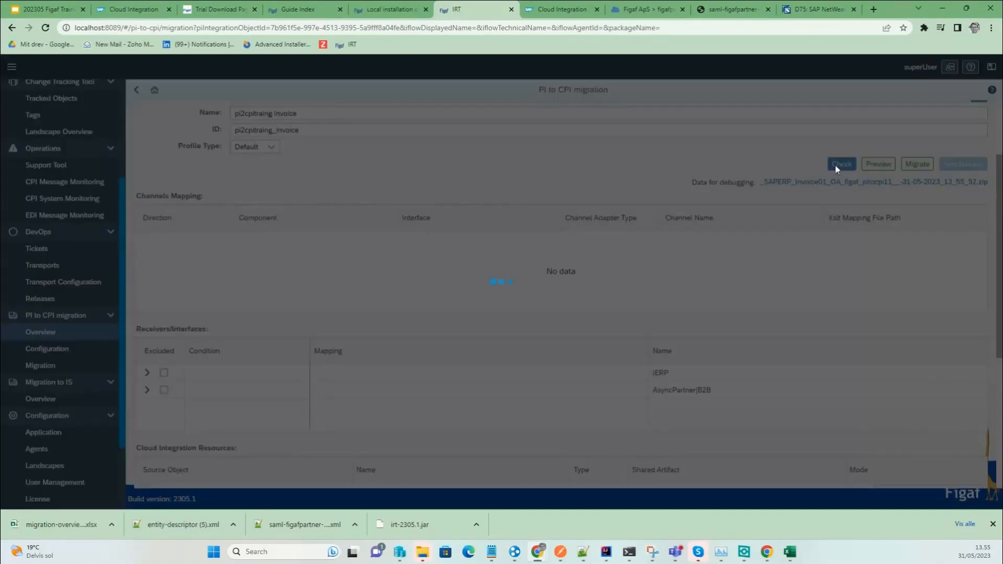
scroll(388, 286, up, 3)
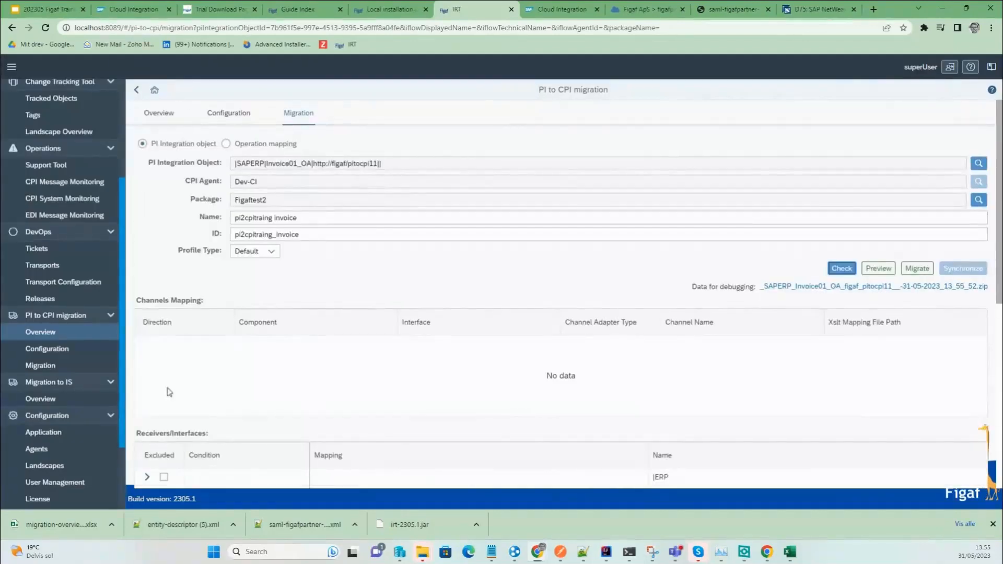
scroll(167, 391, down, 3)
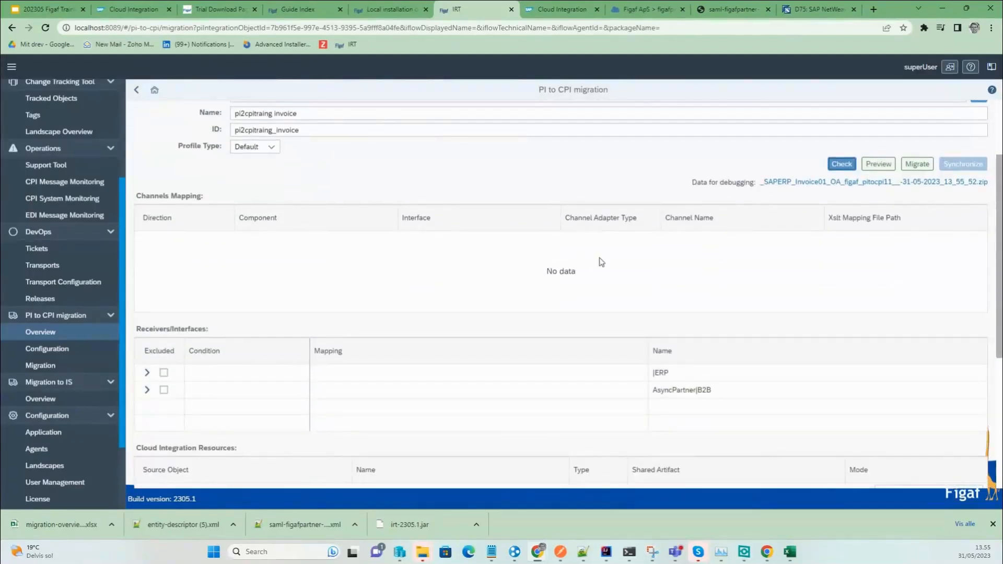
click(839, 162)
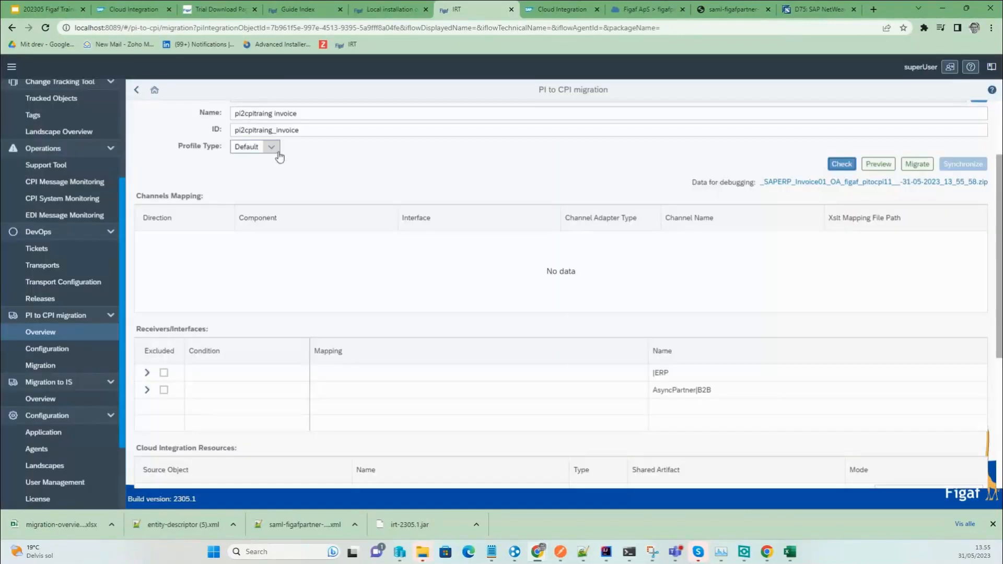
Switch the profile to Beta, check again, and start migrating the object to CPI.
click(271, 147)
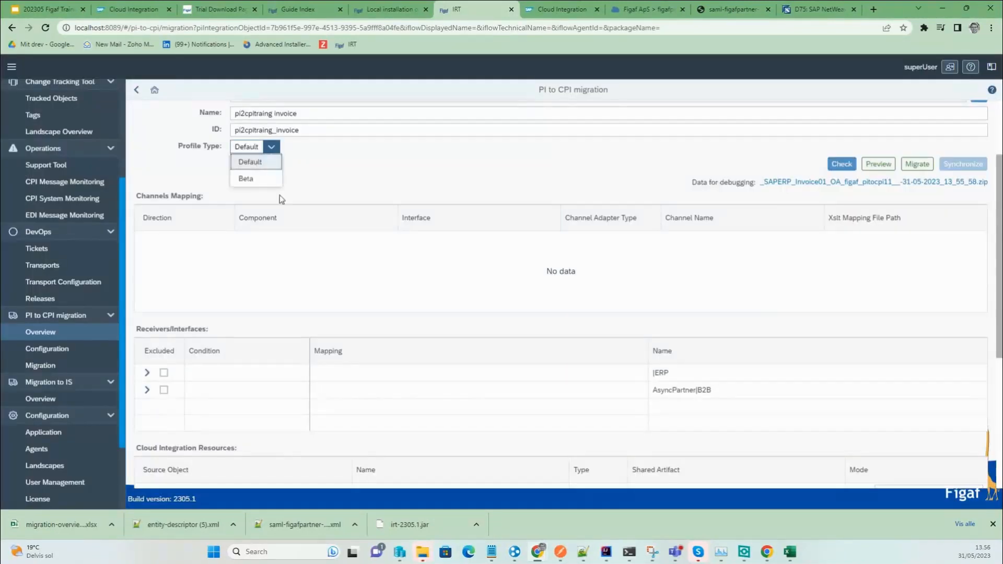
click(246, 179)
click(841, 184)
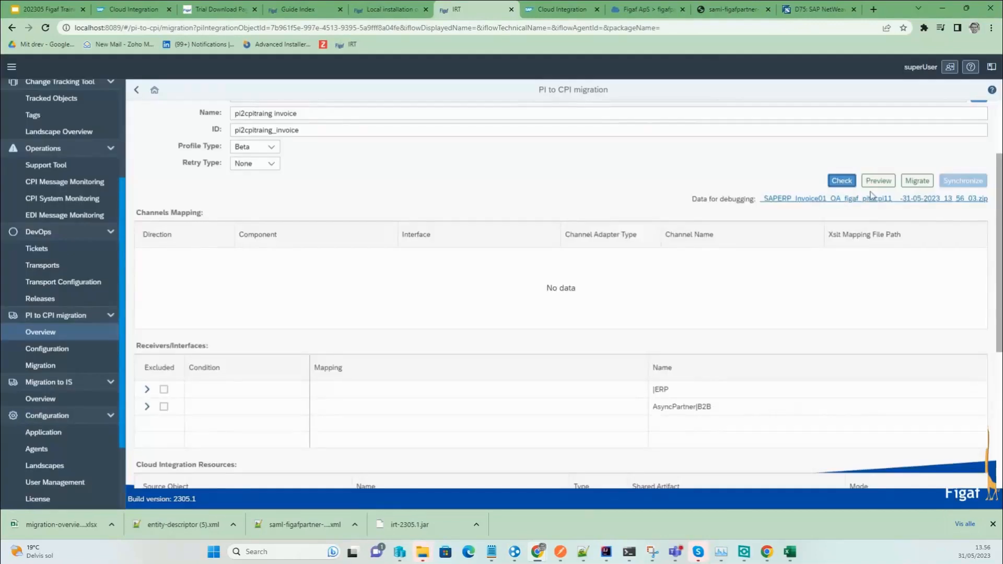
click(932, 184)
Add the missing migration license, dismiss the NullPointerException, and reload the page.
click(528, 310)
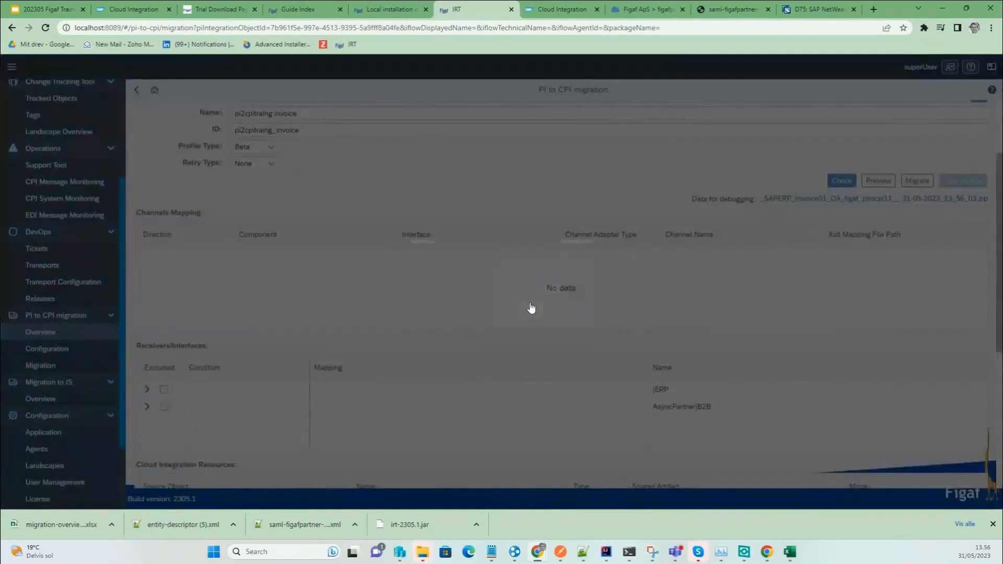
click(874, 482)
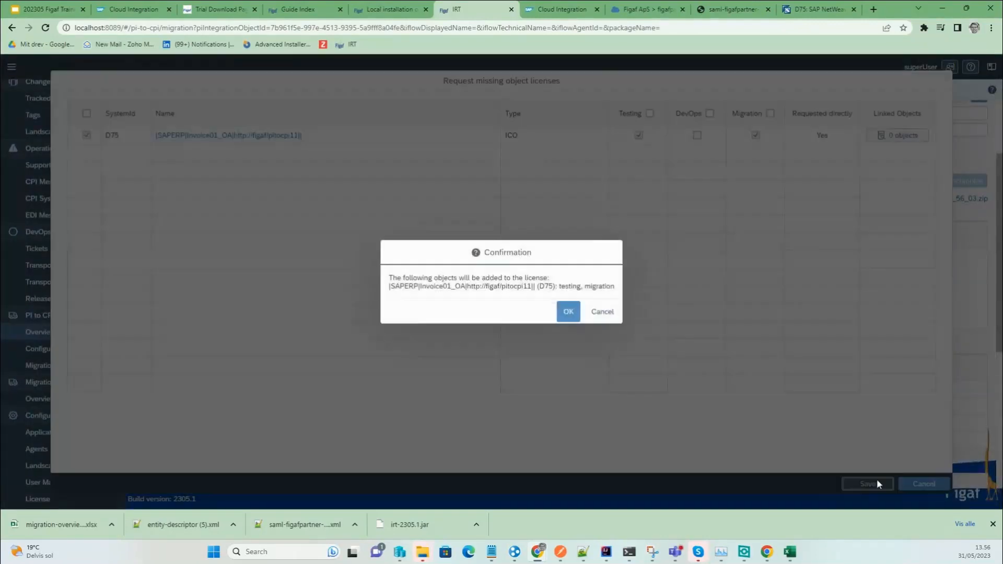
click(568, 311)
click(570, 312)
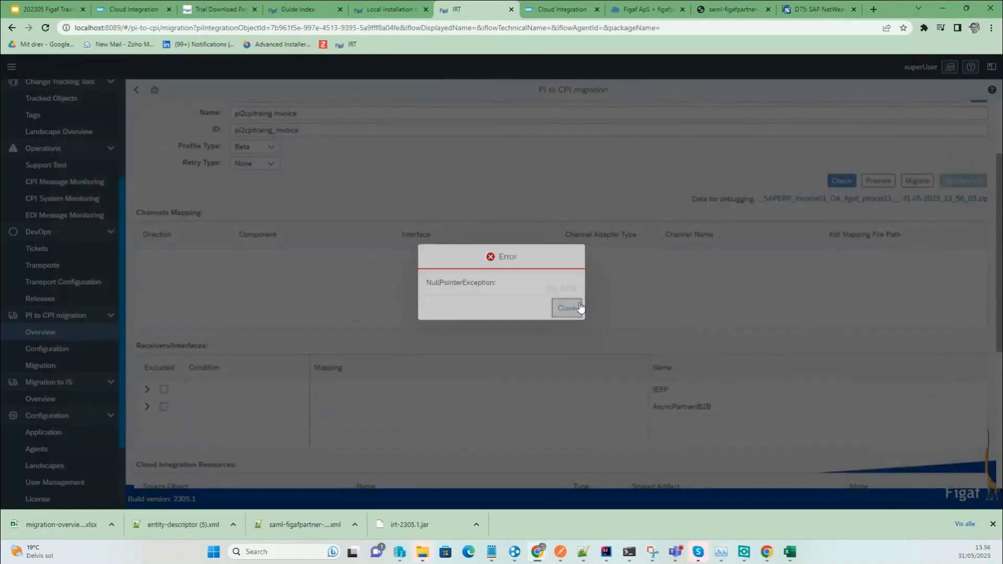
click(566, 307)
click(46, 28)
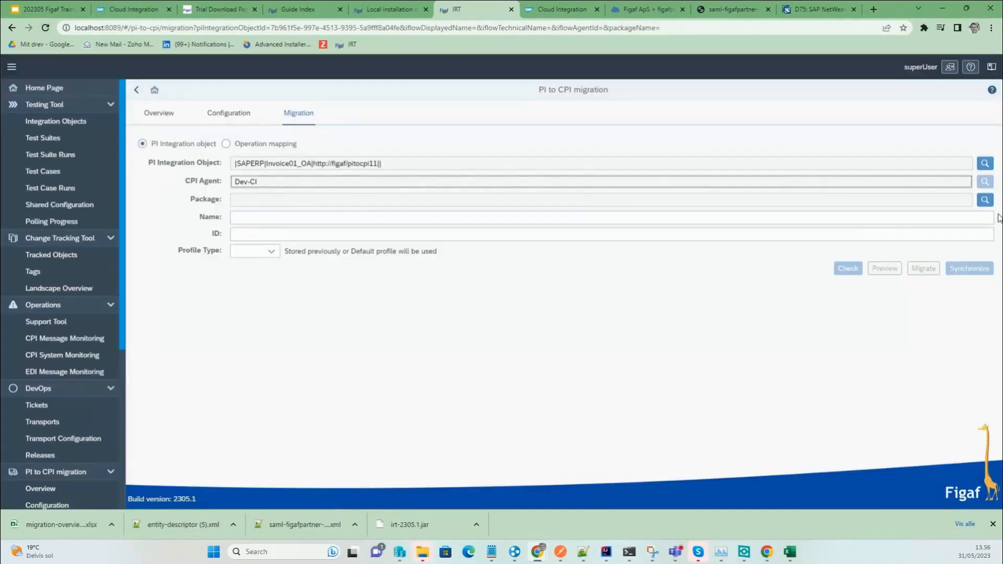
Fill in package Figaftest2, name 'dmeo' and Default profile, then run the migration check.
click(984, 201)
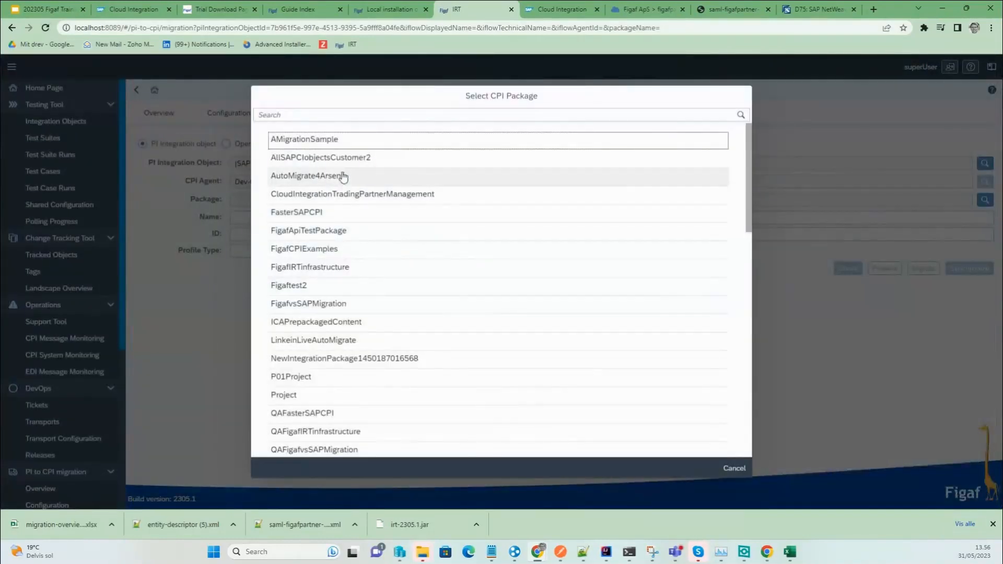
click(341, 285)
click(272, 215)
text(43)
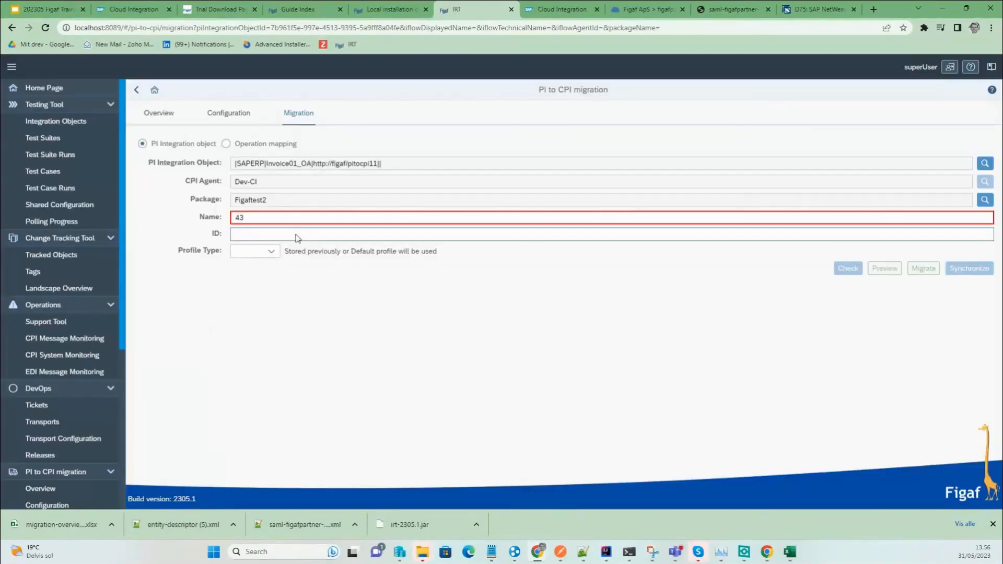
key(BackSpace)
key(BackSpace)
text(dmeo)
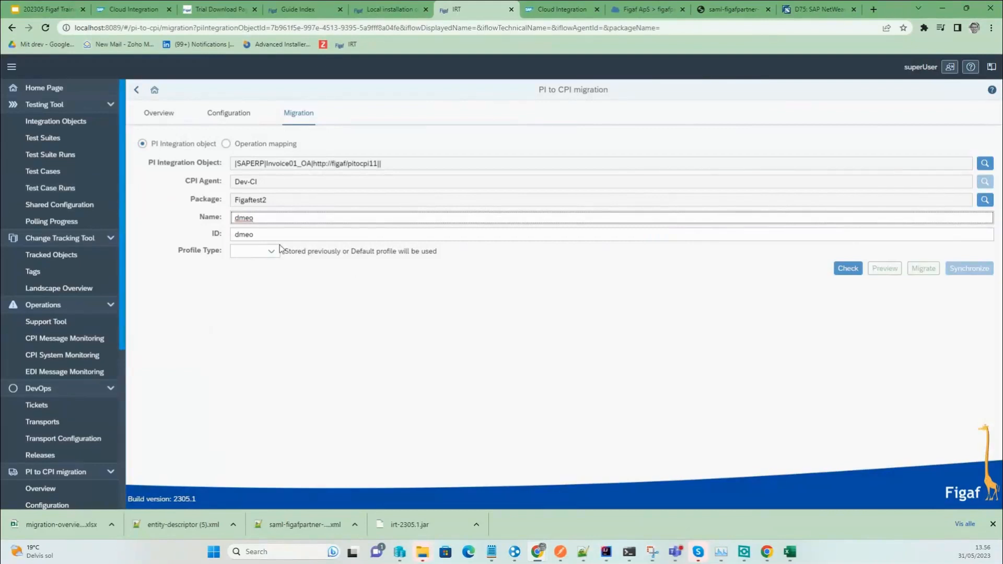
click(271, 252)
click(266, 277)
click(842, 270)
Scroll through the migration results and logs, then reload the PI to CPI migration page.
scroll(261, 356, down, 5)
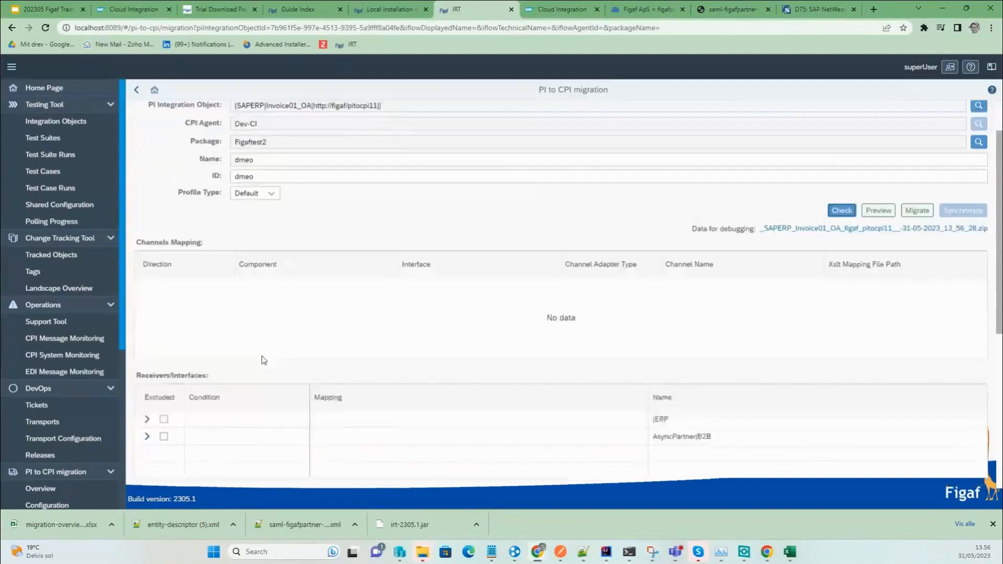
scroll(288, 313, down, 2)
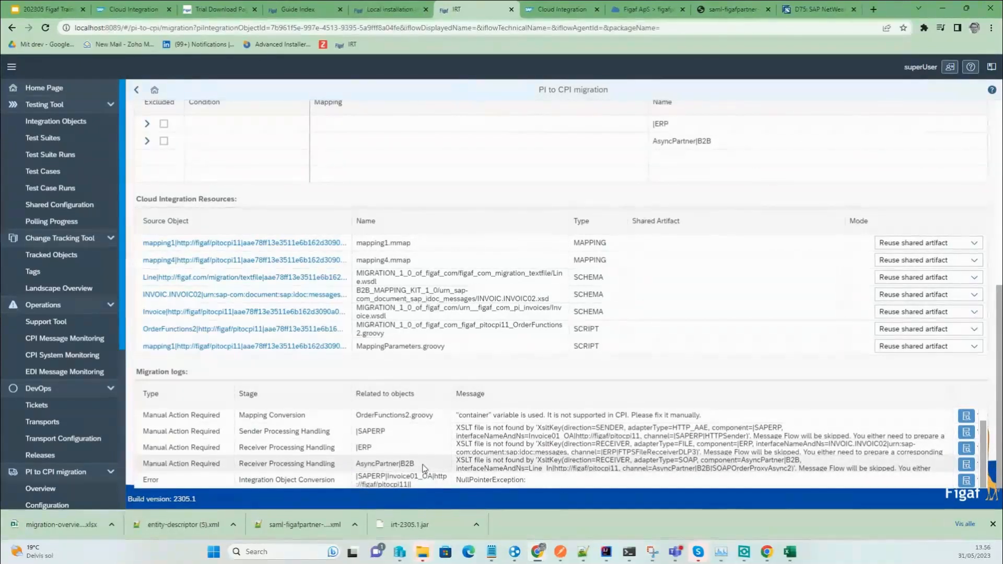
scroll(424, 467, up, 2)
scroll(424, 460, up, 3)
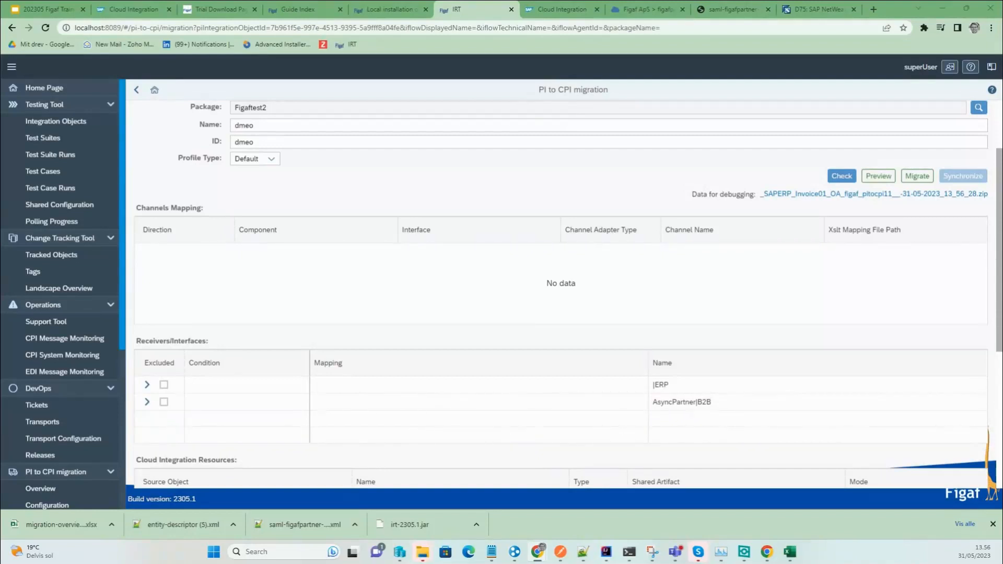
scroll(560, 292, up, 1)
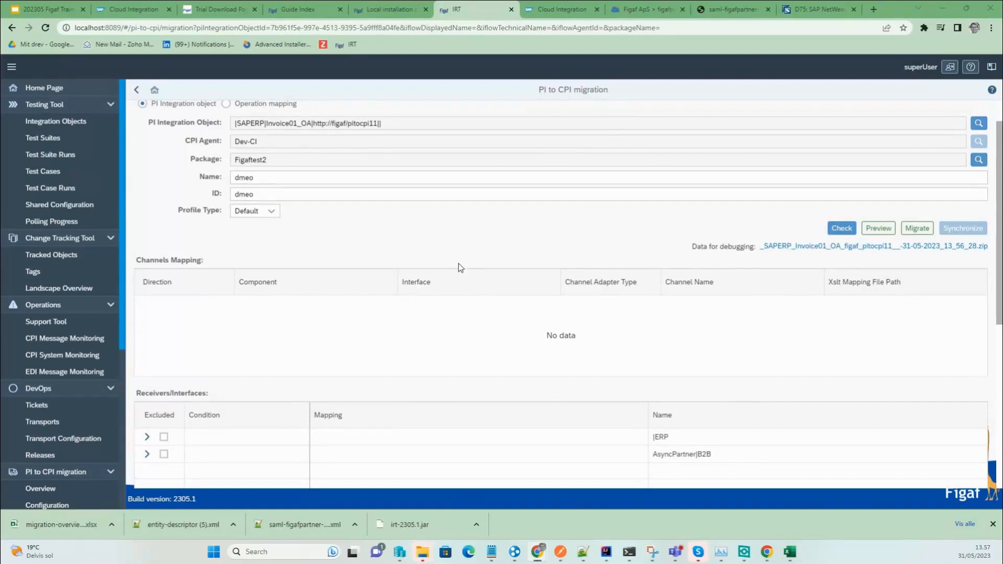
click(44, 29)
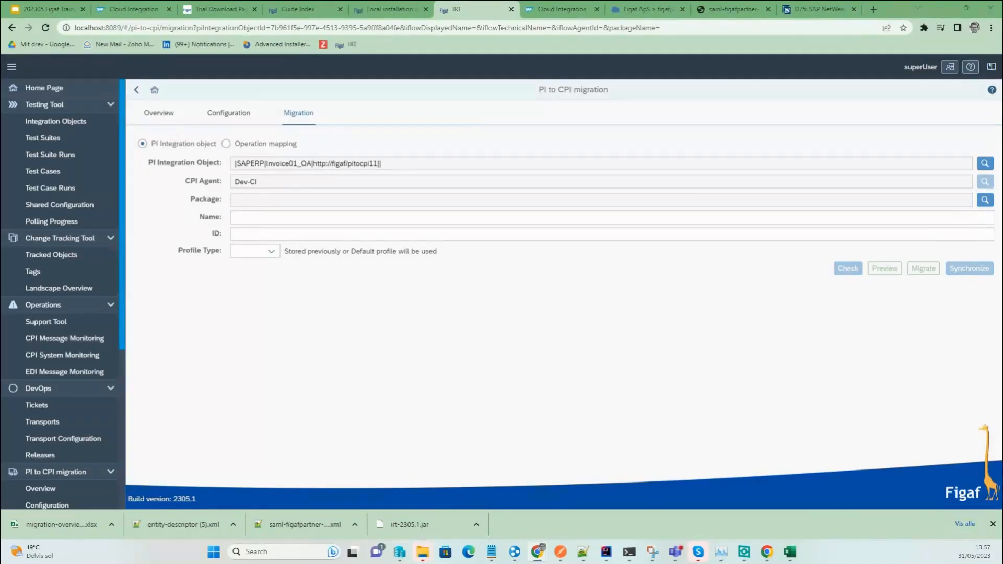
key(alt+Tab)
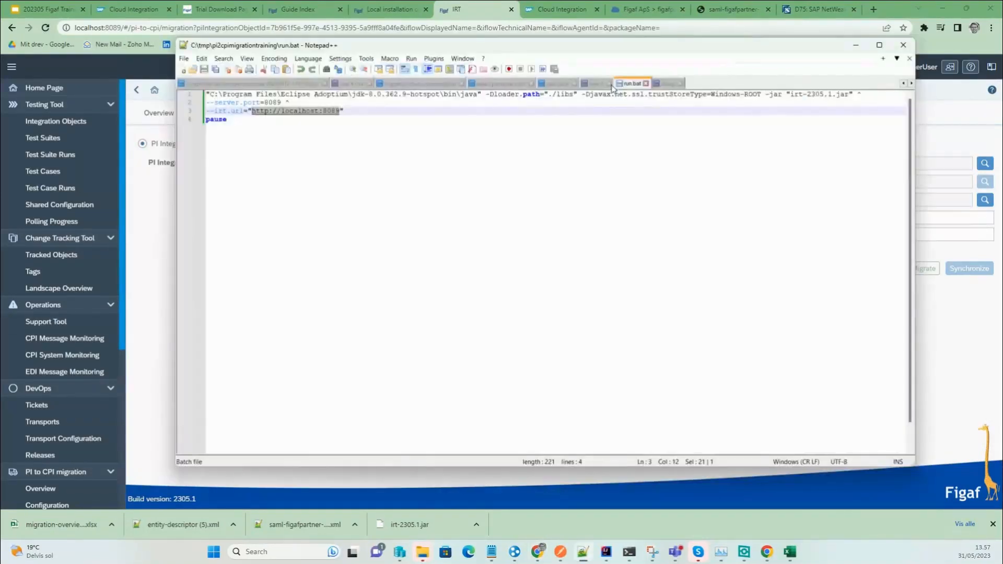
click(666, 86)
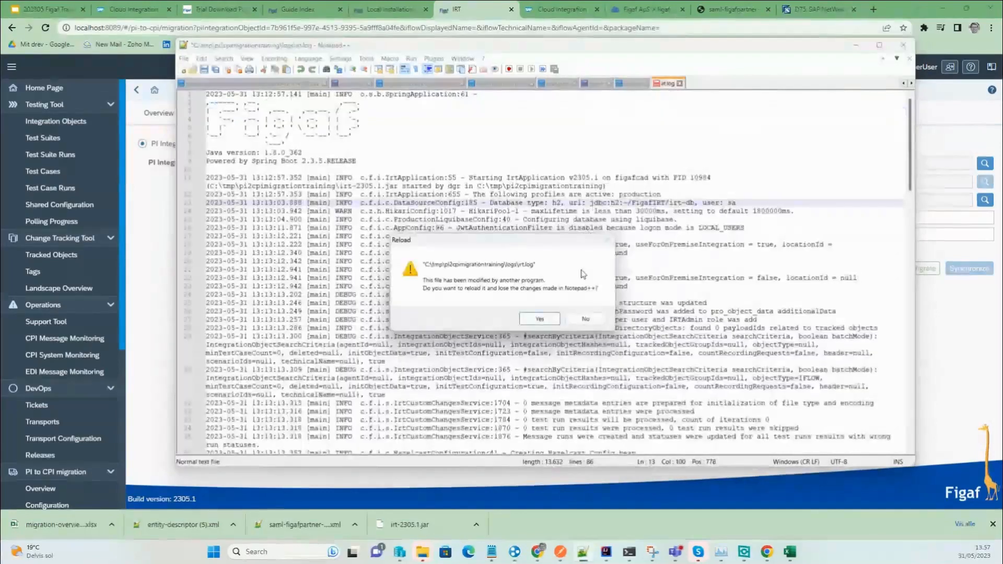
click(541, 316)
key(ctrl+End)
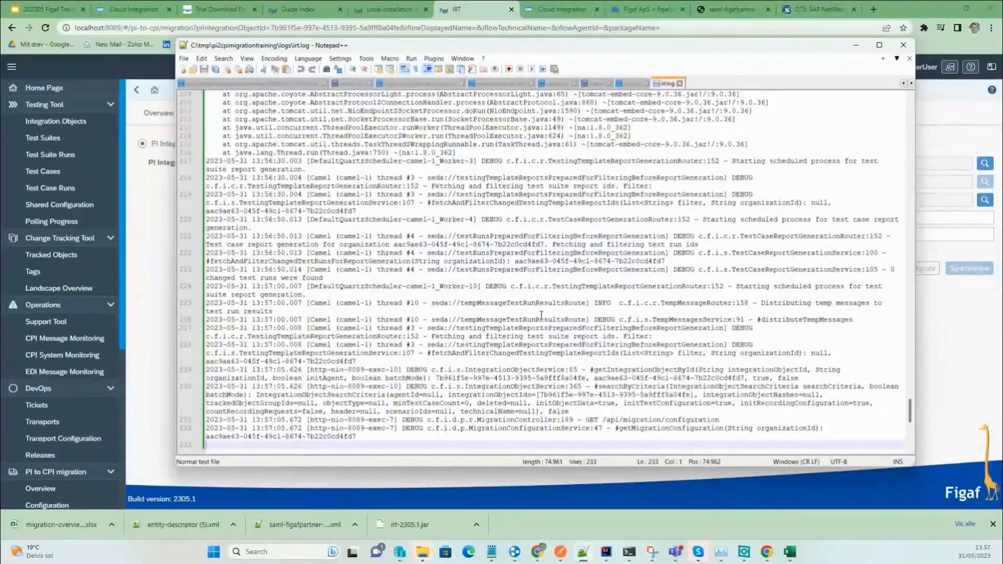
click(386, 162)
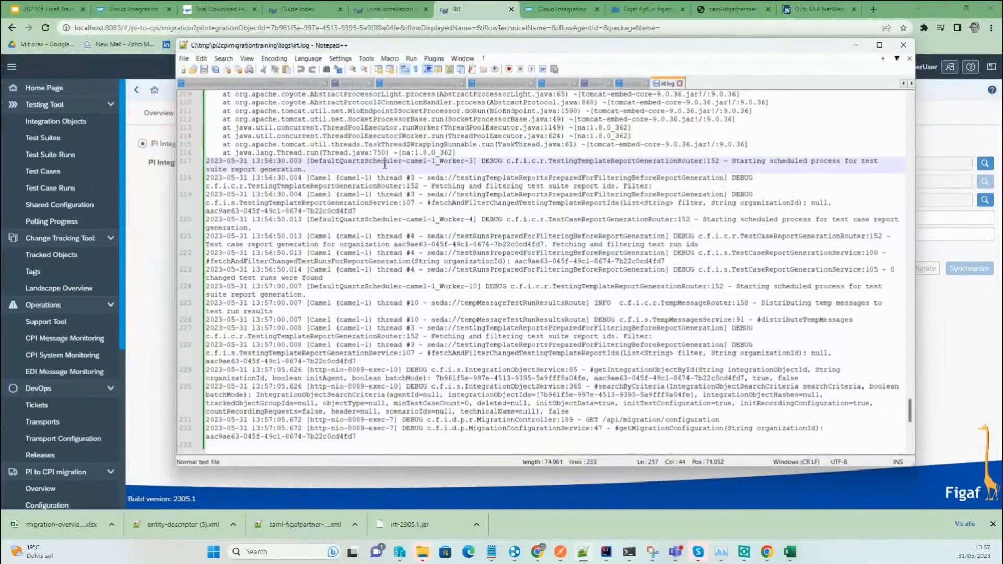
key(Page_Up)
key(Page_Up)
key(Page_Up)
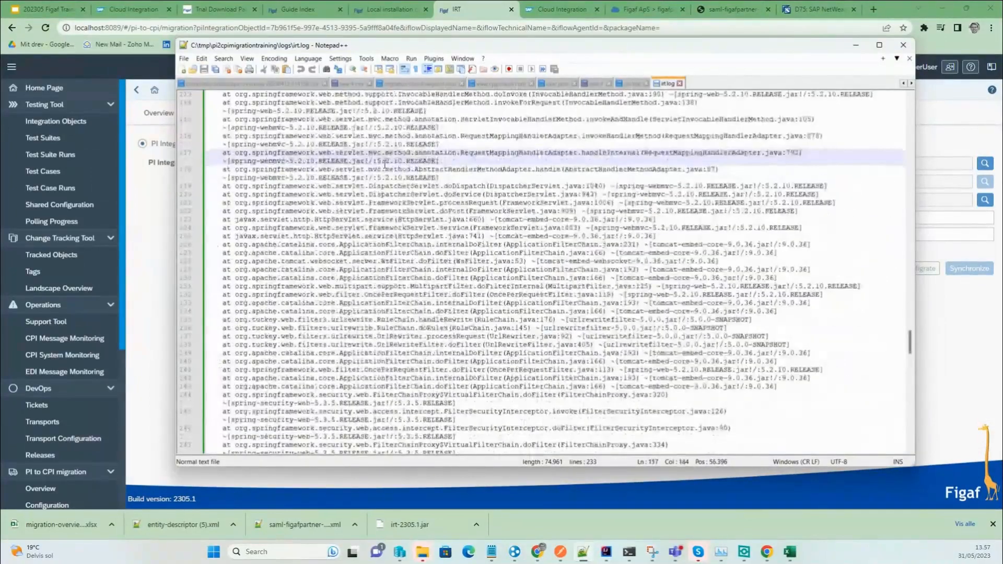
key(Page_Up)
key(Page_Up)
key(Page_Up)
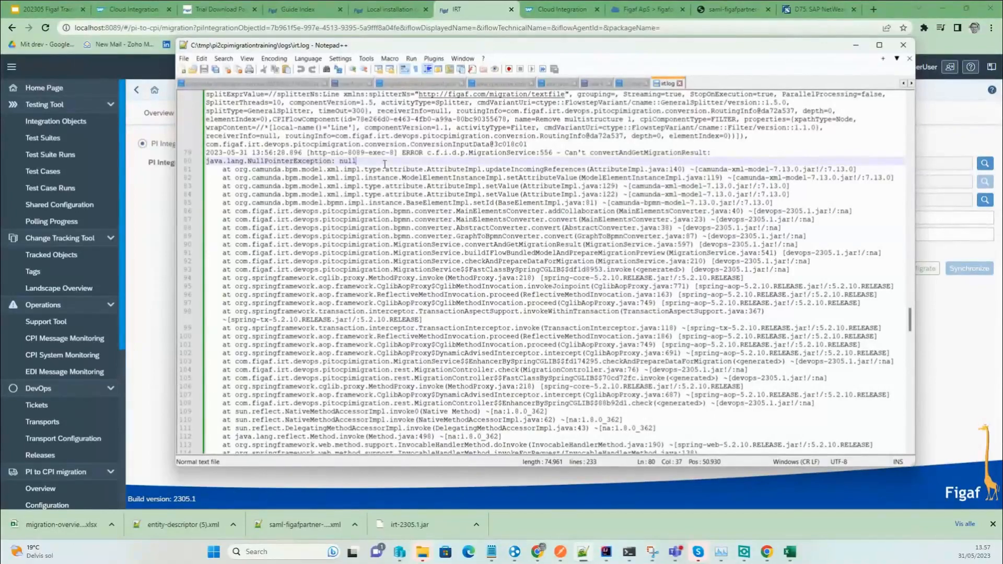
key(Page_Up)
key(Page_Up)
key(Page_Up)
key(Page_Up)
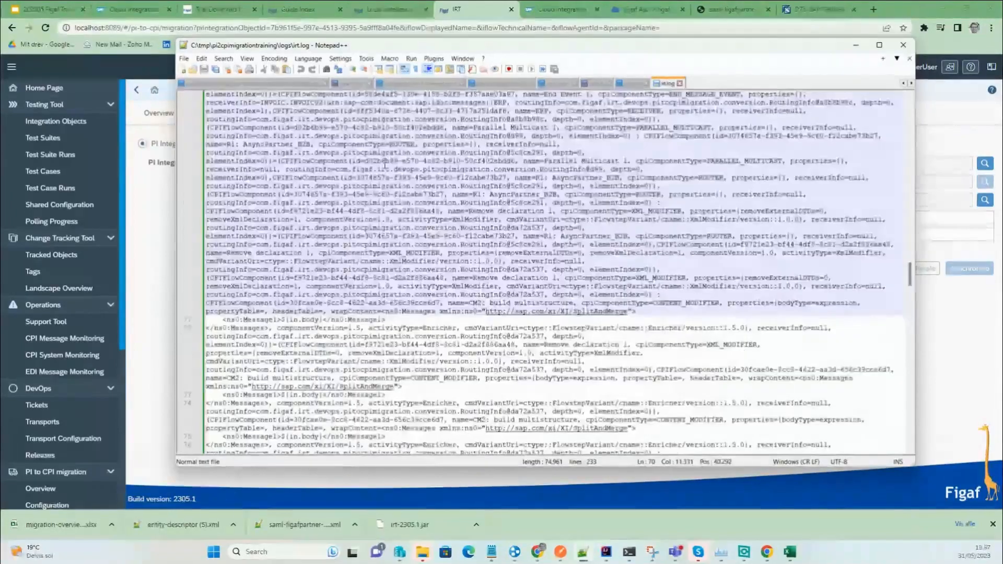
key(Page_Up)
key(Page_Up)
key(Page_Up)
key(Page_Up)
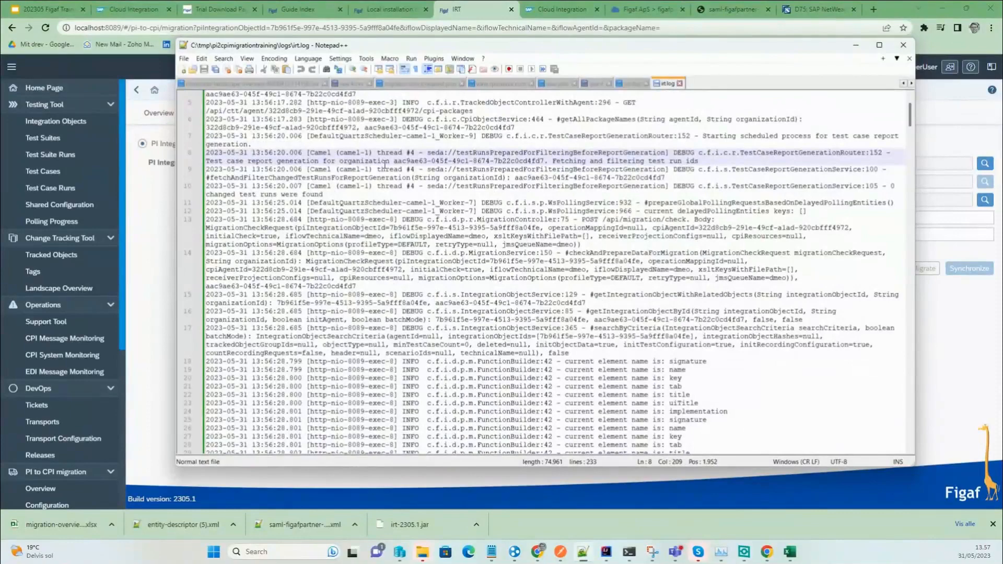
click(944, 331)
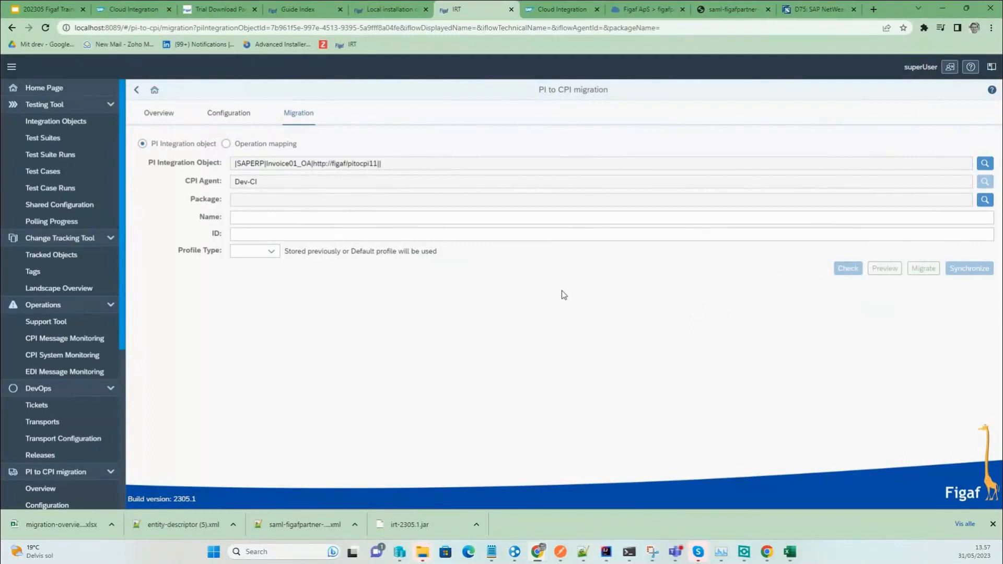
scroll(62, 292, down, 2)
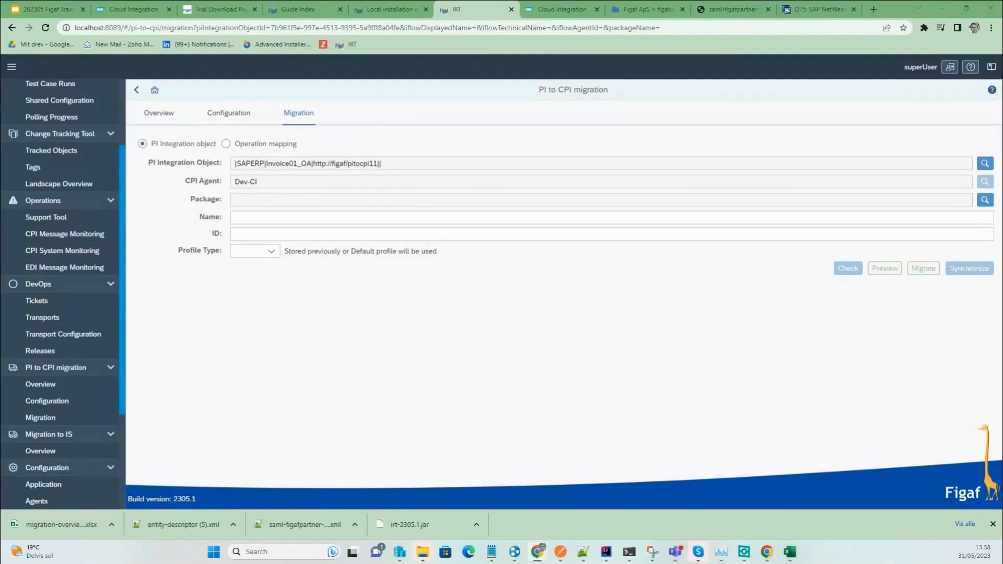
key(alt+Tab)
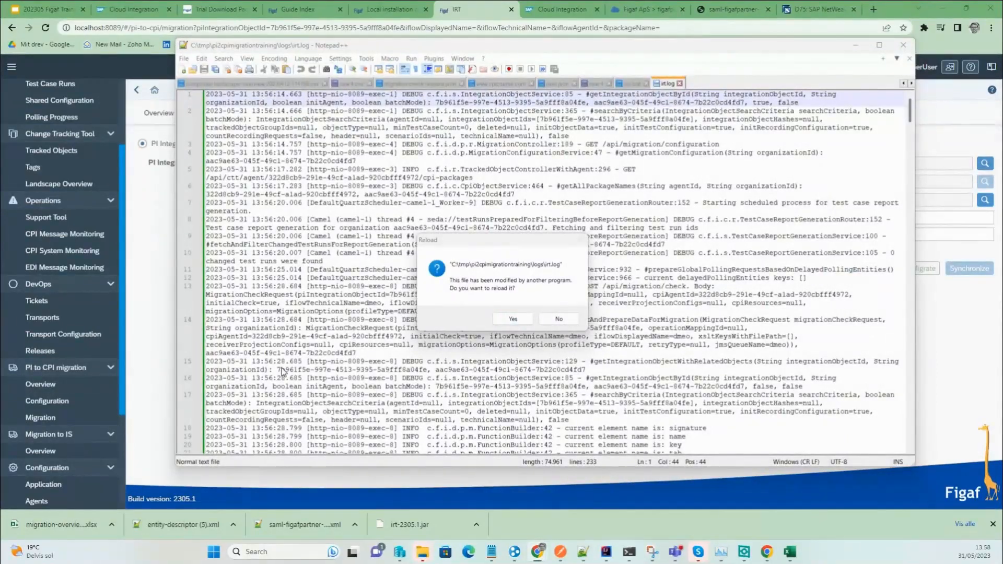
click(526, 323)
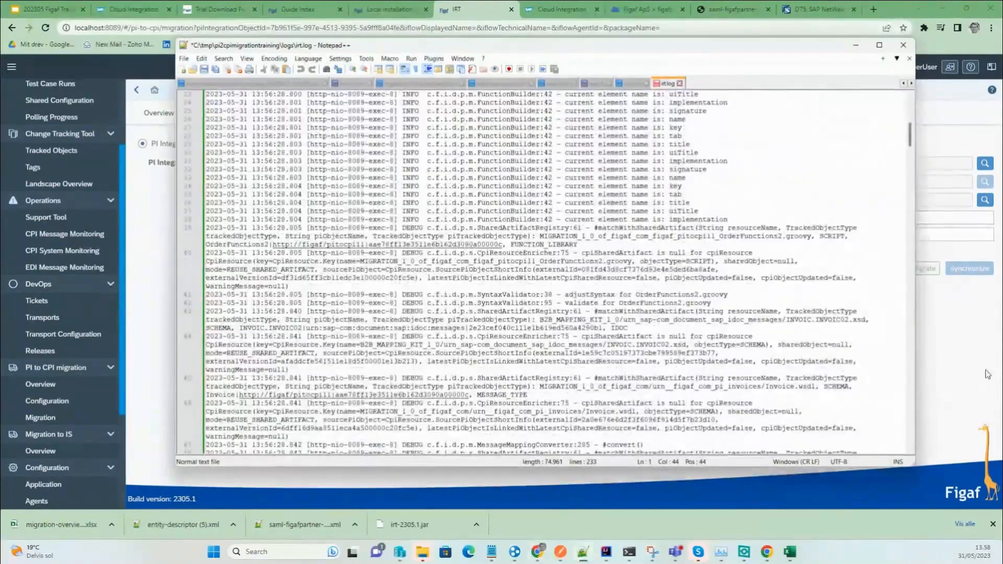
click(987, 374)
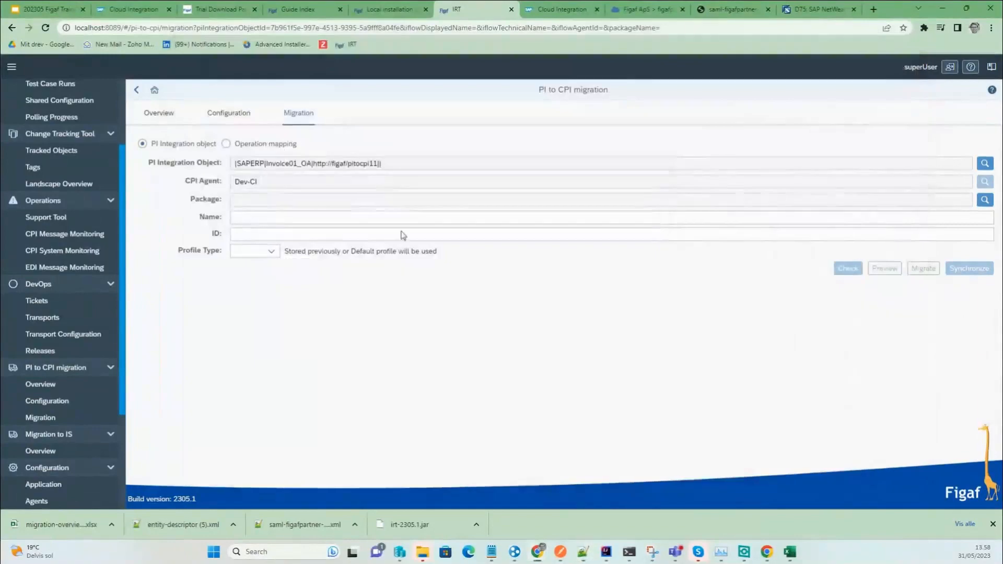
click(72, 10)
Browse down the training deck past the Preparations, Migrate and Custom XSLTs slides.
scroll(39, 401, down, 2)
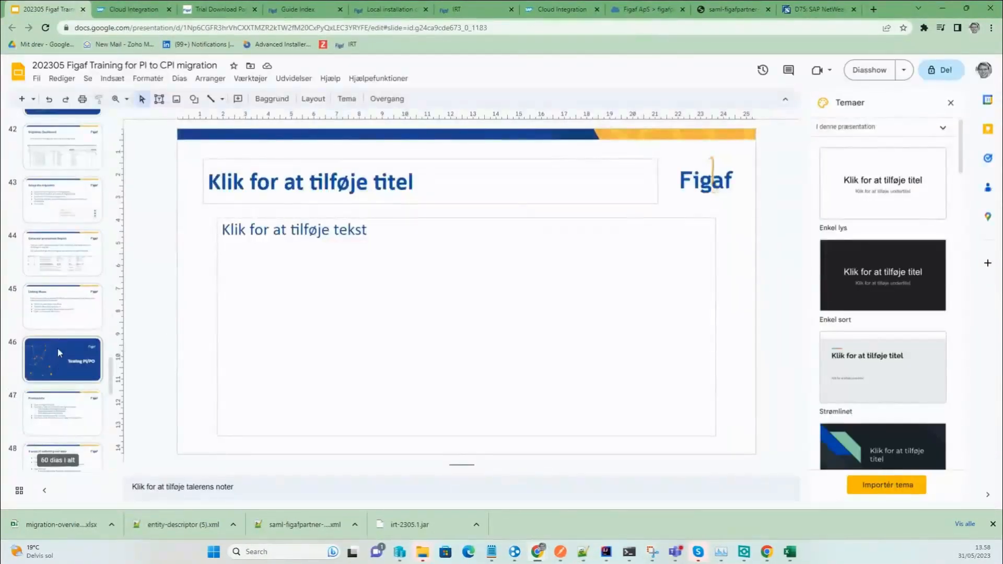
click(58, 354)
scroll(57, 365, down, 6)
click(55, 327)
click(58, 366)
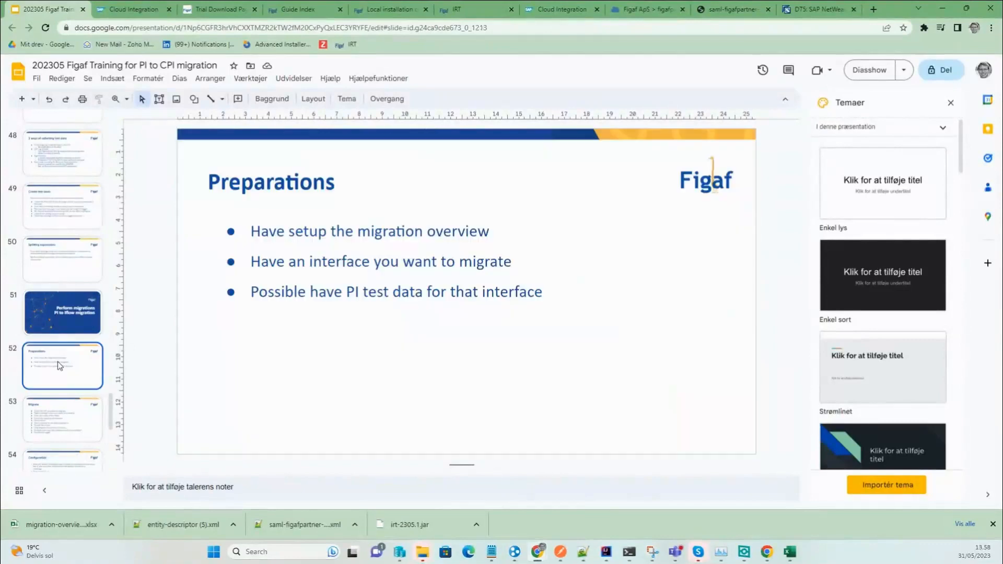
click(70, 403)
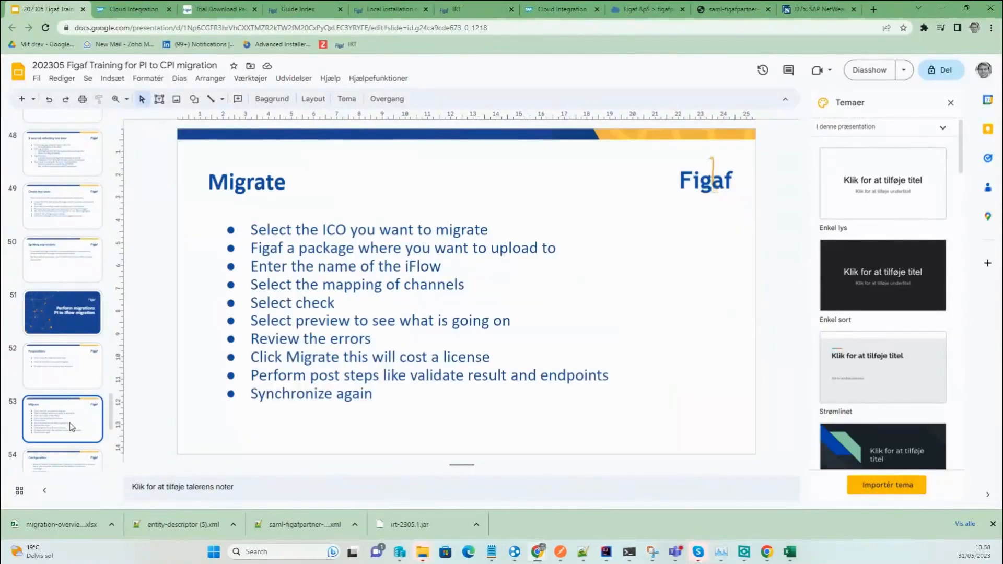
scroll(73, 410, down, 3)
click(78, 361)
On slide 54 Configuration, follow the PItoCPIMigrationTemplates GitHub link to the repository.
click(76, 315)
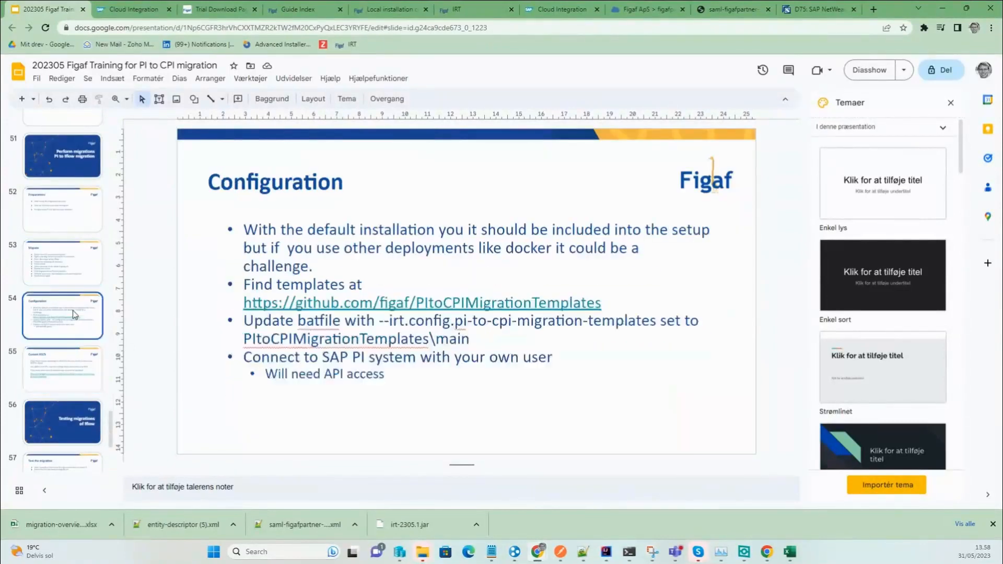
click(453, 308)
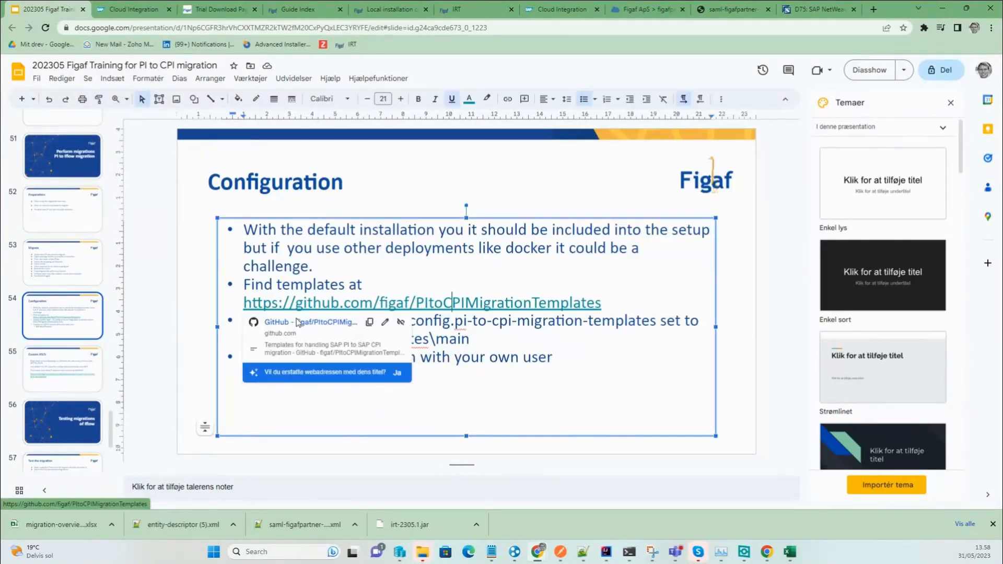
click(297, 322)
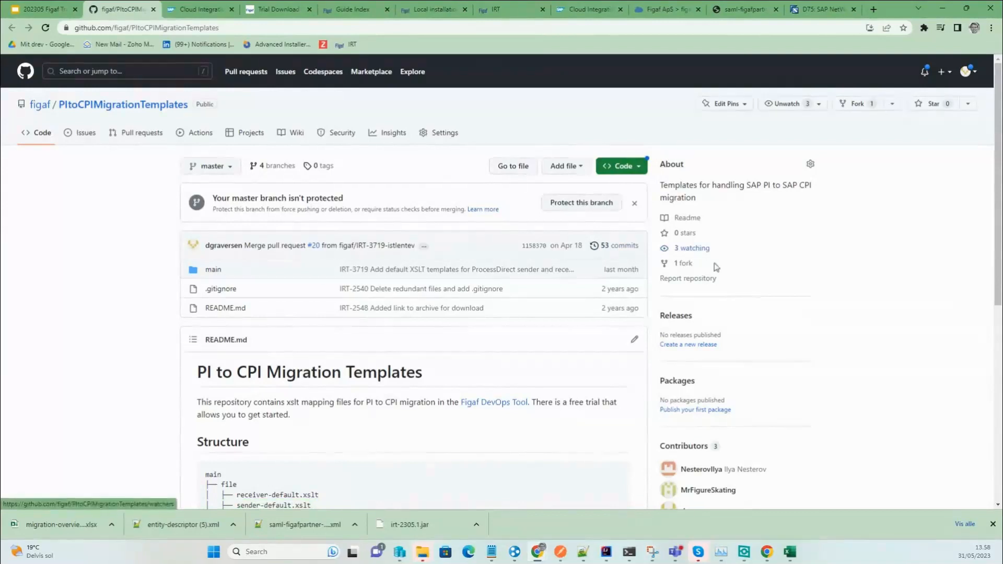
Download the repository as a ZIP, open it, and copy the PItoCPIMigrationTemplates-master folder.
click(615, 168)
click(477, 334)
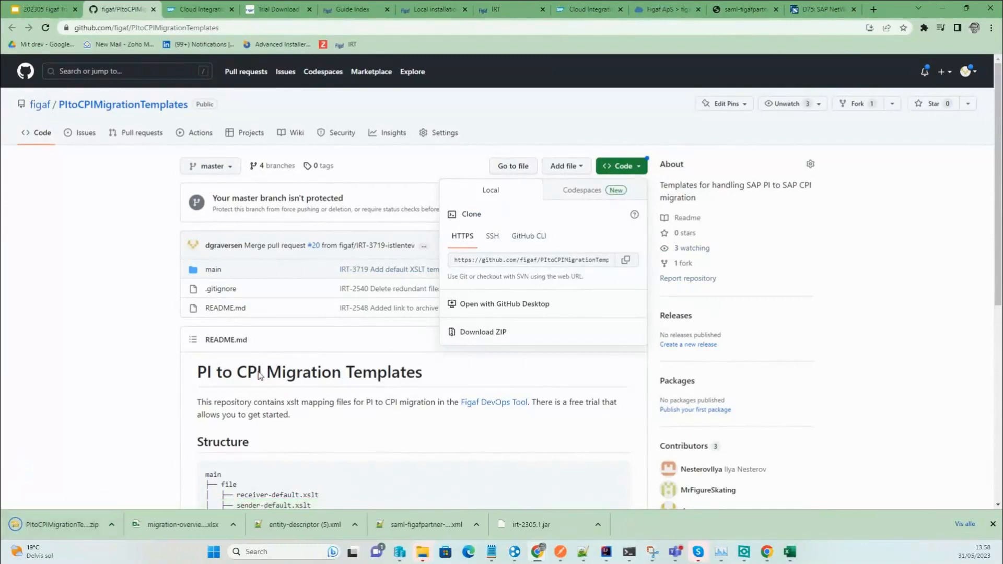
scroll(260, 373, down, 7)
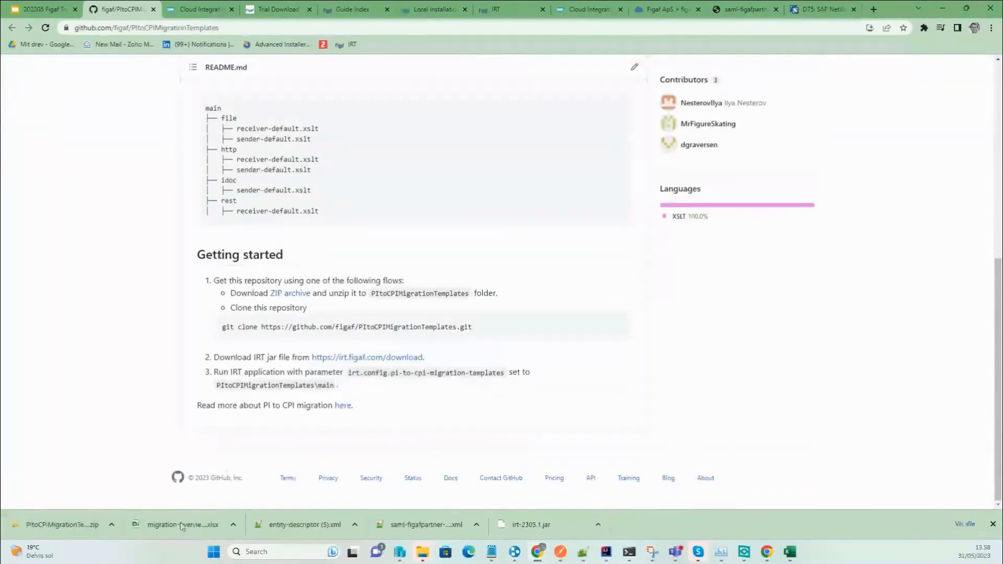
click(85, 525)
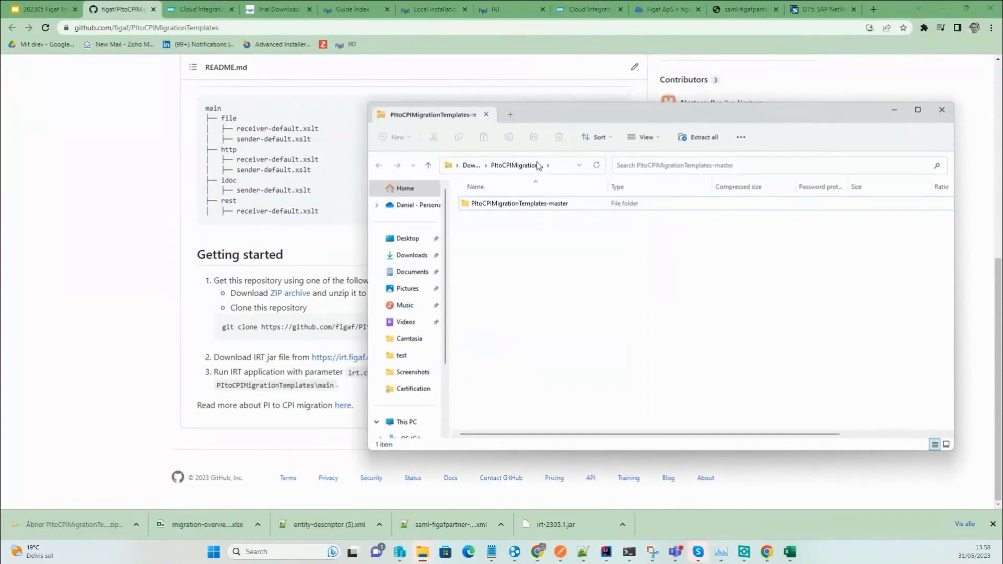
click(524, 203)
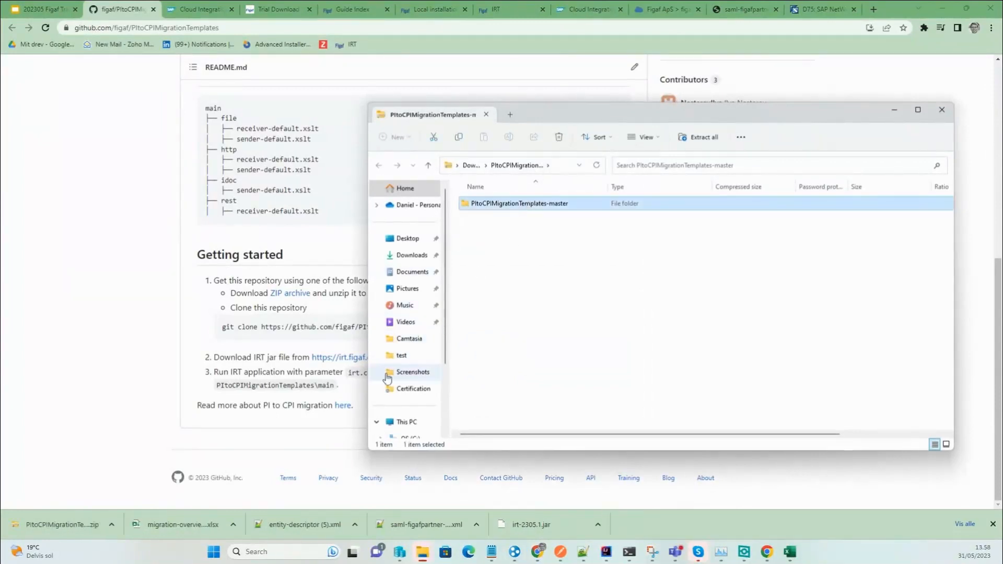
Paste the templates folder into C:\tmp\pi2cpimigrationtraining, then start typing 'help' in a new tab.
scroll(402, 365, down, 2)
click(423, 355)
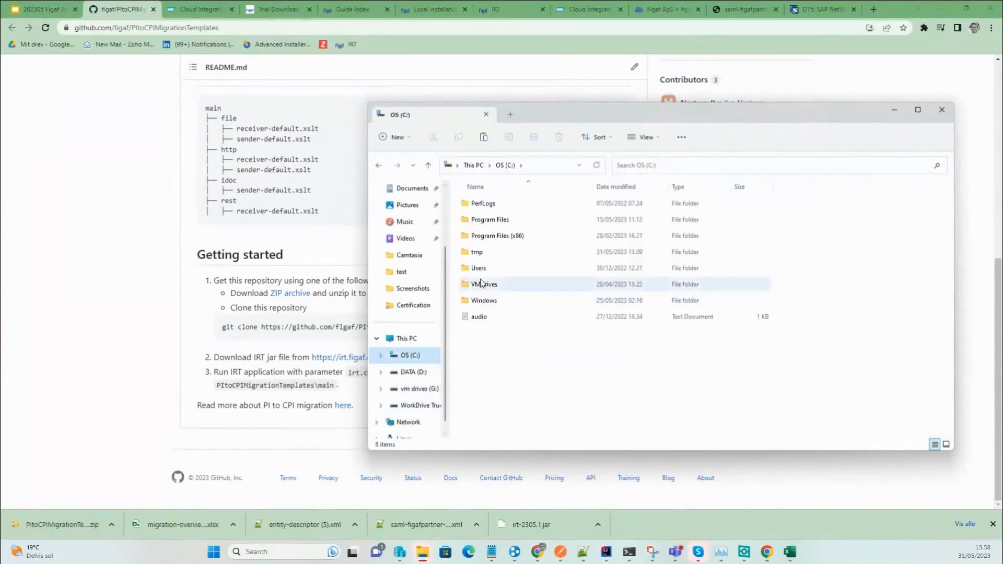
double_click(497, 252)
double_click(504, 220)
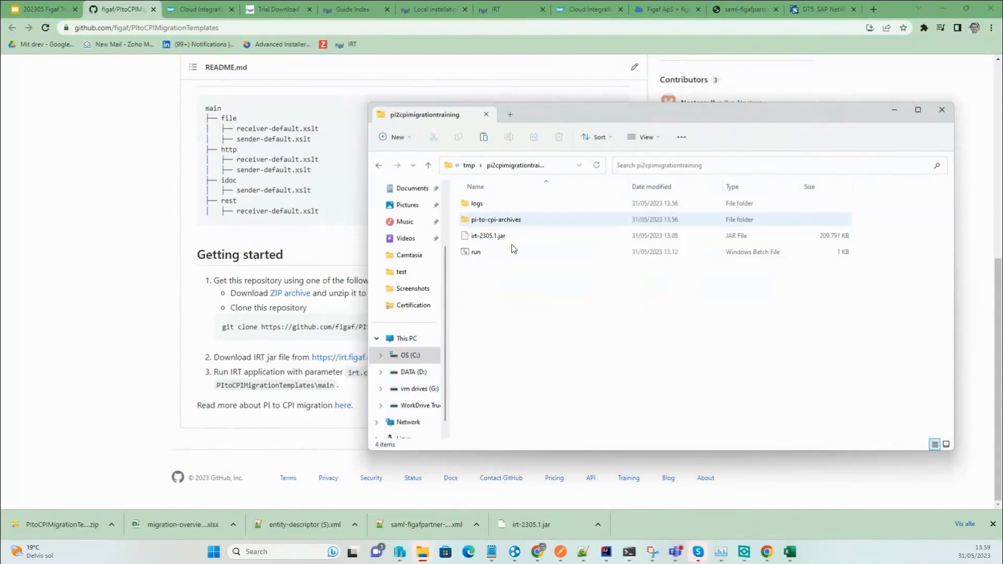
key(ctrl+v)
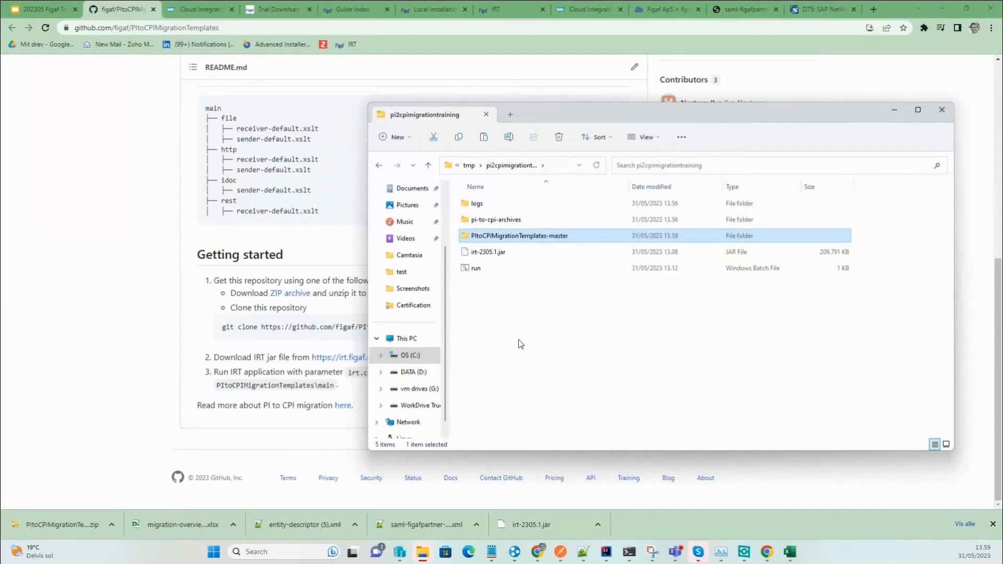
click(875, 10)
text(help)
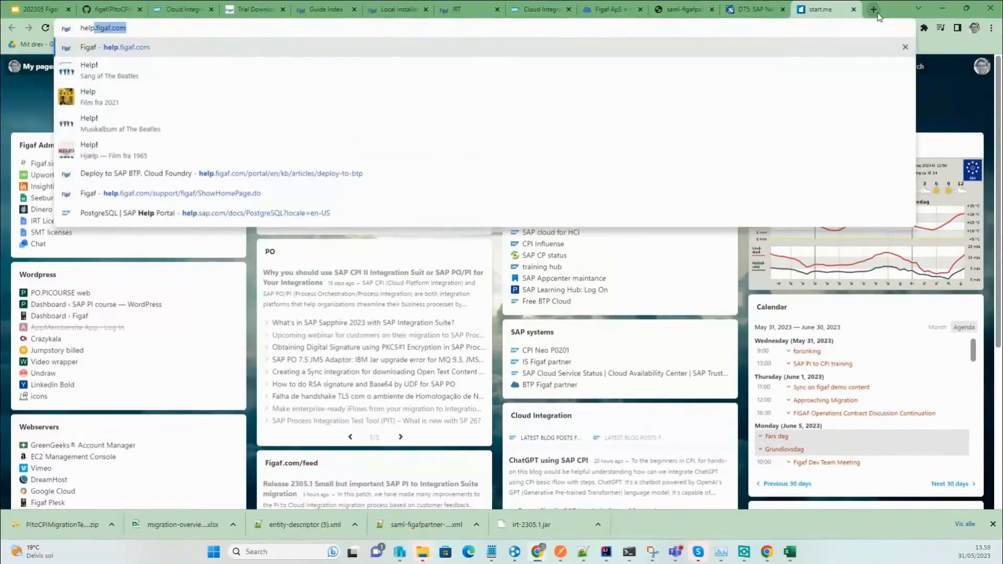
Open the Deploy to SAP BTP help article, then Help Center > Guides > Guide Index.
key(Down)
key(Down)
key(Down)
key(Down)
key(Down)
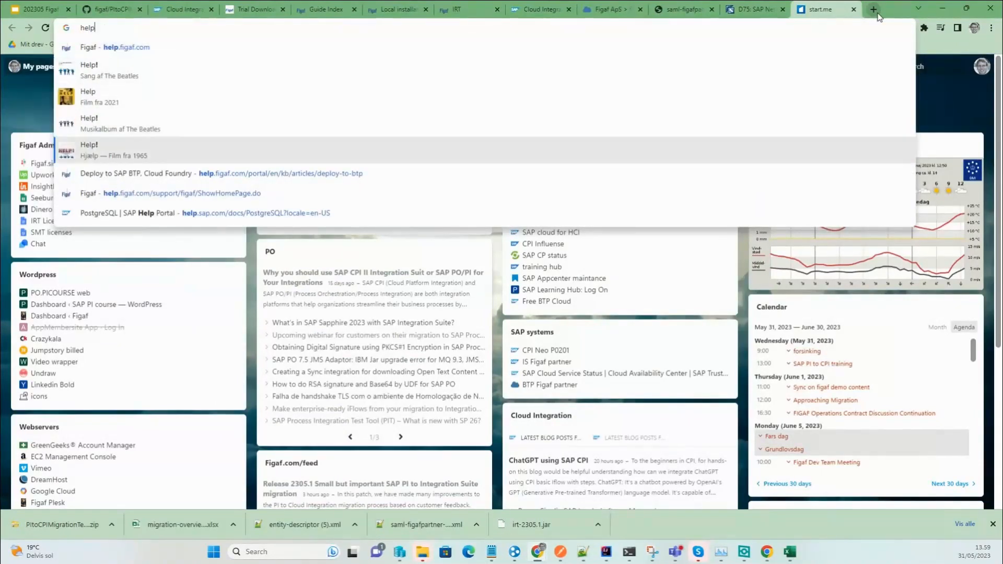
key(Return)
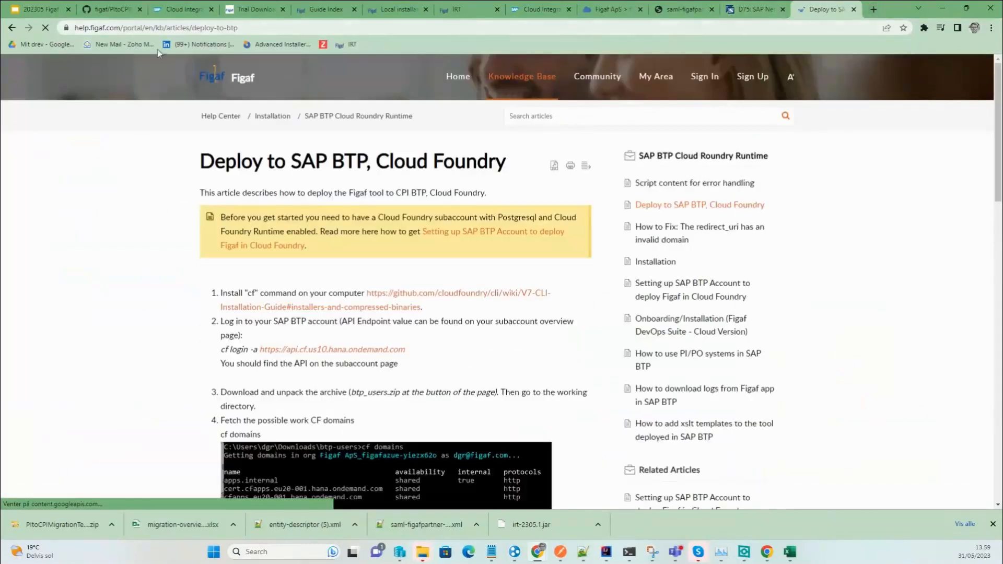
click(204, 118)
click(666, 168)
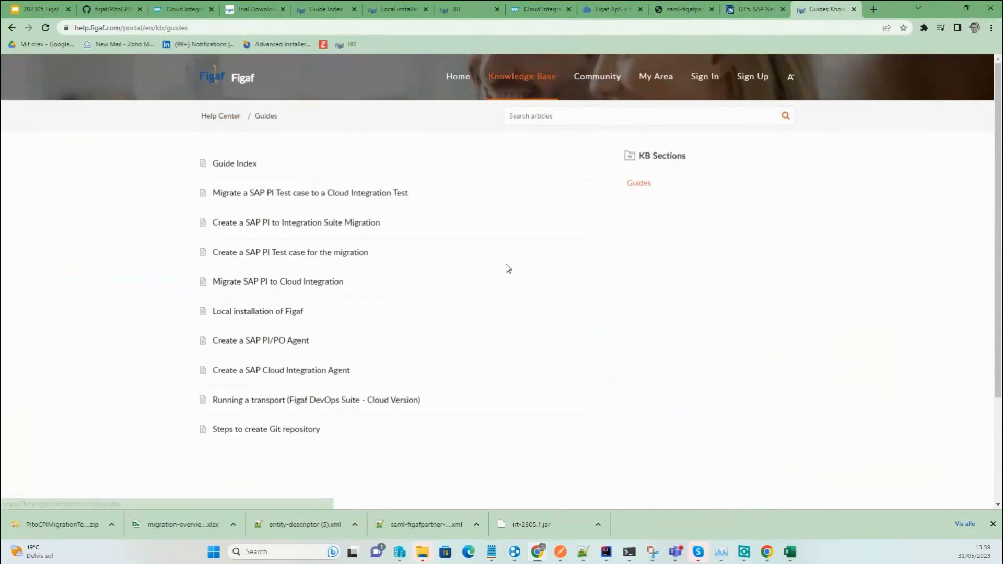
click(235, 165)
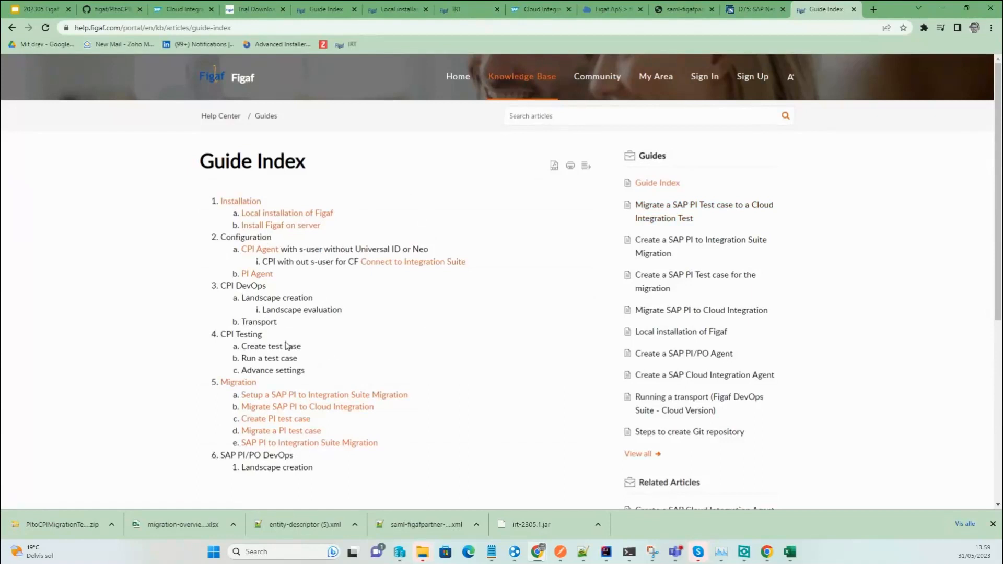
Select the Guide Index page address and return to the training slides.
click(192, 27)
key(alt+Tab)
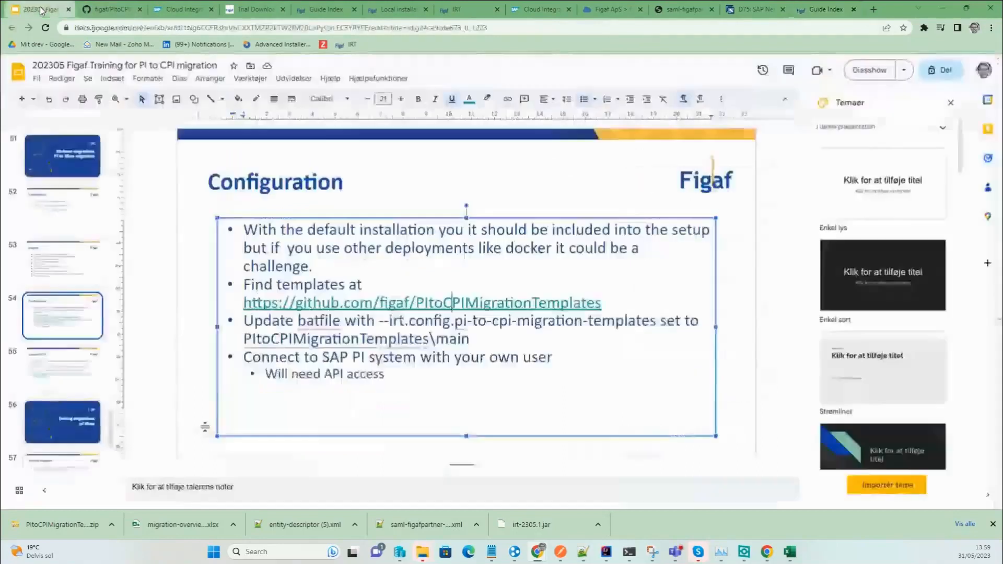
click(40, 9)
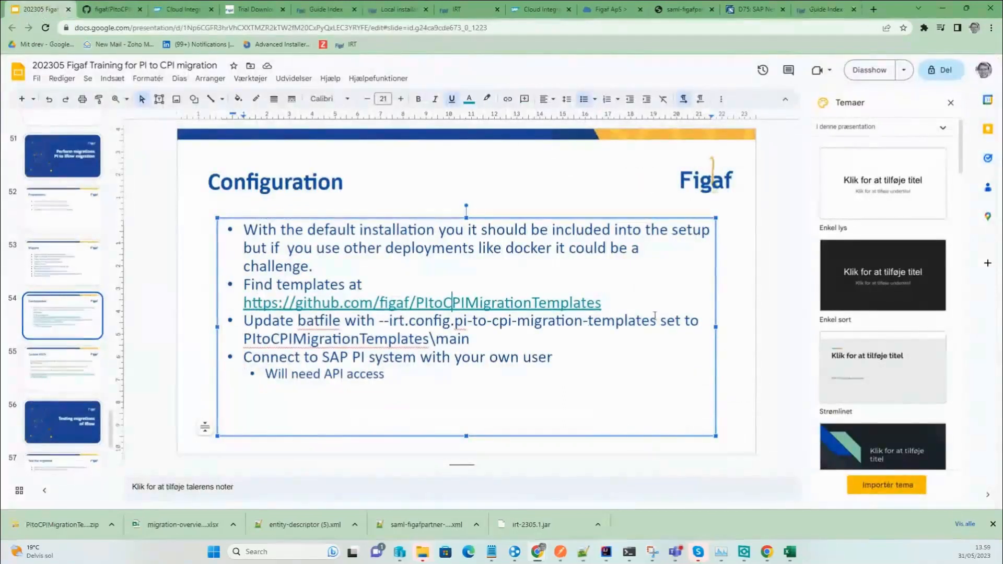
Copy the --irt.config.pi-to-cpi-migration-templates parameter name from the Configuration slide.
drag(656, 321, 380, 318)
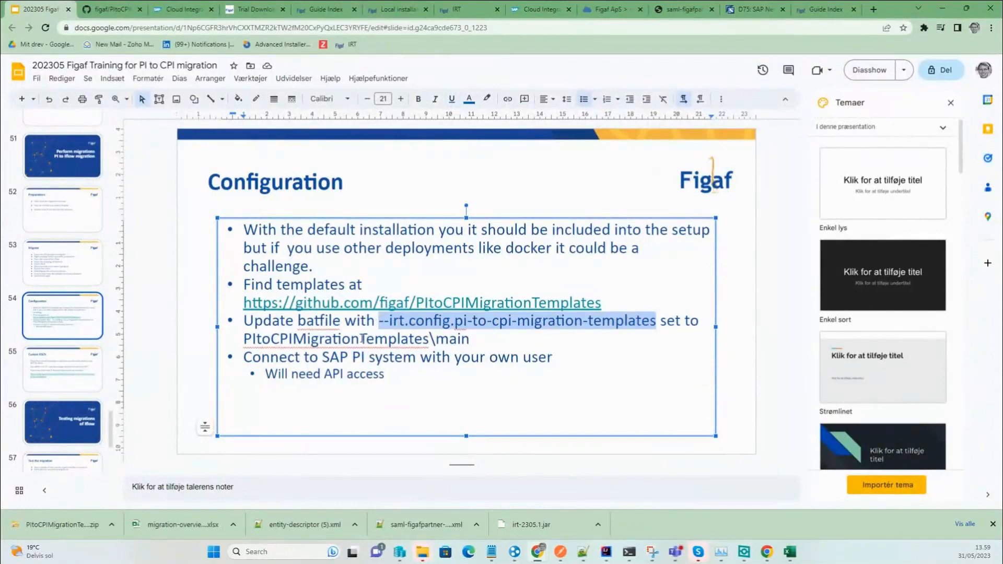
key(alt+Tab)
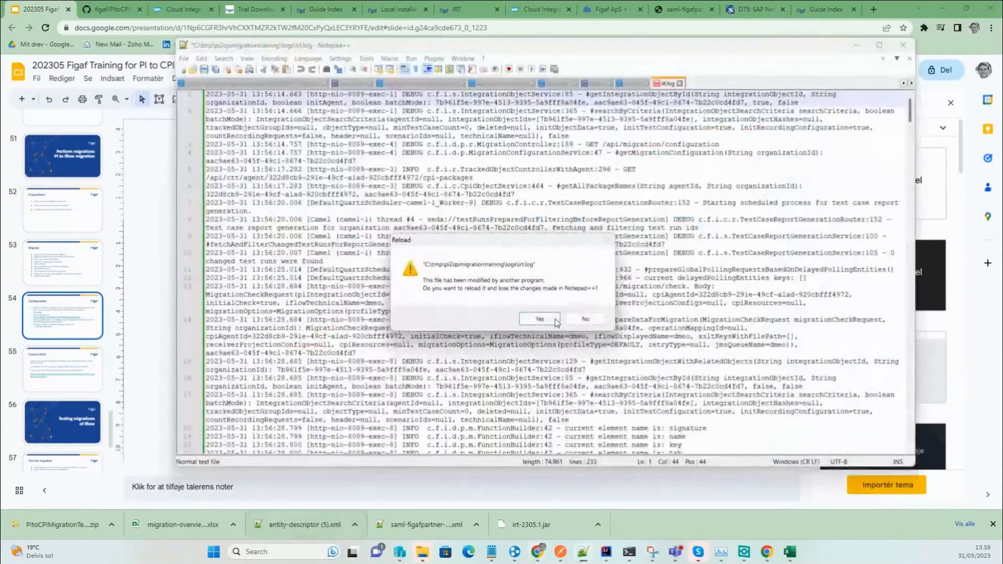
click(548, 316)
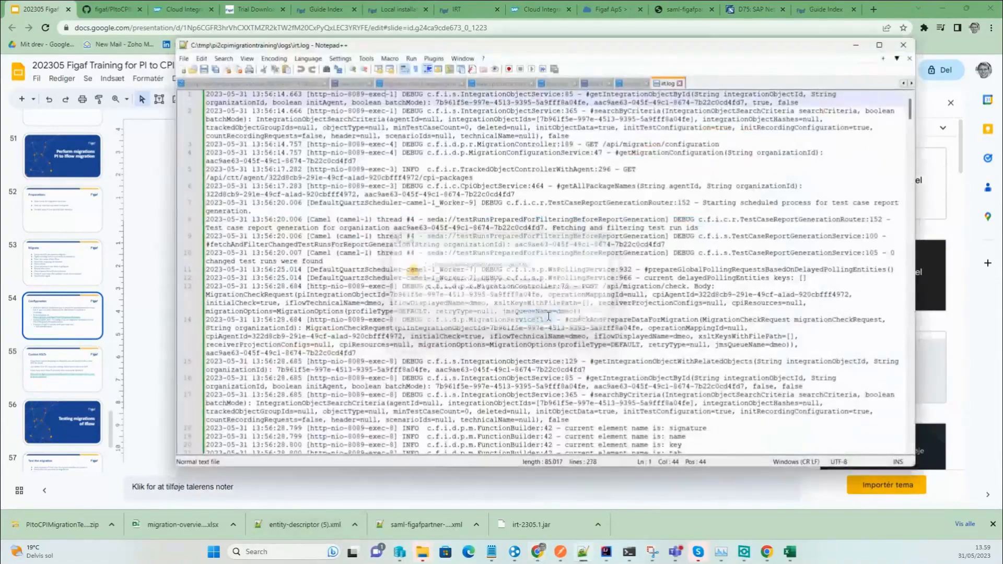
Stop the running Figaf server with Ctrl+C in its console and reload irt.log in Notepad++.
click(630, 552)
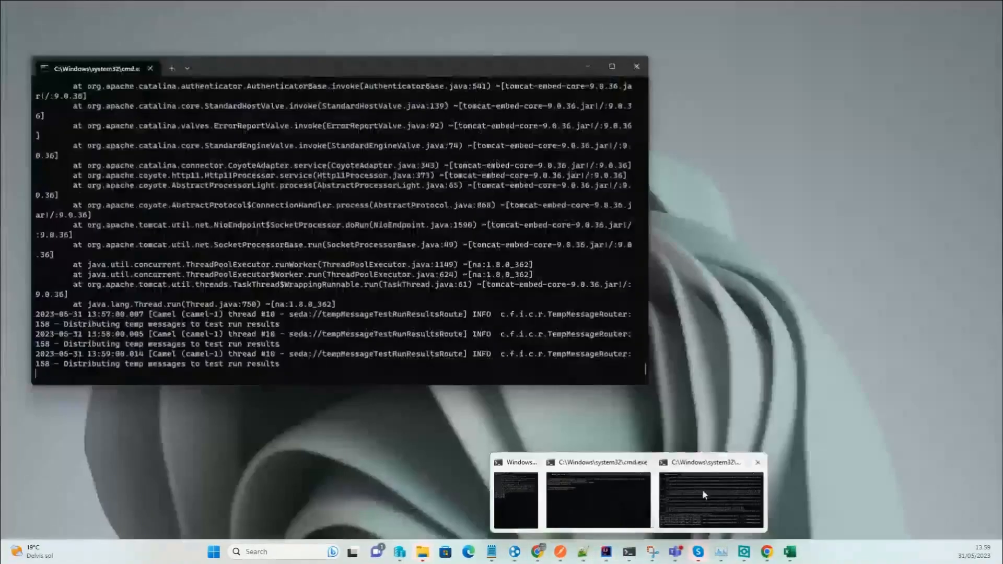
click(710, 499)
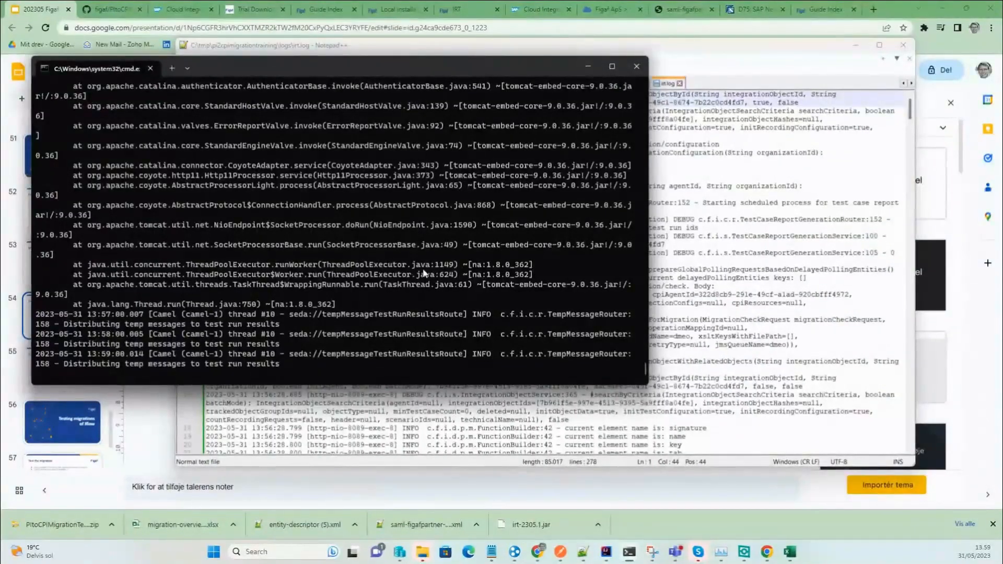
key(ctrl+c)
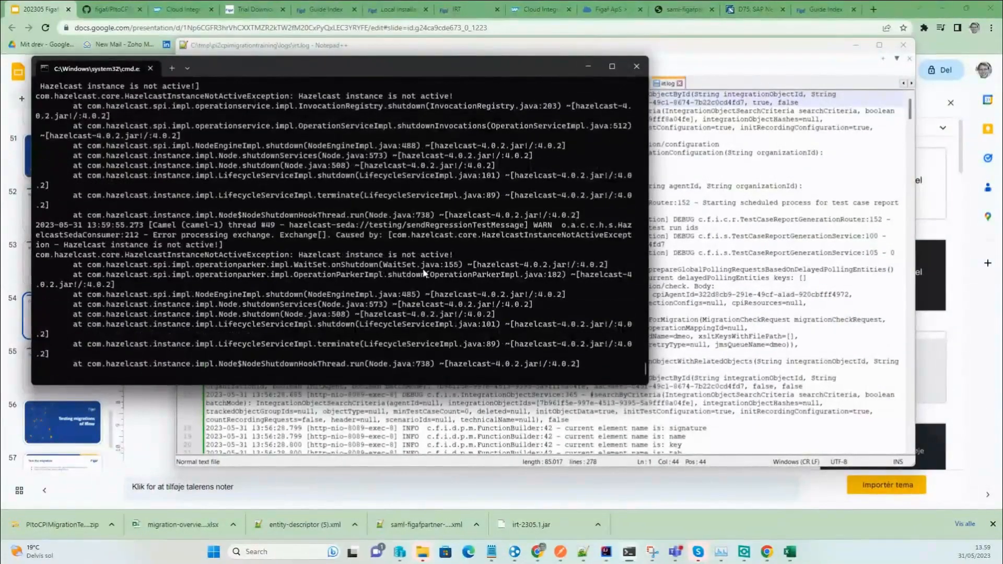
click(758, 403)
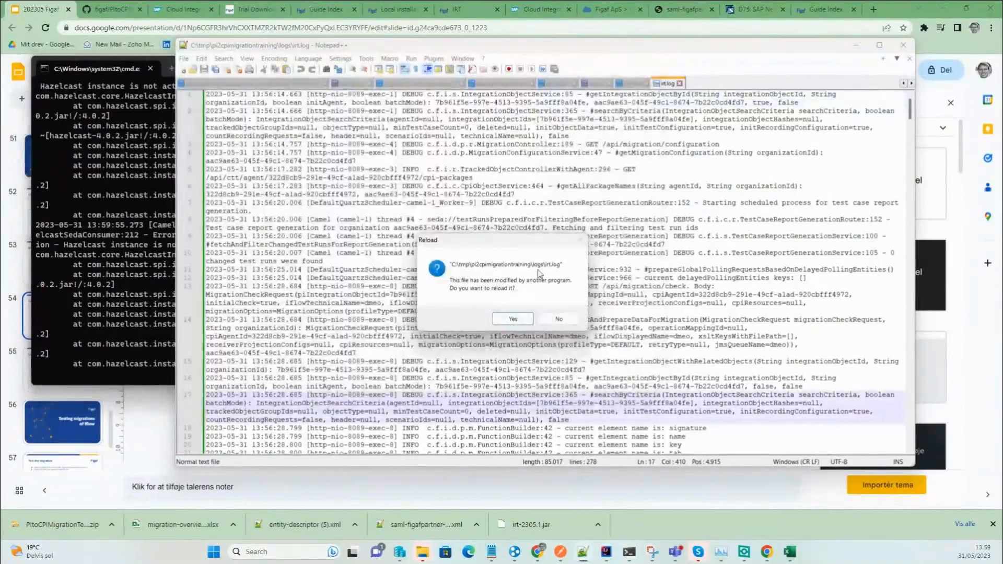
click(522, 317)
In run.bat, add a new line 3 with --irt.config.pi-to-cpi-migration-templates after the server port.
click(595, 83)
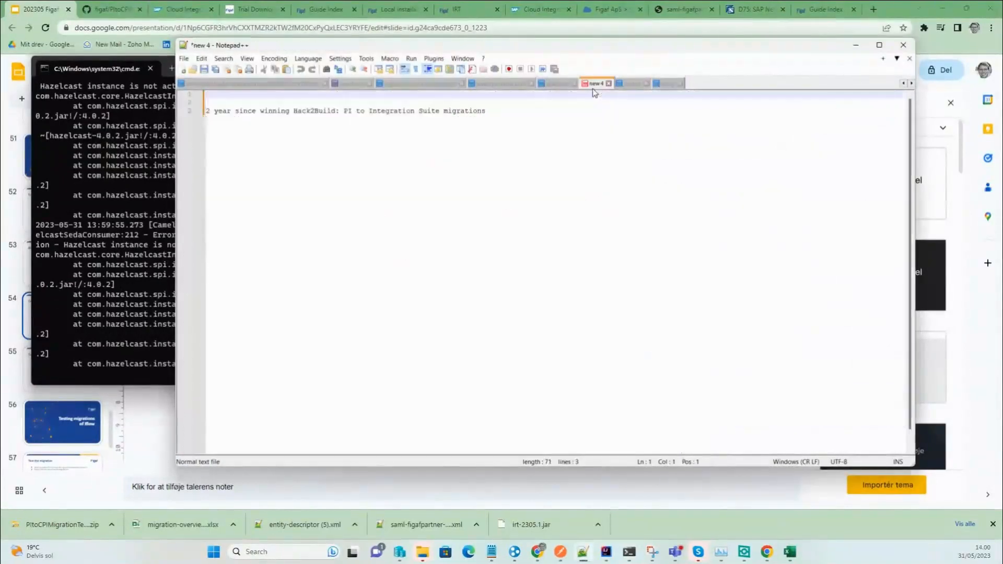
click(627, 83)
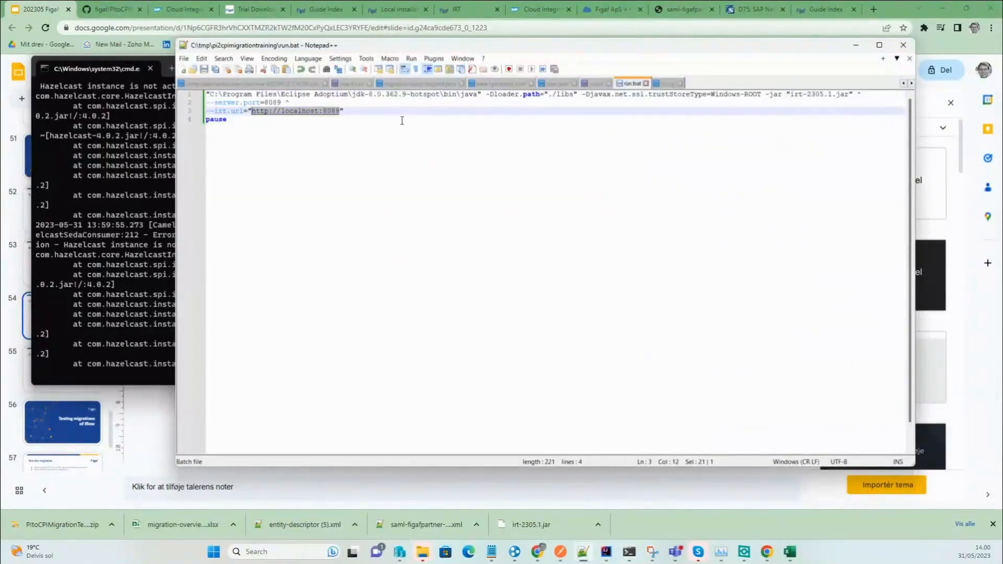
click(346, 110)
click(335, 96)
click(329, 102)
key(Return)
text(--)
key(ctrl+v)
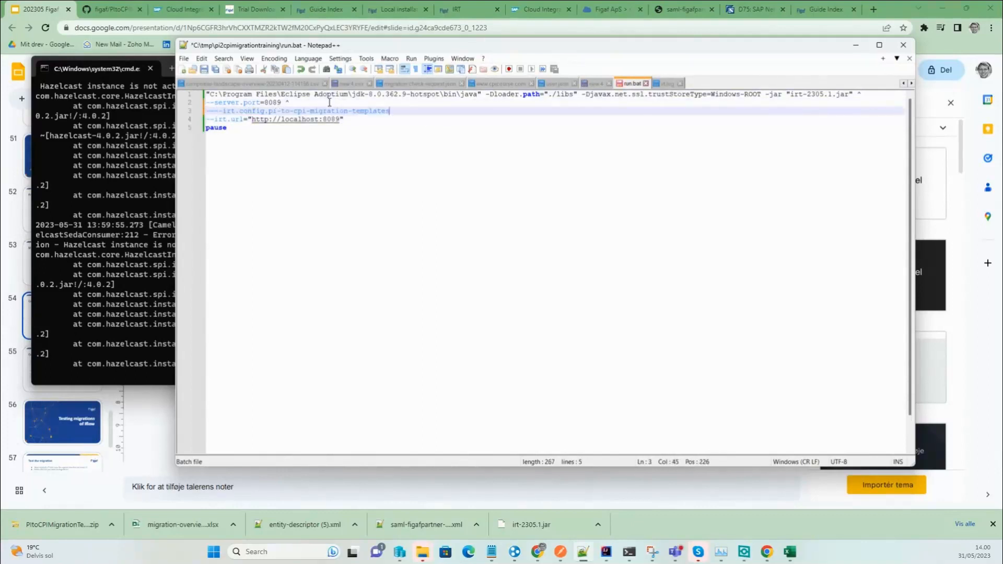
key(Home)
key(Delete)
key(Delete)
key(End)
Copy the full path of PItoCPIMigrationTemplates-master\main from File Explorer.
mouse_move(422, 551)
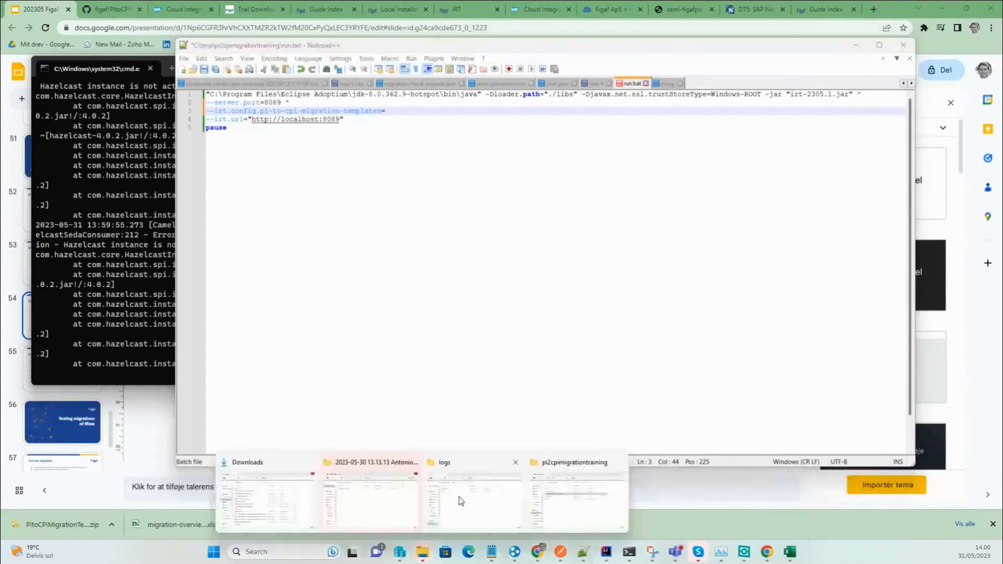
click(476, 491)
key(alt+Up)
key(Down)
key(Down)
key(Return)
key(Down)
key(Up)
key(Return)
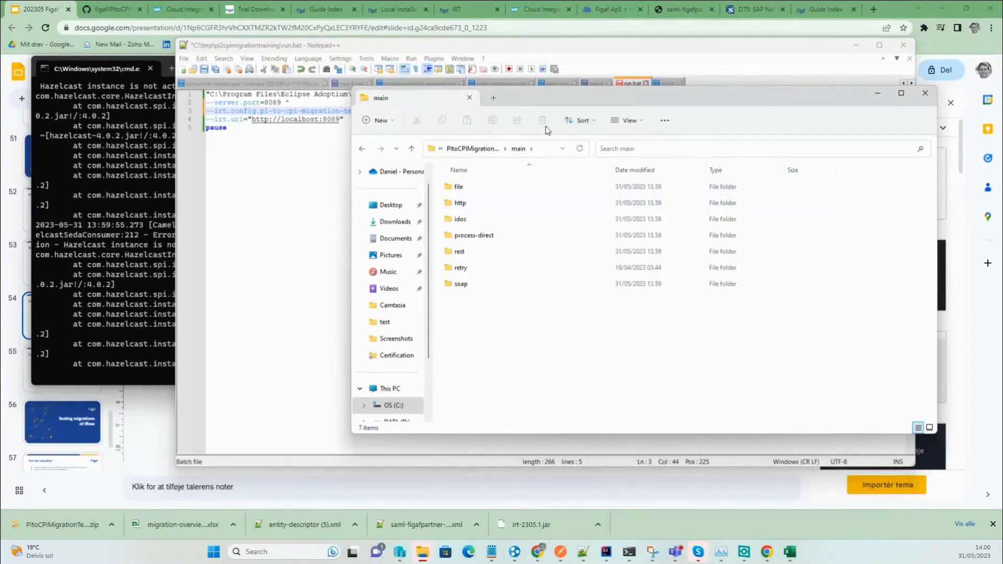
click(550, 151)
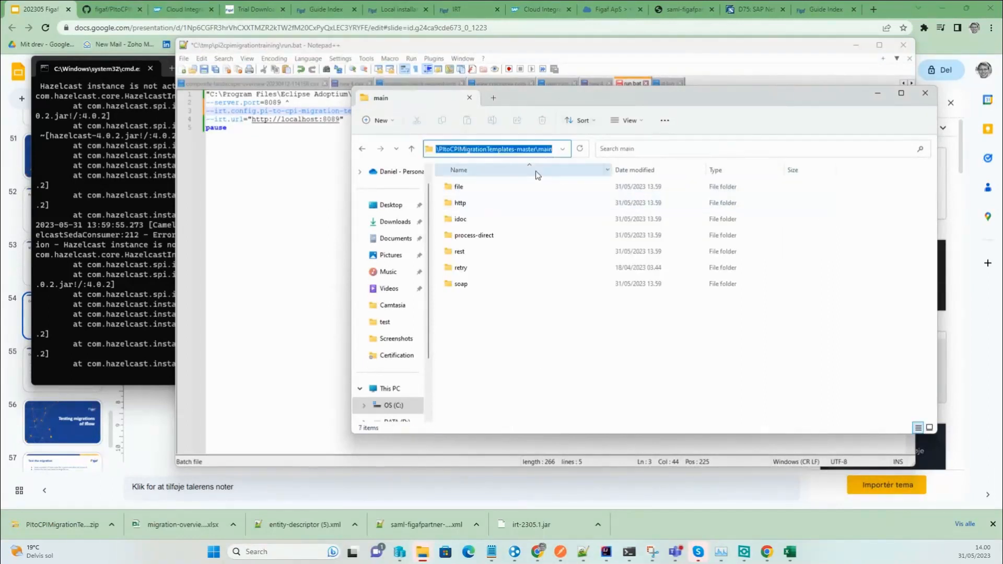
Paste the main folder path after the equals sign, add quotes, and save run.bat.
click(317, 151)
click(405, 109)
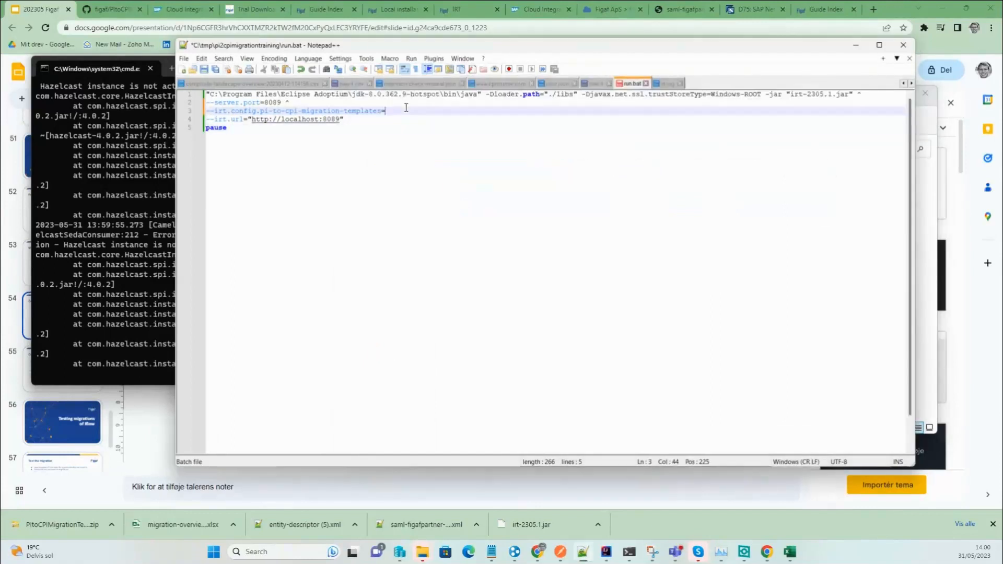
text(C:\tmp\pi2cpimigrationtraining\PItoCPIMigrationTemplates-master\main)
text(")
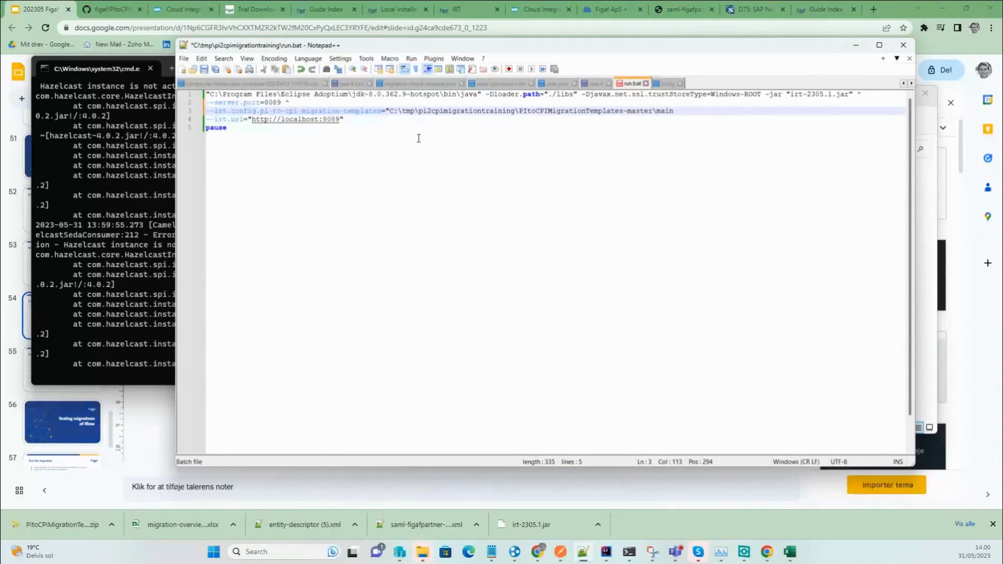
text(")
key(ctrl+s)
Close the old server console and open the pi-to-cpi-archives folder in the training folder.
click(119, 258)
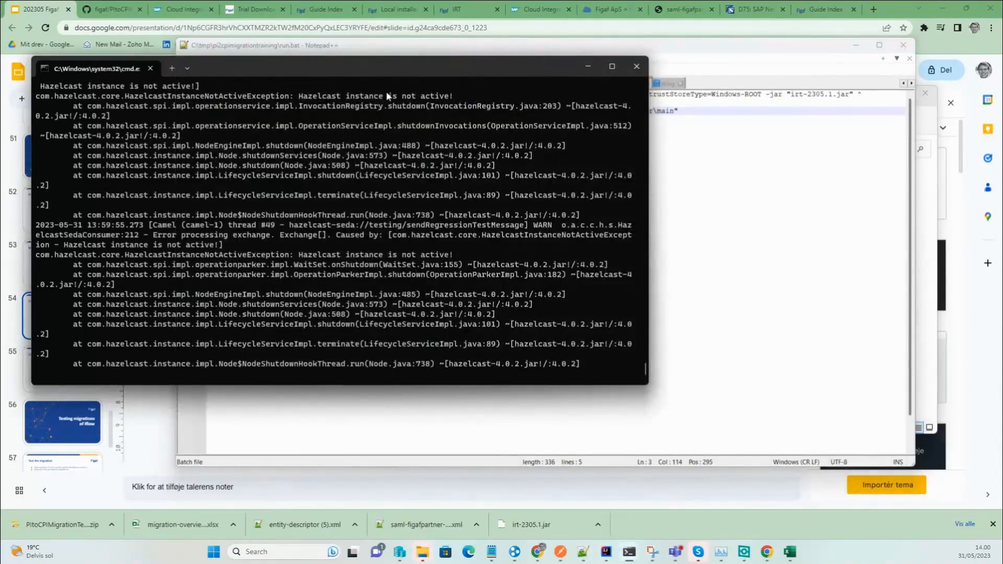
key(ctrl+c)
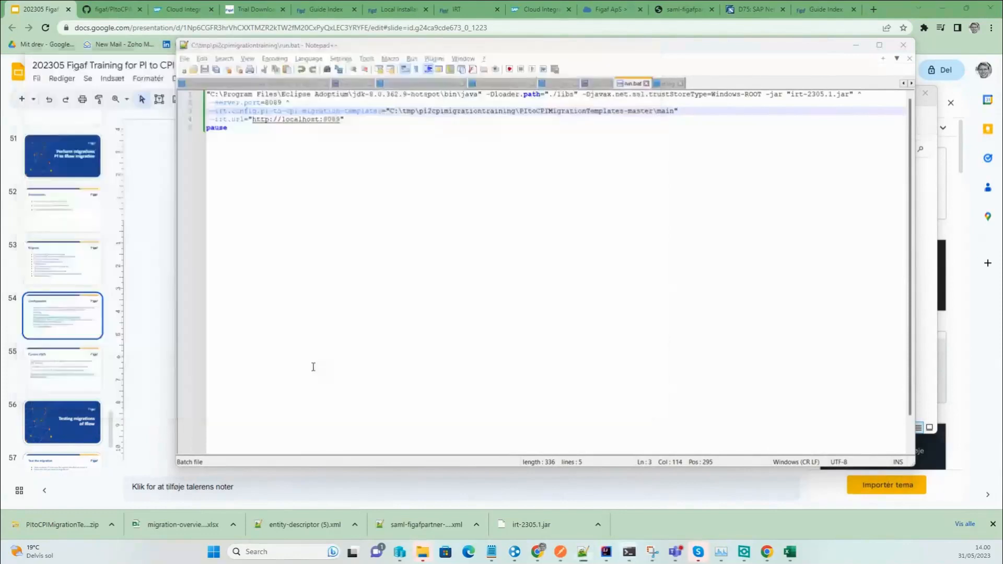
key(alt+Tab)
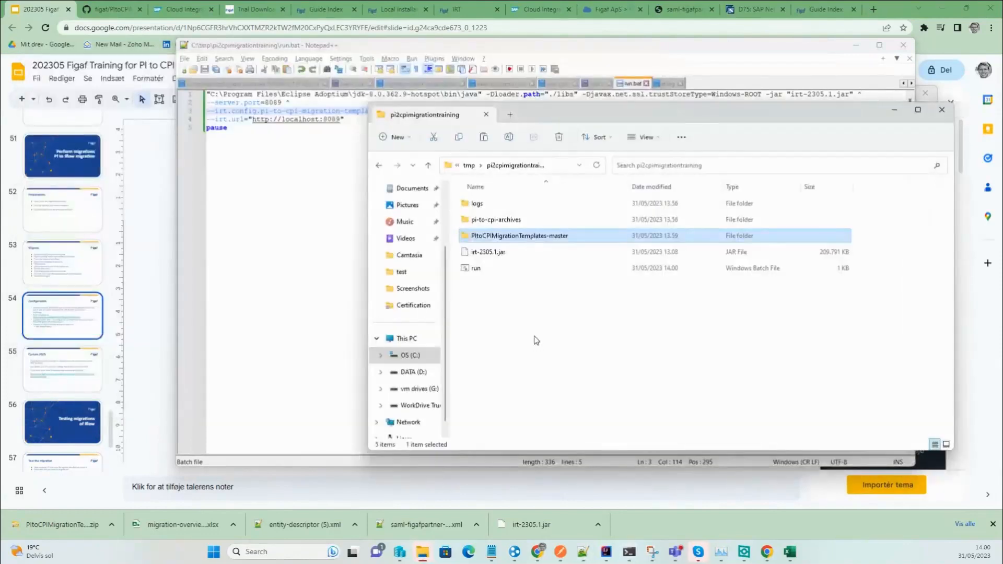
double_click(494, 220)
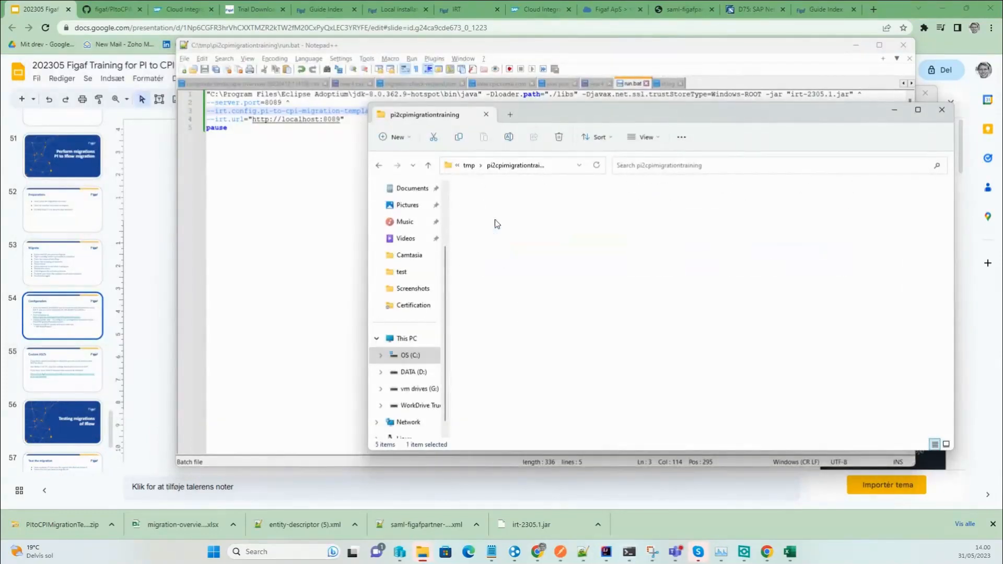
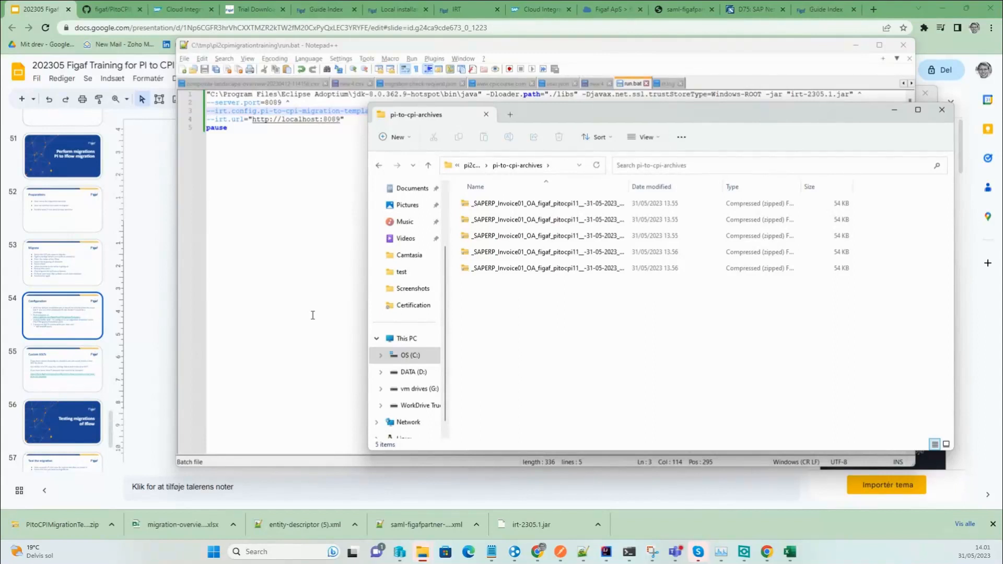
Start the local IRT server by running run.bat from the pi2cpimigrationtraining folder.
click(468, 164)
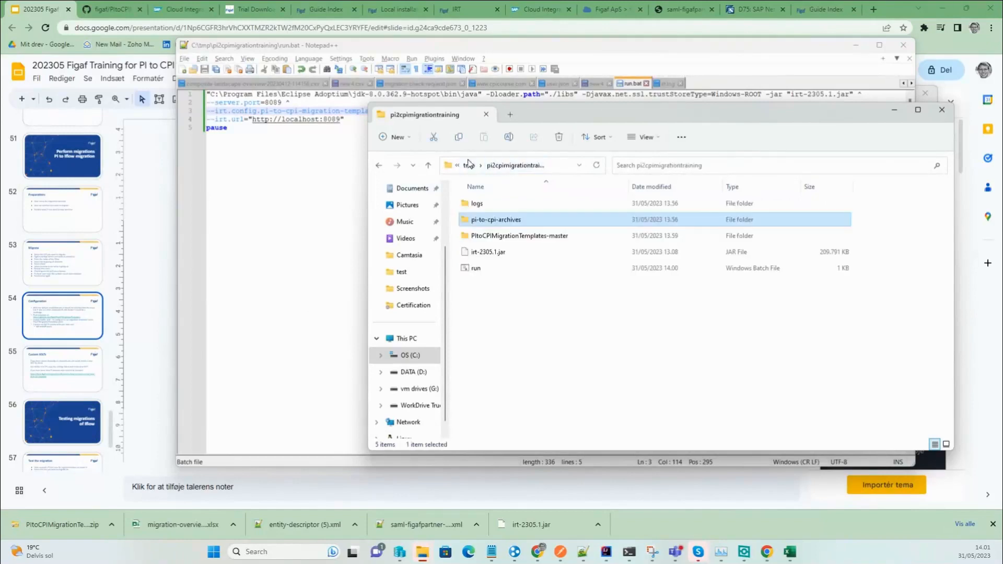
double_click(477, 271)
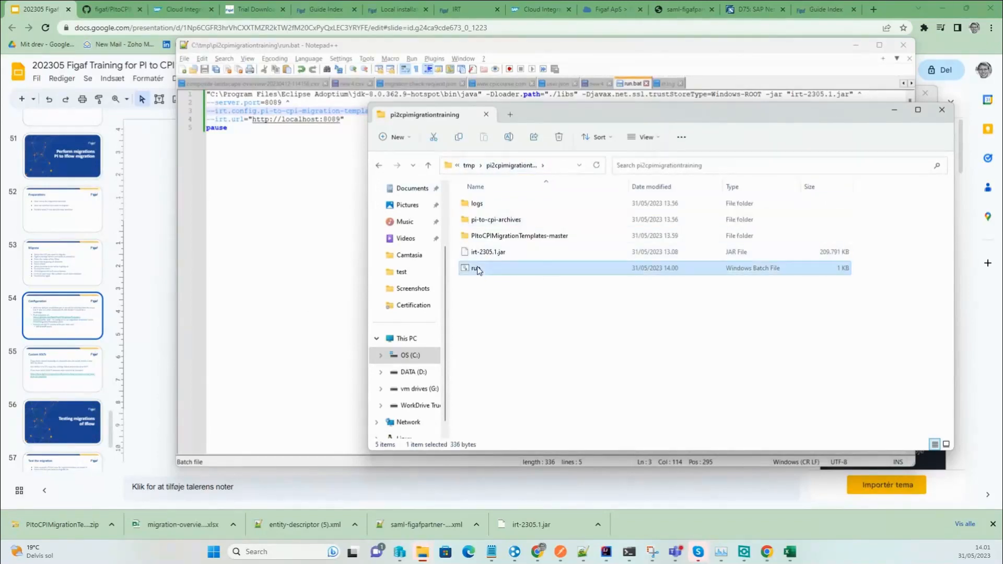
drag(666, 120, 790, 177)
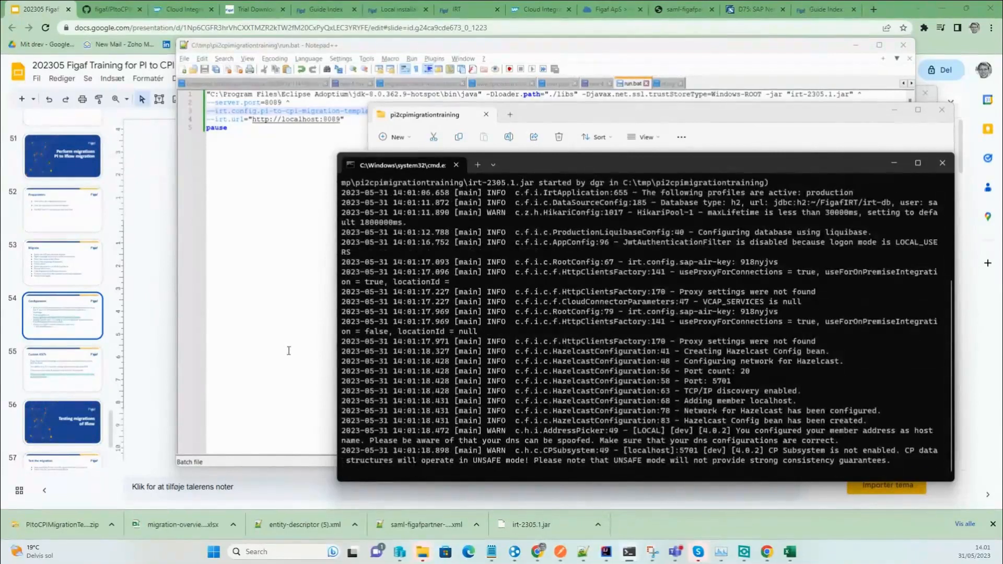
Open PItoCPIMigrationTemplates-master\main\rest\receiver-default.xslt in Notepad++.
click(609, 117)
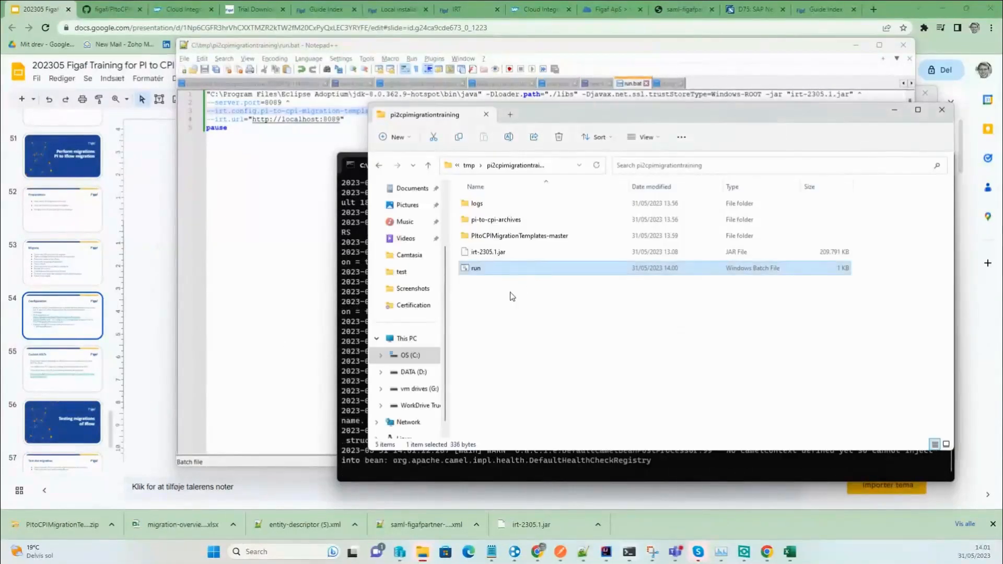
double_click(510, 237)
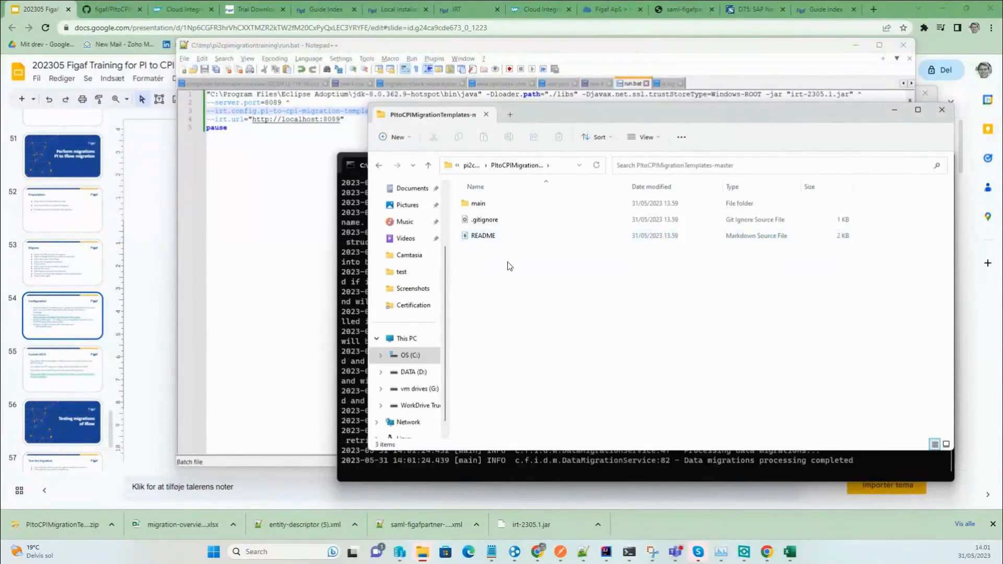
click(500, 202)
double_click(499, 203)
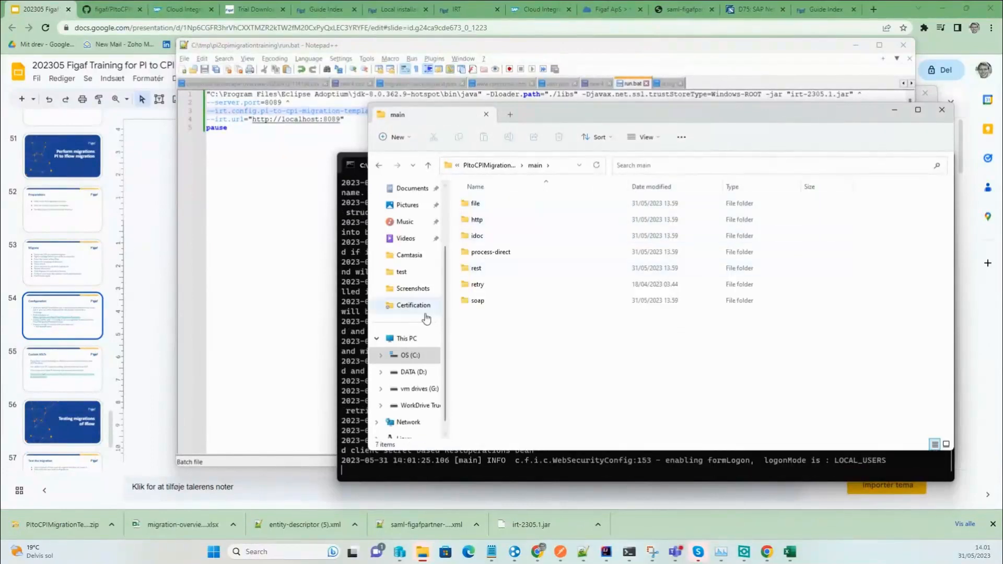
double_click(477, 269)
drag(492, 212, 293, 217)
Review receiver-default.xslt, highlighting lines 4 to 8 and scrolling through the template.
click(296, 231)
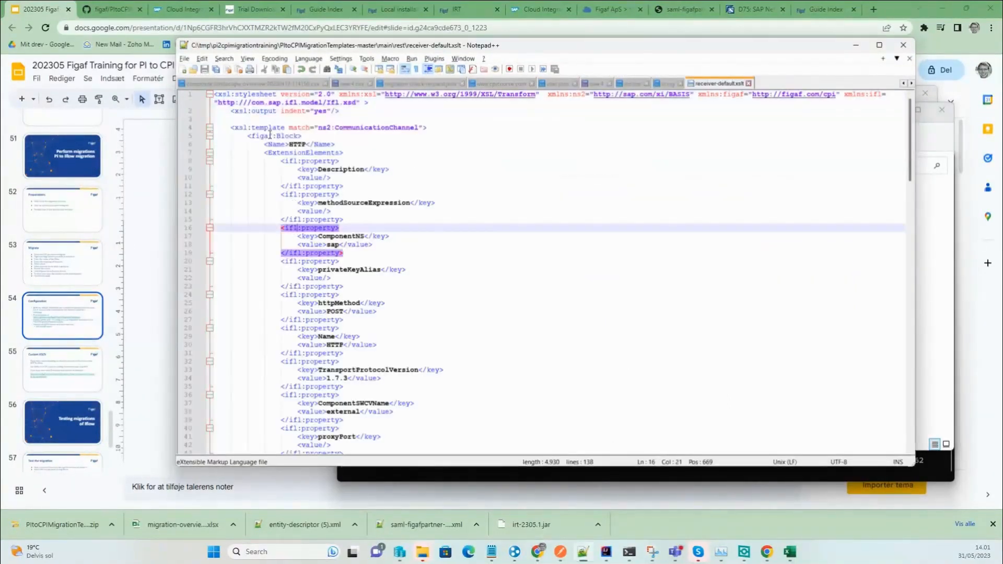
drag(260, 127, 308, 166)
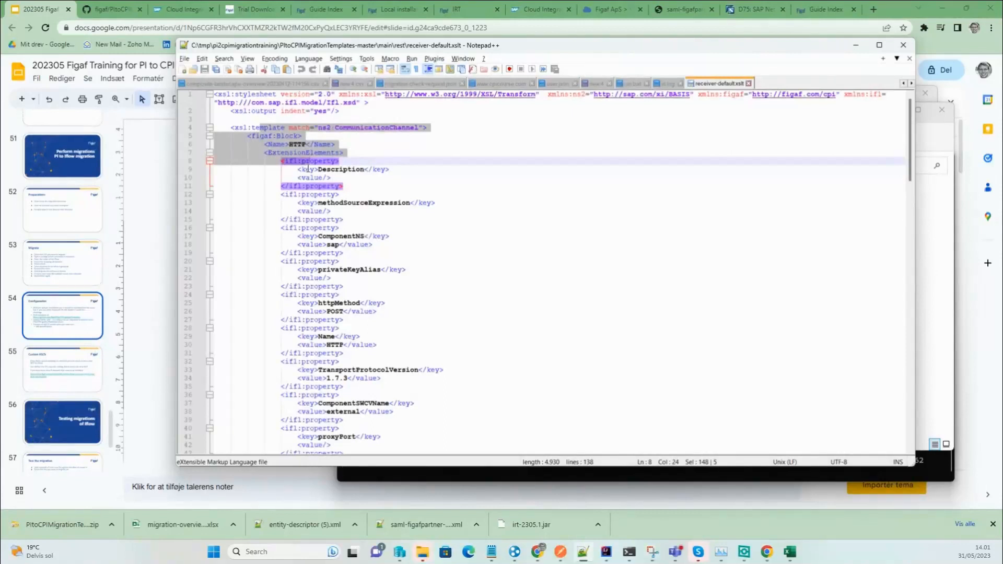
click(439, 223)
scroll(439, 222, down, 12)
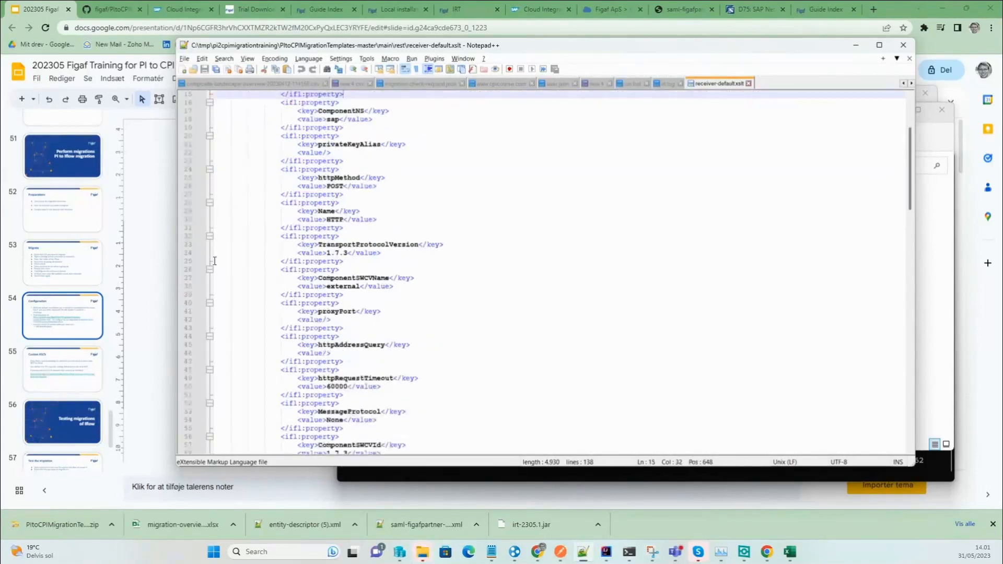
scroll(215, 261, down, 17)
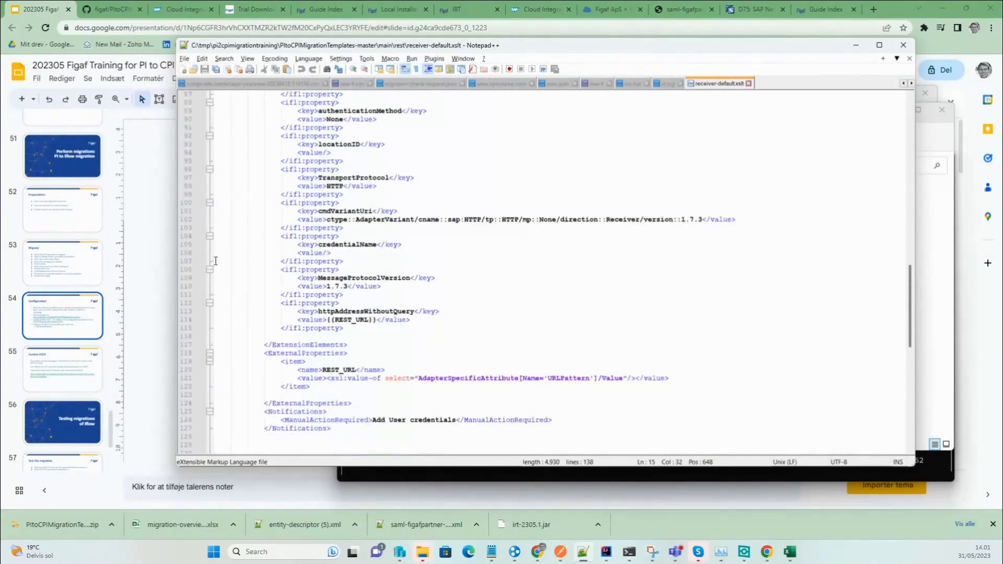
Return Explorer to pi2cpimigrationtraining, check the server log, then switch to the IRT migration page.
key(alt+Tab)
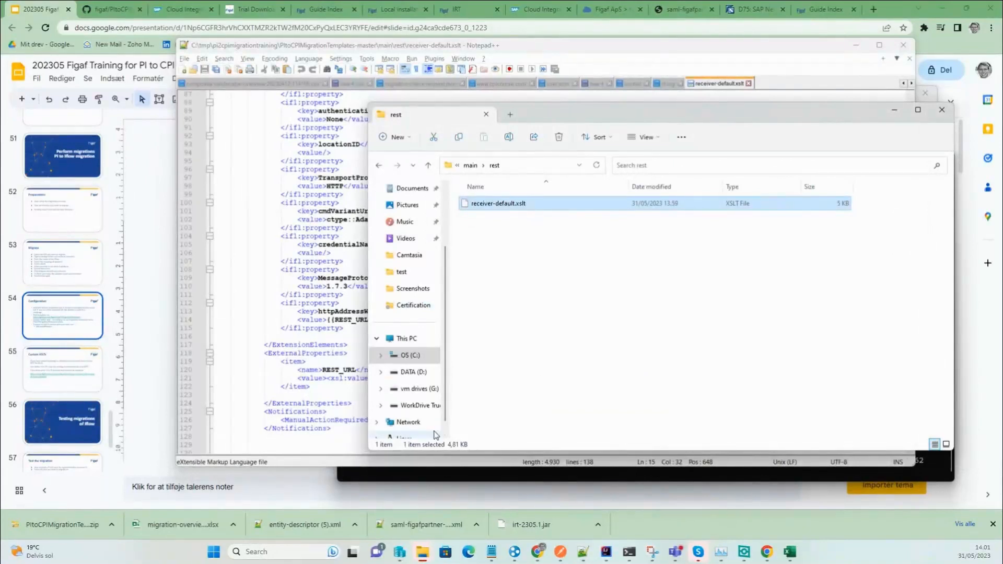
click(457, 167)
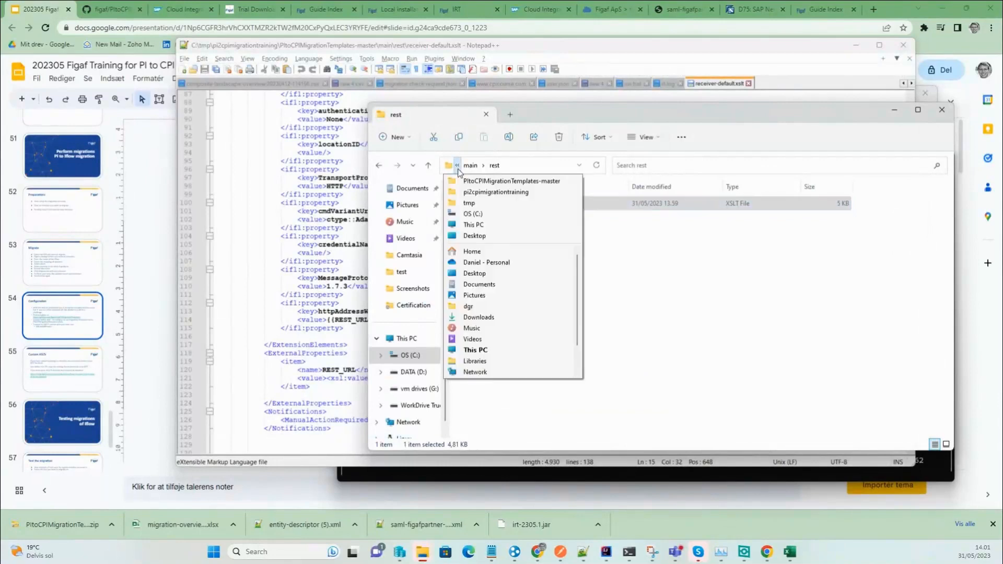
click(496, 192)
click(521, 471)
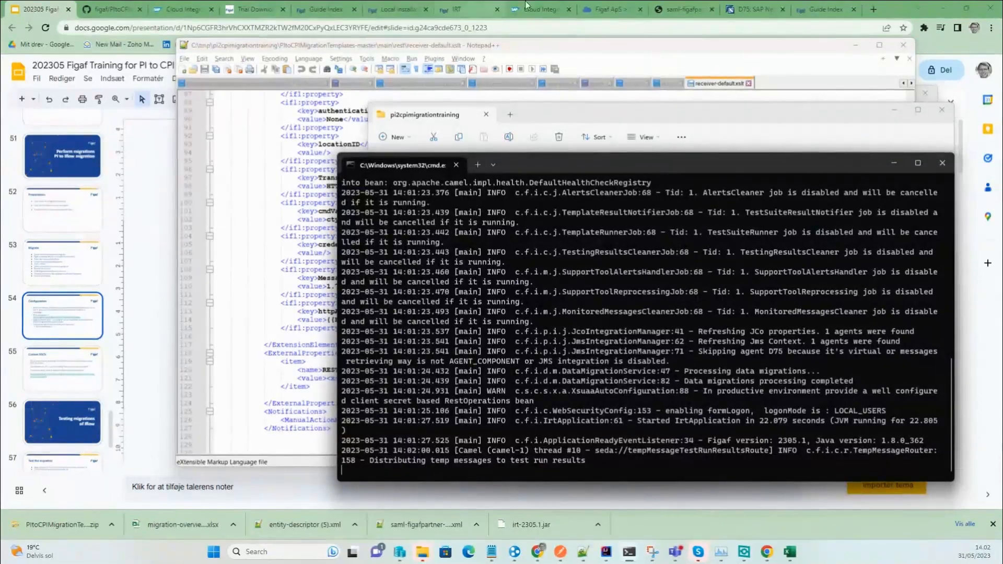
click(482, 11)
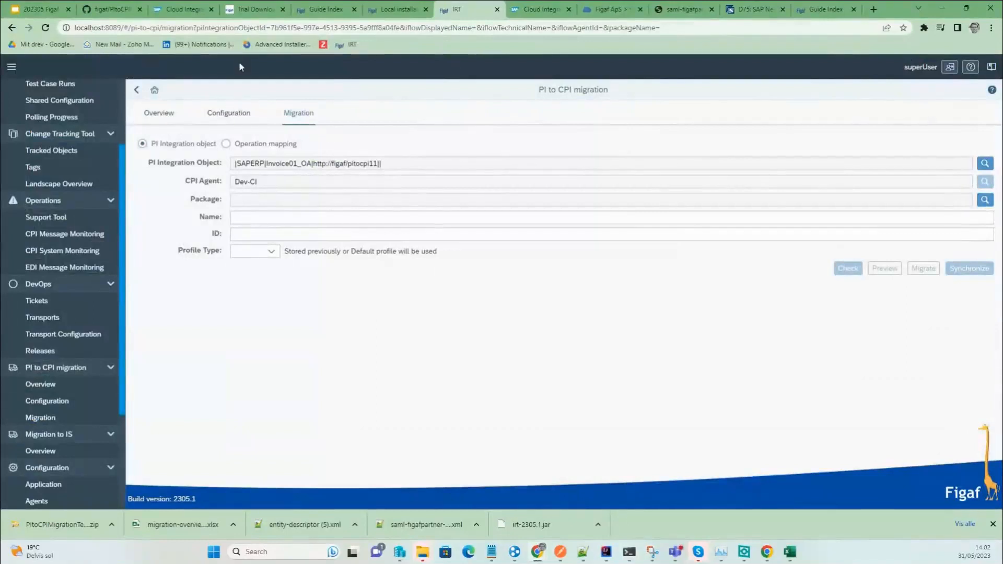
Reload the migration page and select Figaftest2 as the target CPI package.
click(257, 31)
key(Return)
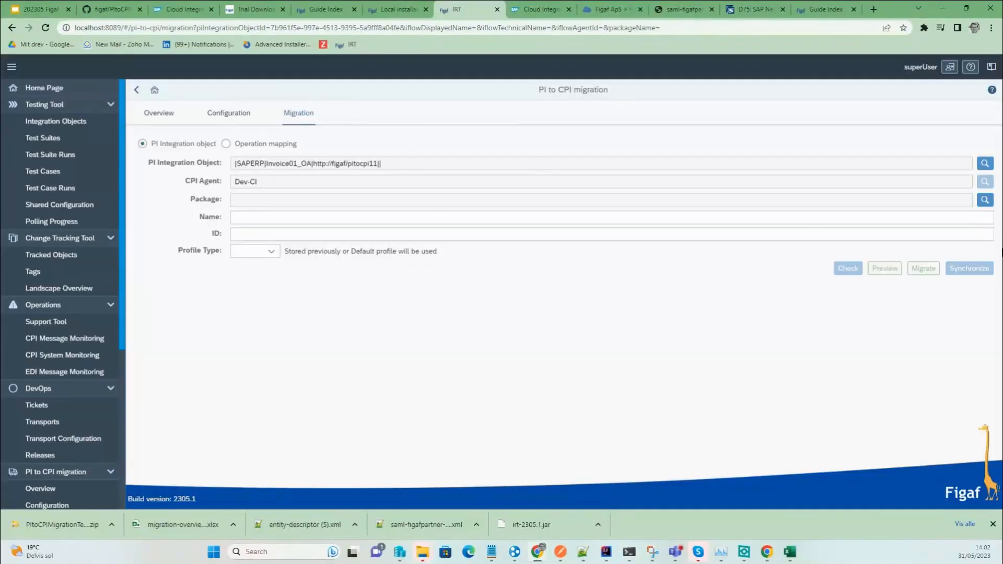
click(983, 203)
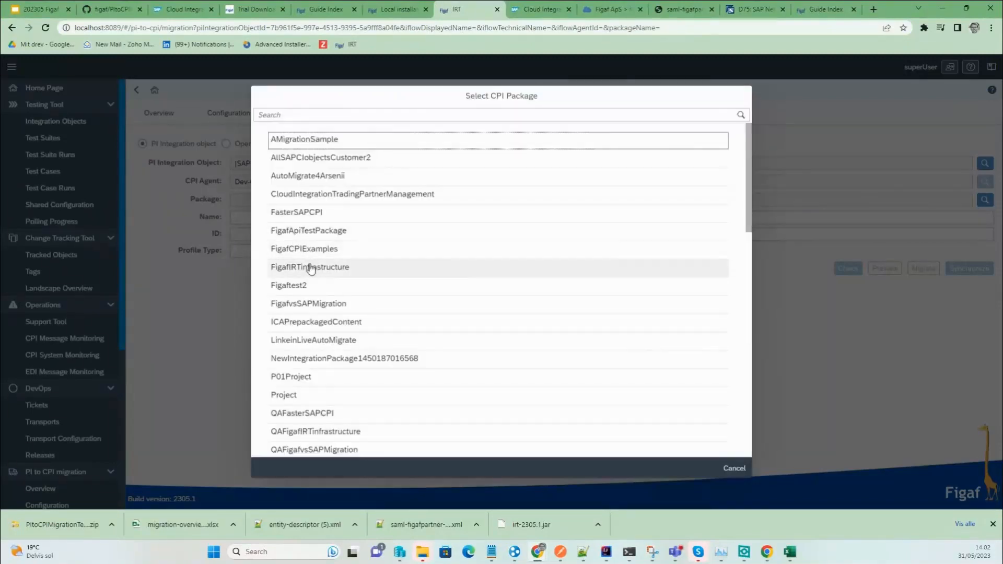
click(312, 268)
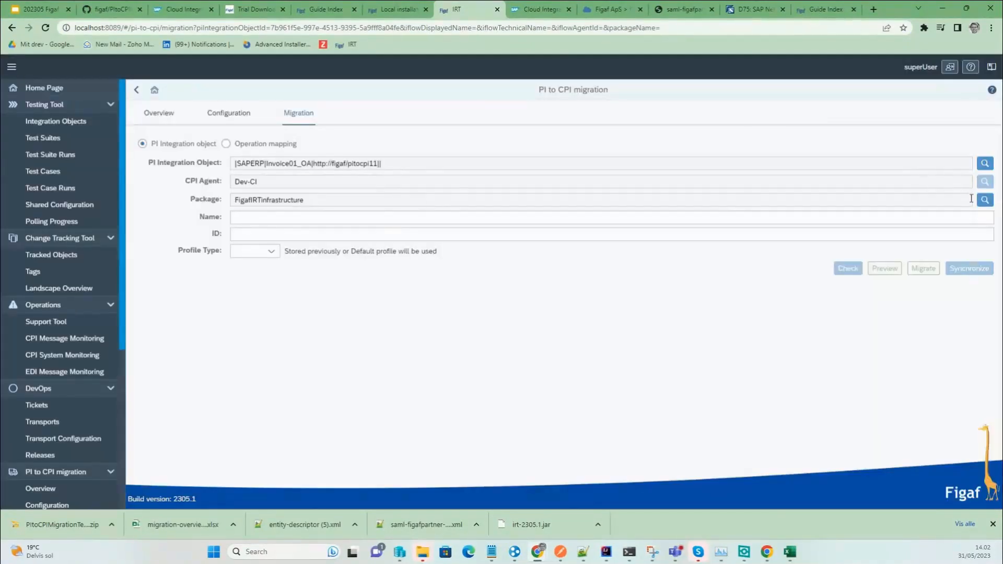
click(984, 199)
click(279, 286)
Name the iFlow pi2CPI_invoice2 and choose the Beta profile type.
click(260, 216)
text(I)
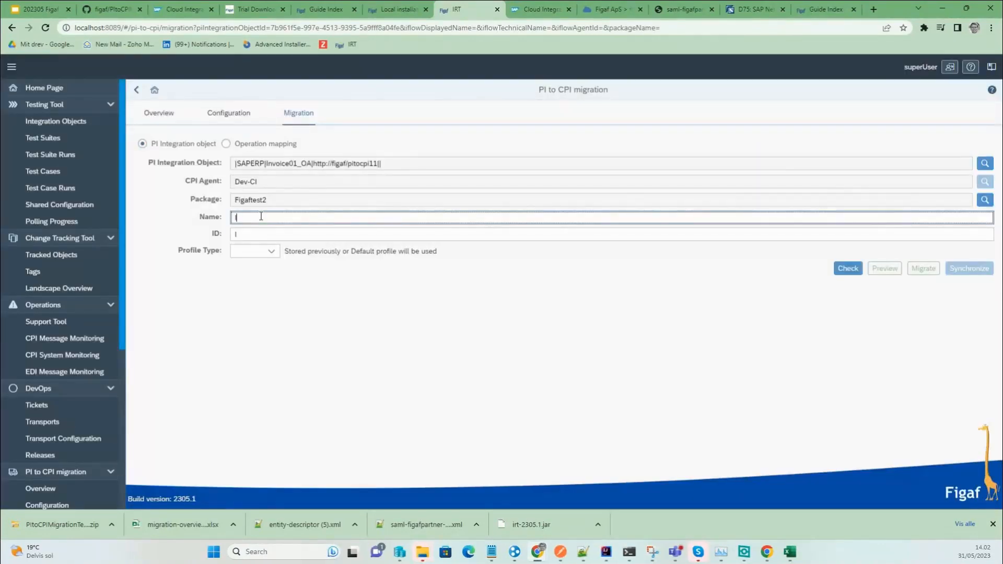
key(BackSpace)
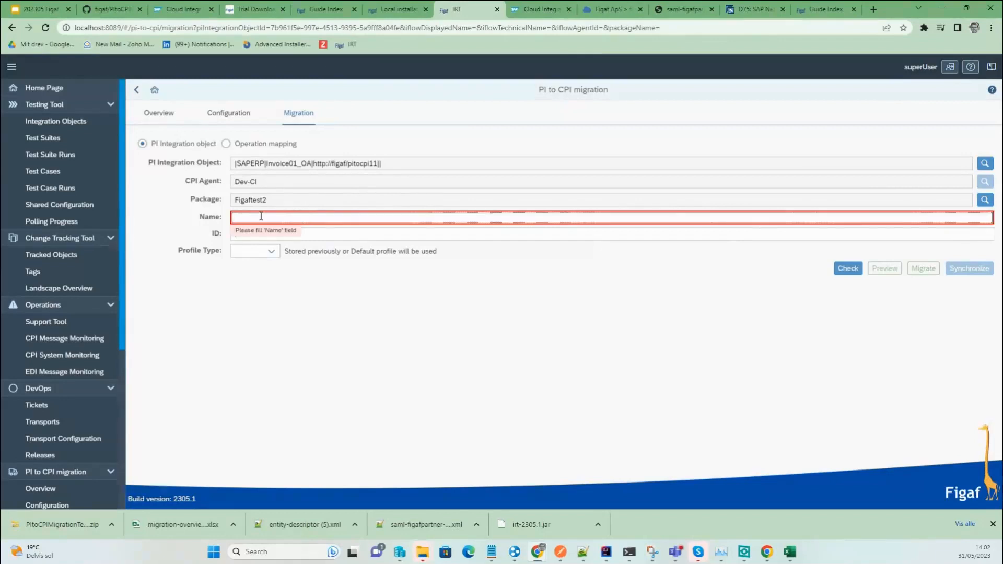
text(pi2CPI)
text(_invo)
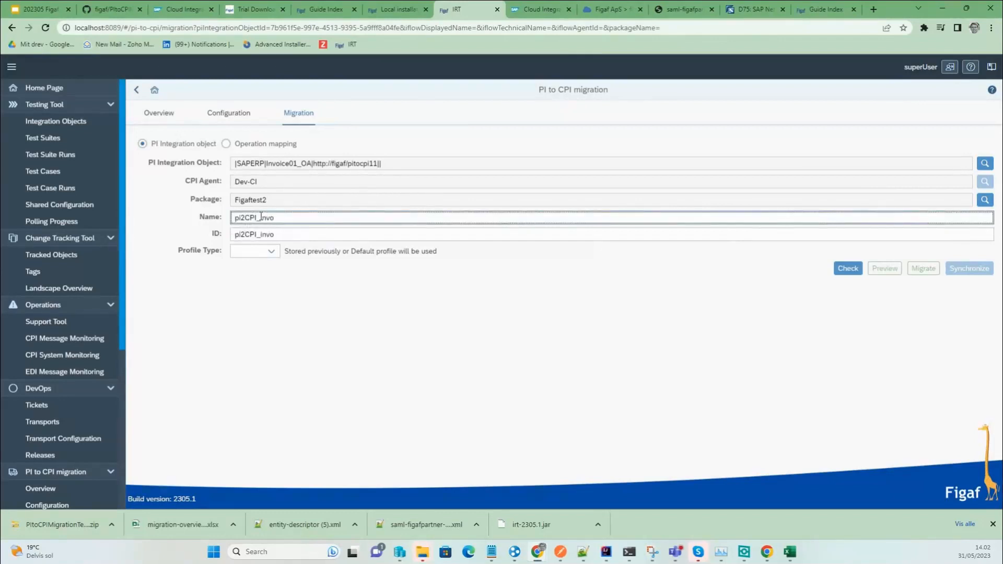
text(ice2)
click(265, 250)
click(266, 283)
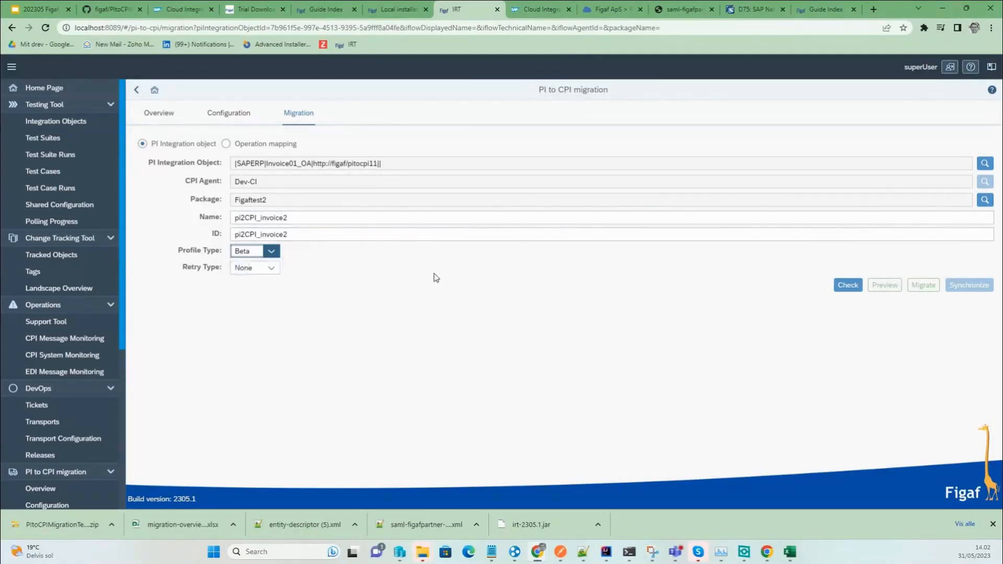
Run Check to generate the Channels Mapping and Receivers/Interfaces tables with default XSLT templates.
click(848, 283)
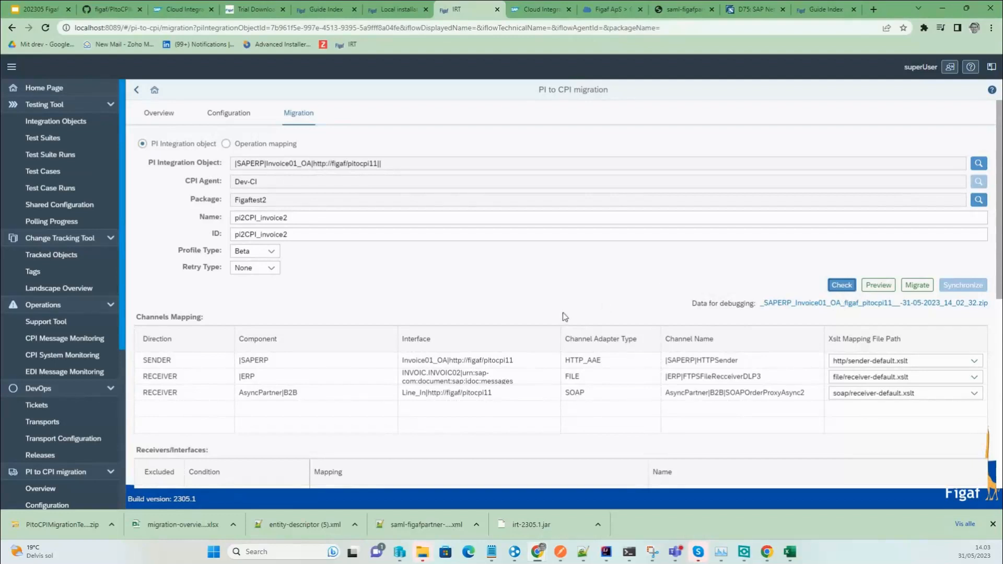
Set the retry type to JMS and review its queue name.
click(270, 267)
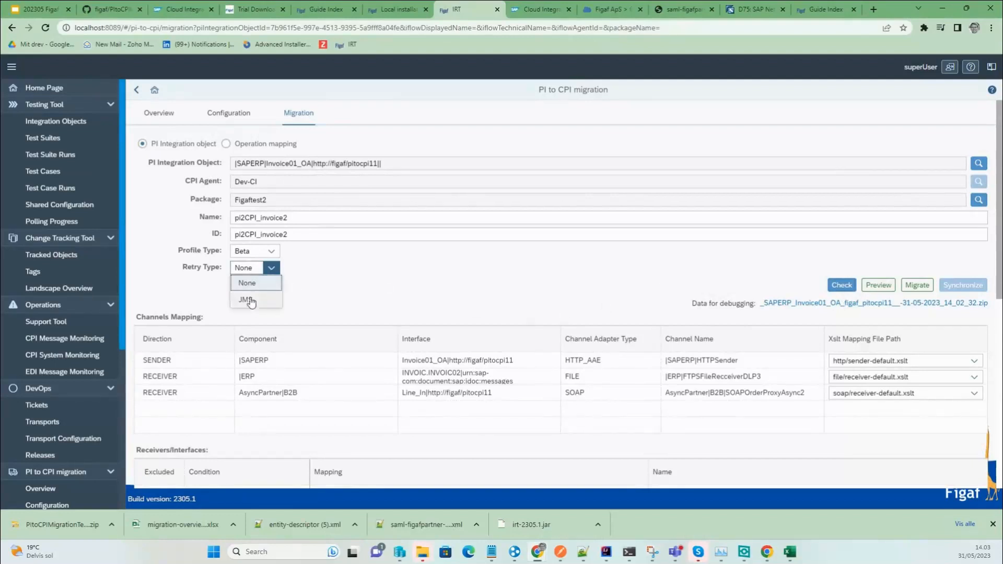
click(253, 301)
drag(294, 287, 217, 282)
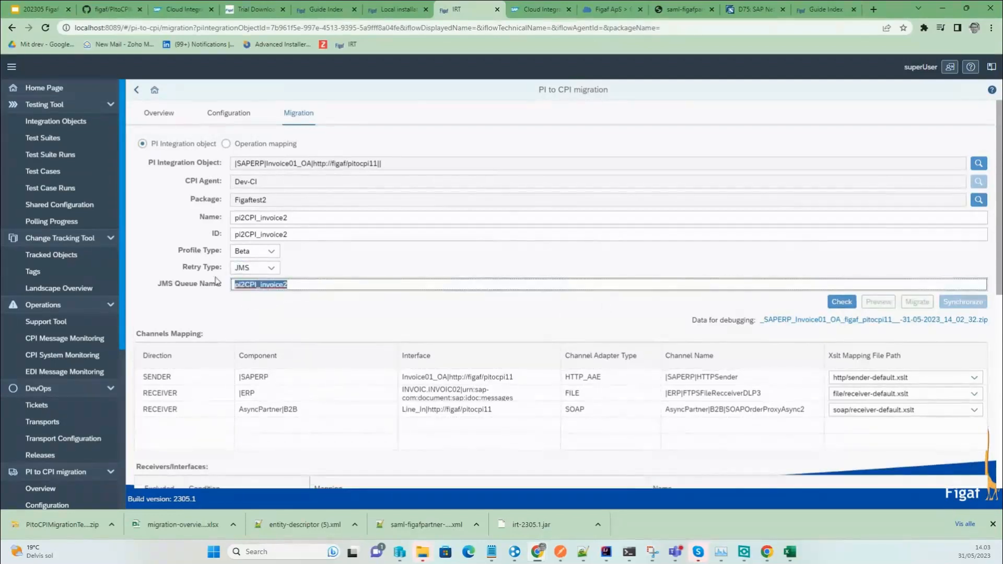
click(243, 319)
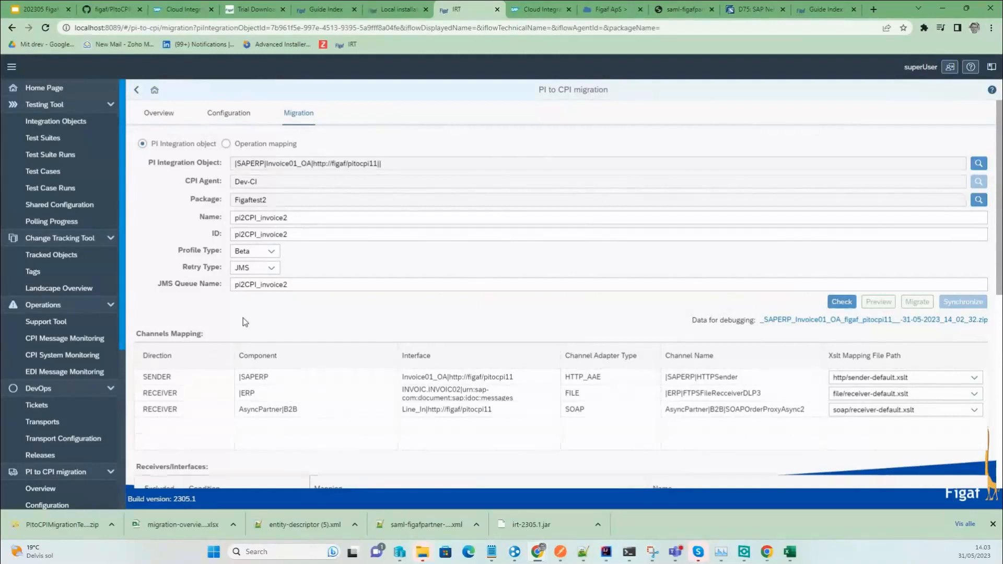
scroll(243, 317, down, 3)
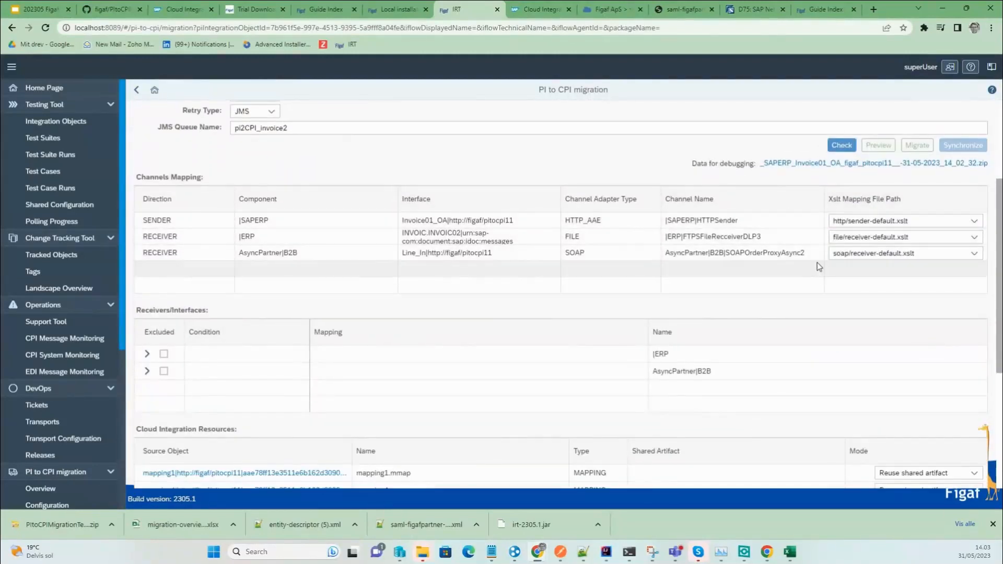
Check the sender's XSLT mapping options, then expand the ERP and AsyncPartner|B2B receivers' mappings.
click(857, 225)
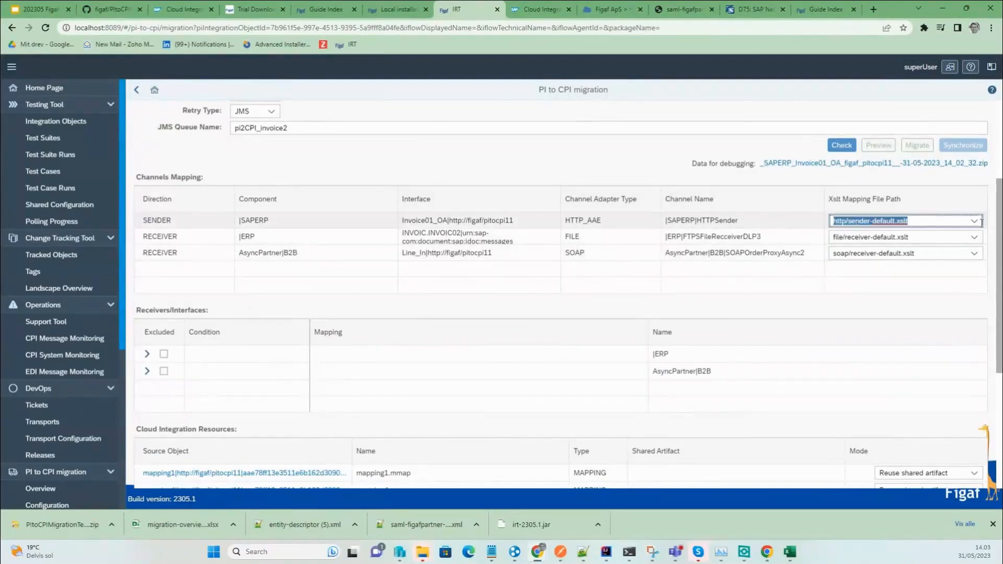
click(974, 222)
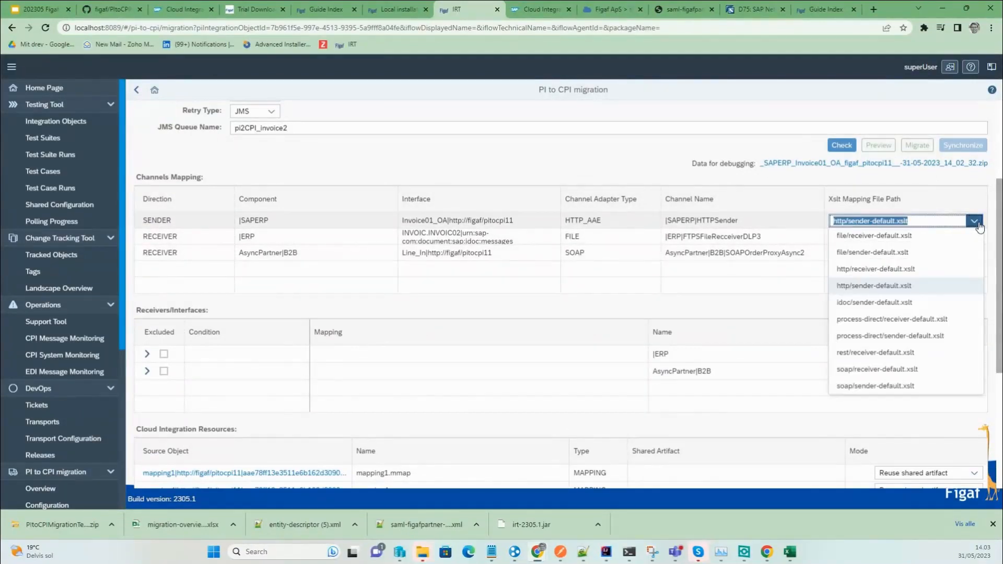
click(976, 224)
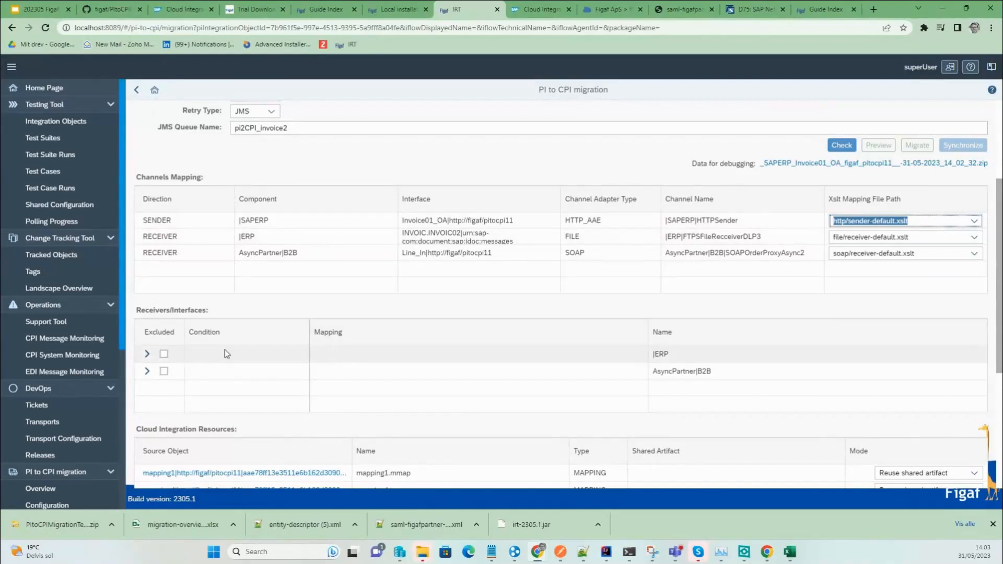
click(147, 353)
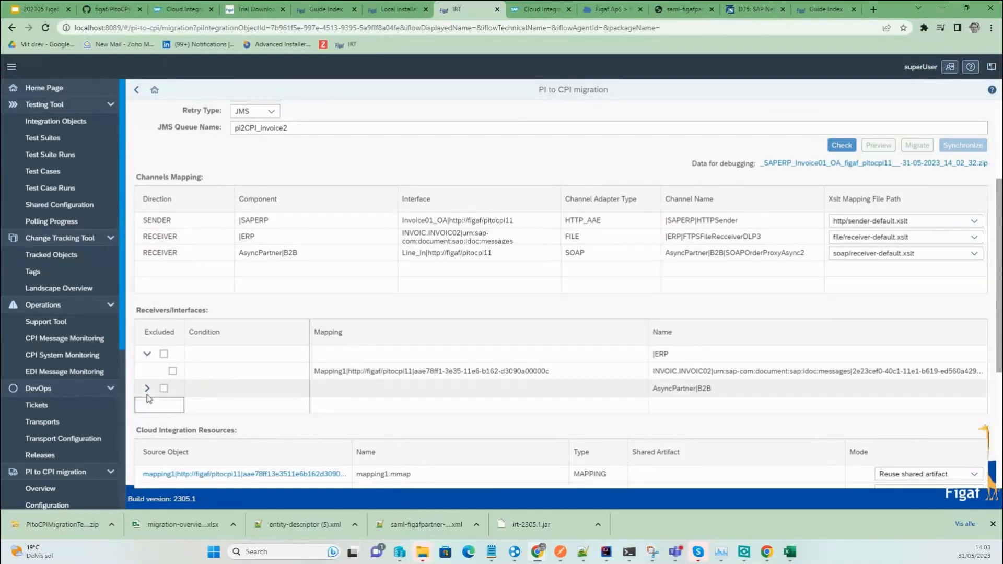
click(147, 389)
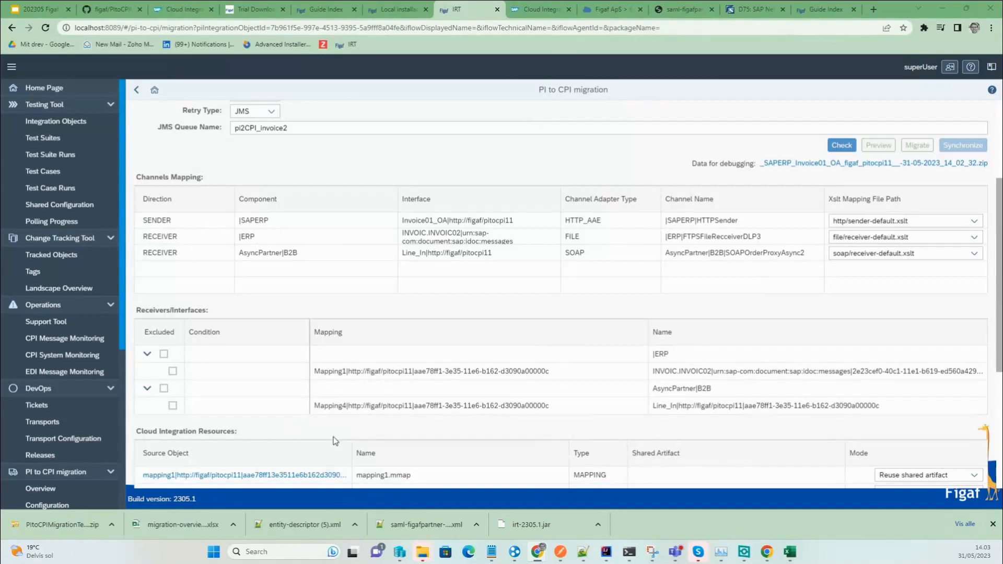
scroll(335, 440, down, 1)
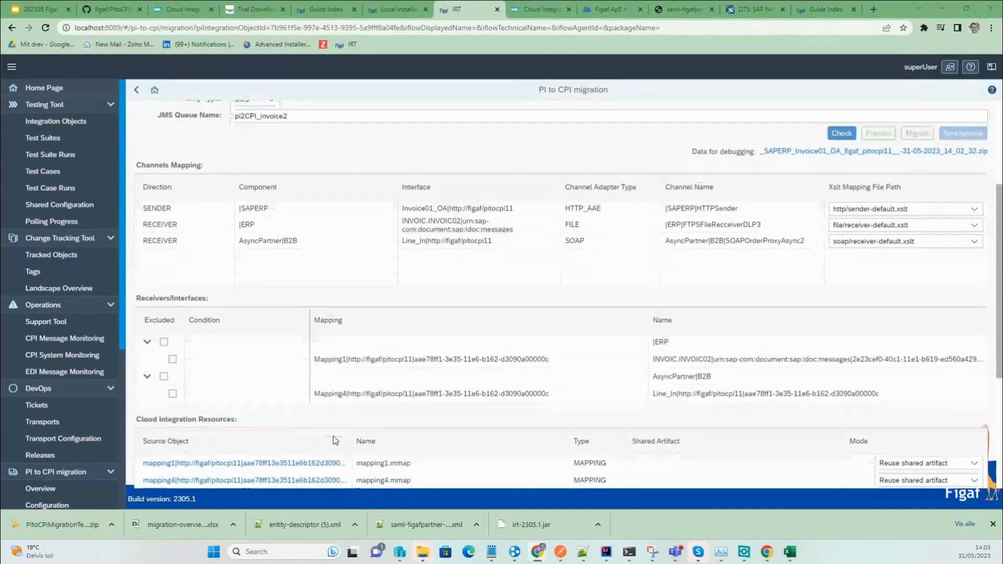
scroll(335, 441, down, 5)
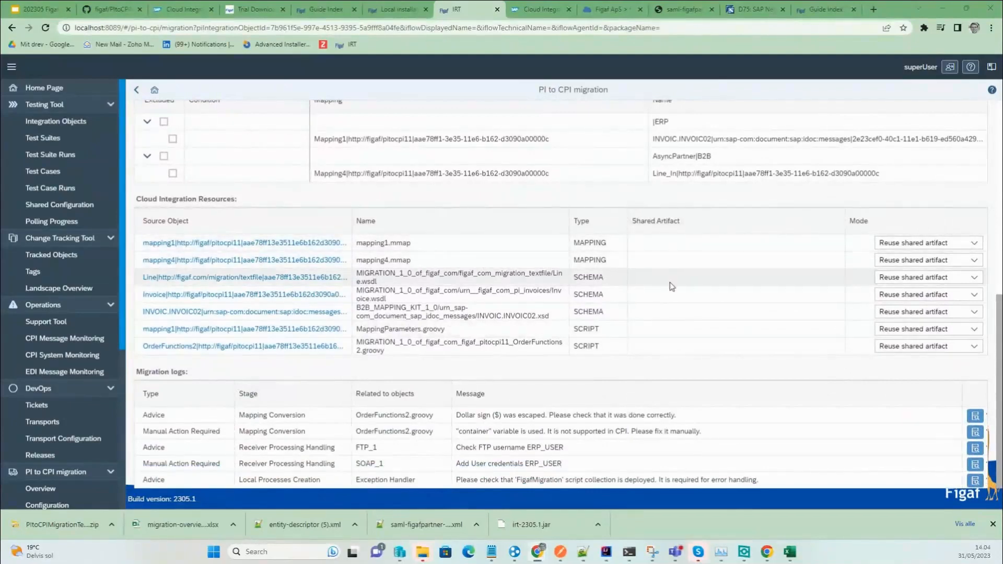
click(656, 243)
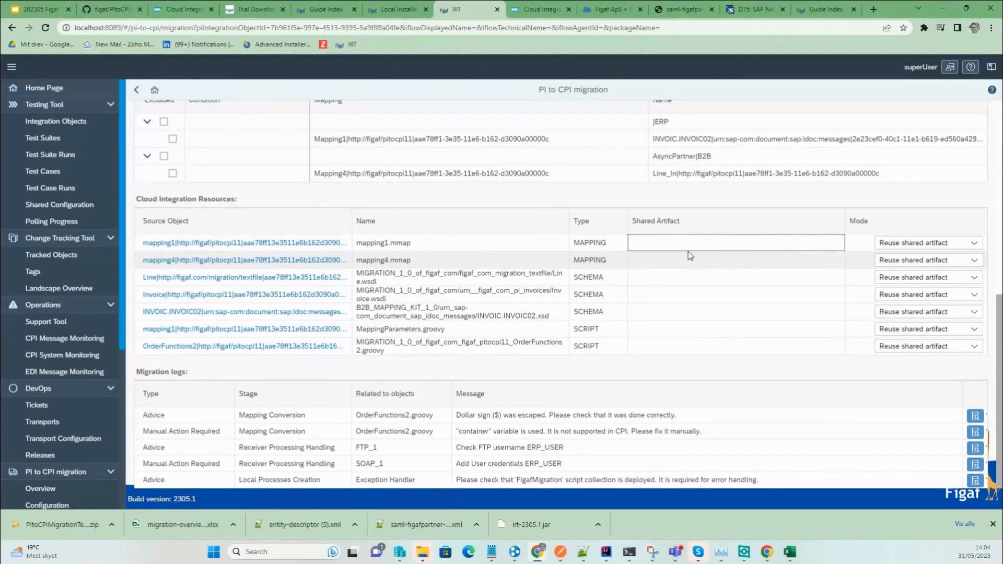
click(941, 243)
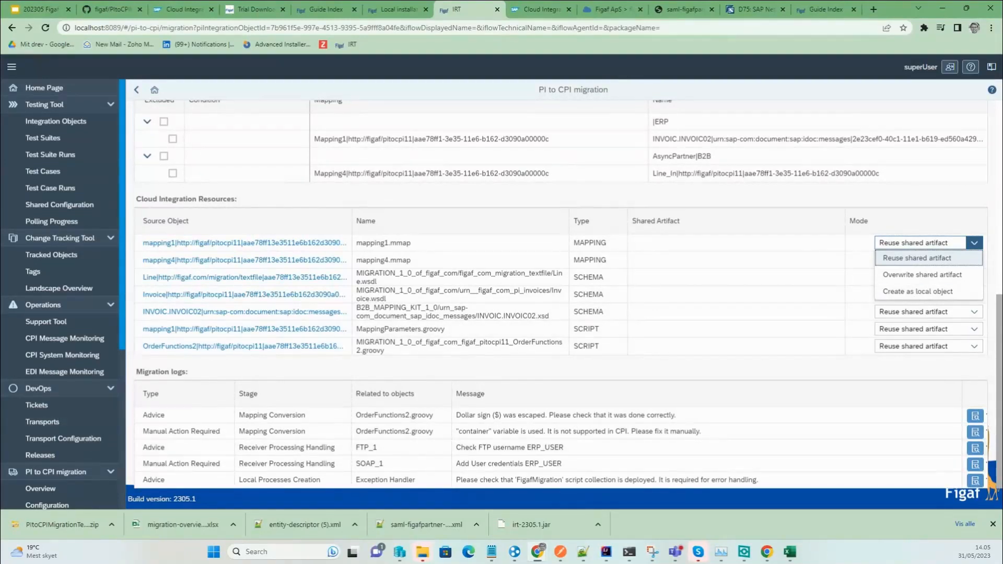
click(850, 363)
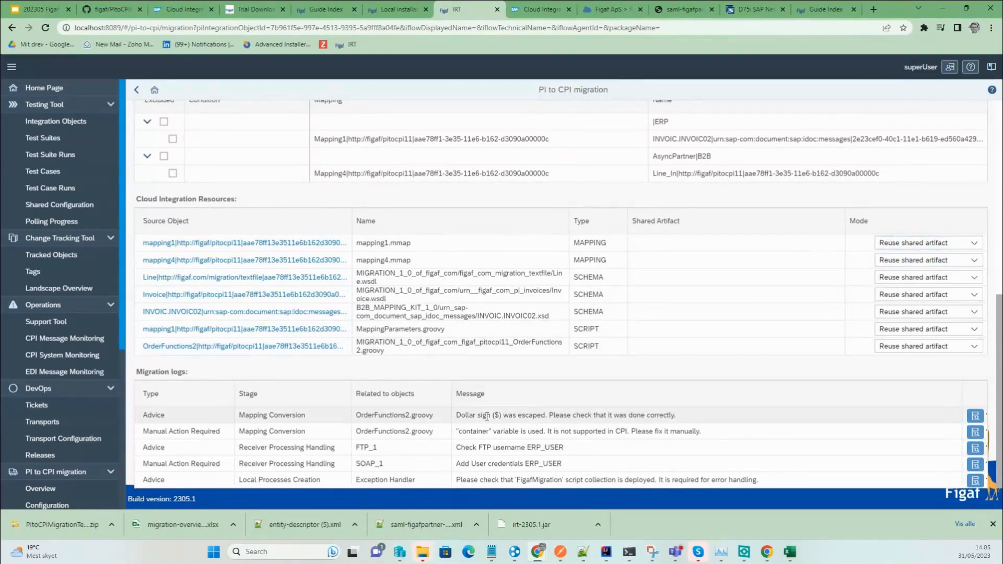
click(453, 417)
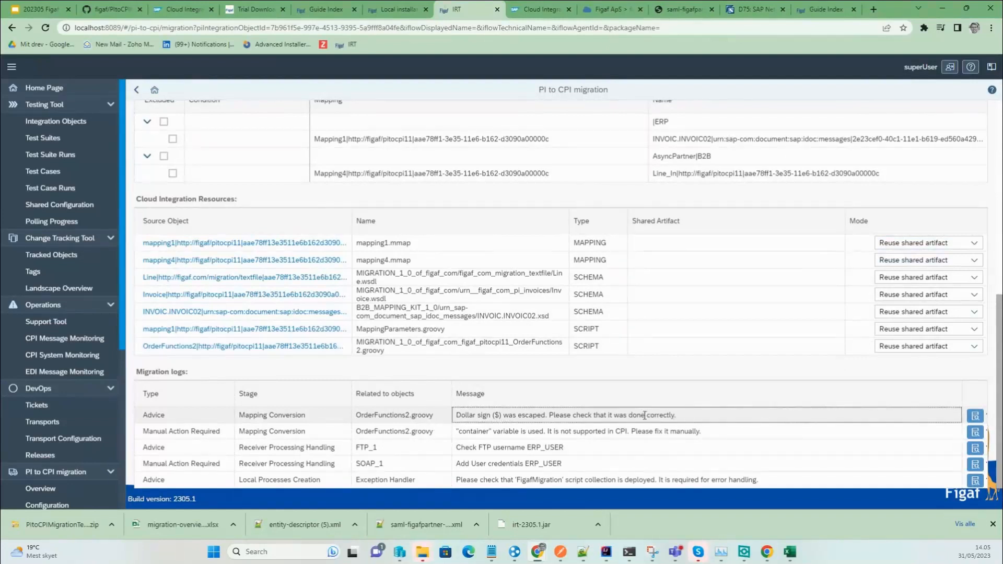
drag(473, 416, 606, 416)
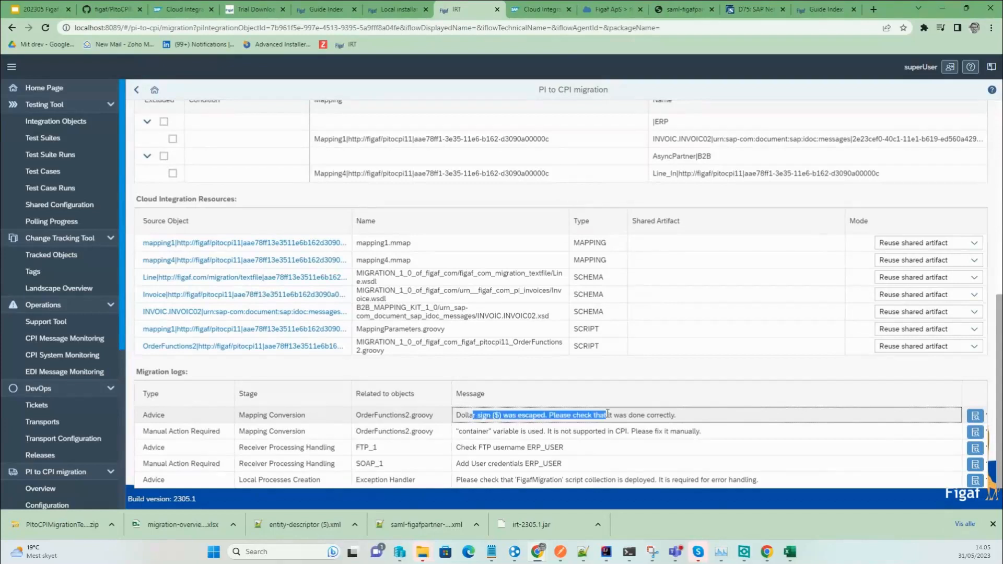
triple_click(534, 431)
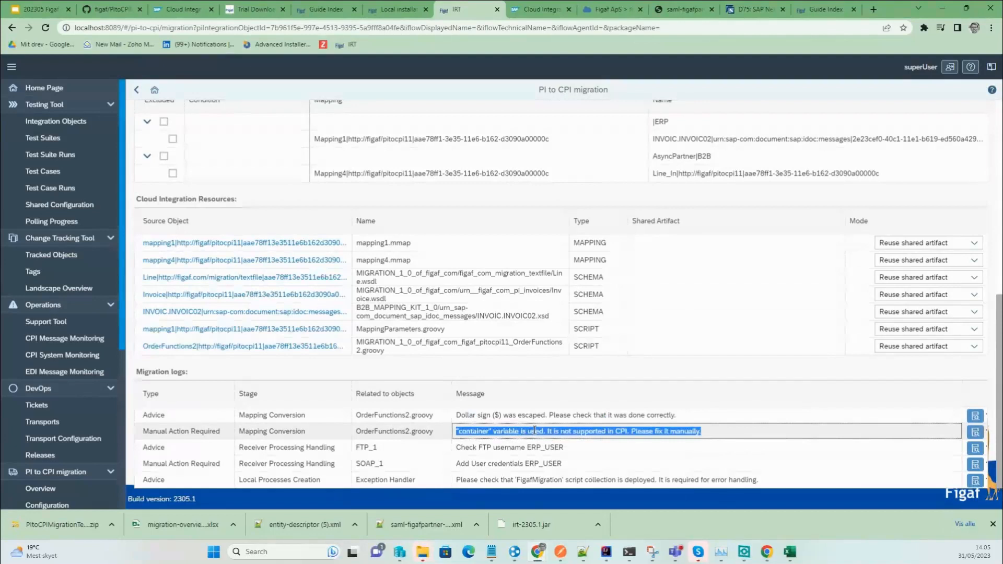
click(603, 430)
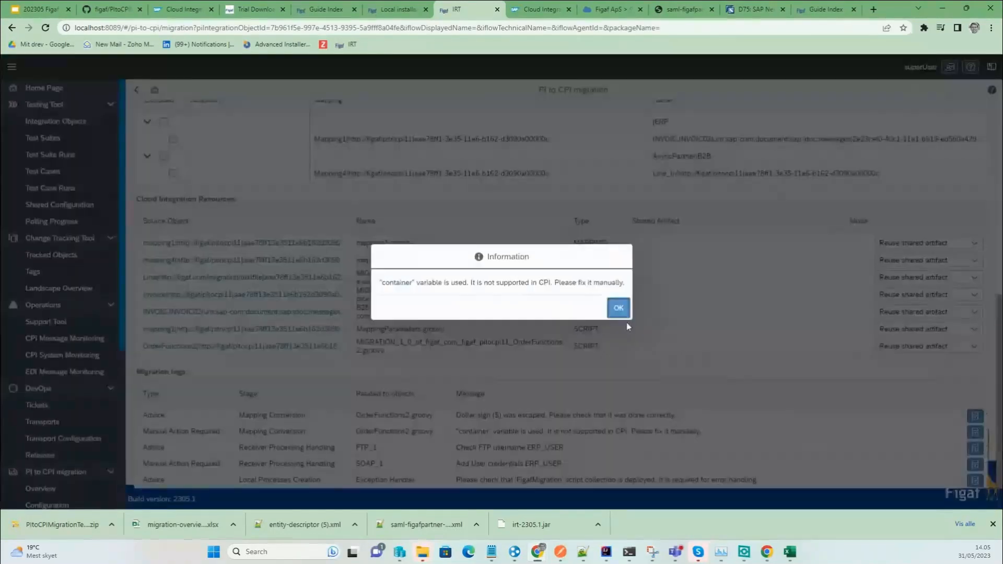
click(616, 308)
drag(564, 449, 465, 449)
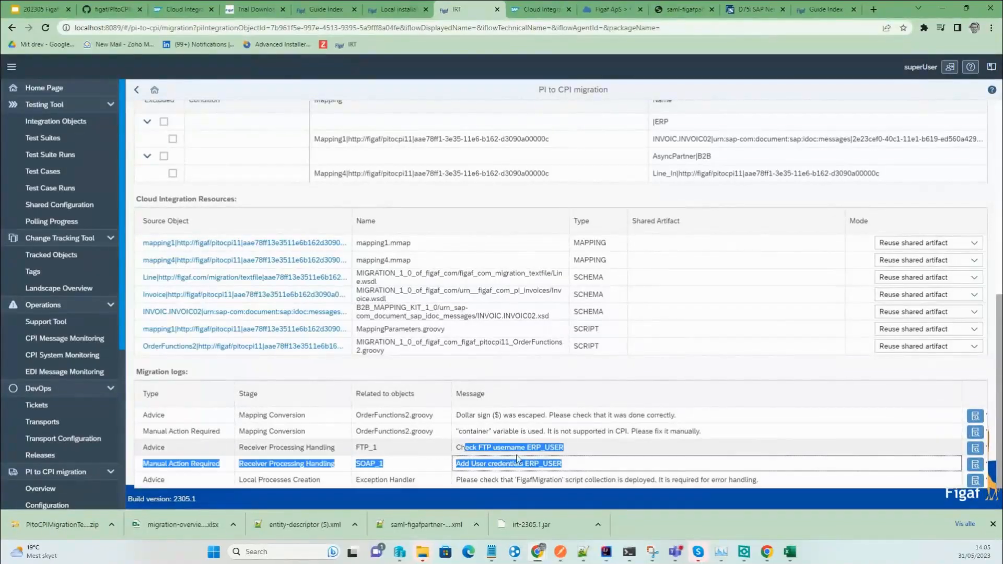
double_click(557, 463)
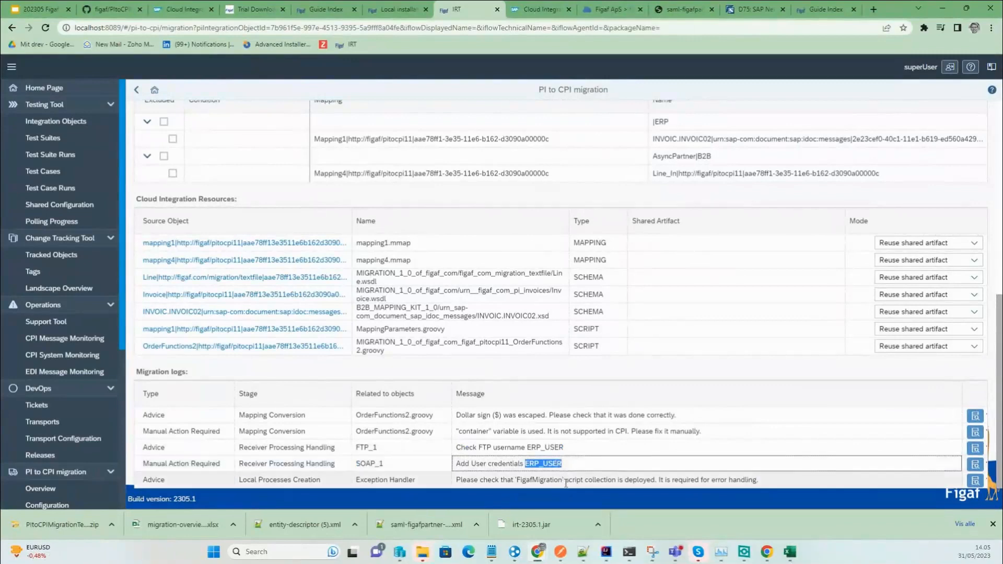
click(567, 479)
double_click(566, 480)
triple_click(567, 481)
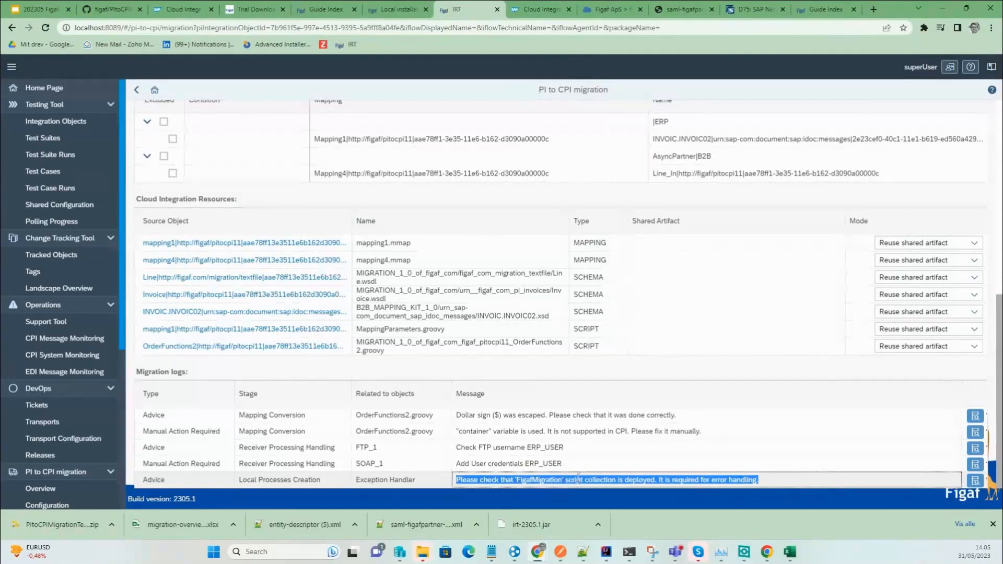
scroll(837, 270, up, 5)
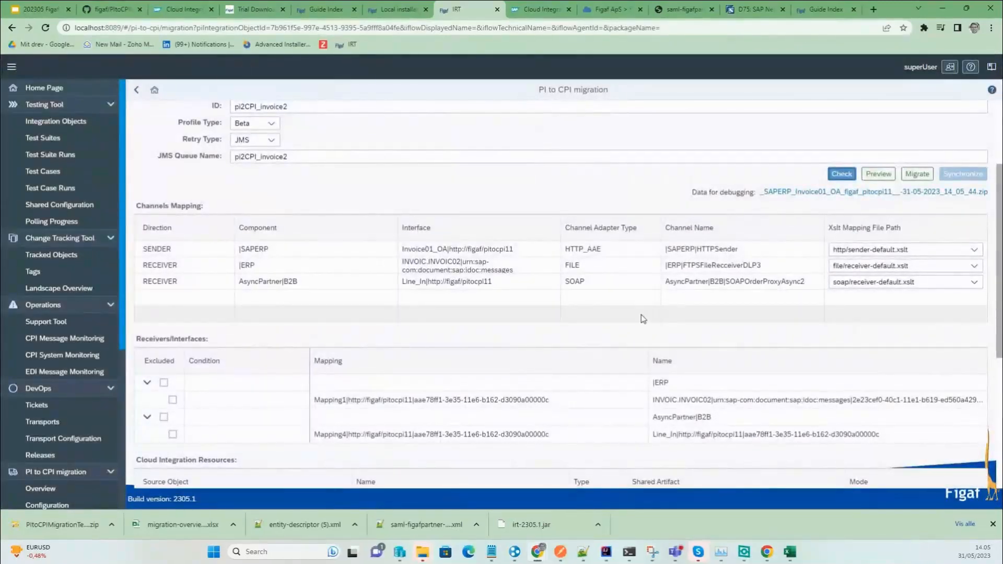
Preview the generated iFlow, panning through the INVOIC02 process and exception subprocess.
click(875, 176)
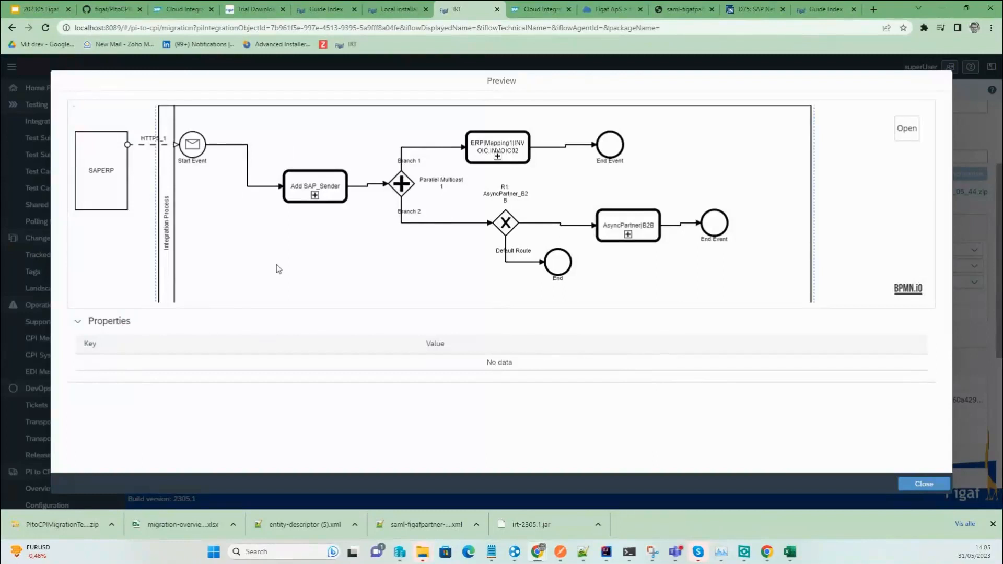
drag(277, 265, 284, 114)
drag(323, 235, 345, 135)
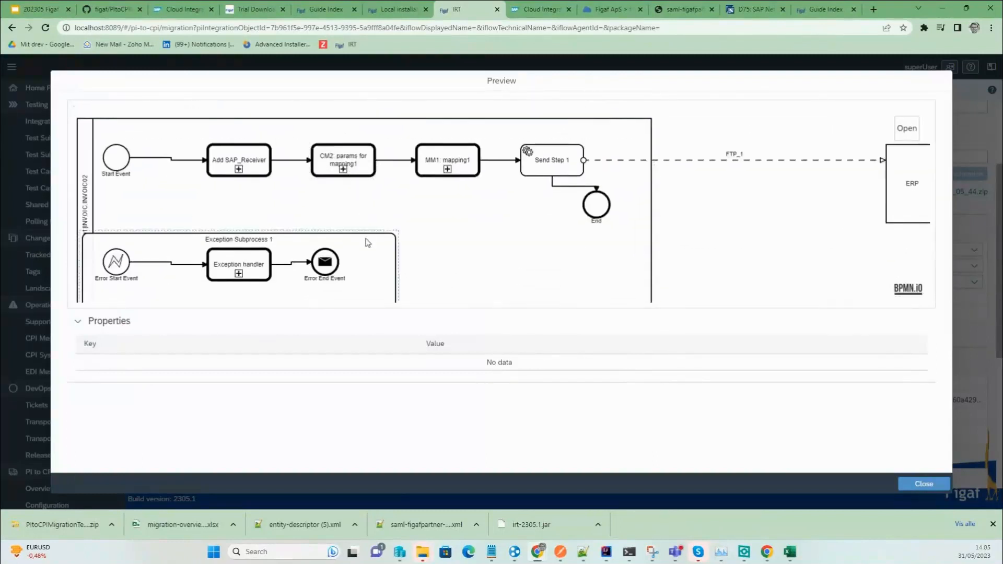
scroll(367, 238, down, 10)
scroll(391, 244, down, 5)
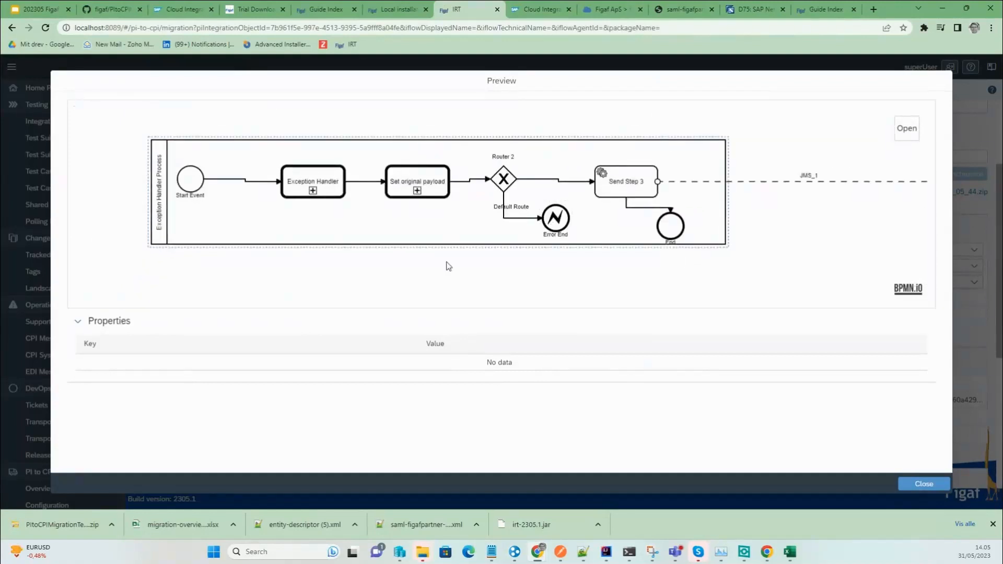
scroll(444, 272, down, 5)
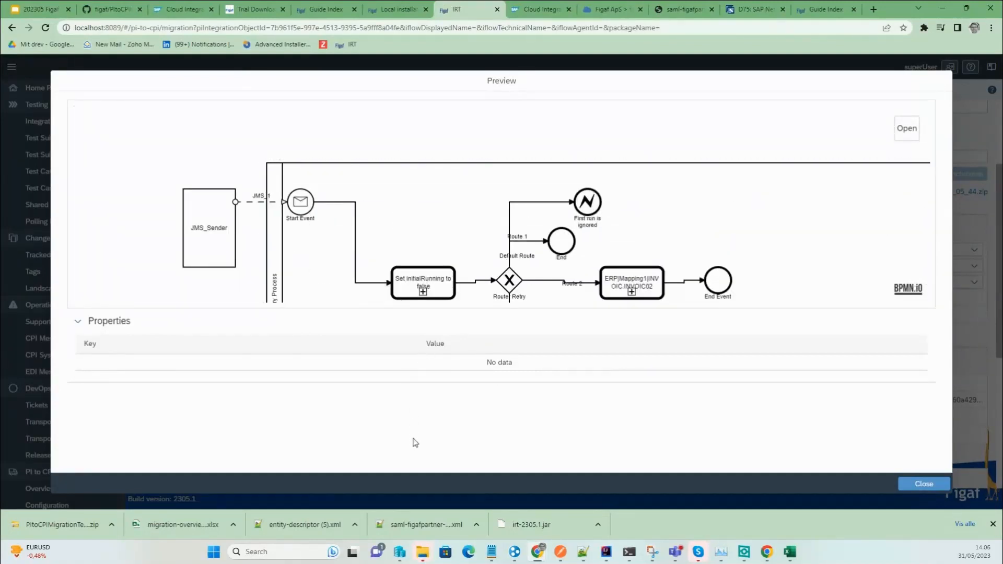
click(921, 485)
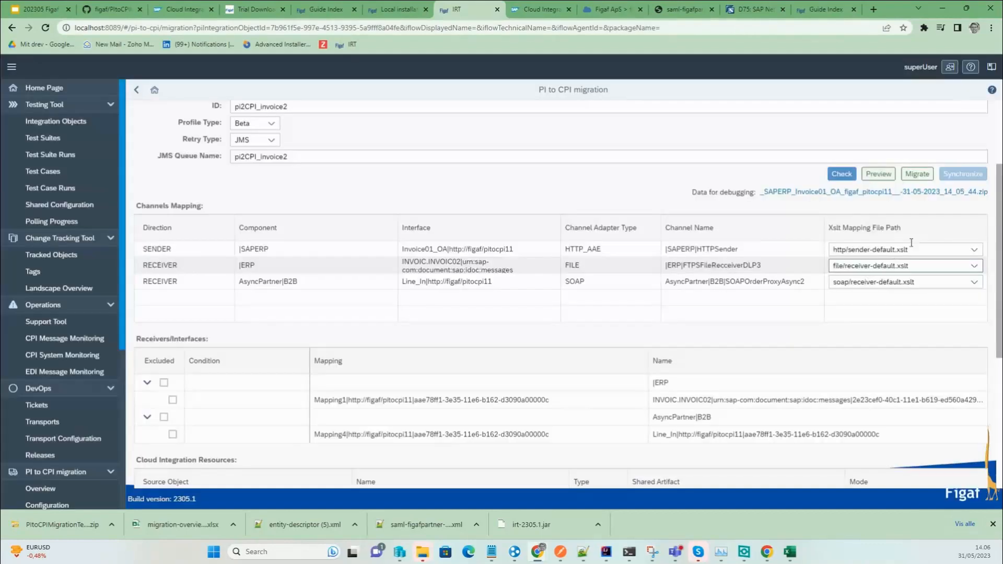
Migrate the object to Cloud Integration and open the resulting pi2CPI_invoice2 iFlow.
click(918, 175)
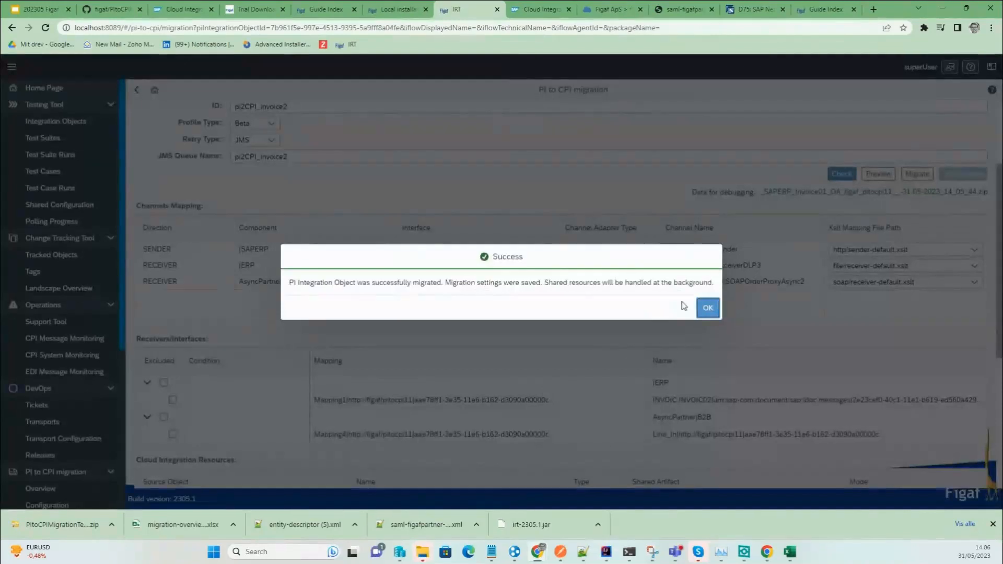
click(701, 311)
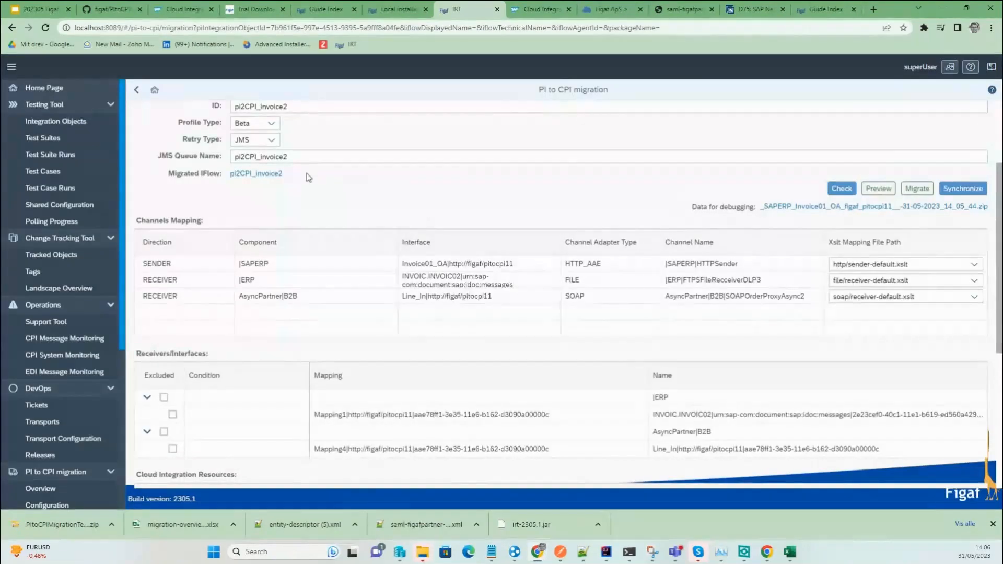
click(263, 175)
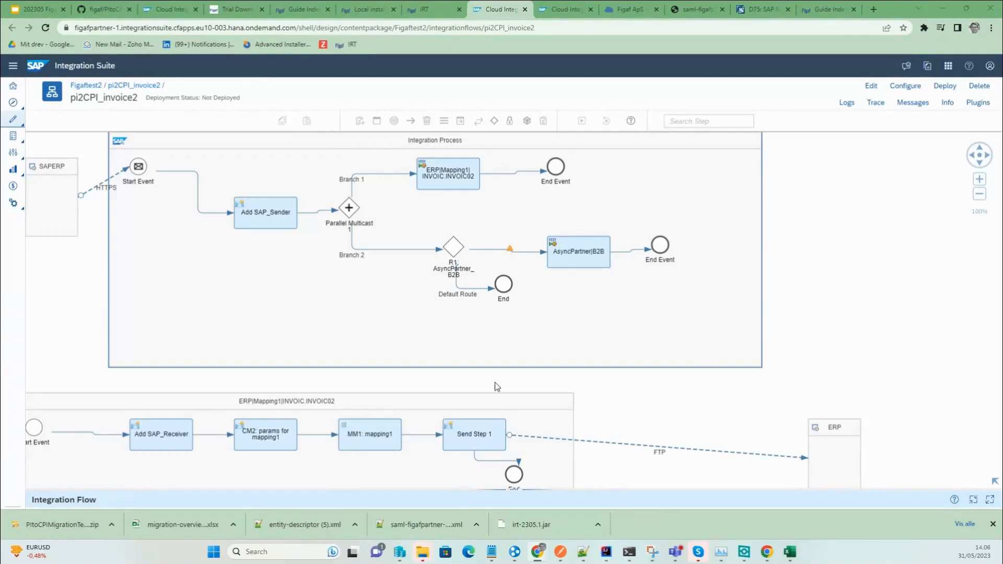
Pan to the ERP branch and view CM2's exchange properties, including constant Param_OwnID.
drag(649, 474, 767, 307)
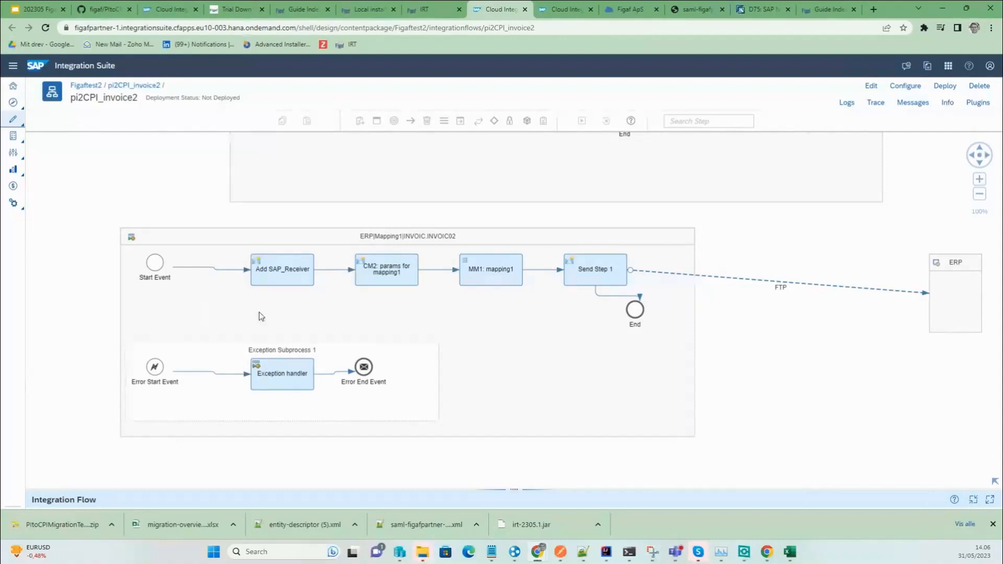
click(382, 264)
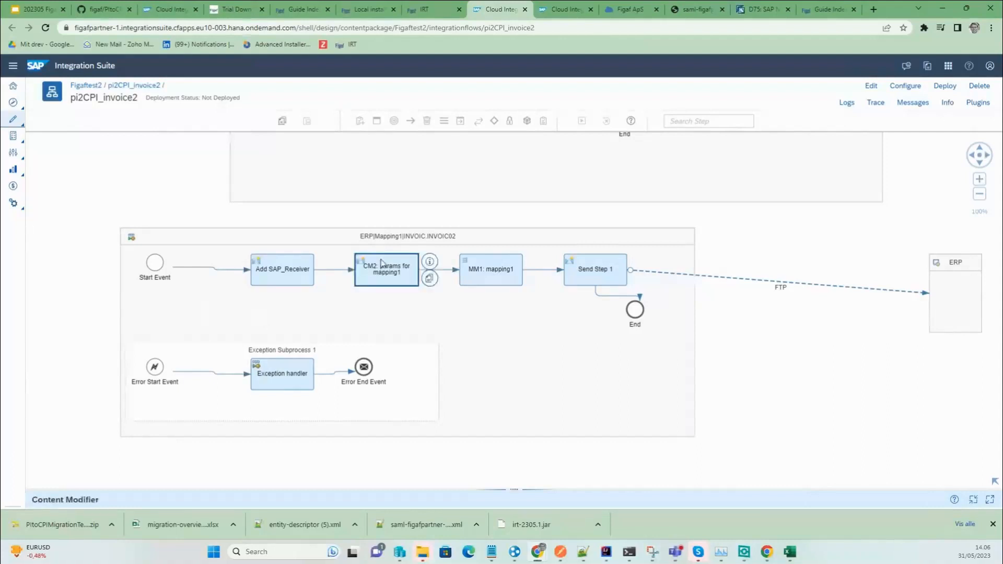
click(214, 361)
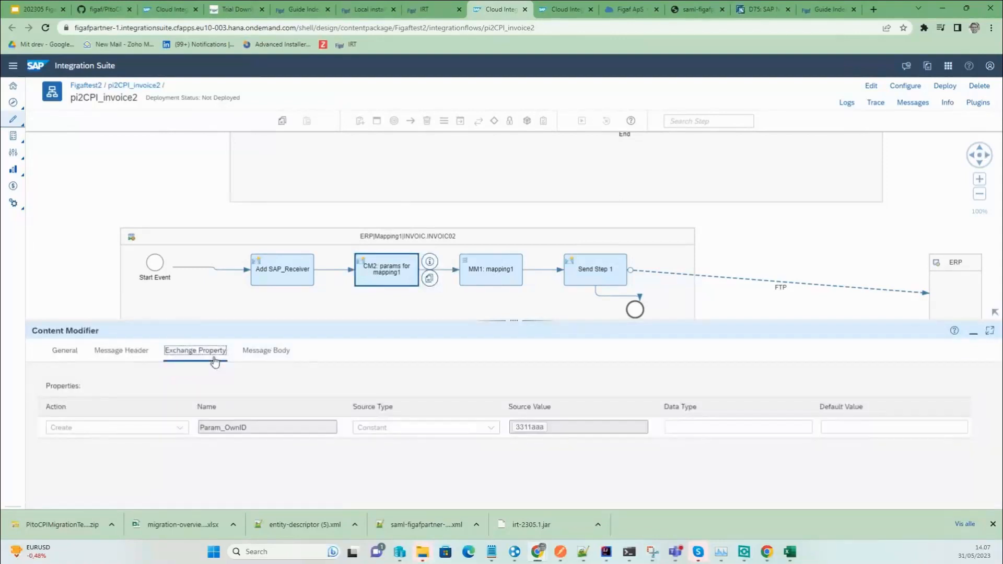
Open the mapping1.mmap message mapping used by the MM1 step.
click(463, 271)
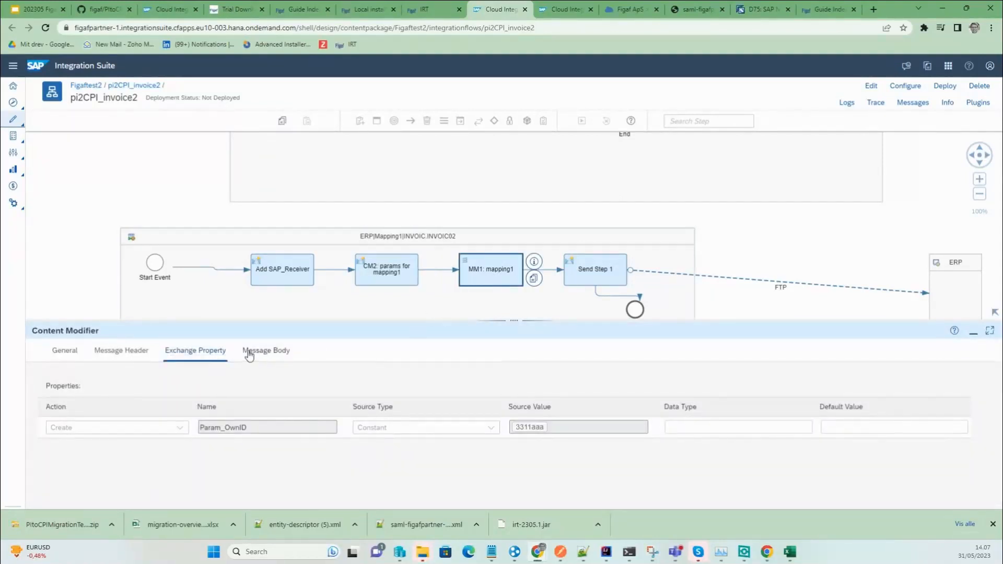
click(112, 351)
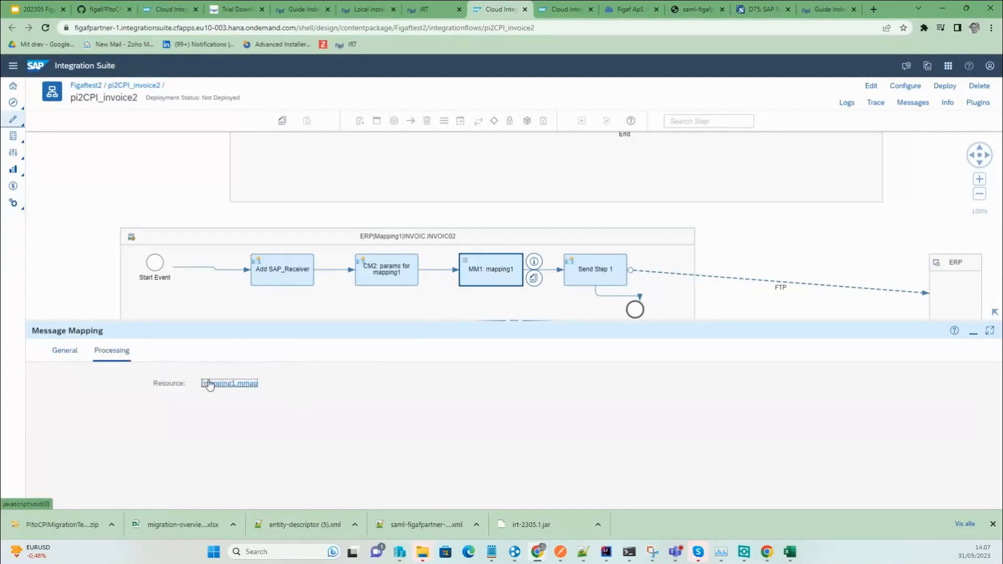
click(224, 384)
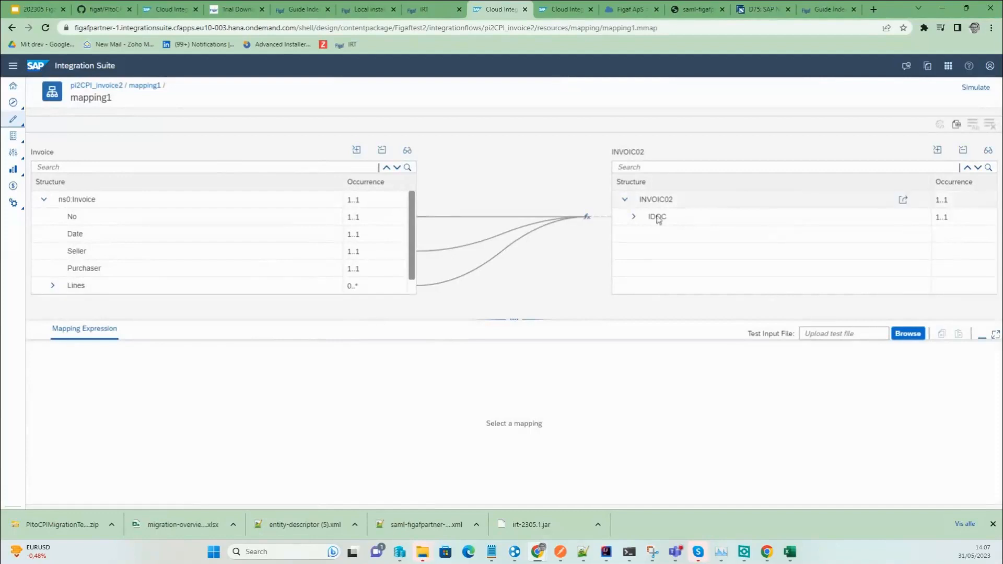
Expand the IDOC target's E1EDK01 segment and open the Groovy script behind PartnerName.
click(637, 218)
scroll(648, 230, down, 3)
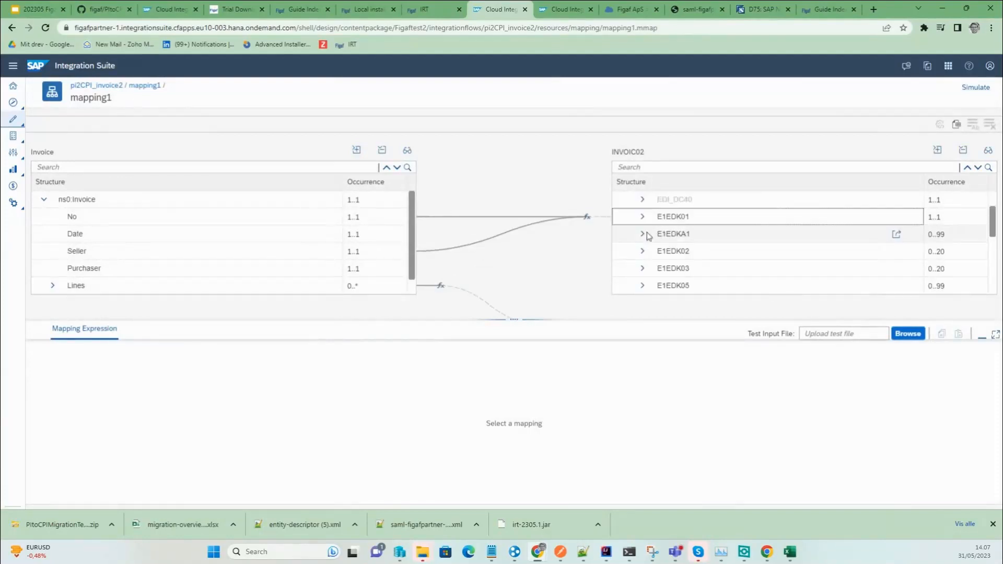
click(651, 223)
scroll(665, 252, down, 1)
scroll(666, 254, down, 1)
click(680, 251)
click(219, 390)
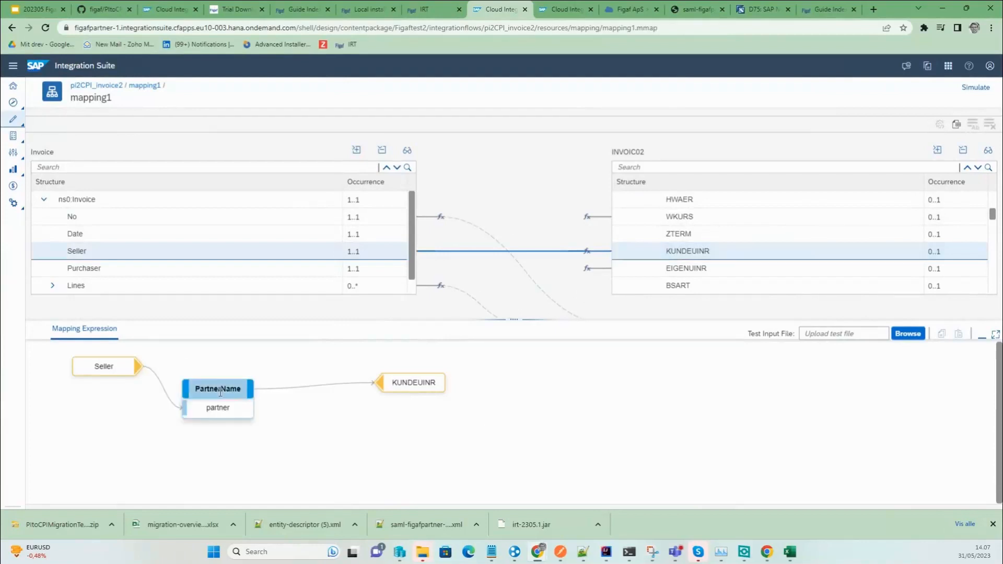
click(220, 370)
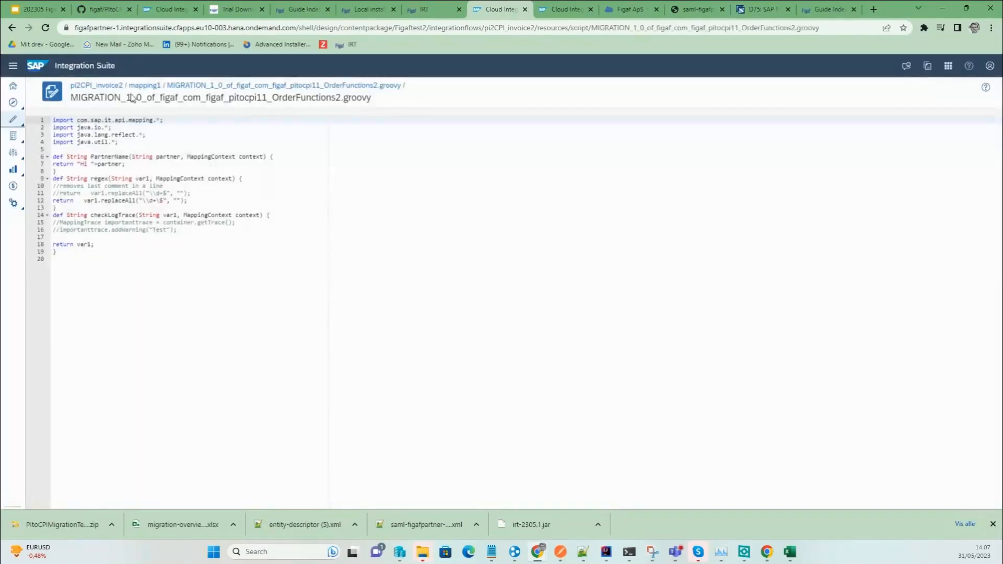
Highlight the commented-out lines 11 and 14–16 in OrderFunctions2.groovy's checkLogTrace.
triple_click(94, 193)
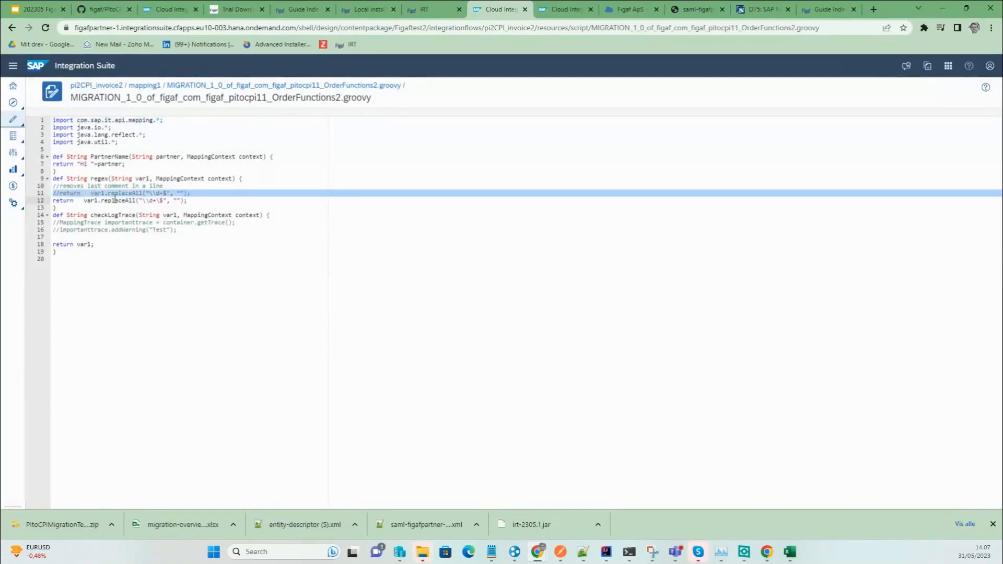
drag(94, 230, 30, 224)
click(206, 231)
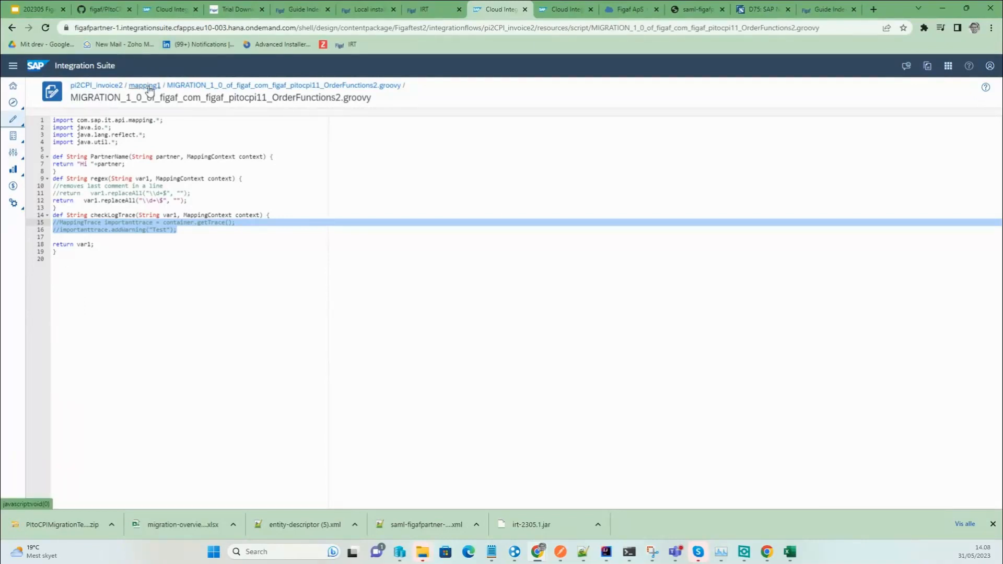
Save the pi2CPI_invoice2 integration flow as version 1.0.1.
click(102, 85)
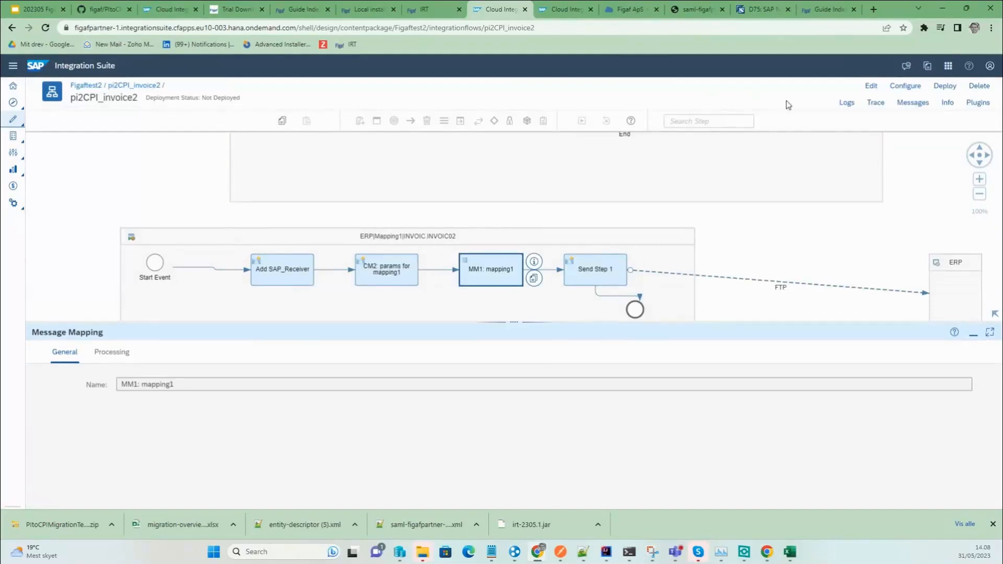
click(871, 87)
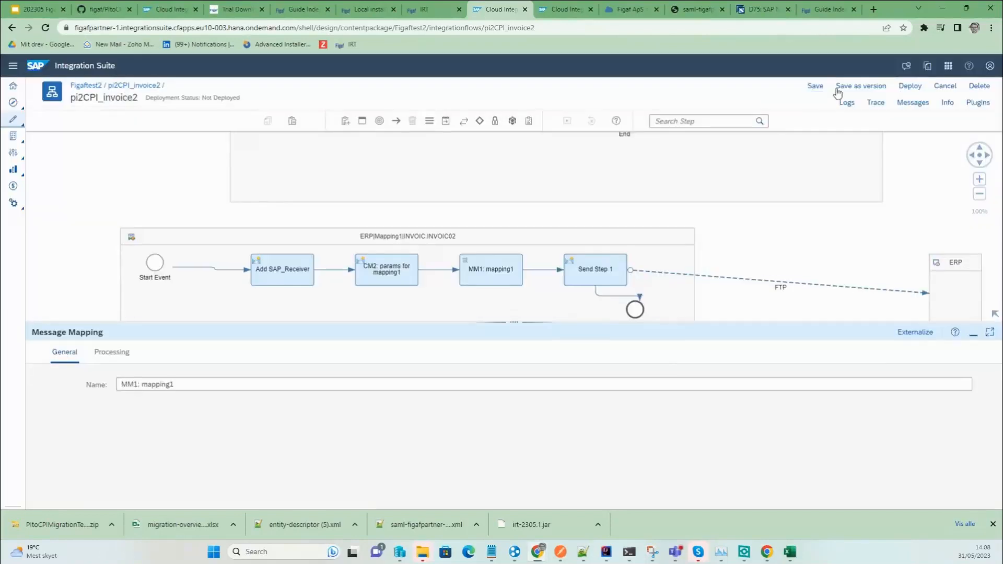
click(841, 88)
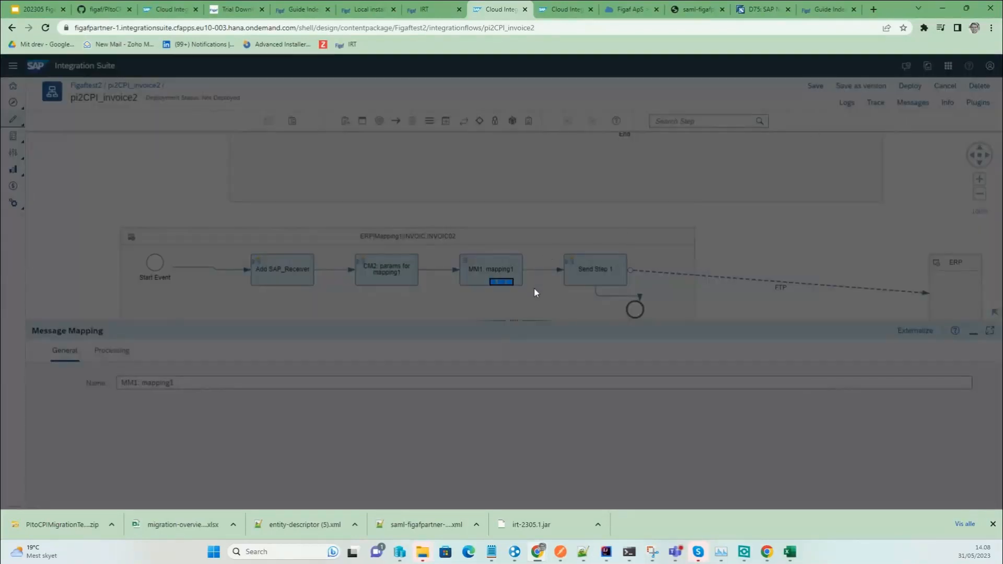
click(664, 332)
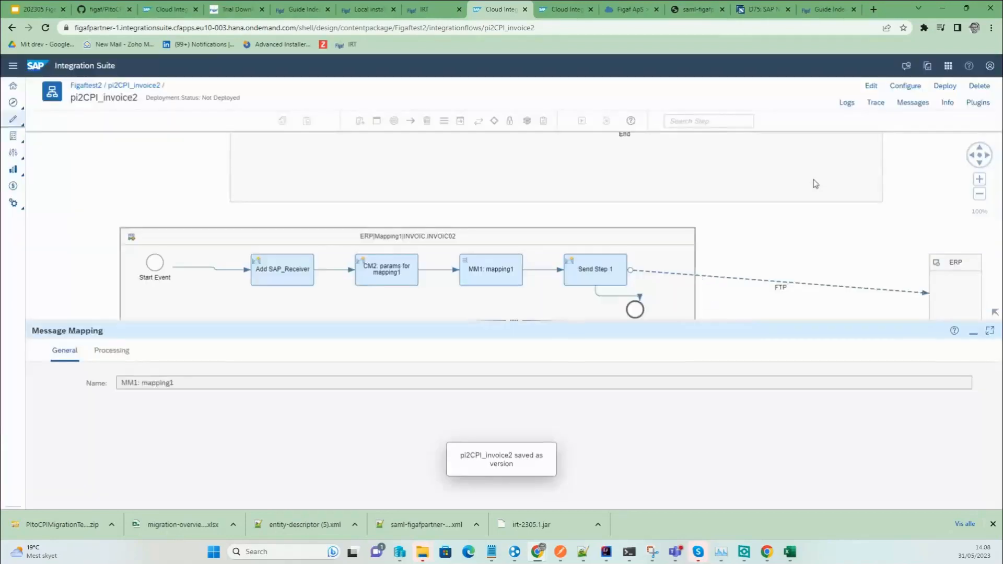
Deploy the iFlow to Cloud Integration and dismiss the deployment notice.
click(945, 85)
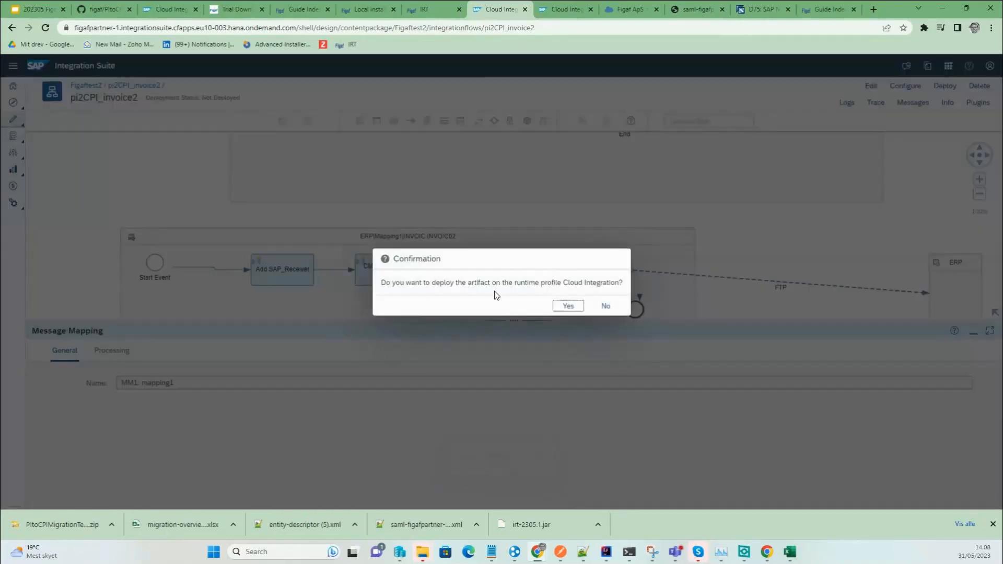
click(555, 304)
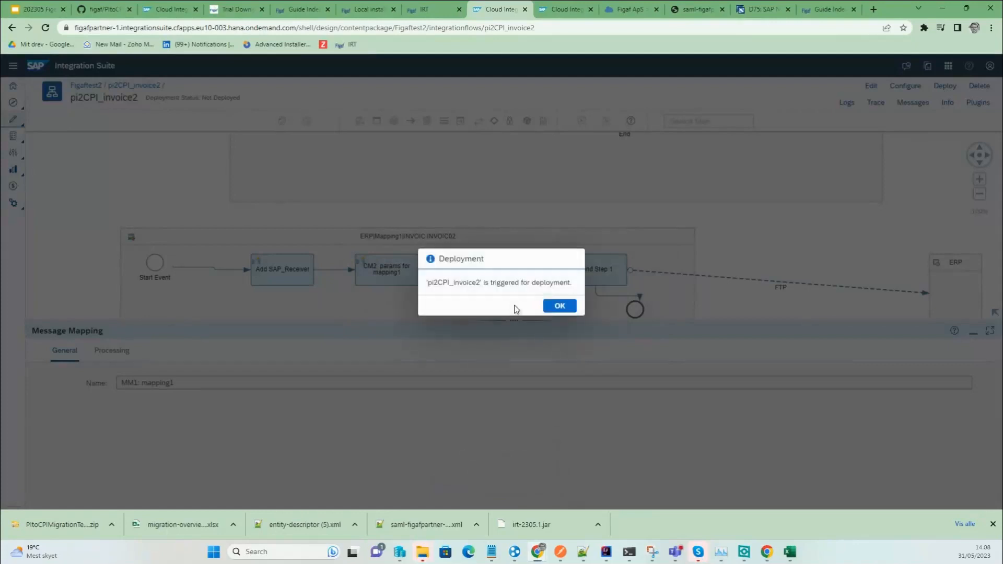
click(558, 306)
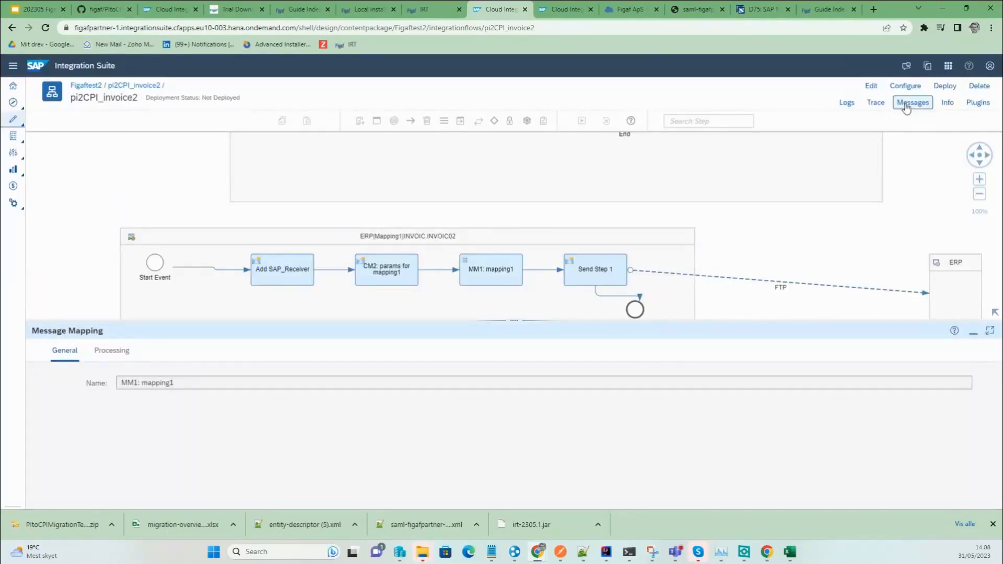
Synchronize Figaftest2 in IRT, picking up 30 objects including 3 integration flows and 7 scripts.
click(434, 10)
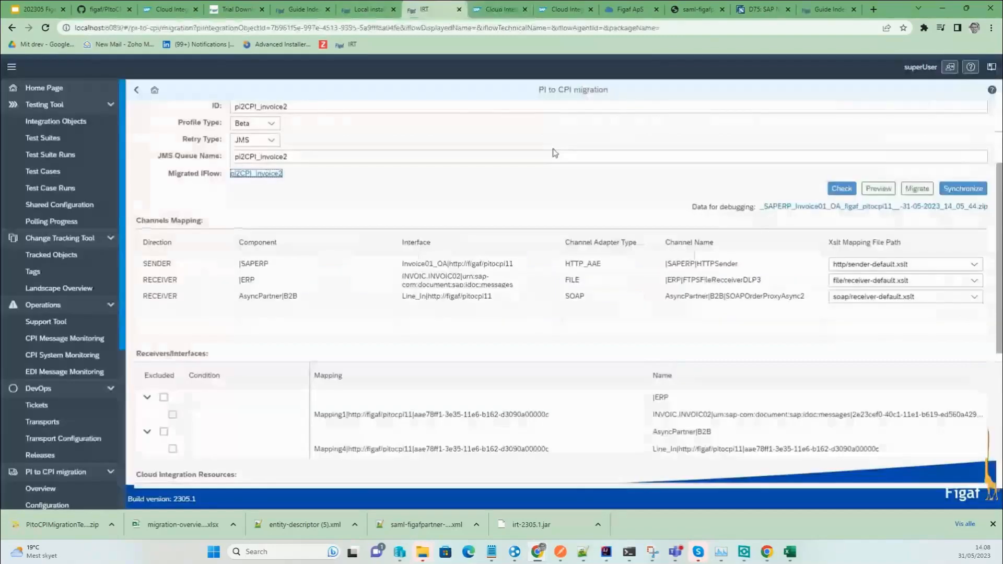
click(963, 188)
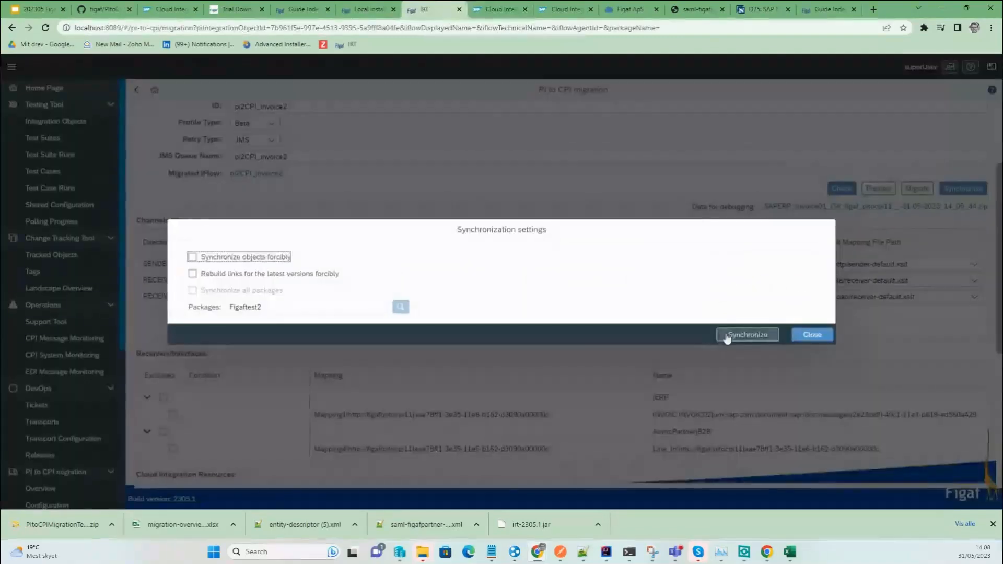
click(734, 339)
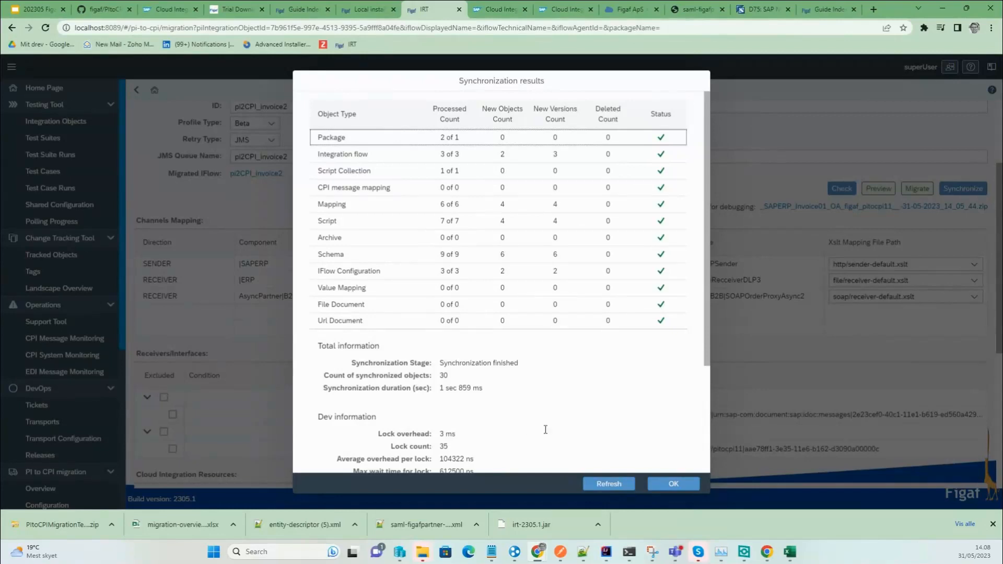
scroll(521, 438, down, 3)
click(660, 485)
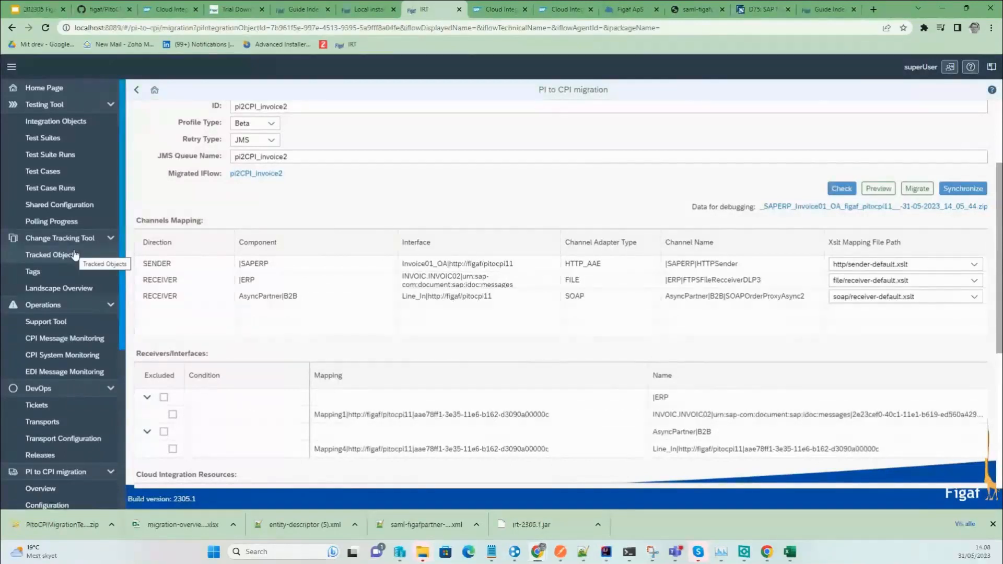
Tick versions 1.0.0 and 1.0.1 in the pi2CPI_invoice2 change log and compare them as BPMN diagrams.
click(75, 255)
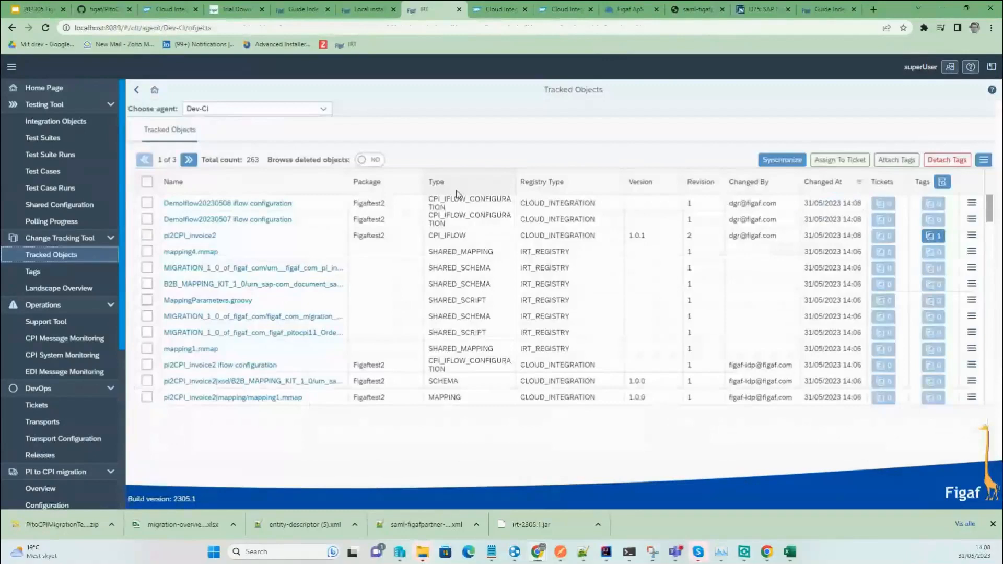
click(179, 239)
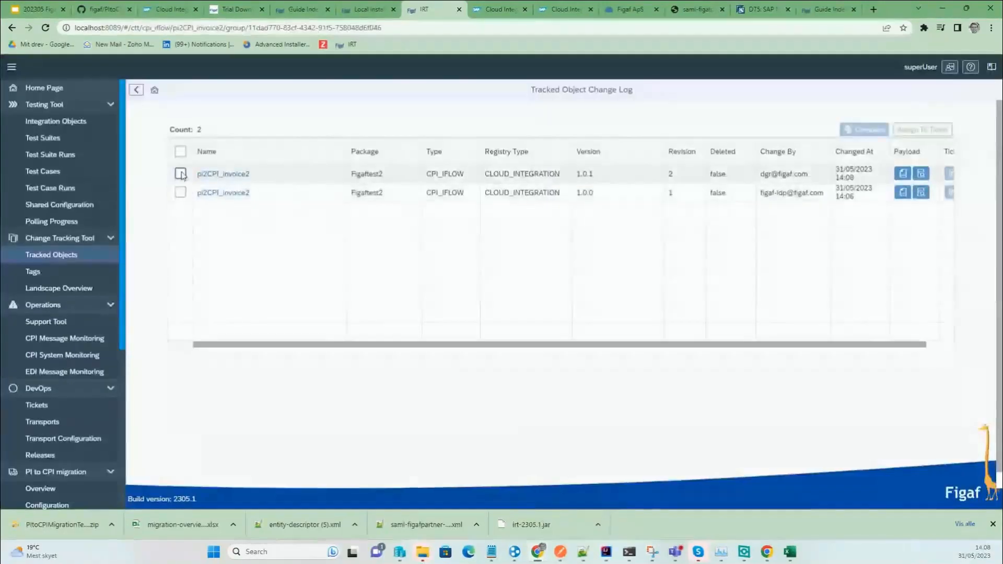
click(181, 174)
click(181, 193)
click(866, 131)
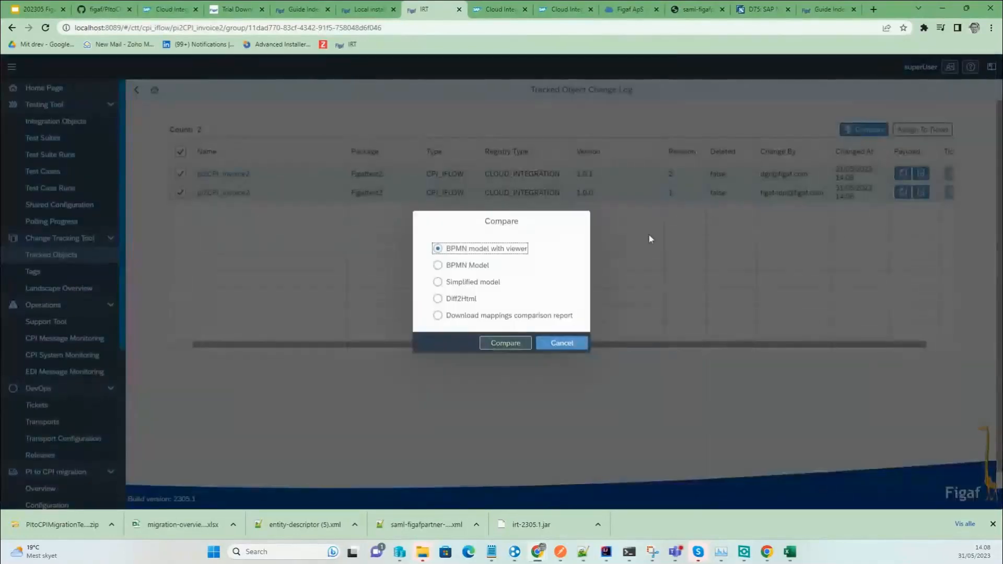
click(508, 343)
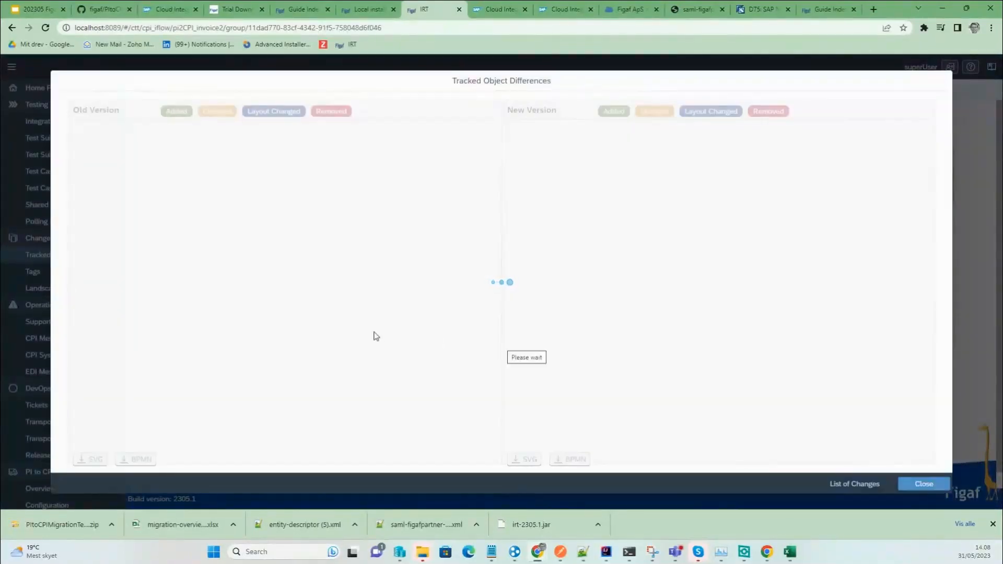
Review the old and new details of the changed ERP mapping step, then close the comparison.
drag(340, 289, 7, 296)
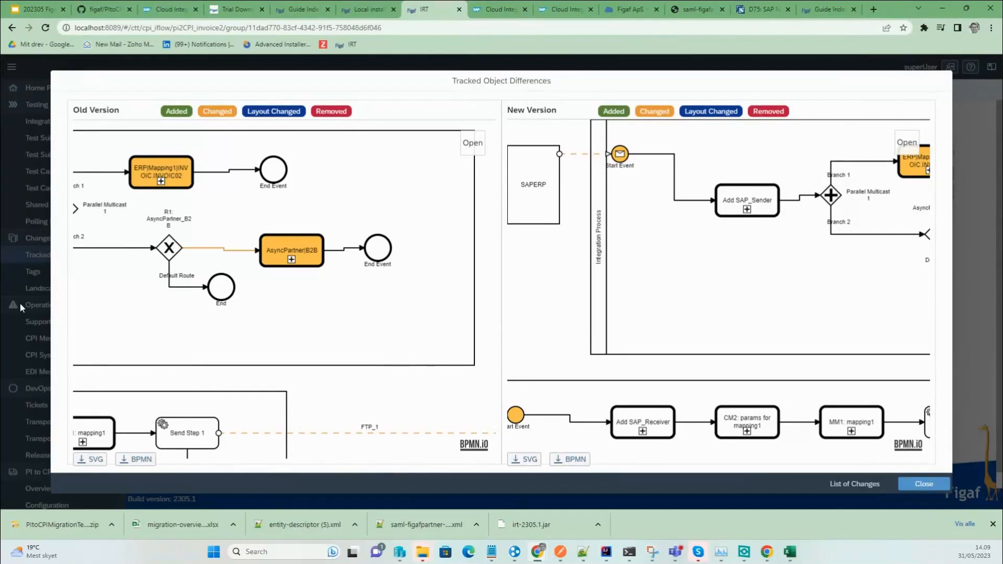
click(163, 182)
click(162, 184)
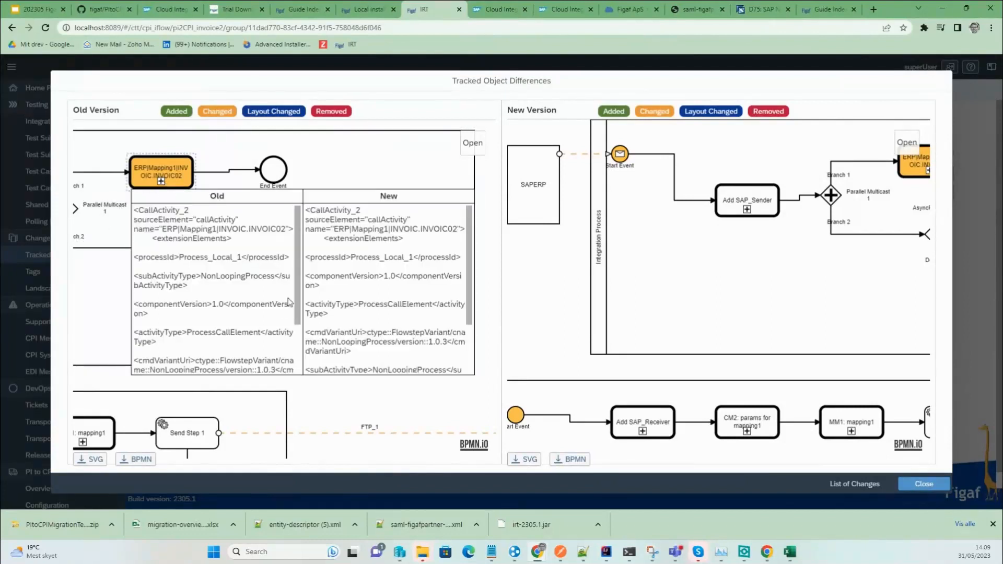
scroll(295, 303, down, 2)
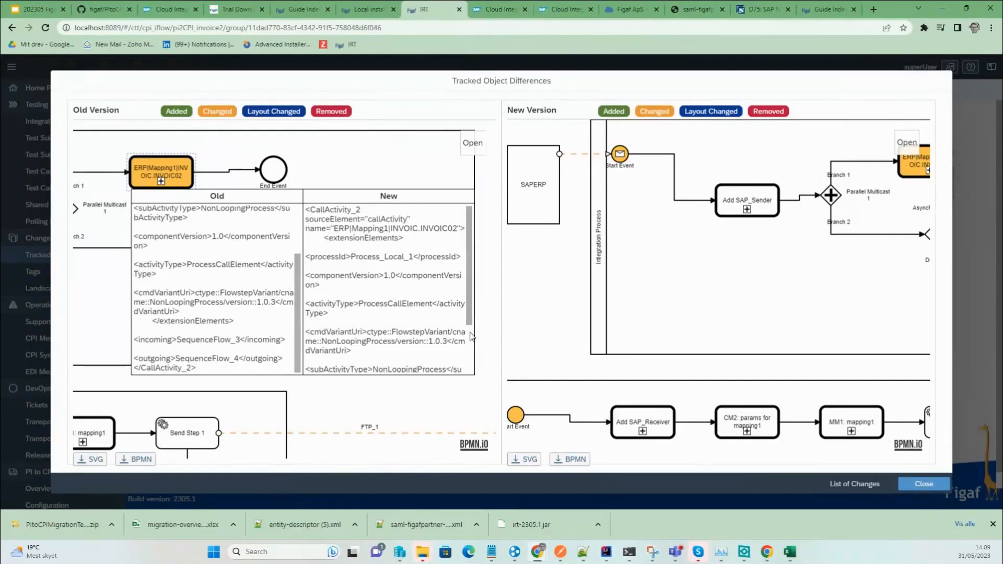
scroll(468, 301, down, 2)
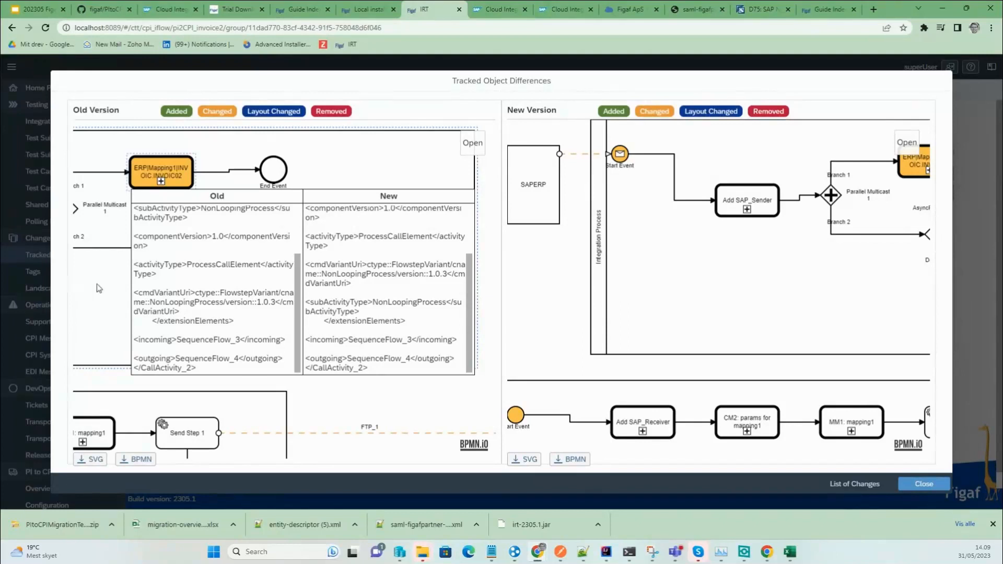
click(929, 485)
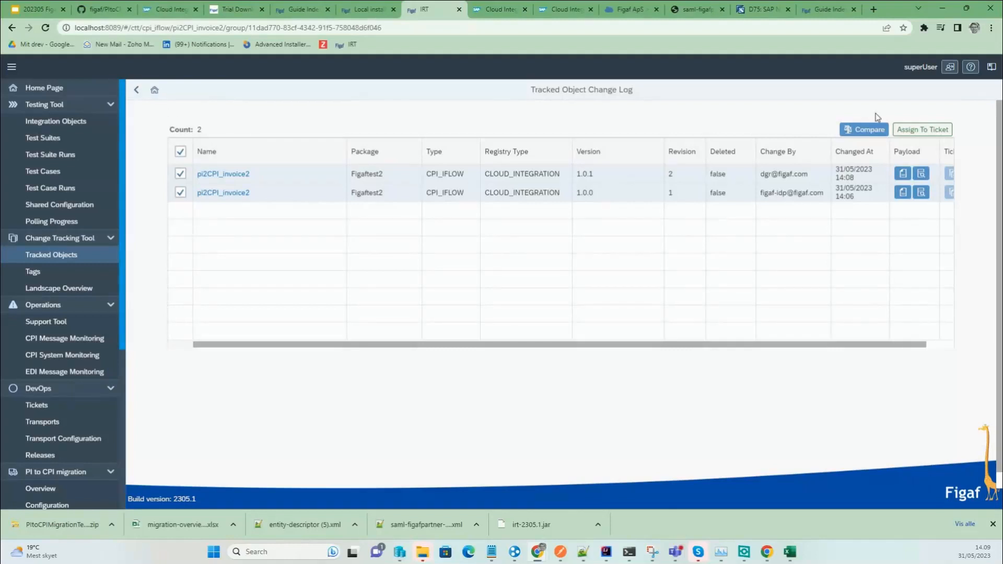
Run a line-by-line file diff of the two pi2CPI_invoice2 versions and review it.
click(872, 130)
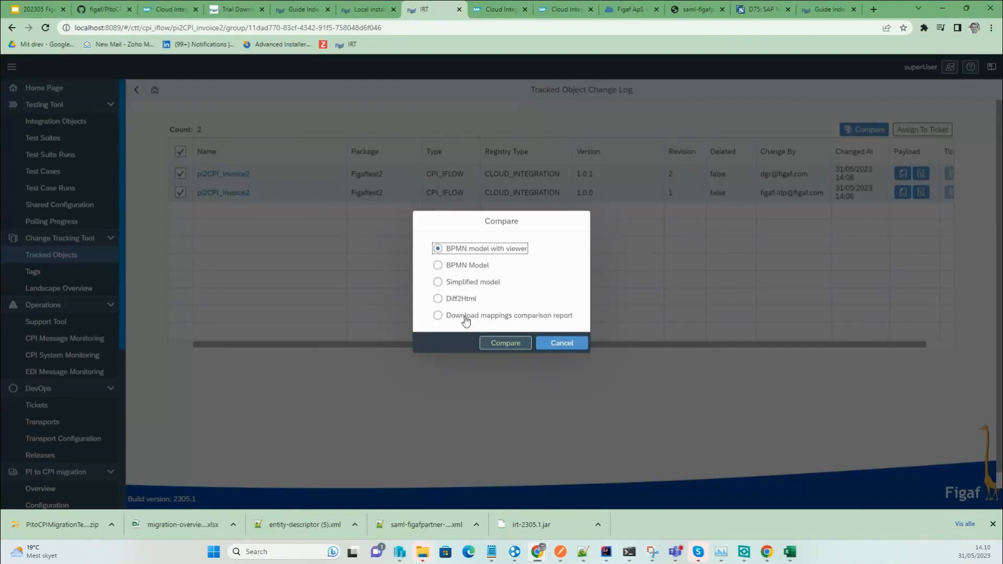
click(460, 299)
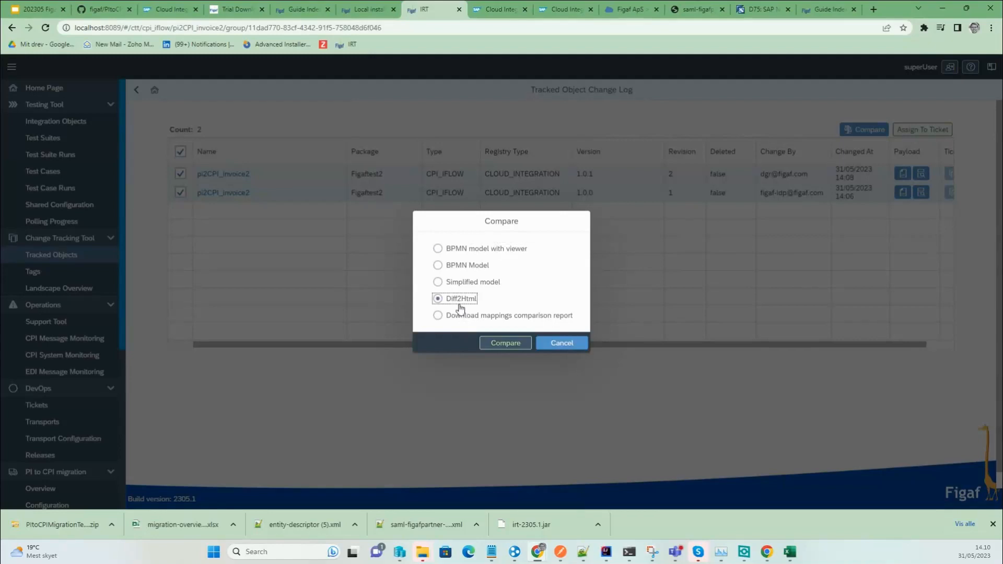
click(507, 345)
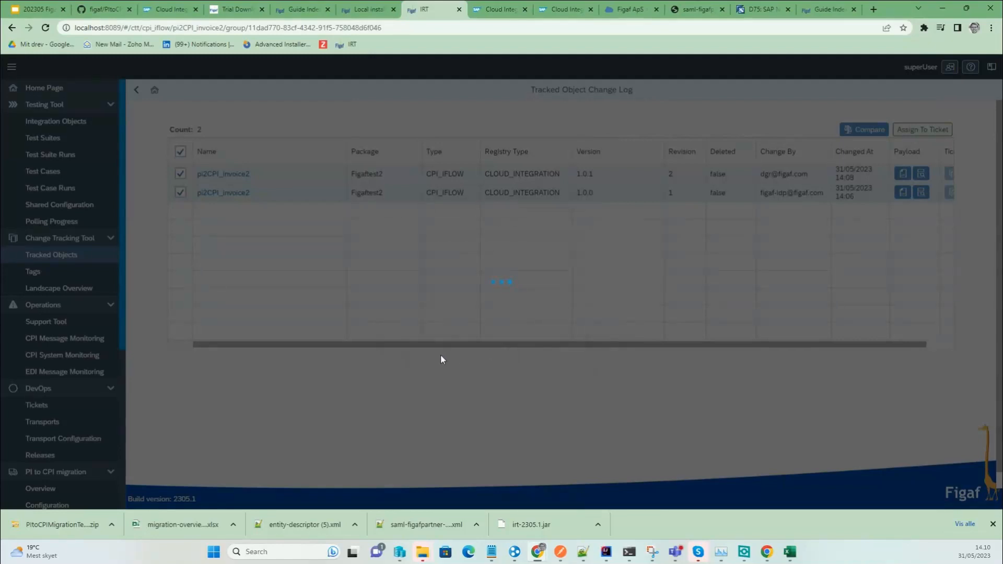
scroll(443, 305, down, 4)
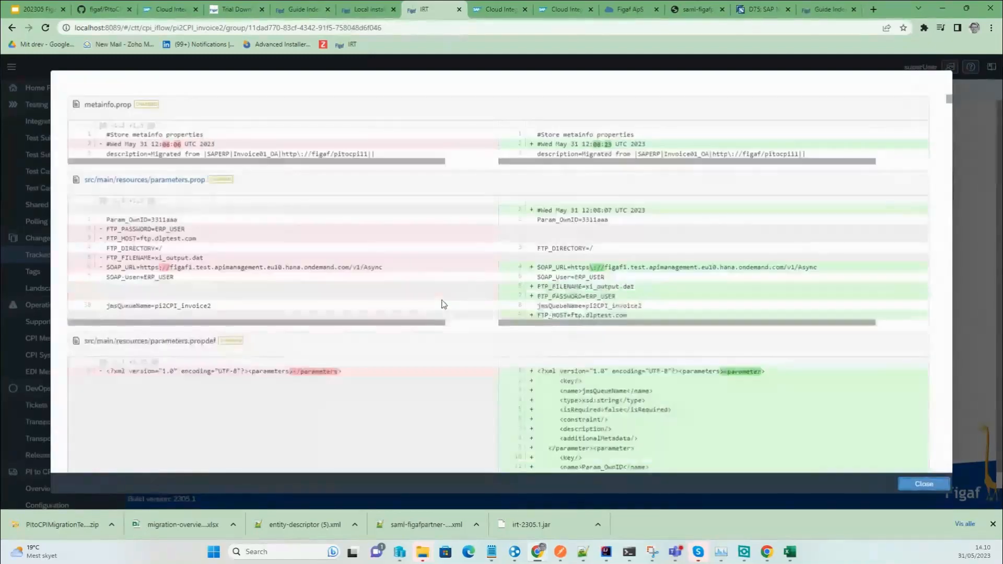
scroll(486, 287, down, 1)
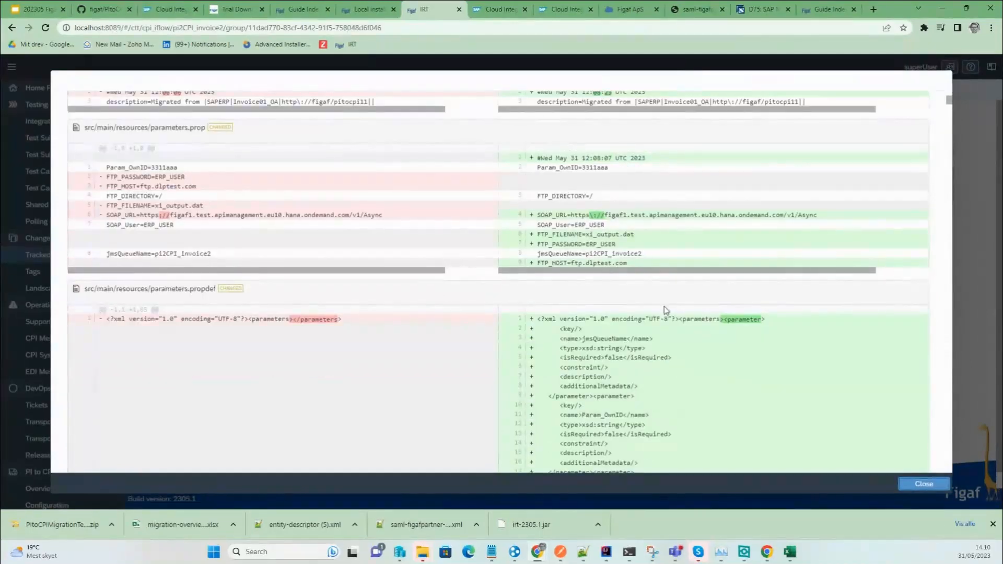
scroll(666, 309, down, 1)
click(923, 483)
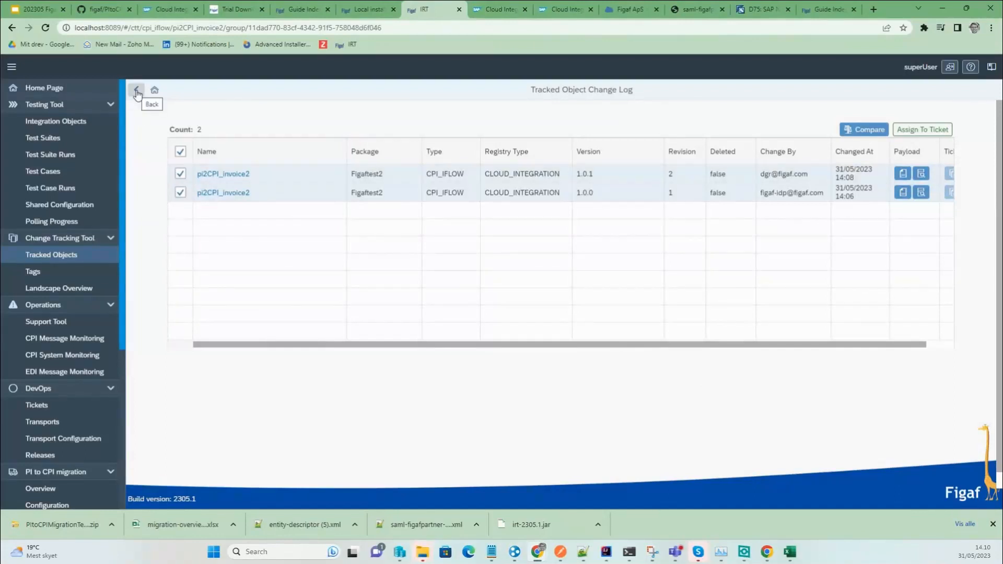
Return to the tracked objects list and show the Custom XSLTs and Testing migrations of Iflow slides.
click(137, 92)
click(136, 93)
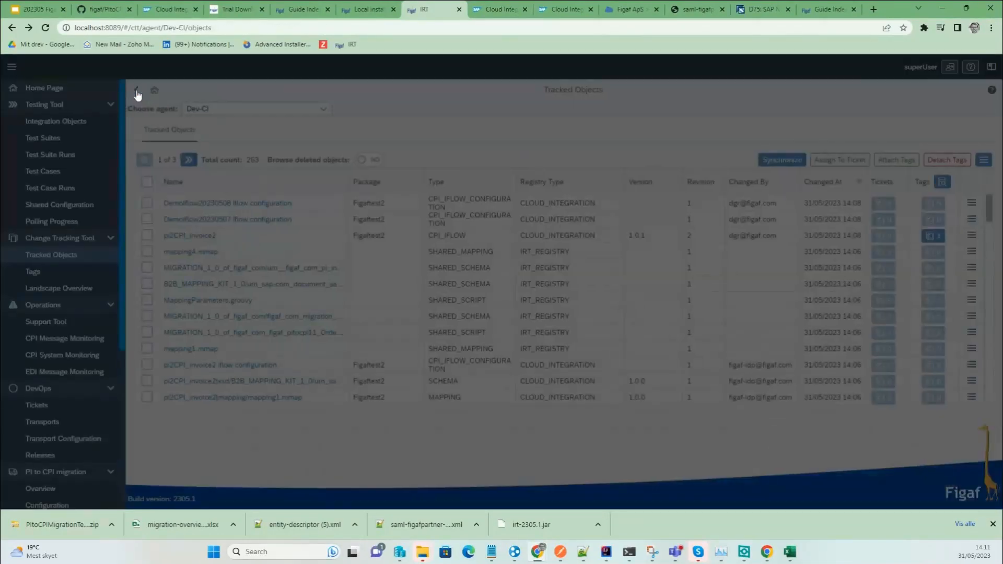
click(37, 8)
click(72, 338)
click(73, 372)
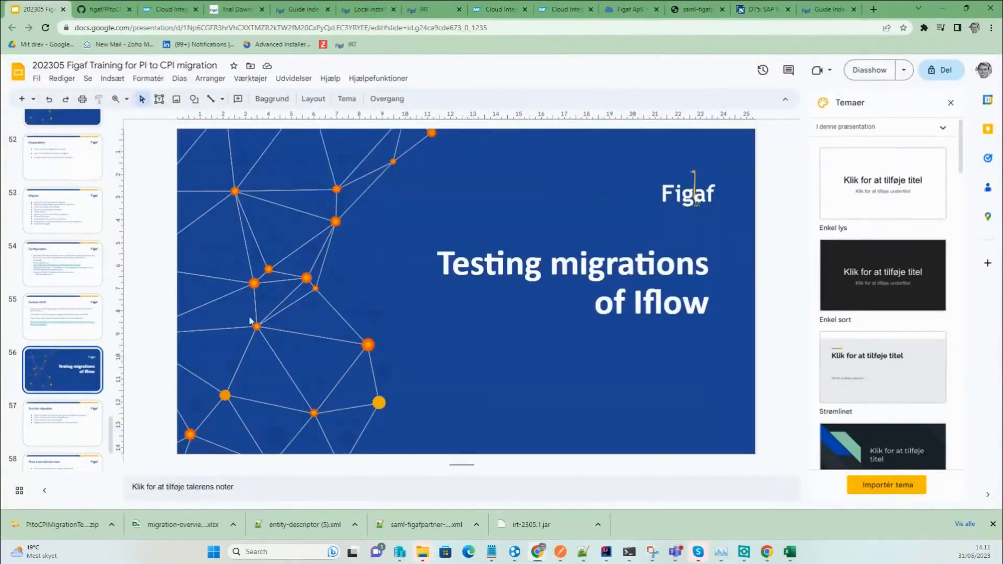
View slides 57 and 58, go back to slide 56, then return to IRT's tracked objects.
click(54, 412)
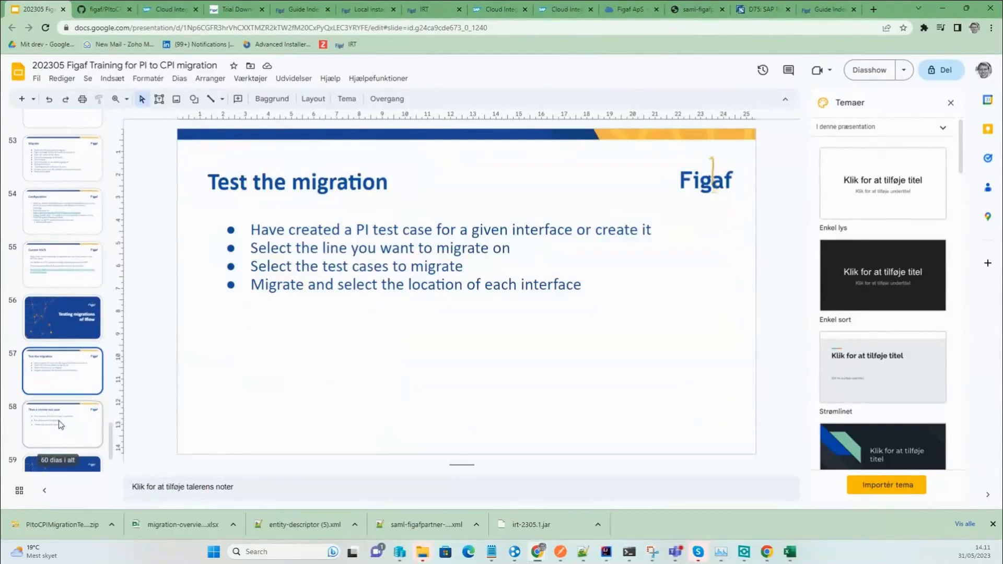
click(60, 425)
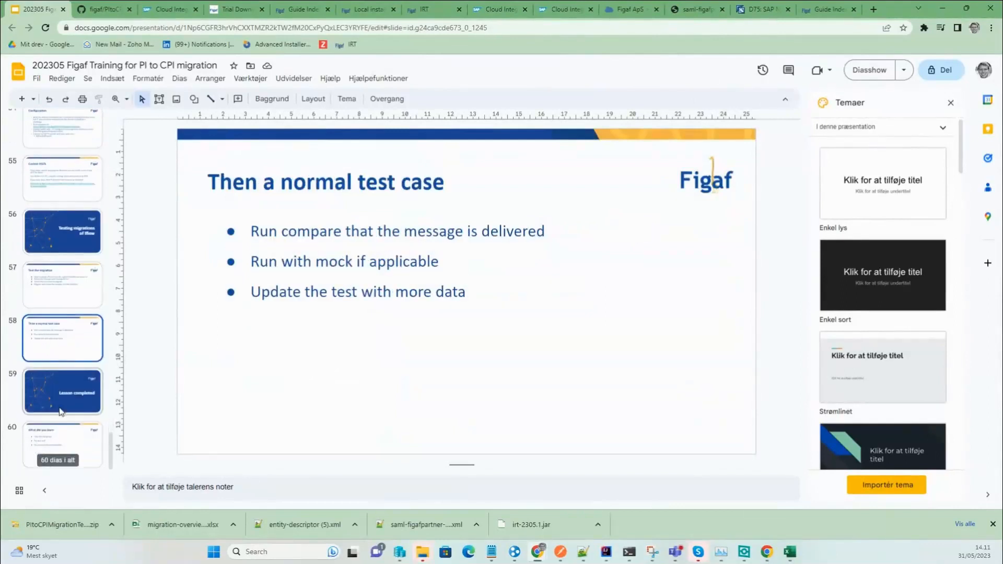
click(77, 250)
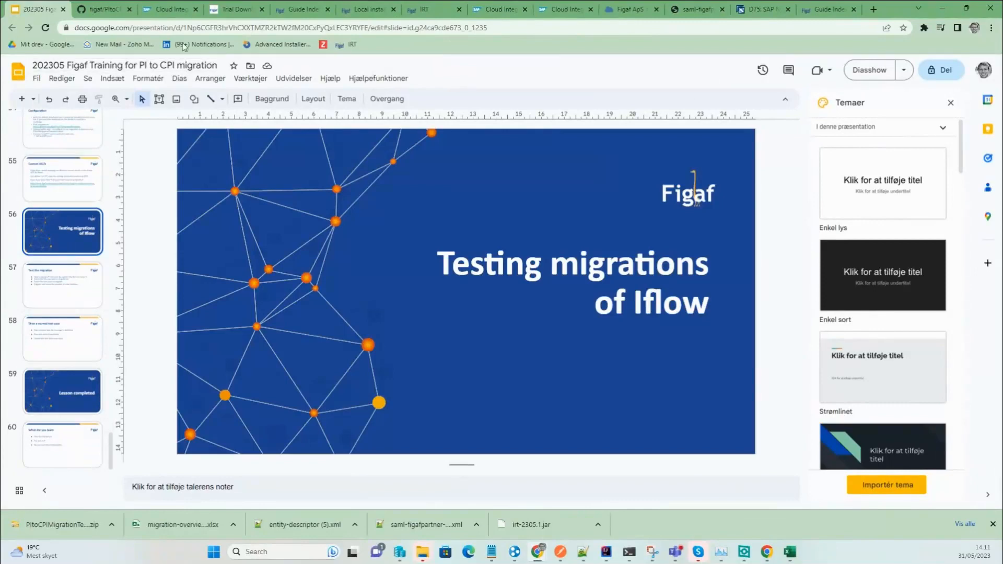
click(440, 13)
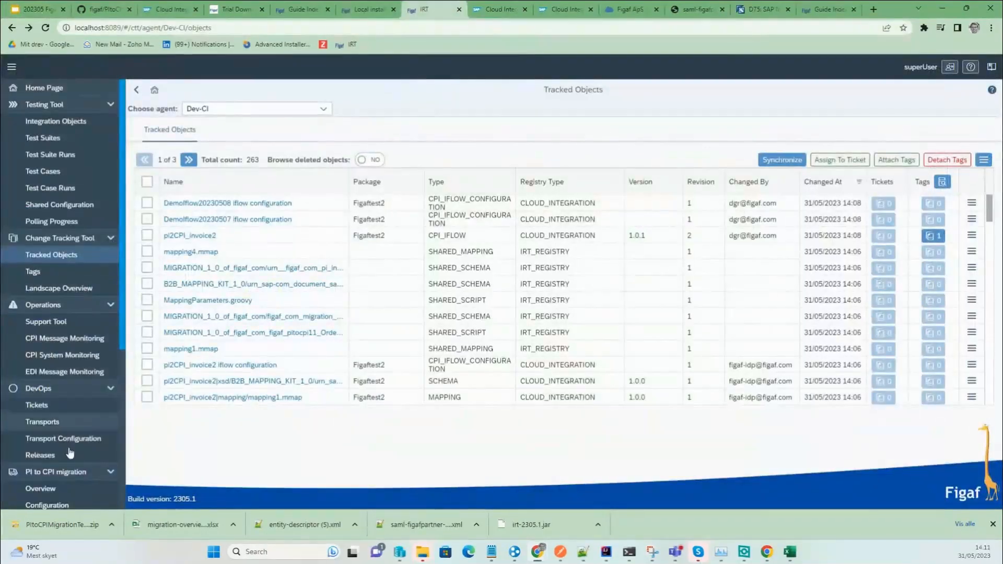
Sort the PI to CPI migration overview by PI Test cases descending, noting the 198 total.
click(67, 488)
click(435, 168)
click(440, 208)
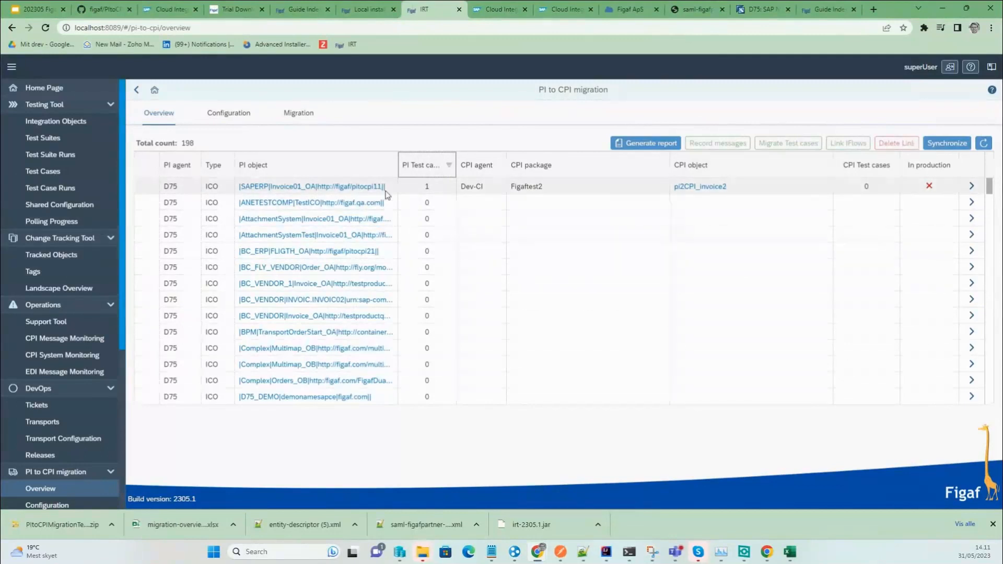
drag(197, 147, 171, 138)
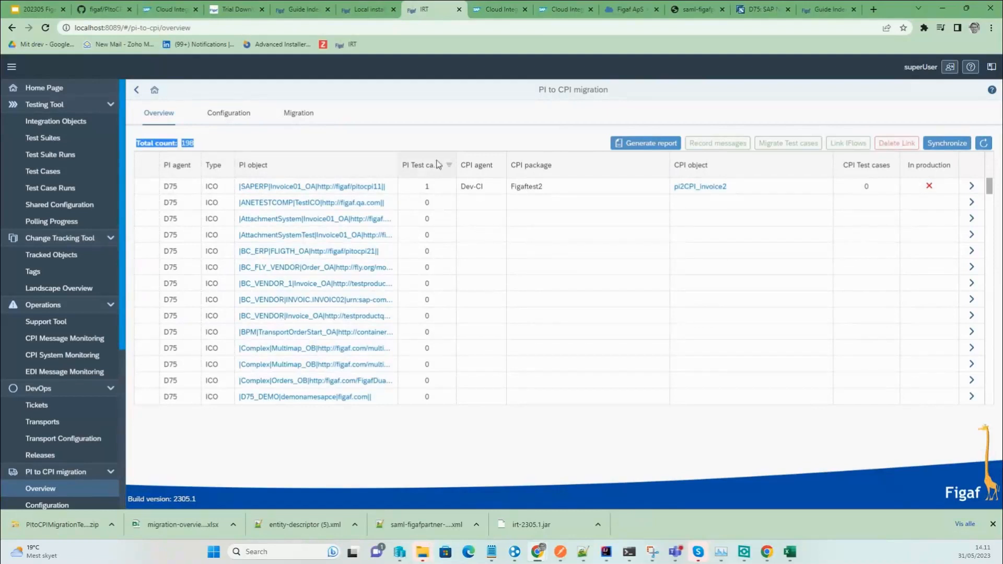
Select the first ICO row and bring up the list of iFlows to link.
click(904, 192)
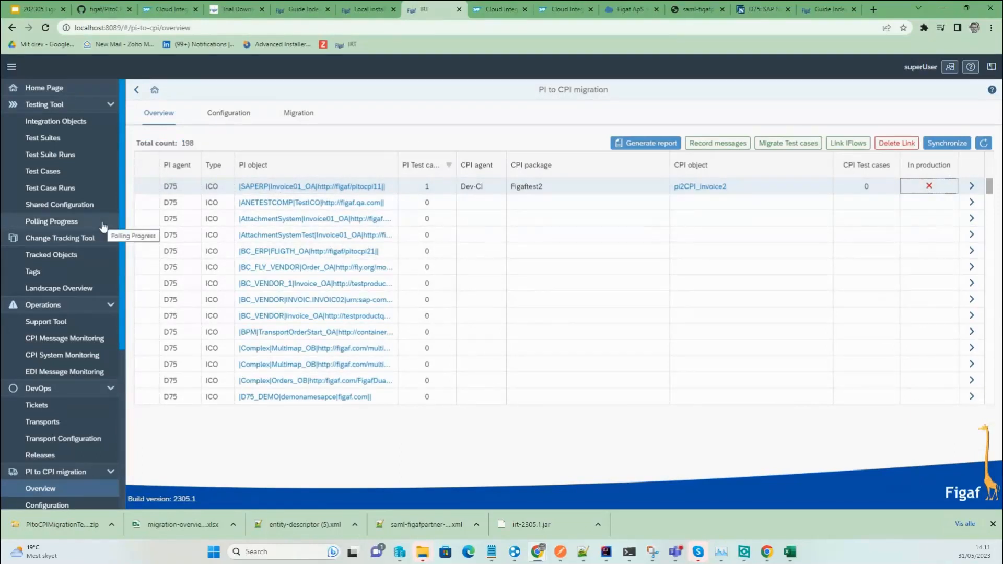
click(147, 186)
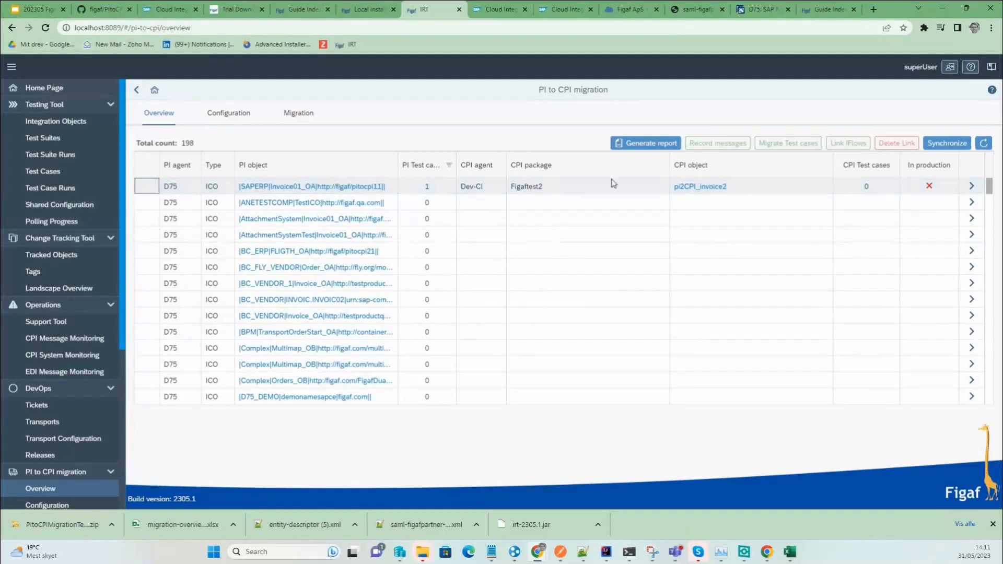
click(147, 187)
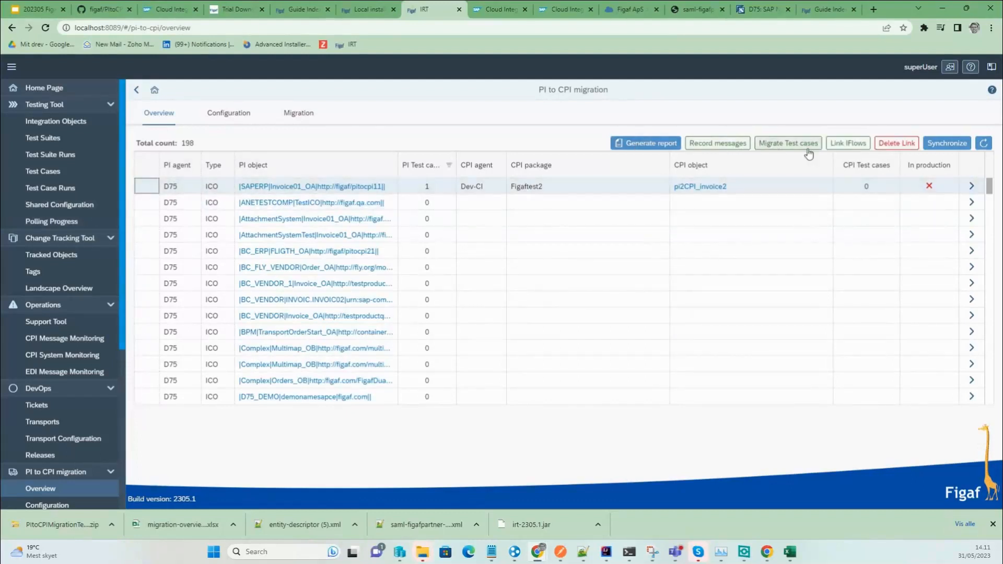
click(847, 143)
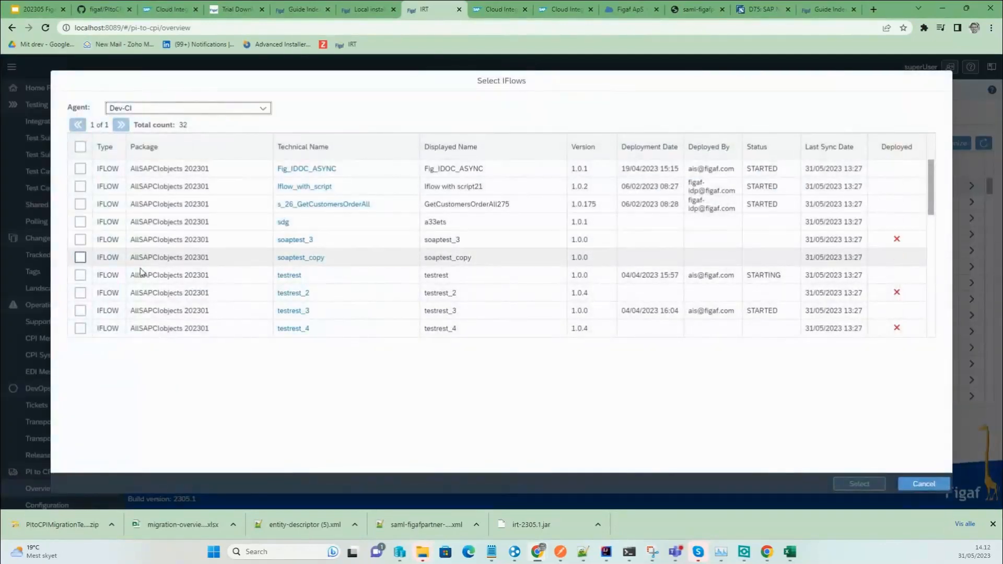
Tick NameAndTypeIdentity_SI, confirm linking it to the ICO, and dismiss the success message.
scroll(141, 269, down, 3)
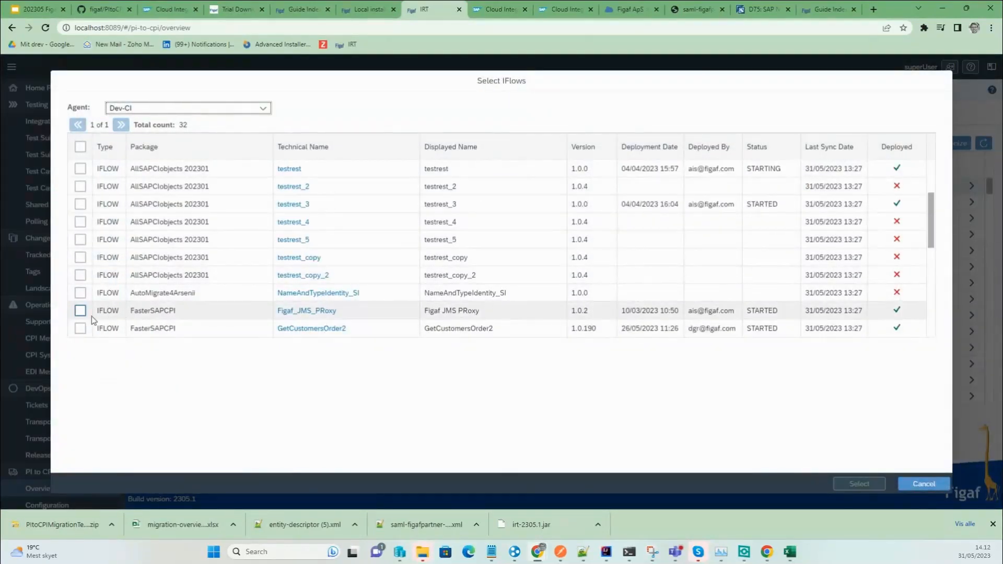
click(95, 298)
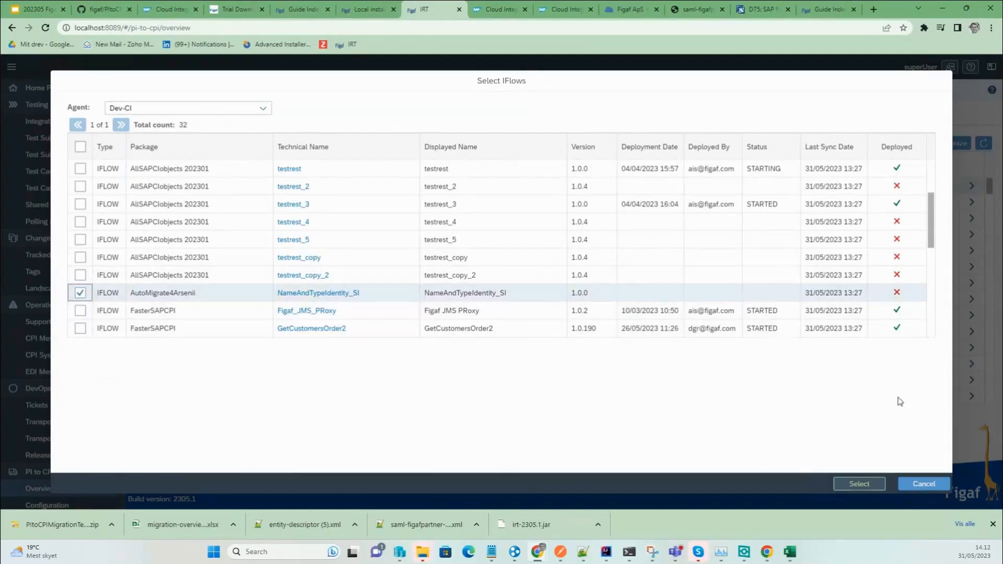
click(859, 484)
click(610, 310)
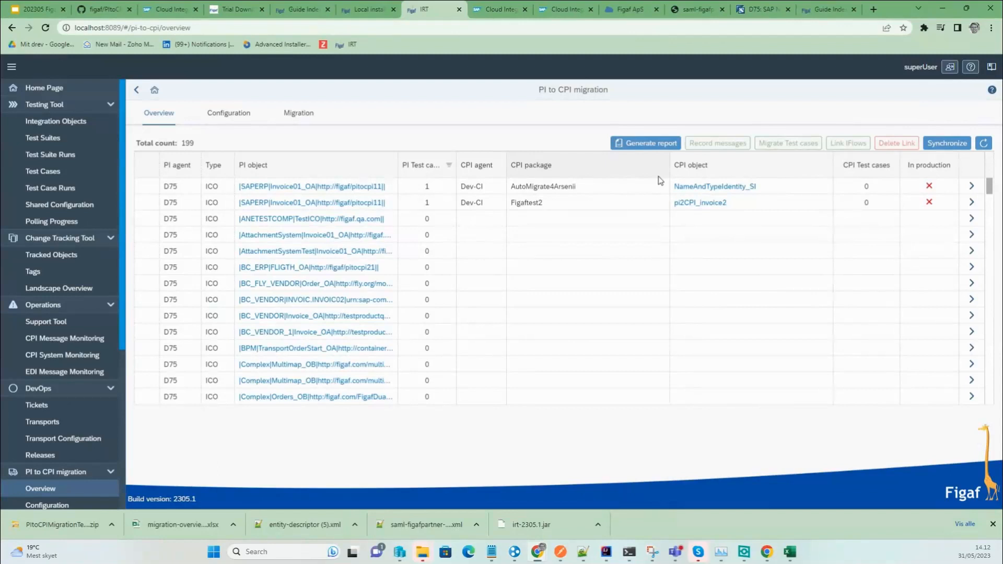
click(285, 118)
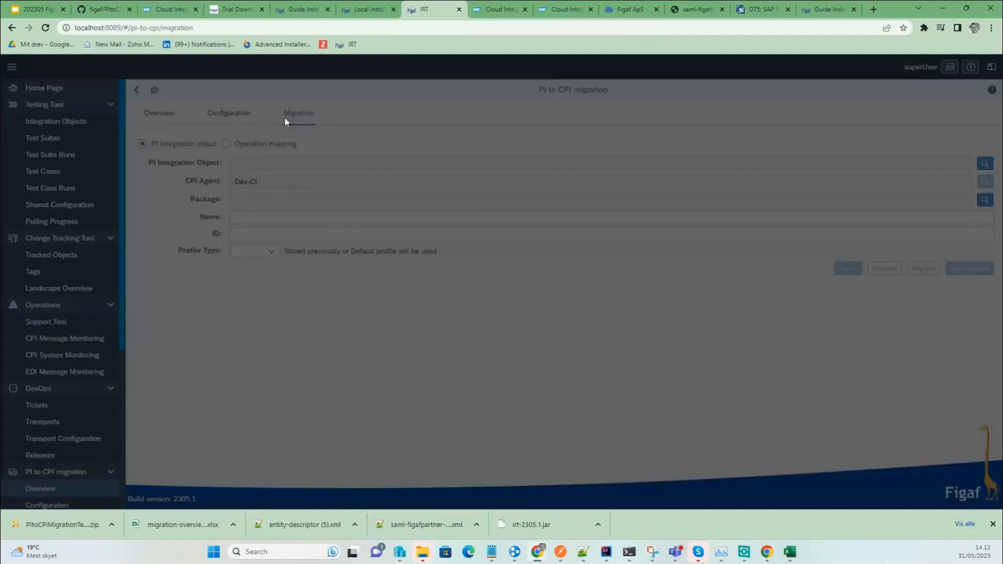
click(242, 143)
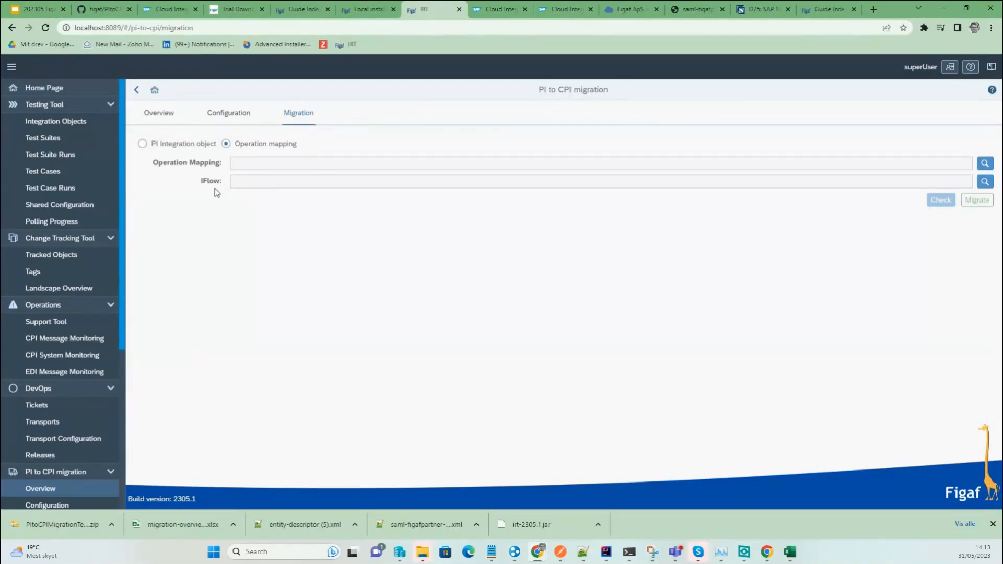
click(149, 112)
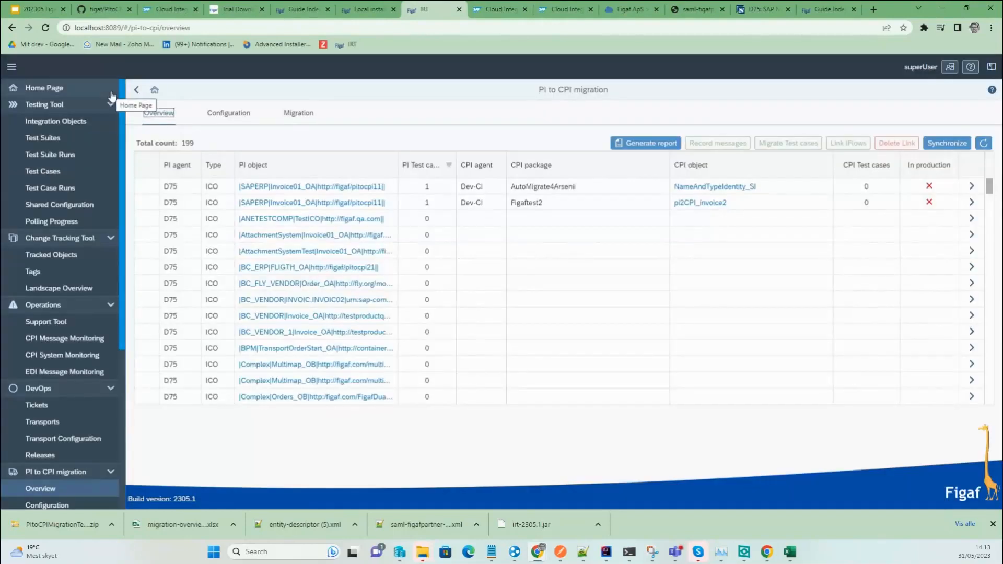
click(146, 202)
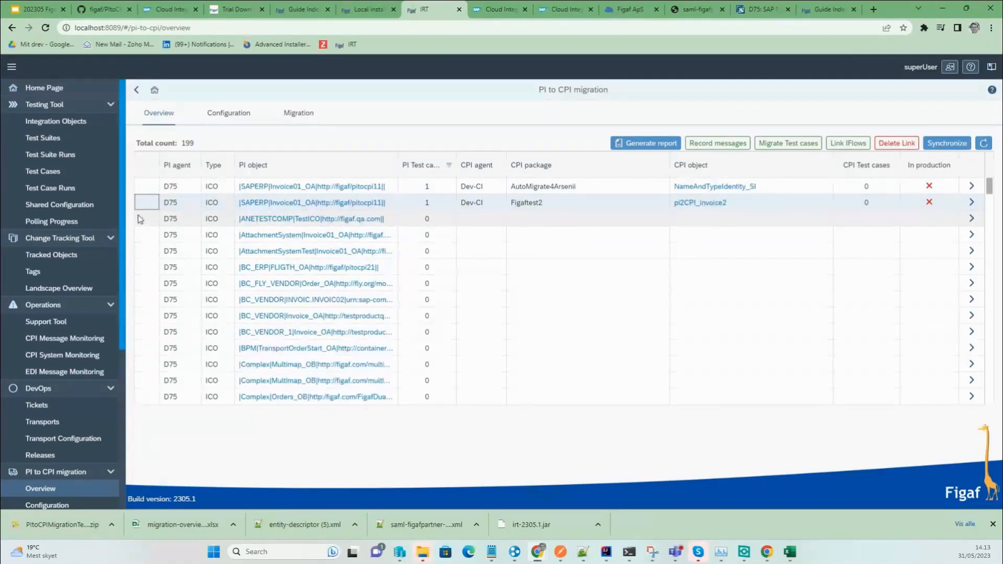
Select the 'for migraiton' test case and set it to add to the existing suite pi2cpi trainig.
click(776, 145)
click(187, 193)
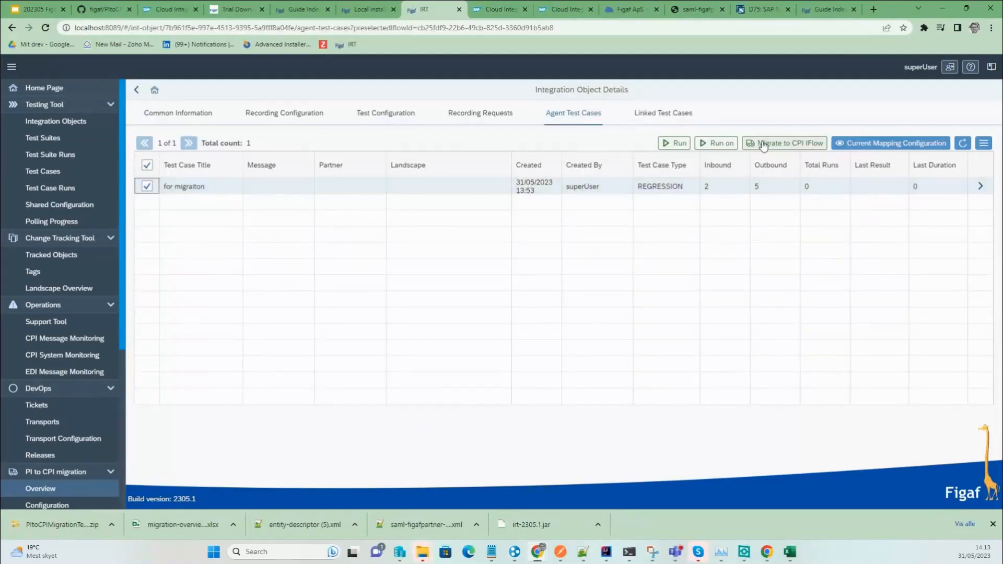
click(762, 145)
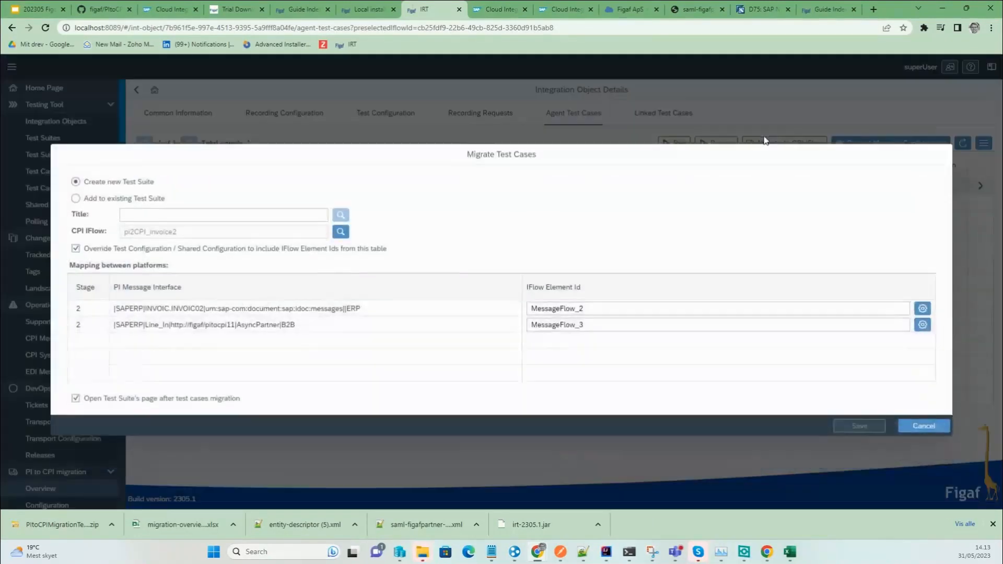
click(93, 192)
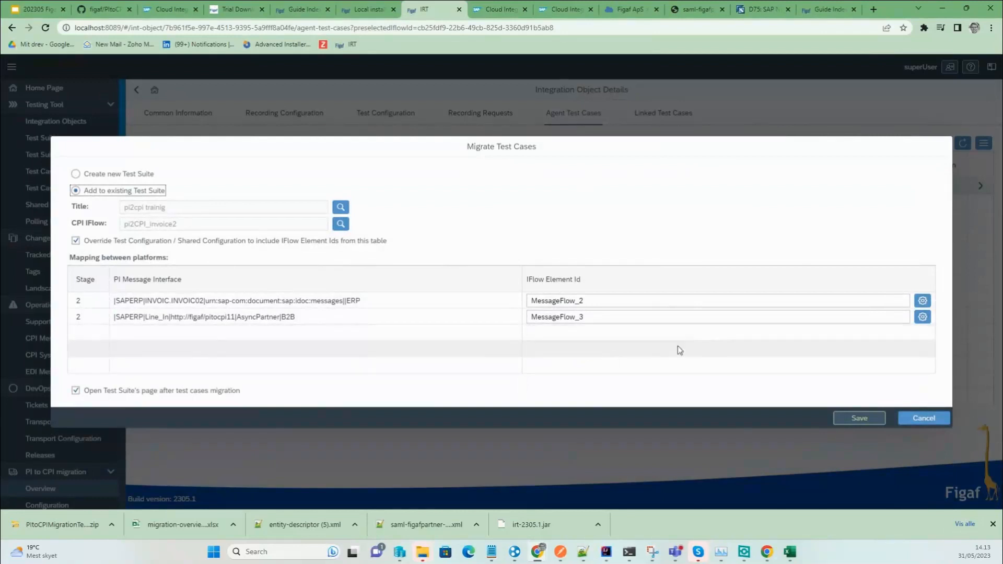
Check the iFlow diagram and change the second row's element id to MessageFlow_3.
click(923, 301)
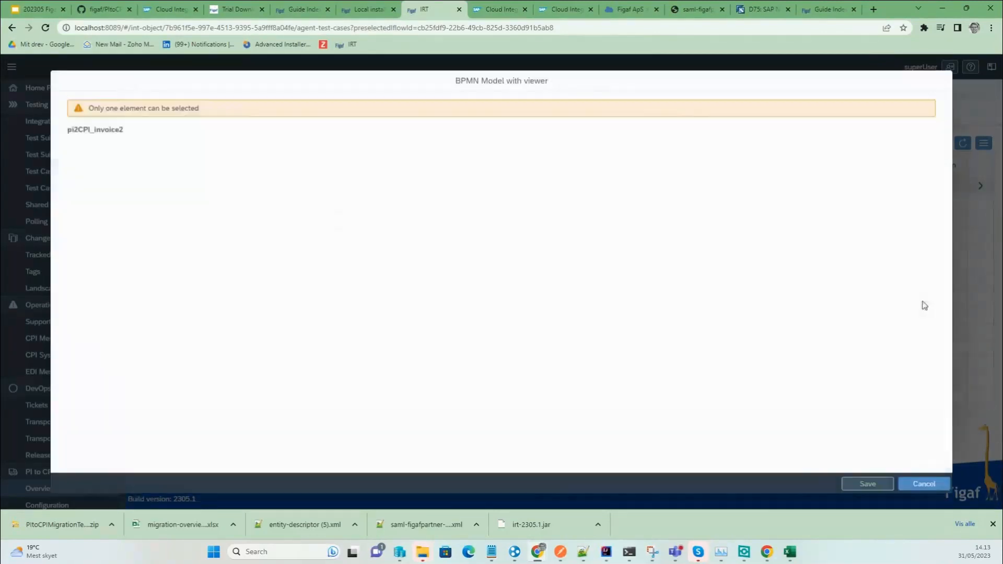
click(924, 485)
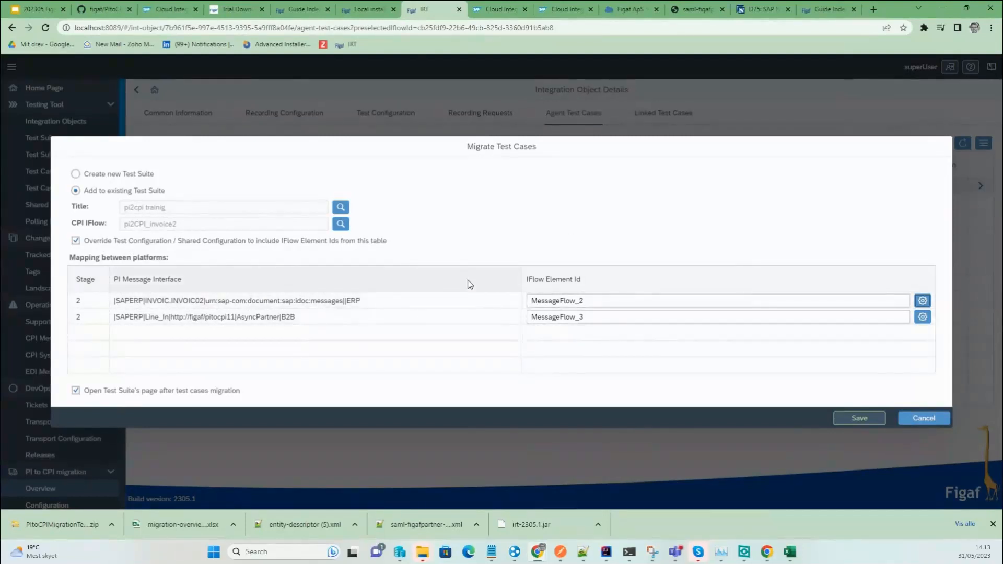
click(657, 317)
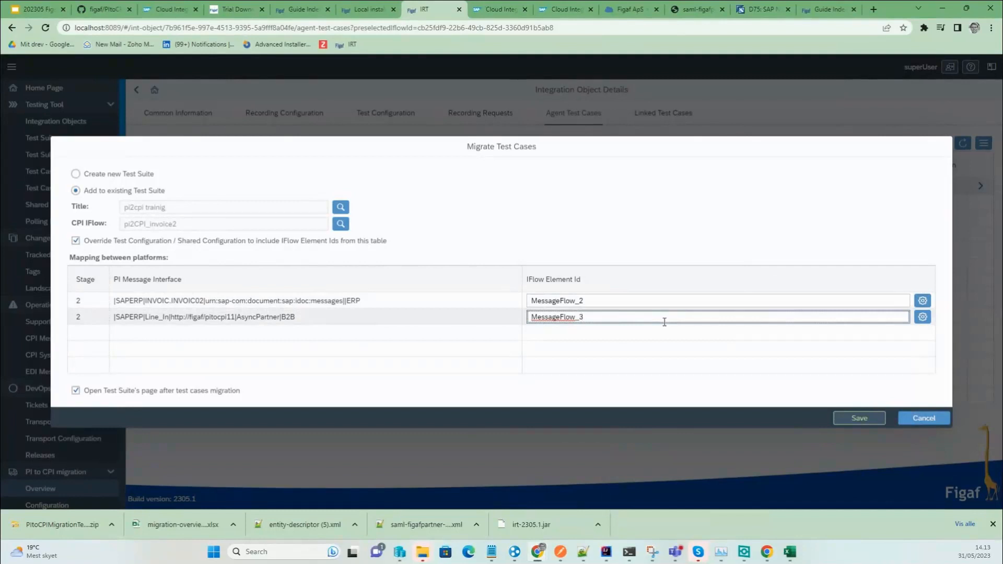
key(BackSpace)
text(2)
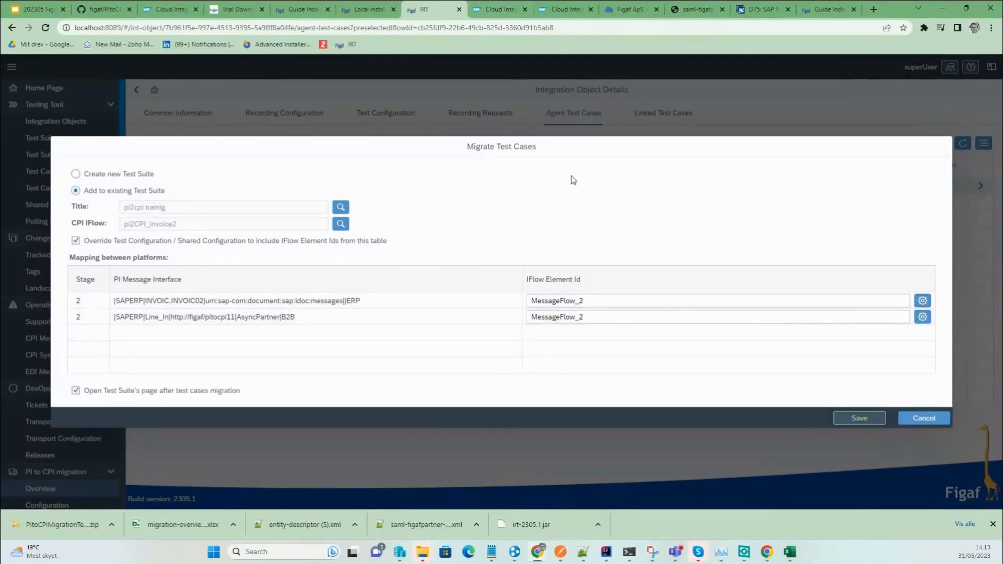
key(BackSpace)
text(e)
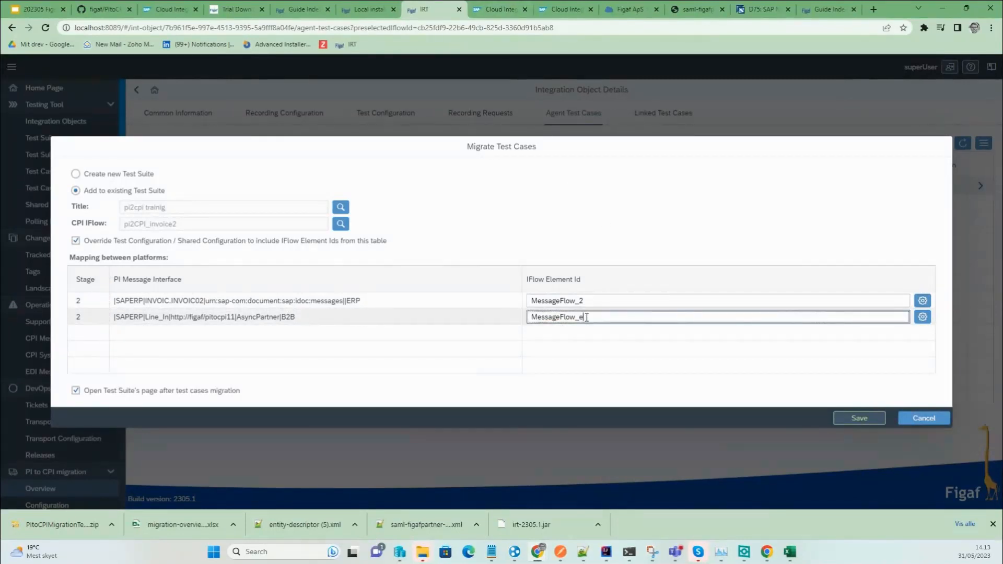
key(BackSpace)
text(3)
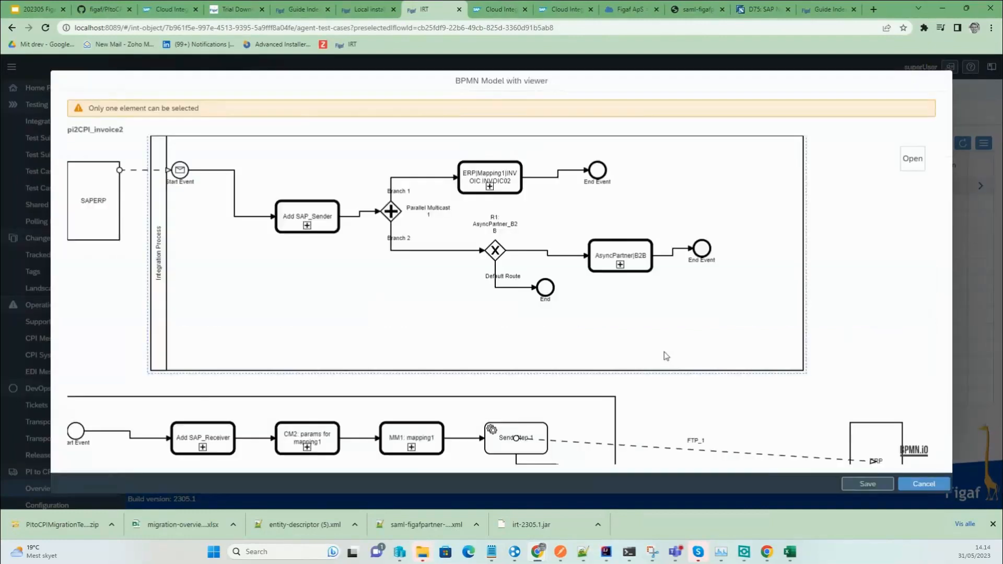
Inspect the End event, Request Reply 2 message flow and Split per document step, then cancel.
drag(643, 305, 518, 162)
drag(577, 376, 577, 183)
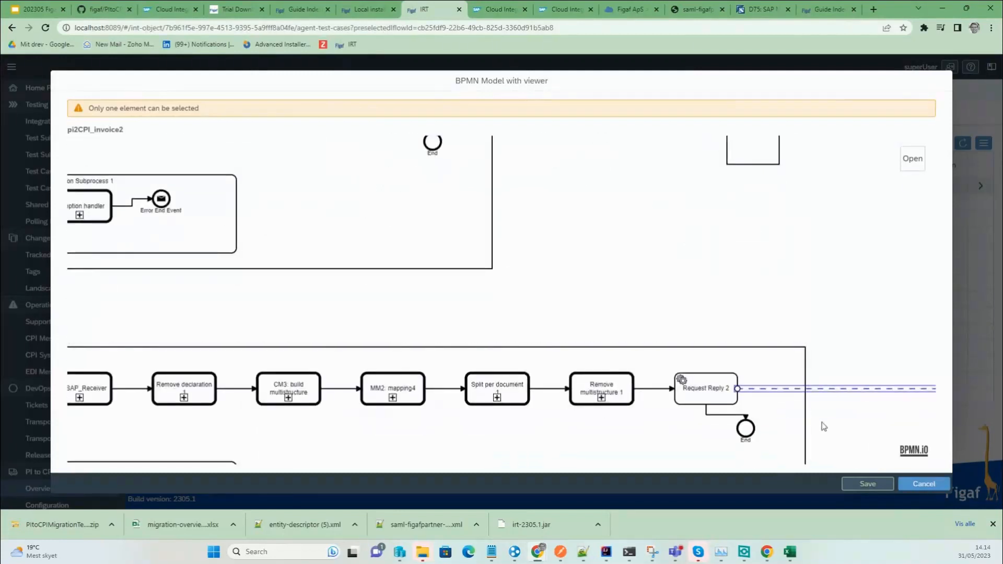
scroll(819, 423, down, 1)
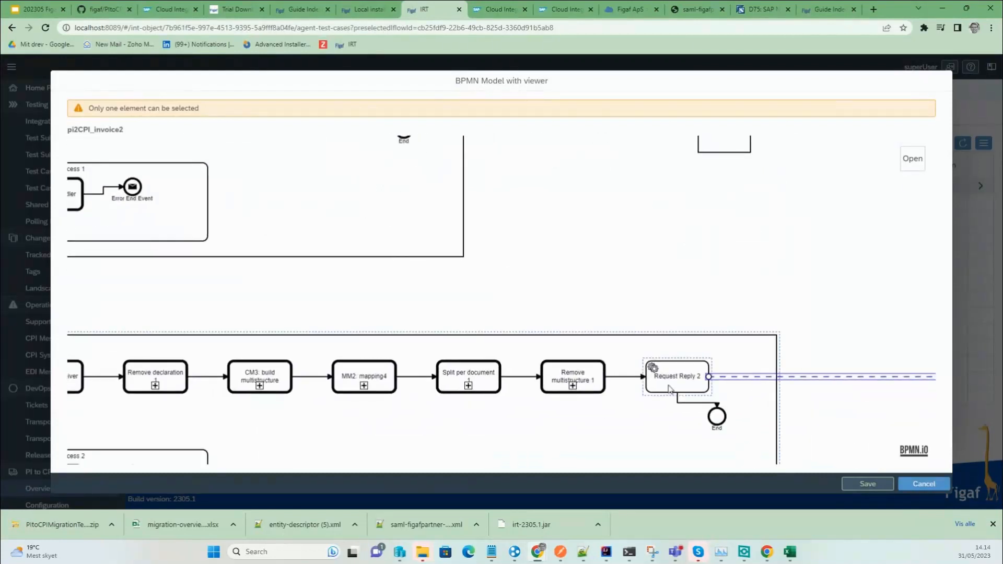
drag(718, 417, 729, 417)
click(728, 418)
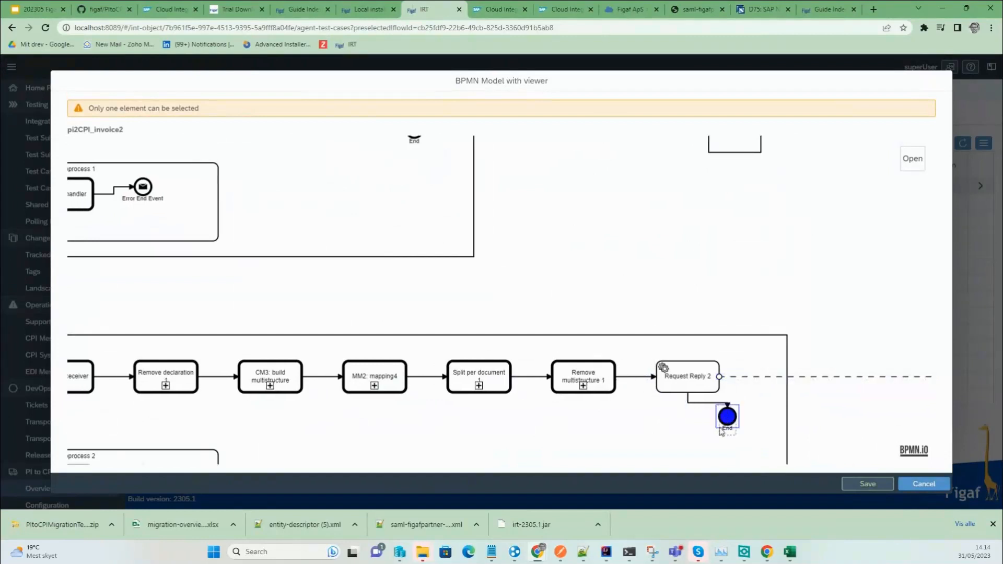
click(760, 376)
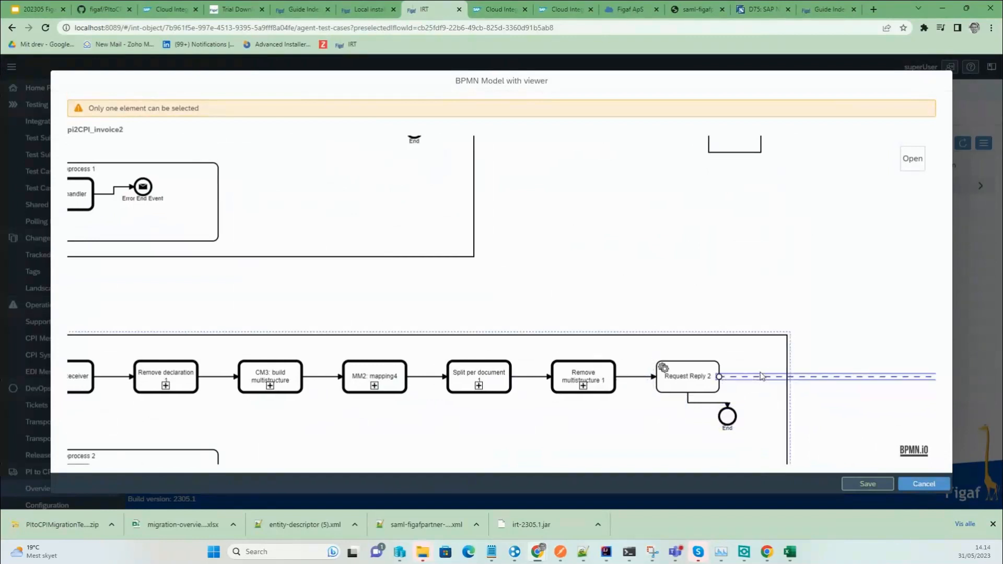
click(483, 378)
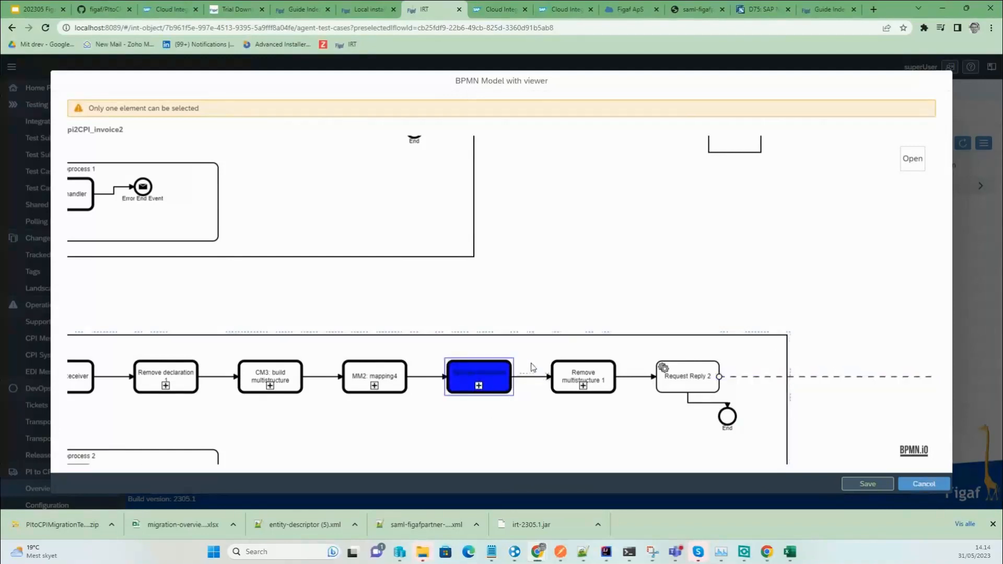
click(924, 485)
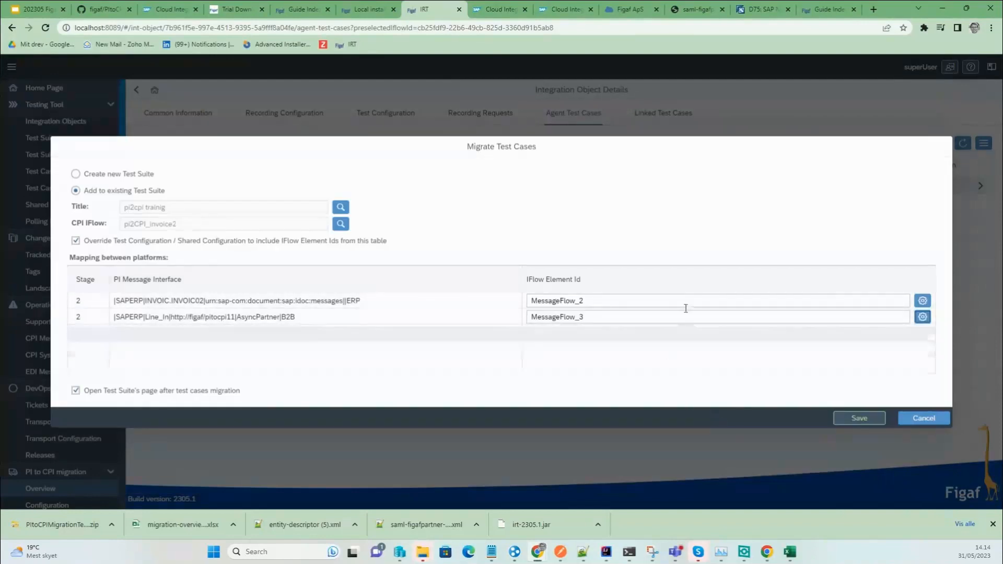
Migrate the test case to pi2CPI_invoice2 and open the resulting Dev-CI test case's details.
click(845, 417)
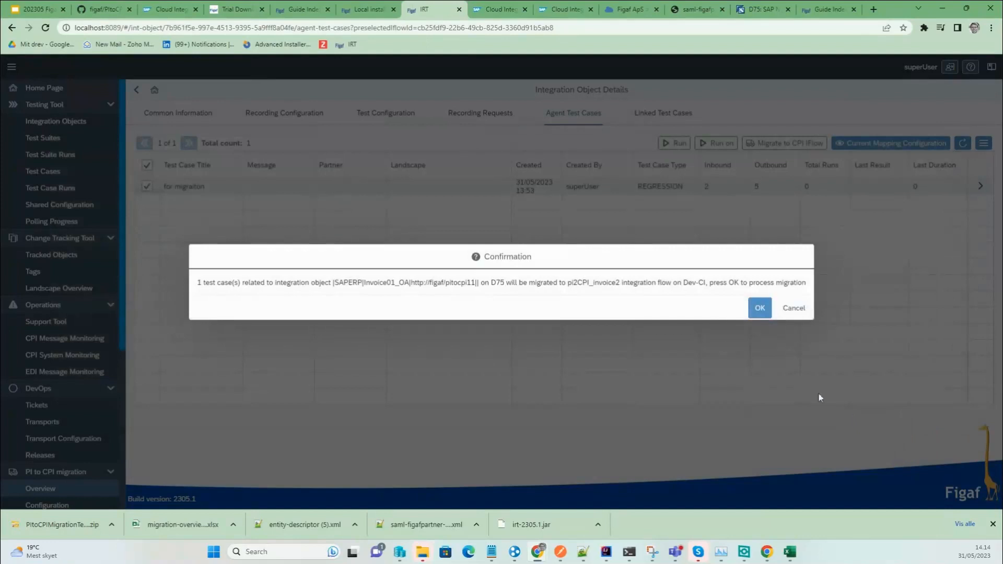
click(756, 306)
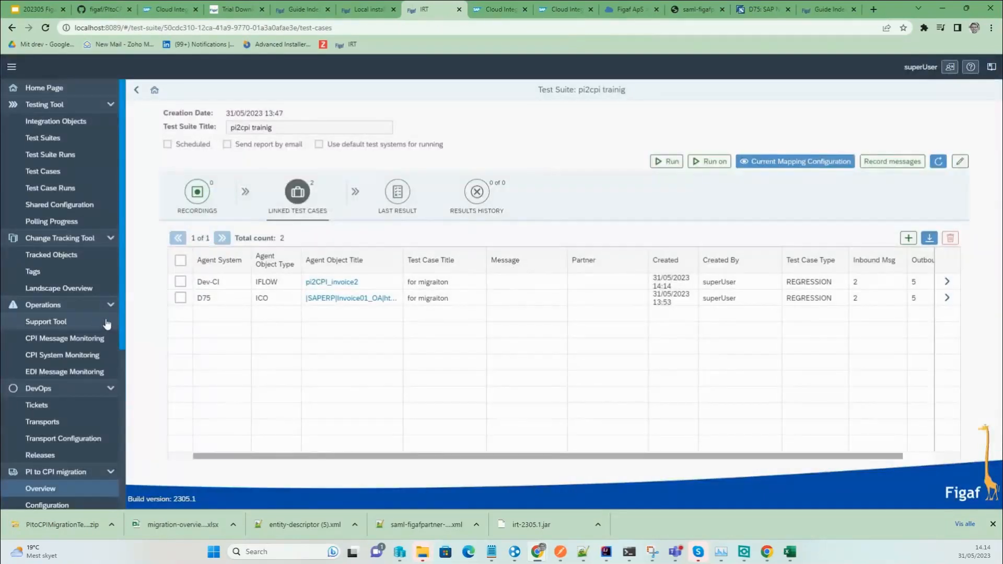
click(184, 283)
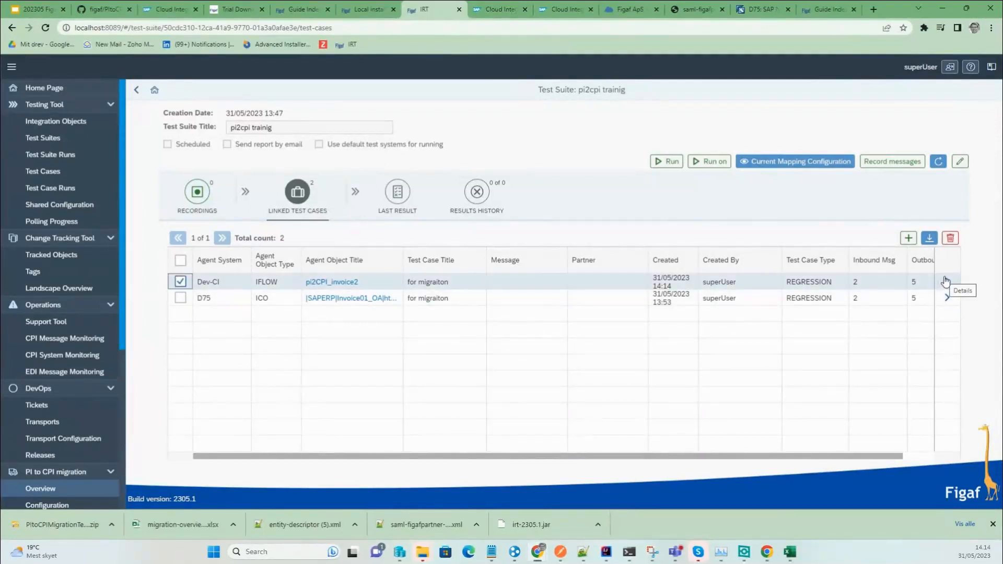
click(710, 161)
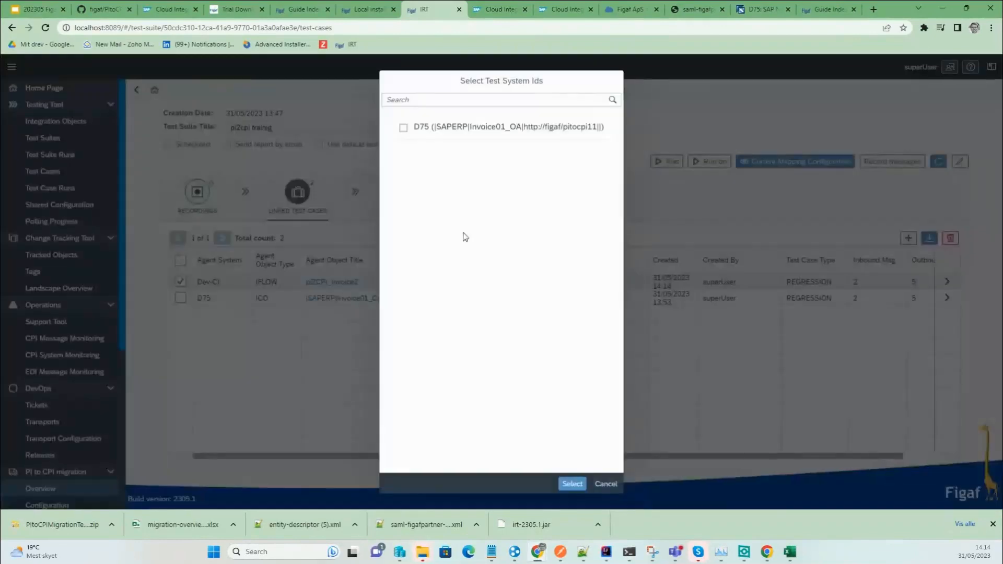
click(606, 484)
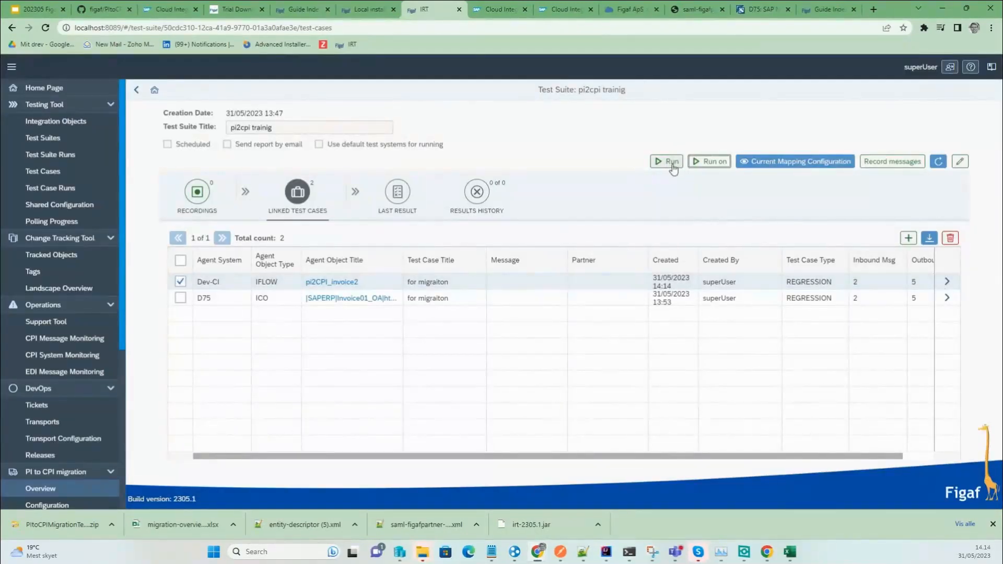
click(948, 282)
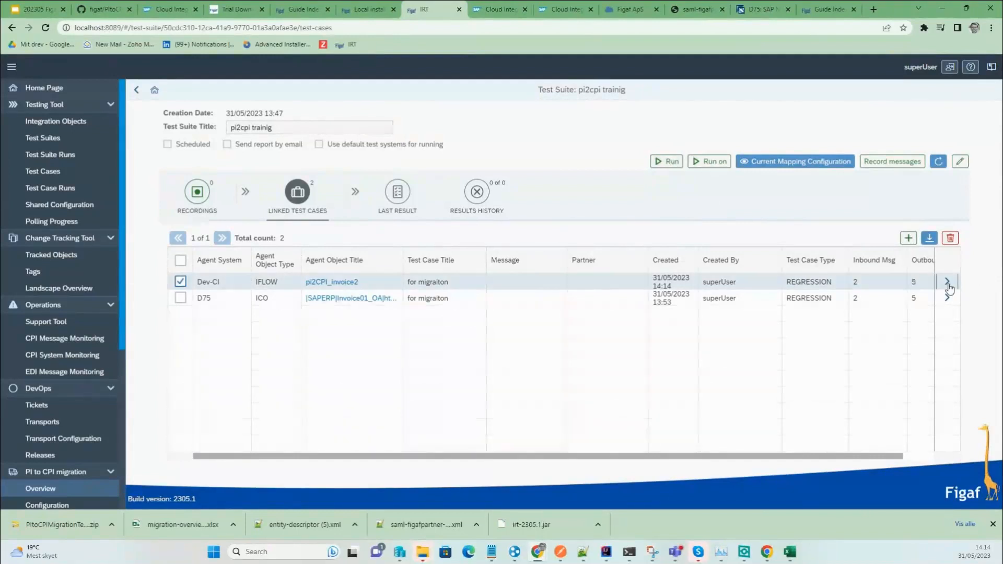
Run the migrated test case, requesting the missing iFlow licence when prompted.
click(803, 142)
click(514, 321)
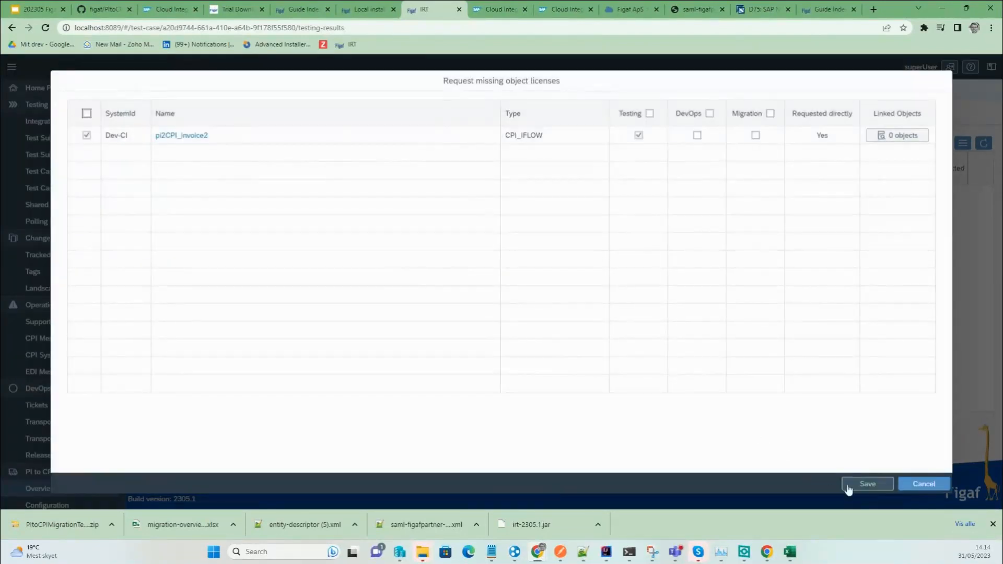
click(848, 486)
click(540, 315)
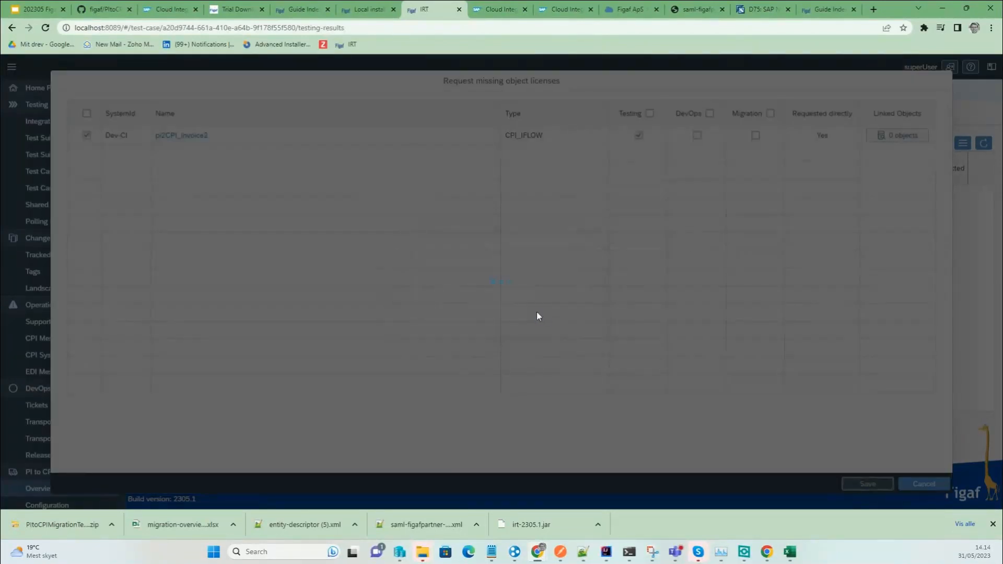
click(572, 313)
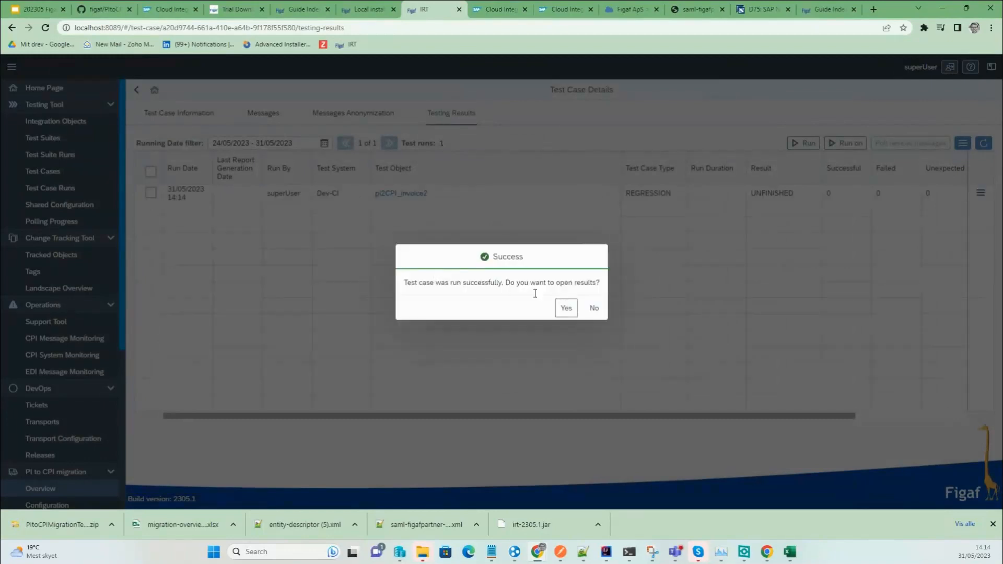
Review the test run's message runs and view pi2CPI_invoice2 in Cloud Integration.
click(564, 305)
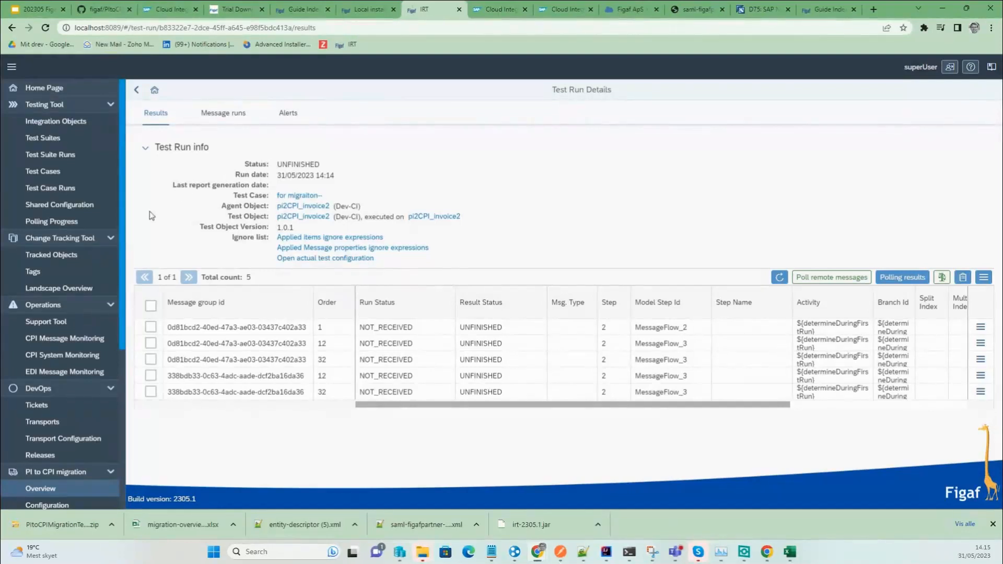
click(212, 118)
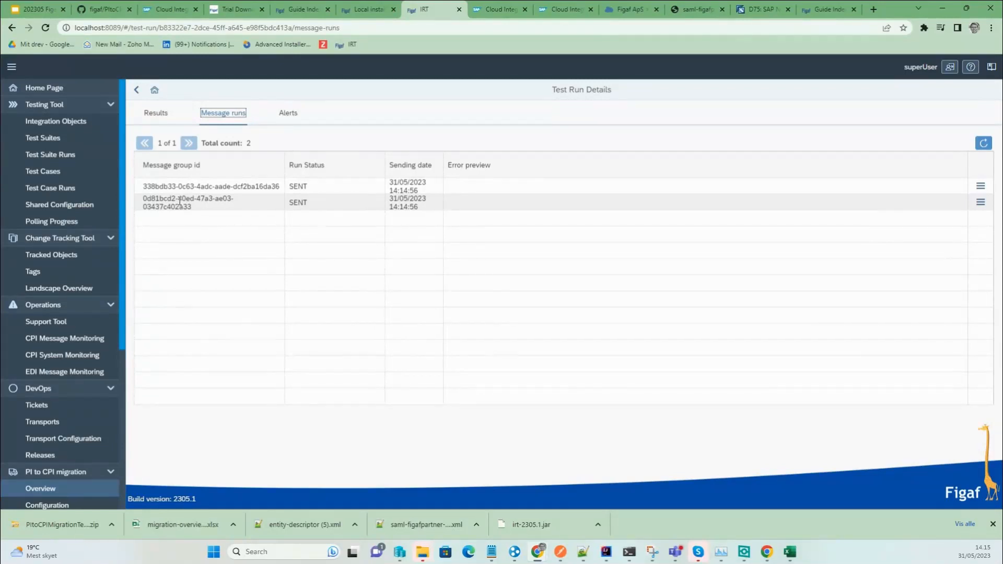
click(153, 114)
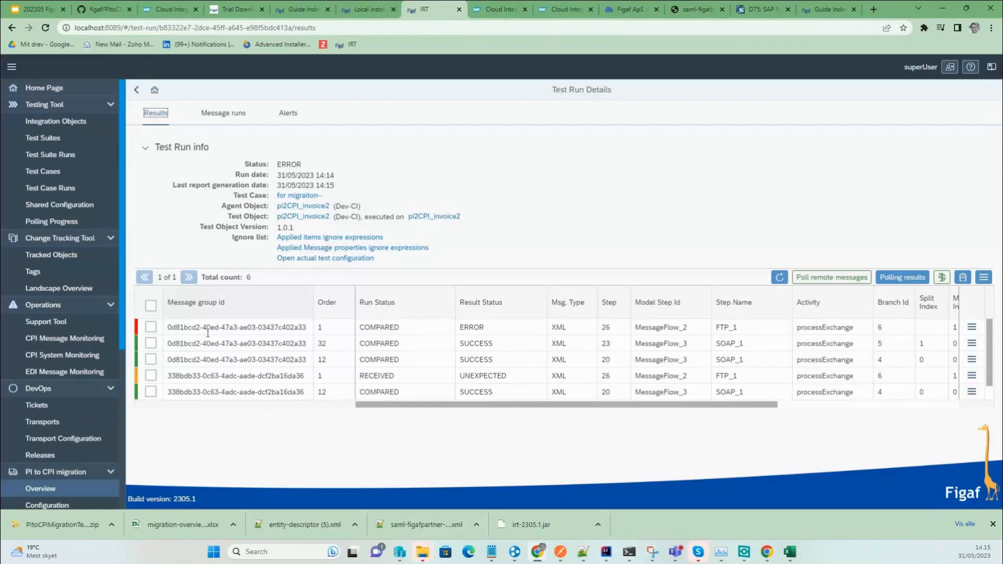
click(435, 216)
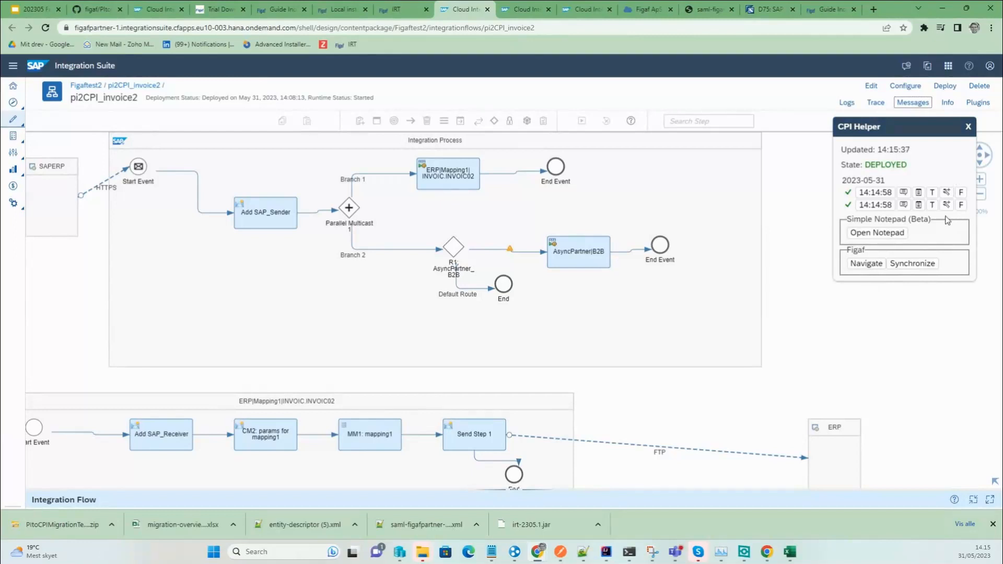
key(ctrl+shift+Tab)
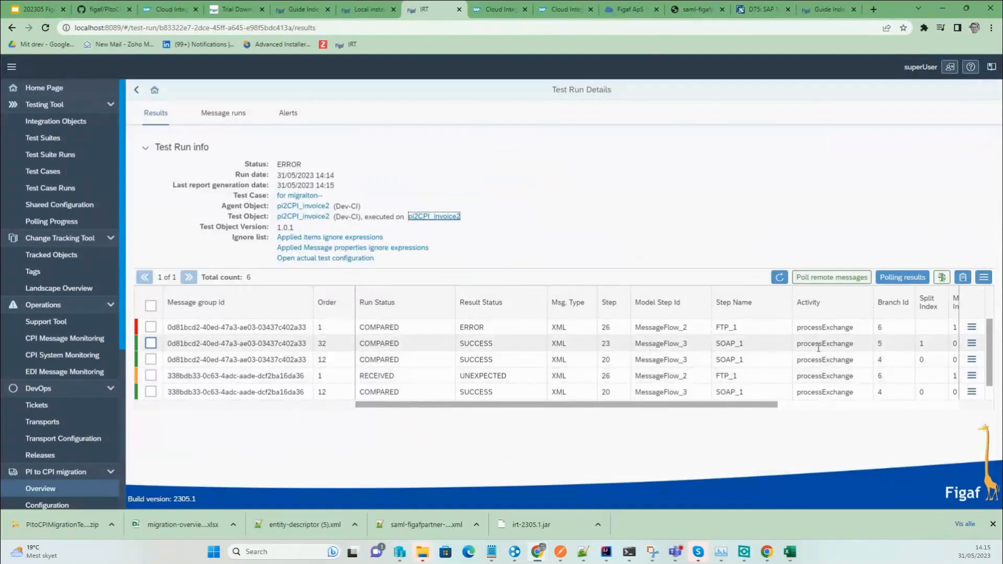
Mark the differing line 4 element of the errored FTP_1 result as ignored.
click(972, 327)
click(916, 345)
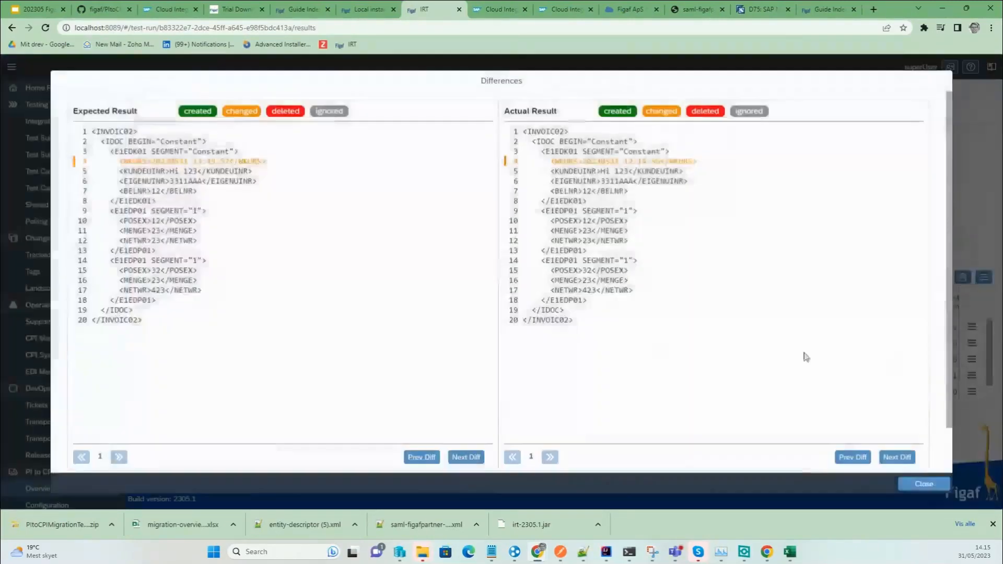
click(162, 164)
click(636, 311)
click(568, 312)
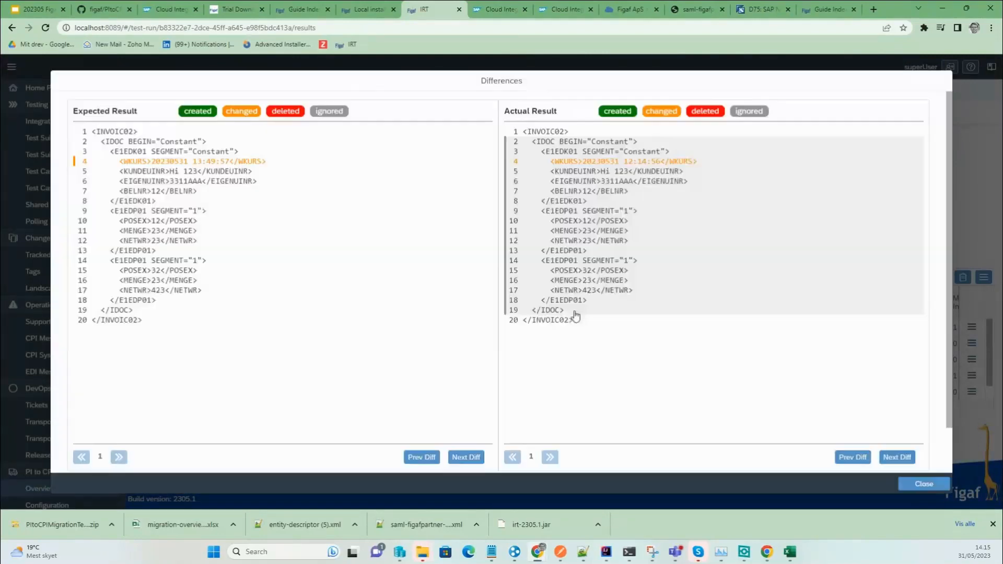
click(923, 484)
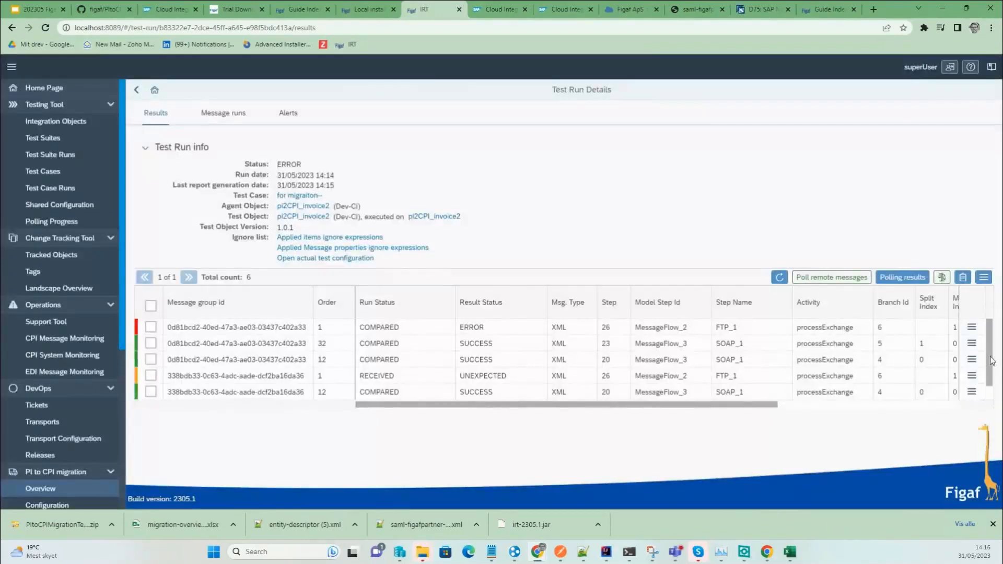
Recheck and recompare all run results, then refresh the results table.
click(921, 282)
click(547, 307)
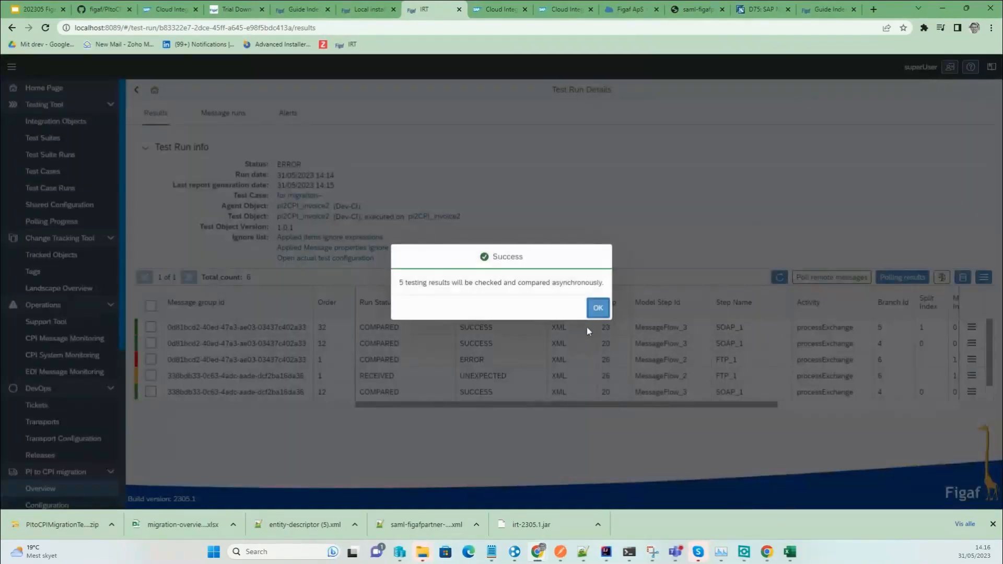
click(598, 307)
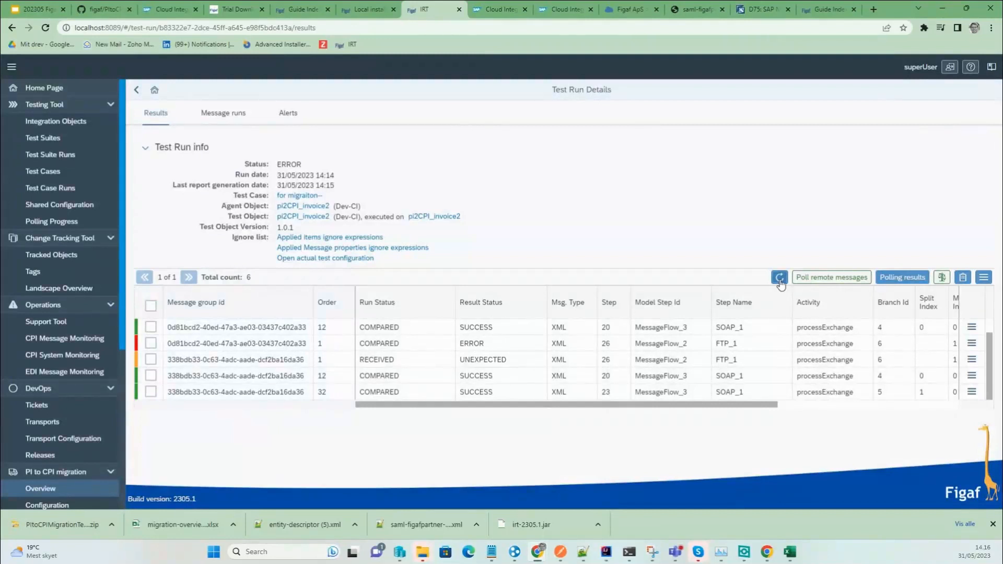
click(780, 281)
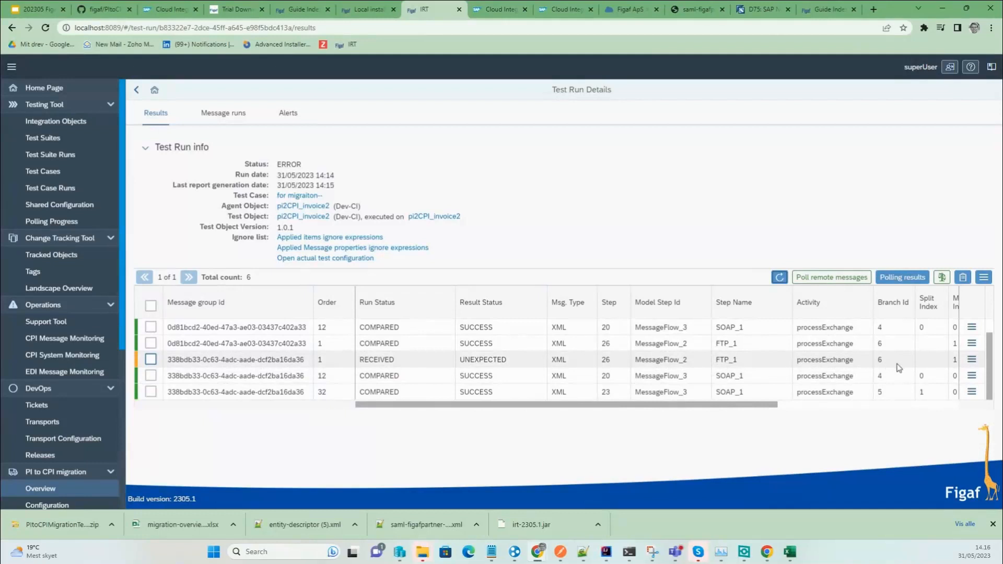
click(972, 359)
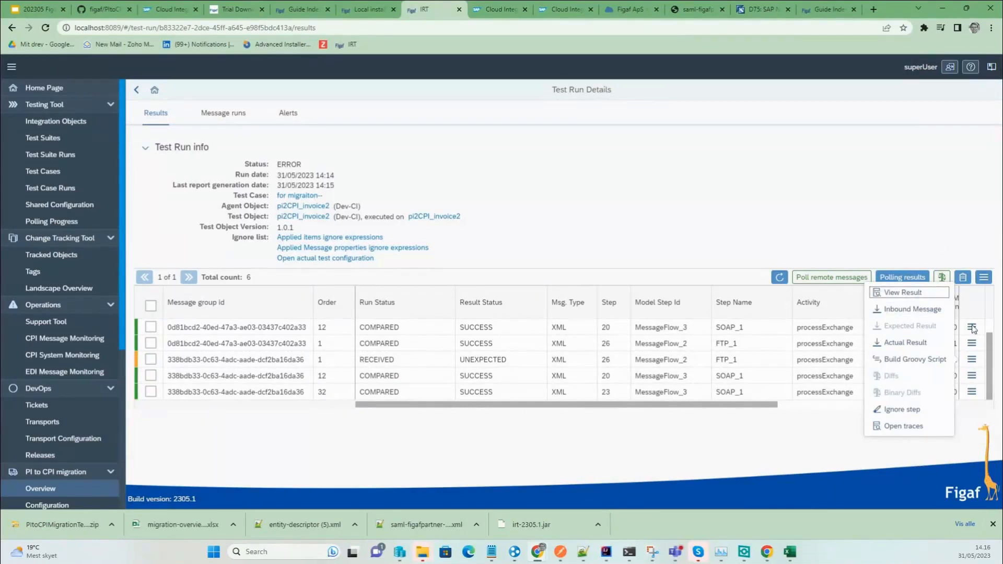
click(806, 452)
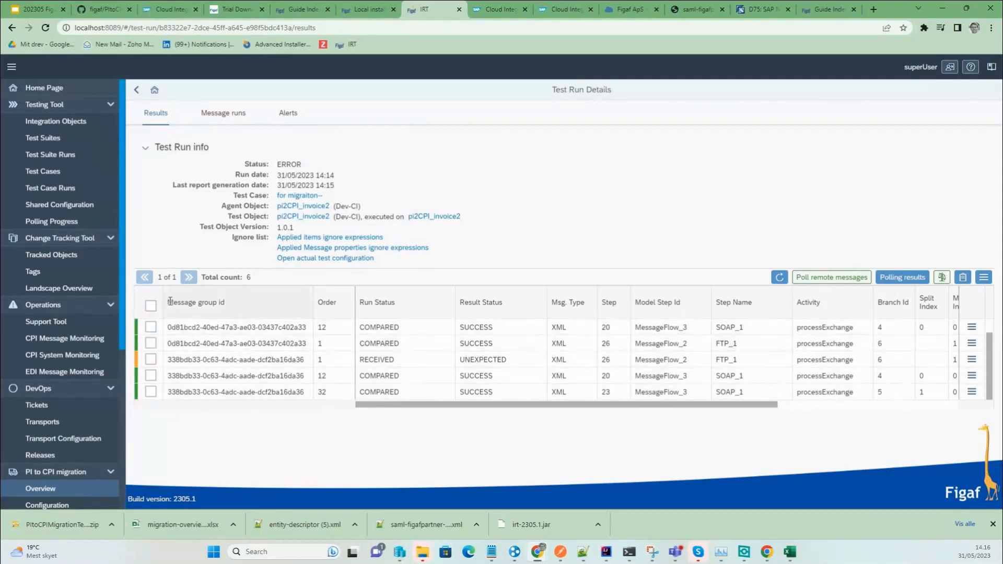
Update the test case from all five results, replacing old messages, and return to Testing Results.
click(151, 306)
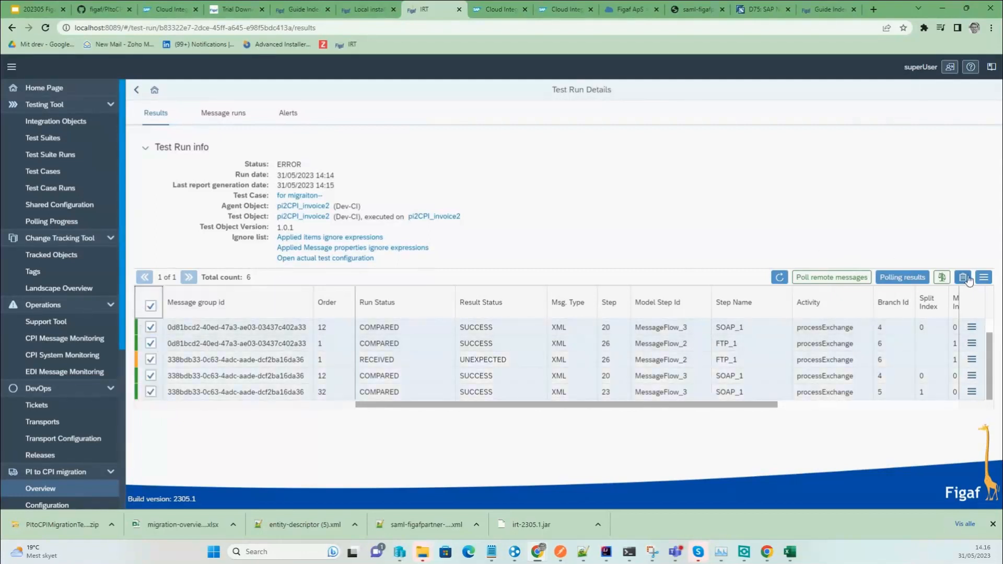
click(984, 277)
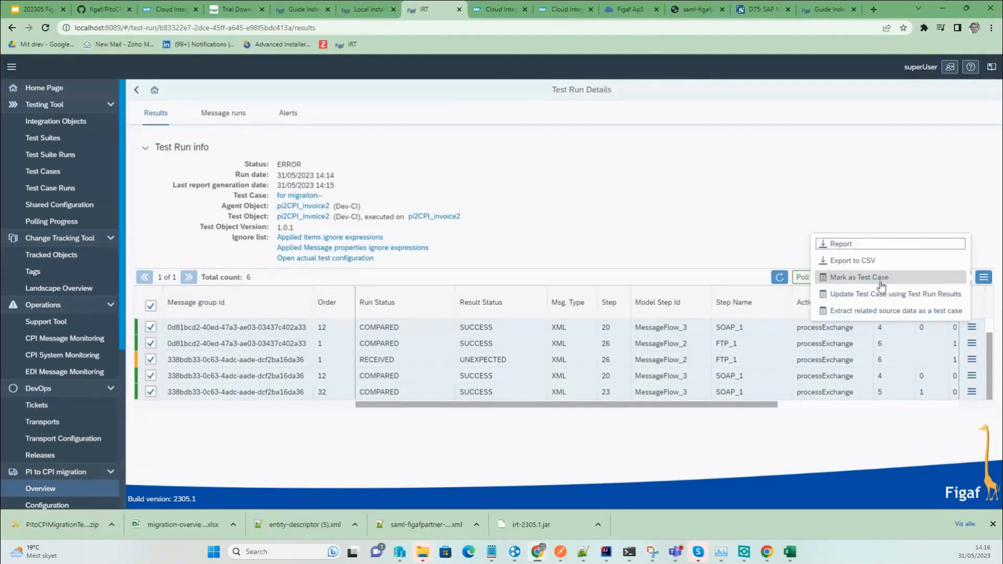
click(888, 294)
click(459, 308)
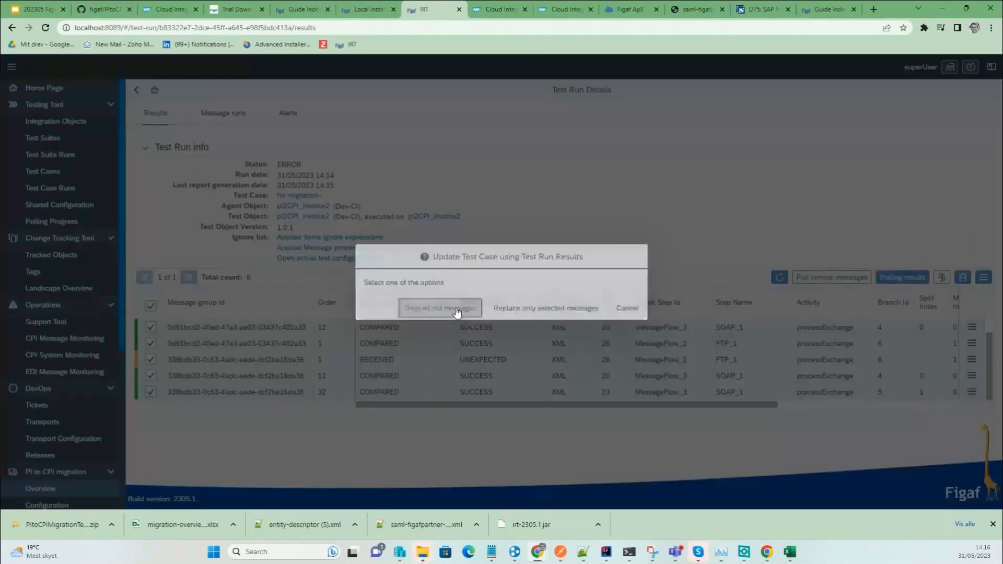
click(570, 307)
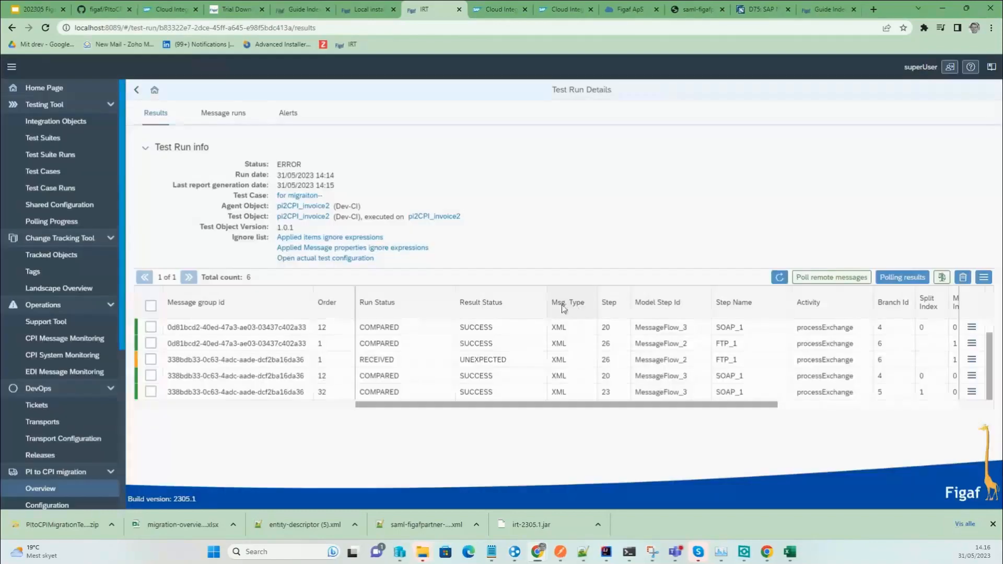
click(137, 90)
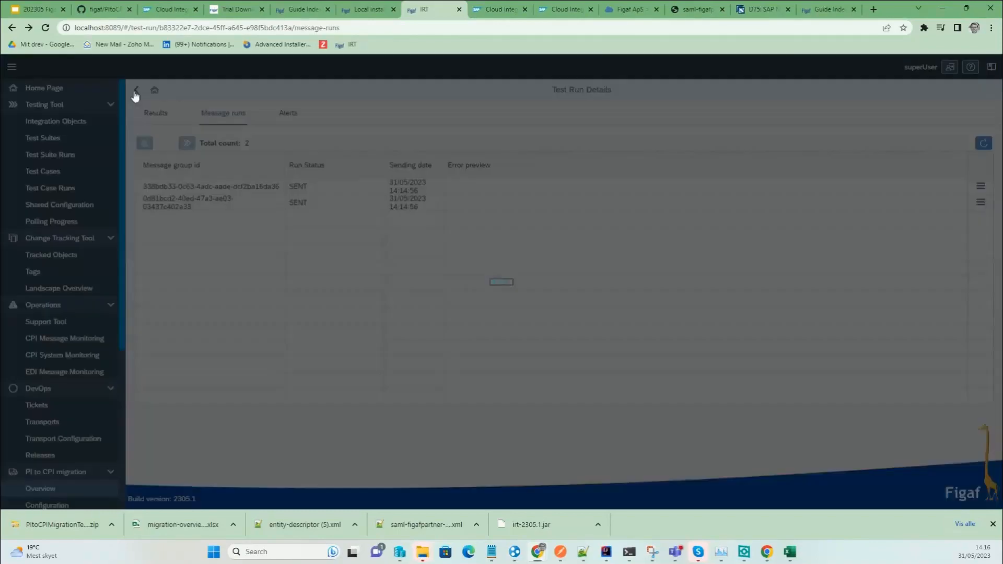
click(138, 91)
click(140, 93)
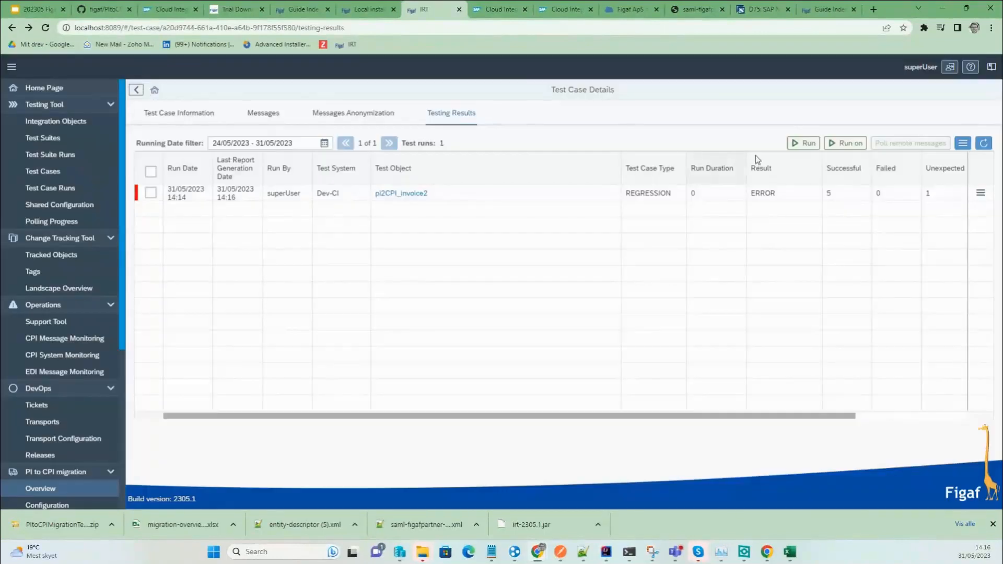
Rerun the test case and review the new run's polling results.
click(803, 146)
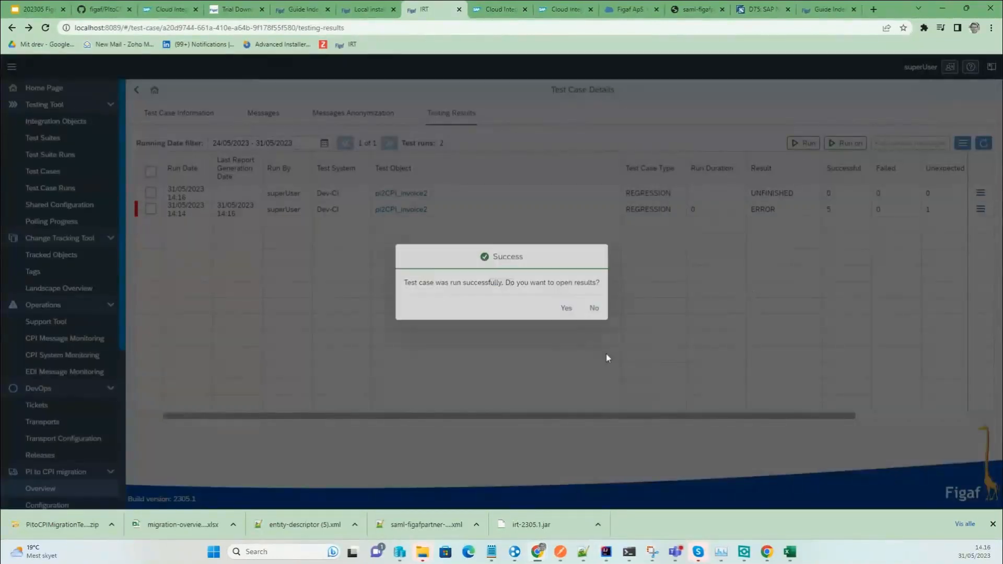
click(565, 308)
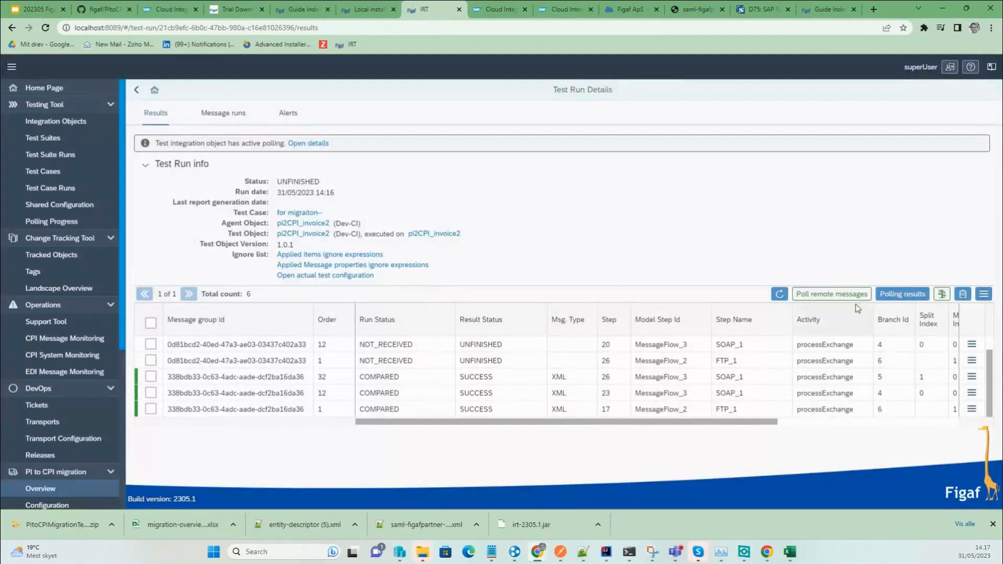
click(315, 144)
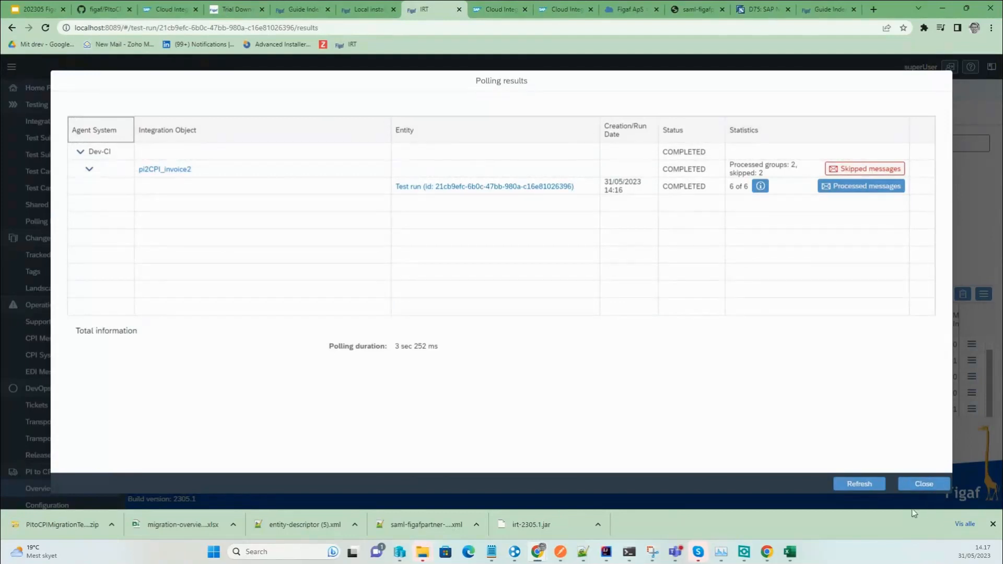
click(923, 484)
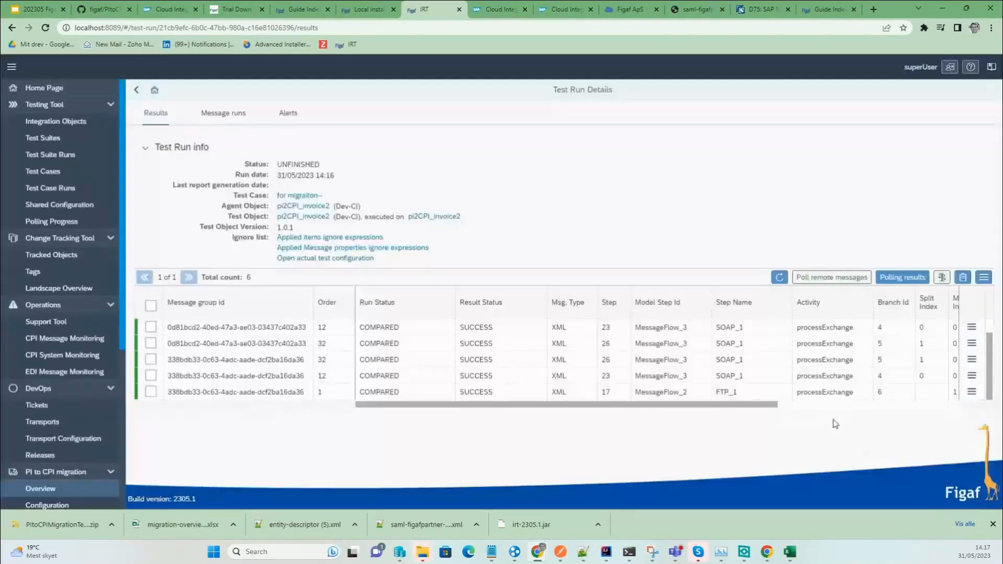
Open the pi2CPI_invoice2 iflow in Integration Suite from the test run.
scroll(478, 324, up, 1)
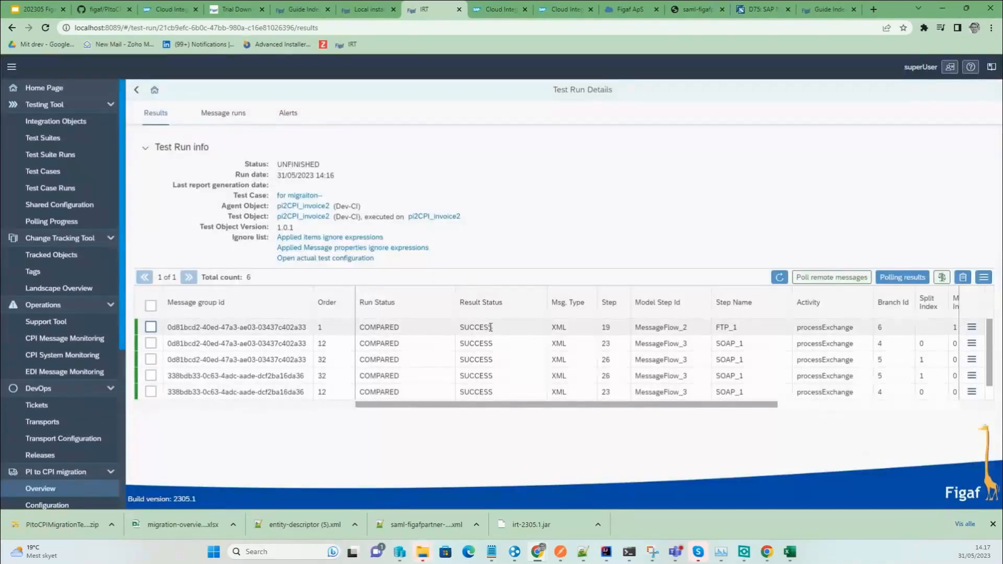
drag(300, 228, 228, 217)
click(268, 227)
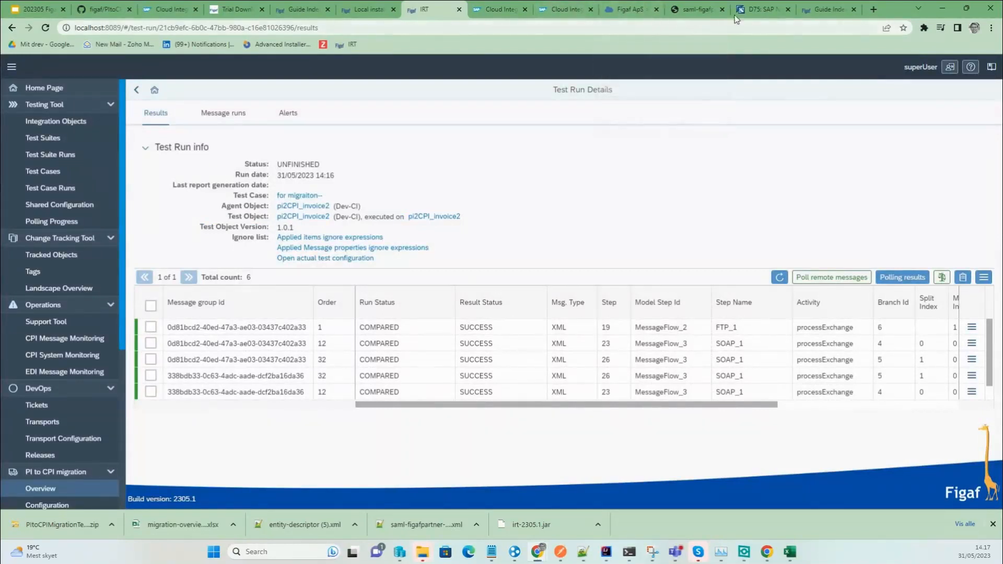
click(435, 217)
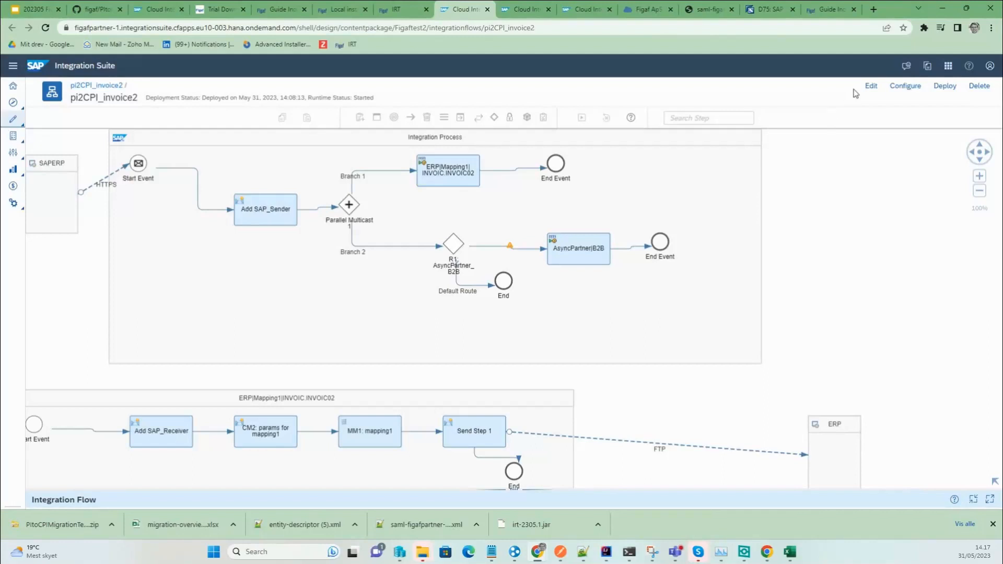
Save pi2CPI_invoice2 as version 1.0.2 and bring up its CPI Helper details.
click(873, 86)
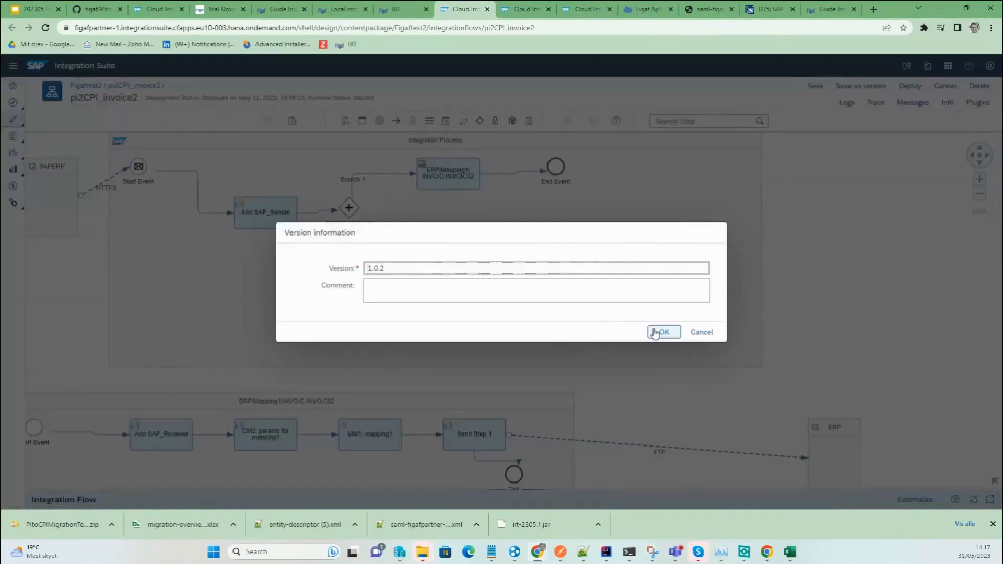
click(658, 331)
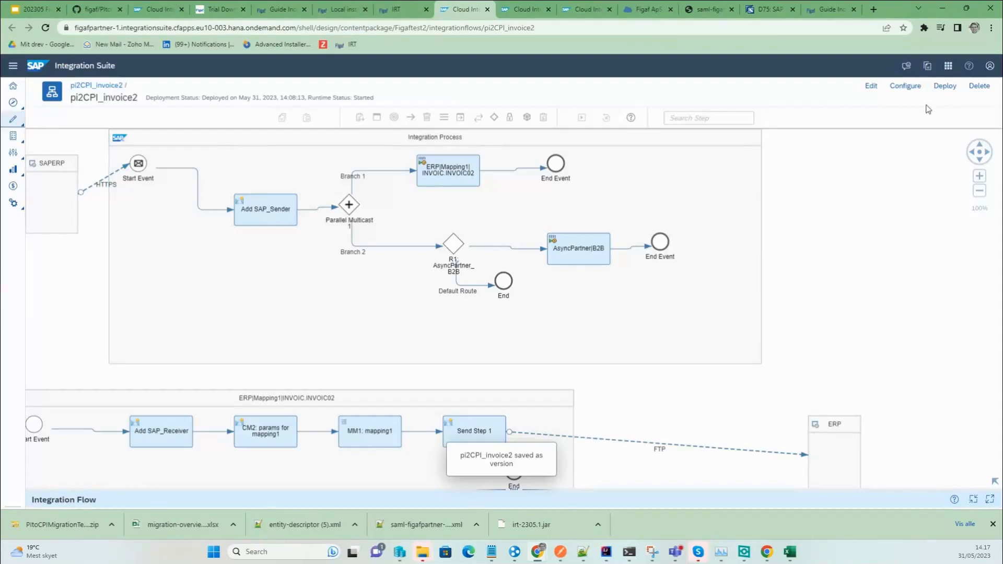
click(941, 105)
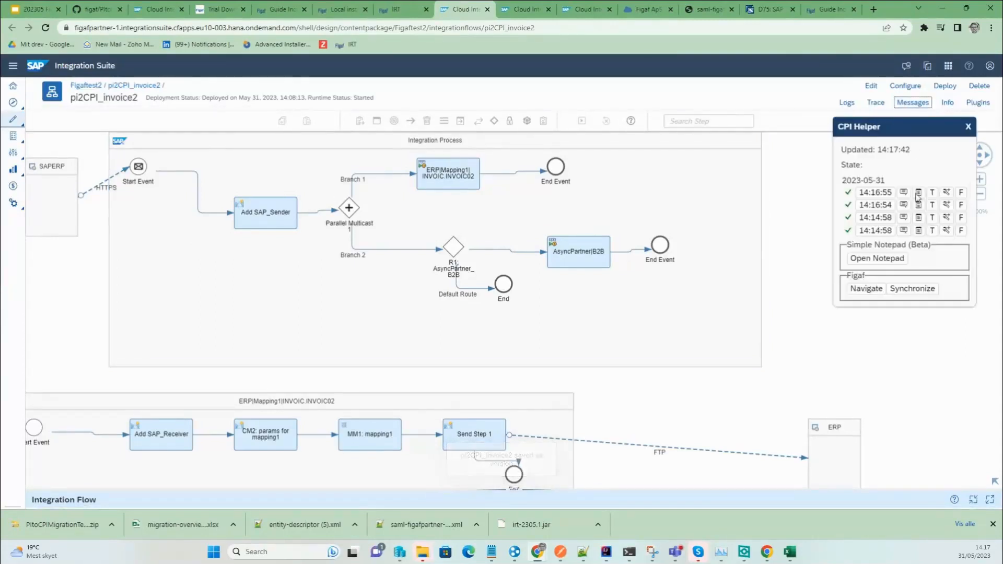
Synchronize pi2CPI_invoice2 version 1.0.2 into Figaf IRT, refreshing until results appear.
click(919, 293)
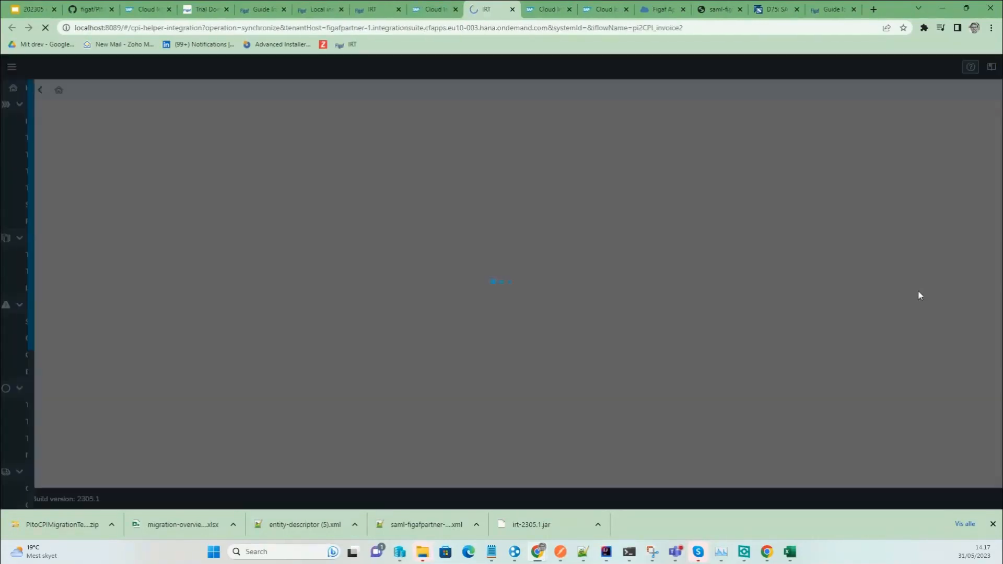
click(777, 351)
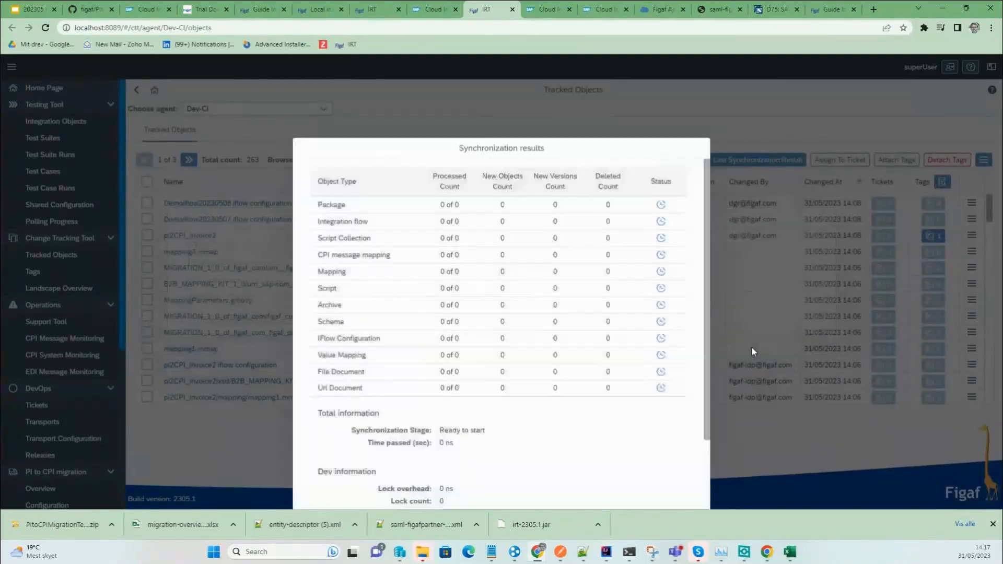
click(621, 485)
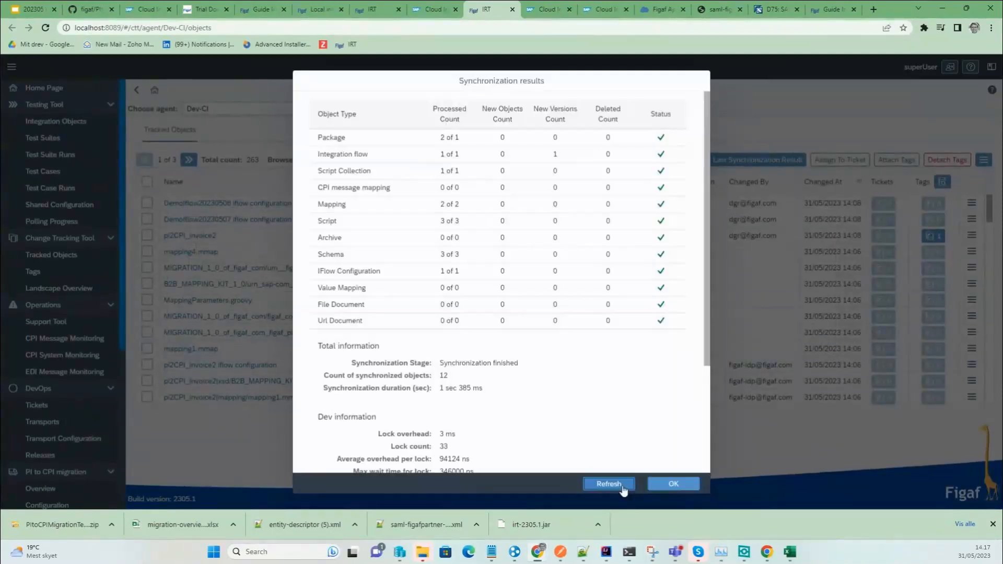
click(624, 490)
click(623, 490)
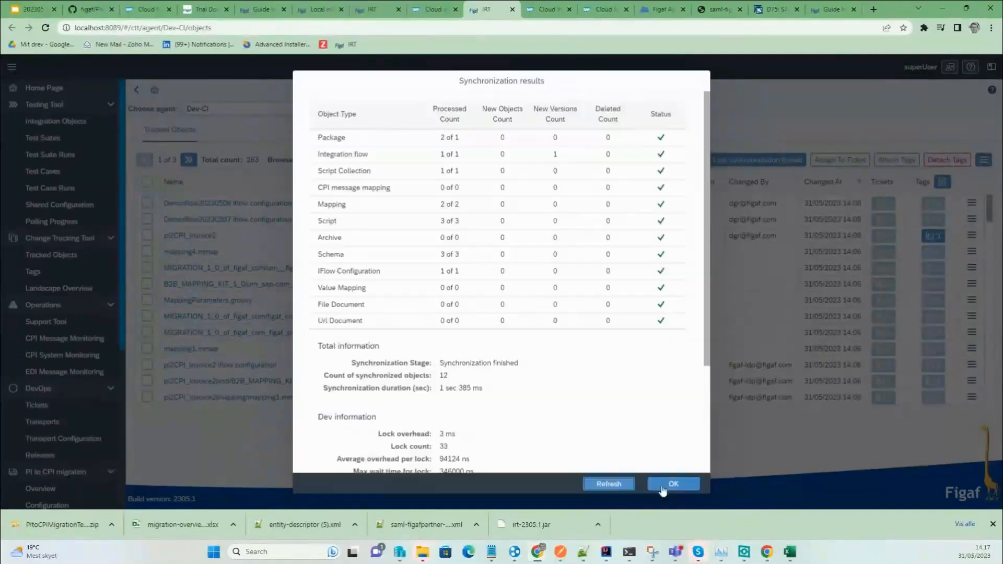
click(674, 485)
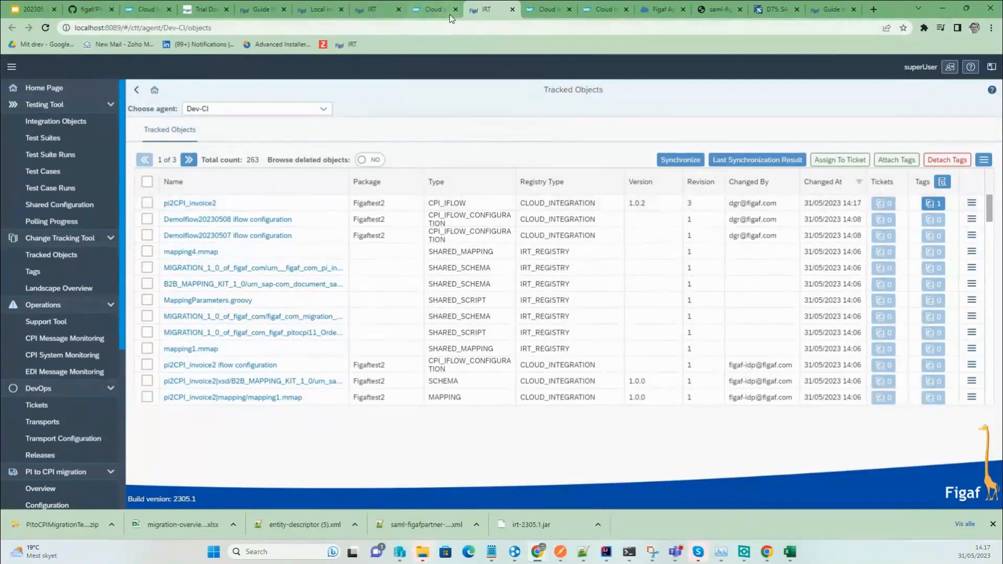
Rerun the pi2CPI_invoice2 test case and check why the deployed version is still 1.0.1.
click(372, 10)
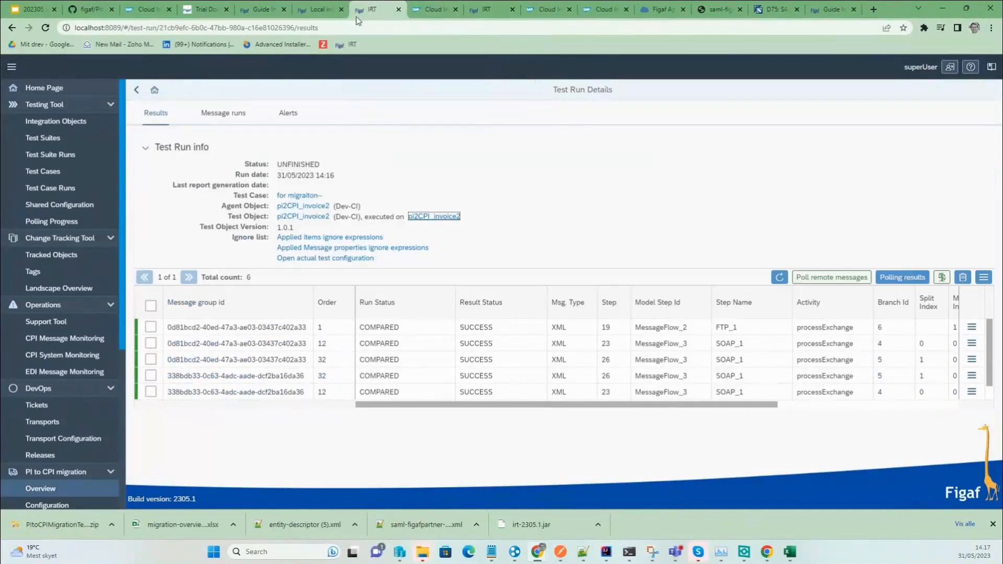
click(131, 93)
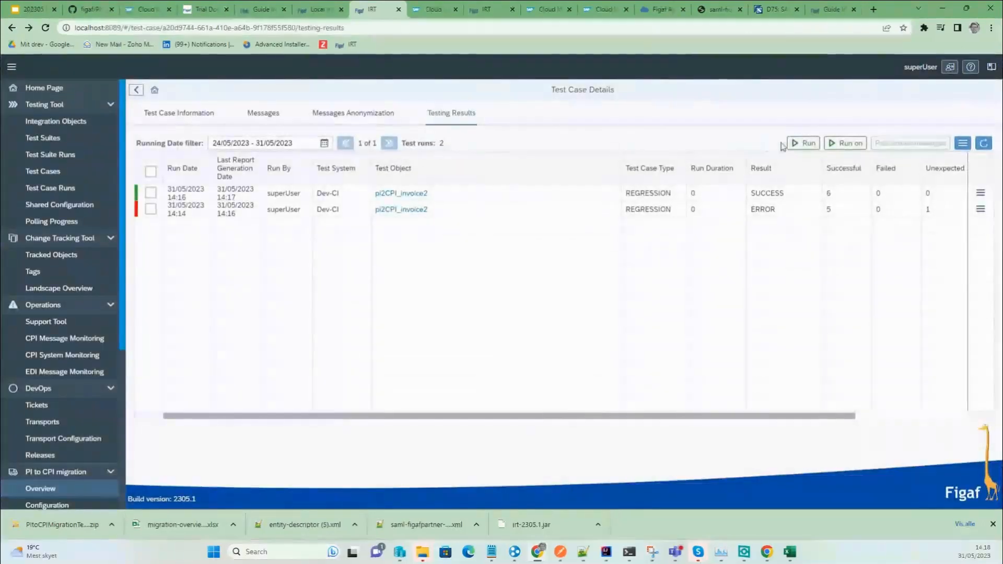
click(794, 146)
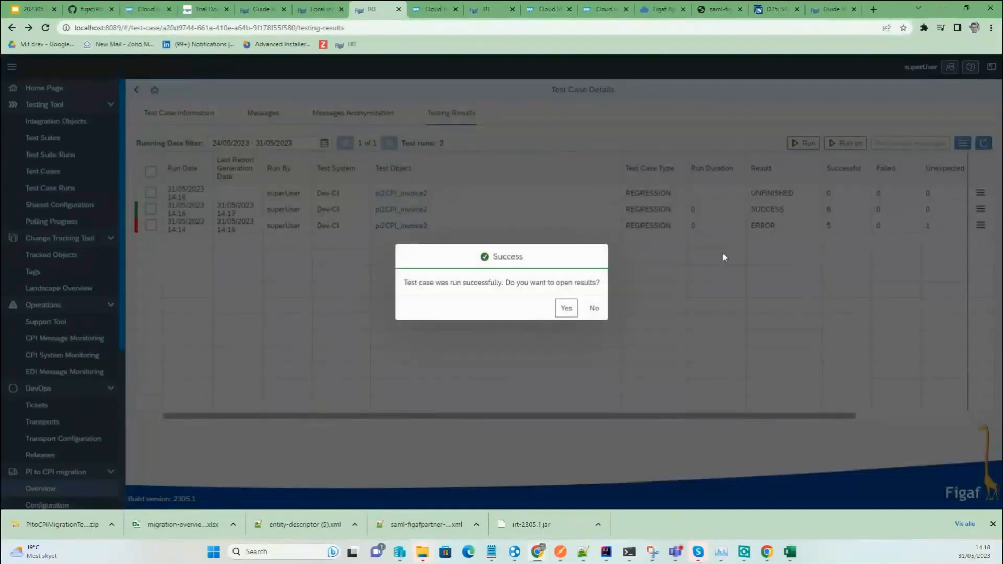
click(566, 309)
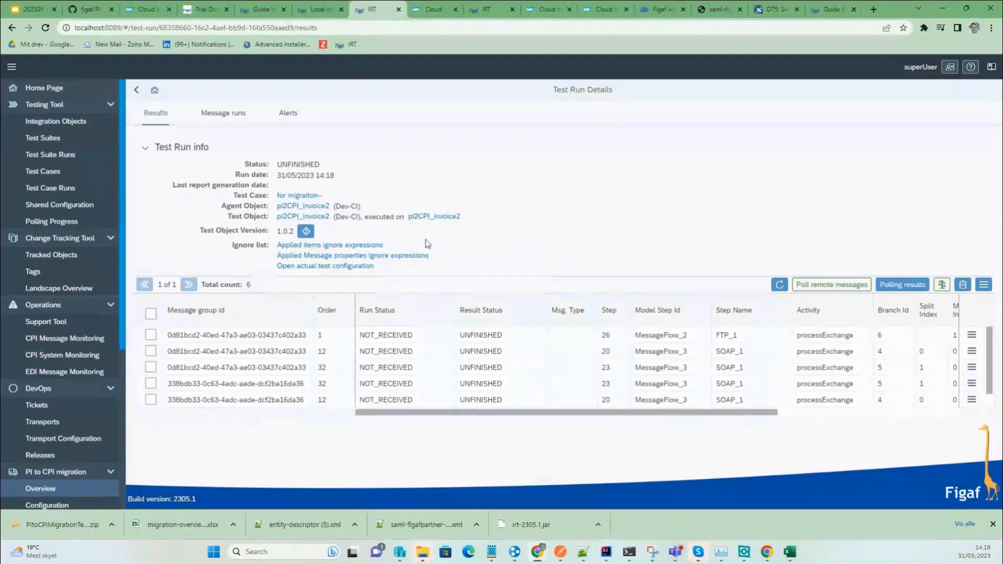
click(307, 234)
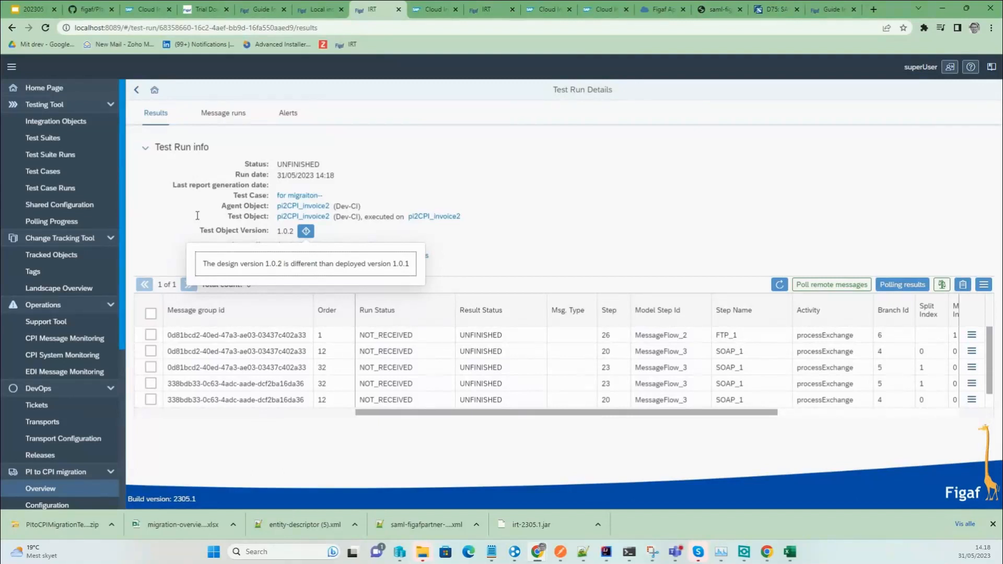
Dismiss the version-mismatch note to view the 14:18 run's six UNFINISHED messages.
drag(464, 254, 466, 247)
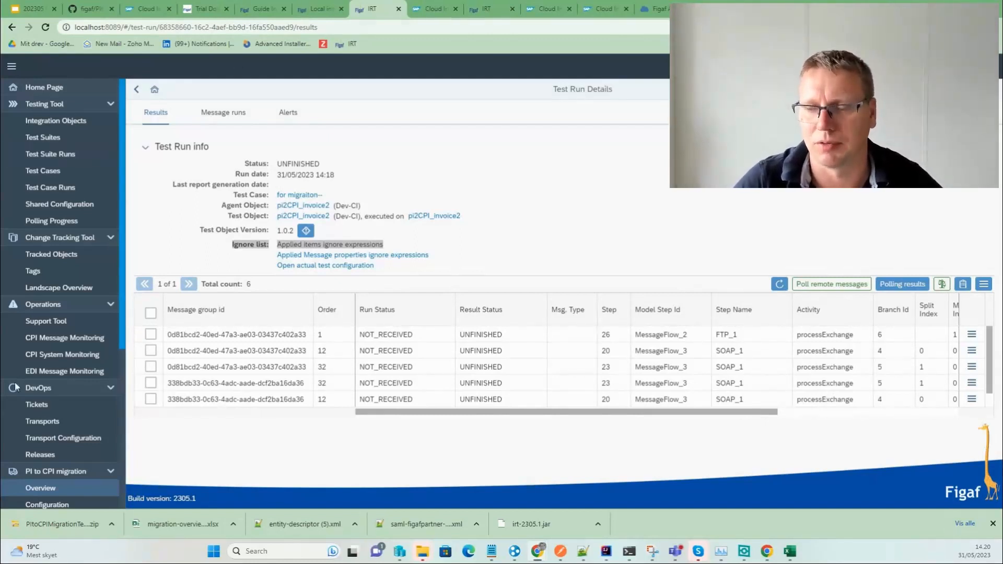
Open the PI to CPI migration Overview from the sidebar to list the 199 ICOs.
scroll(10, 245, down, 4)
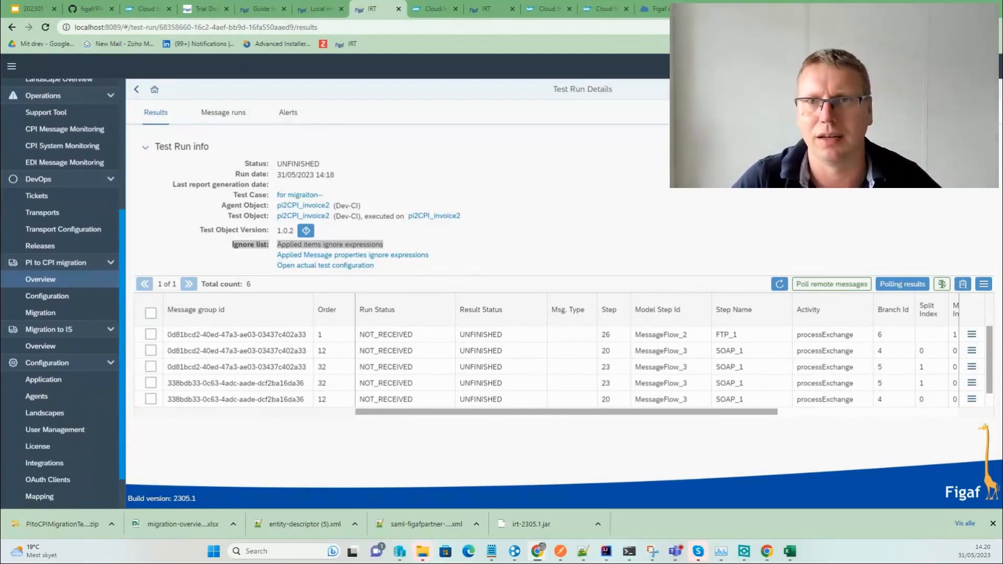
click(42, 281)
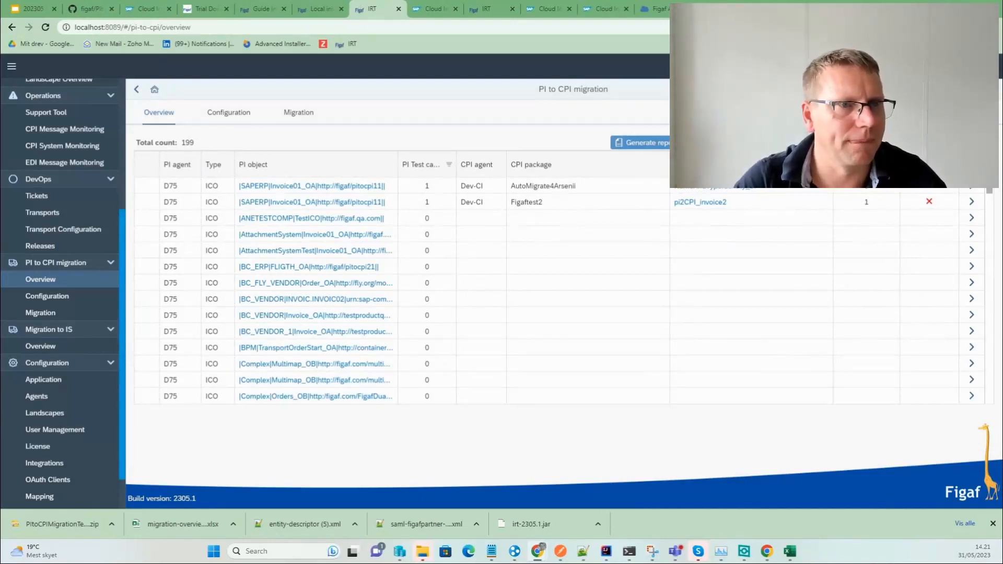
click(60, 279)
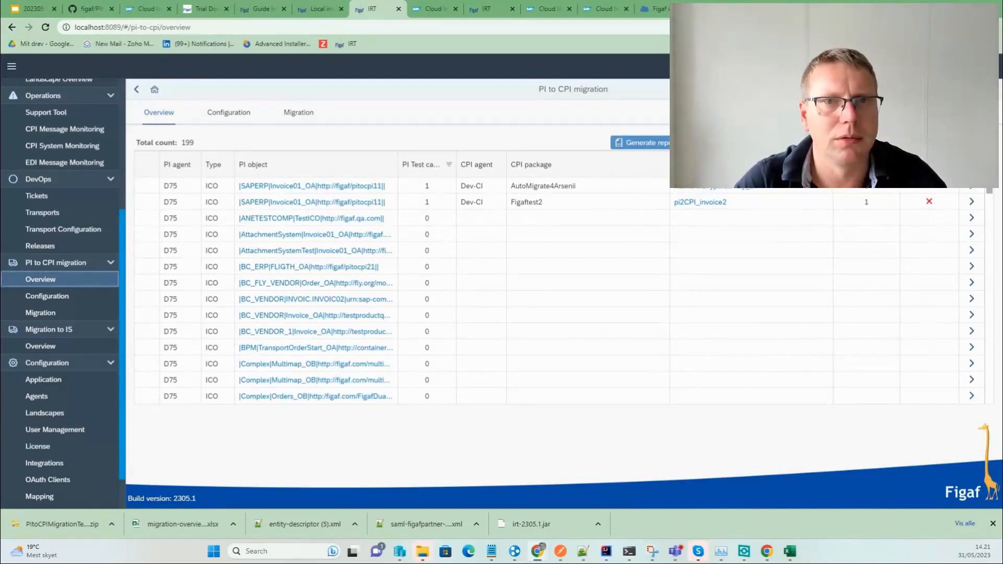